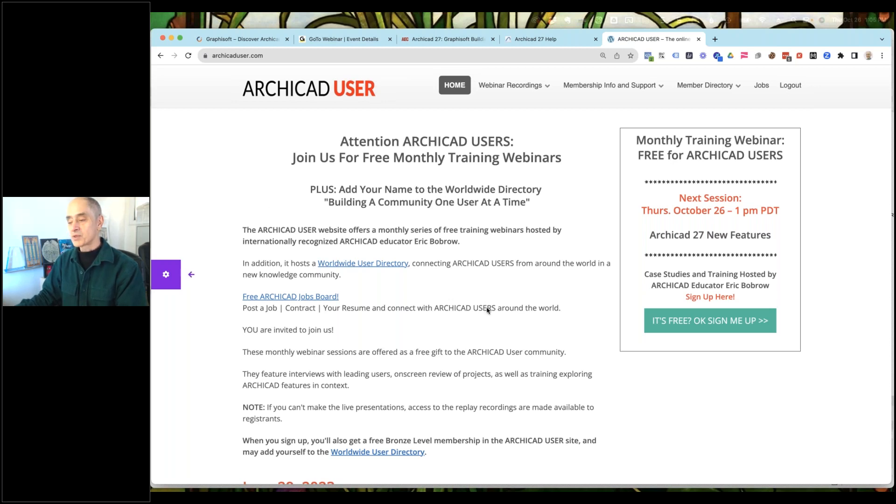
- Look through the ARCHICAD USER home page, including the June 29, 2023 webinar section and its embedded interview video
{"action": "scroll", "coordinate": [487, 310], "scroll_direction": "down", "scroll_amount": 5}
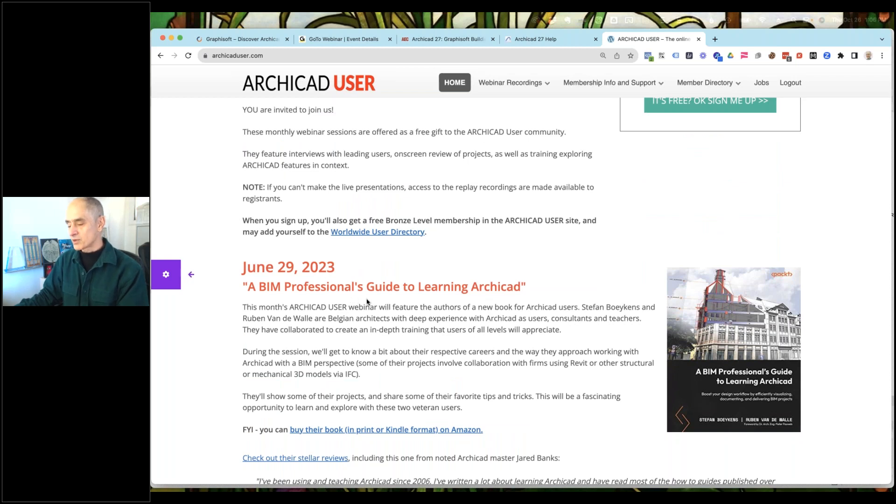
{"action": "scroll", "coordinate": [367, 303], "scroll_direction": "down", "scroll_amount": 1}
{"action": "scroll", "coordinate": [366, 302], "scroll_direction": "down", "scroll_amount": 2}
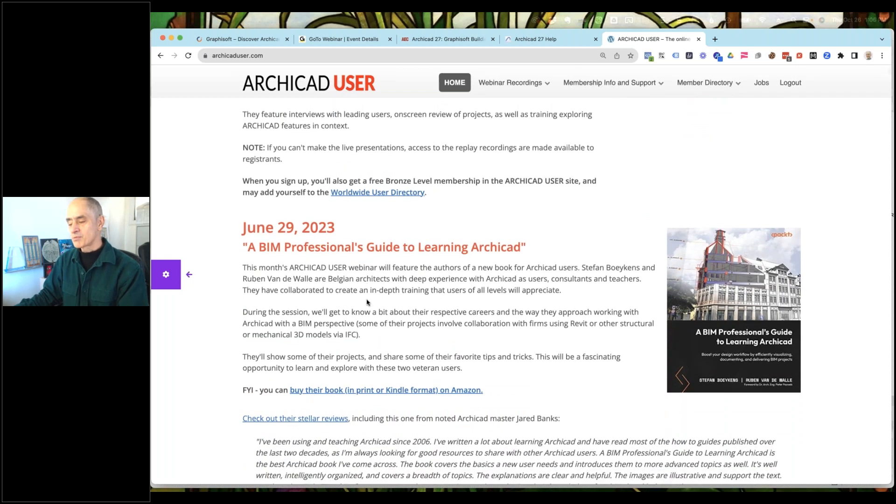
{"action": "scroll", "coordinate": [367, 302], "scroll_direction": "down", "scroll_amount": 12}
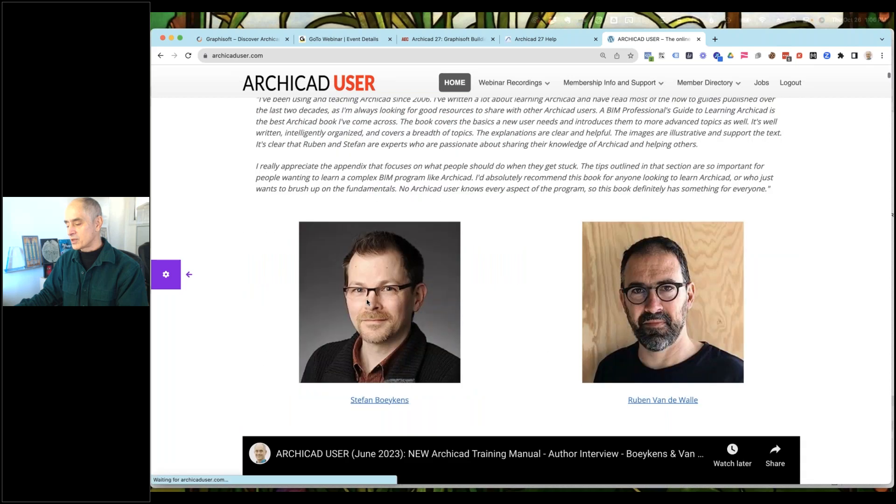
{"action": "scroll", "coordinate": [398, 316], "scroll_direction": "up", "scroll_amount": 10}
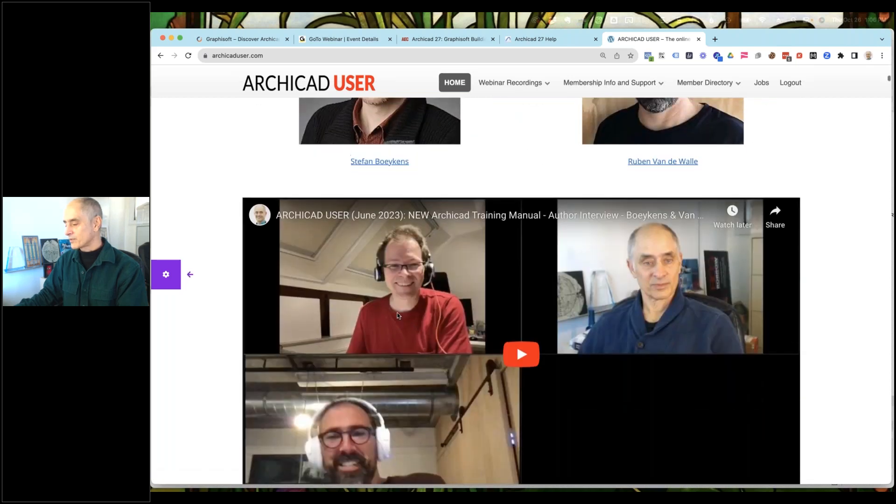
{"action": "scroll", "coordinate": [398, 316], "scroll_direction": "up", "scroll_amount": 10}
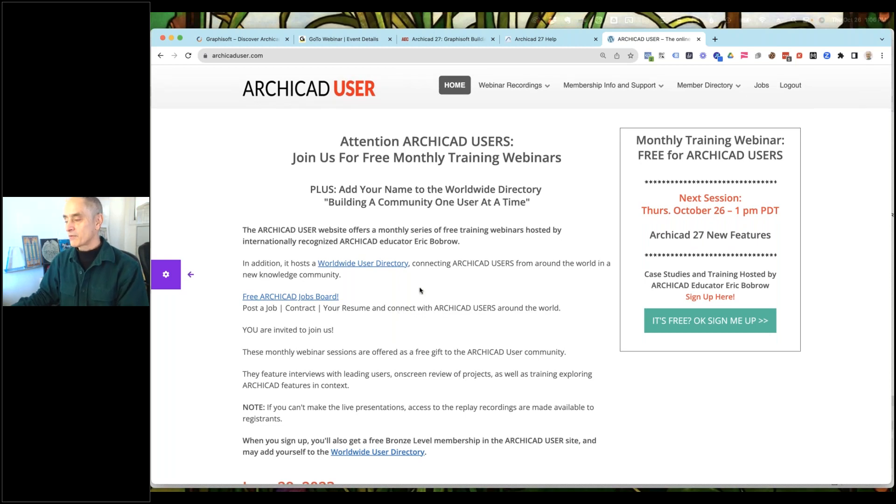
- Open the webinar host's ARCHICAD Tutorials YouTube channel in a new tab, then open and pause its September 2023 Coaching Clinic video
{"action": "left_click", "coordinate": [715, 39]}
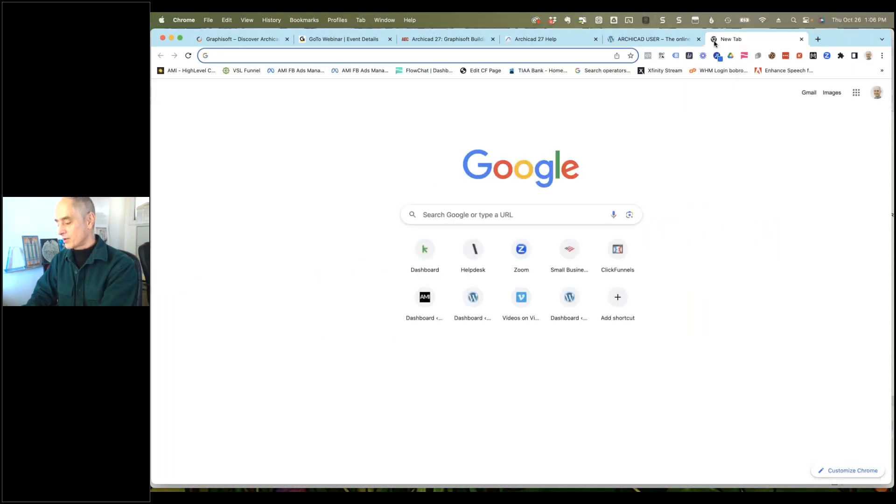
{"action": "type", "text": "youtube.com/ericb"}
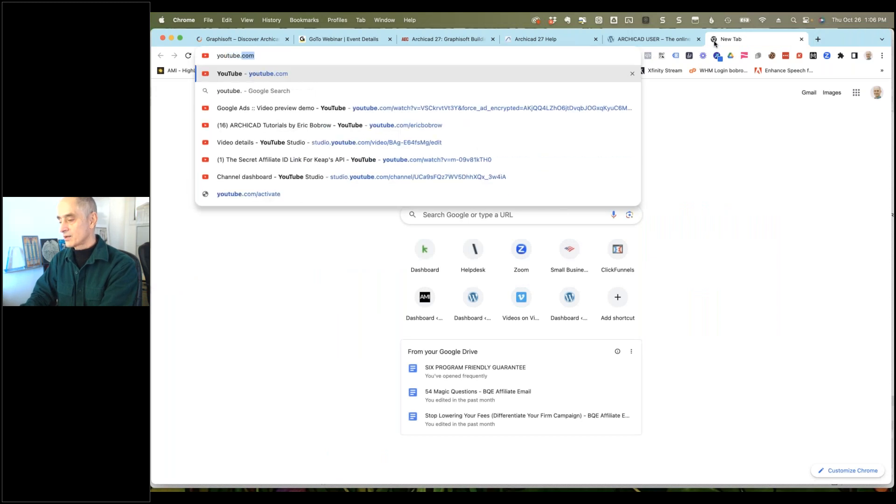
{"action": "type", "text": "obrow"}
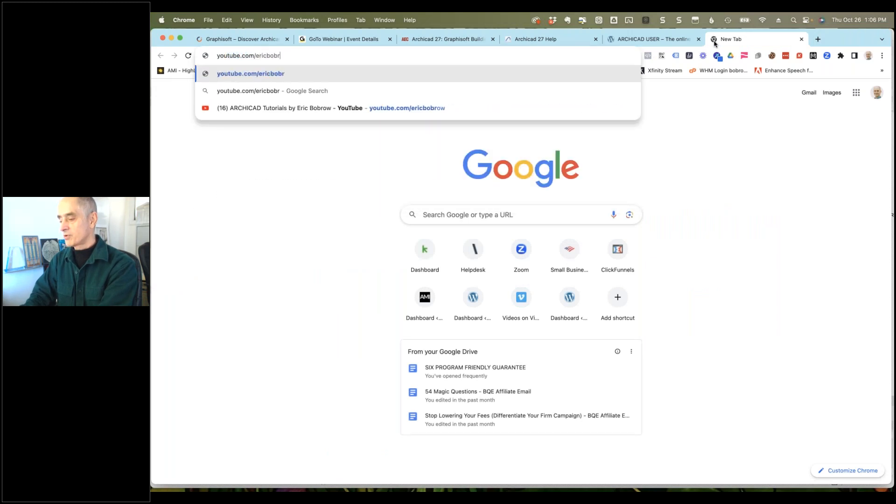
{"action": "key", "text": "Return"}
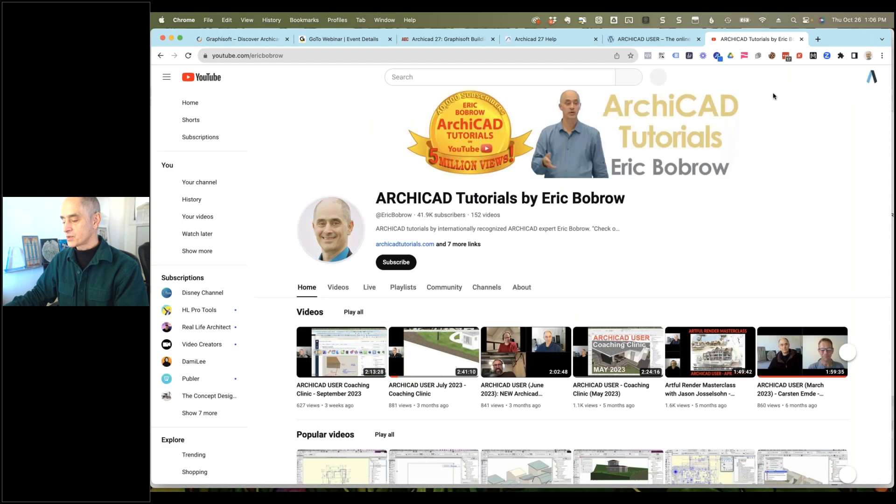
{"action": "left_click", "coordinate": [329, 356]}
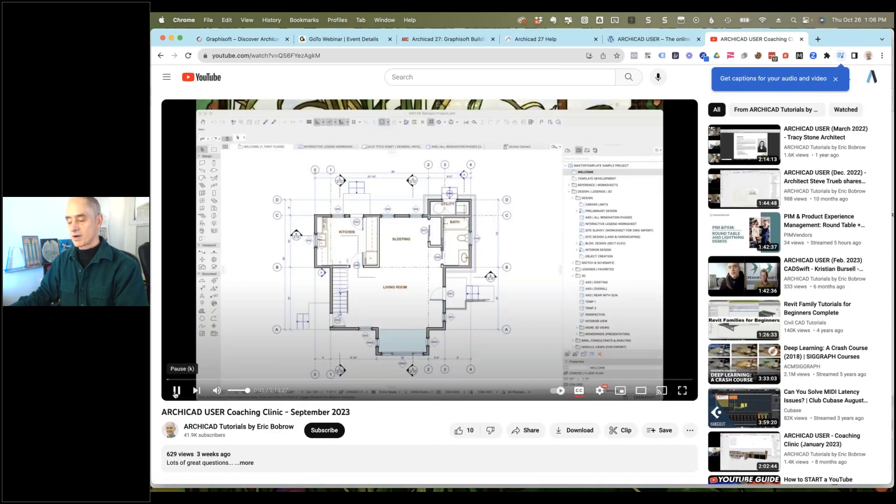
{"action": "left_click", "coordinate": [174, 394]}
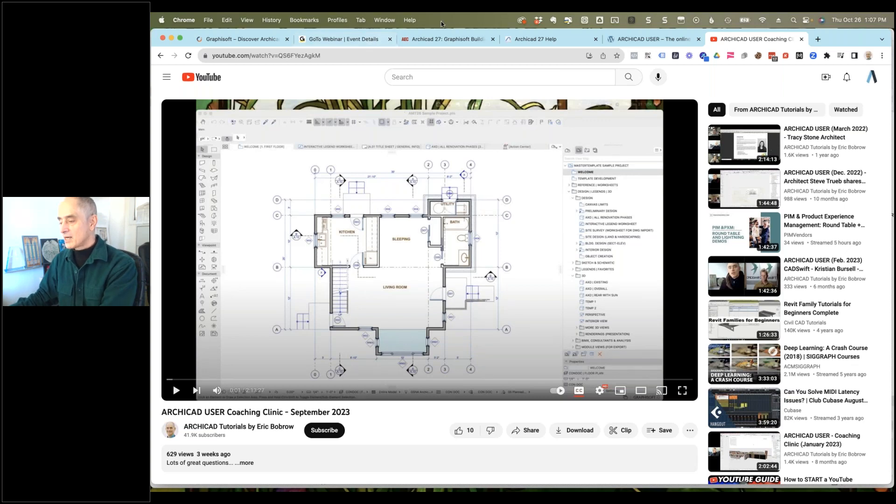
- Bring up the AEC Magazine article on Archicad 27, enlarge the page by two zoom levels and read its introduction
{"action": "left_click", "coordinate": [439, 41]}
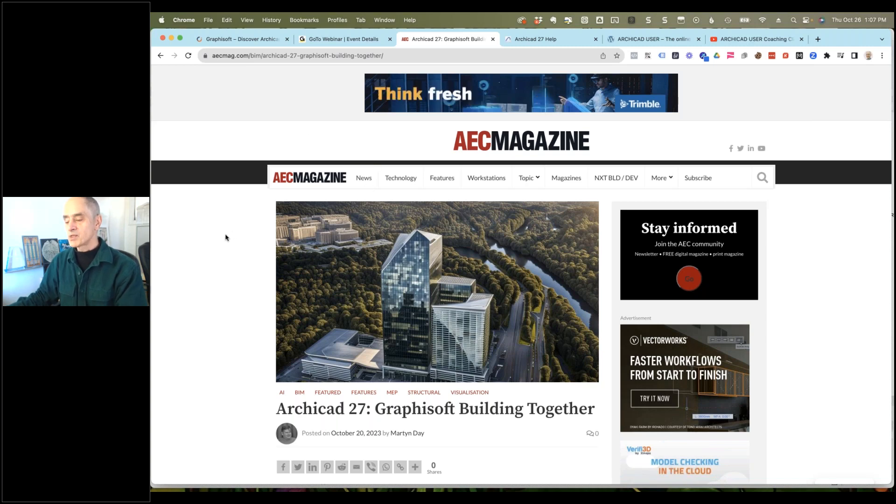
{"action": "scroll", "coordinate": [224, 238], "scroll_direction": "down", "scroll_amount": 1}
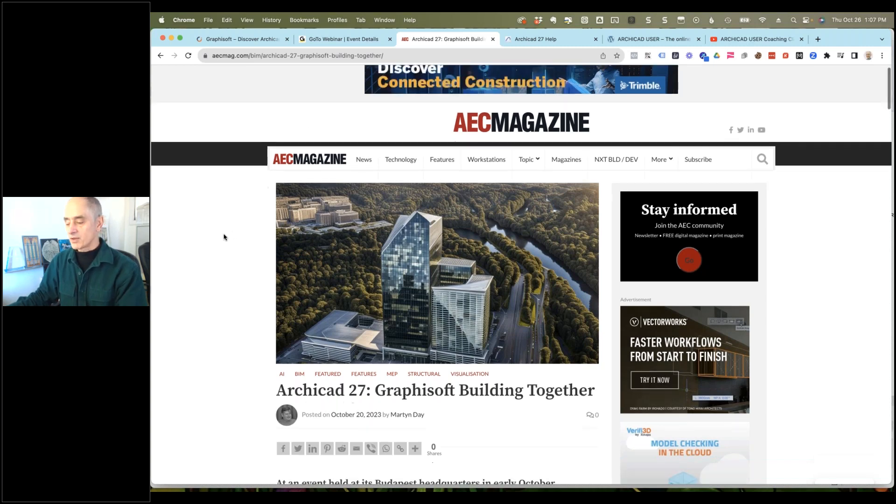
{"action": "scroll", "coordinate": [223, 237], "scroll_direction": "down", "scroll_amount": 7}
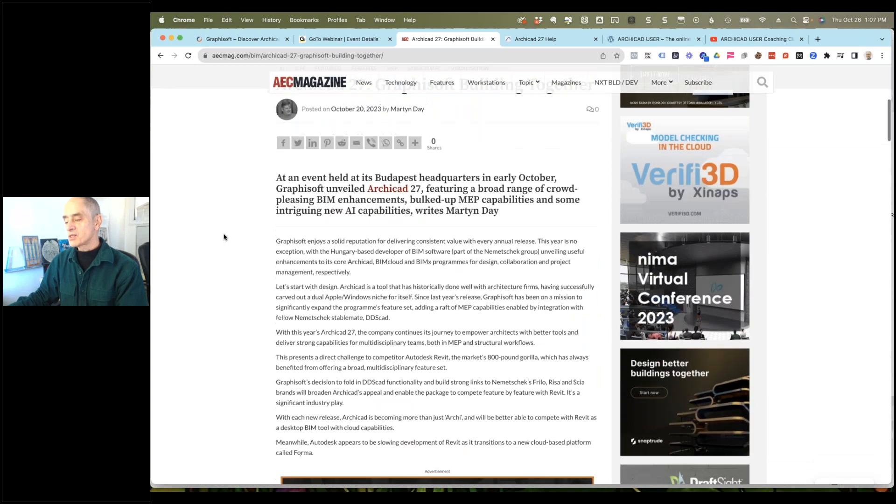
{"action": "scroll", "coordinate": [224, 237], "scroll_direction": "down", "scroll_amount": 2}
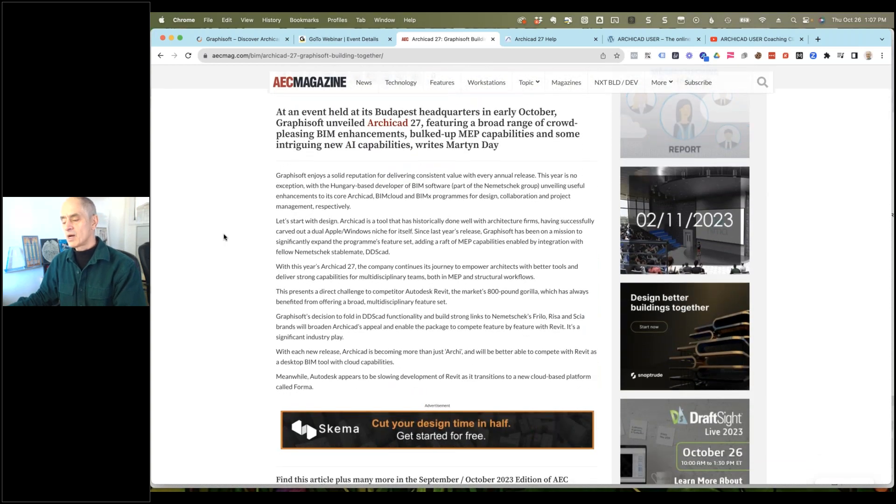
{"action": "key", "text": "super+equal"}
{"action": "key", "text": "super+equal"}
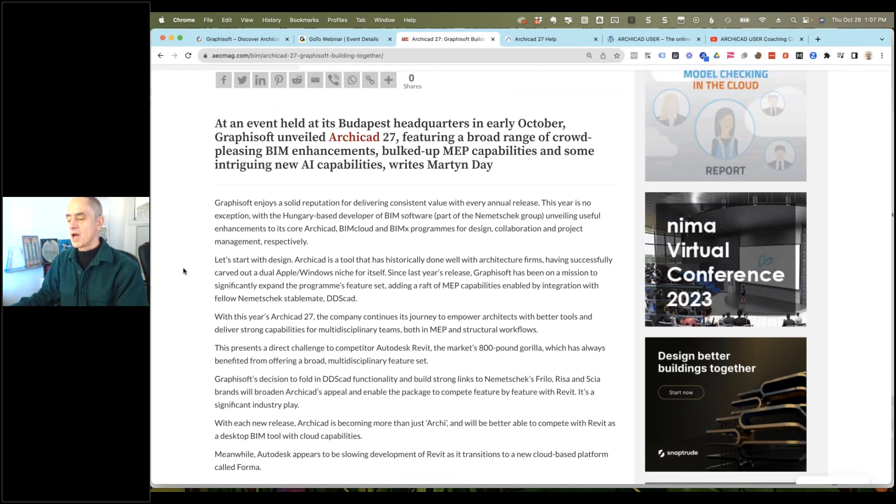
{"action": "scroll", "coordinate": [183, 270], "scroll_direction": "down", "scroll_amount": 1}
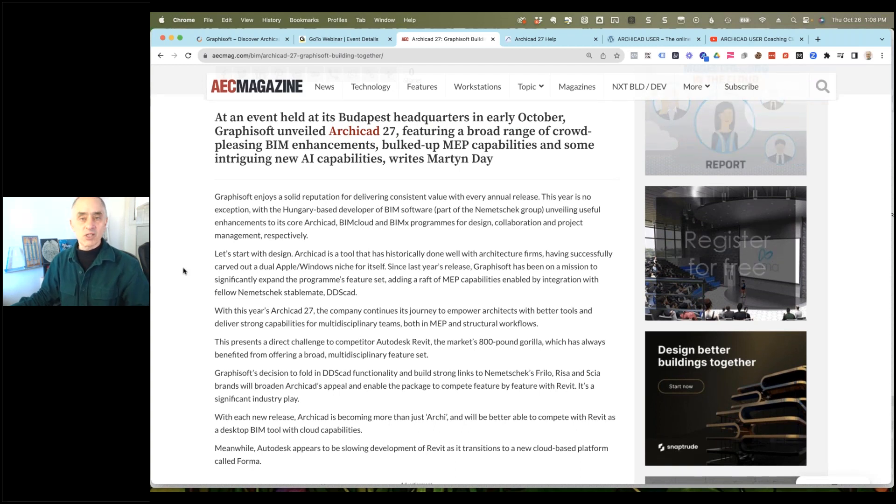
{"action": "scroll", "coordinate": [183, 271], "scroll_direction": "down", "scroll_amount": 1}
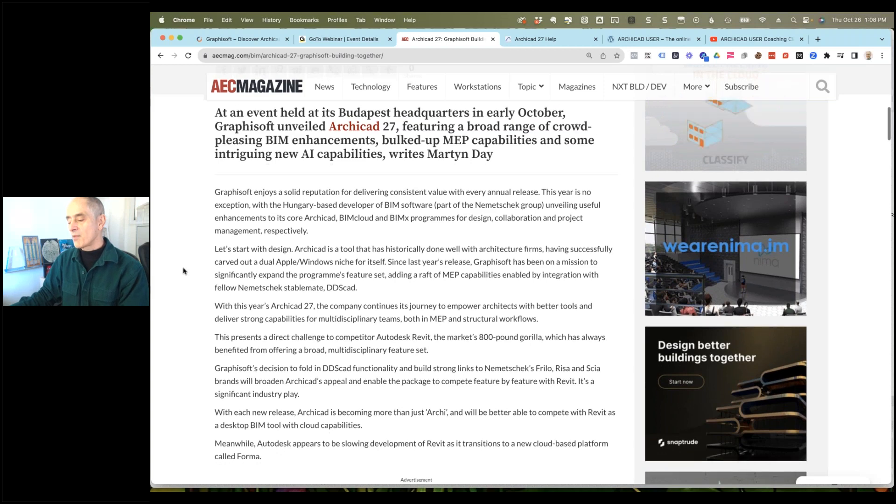
- Read the article's sections on DDScad, the Structural Analytical Model and Design Options, including the Design Option Manager image
{"action": "scroll", "coordinate": [184, 271], "scroll_direction": "down", "scroll_amount": 5}
{"action": "scroll", "coordinate": [184, 271], "scroll_direction": "down", "scroll_amount": 10}
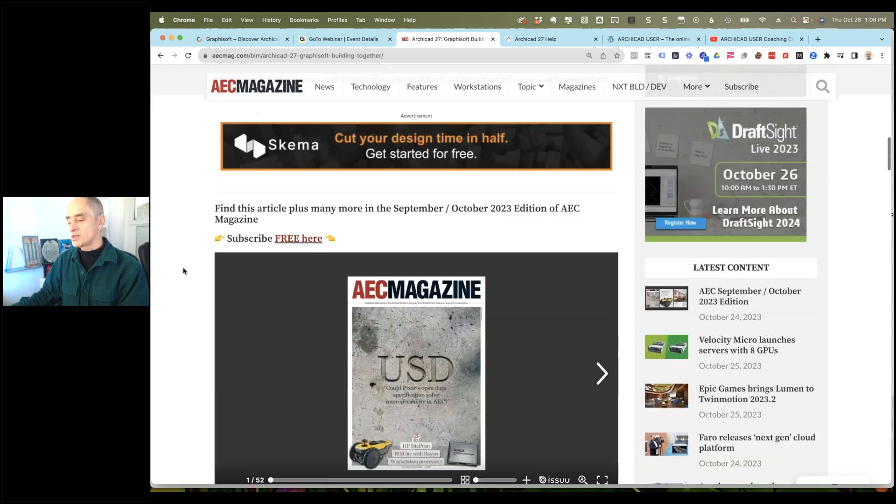
{"action": "scroll", "coordinate": [183, 271], "scroll_direction": "down", "scroll_amount": 2}
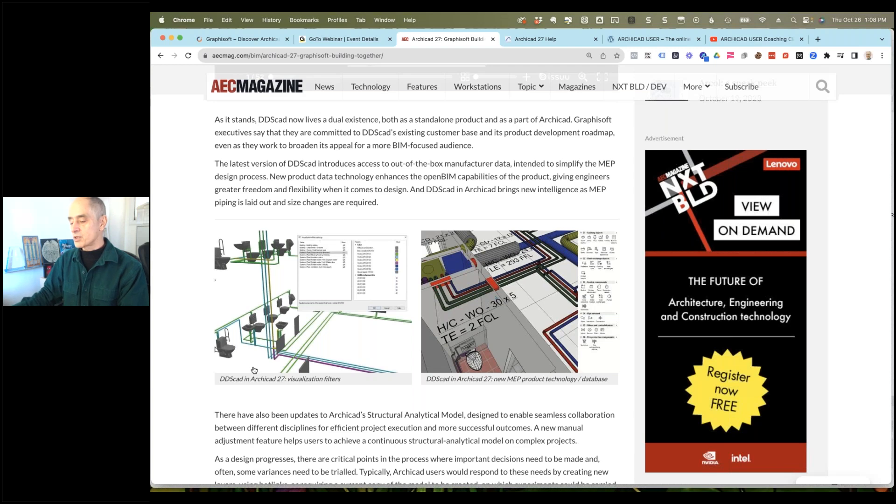
{"action": "scroll", "coordinate": [185, 270], "scroll_direction": "down", "scroll_amount": 5}
{"action": "scroll", "coordinate": [415, 280], "scroll_direction": "down", "scroll_amount": 8}
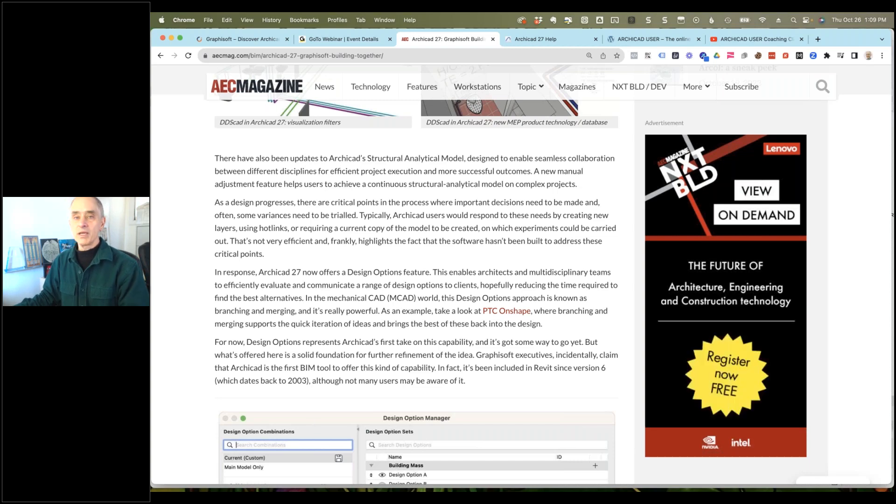
{"action": "scroll", "coordinate": [416, 280], "scroll_direction": "down", "scroll_amount": 2}
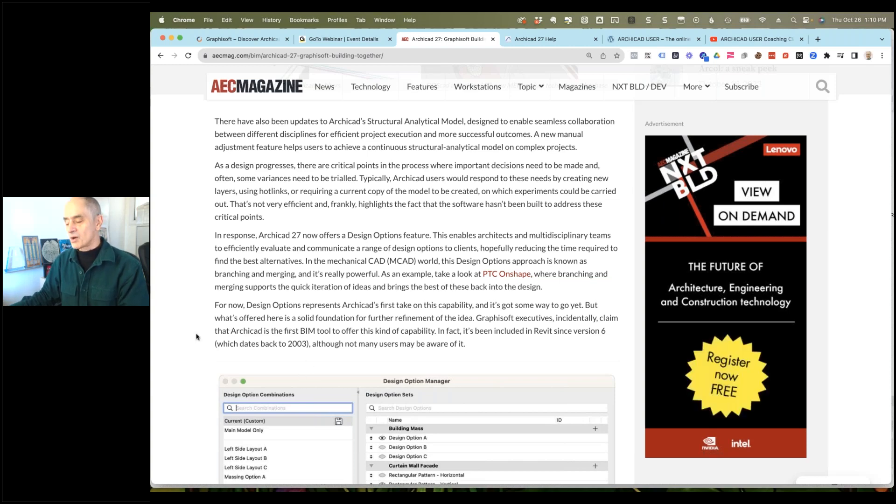
{"action": "scroll", "coordinate": [196, 336], "scroll_direction": "down", "scroll_amount": 5}
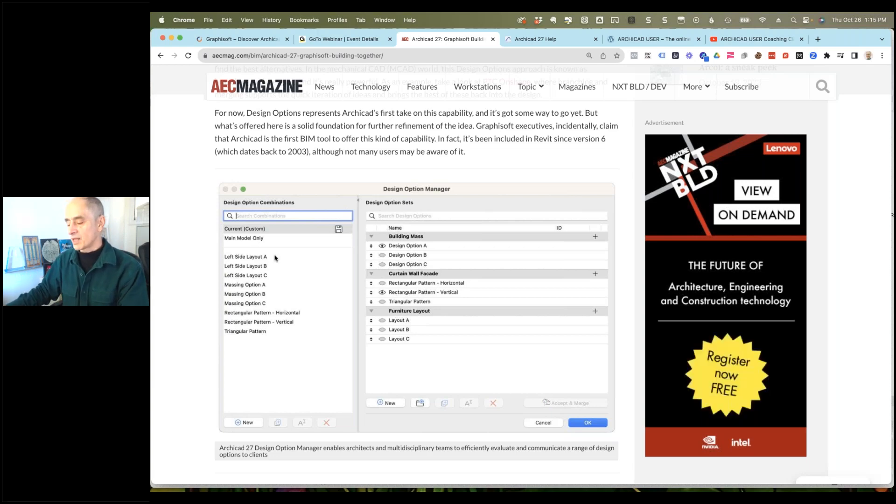
{"action": "scroll", "coordinate": [476, 340], "scroll_direction": "down", "scroll_amount": 5}
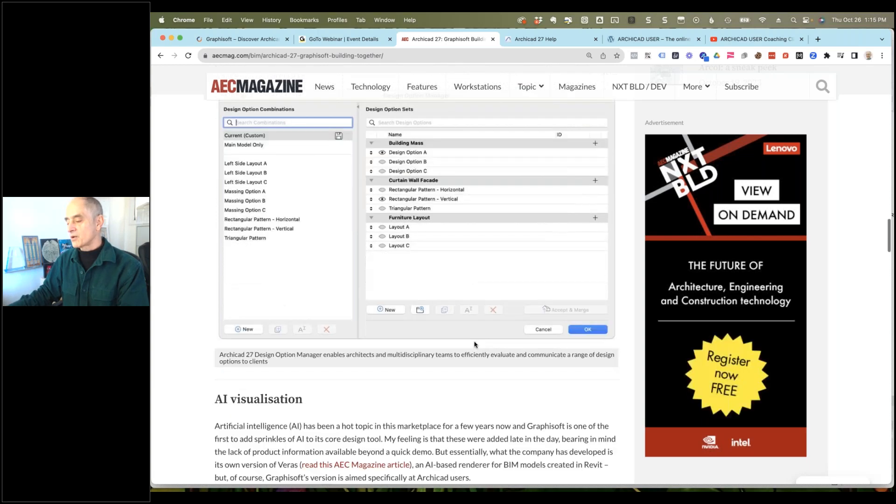
- Highlight the AI visualisation sentence about using a BIM model as a constraint, and view the AI-rendered building images
{"action": "scroll", "coordinate": [476, 341], "scroll_direction": "down", "scroll_amount": 4}
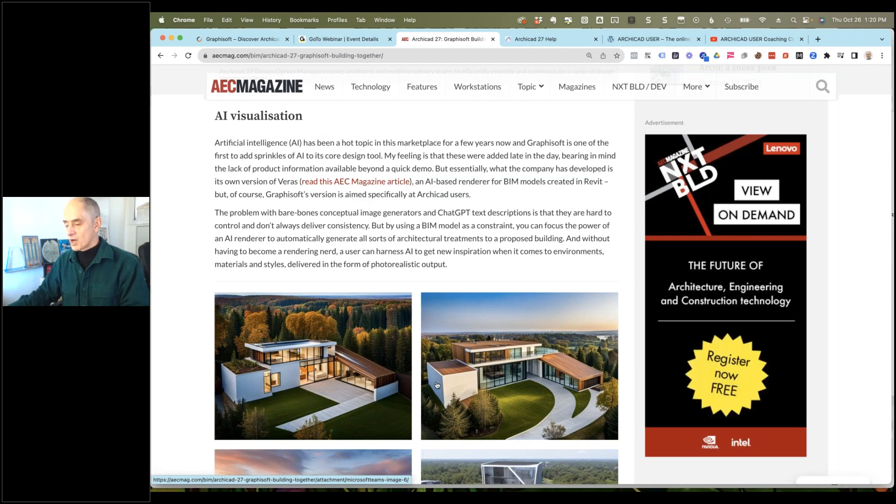
{"action": "left_click_drag", "start_coordinate": [215, 213], "coordinate": [565, 237]}
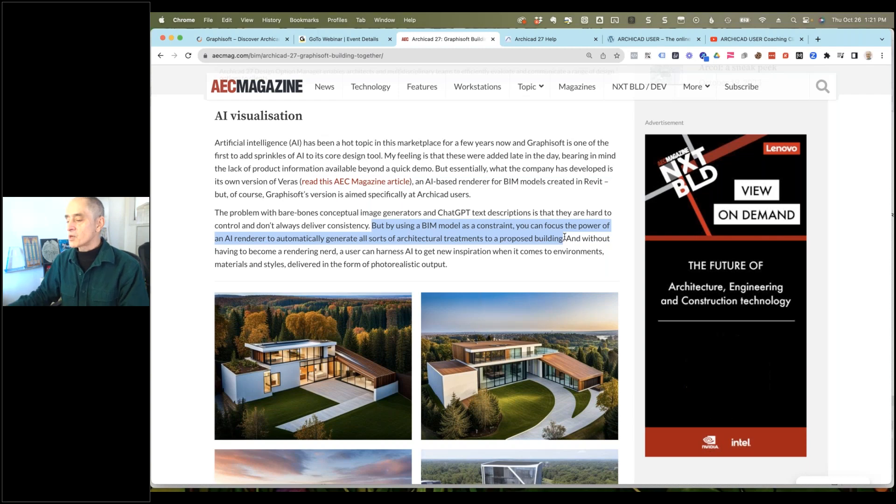
{"action": "scroll", "coordinate": [388, 278], "scroll_direction": "down", "scroll_amount": 3}
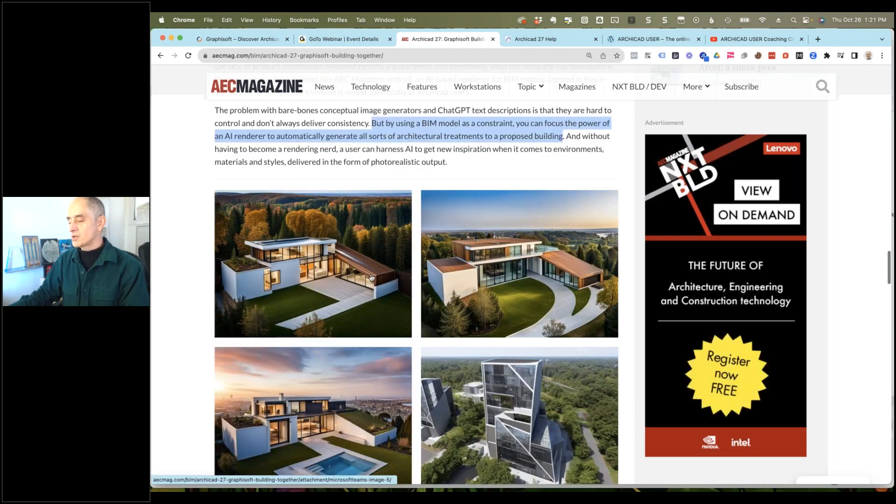
{"action": "scroll", "coordinate": [372, 277], "scroll_direction": "down", "scroll_amount": 1}
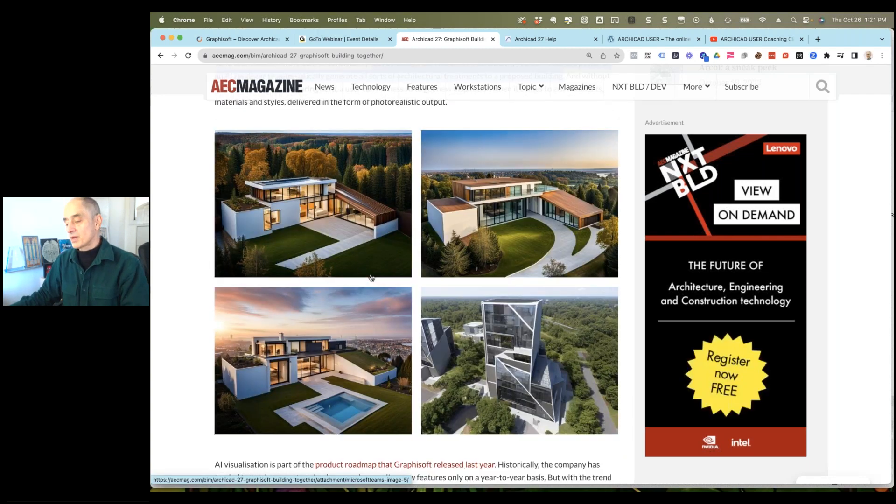
- Open the article's link to the Graphisoft product roadmap in a new tab and switch to that page
{"action": "scroll", "coordinate": [372, 278], "scroll_direction": "down", "scroll_amount": 7}
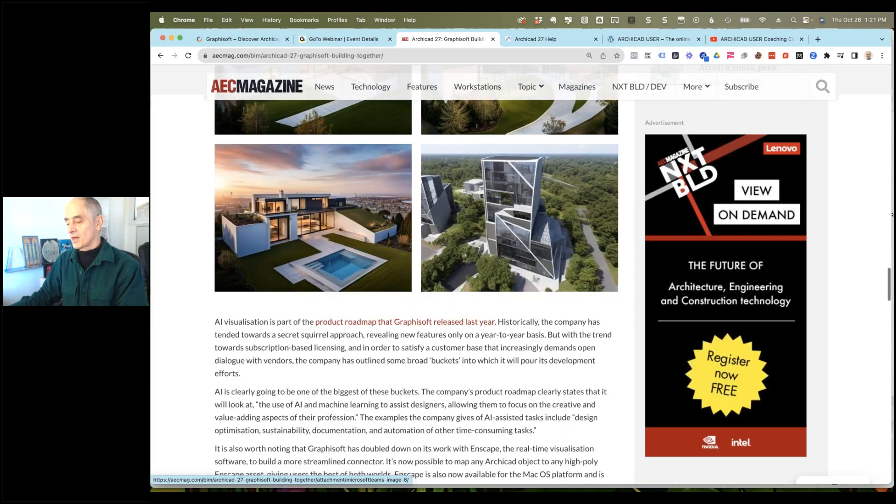
{"action": "scroll", "coordinate": [416, 274], "scroll_direction": "down", "scroll_amount": 1}
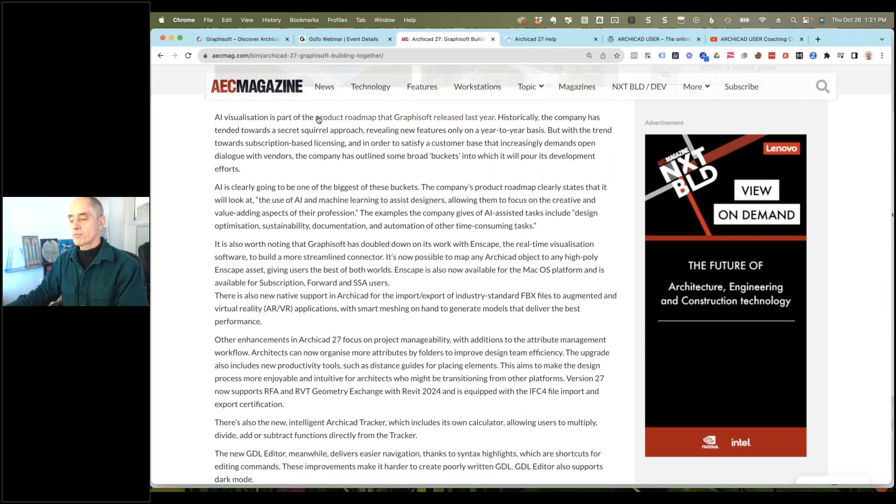
{"action": "right_click", "coordinate": [352, 119]}
{"action": "left_click", "coordinate": [374, 123]}
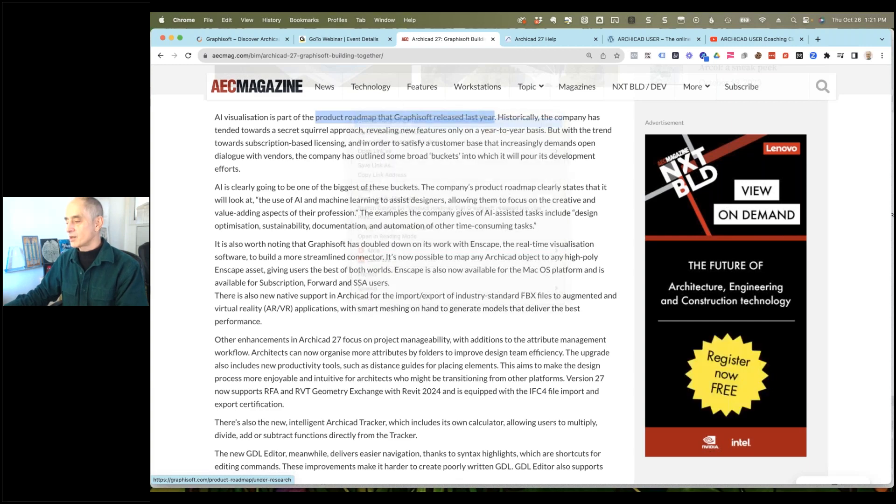
{"action": "left_click", "coordinate": [500, 41]}
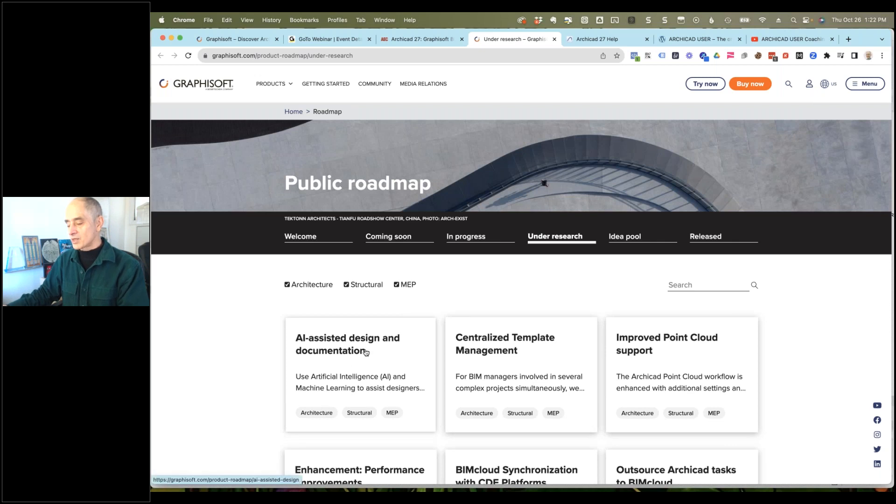
- Look over the Under research cards on Graphisoft's public roadmap and return to the beginning of the page
{"action": "scroll", "coordinate": [558, 349], "scroll_direction": "down", "scroll_amount": 1}
{"action": "scroll", "coordinate": [556, 308], "scroll_direction": "down", "scroll_amount": 3}
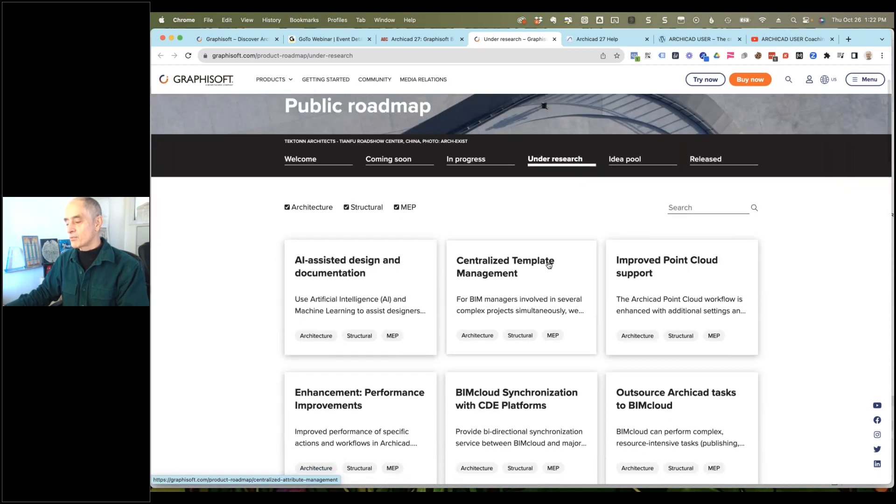
{"action": "scroll", "coordinate": [647, 280], "scroll_direction": "down", "scroll_amount": 3}
{"action": "scroll", "coordinate": [746, 304], "scroll_direction": "down", "scroll_amount": 2}
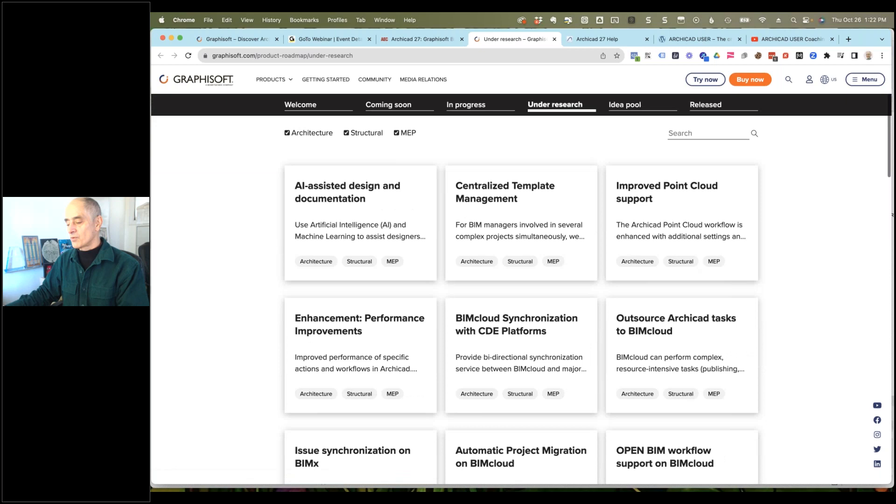
{"action": "scroll", "coordinate": [734, 304], "scroll_direction": "up", "scroll_amount": 5}
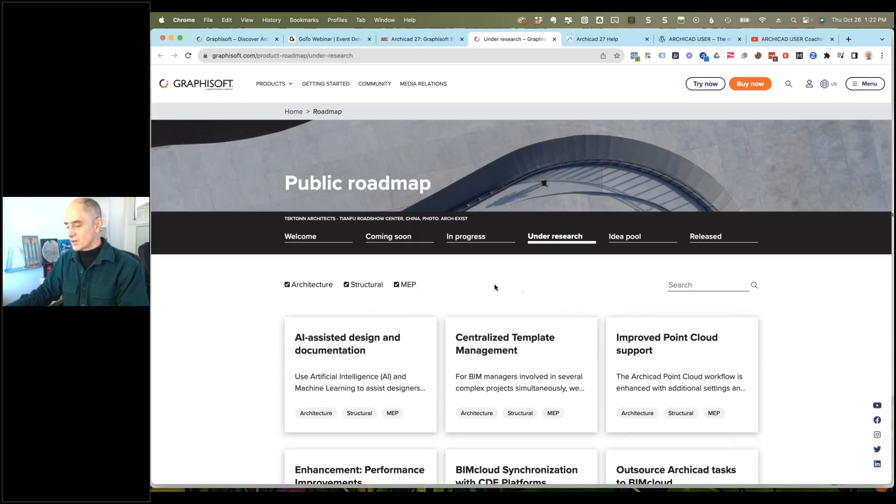
- Filter the Under research cards to Architecture only, excluding Structural and MEP, and look through the filtered cards
{"action": "left_click", "coordinate": [346, 285]}
{"action": "left_click", "coordinate": [396, 284]}
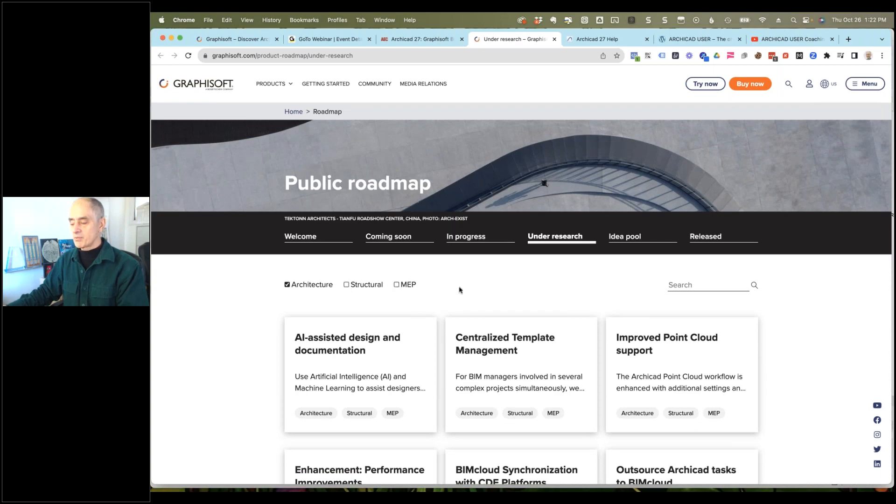
{"action": "scroll", "coordinate": [460, 290], "scroll_direction": "down", "scroll_amount": 10}
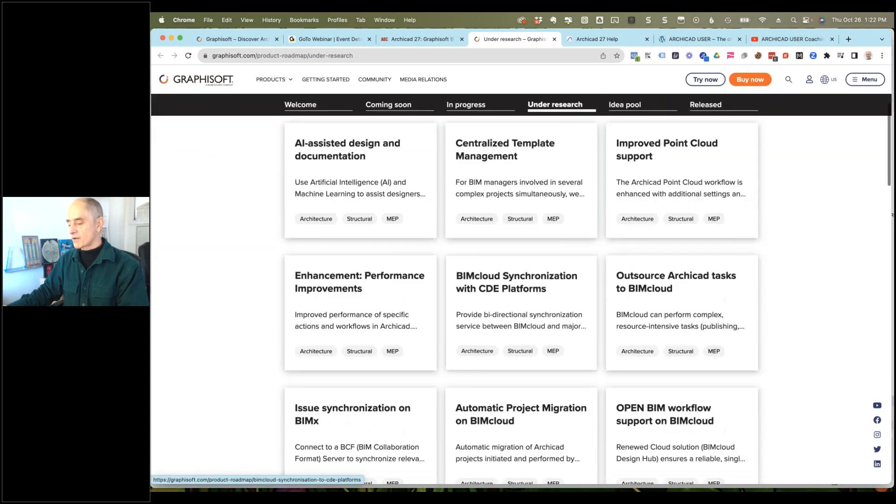
{"action": "scroll", "coordinate": [519, 339], "scroll_direction": "down", "scroll_amount": 12}
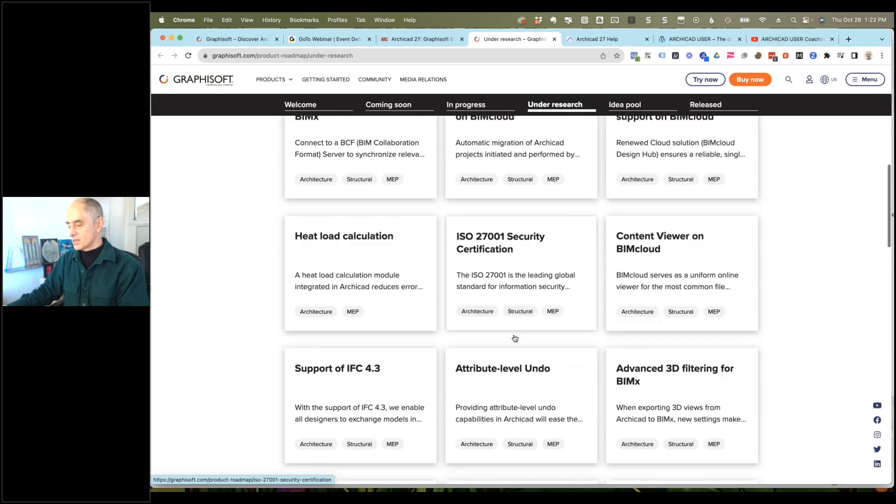
{"action": "scroll", "coordinate": [491, 345], "scroll_direction": "down", "scroll_amount": 4}
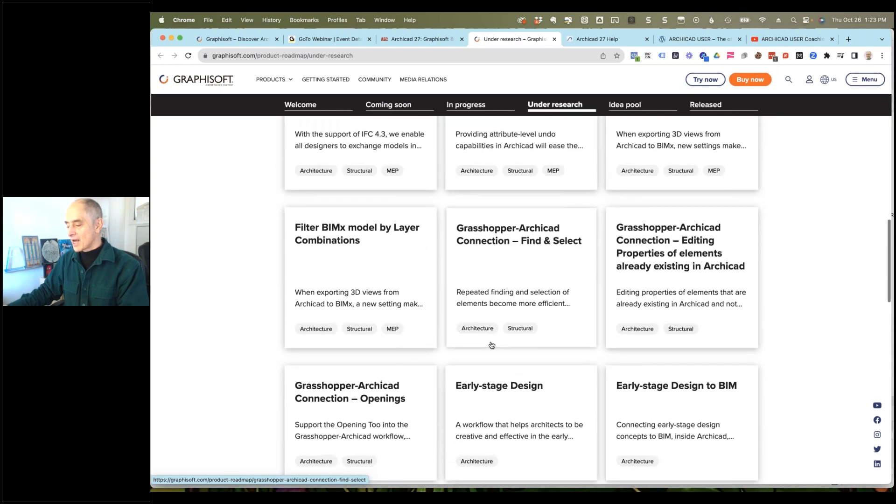
{"action": "scroll", "coordinate": [490, 345], "scroll_direction": "up", "scroll_amount": 20}
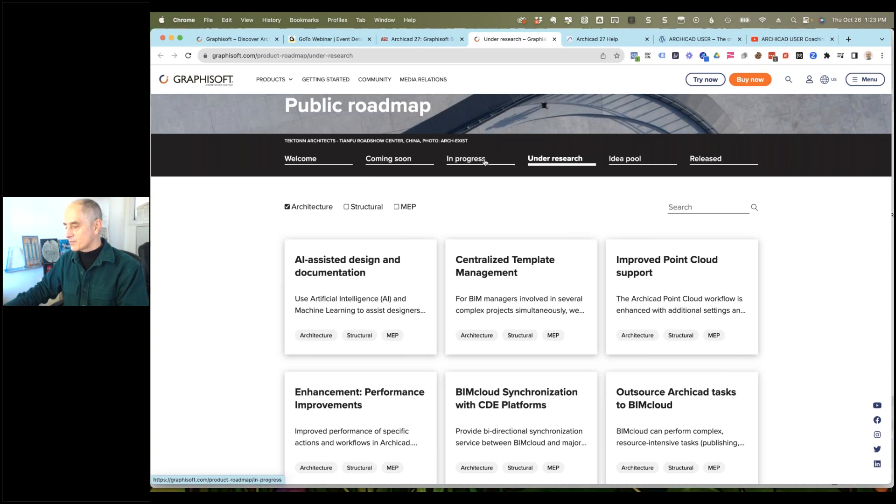
- Show the roadmap's Coming soon category and look through its feature cards
{"action": "left_click", "coordinate": [389, 159]}
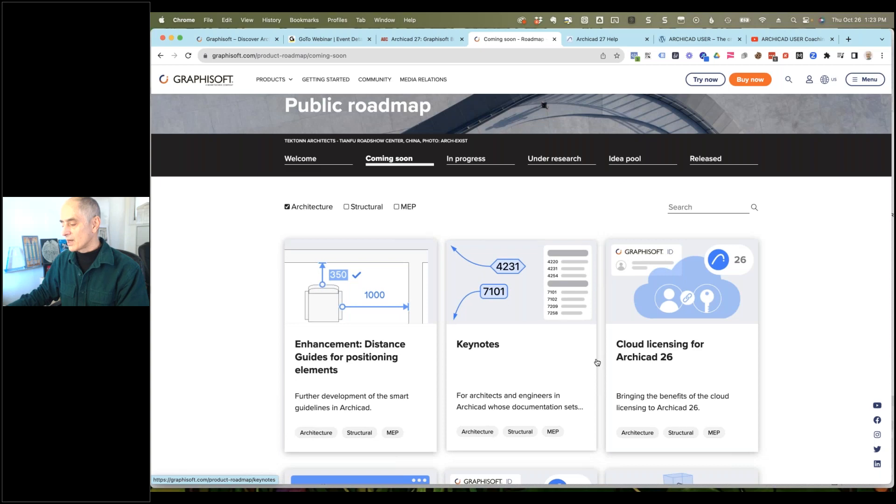
{"action": "scroll", "coordinate": [597, 362], "scroll_direction": "down", "scroll_amount": 5}
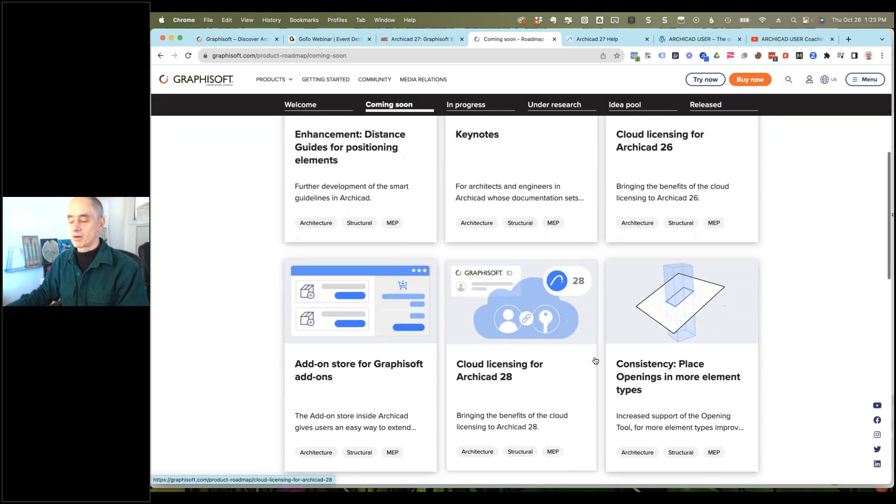
{"action": "scroll", "coordinate": [596, 361], "scroll_direction": "up", "scroll_amount": 5}
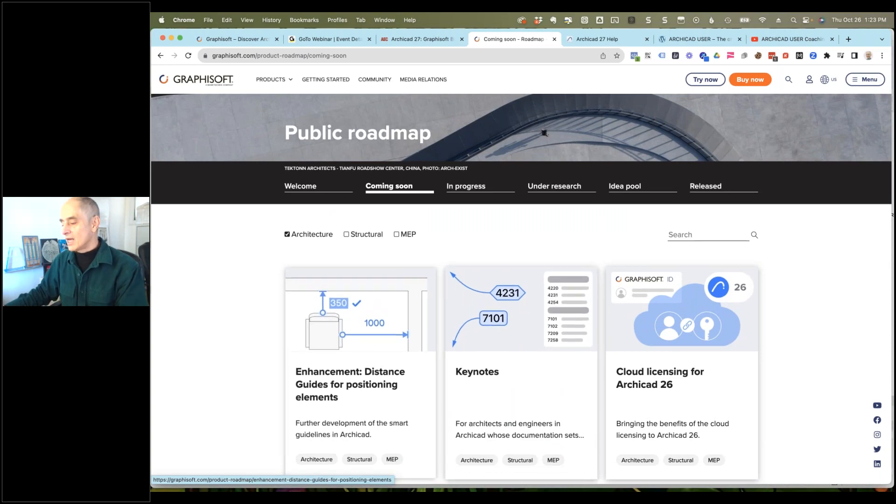
- View the roadmap's In progress, Under research and Idea pool categories one after another
{"action": "left_click", "coordinate": [477, 189]}
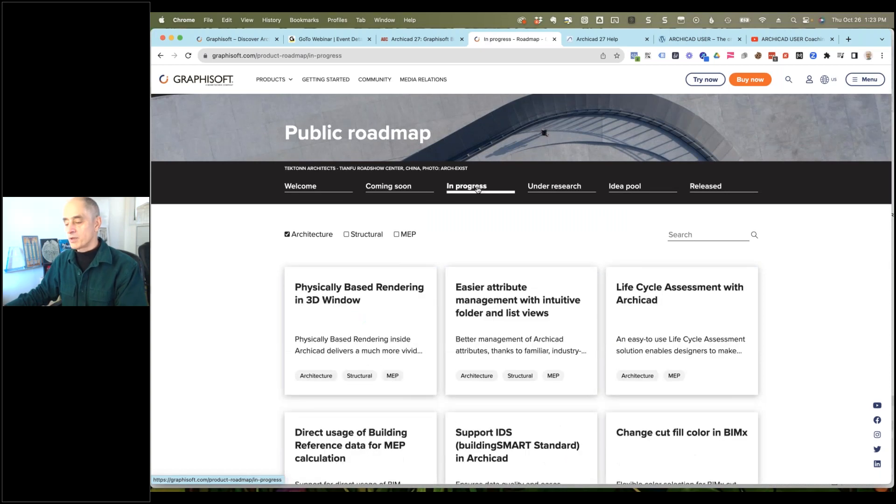
{"action": "left_click", "coordinate": [569, 187]}
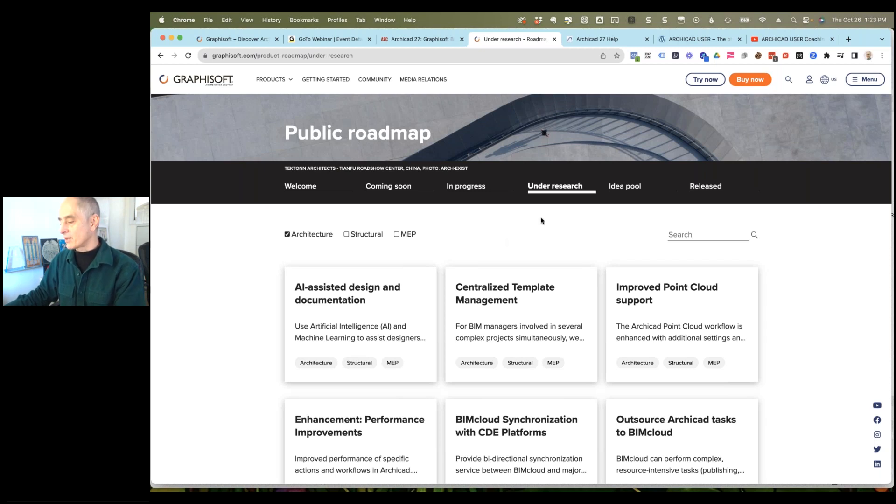
{"action": "left_click", "coordinate": [625, 186]}
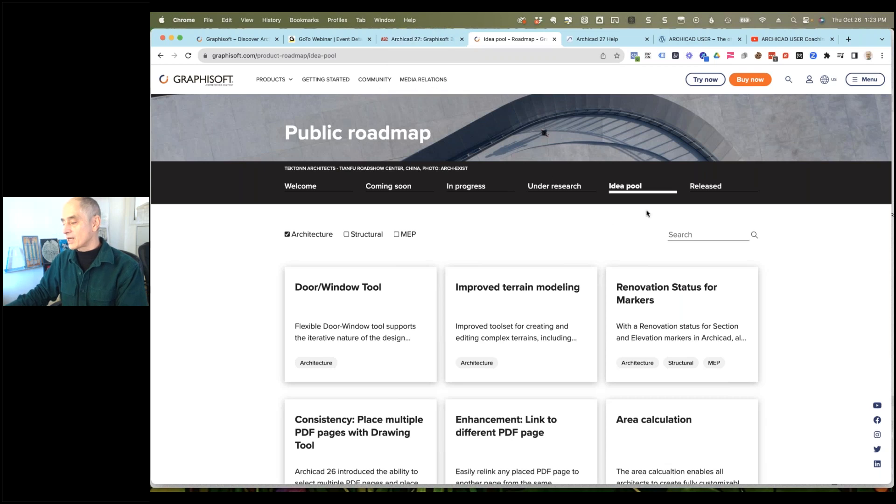
- Show the roadmap's Released category, look through to its last card and return to the beginning of the page
{"action": "left_click", "coordinate": [705, 186]}
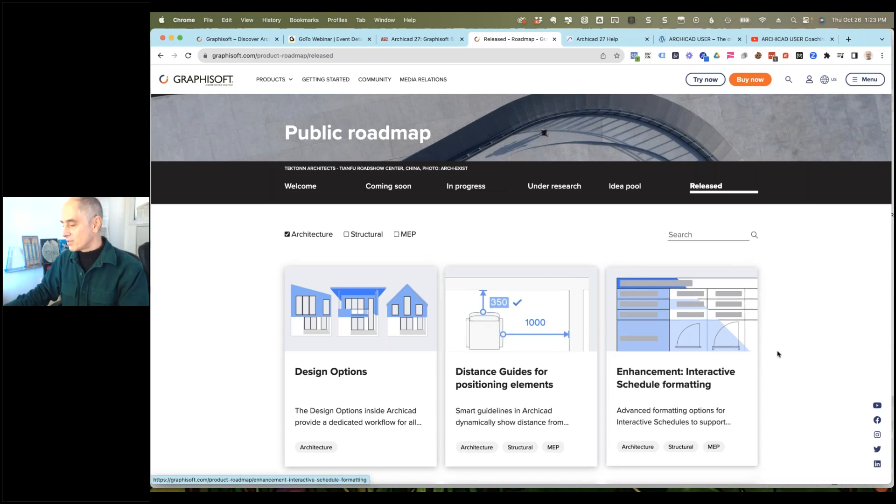
{"action": "scroll", "coordinate": [791, 358], "scroll_direction": "down", "scroll_amount": 20}
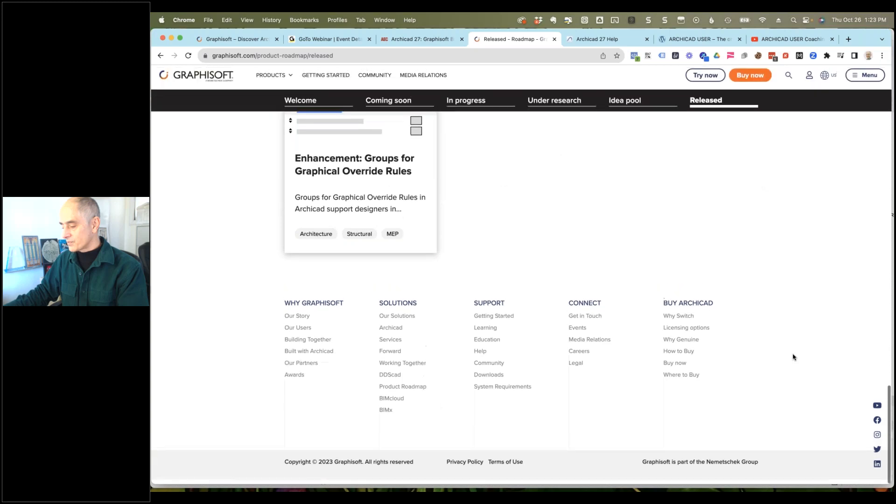
{"action": "scroll", "coordinate": [794, 357], "scroll_direction": "up", "scroll_amount": 20}
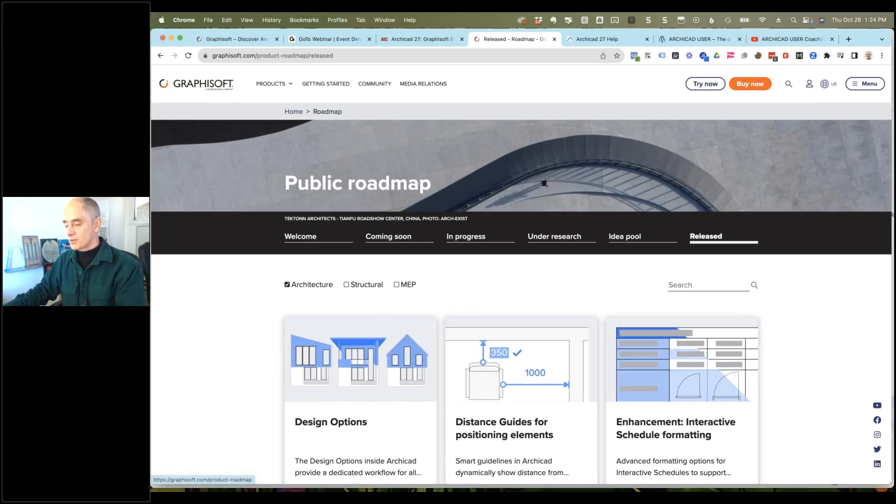
- Open the roadmap's Welcome page and read how proposals are divided by status, including the Please note section
{"action": "left_click", "coordinate": [305, 238]}
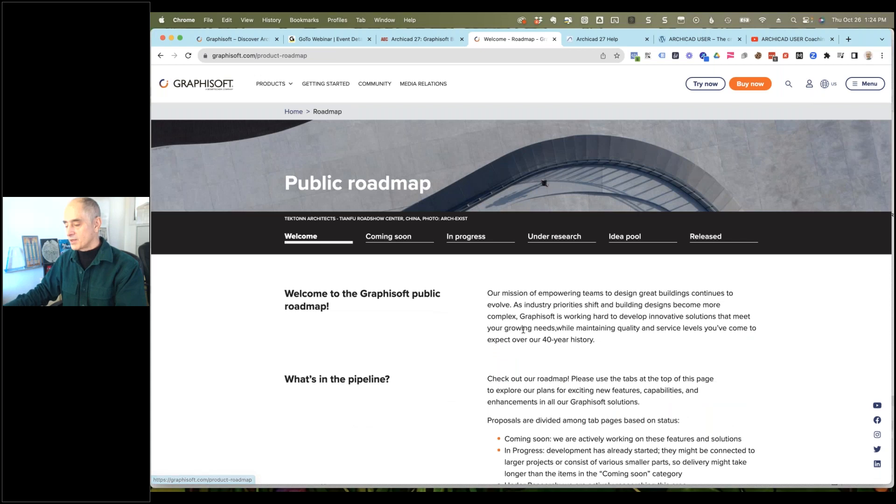
{"action": "scroll", "coordinate": [544, 292], "scroll_direction": "down", "scroll_amount": 6}
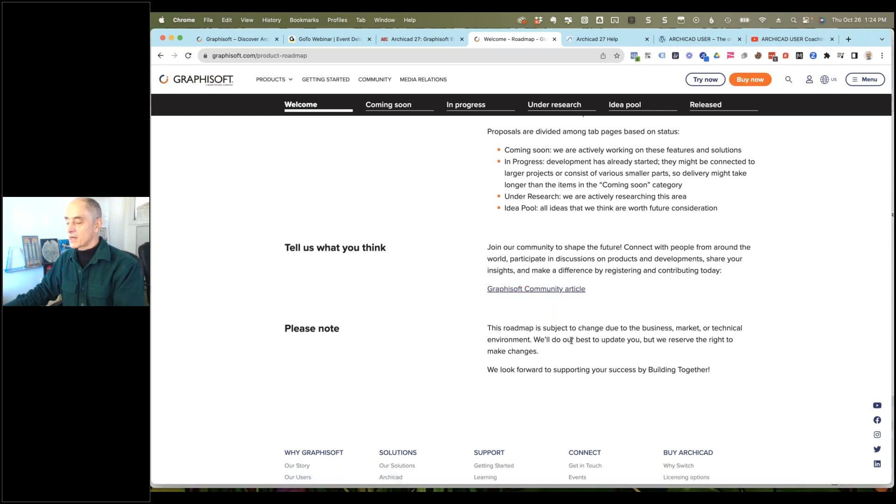
{"action": "scroll", "coordinate": [572, 340], "scroll_direction": "up", "scroll_amount": 7}
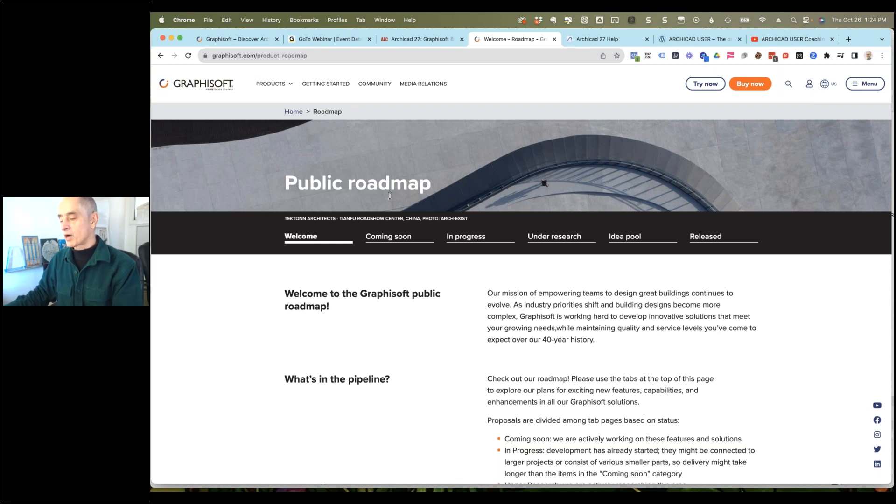
- Return to the AEC Magazine article and highlight the Enscape mention and the phrase "Enscape is also now available for the Mac OS"
{"action": "left_click", "coordinate": [421, 41]}
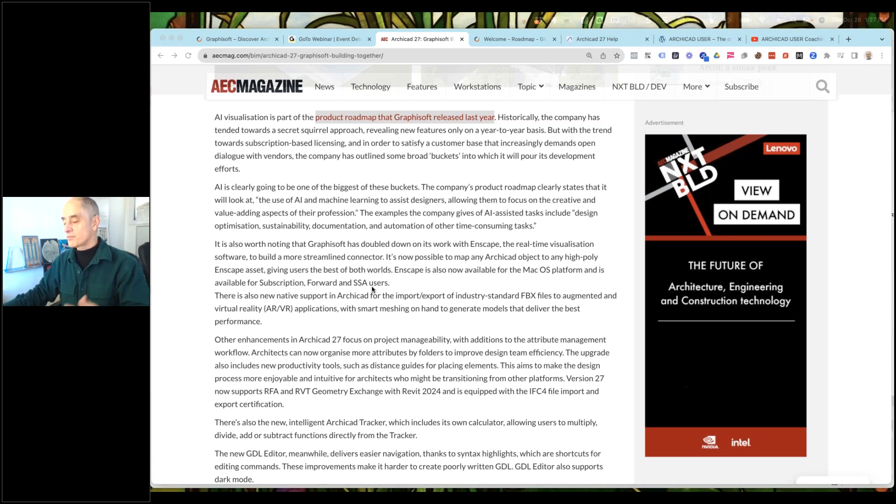
{"action": "scroll", "coordinate": [371, 291], "scroll_direction": "down", "scroll_amount": 1}
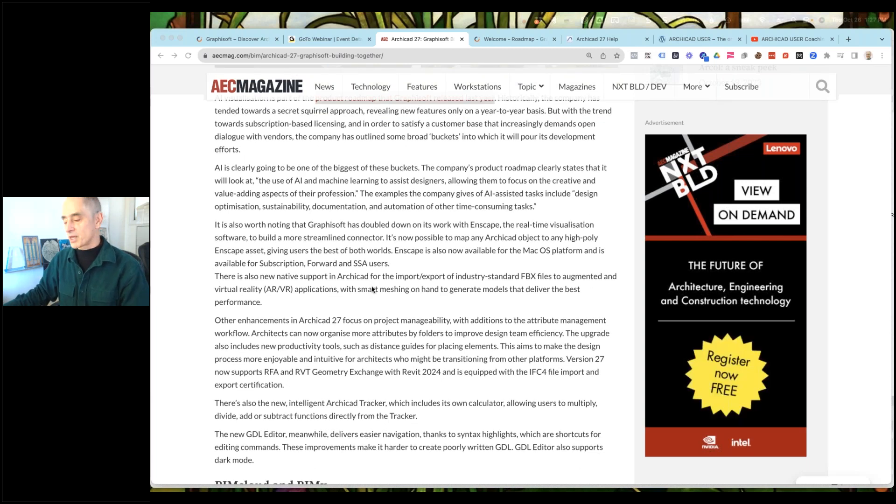
{"action": "scroll", "coordinate": [372, 290], "scroll_direction": "down", "scroll_amount": 1}
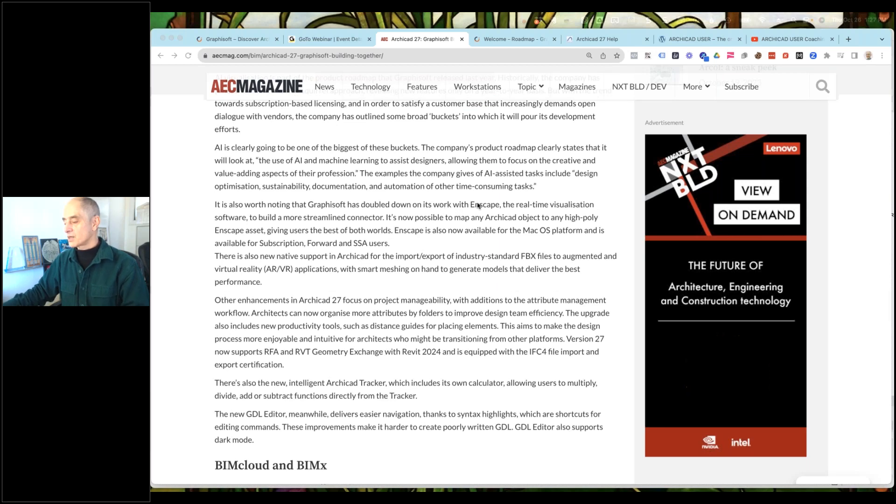
{"action": "left_click_drag", "start_coordinate": [469, 204], "coordinate": [510, 204]}
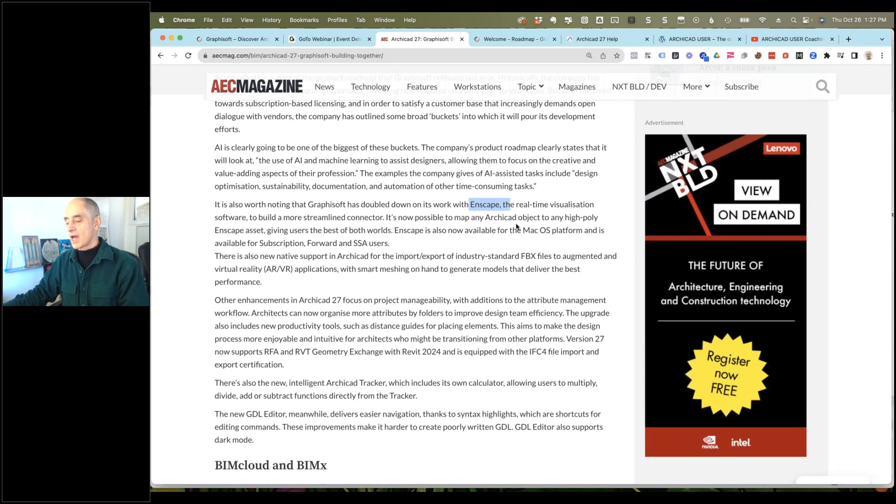
{"action": "scroll", "coordinate": [515, 218], "scroll_direction": "down", "scroll_amount": 5}
{"action": "scroll", "coordinate": [396, 147], "scroll_direction": "up", "scroll_amount": 1}
{"action": "left_click_drag", "start_coordinate": [394, 148], "coordinate": [548, 154]}
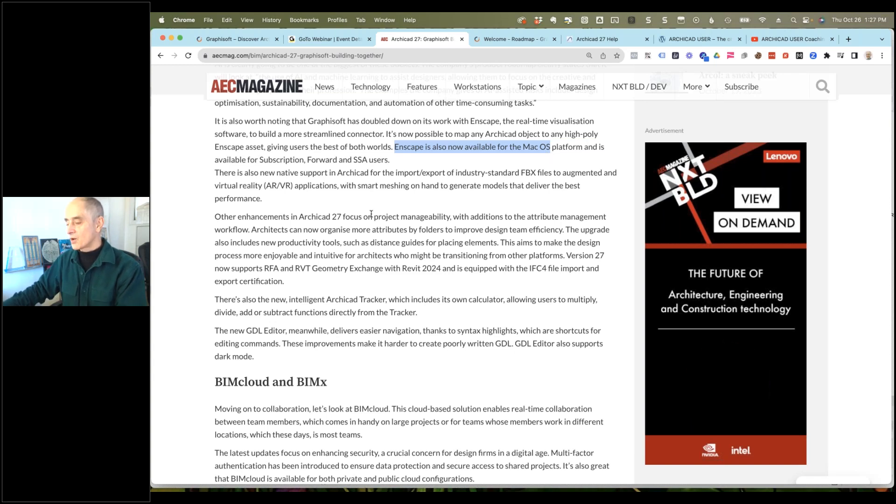
- Highlight the article's mentions of project manageability, distance guides, RFA and RVT Geometry Exchange with Revit 2024, and the Archicad Tracker
{"action": "left_click_drag", "start_coordinate": [375, 218], "coordinate": [451, 217]}
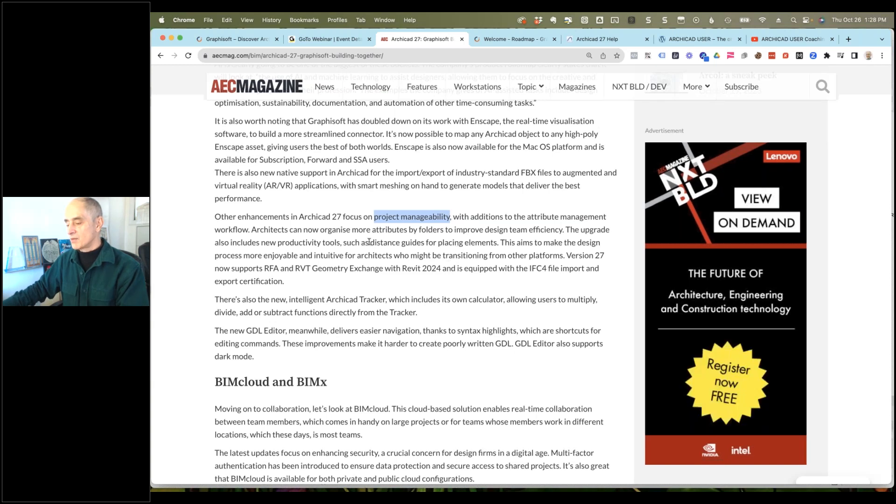
{"action": "left_click_drag", "start_coordinate": [369, 241], "coordinate": [503, 252]}
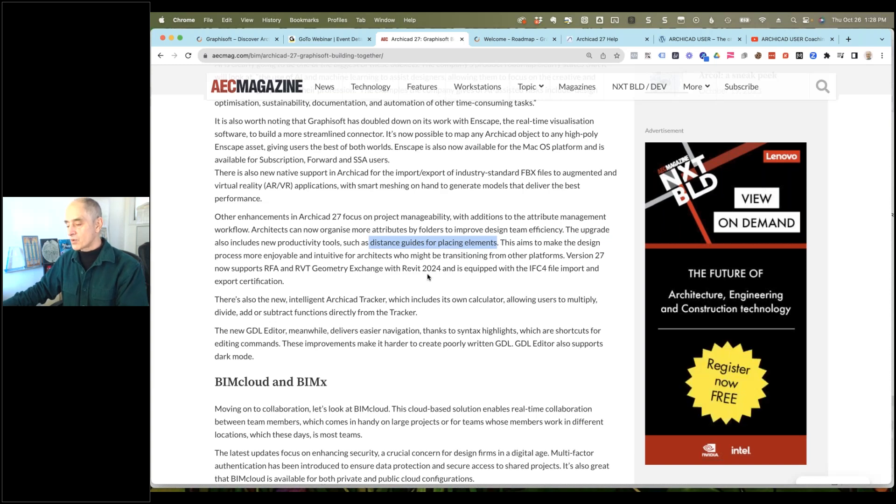
{"action": "left_click_drag", "start_coordinate": [566, 255], "coordinate": [310, 267]}
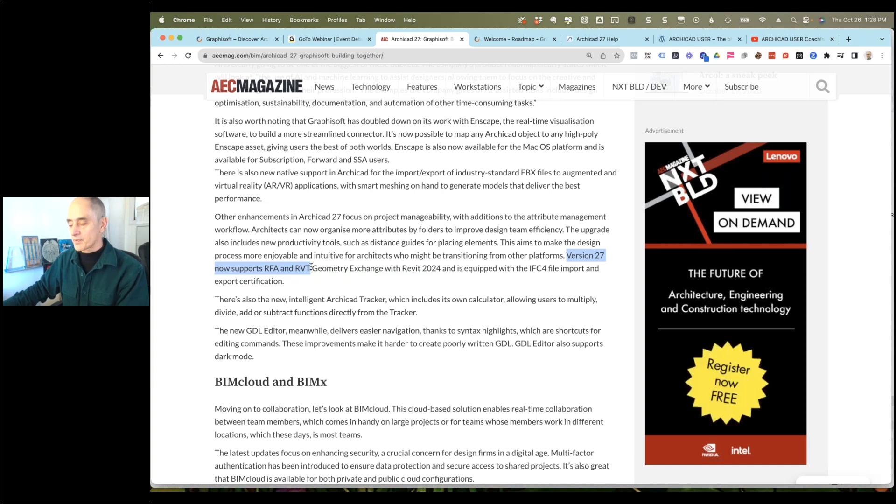
{"action": "left_click_drag", "start_coordinate": [311, 267], "coordinate": [442, 266]}
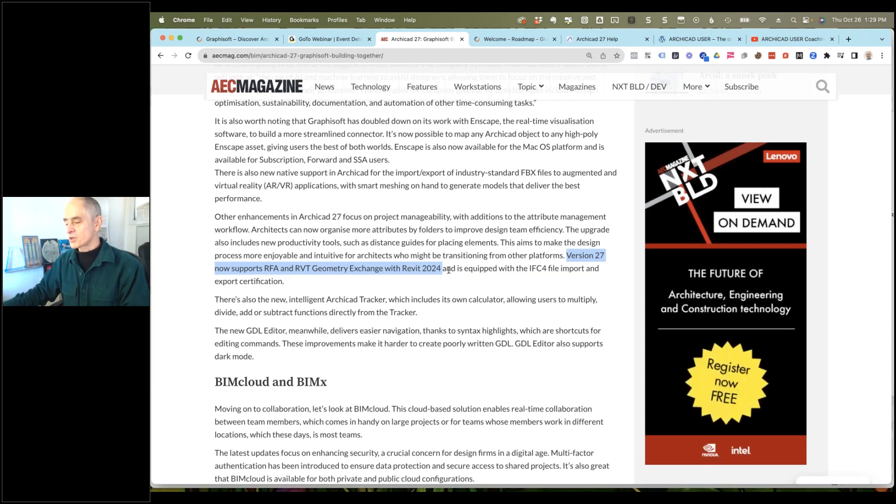
{"action": "scroll", "coordinate": [458, 313], "scroll_direction": "down", "scroll_amount": 3}
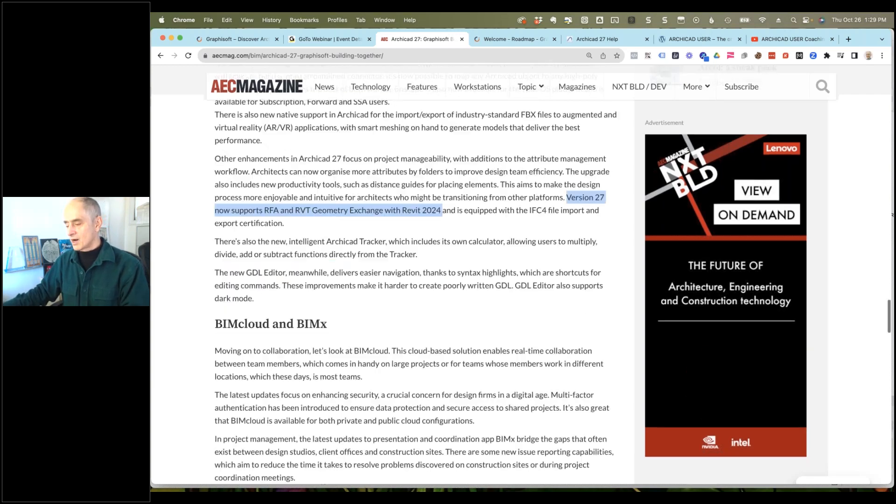
{"action": "left_click_drag", "start_coordinate": [327, 222], "coordinate": [382, 221]}
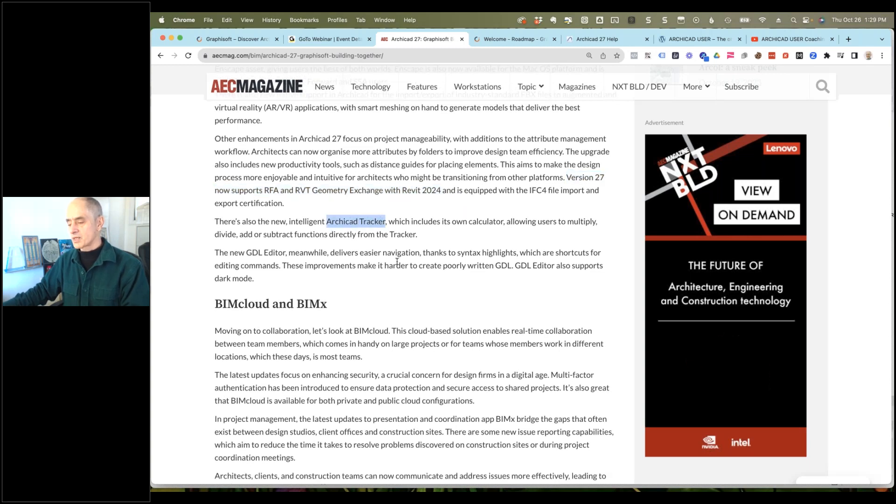
- Read on through the article's BIMcloud and BIMx section, its Conclusion and the interview with Graphisoft's vice president of product success
{"action": "scroll", "coordinate": [382, 274], "scroll_direction": "down", "scroll_amount": 5}
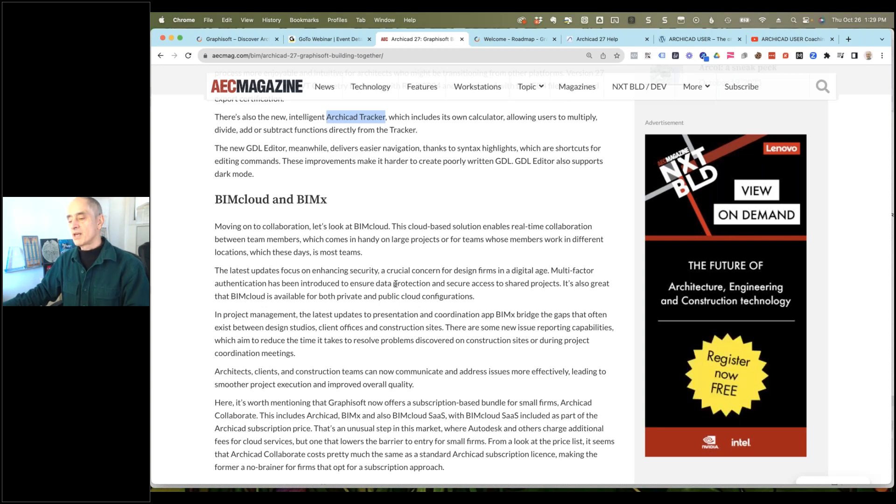
{"action": "scroll", "coordinate": [394, 283], "scroll_direction": "down", "scroll_amount": 4}
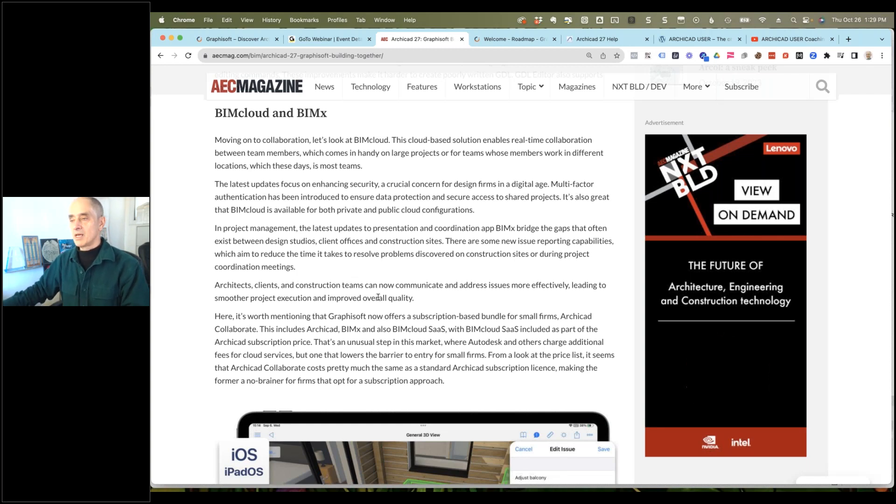
{"action": "scroll", "coordinate": [378, 297], "scroll_direction": "down", "scroll_amount": 5}
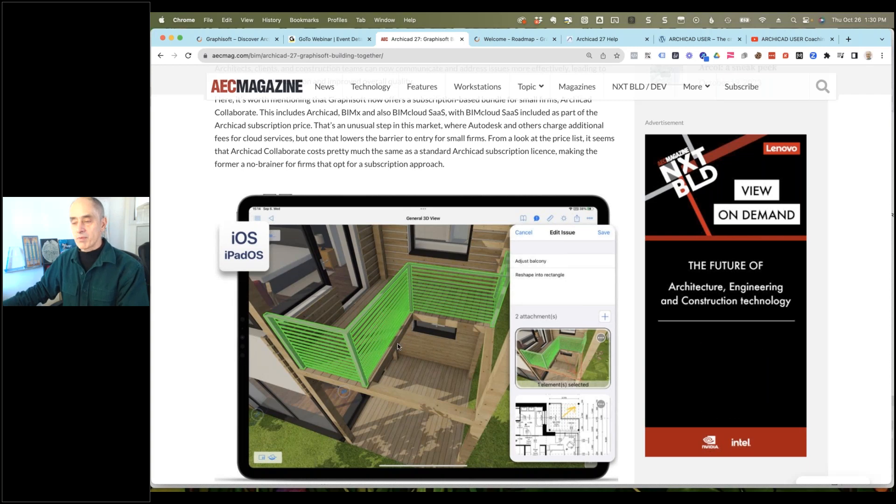
{"action": "scroll", "coordinate": [401, 346], "scroll_direction": "down", "scroll_amount": 1}
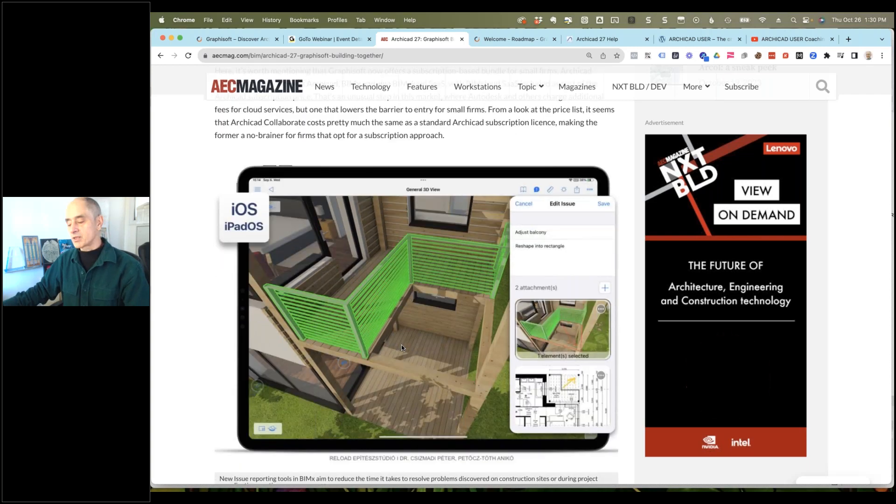
{"action": "scroll", "coordinate": [401, 345], "scroll_direction": "down", "scroll_amount": 12}
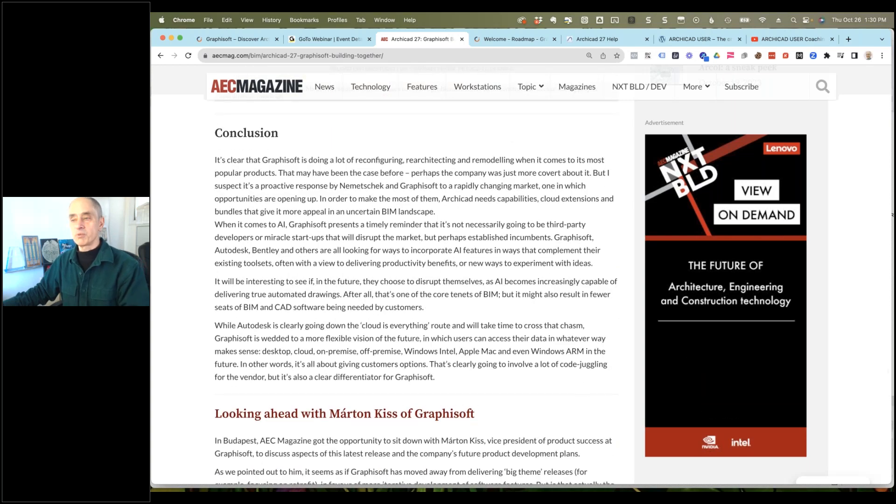
{"action": "scroll", "coordinate": [416, 292], "scroll_direction": "down", "scroll_amount": 9}
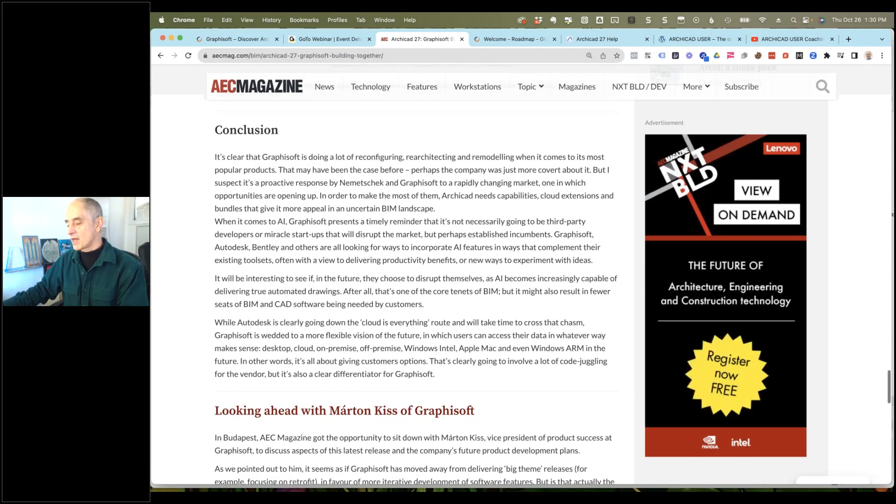
{"action": "scroll", "coordinate": [469, 410], "scroll_direction": "down", "scroll_amount": 2}
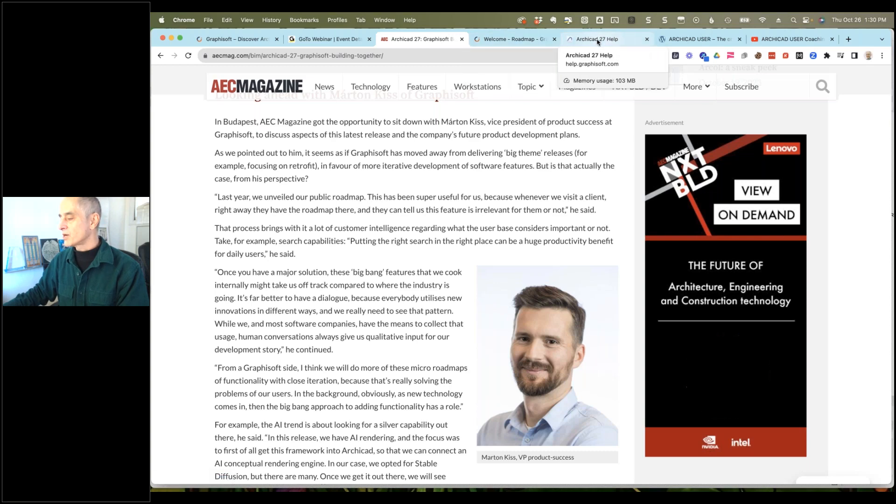
- Return to the Graphisoft website, look through the Graphisoft Solutions section and open the Archicad product page
{"action": "left_click", "coordinate": [236, 39]}
{"action": "scroll", "coordinate": [451, 152], "scroll_direction": "down", "scroll_amount": 7}
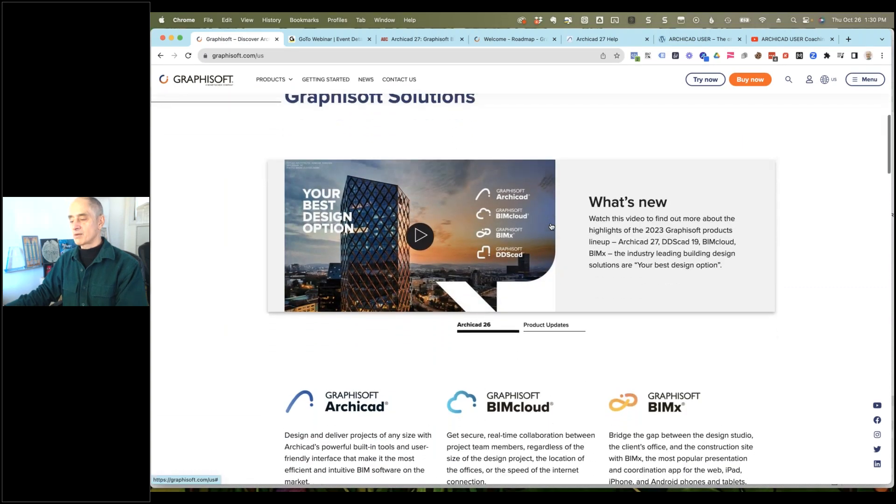
{"action": "scroll", "coordinate": [506, 236], "scroll_direction": "down", "scroll_amount": 4}
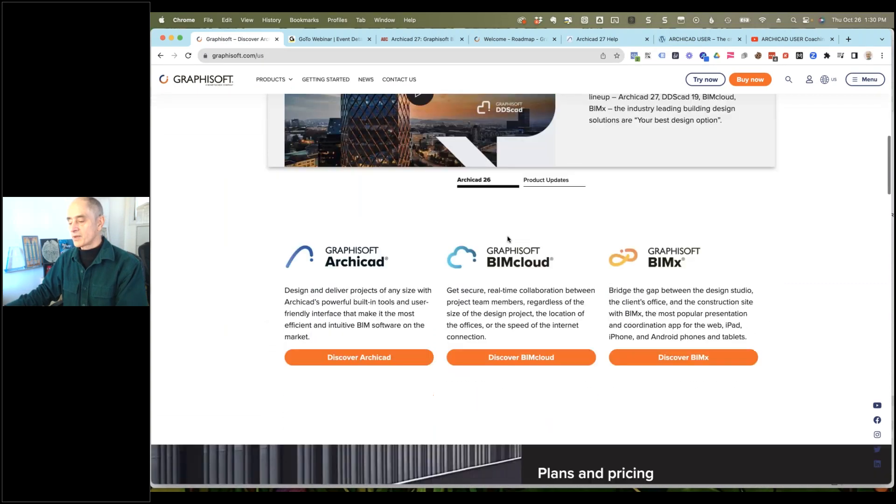
{"action": "left_click", "coordinate": [364, 335]}
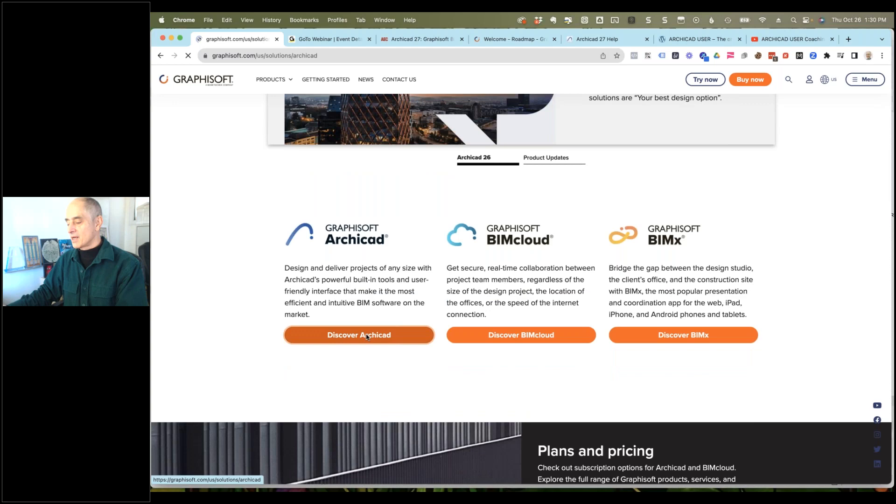
- Briefly start and pause the What's new video, and look over the Design, Visualize, Collaborate and Document sections
{"action": "scroll", "coordinate": [535, 277], "scroll_direction": "down", "scroll_amount": 8}
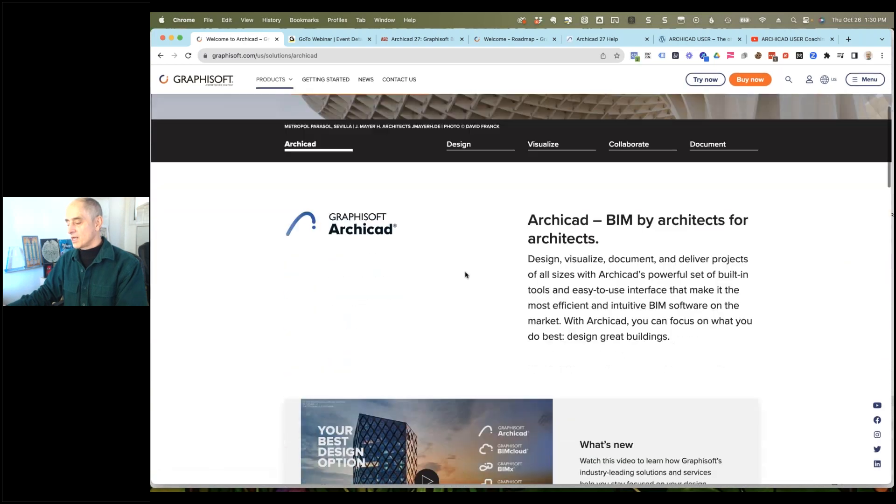
{"action": "scroll", "coordinate": [623, 278], "scroll_direction": "down", "scroll_amount": 3}
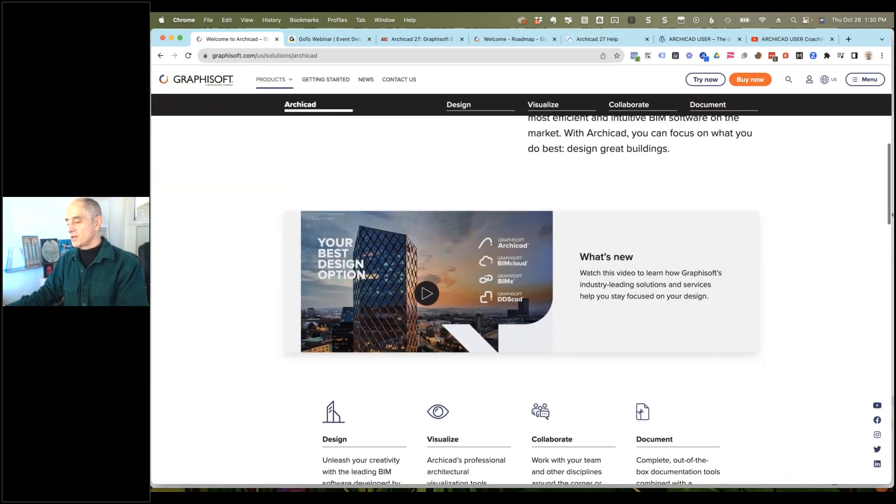
{"action": "left_click", "coordinate": [427, 201]}
{"action": "left_click", "coordinate": [316, 252]}
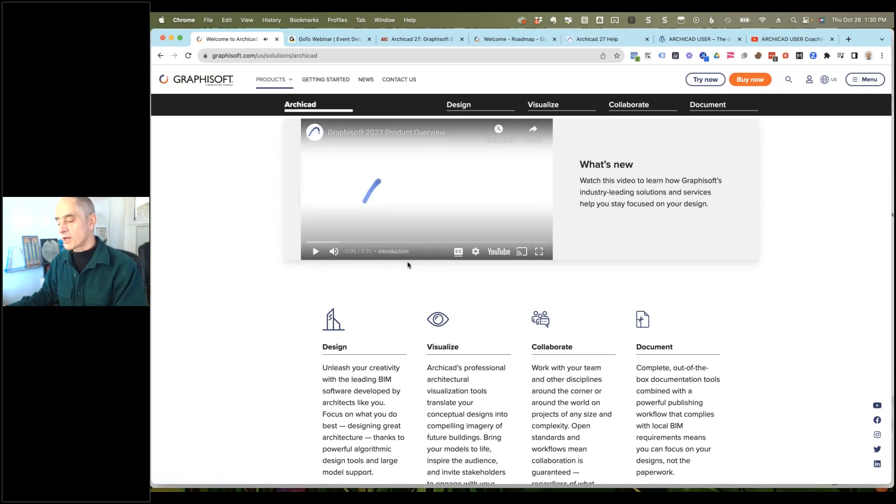
{"action": "scroll", "coordinate": [407, 264], "scroll_direction": "down", "scroll_amount": 3}
{"action": "scroll", "coordinate": [407, 264], "scroll_direction": "down", "scroll_amount": 2}
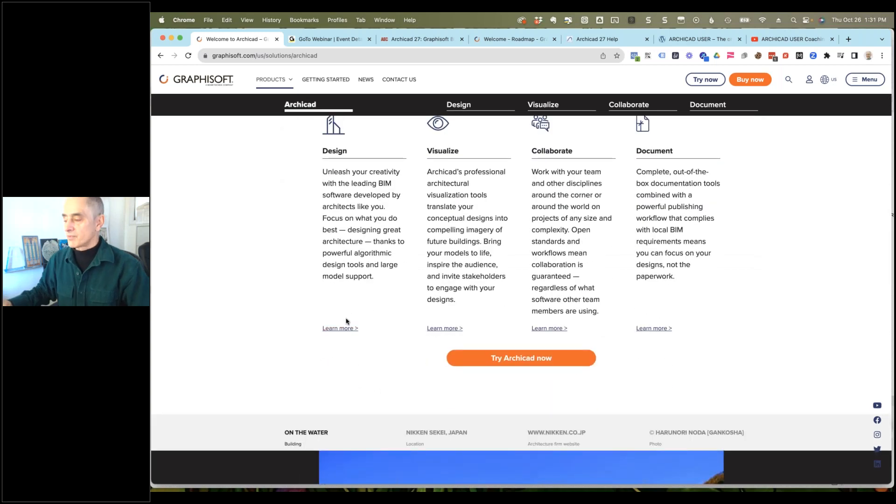
- Switch to the AMT27 Sample Project in Archicad 27 and review the Navigator's project, Organizer and manager options without changing anything
{"action": "key", "text": "super+Tab"}
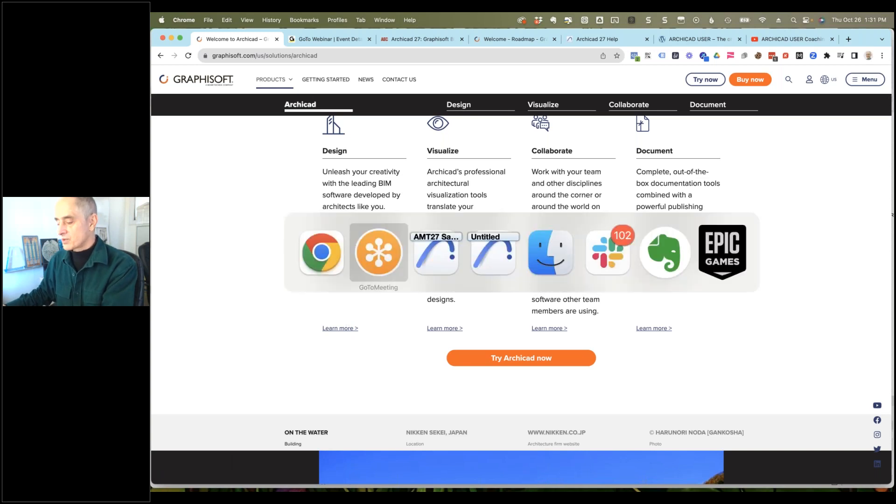
{"action": "key", "text": "super+Tab"}
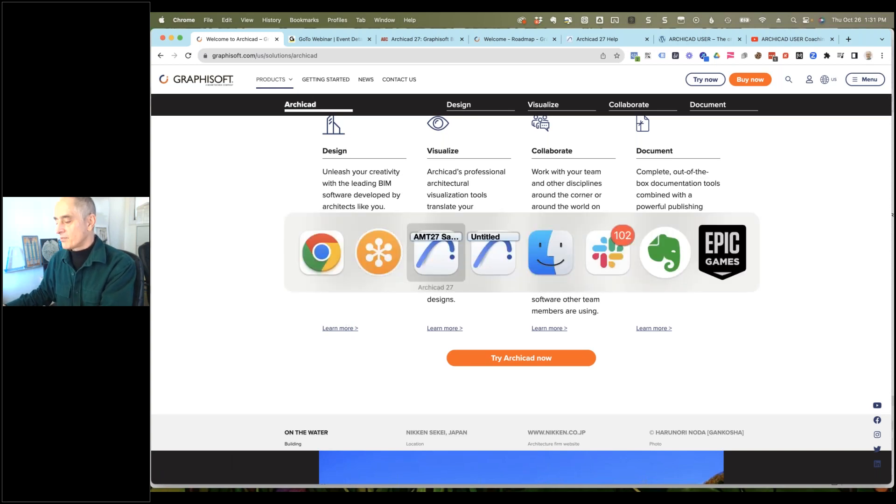
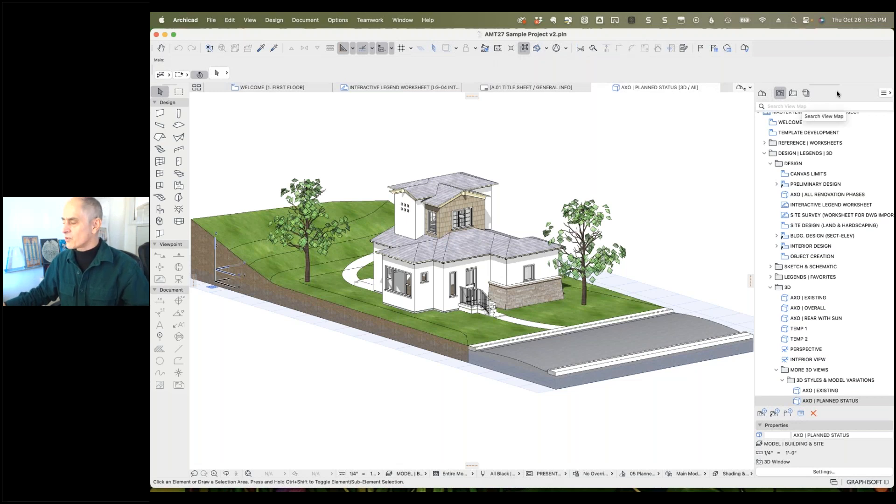
{"action": "left_click", "coordinate": [888, 94]}
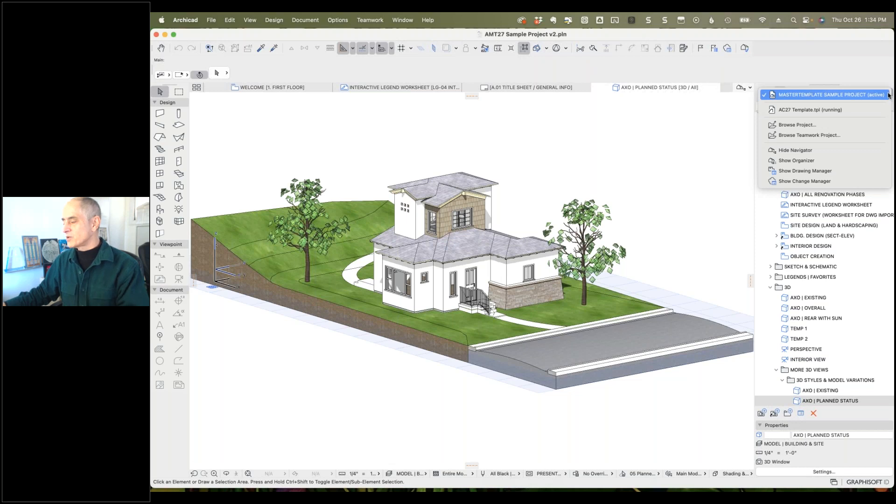
{"action": "left_click", "coordinate": [880, 73]}
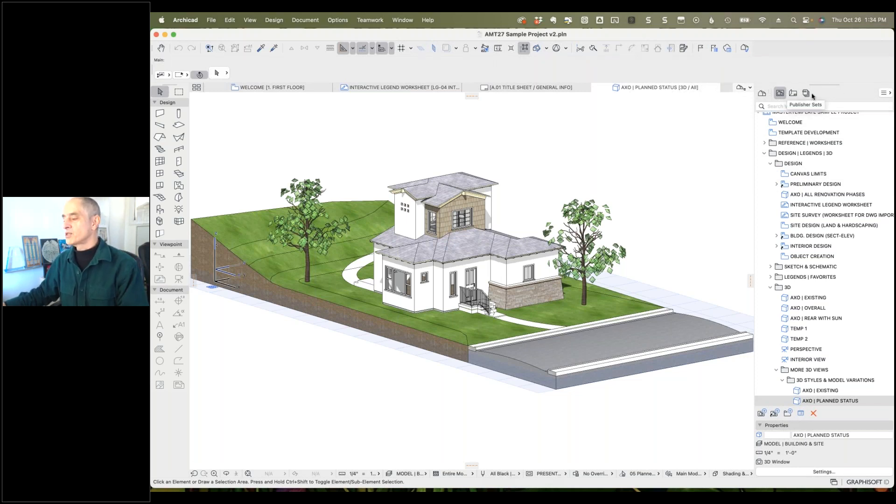
{"action": "left_click", "coordinate": [887, 93]}
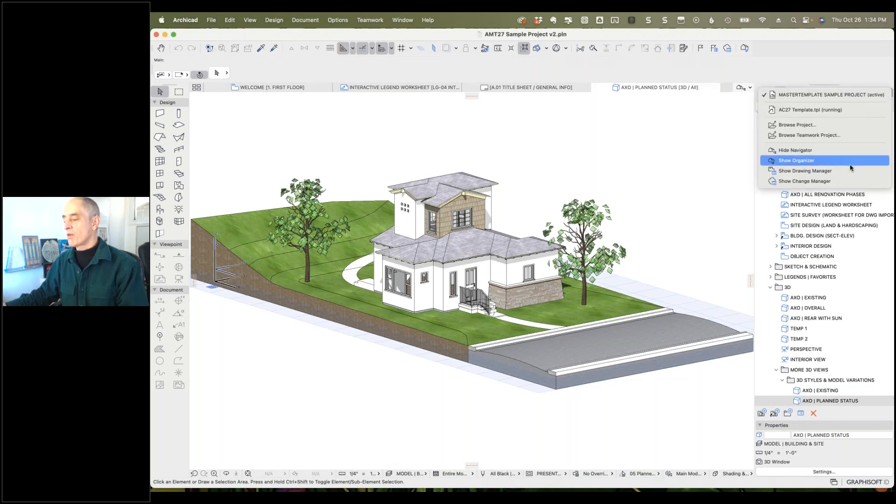
{"action": "left_click", "coordinate": [849, 68]}
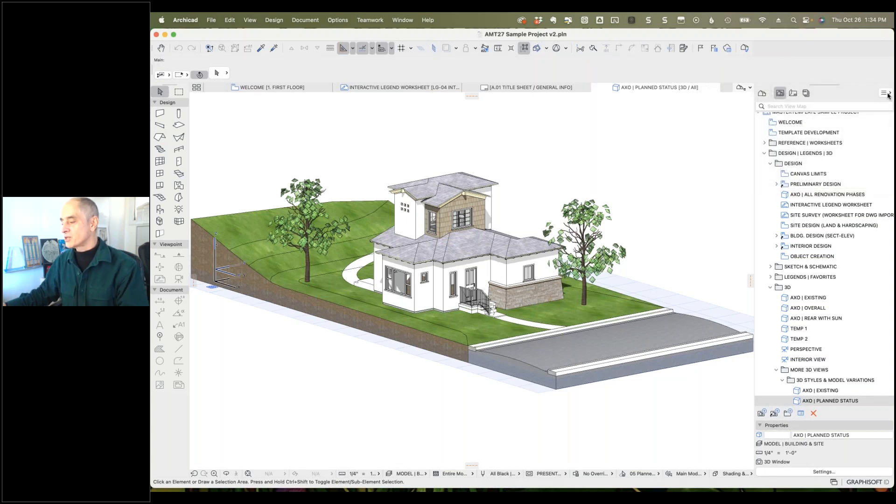
- Compare the AXO | EXISTING and AXO | PLANNED STATUS views in the 3D Styles & Model Variations folder
{"action": "scroll", "coordinate": [831, 141], "scroll_direction": "up", "scroll_amount": 1}
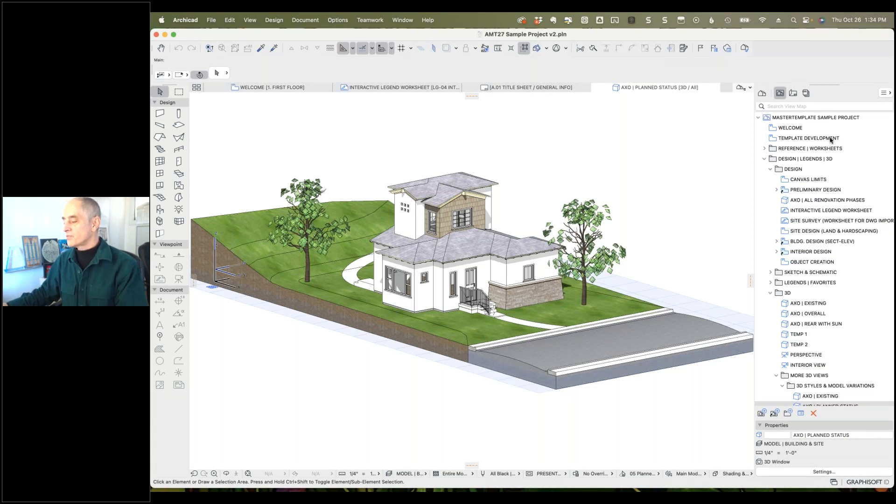
{"action": "scroll", "coordinate": [839, 166], "scroll_direction": "down", "scroll_amount": 5}
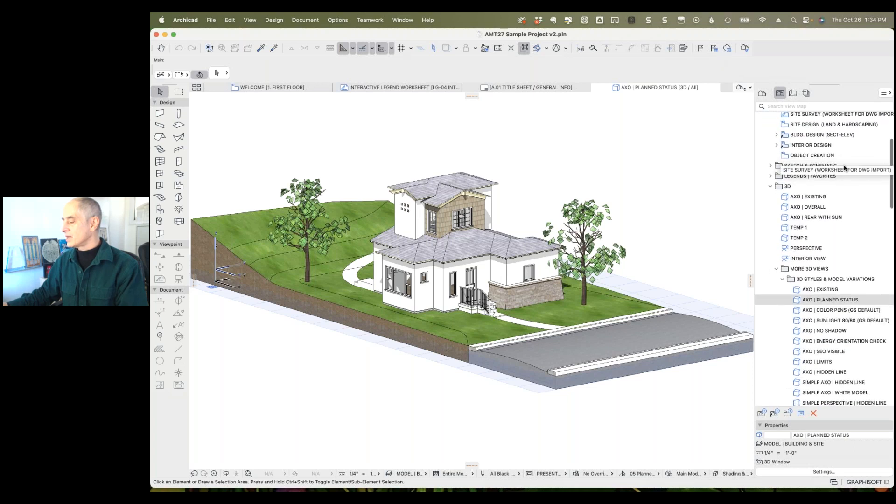
{"action": "left_click", "coordinate": [797, 302]}
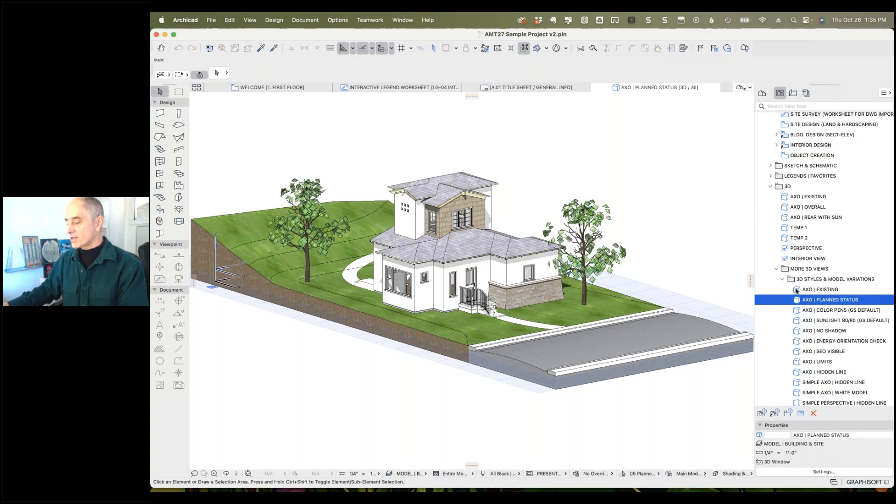
{"action": "double_click", "coordinate": [796, 289]}
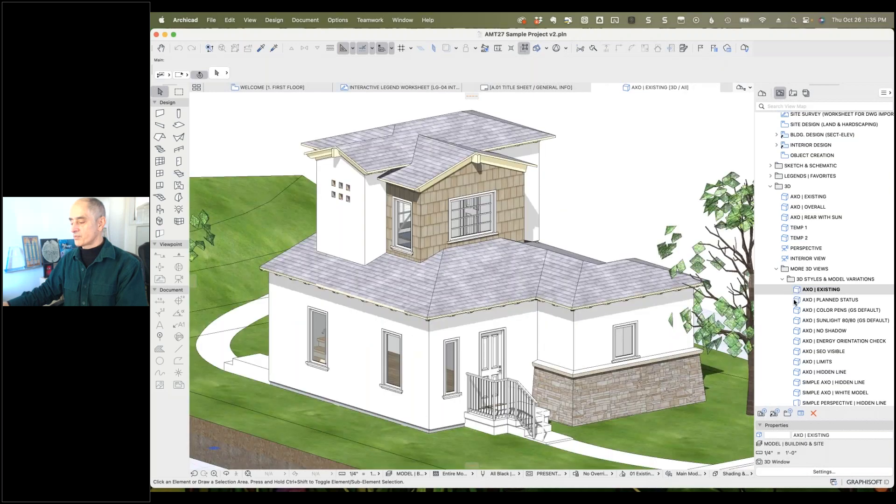
{"action": "double_click", "coordinate": [796, 300]}
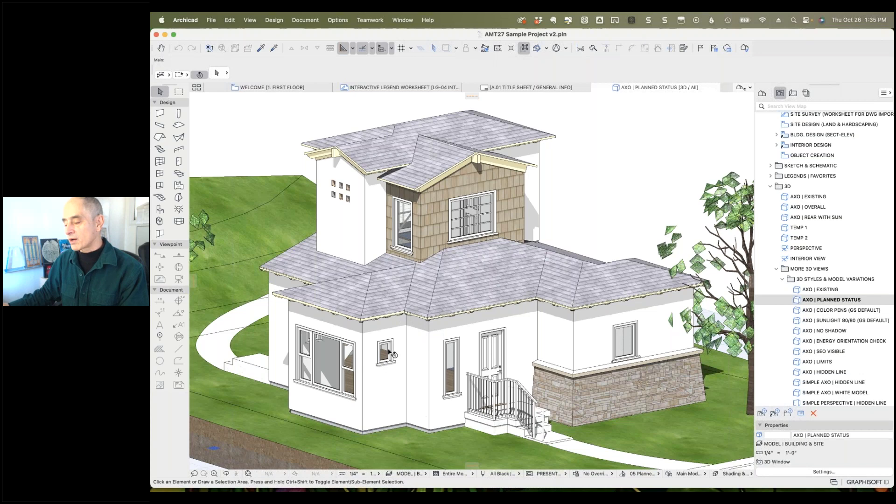
- Select the exterior wall containing the small square window and review its element settings
{"action": "mouse_move", "coordinate": [399, 385]}
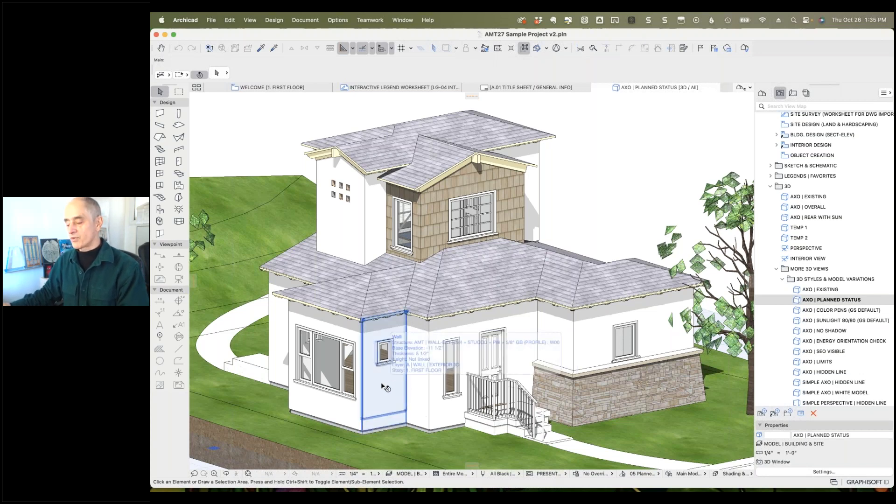
{"action": "left_click", "coordinate": [383, 386]}
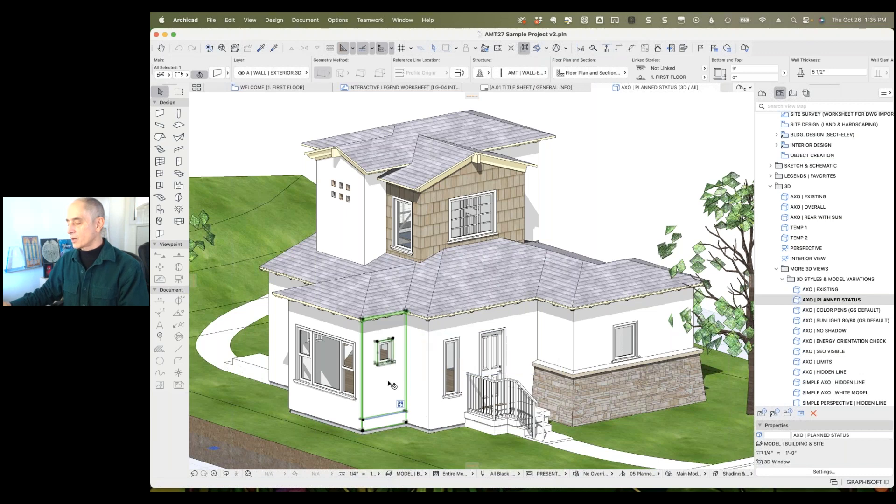
{"action": "mouse_move", "coordinate": [388, 382]}
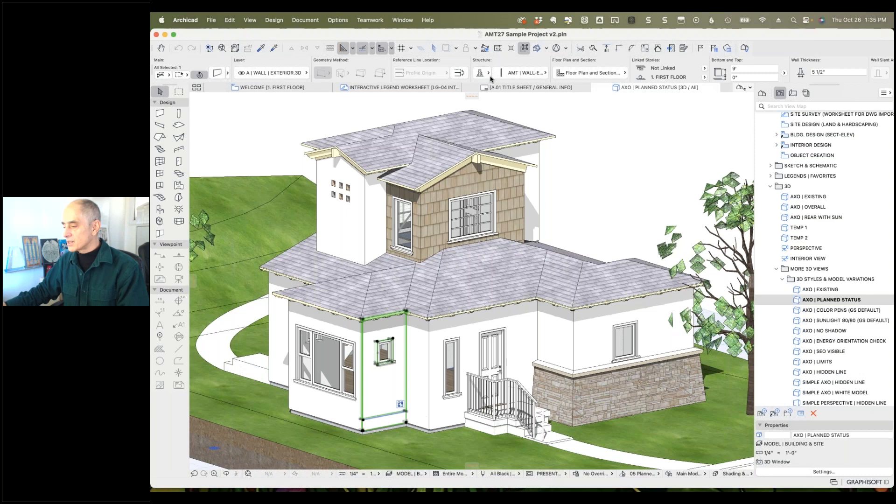
{"action": "scroll", "coordinate": [491, 78], "scroll_direction": "right", "scroll_amount": 10}
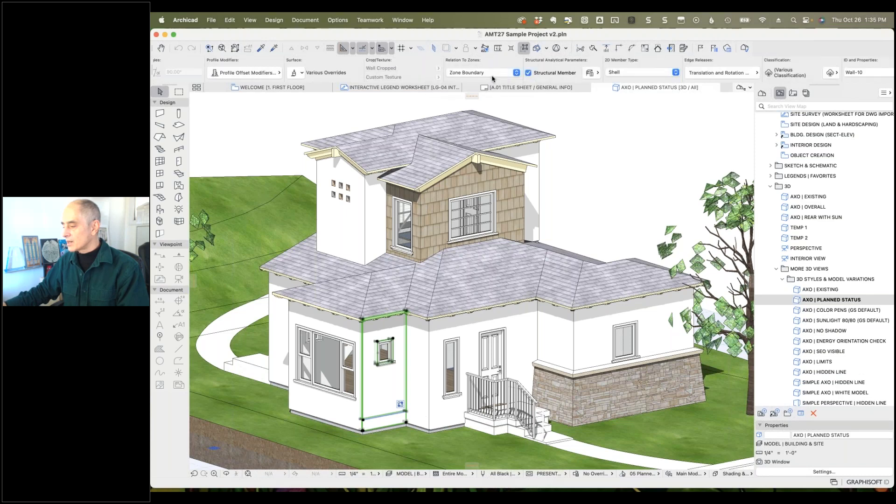
- Show the Renovation palette, place it beside the house and check the renovation status of the wall with the stone base
{"action": "left_click", "coordinate": [402, 20]}
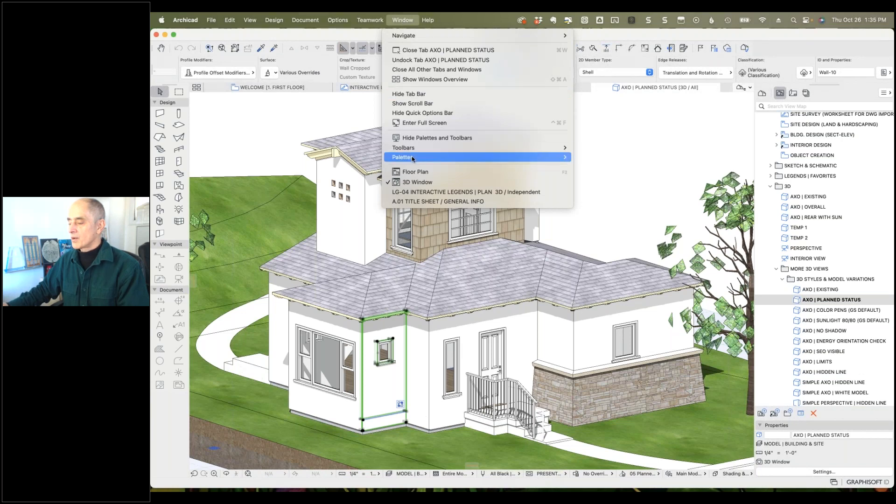
{"action": "mouse_move", "coordinate": [411, 157]}
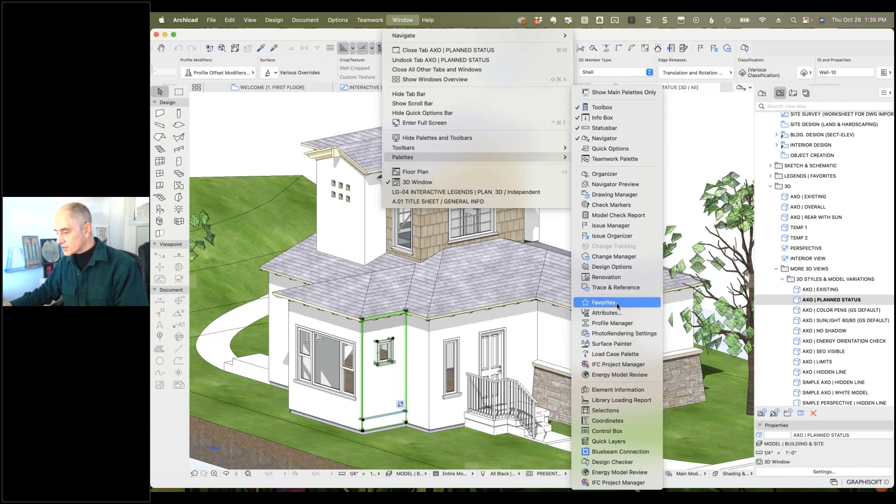
{"action": "left_click", "coordinate": [606, 277]}
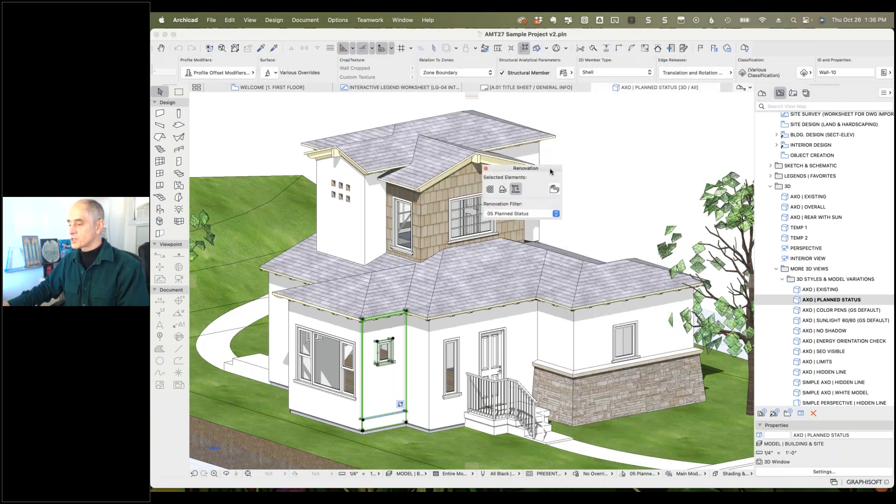
{"action": "left_click_drag", "start_coordinate": [551, 170], "coordinate": [657, 150]}
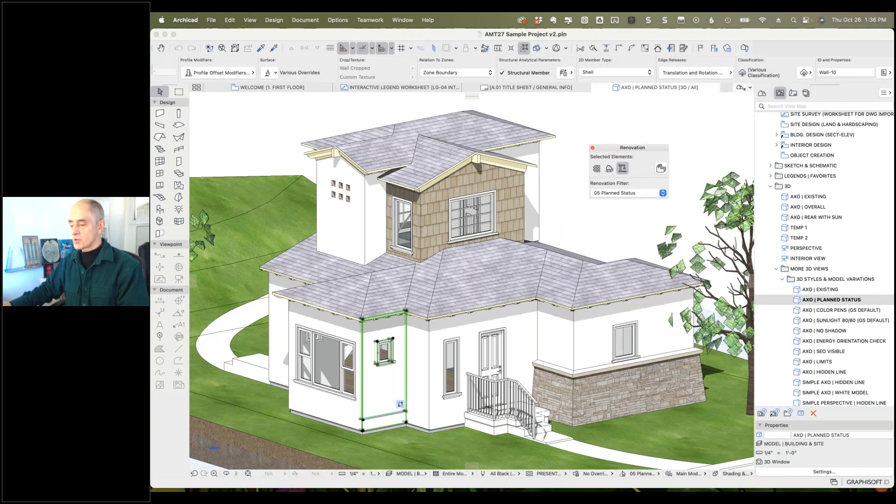
{"action": "left_click", "coordinate": [559, 335]}
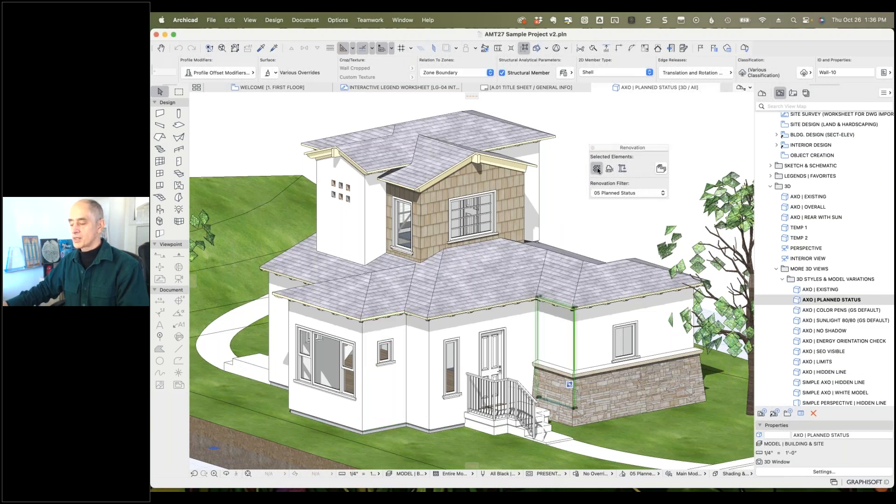
{"action": "left_click", "coordinate": [690, 175]}
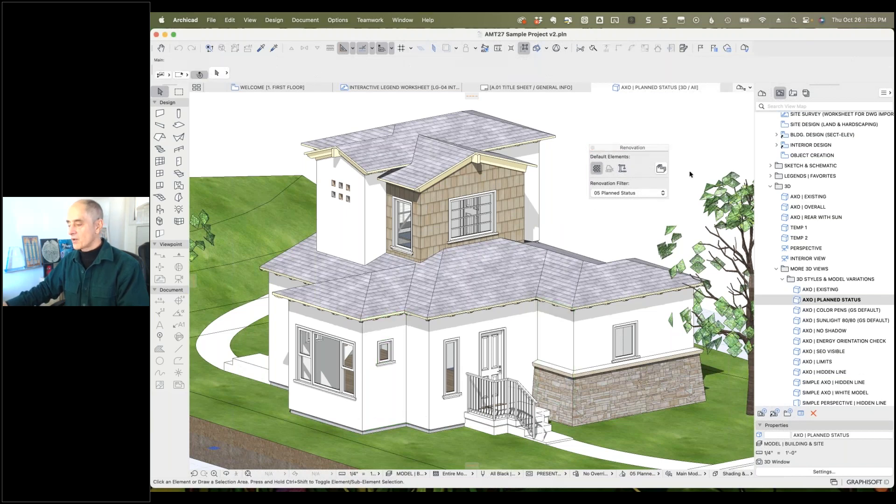
- Apply the 01 Existing Plan renovation filter and check the renovation status of the front wall with the tall window
{"action": "left_click", "coordinate": [634, 196]}
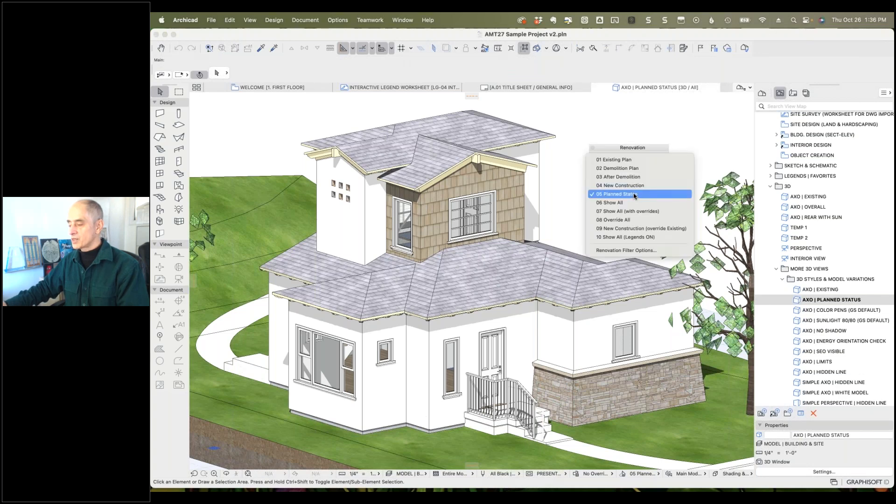
{"action": "left_click", "coordinate": [632, 160]}
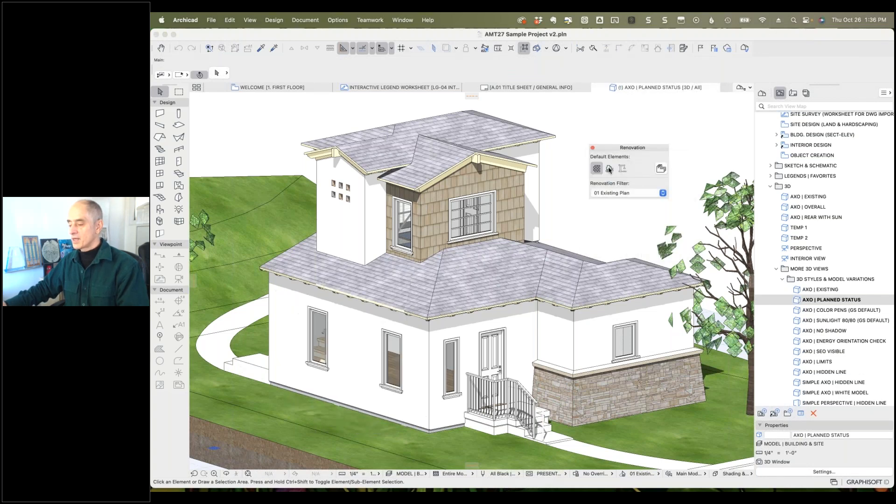
{"action": "left_click", "coordinate": [394, 327]}
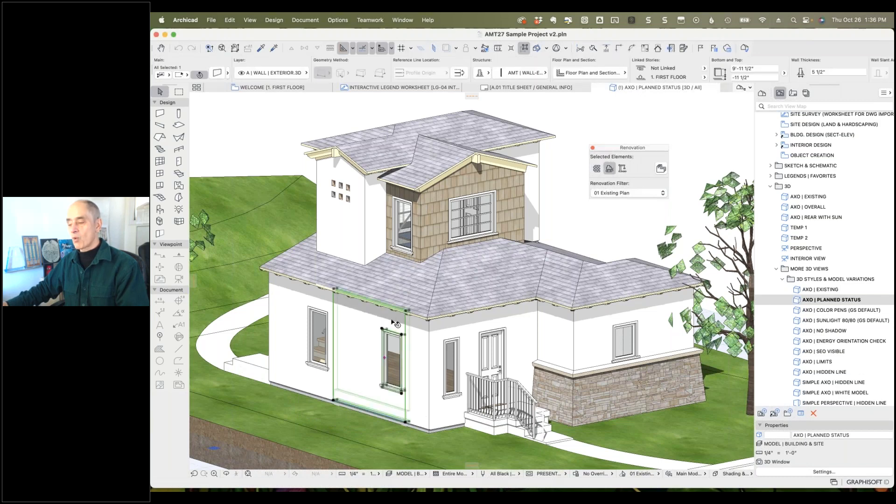
- Apply the 05 Planned Status renovation filter and clear the wall selection
{"action": "left_click", "coordinate": [629, 193]}
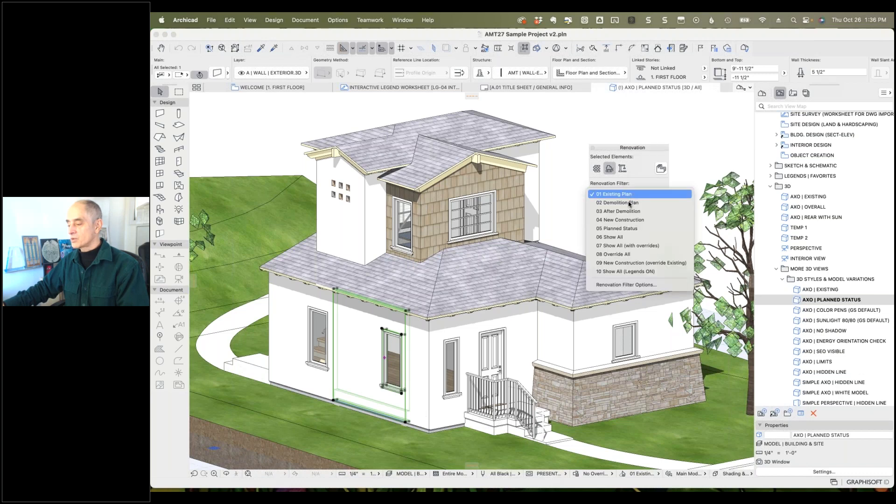
{"action": "left_click", "coordinate": [623, 228]}
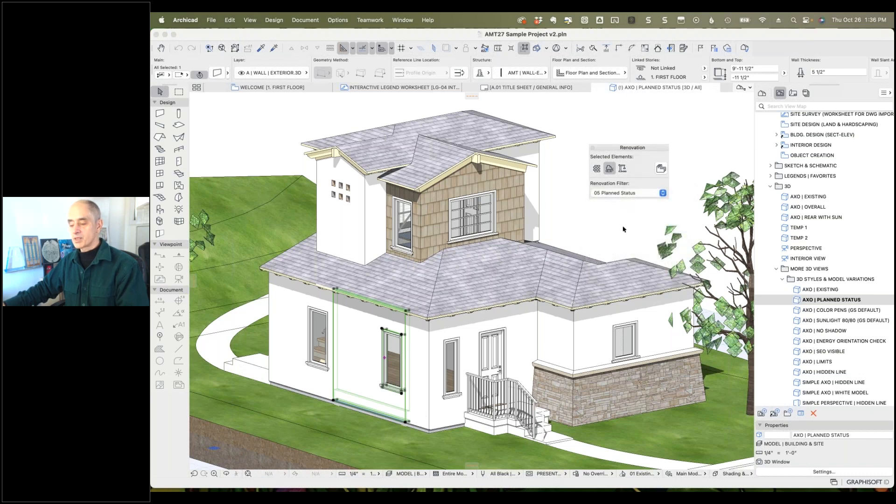
{"action": "left_click", "coordinate": [609, 228]}
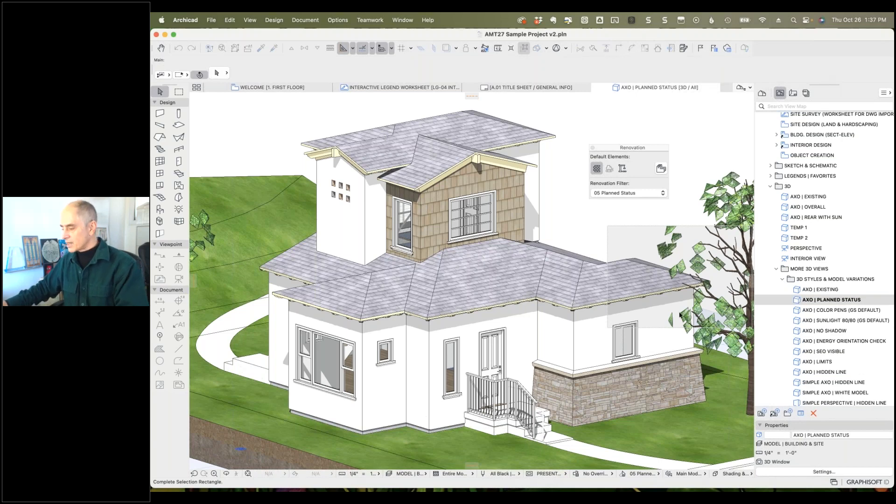
- Review the view settings of AXO | PLANNED STATUS, examine the available design option combinations, and leave the settings unchanged
{"action": "left_click", "coordinate": [620, 231]}
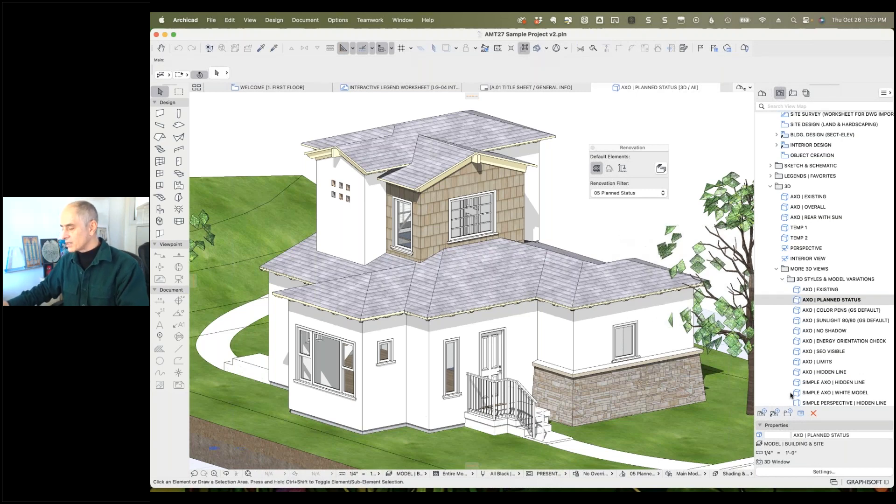
{"action": "left_click", "coordinate": [833, 473]}
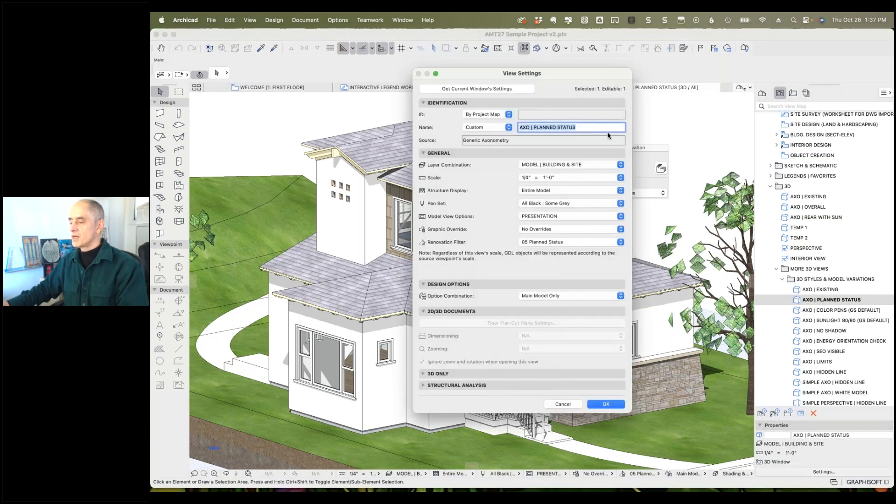
{"action": "left_click_drag", "start_coordinate": [554, 77], "coordinate": [403, 78]}
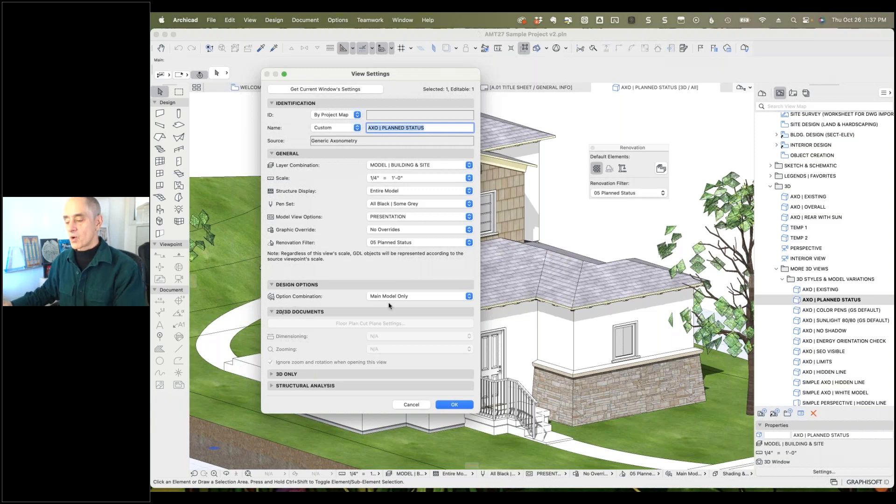
{"action": "left_click", "coordinate": [469, 298]}
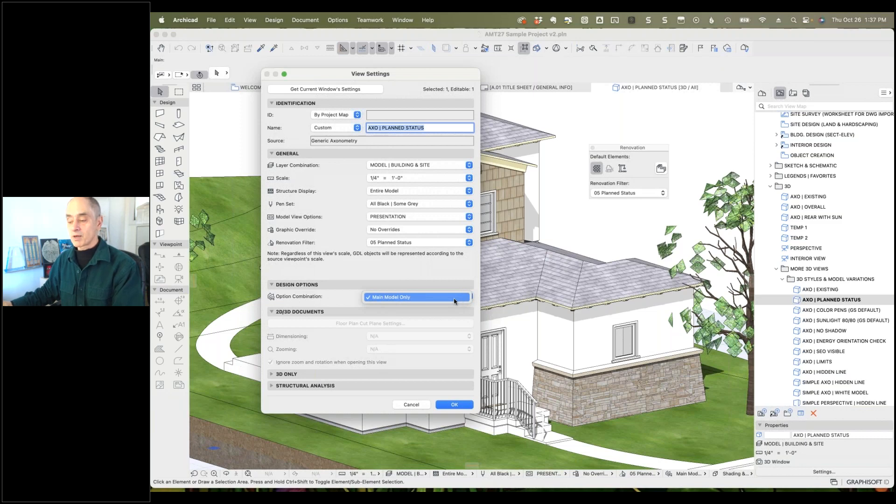
{"action": "left_click", "coordinate": [404, 298]}
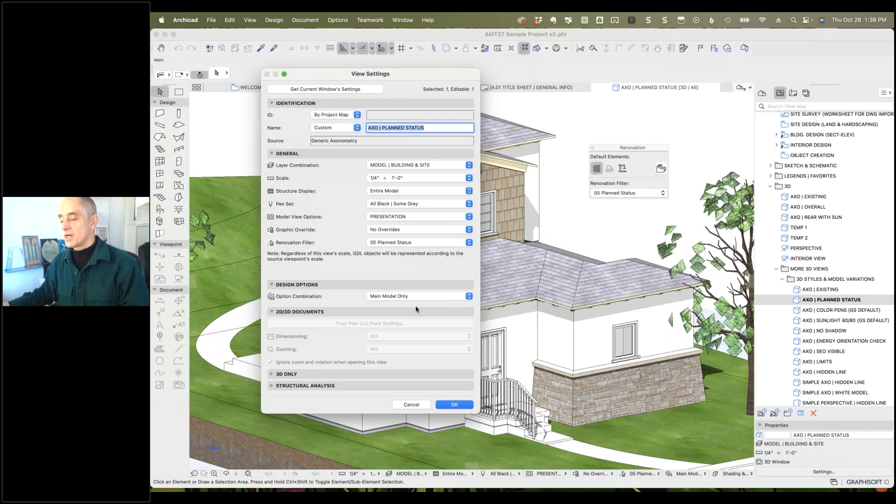
{"action": "left_click", "coordinate": [411, 405]}
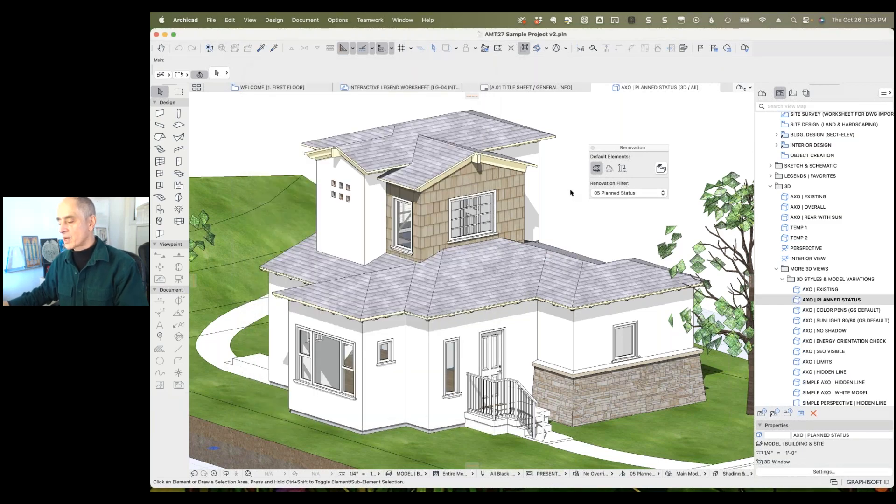
- Switch to the Untitled Archicad project and draw a rectangle of exterior walls in the middle of the first floor plan
{"action": "key", "text": "super+Tab"}
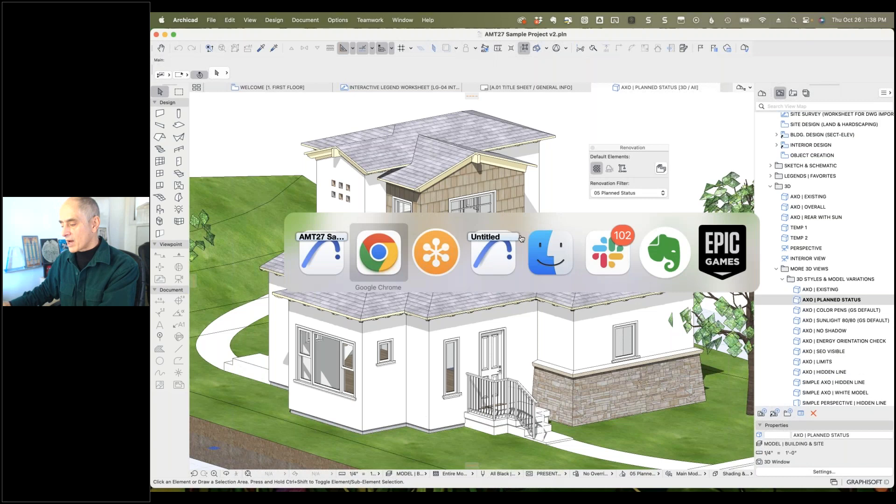
{"action": "left_click", "coordinate": [520, 239]}
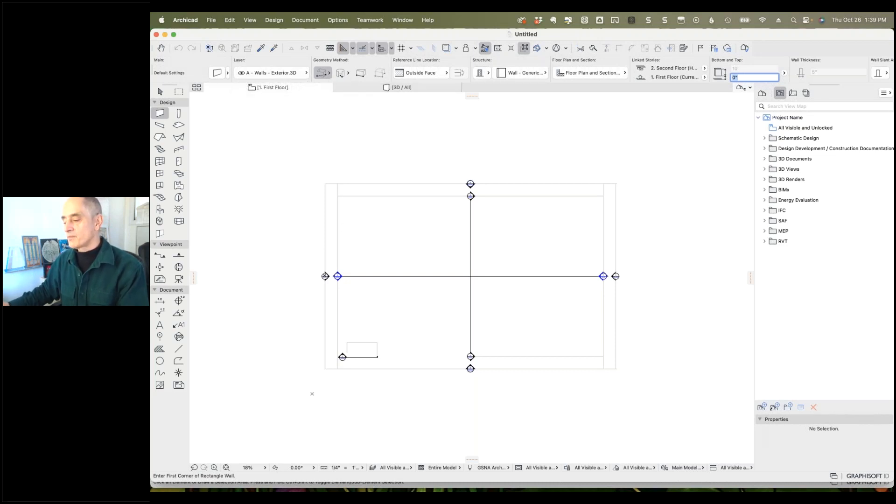
{"action": "left_click", "coordinate": [414, 247]}
{"action": "left_click", "coordinate": [500, 308]}
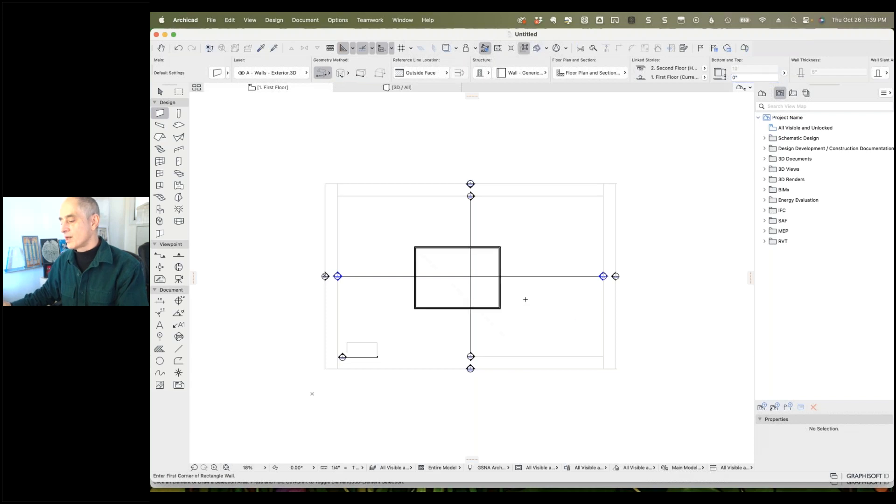
- Draw a chained three-sided wall extension about 9'-7" deep on the east side of the rectangular building, ending at its wall
{"action": "scroll", "coordinate": [526, 277], "scroll_direction": "up", "scroll_amount": 10}
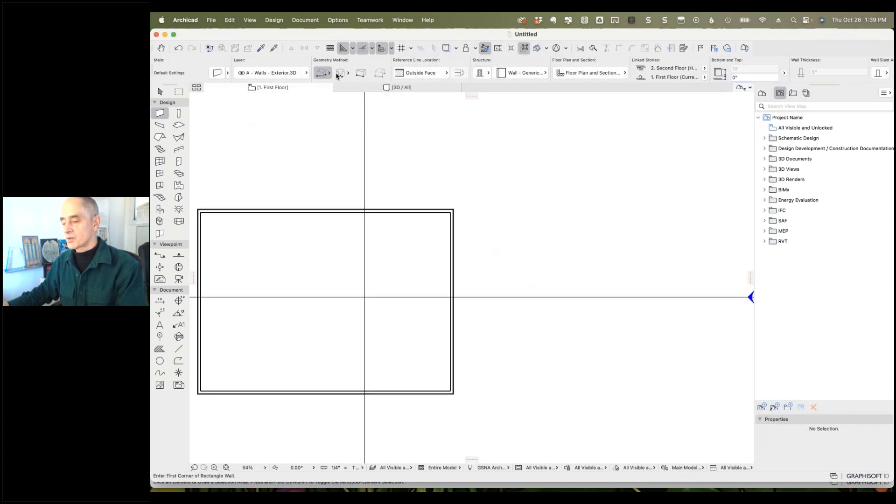
{"action": "left_click", "coordinate": [322, 73]}
{"action": "left_click", "coordinate": [345, 83]}
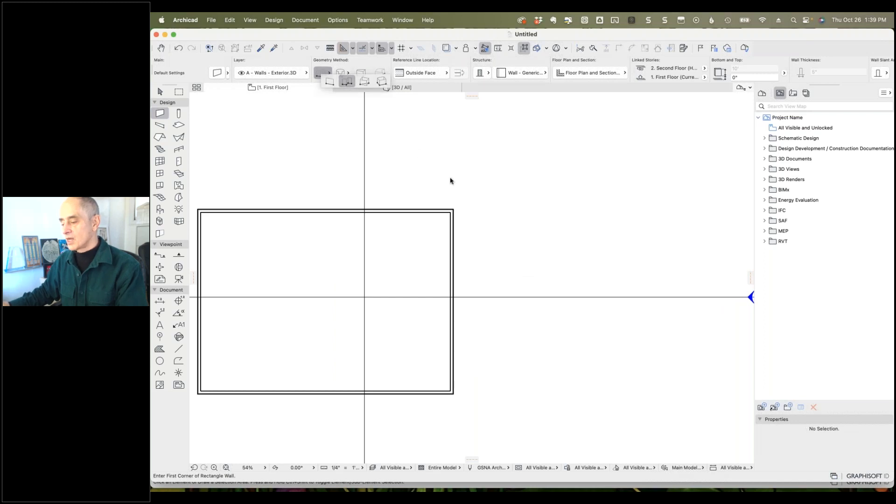
{"action": "left_click", "coordinate": [452, 223]}
{"action": "left_click", "coordinate": [526, 223]}
{"action": "left_click", "coordinate": [526, 282]}
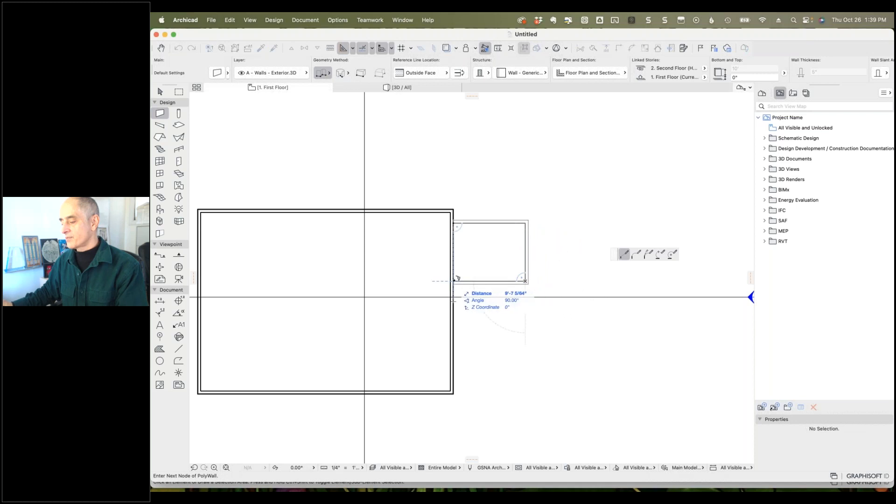
{"action": "double_click", "coordinate": [453, 282]}
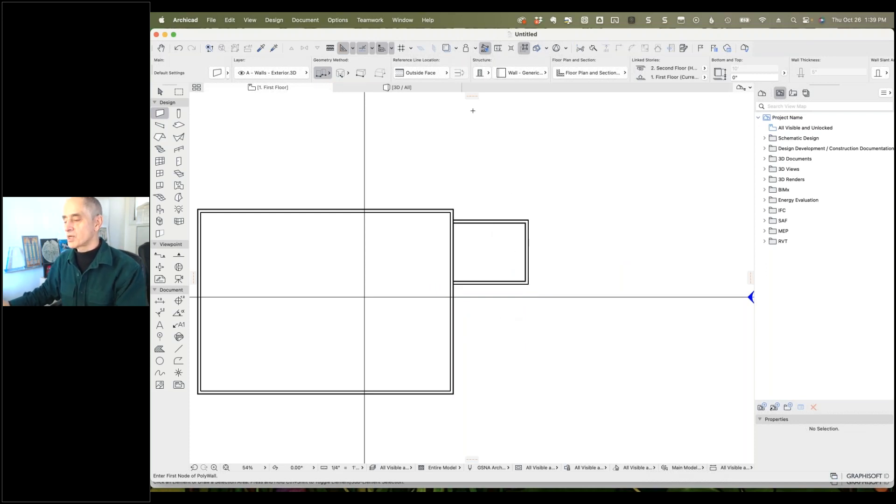
- Show the Design Options palette over the plan and open the Design Option Manager, moving it clear of the main building
{"action": "left_click", "coordinate": [402, 21]}
{"action": "mouse_move", "coordinate": [419, 158]}
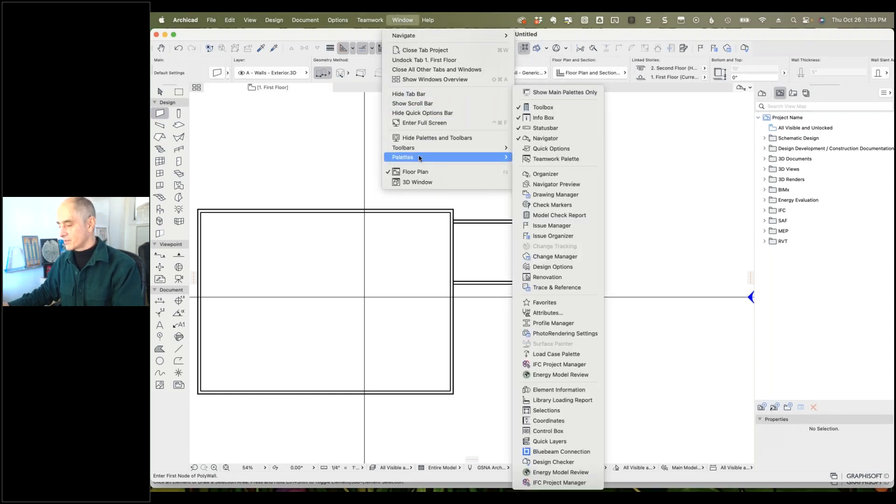
{"action": "left_click", "coordinate": [544, 267]}
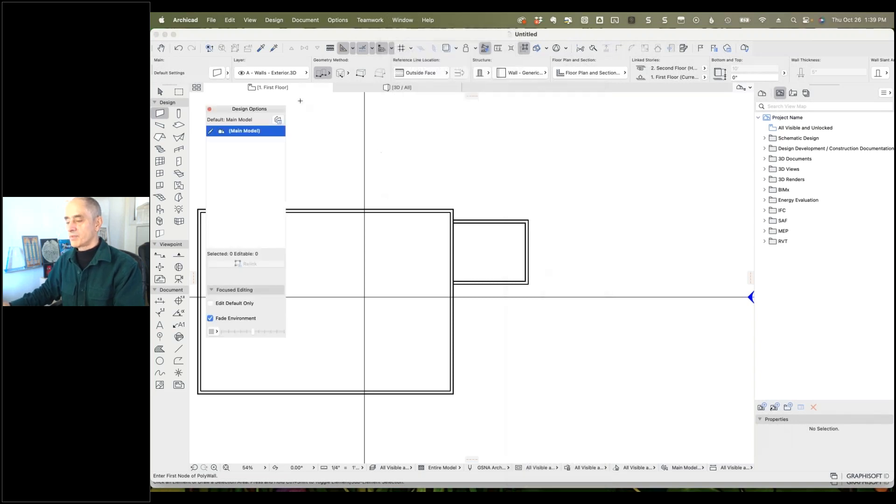
{"action": "left_click_drag", "start_coordinate": [261, 111], "coordinate": [259, 100]}
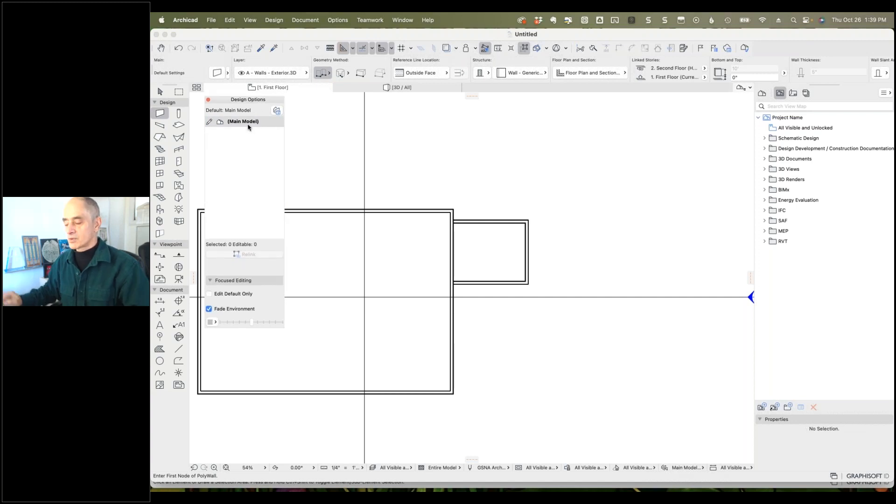
{"action": "left_click", "coordinate": [276, 110]}
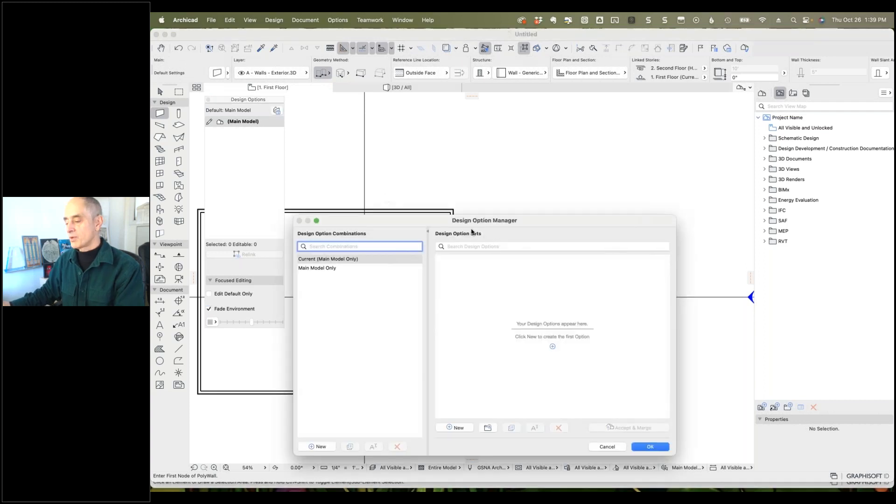
{"action": "left_click_drag", "start_coordinate": [438, 221], "coordinate": [642, 42]}
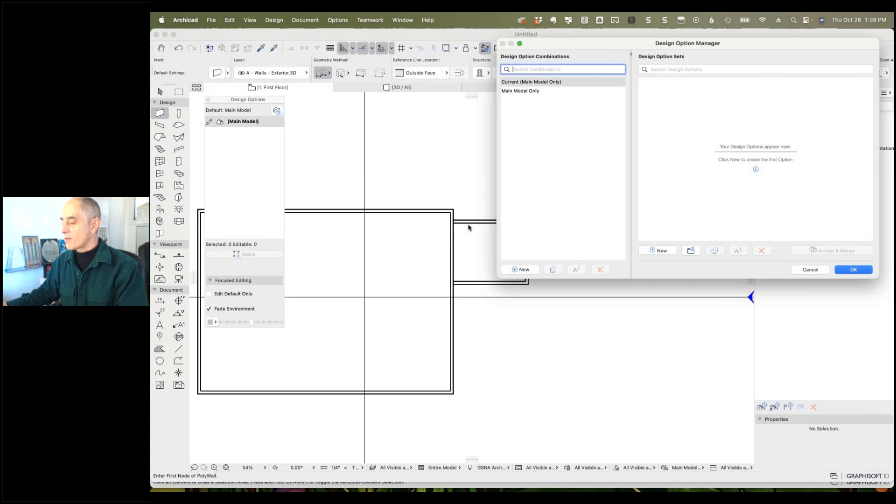
{"action": "left_click_drag", "start_coordinate": [566, 49], "coordinate": [571, 96]}
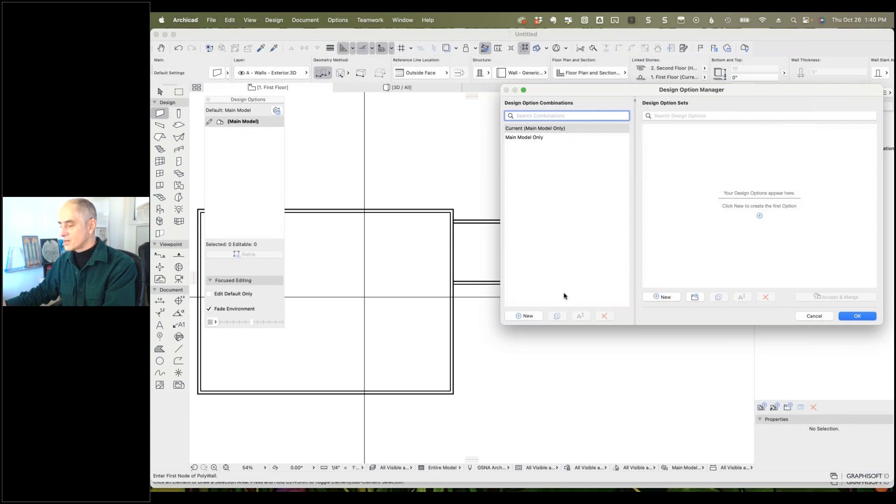
- Create a new design option combination named Test 1
{"action": "left_click", "coordinate": [526, 315]}
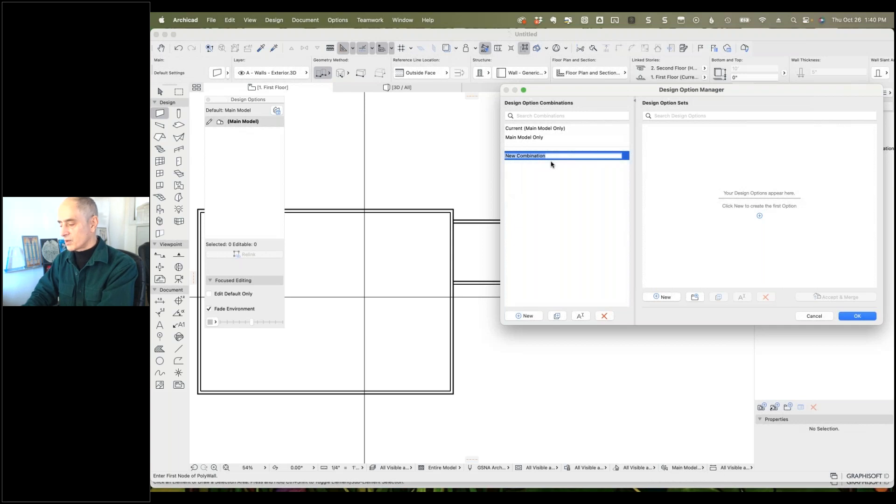
{"action": "key", "text": "BackSpace"}
{"action": "type", "text": "Demo"}
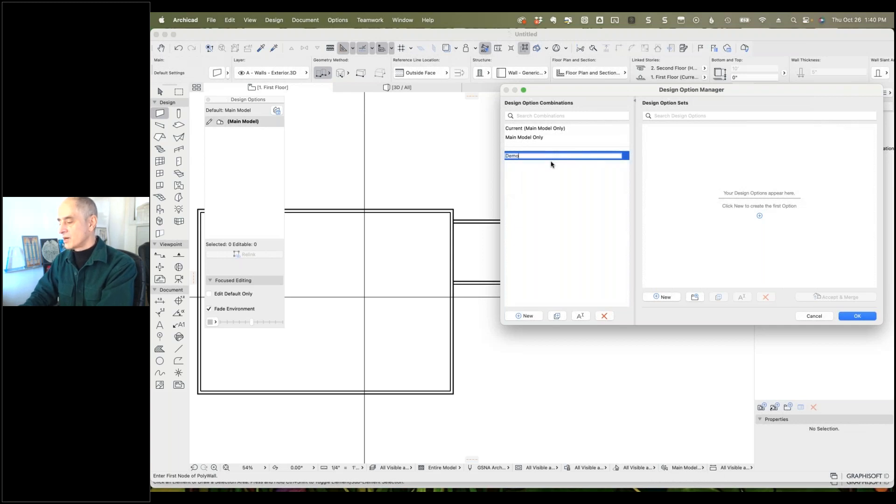
{"action": "type", "text": "Test 1"}
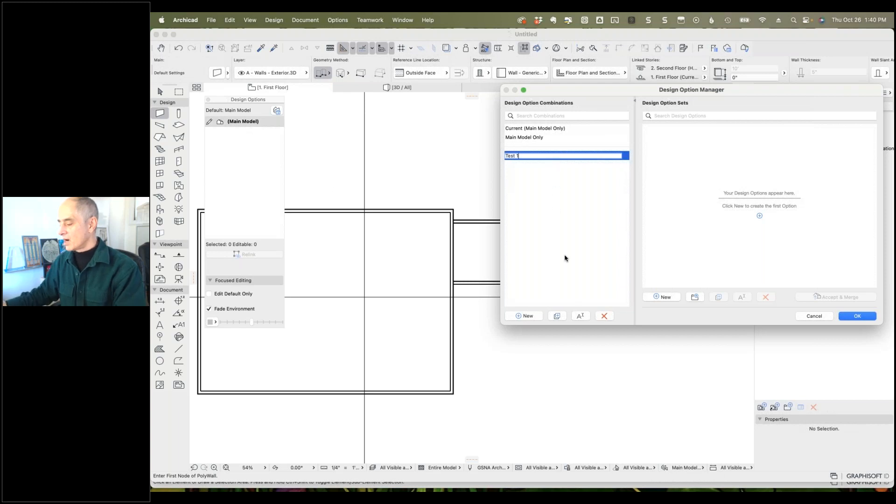
{"action": "key", "text": "Return"}
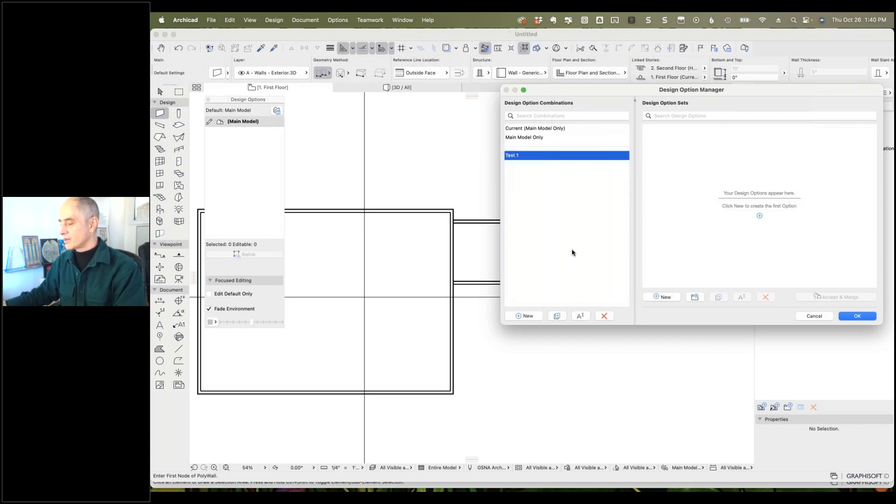
- Create two design options named Small Extension and Bigger Extension in a new option set
{"action": "left_click", "coordinate": [663, 297]}
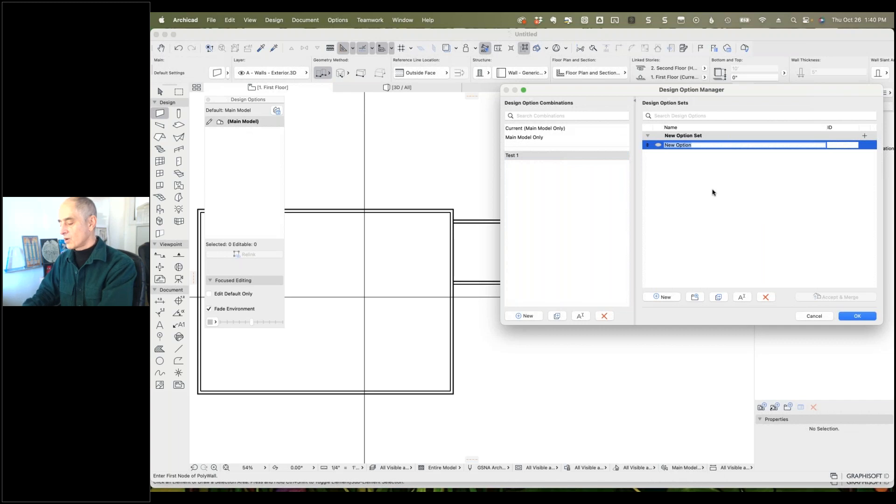
{"action": "type", "text": "Small Extension"}
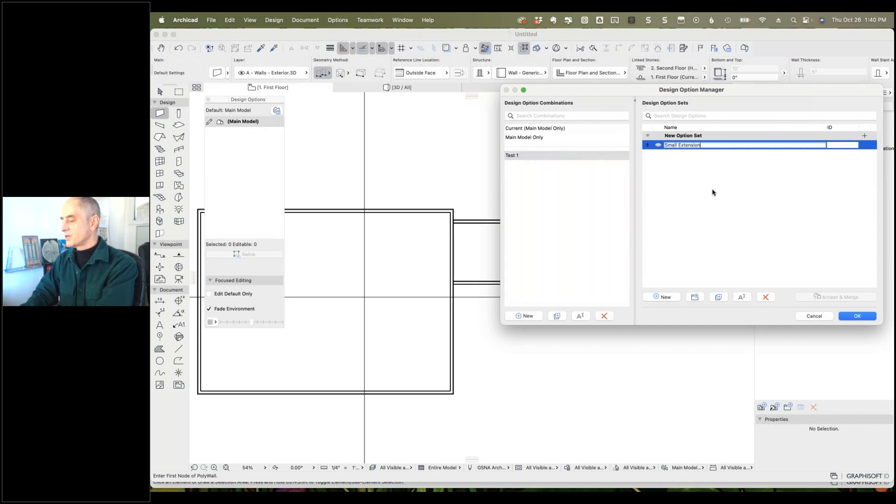
{"action": "key", "text": "Return"}
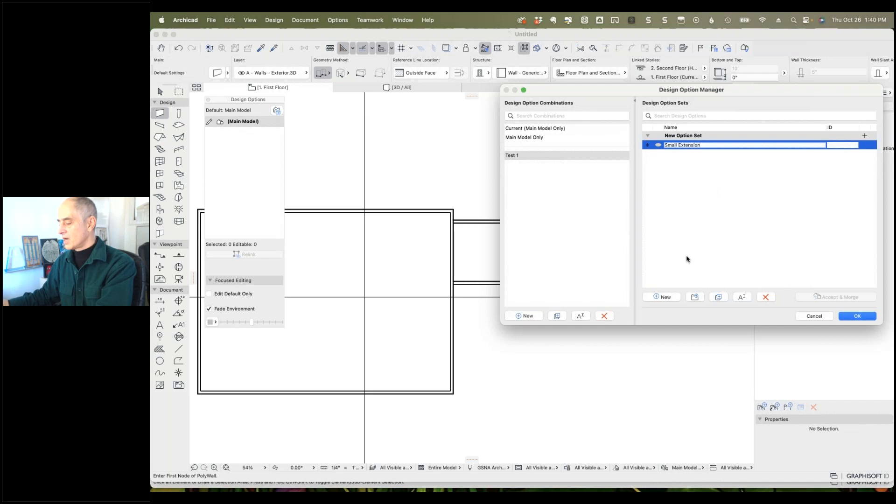
{"action": "left_click", "coordinate": [666, 297]}
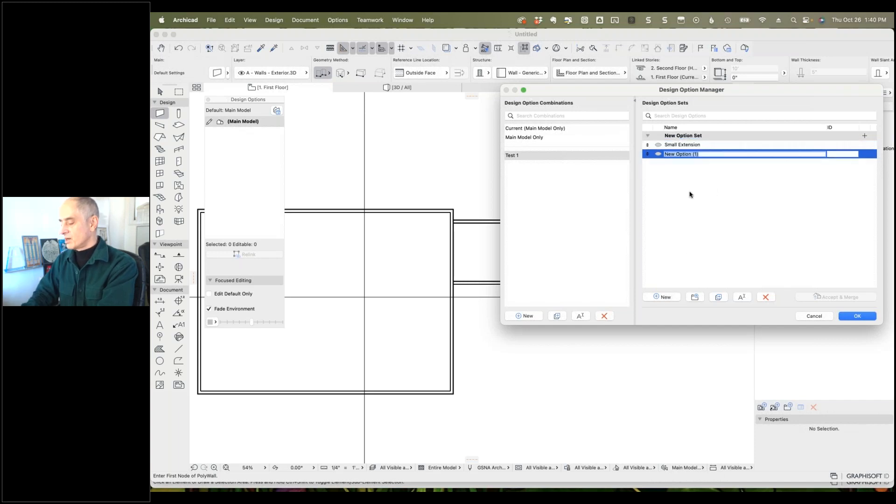
{"action": "type", "text": "Bigger ext"}
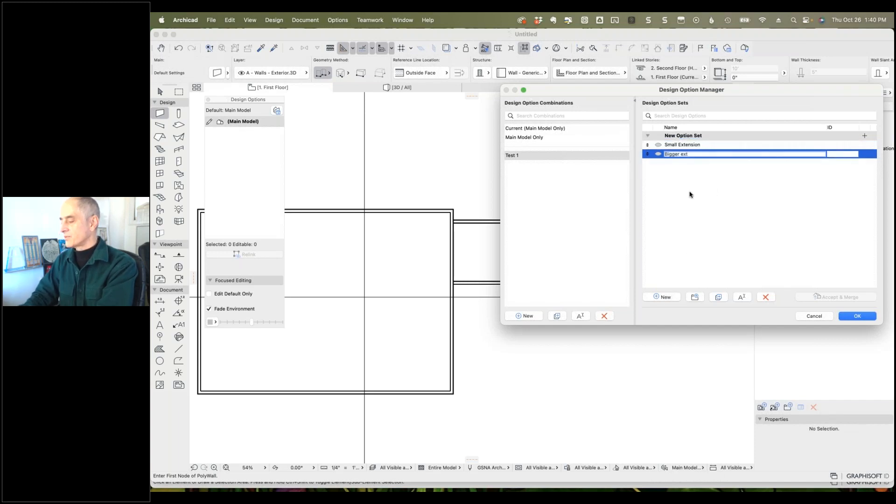
{"action": "type", "text": "xtension"}
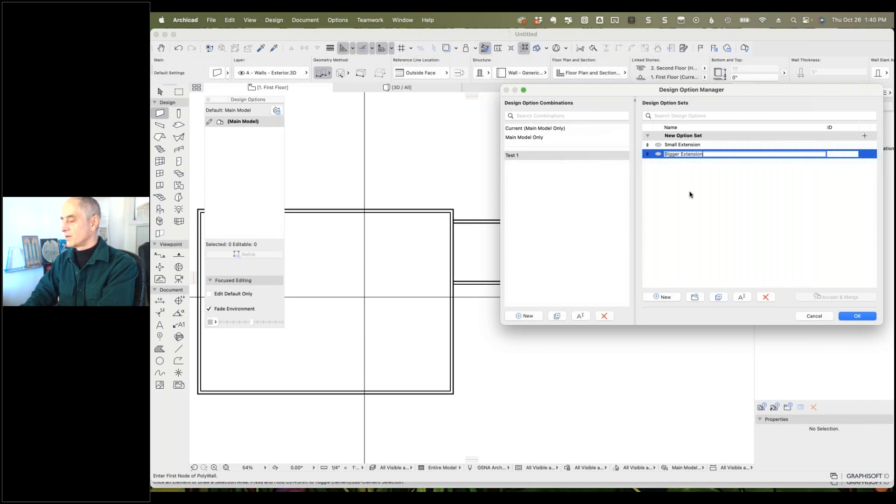
{"action": "left_click", "coordinate": [671, 205]}
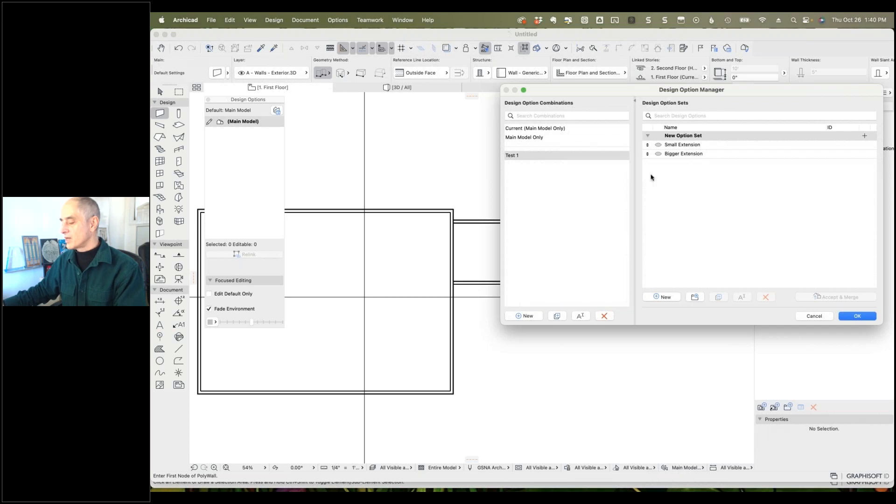
- Add a second option set in the Design Option Manager and delete it again
{"action": "left_click_drag", "start_coordinate": [557, 92], "coordinate": [615, 105]}
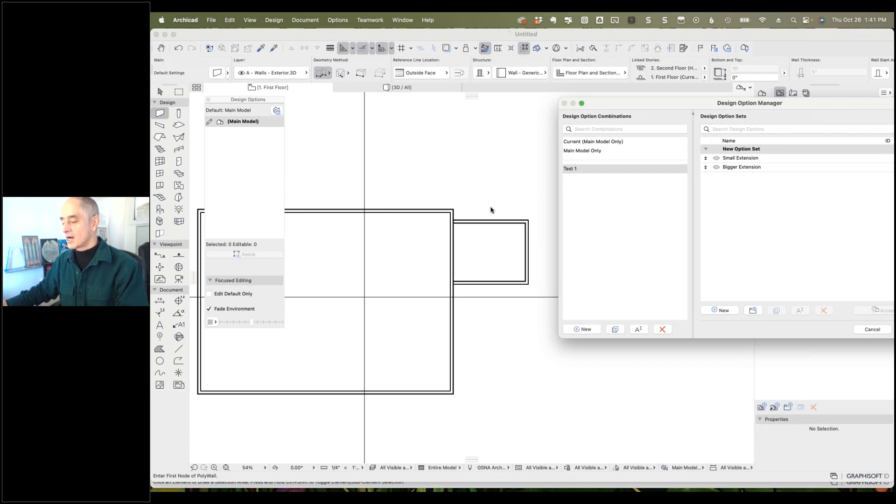
{"action": "left_click_drag", "start_coordinate": [602, 104], "coordinate": [508, 101]}
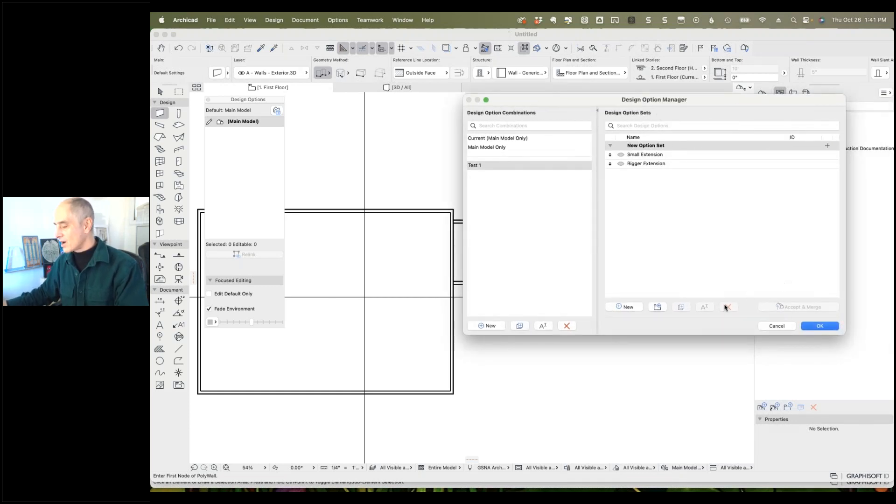
{"action": "left_click", "coordinate": [657, 308]}
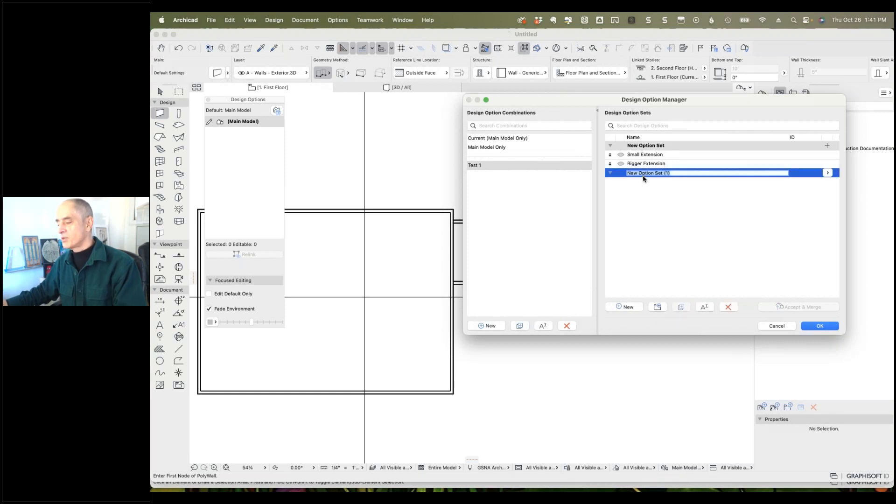
{"action": "left_click", "coordinate": [642, 200]}
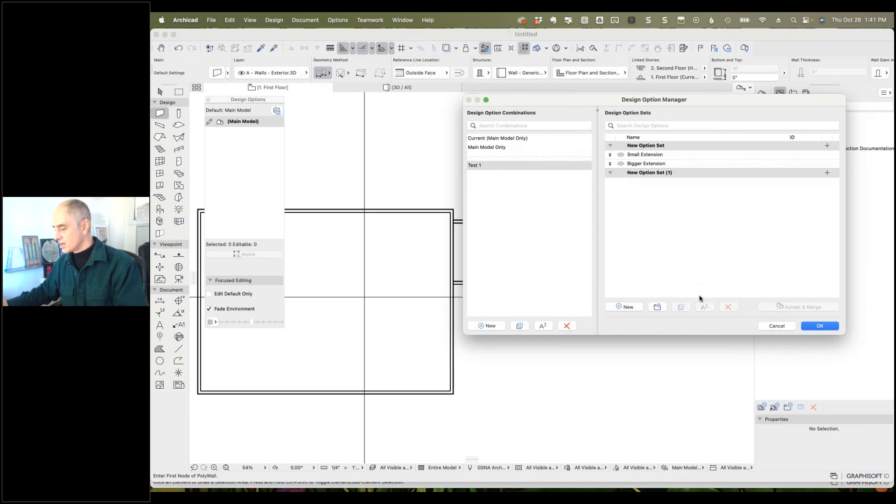
{"action": "left_click", "coordinate": [689, 176]}
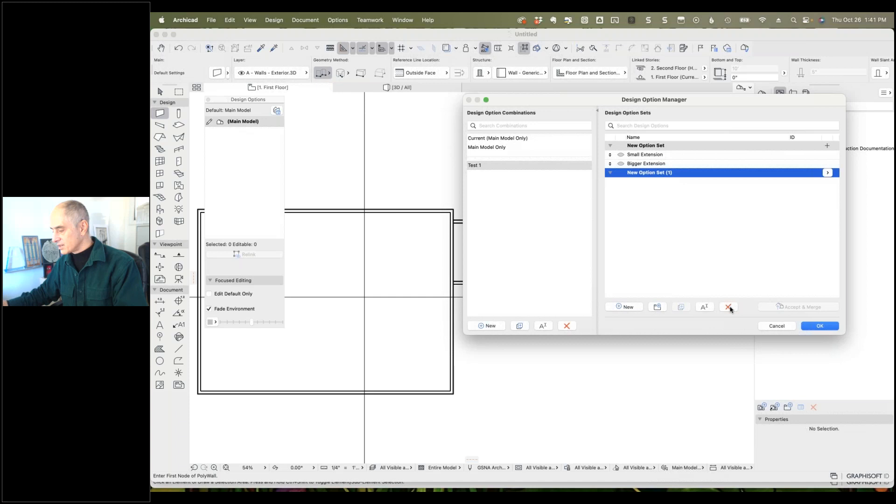
{"action": "left_click", "coordinate": [729, 308]}
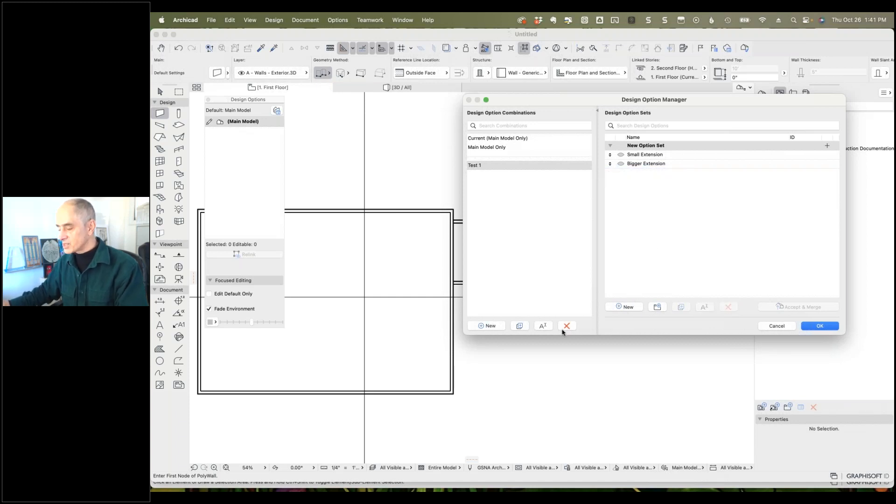
- Accept the design options and relink the three walls of the east extension to the Small Extension option, with that option shown
{"action": "left_click", "coordinate": [819, 327]}
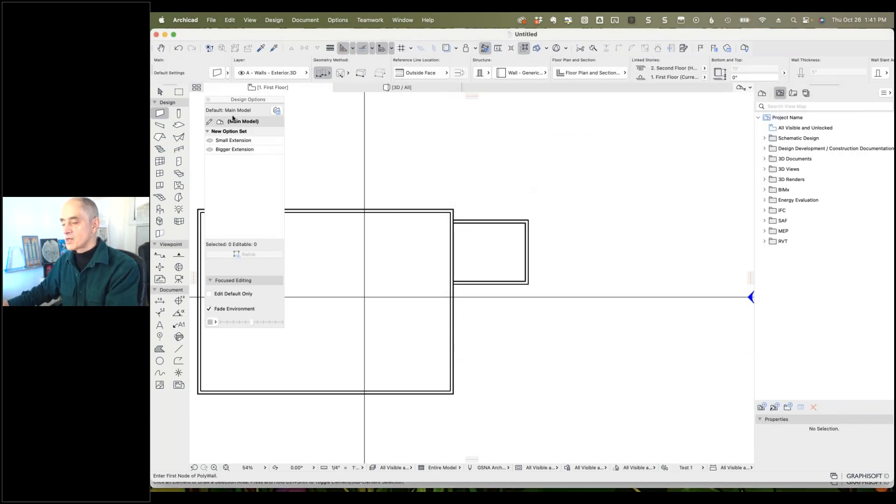
{"action": "left_click", "coordinate": [160, 91]}
{"action": "left_click", "coordinate": [502, 202]}
{"action": "left_click", "coordinate": [559, 293]}
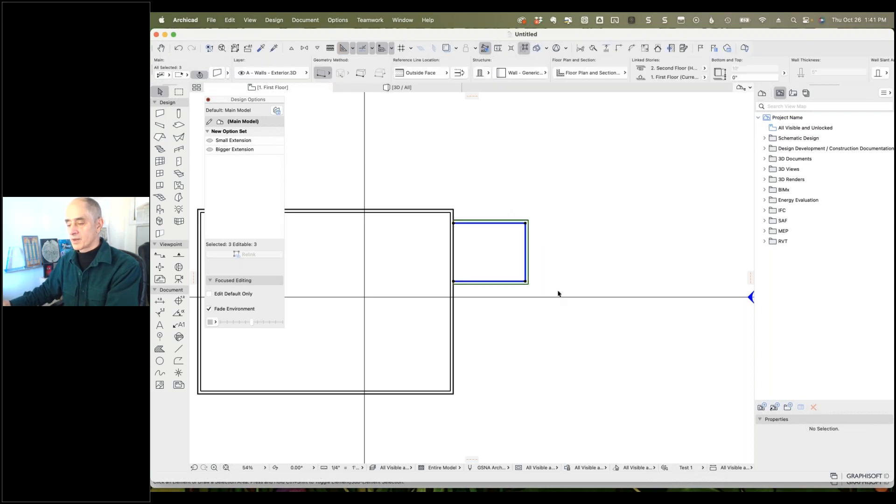
{"action": "left_click", "coordinate": [238, 141]}
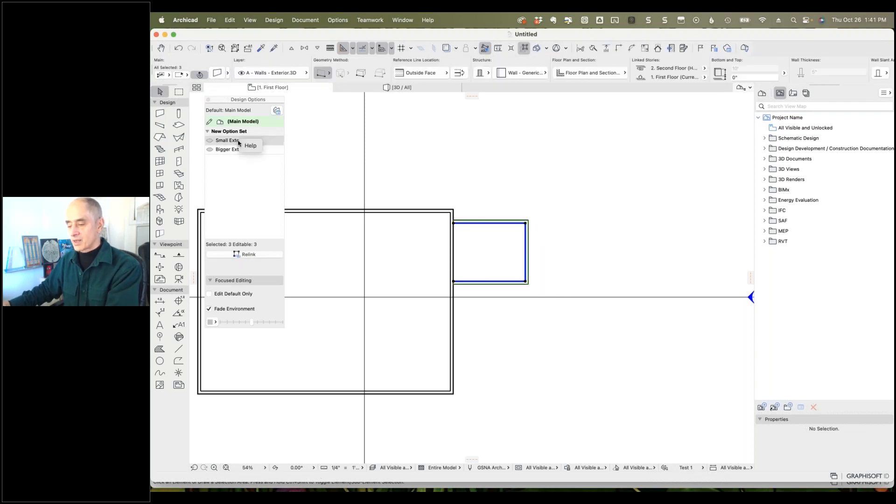
{"action": "left_click", "coordinate": [210, 141]}
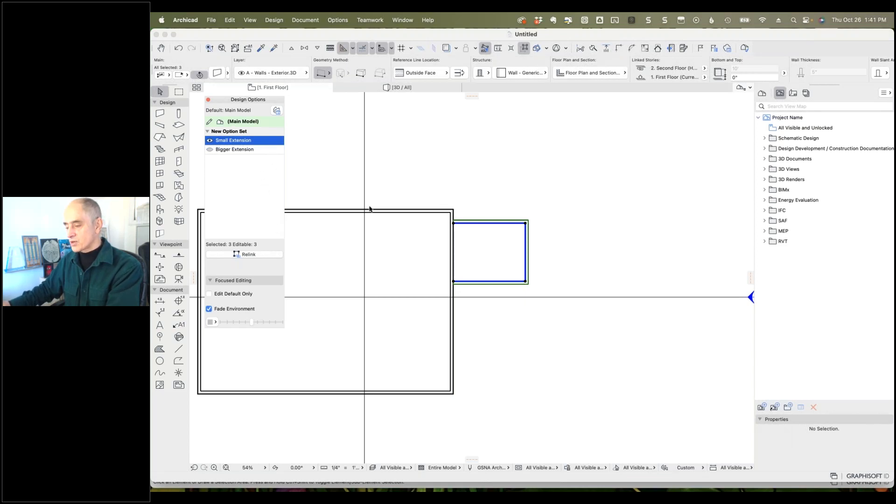
{"action": "left_click", "coordinate": [248, 255]}
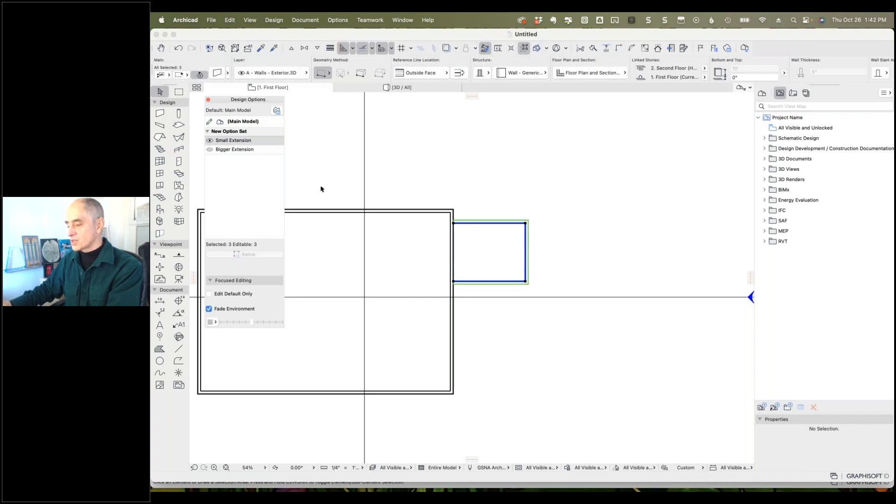
- Switch the displayed option to Bigger Extension and back to Small Extension, and compare the plan with Fade Environment off and on
{"action": "left_click", "coordinate": [209, 150]}
{"action": "left_click", "coordinate": [210, 151]}
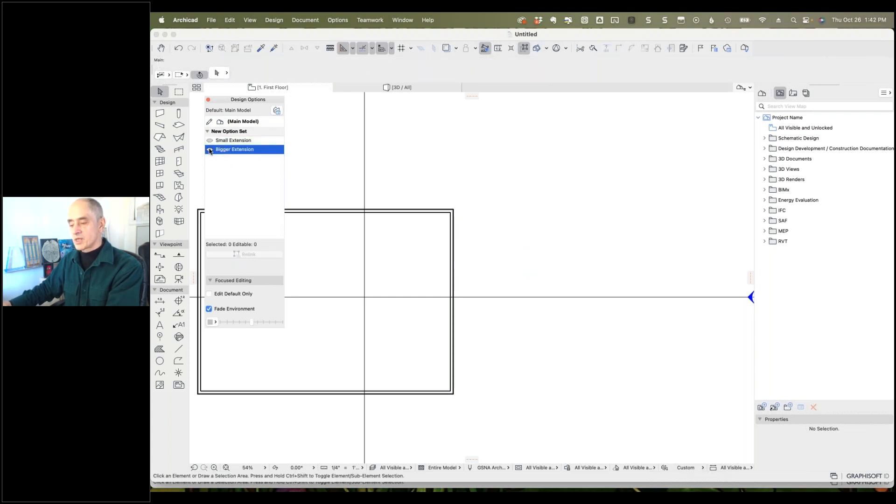
{"action": "left_click", "coordinate": [210, 141]}
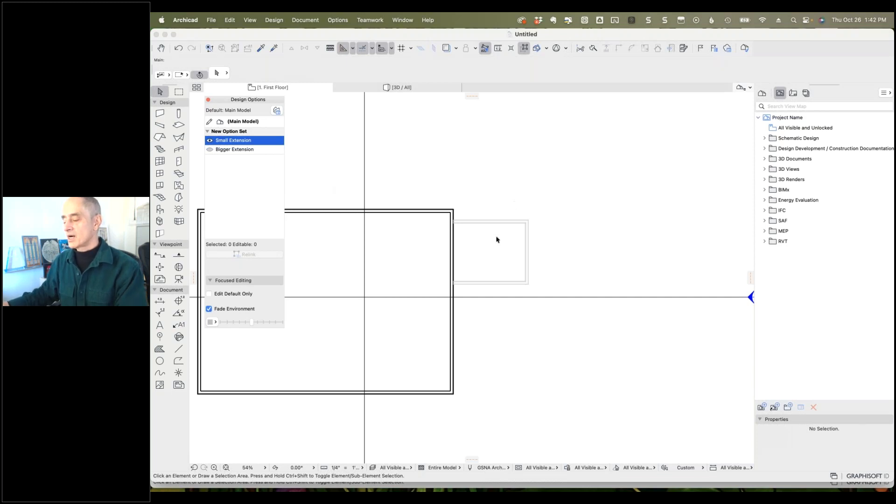
{"action": "left_click", "coordinate": [209, 309]}
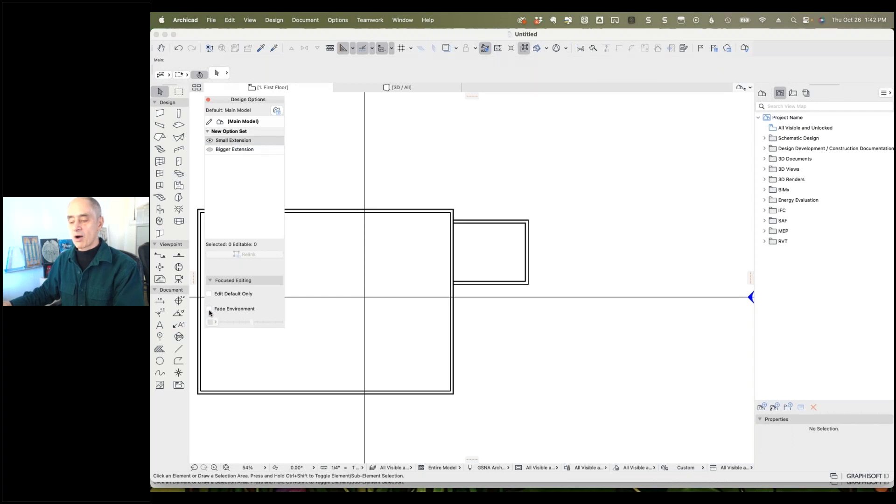
{"action": "left_click", "coordinate": [209, 309]}
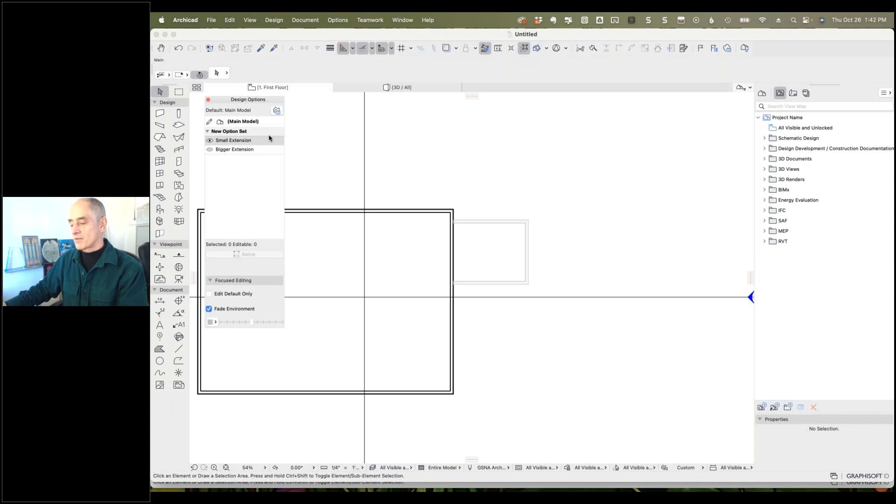
- Check which design option the main building's north wall and the small extension's north wall are linked to
{"action": "left_click", "coordinate": [397, 211]}
{"action": "left_click", "coordinate": [249, 123]}
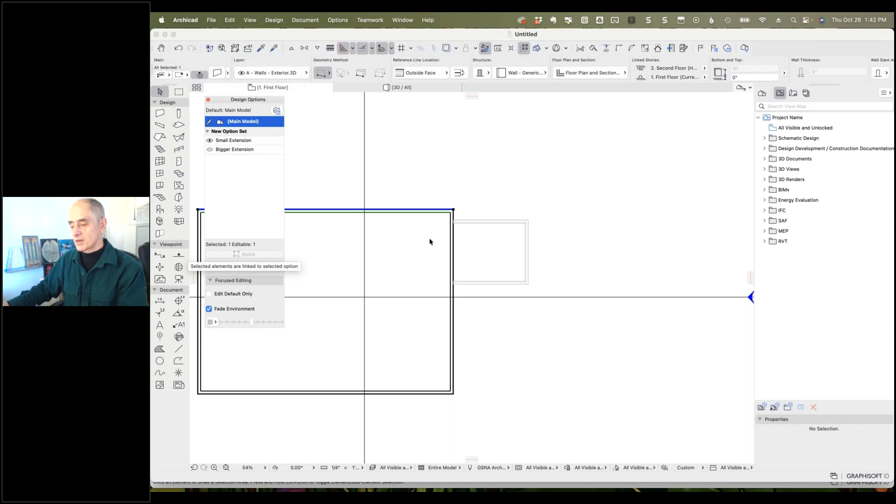
{"action": "left_click", "coordinate": [499, 224]}
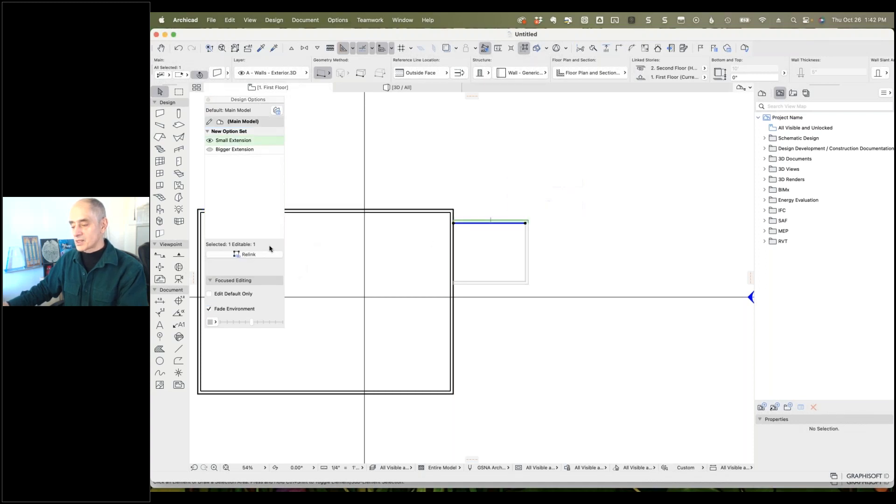
{"action": "left_click", "coordinate": [247, 121]}
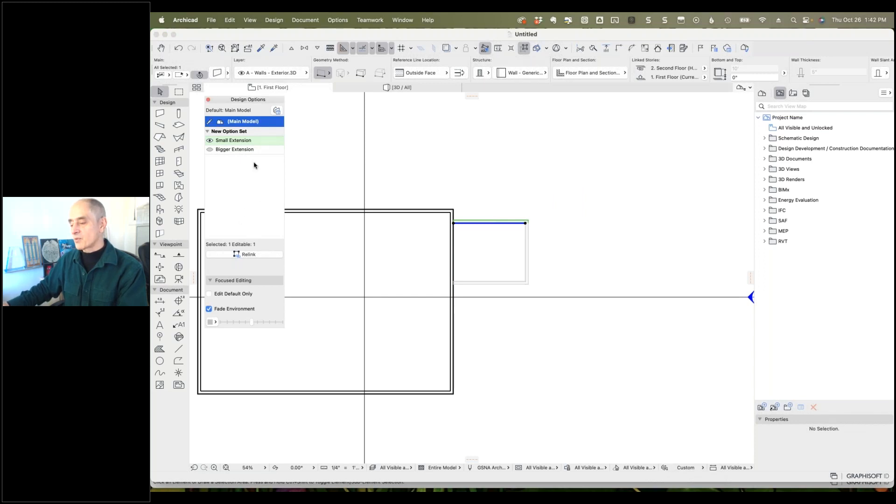
{"action": "left_click", "coordinate": [502, 168]}
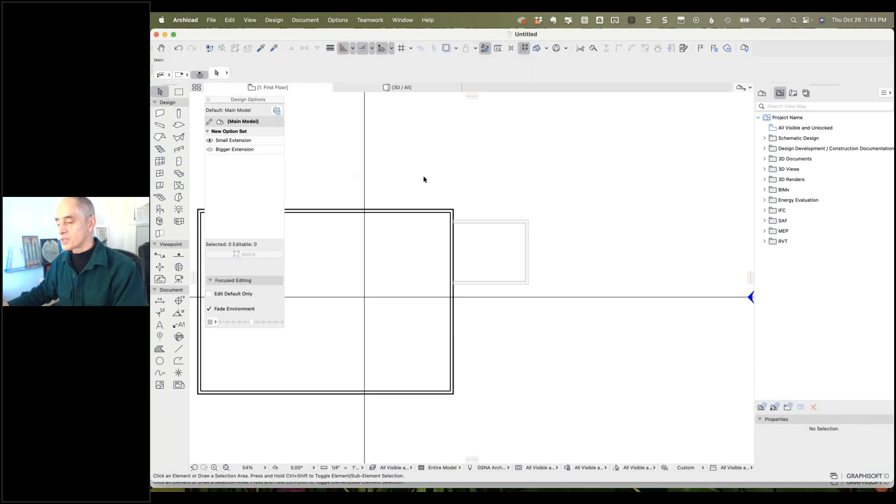
- Show the Bigger Extension option and draw a chained three-sided wall extension about 16'-6" deep on the building's east side
{"action": "left_click", "coordinate": [210, 150]}
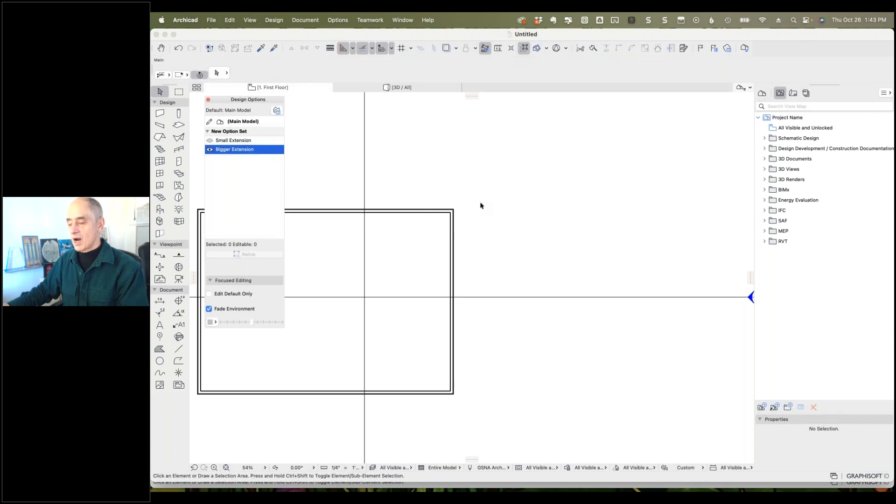
{"action": "left_click", "coordinate": [159, 114]}
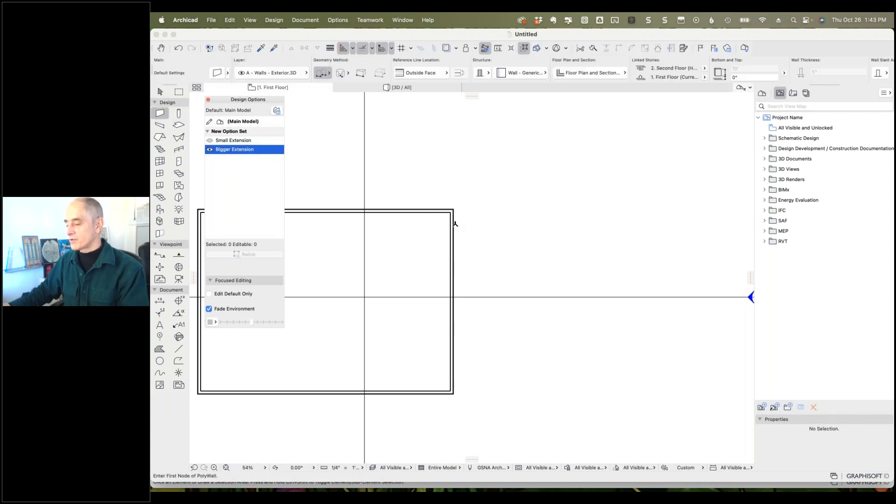
{"action": "left_click", "coordinate": [455, 223]}
{"action": "left_click", "coordinate": [581, 224]}
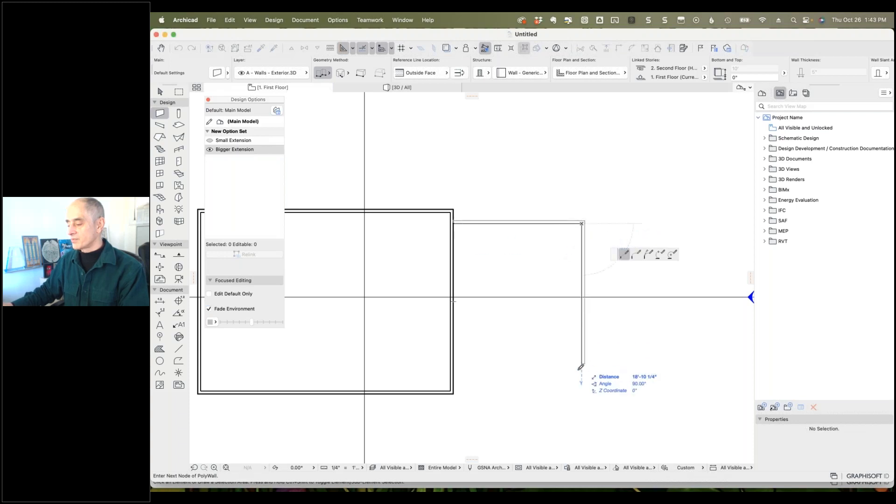
{"action": "left_click", "coordinate": [581, 373]}
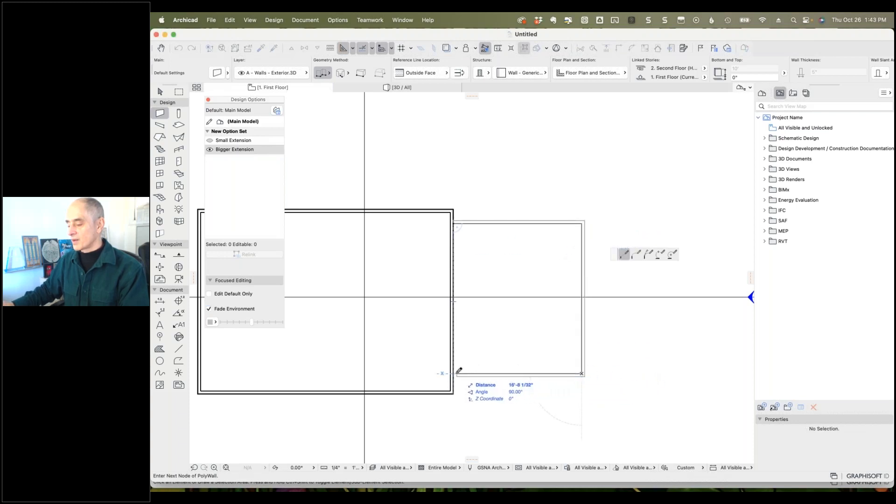
{"action": "double_click", "coordinate": [457, 372]}
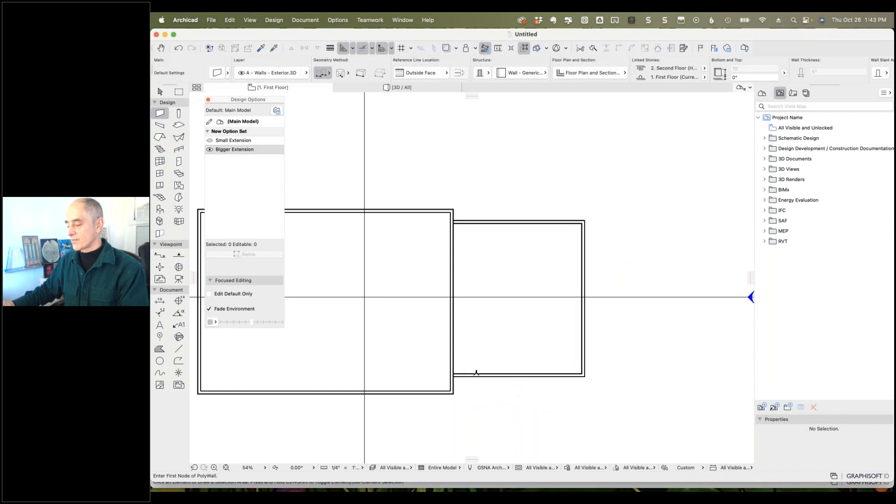
{"action": "key", "text": "Escape"}
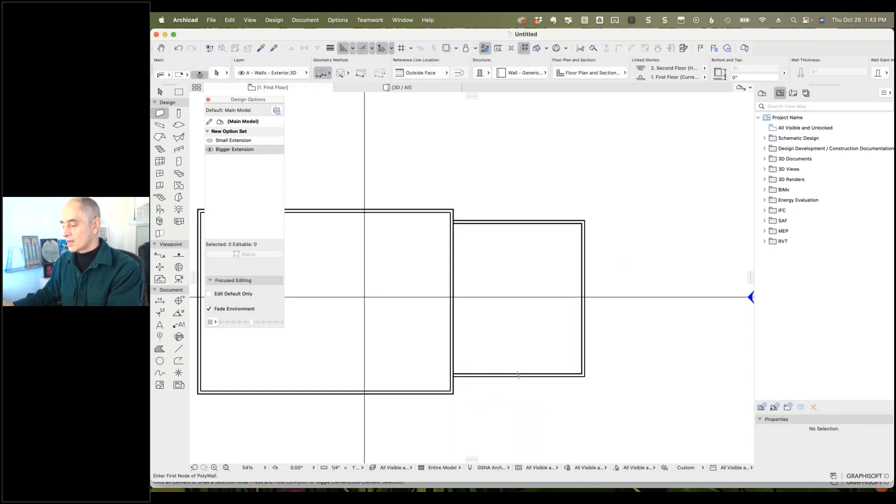
- Relink the three walls of the larger extension from the main model to the Bigger Extension option
{"action": "left_click", "coordinate": [518, 373]}
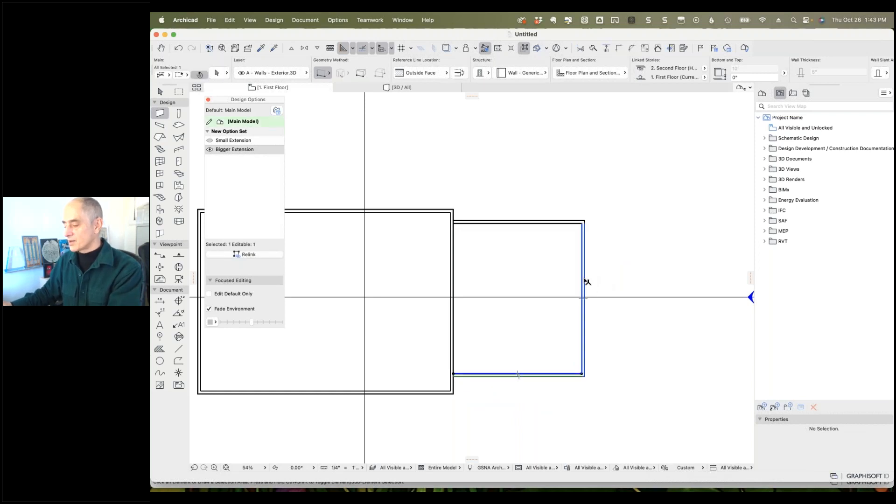
{"action": "left_click", "coordinate": [562, 223], "text": "shift"}
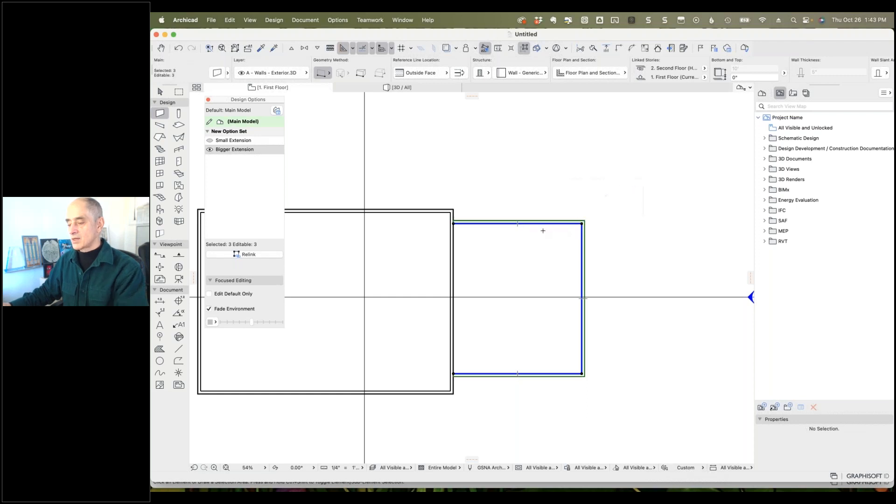
{"action": "left_click", "coordinate": [241, 150]}
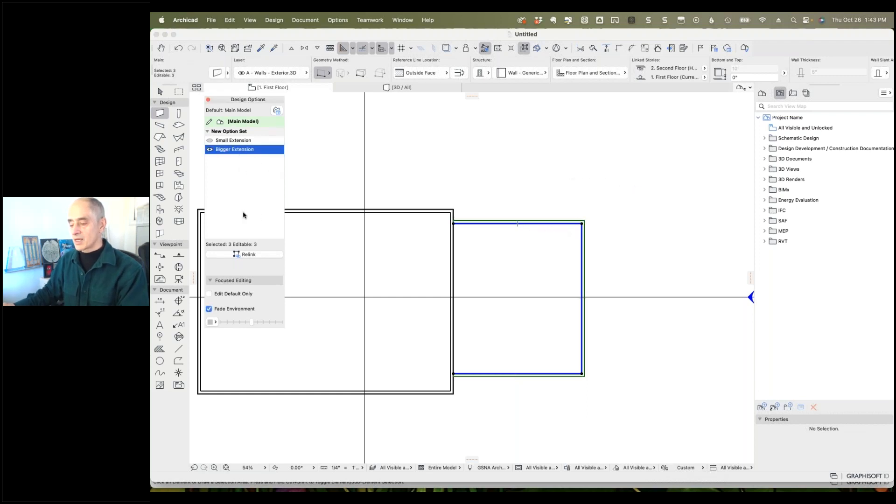
{"action": "left_click", "coordinate": [243, 255]}
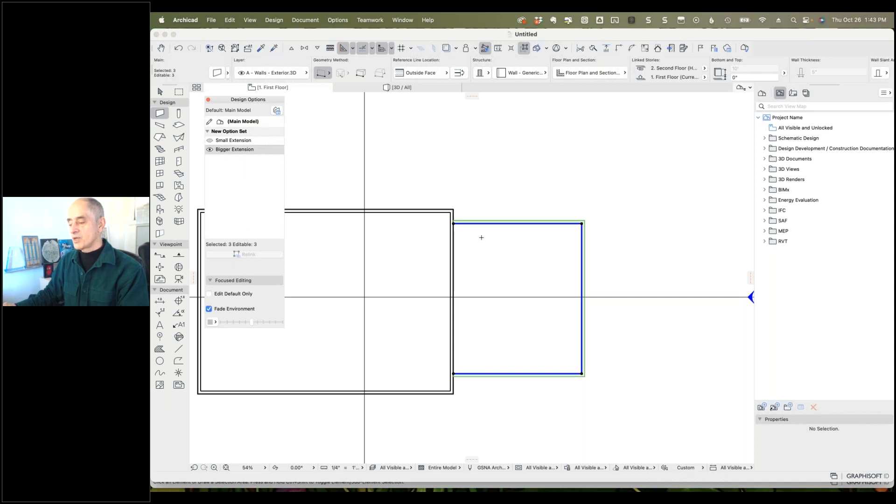
{"action": "key", "text": "Escape"}
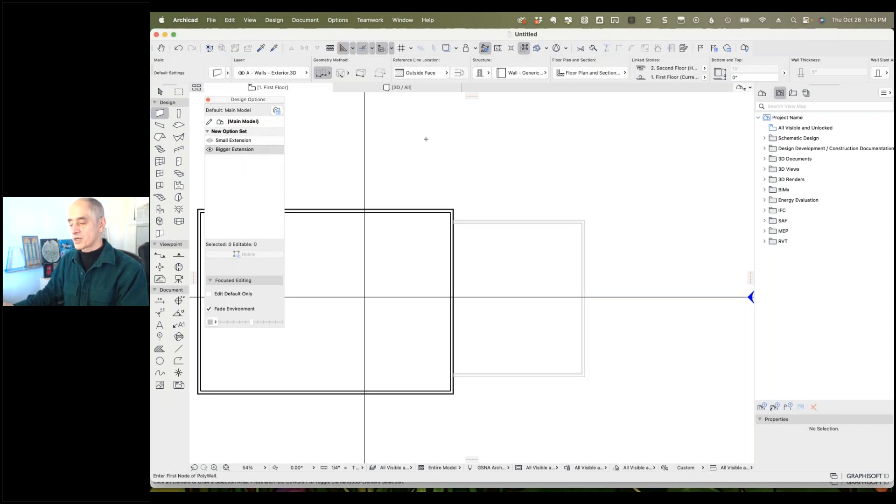
- Compare the plan with Small Extension and Bigger Extension shown, and inspect where the bigger extension's south wall meets the building
{"action": "left_click", "coordinate": [238, 140]}
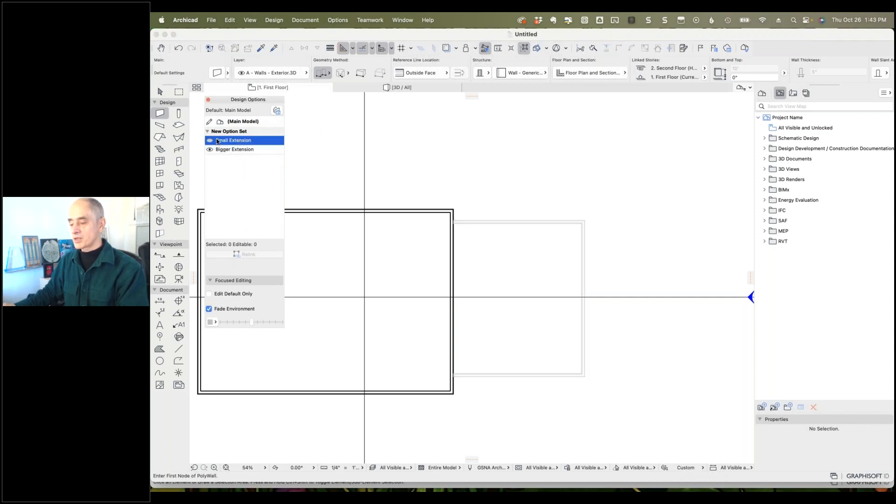
{"action": "left_click", "coordinate": [212, 141]}
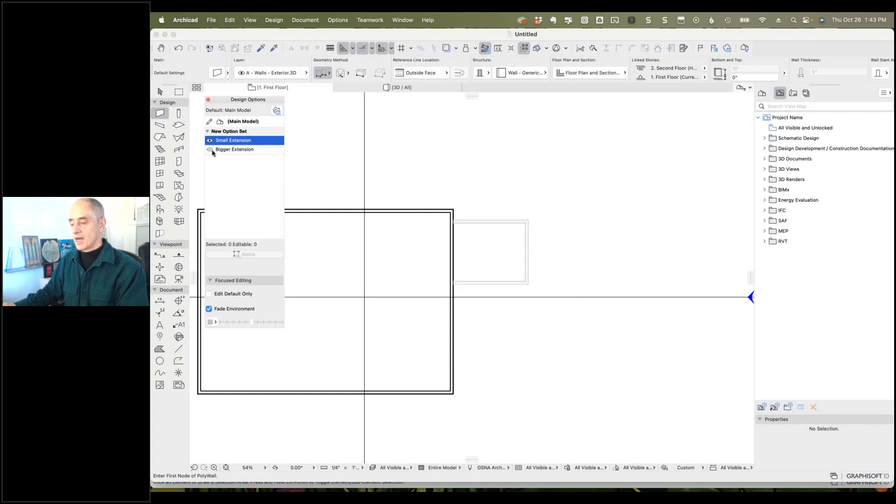
{"action": "left_click", "coordinate": [210, 150]}
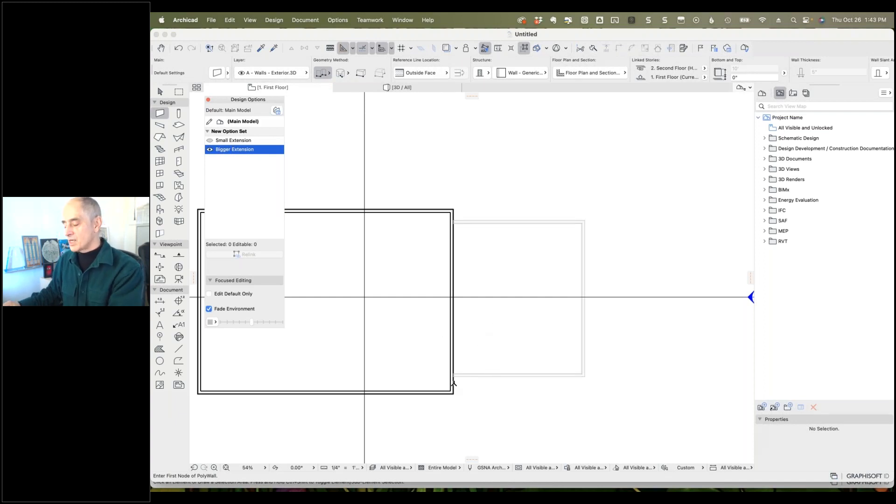
{"action": "scroll", "coordinate": [453, 384], "scroll_direction": "up", "scroll_amount": 10}
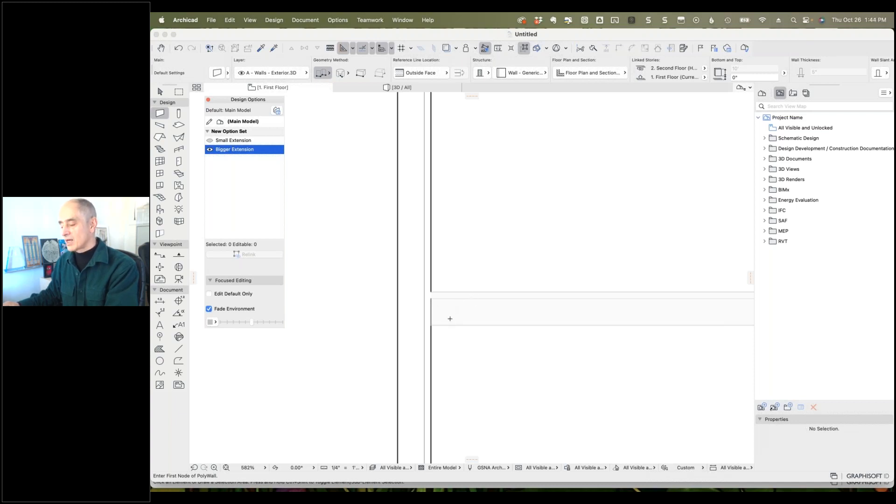
{"action": "scroll", "coordinate": [450, 318], "scroll_direction": "down", "scroll_amount": 10}
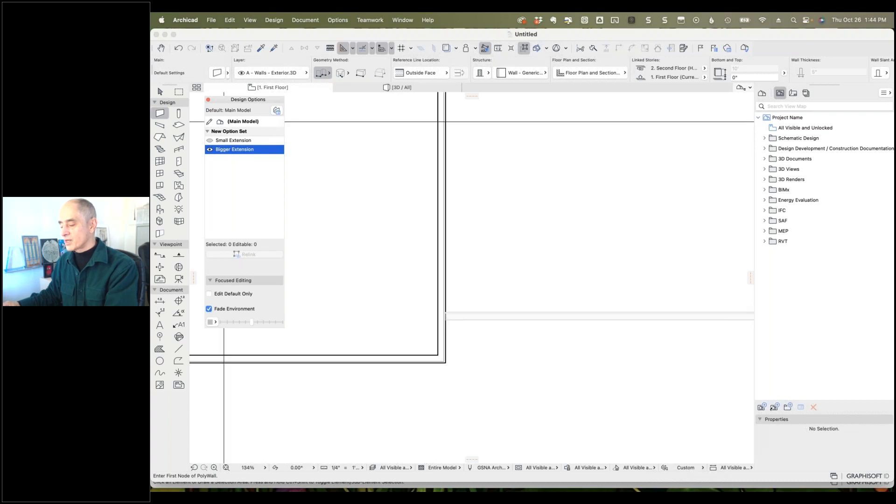
- Flip the three Bigger Extension walls over their reference lines so their thickness lies inside the extension
{"action": "left_click", "coordinate": [553, 137]}
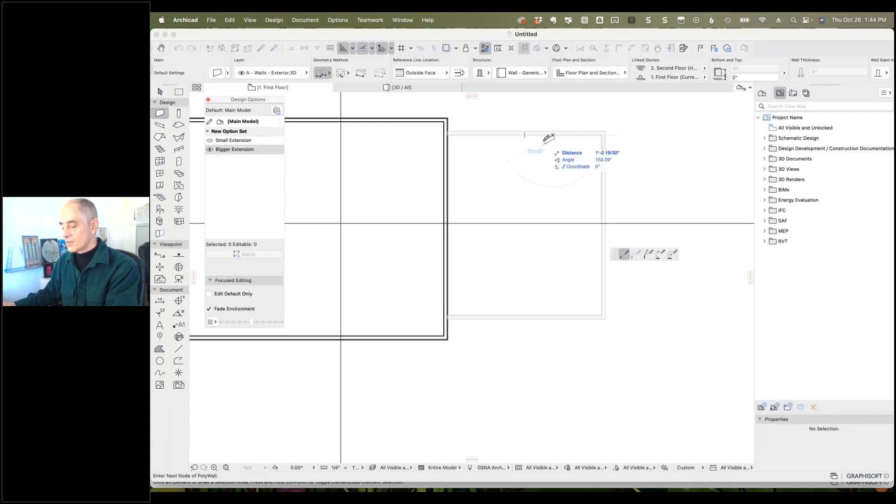
{"action": "left_click", "coordinate": [553, 136]}
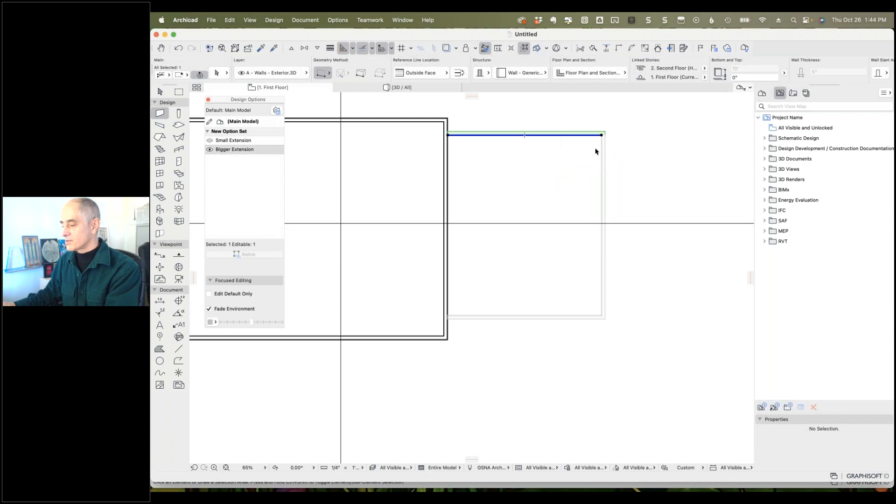
{"action": "left_click", "coordinate": [600, 154], "text": "shift"}
{"action": "left_click", "coordinate": [571, 315], "text": "shift"}
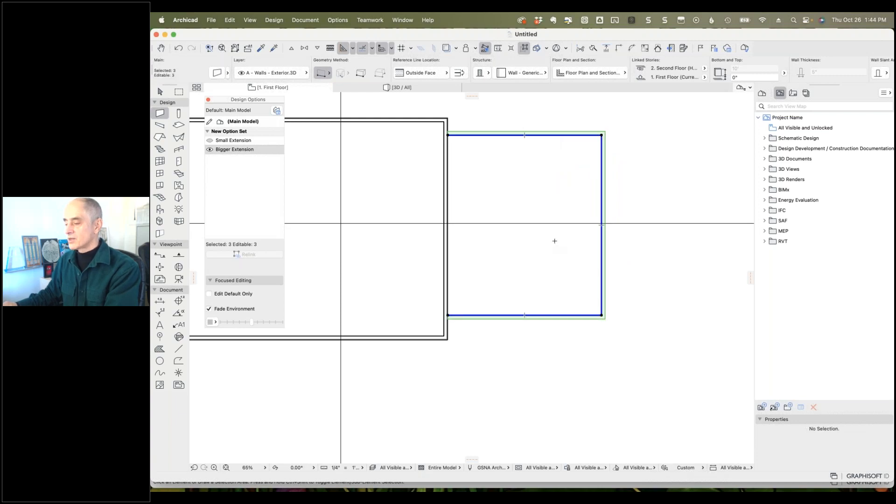
{"action": "left_click", "coordinate": [459, 72]}
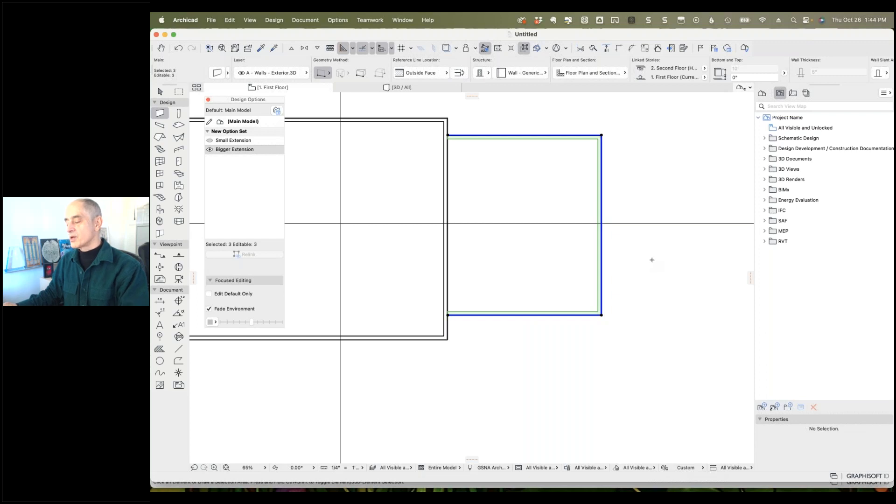
{"action": "key", "text": "Escape"}
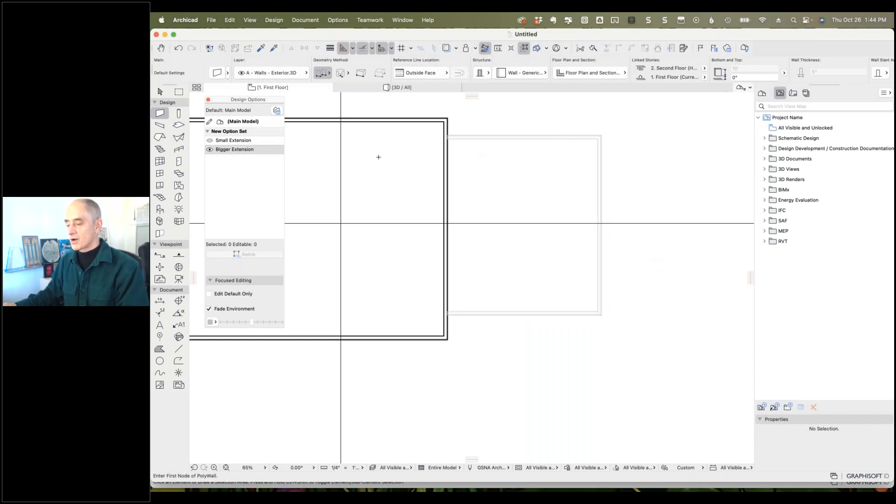
- Show the Small Extension option and flip its three walls over their reference lines to the inside
{"action": "left_click", "coordinate": [210, 141]}
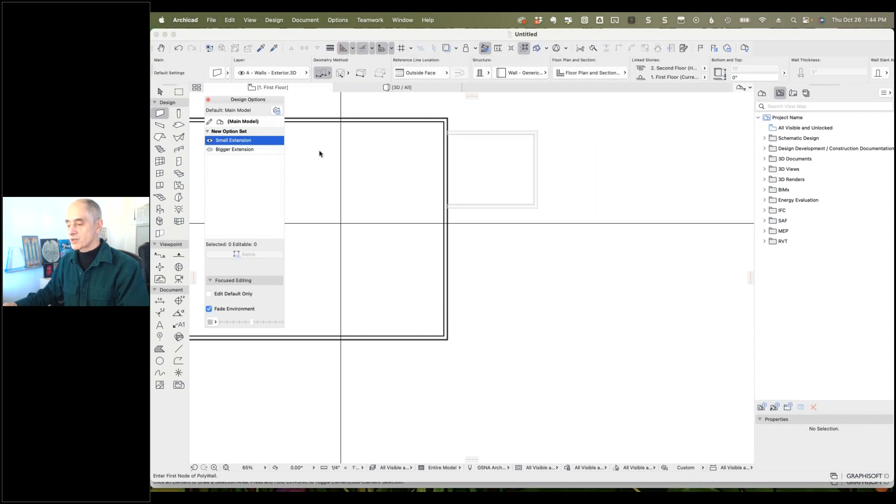
{"action": "left_click", "coordinate": [509, 132]}
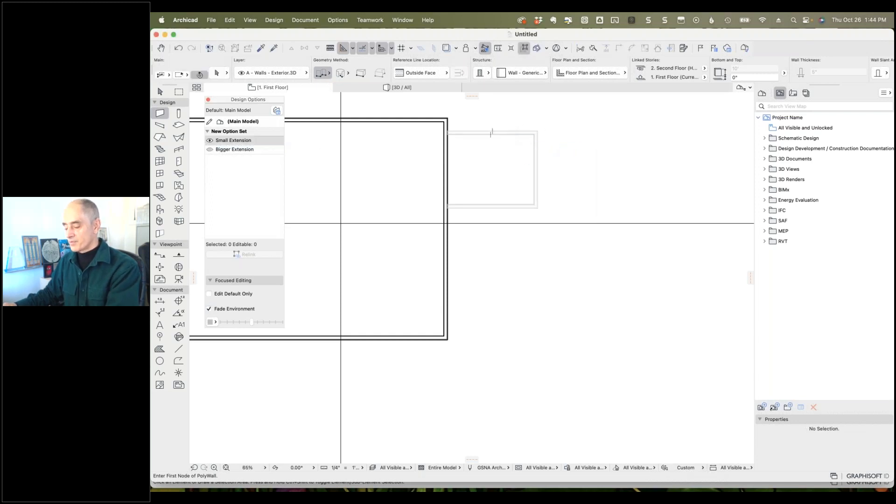
{"action": "left_click", "coordinate": [536, 139], "text": "shift"}
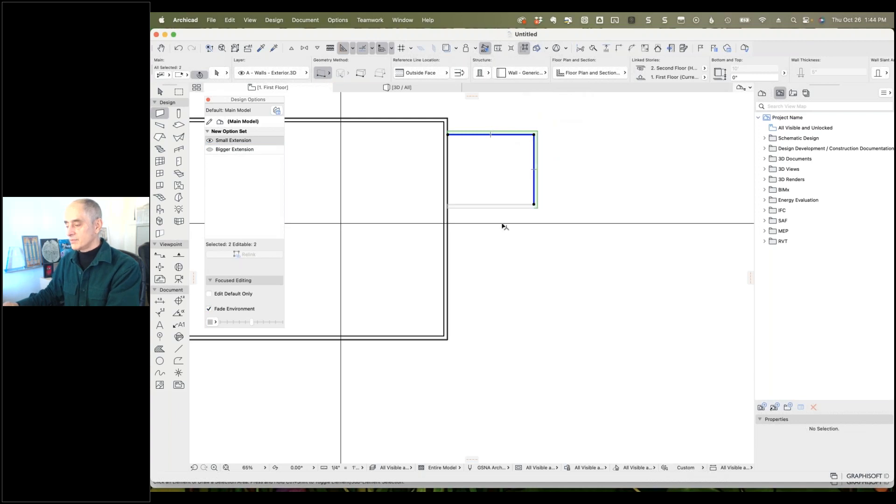
{"action": "left_click", "coordinate": [510, 205], "text": "shift"}
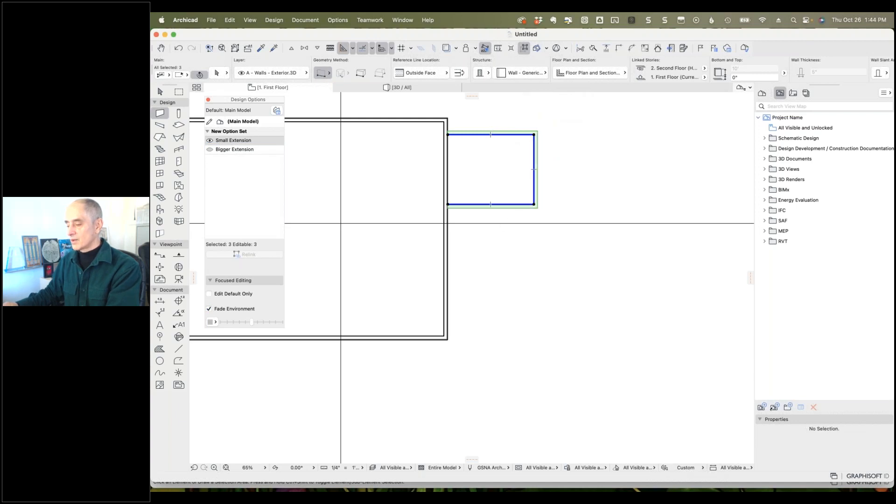
{"action": "left_click", "coordinate": [461, 75]}
{"action": "key", "text": "Escape"}
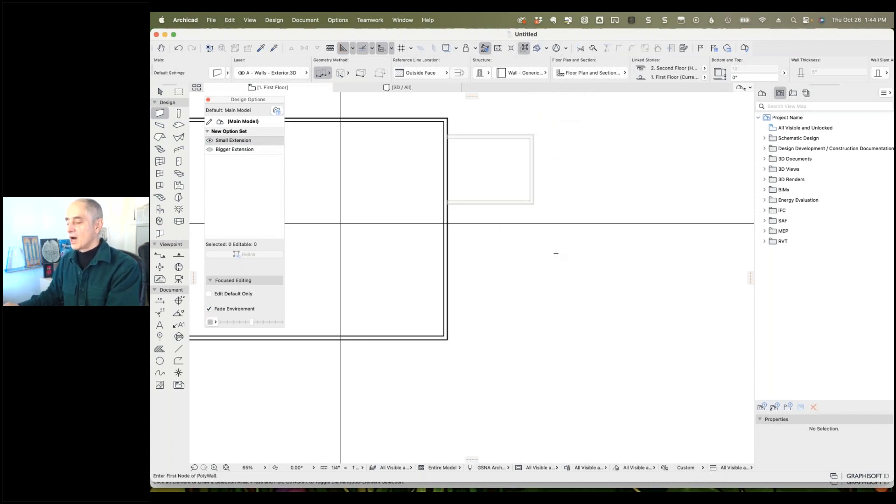
- Split the building's east wall at the outer faces of the small extension's north and south walls, and check the middle segment's option link
{"action": "scroll", "coordinate": [510, 147], "scroll_direction": "up", "scroll_amount": 5}
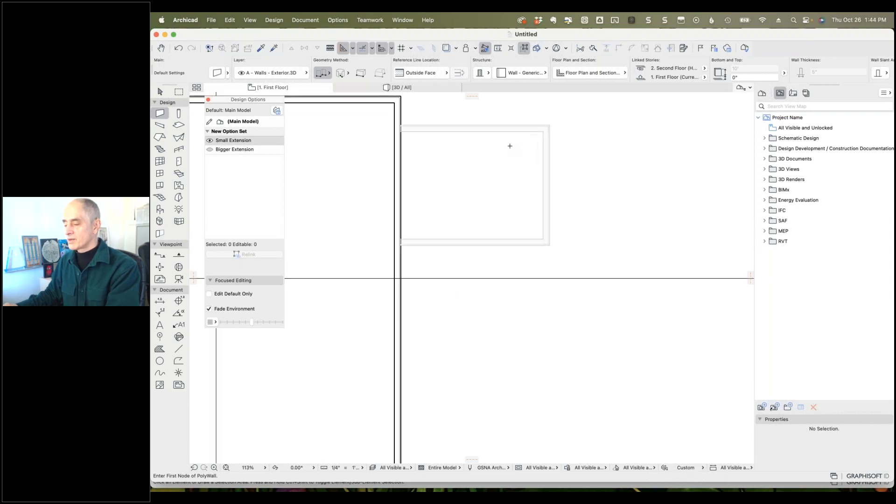
{"action": "scroll", "coordinate": [396, 125], "scroll_direction": "up", "scroll_amount": 8}
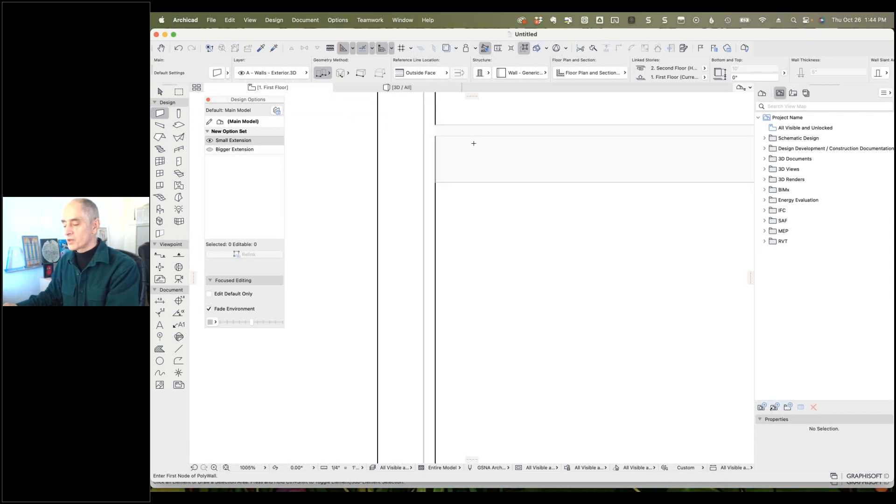
{"action": "scroll", "coordinate": [457, 179], "scroll_direction": "down", "scroll_amount": 8}
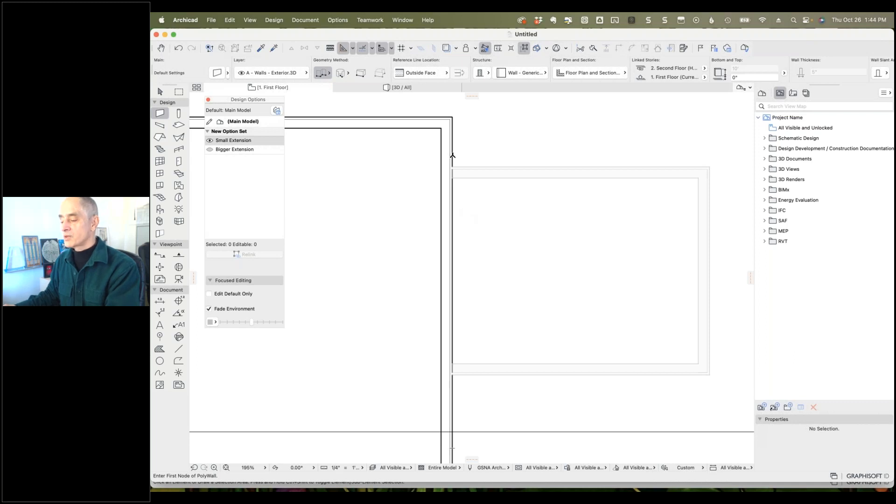
{"action": "left_click", "coordinate": [452, 119], "text": "shift"}
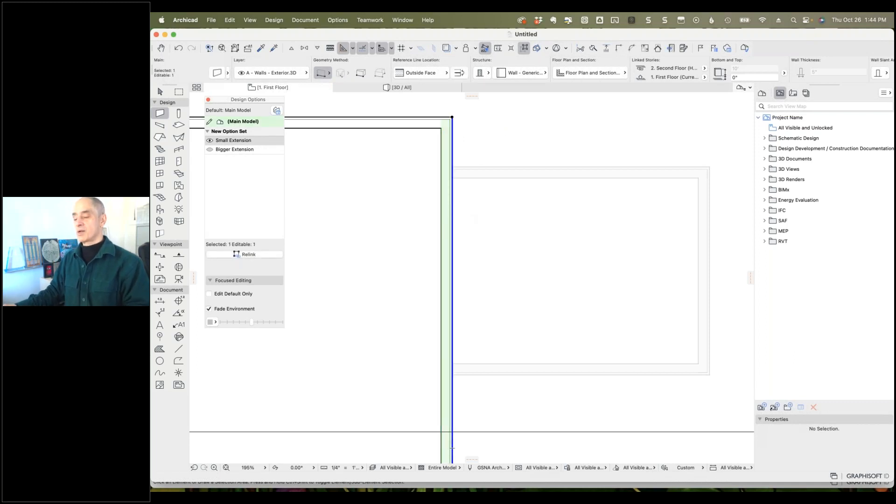
{"action": "left_click", "coordinate": [593, 48]}
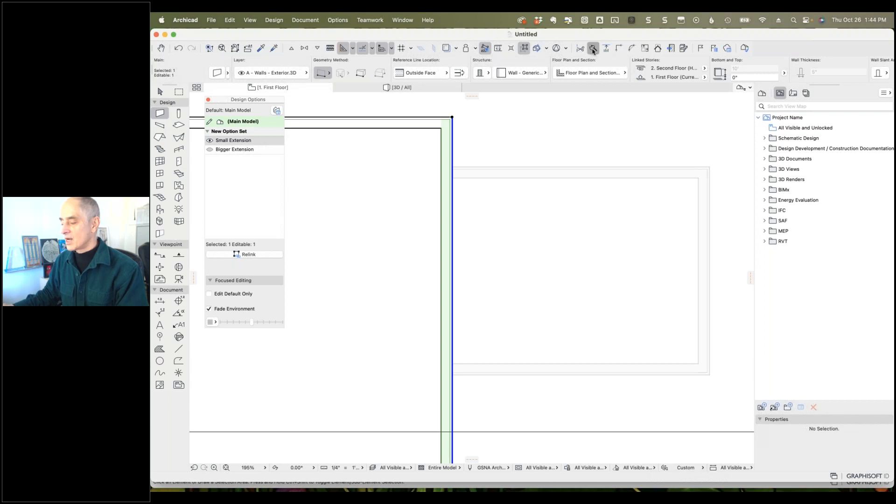
{"action": "left_click", "coordinate": [465, 167]}
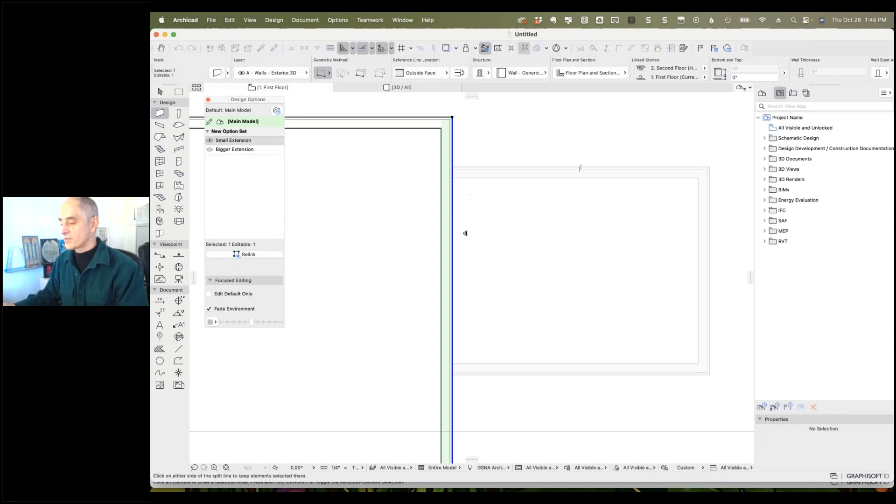
{"action": "left_click", "coordinate": [465, 234]}
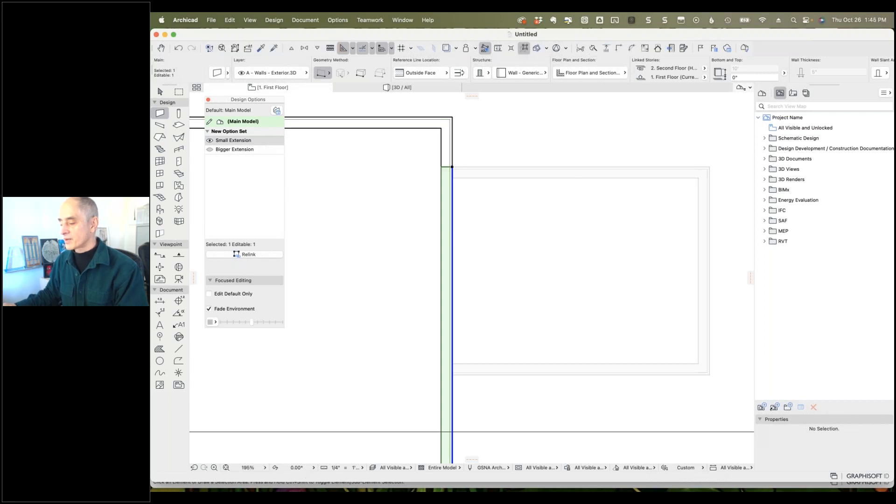
{"action": "left_click", "coordinate": [593, 48]}
{"action": "left_click", "coordinate": [475, 374]}
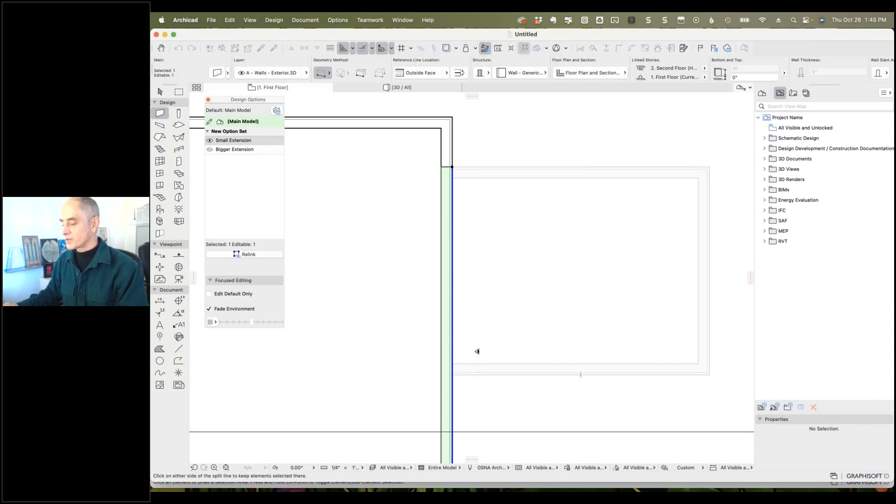
{"action": "left_click", "coordinate": [488, 303]}
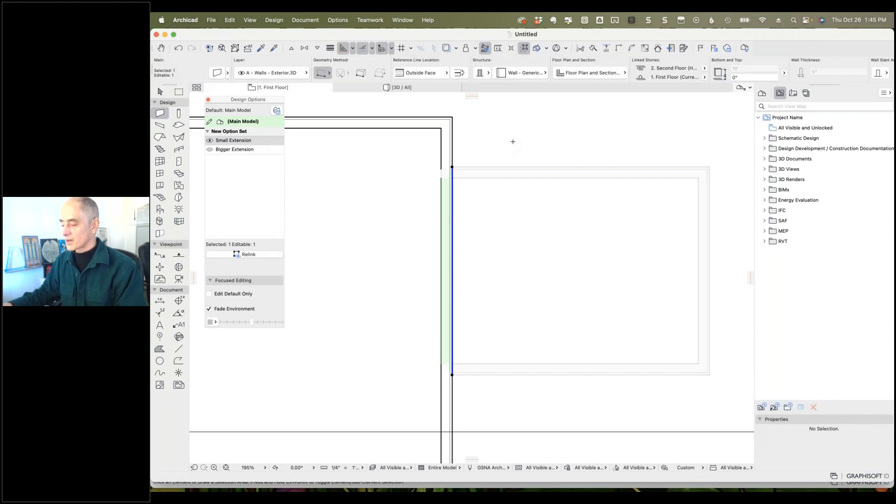
{"action": "key", "text": "Escape"}
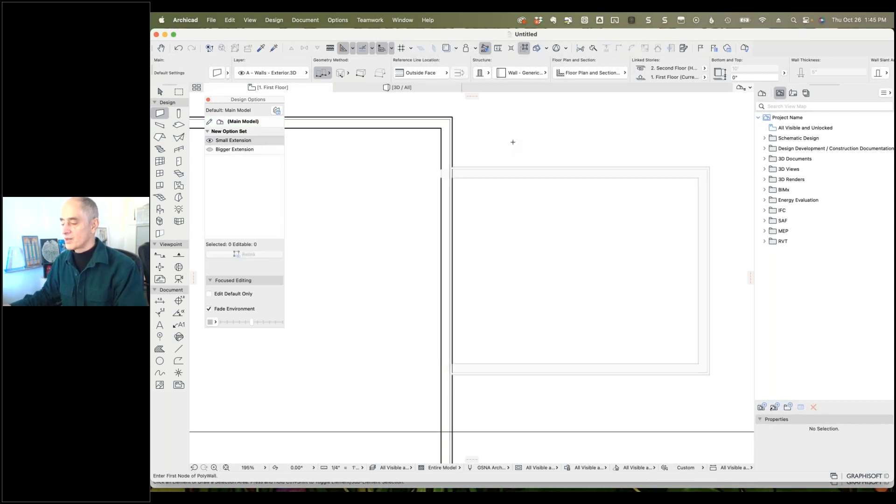
{"action": "left_click", "coordinate": [460, 236], "text": "shift"}
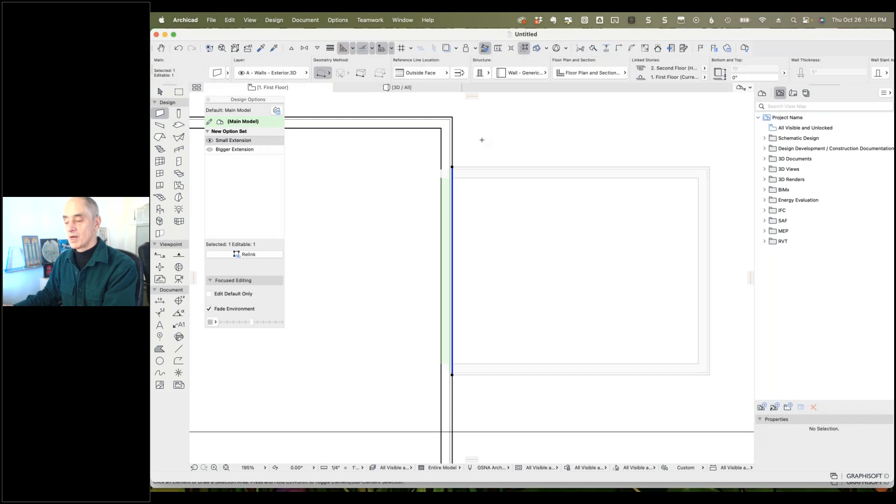
{"action": "key", "text": "Escape"}
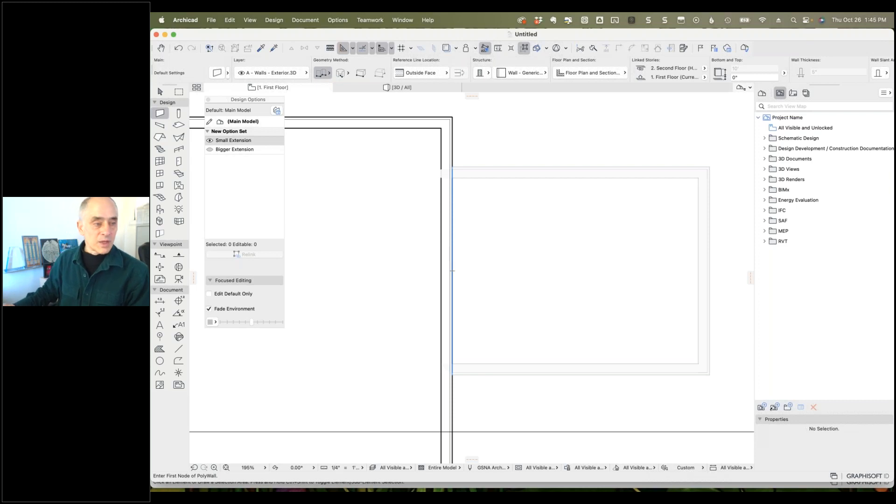
{"action": "key", "text": "super+Tab"}
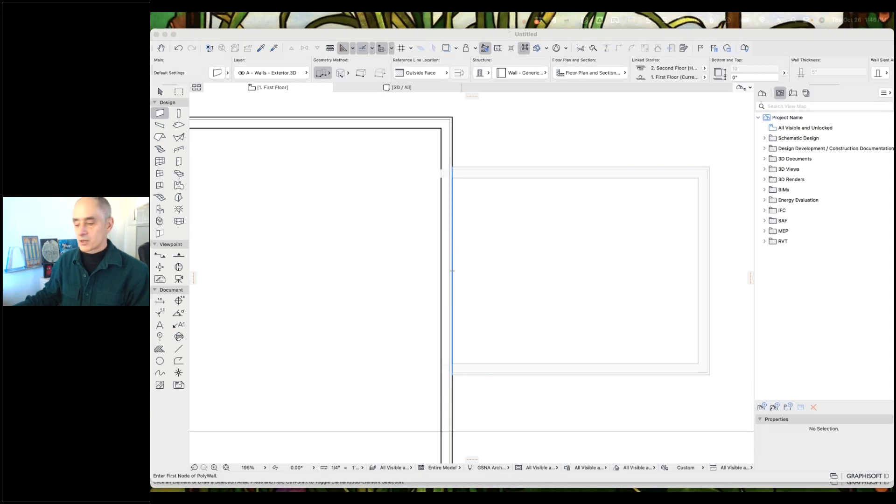
{"action": "left_click", "coordinate": [509, 145]}
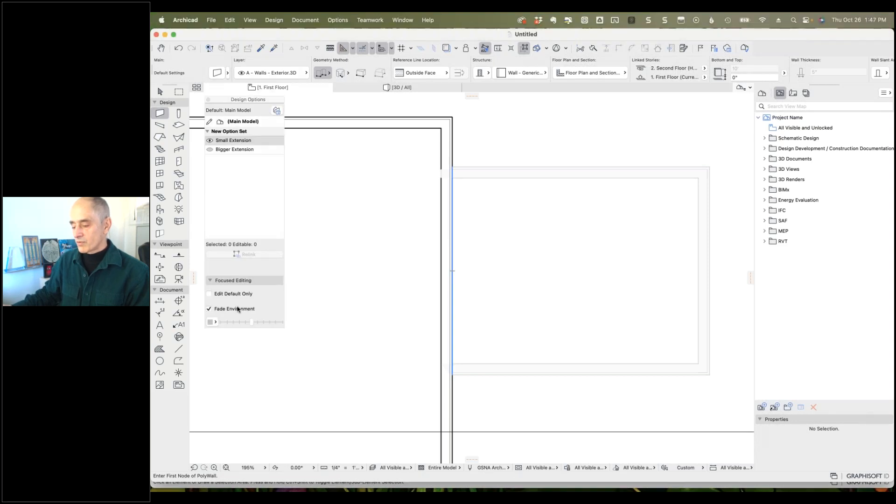
- Set the Fade Environment colour to a custom red, and switch Edit Default Only on and back off
{"action": "left_click", "coordinate": [215, 323]}
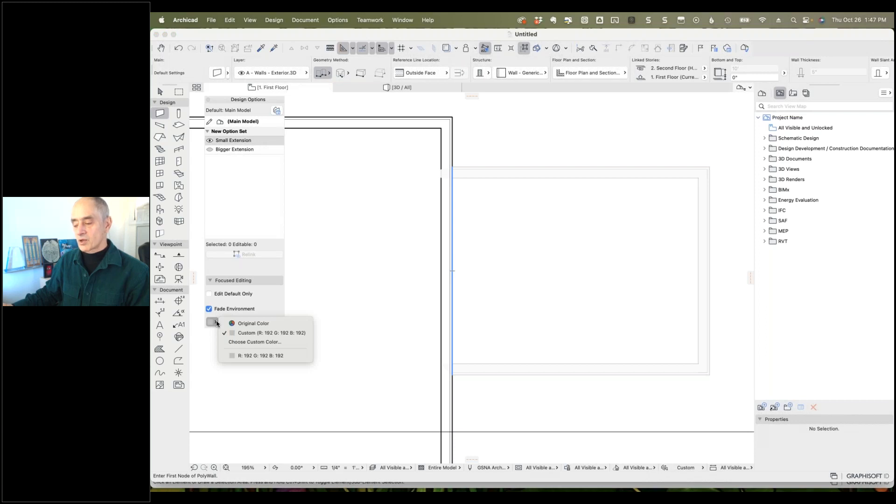
{"action": "left_click", "coordinate": [251, 344]}
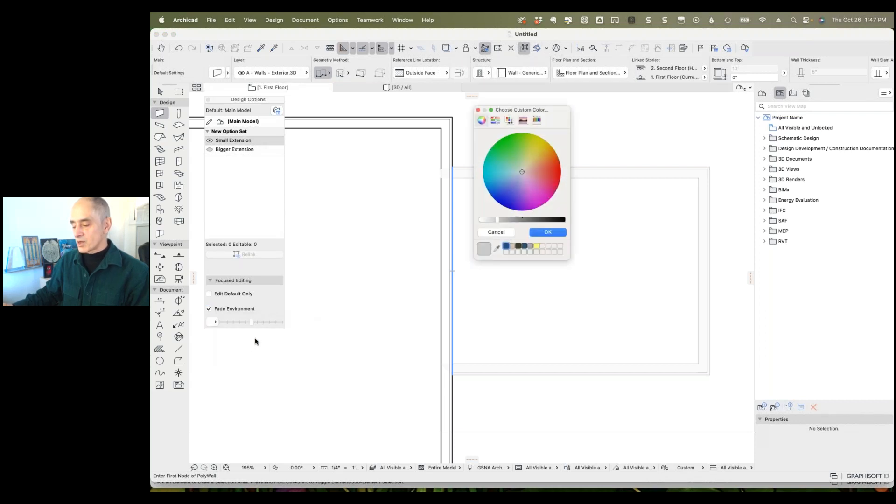
{"action": "left_click", "coordinate": [554, 173]}
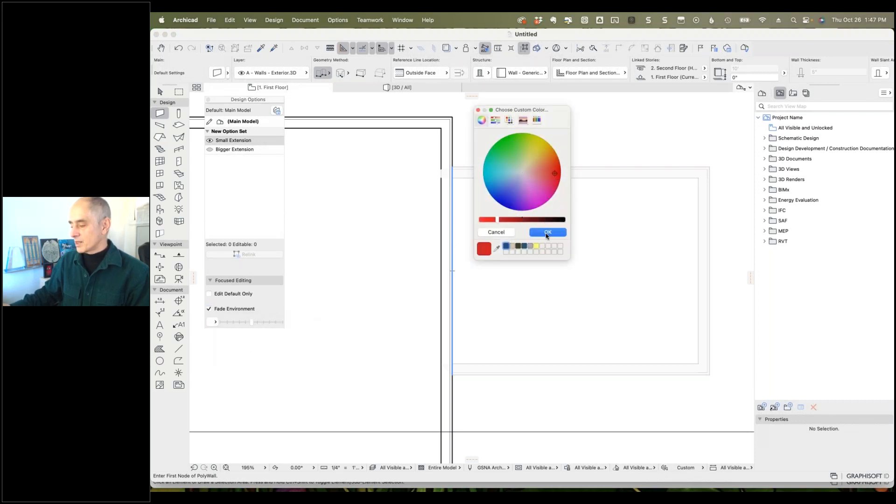
{"action": "left_click", "coordinate": [546, 232]}
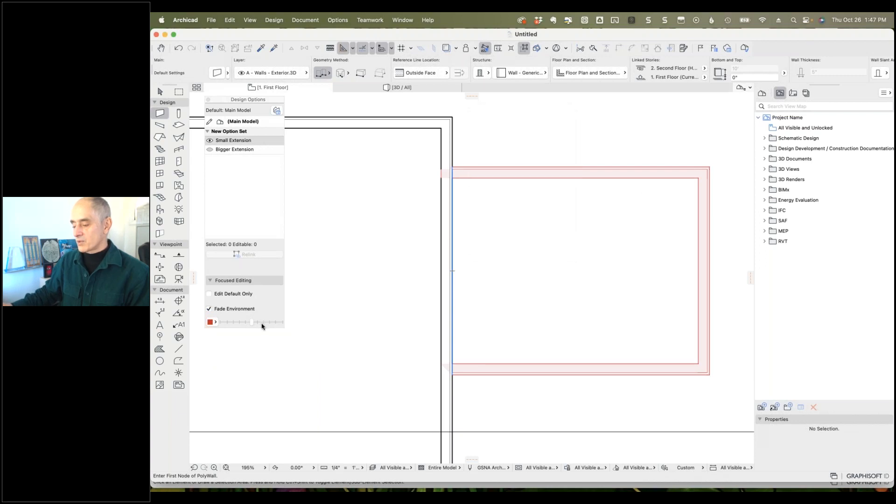
{"action": "mouse_move", "coordinate": [252, 322]}
{"action": "left_mouse_down"}
{"action": "mouse_move", "coordinate": [290, 323]}
{"action": "mouse_move", "coordinate": [229, 322]}
{"action": "mouse_move", "coordinate": [248, 323]}
{"action": "left_mouse_up"}
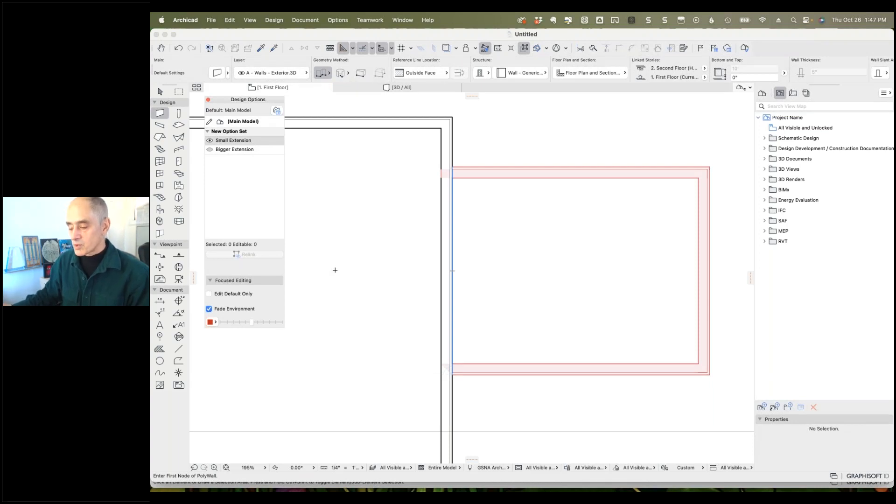
{"action": "left_click", "coordinate": [209, 295]}
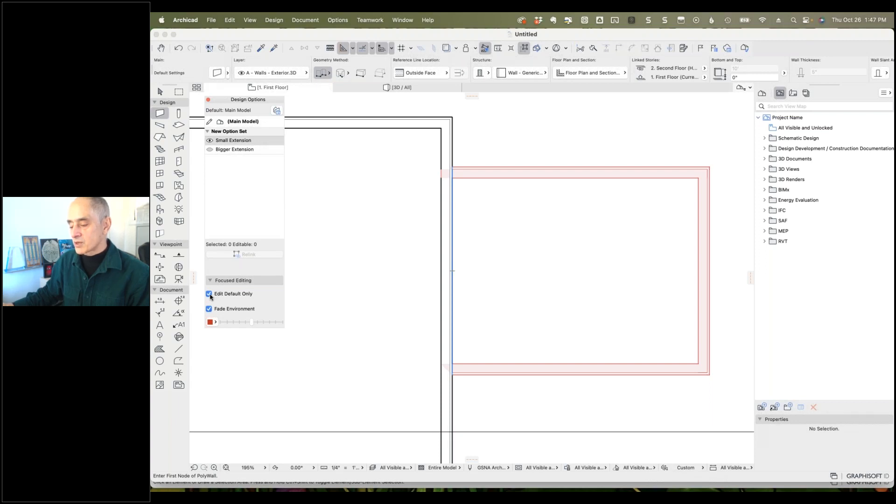
{"action": "left_click", "coordinate": [210, 294]}
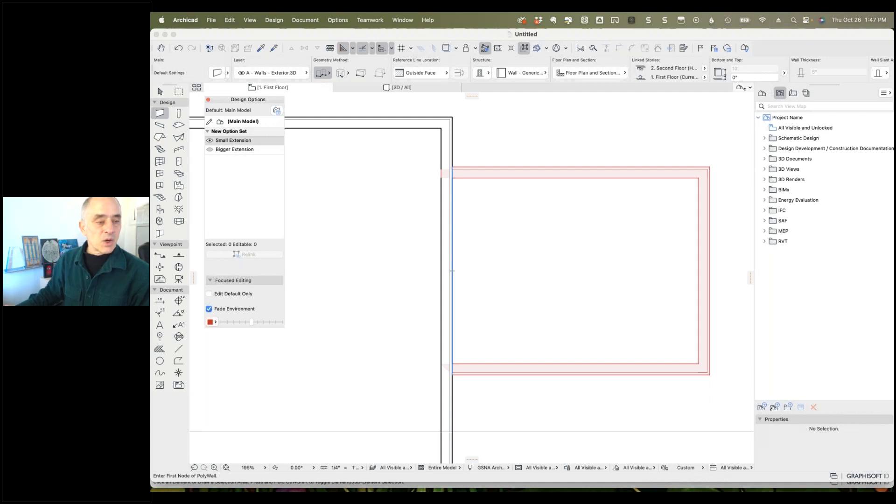
{"action": "key", "text": "super+Tab"}
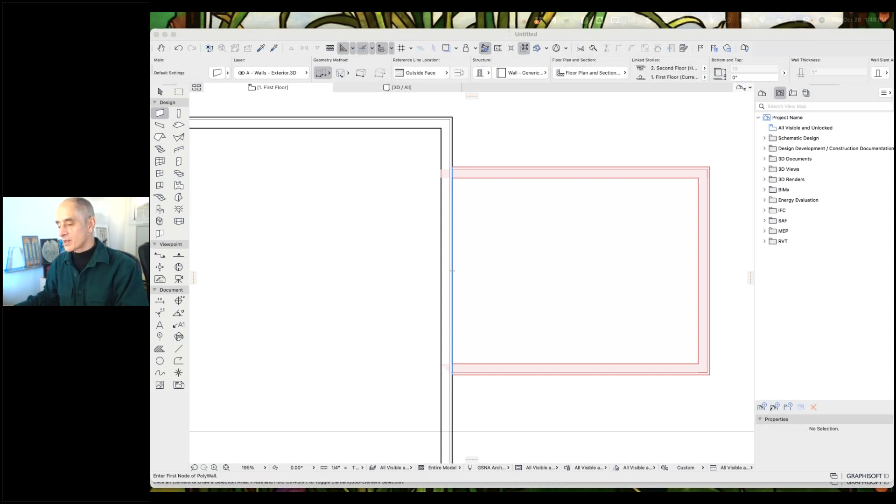
{"action": "left_click", "coordinate": [514, 248]}
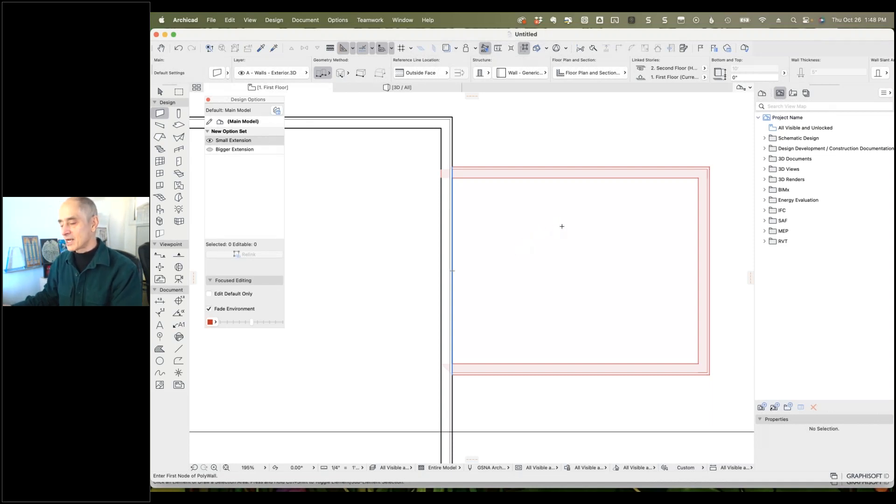
- Show the Renovation palette and mark the east wall's middle segment, between the small extension's walls, for demolition
{"action": "left_click", "coordinate": [160, 92]}
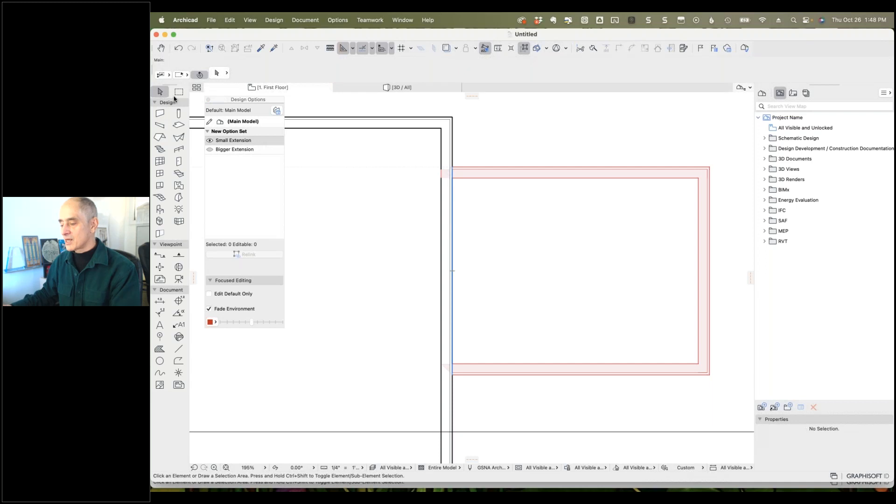
{"action": "left_click", "coordinate": [452, 233]}
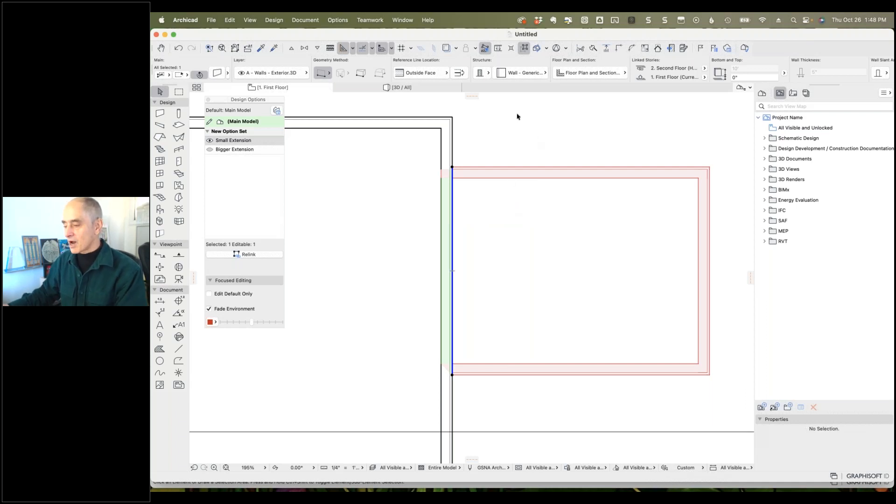
{"action": "left_click", "coordinate": [401, 20]}
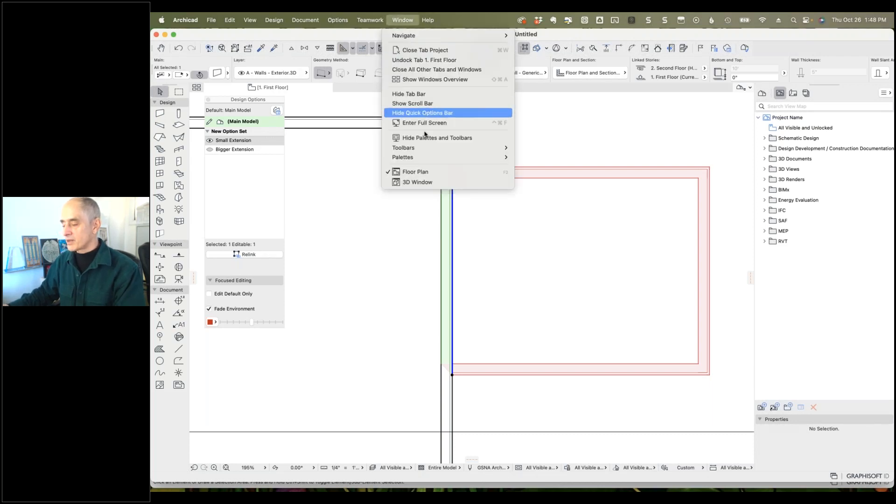
{"action": "mouse_move", "coordinate": [464, 157]}
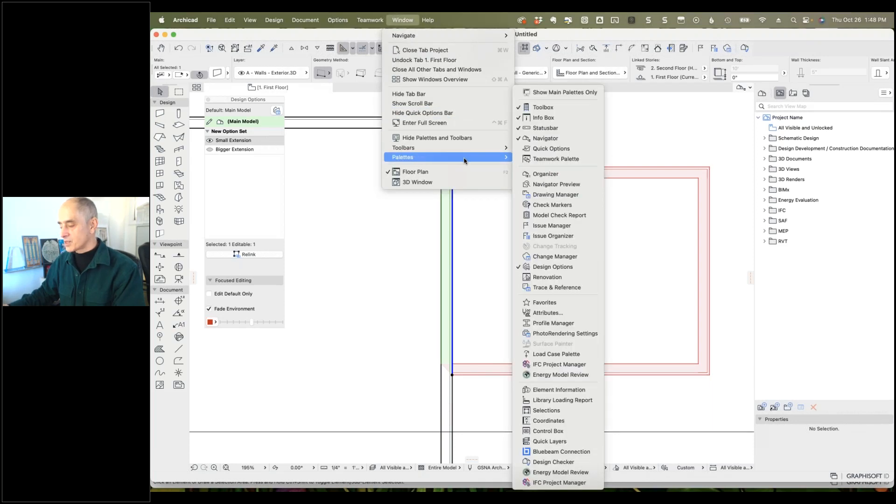
{"action": "left_click", "coordinate": [541, 278]}
{"action": "left_click_drag", "start_coordinate": [525, 169], "coordinate": [684, 109]}
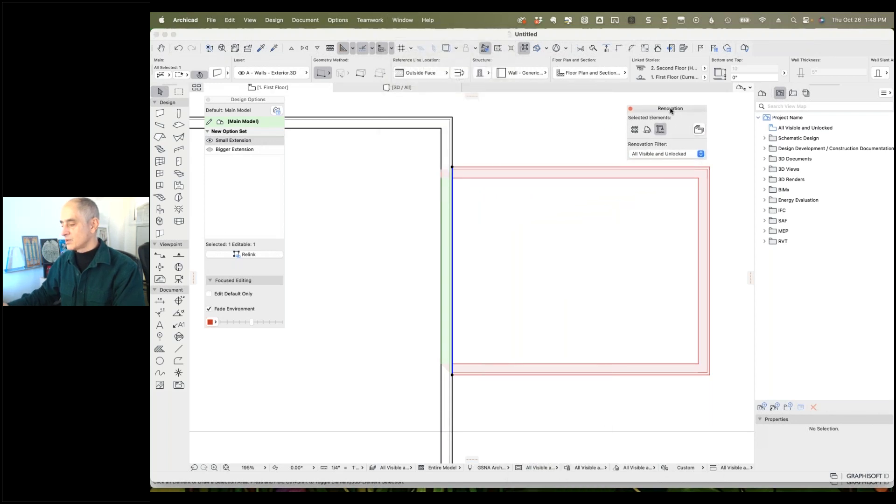
{"action": "left_click", "coordinate": [647, 131]}
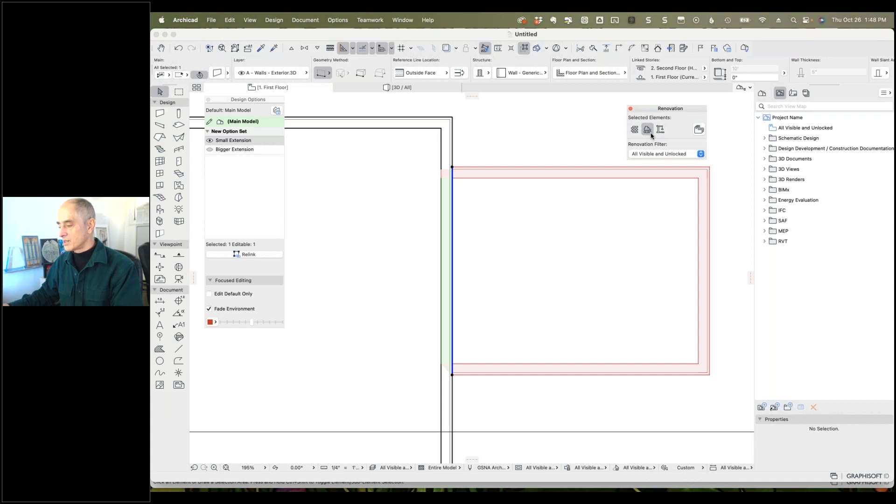
- Preview the plan with the Floor Plans and Existing Plans renovation filters, and return to All Visible and Unlocked
{"action": "left_click", "coordinate": [696, 155]}
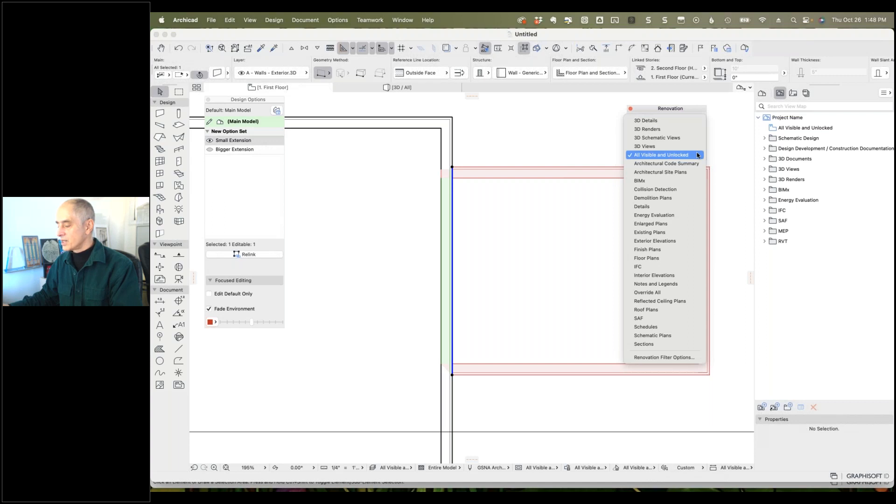
{"action": "left_click", "coordinate": [655, 257]}
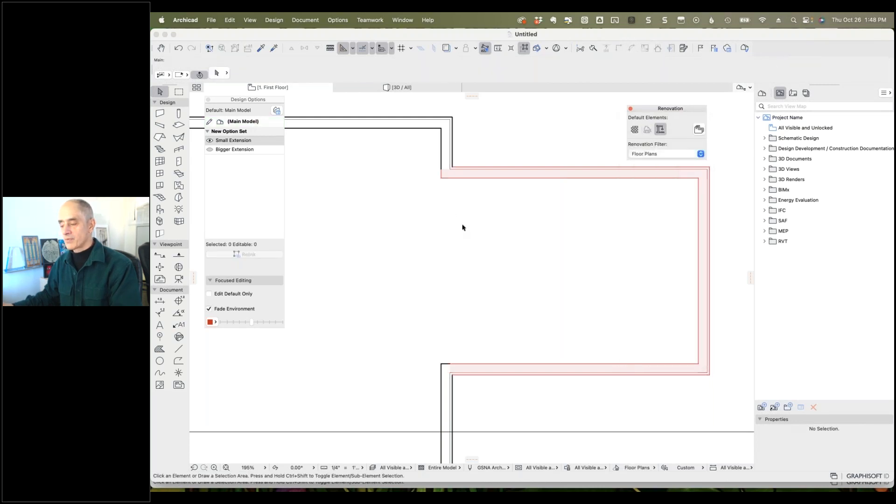
{"action": "left_click", "coordinate": [655, 153]}
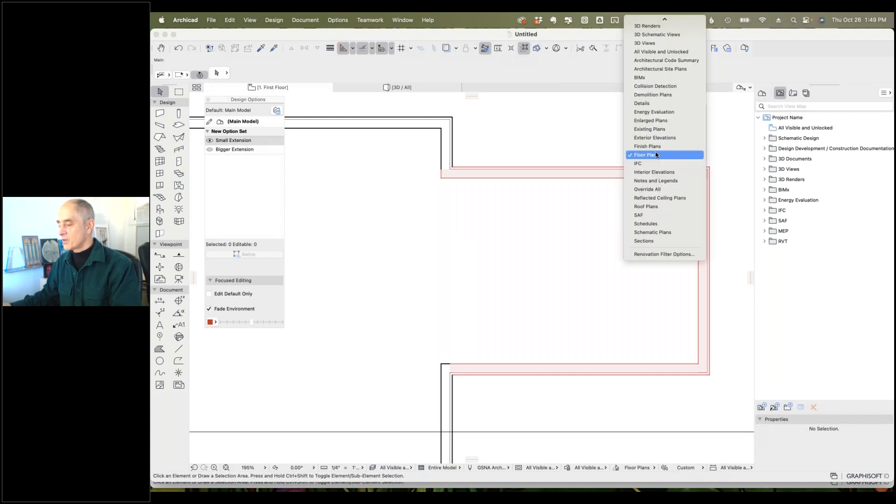
{"action": "left_click", "coordinate": [654, 131]}
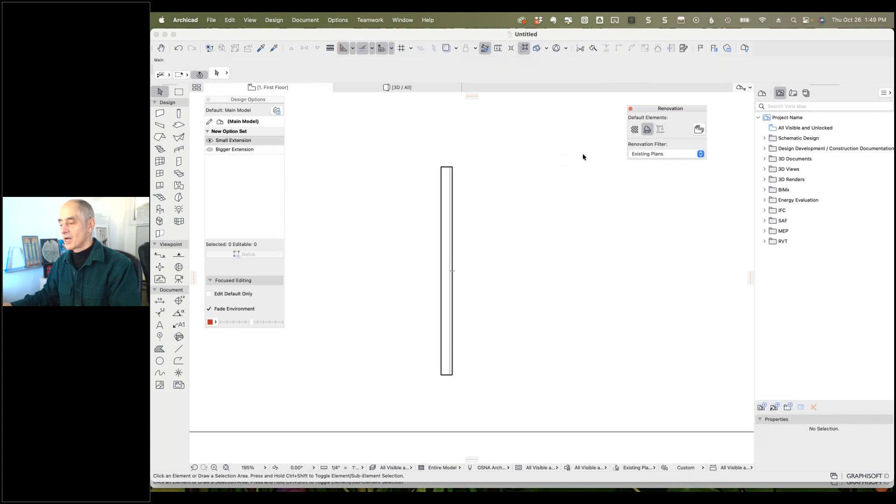
{"action": "left_click", "coordinate": [663, 154]}
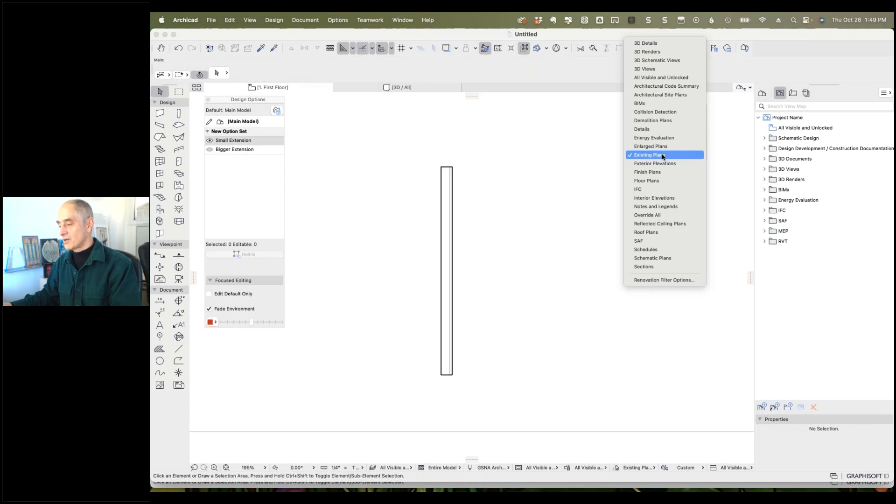
{"action": "left_click", "coordinate": [670, 79]}
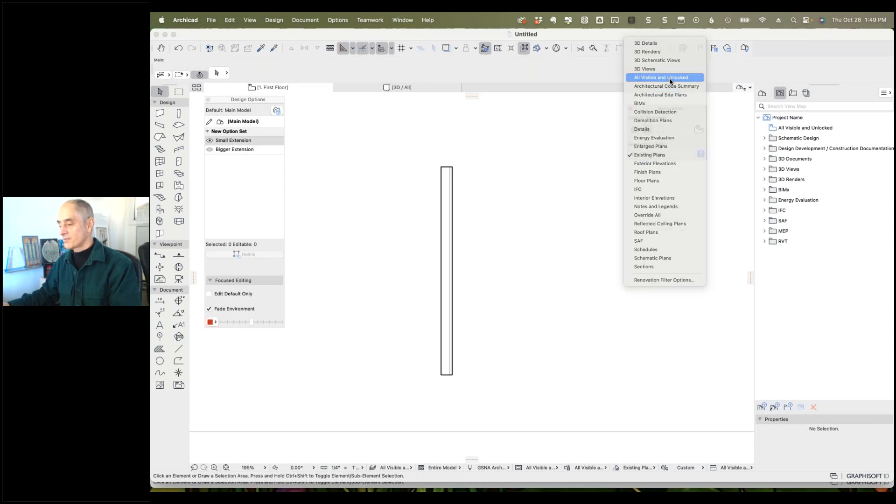
- Set the renovation status of all walls to Existing, and mark the east wall's middle segment for demolition again
{"action": "left_click", "coordinate": [452, 142]}
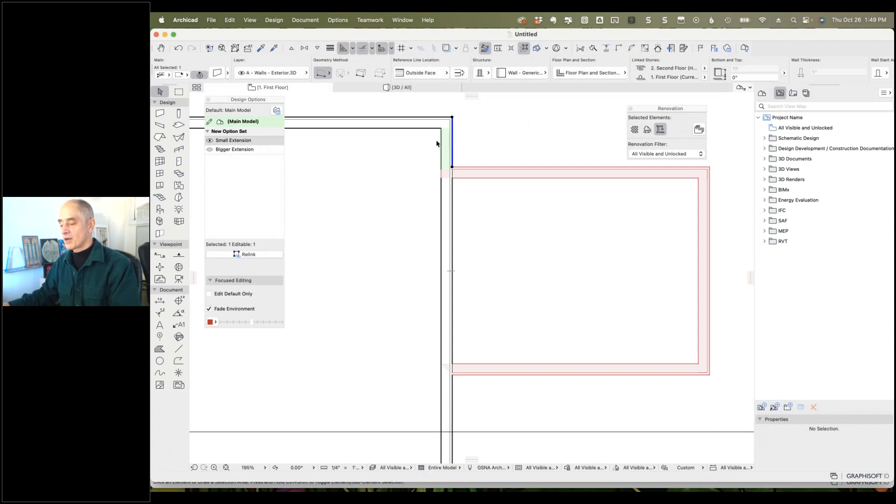
{"action": "scroll", "coordinate": [484, 149], "scroll_direction": "down", "scroll_amount": 5}
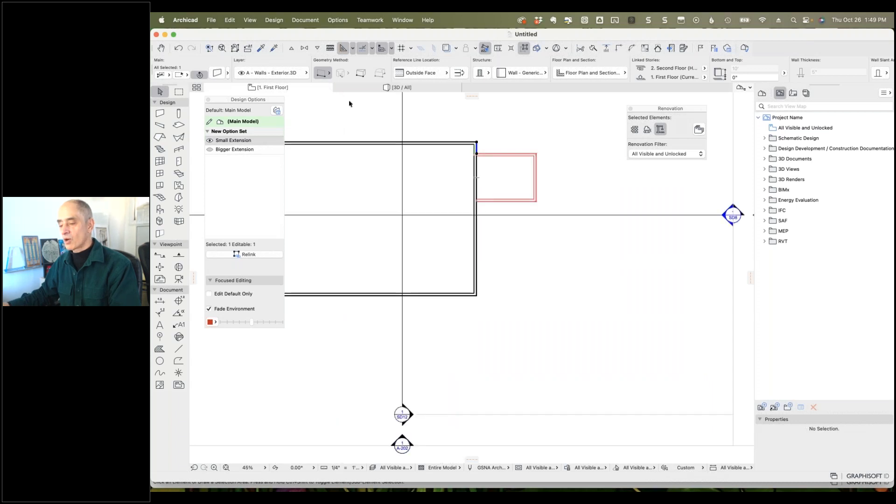
{"action": "left_click", "coordinate": [160, 114]}
{"action": "key", "text": "super+a"}
{"action": "left_click", "coordinate": [634, 129]}
{"action": "left_click", "coordinate": [485, 183]}
{"action": "left_click", "coordinate": [477, 180]}
{"action": "left_click", "coordinate": [646, 129]}
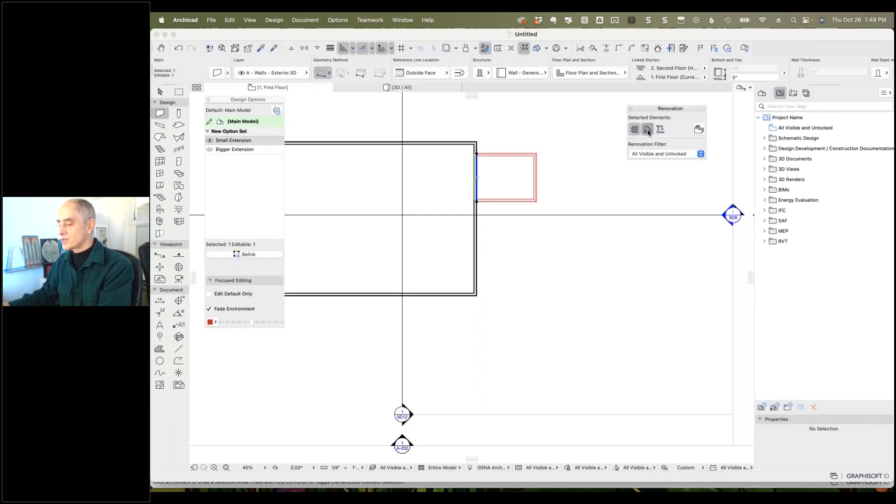
- Switch the renovation filter to Existing Plans and bring the whole building with the small extension into view
{"action": "left_click", "coordinate": [641, 173]}
{"action": "left_click", "coordinate": [663, 154]}
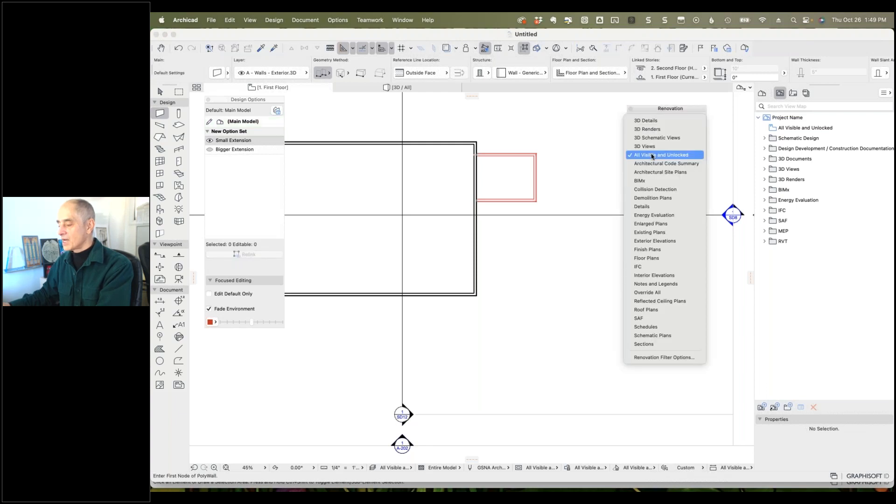
{"action": "left_click", "coordinate": [650, 232]}
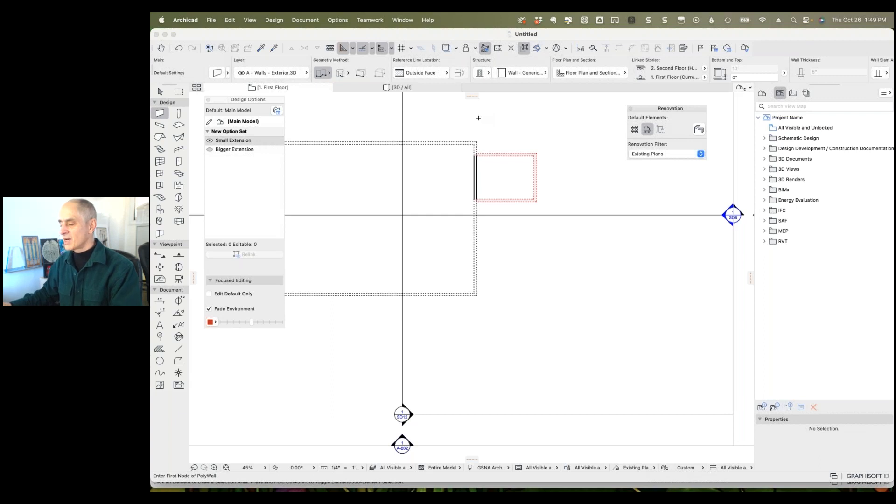
{"action": "scroll", "coordinate": [513, 135], "scroll_direction": "up", "scroll_amount": 3}
{"action": "scroll", "coordinate": [513, 135], "scroll_direction": "left", "scroll_amount": 5}
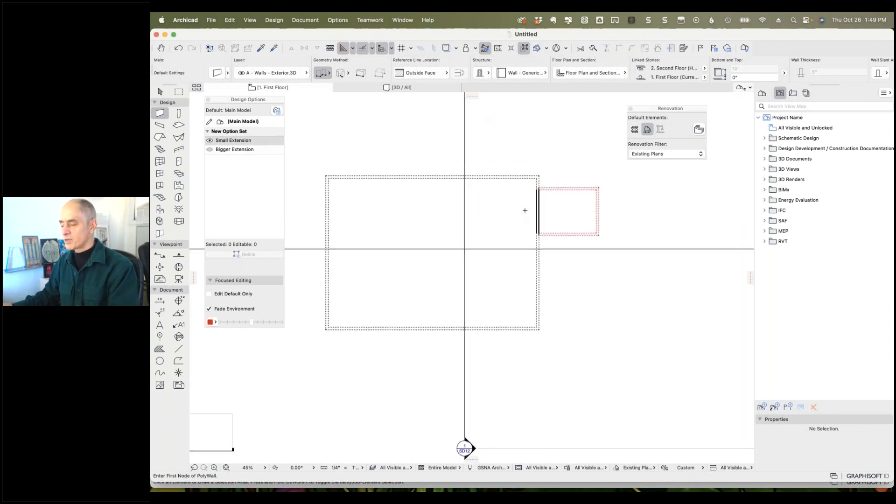
{"action": "scroll", "coordinate": [525, 210], "scroll_direction": "up", "scroll_amount": 2}
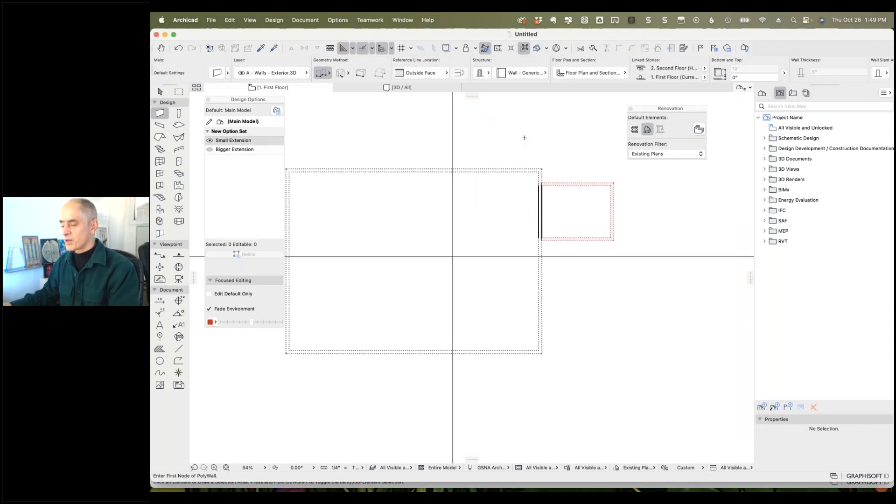
{"action": "scroll", "coordinate": [524, 137], "scroll_direction": "left", "scroll_amount": 3}
{"action": "scroll", "coordinate": [525, 138], "scroll_direction": "down", "scroll_amount": 1}
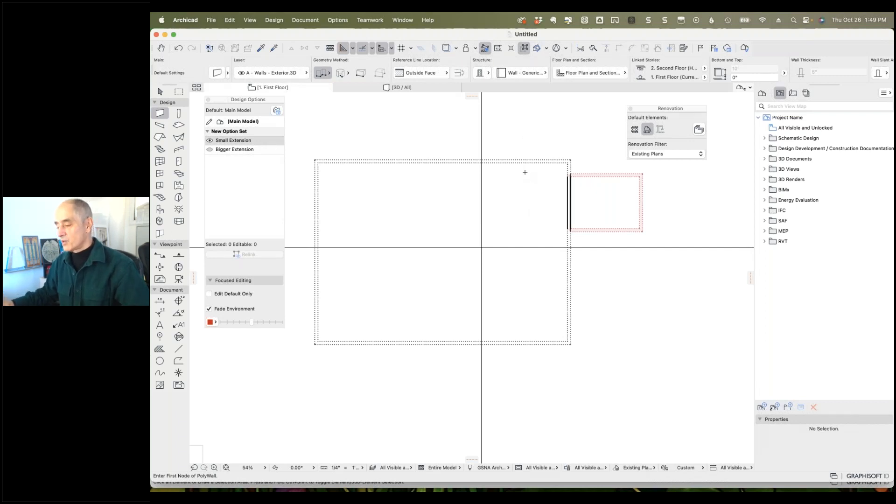
- Set Existing Elements to Show in the Existing Plans renovation filter's options
{"action": "left_click", "coordinate": [701, 156]}
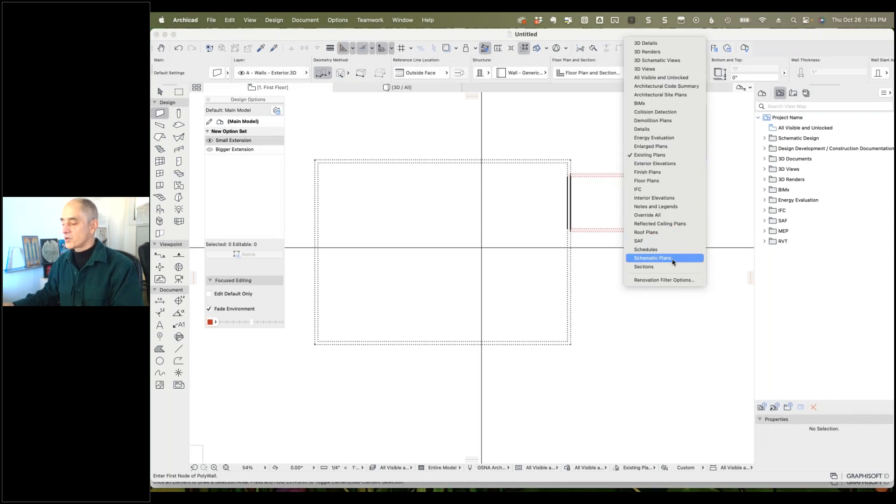
{"action": "left_click", "coordinate": [668, 281]}
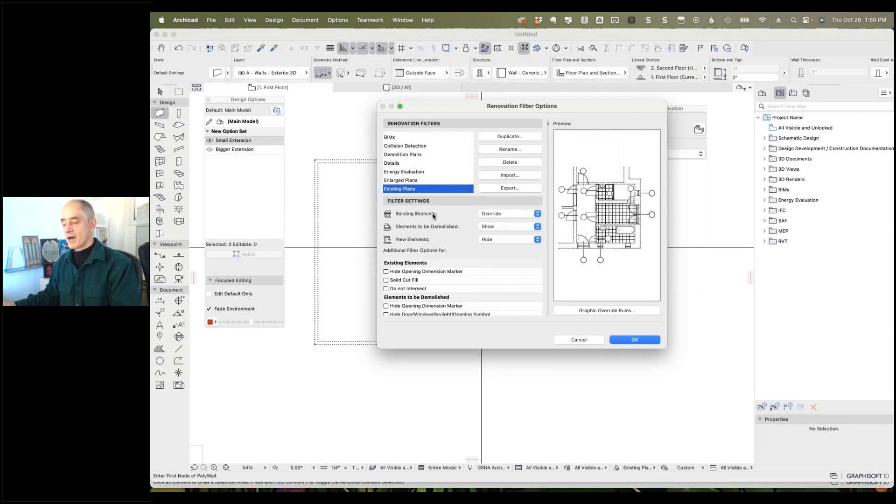
{"action": "left_click", "coordinate": [533, 214]}
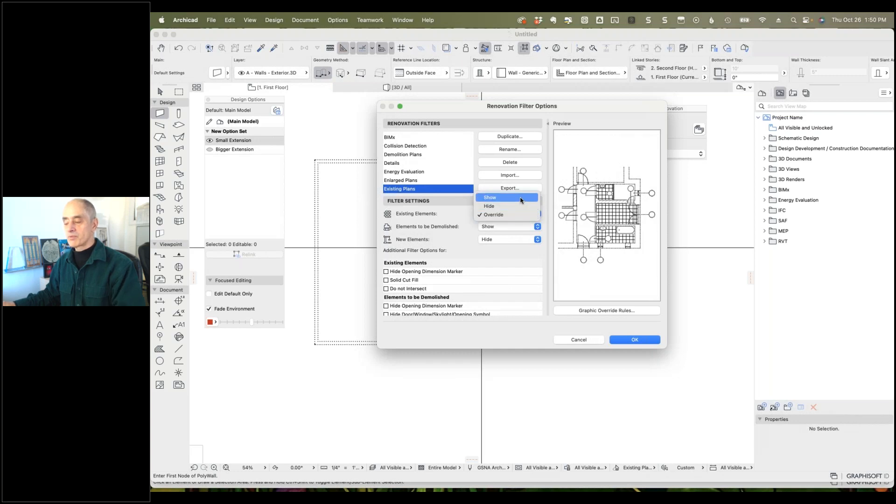
{"action": "left_click", "coordinate": [522, 201]}
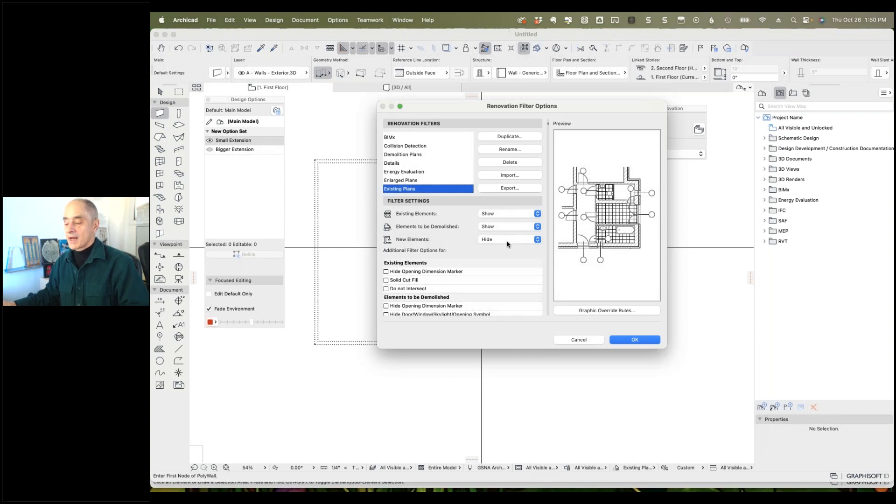
{"action": "left_click", "coordinate": [633, 340]}
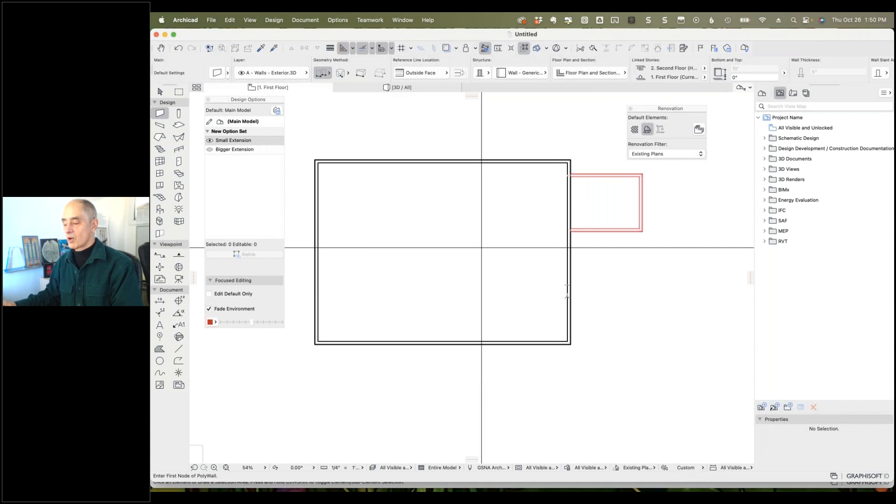
- Check the renovation status of the three Small Extension walls
{"action": "left_click", "coordinate": [613, 175], "text": "shift"}
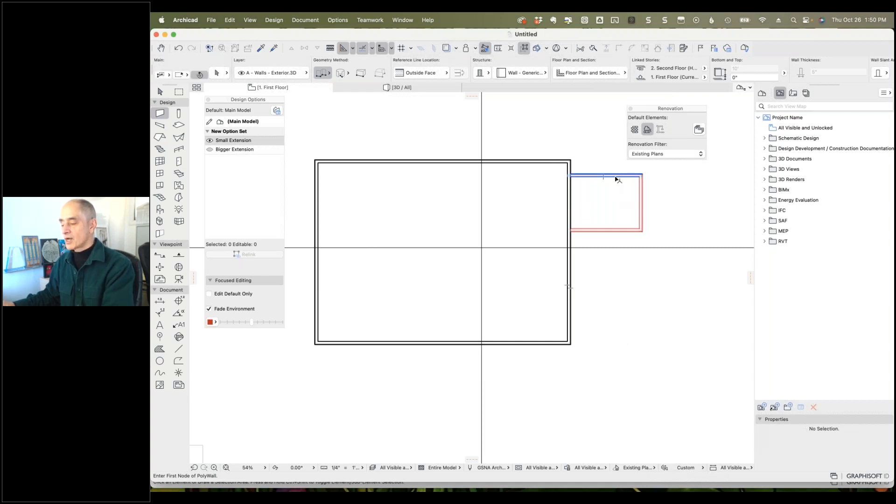
{"action": "left_click", "coordinate": [640, 196], "text": "shift"}
{"action": "left_click", "coordinate": [623, 230], "text": "shift"}
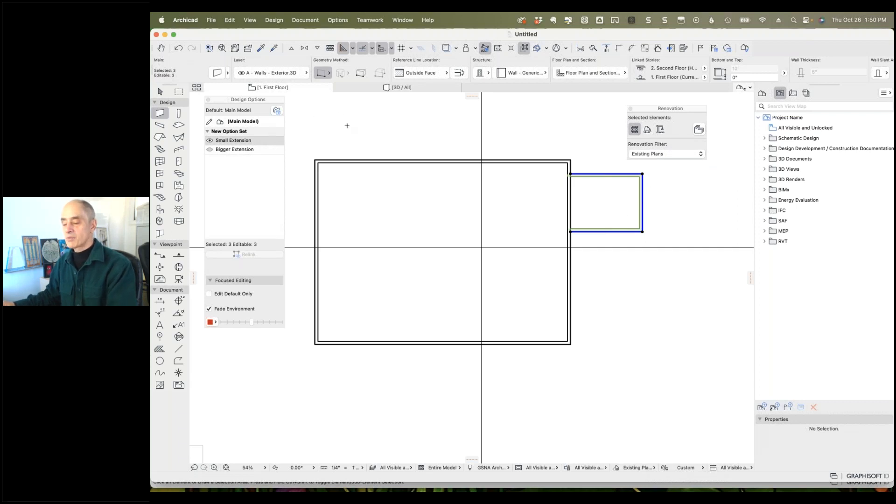
{"action": "key", "text": "Escape"}
- Alternate between the Bigger Extension and Small Extension options and examine the east wall at the small extension's north wall junction
{"action": "left_click", "coordinate": [210, 149]}
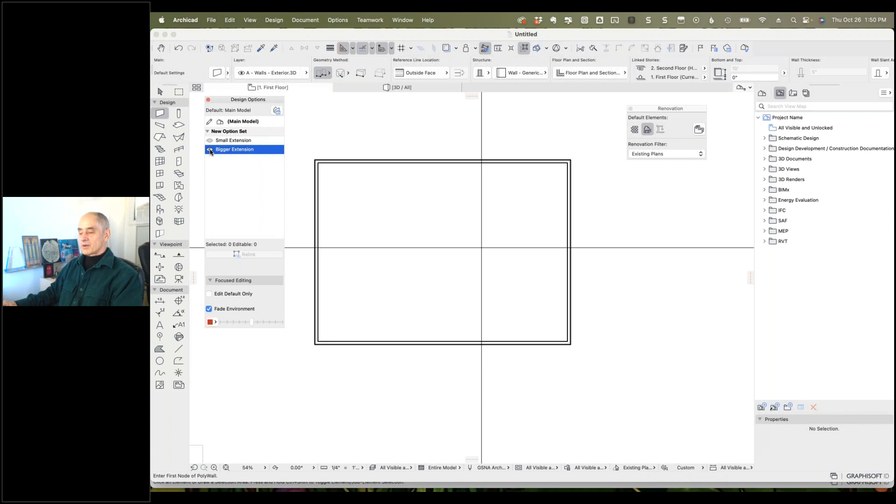
{"action": "left_click", "coordinate": [209, 141]}
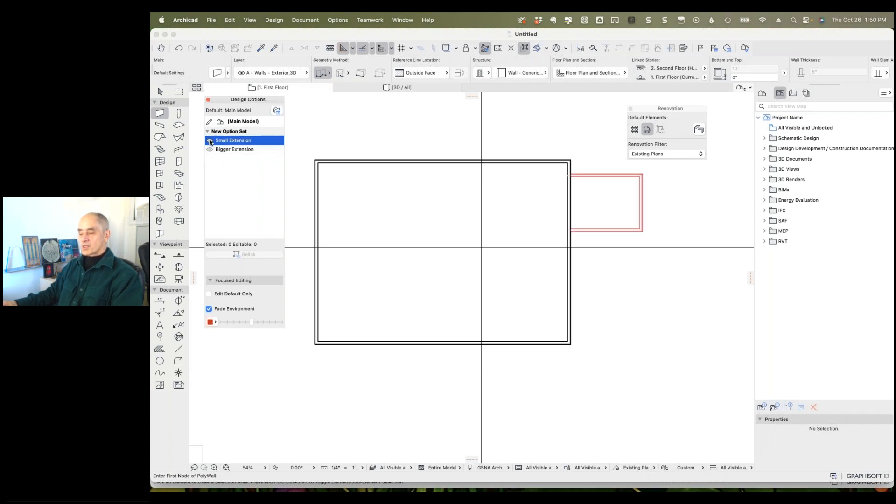
{"action": "left_click", "coordinate": [209, 149]}
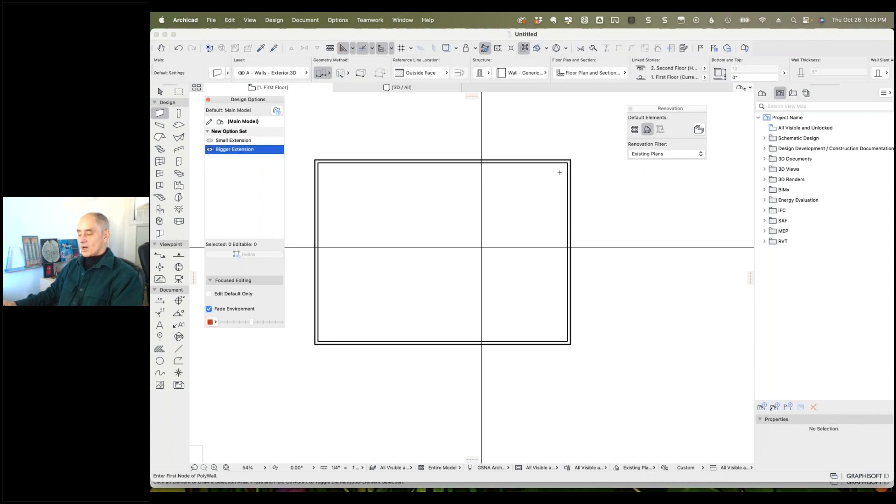
{"action": "scroll", "coordinate": [559, 172], "scroll_direction": "up", "scroll_amount": 5}
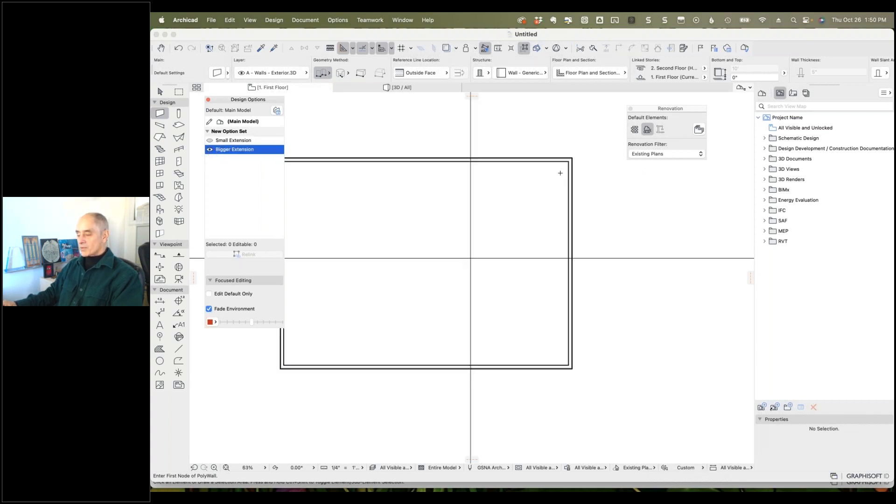
{"action": "left_click", "coordinate": [212, 141]}
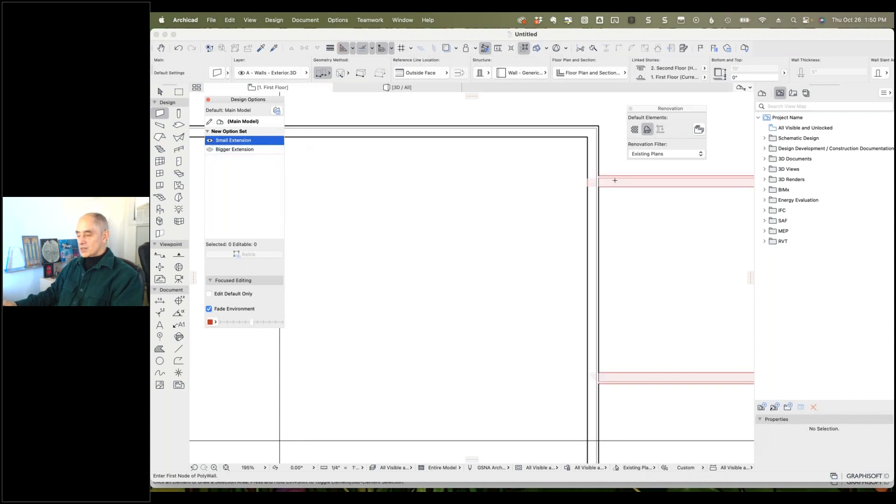
{"action": "scroll", "coordinate": [602, 177], "scroll_direction": "up", "scroll_amount": 5}
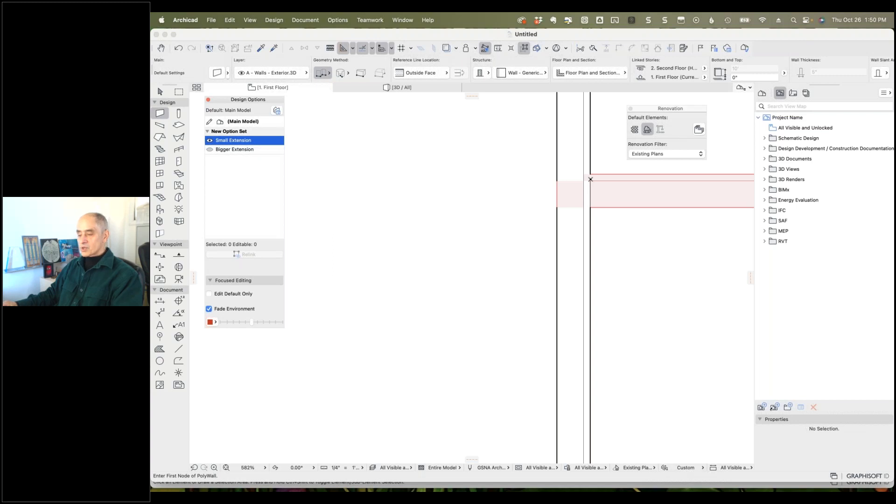
{"action": "left_click", "coordinate": [210, 149]}
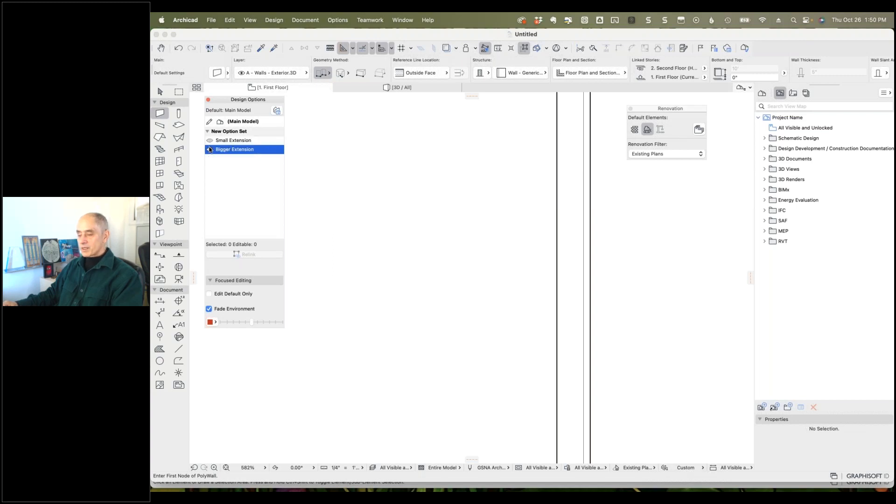
{"action": "left_click", "coordinate": [210, 141]}
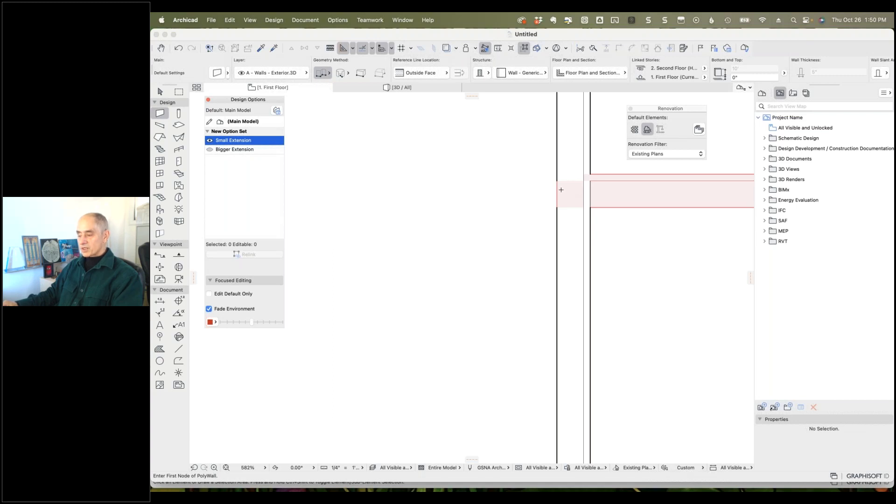
- Turn off Fade Environment for focused editing of the design options and examine the junction of the east wall and small extension
{"action": "left_click", "coordinate": [608, 160]}
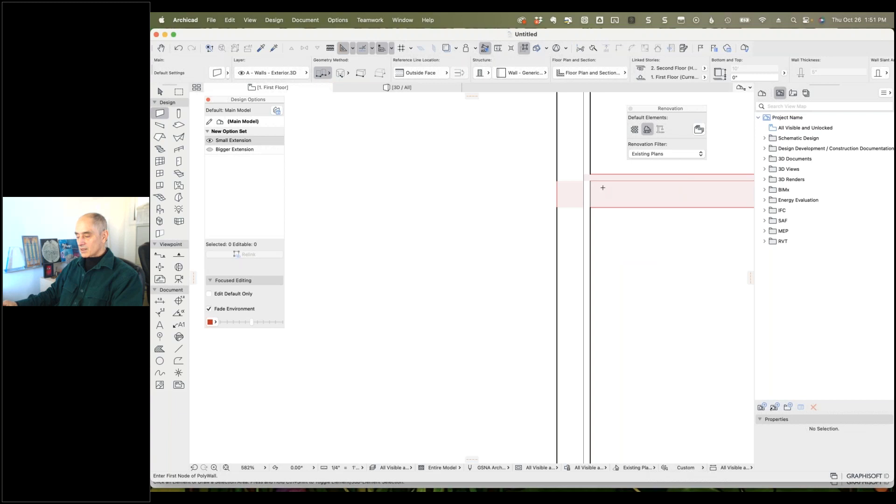
{"action": "scroll", "coordinate": [612, 201], "scroll_direction": "down", "scroll_amount": 8}
{"action": "scroll", "coordinate": [612, 202], "scroll_direction": "down", "scroll_amount": 2}
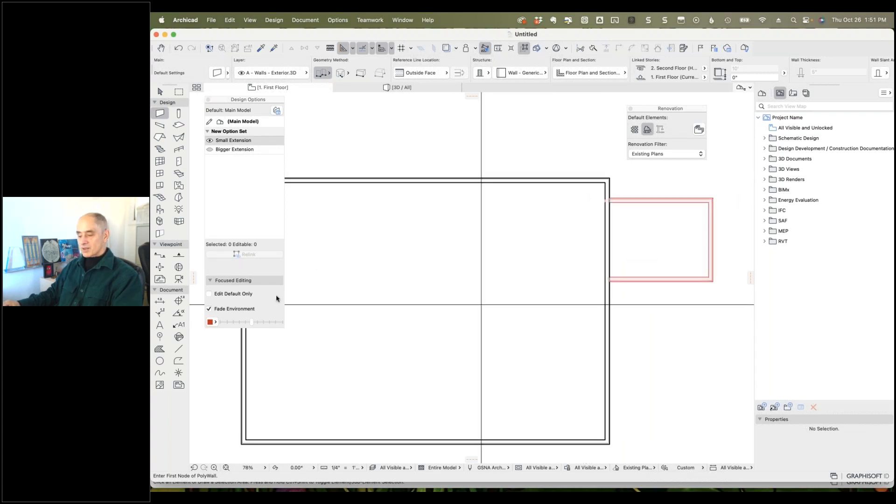
{"action": "left_click", "coordinate": [210, 310]}
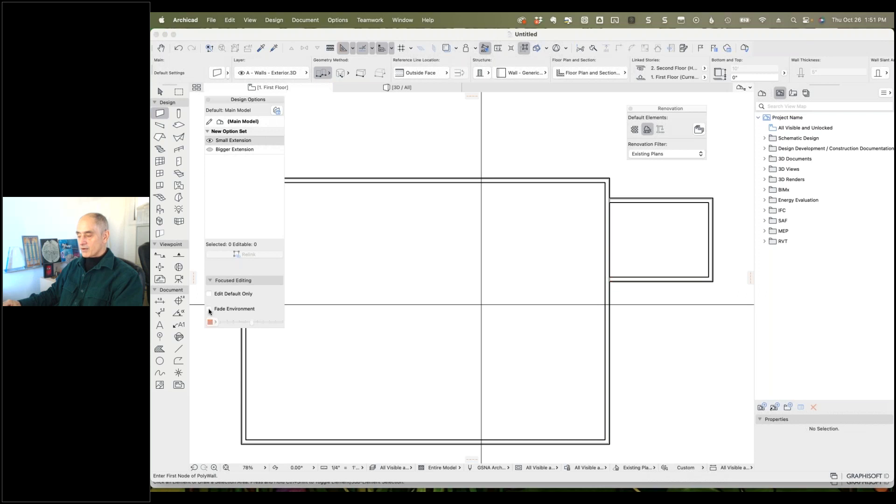
{"action": "scroll", "coordinate": [615, 209], "scroll_direction": "up", "scroll_amount": 5}
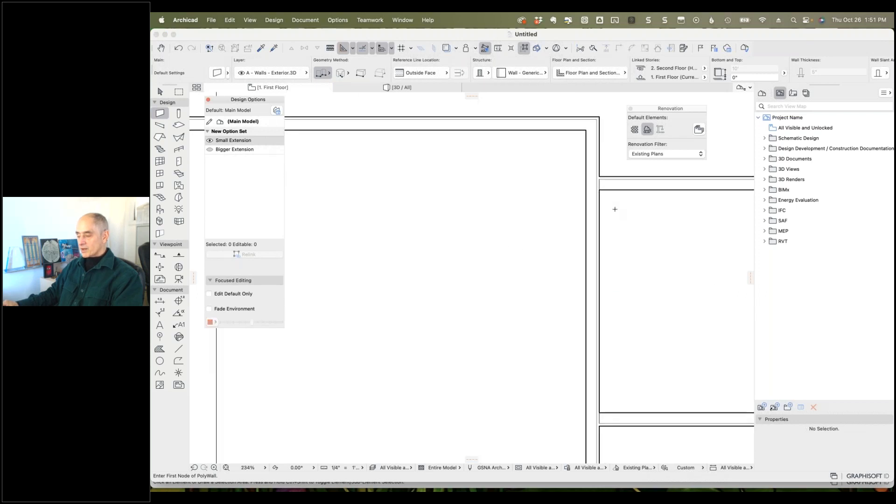
{"action": "scroll", "coordinate": [612, 184], "scroll_direction": "up", "scroll_amount": 3}
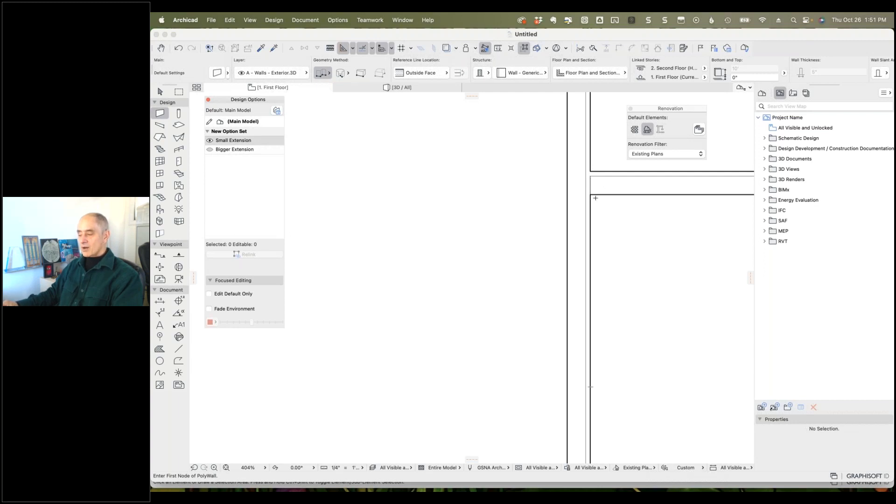
- Set the renovation filter to Floor Plans and bring the small extension into view
{"action": "left_click", "coordinate": [647, 155]}
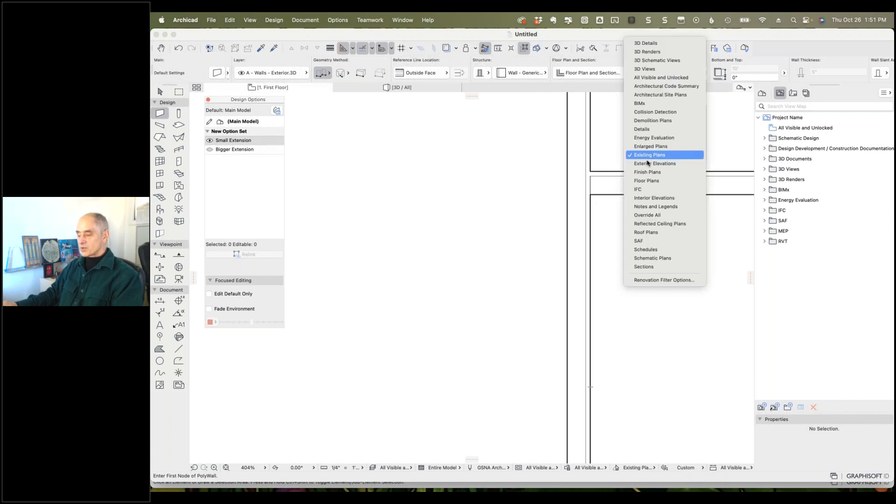
{"action": "left_click", "coordinate": [647, 181]}
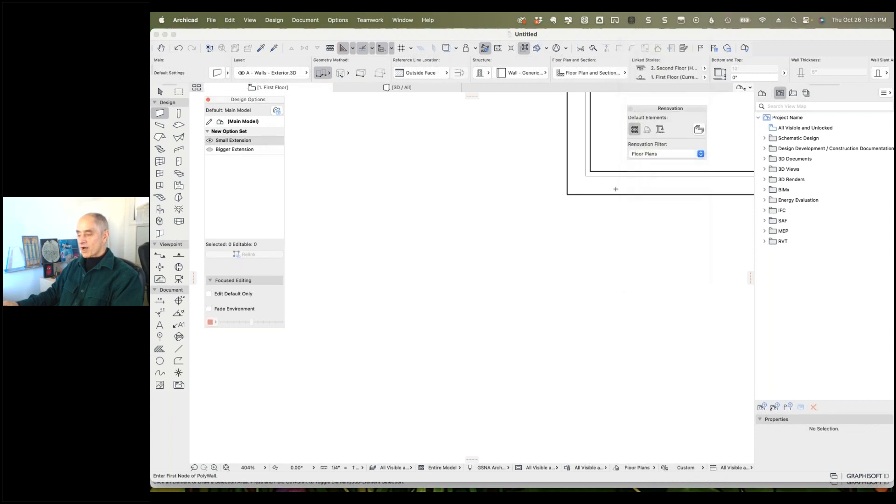
{"action": "scroll", "coordinate": [585, 202], "scroll_direction": "down", "scroll_amount": 6}
{"action": "scroll", "coordinate": [585, 202], "scroll_direction": "down", "scroll_amount": 1}
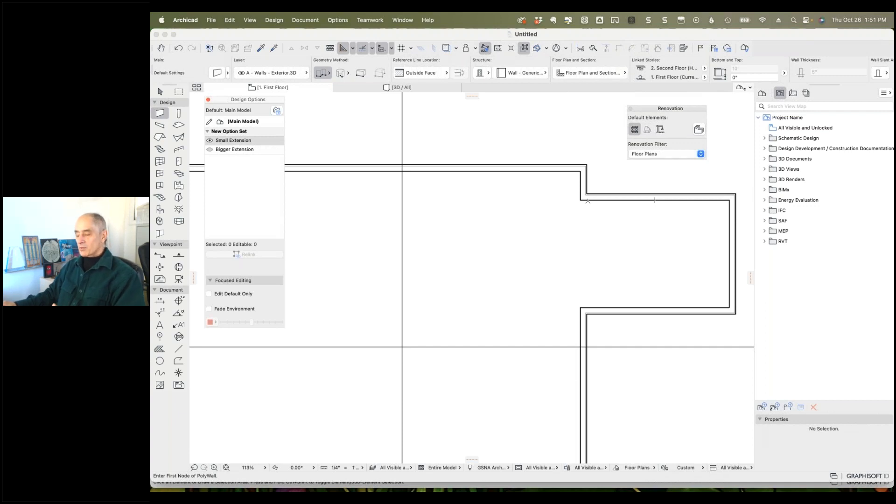
- Show the Bigger Extension option and select the existing east wall segment adjoining the extension
{"action": "left_click", "coordinate": [210, 150]}
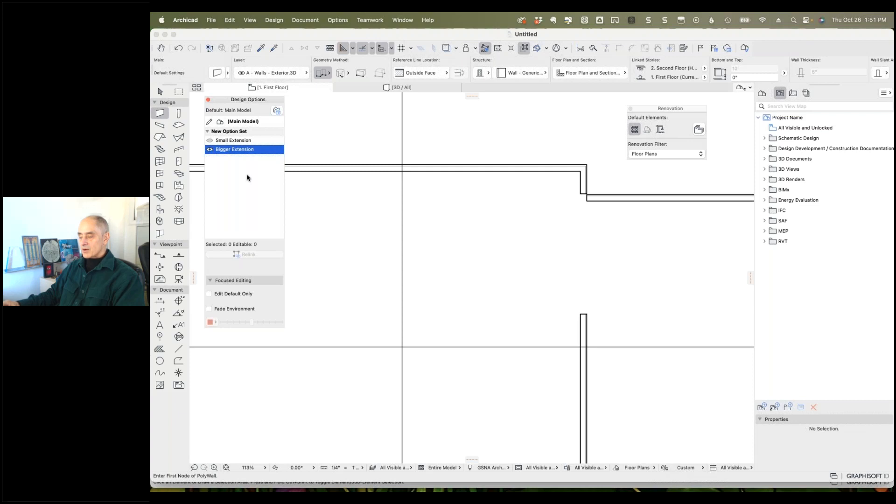
{"action": "scroll", "coordinate": [324, 206], "scroll_direction": "down", "scroll_amount": 5}
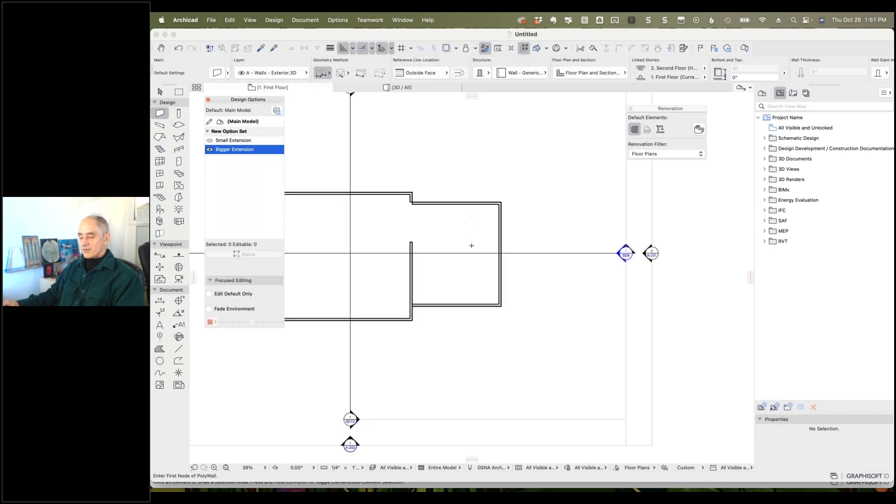
{"action": "left_click", "coordinate": [160, 92]}
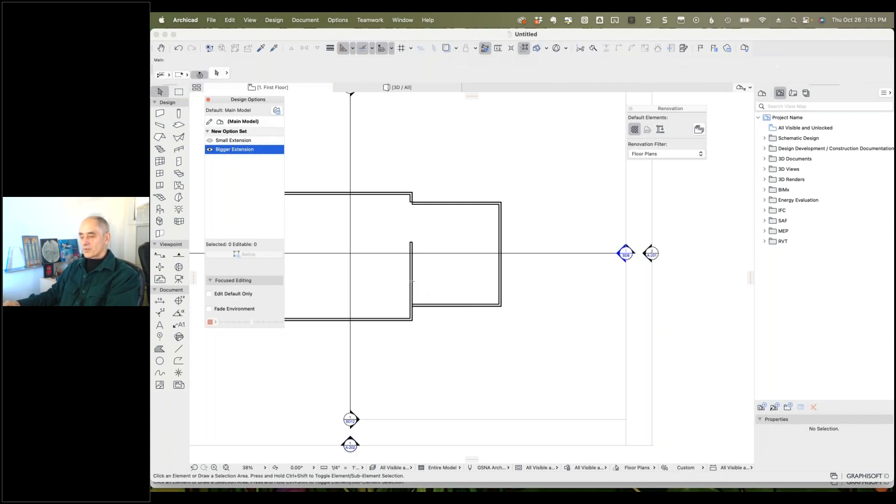
{"action": "left_click", "coordinate": [411, 257]}
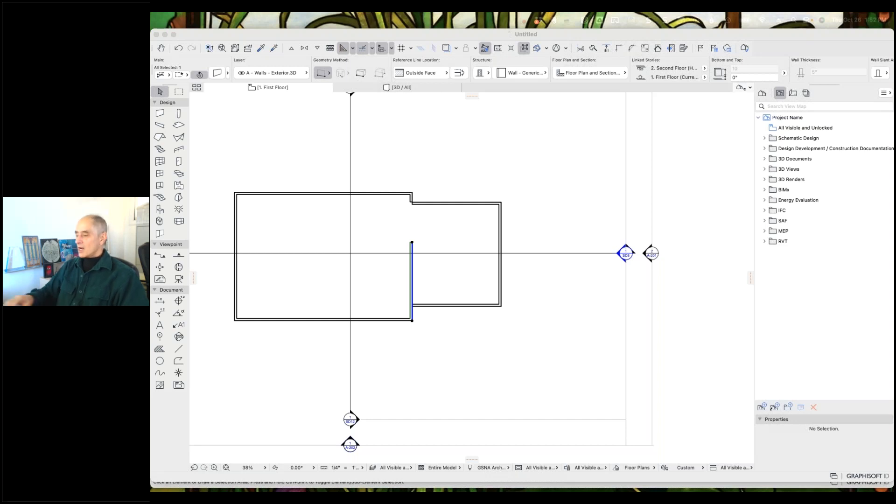
{"action": "key", "text": "super+Tab"}
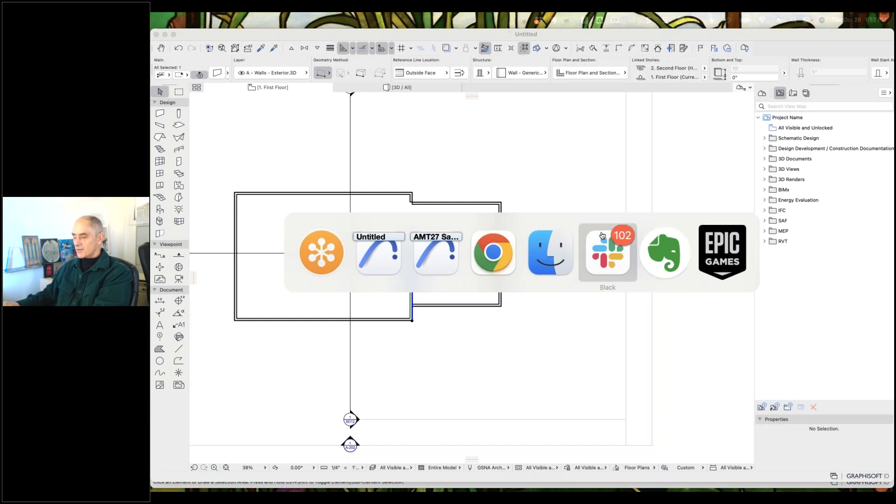
{"action": "left_click", "coordinate": [609, 261]}
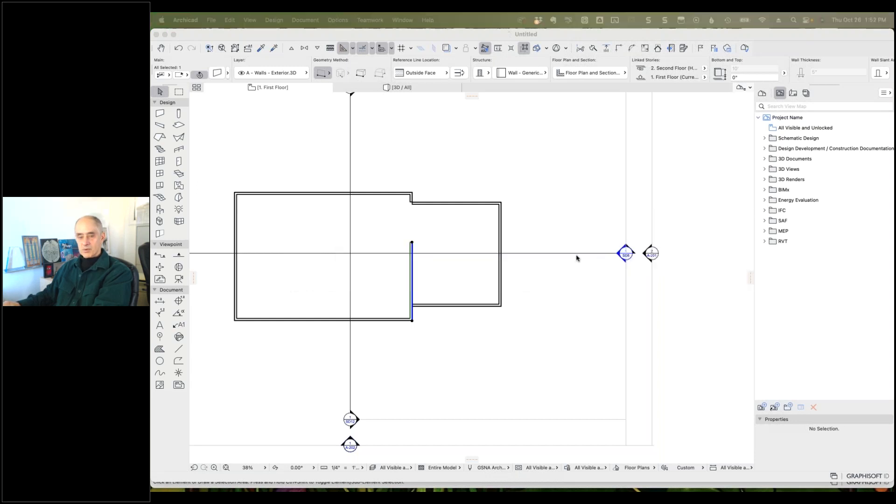
{"action": "key", "text": "super+Tab"}
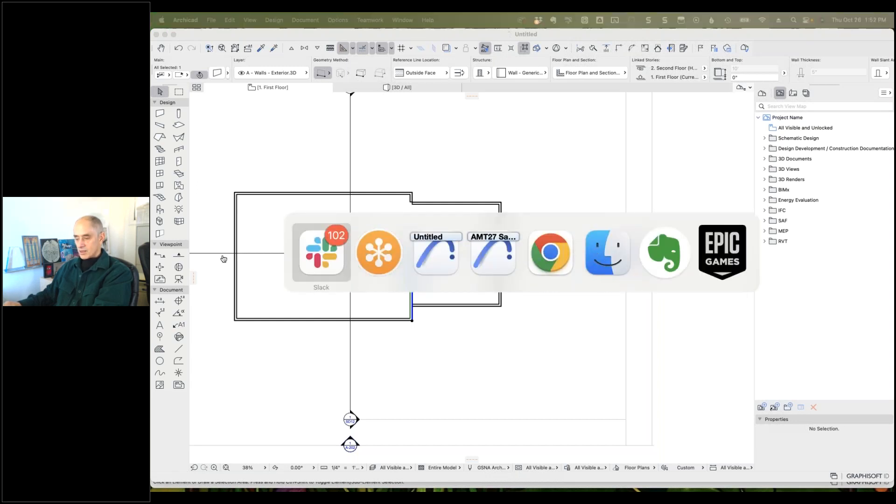
{"action": "left_click", "coordinate": [305, 259]}
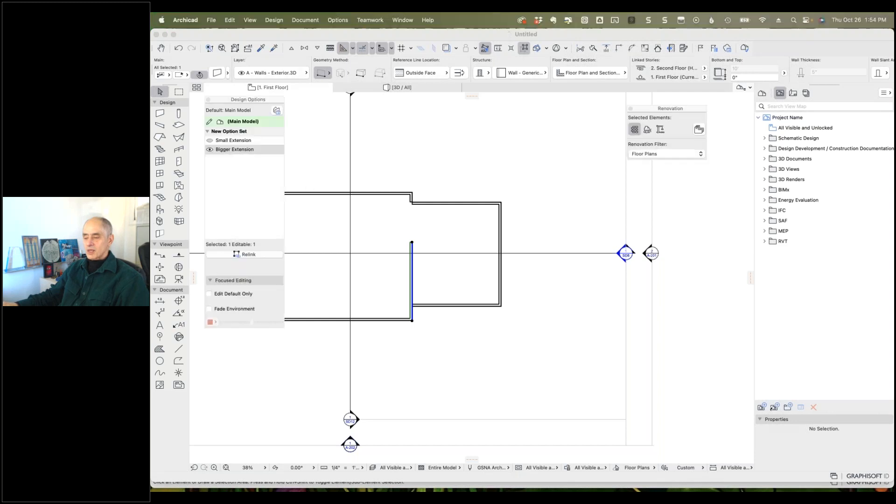
- Relink the three Bigger Extension walls to the Main Model
{"action": "left_click", "coordinate": [307, 188]}
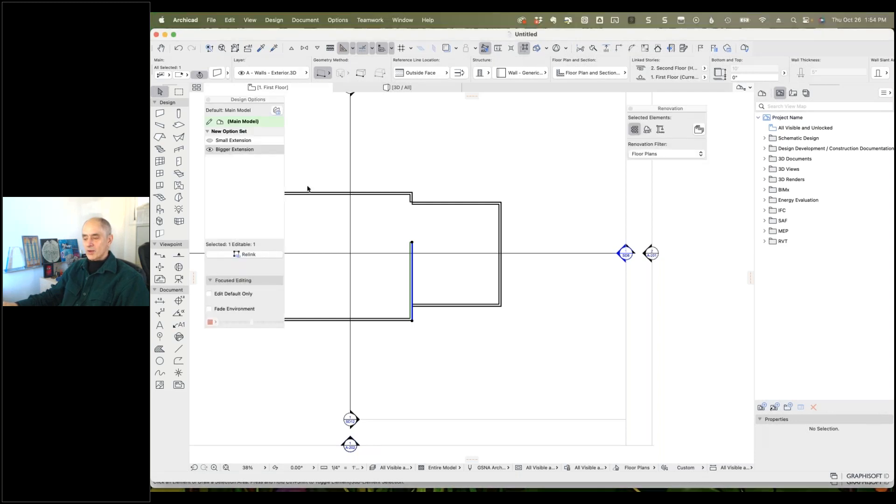
{"action": "left_click", "coordinate": [476, 192]}
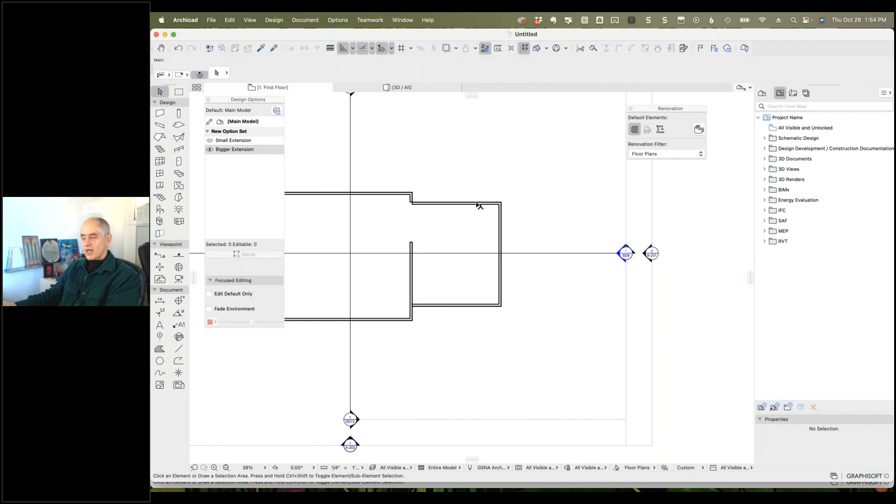
{"action": "left_click", "coordinate": [485, 202]}
{"action": "left_click", "coordinate": [500, 234], "text": "shift"}
{"action": "left_click", "coordinate": [488, 306], "text": "shift"}
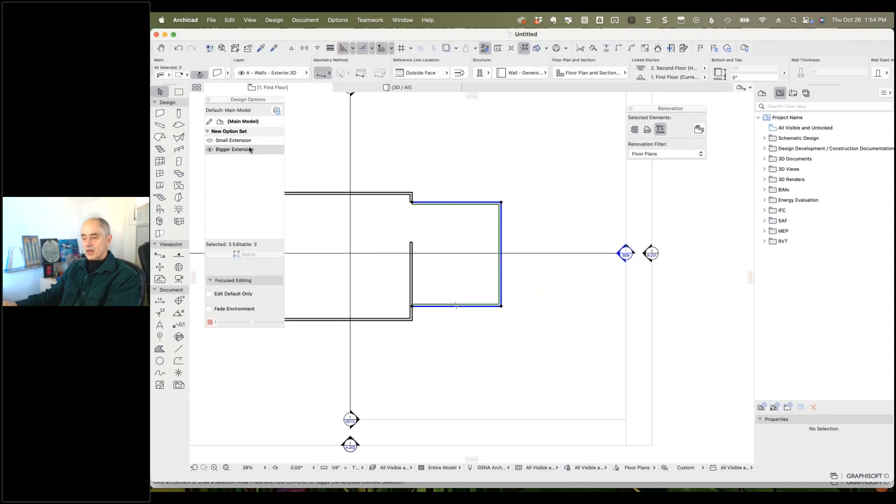
{"action": "left_click", "coordinate": [244, 122]}
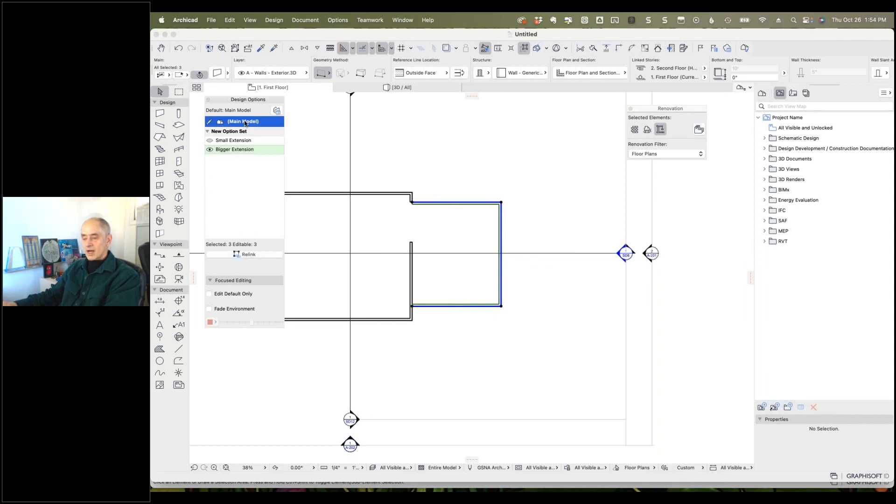
{"action": "left_click", "coordinate": [249, 254]}
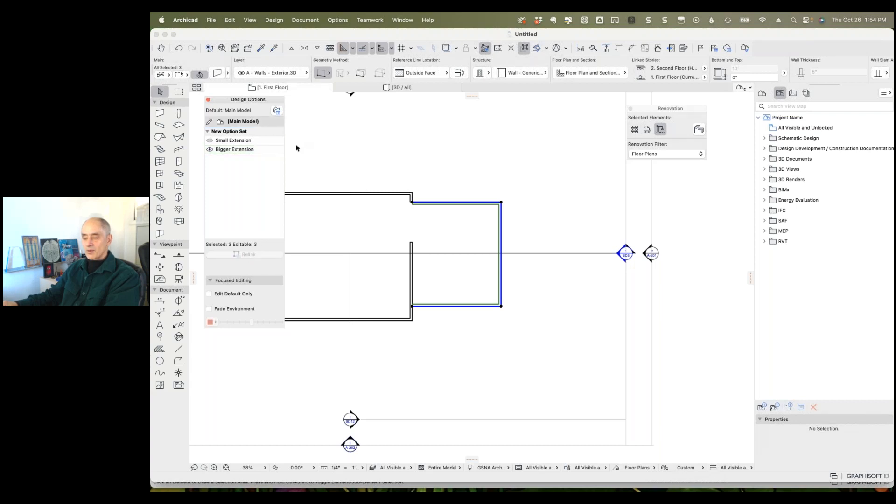
- Alternate between the Small Extension and Bigger Extension options to compare each with the larger extension's walls in the Main Model
{"action": "left_click", "coordinate": [238, 141]}
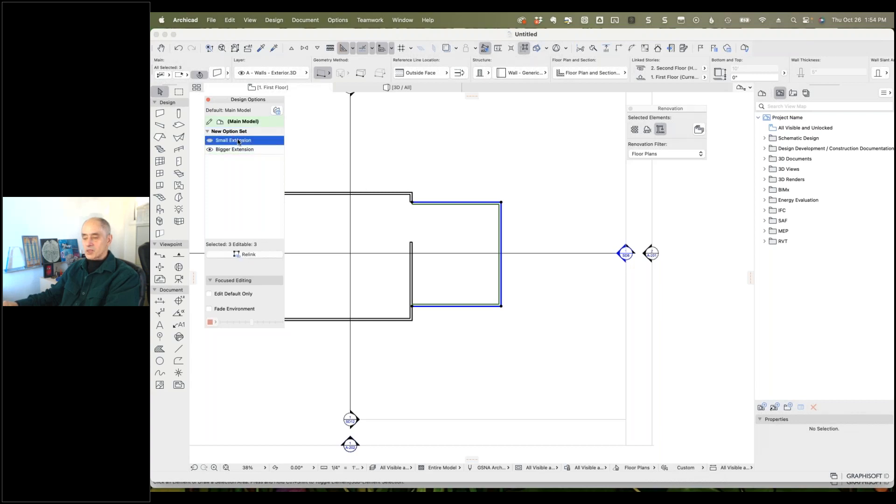
{"action": "left_click", "coordinate": [210, 141]}
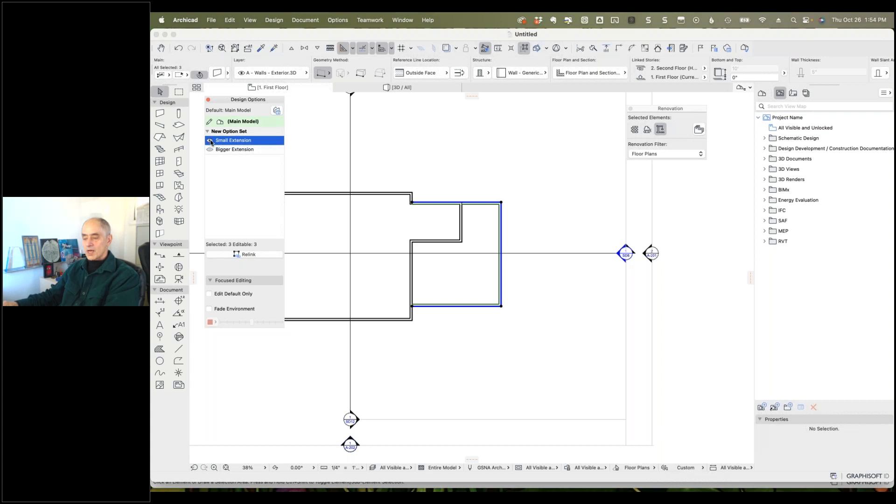
{"action": "left_click", "coordinate": [494, 180]}
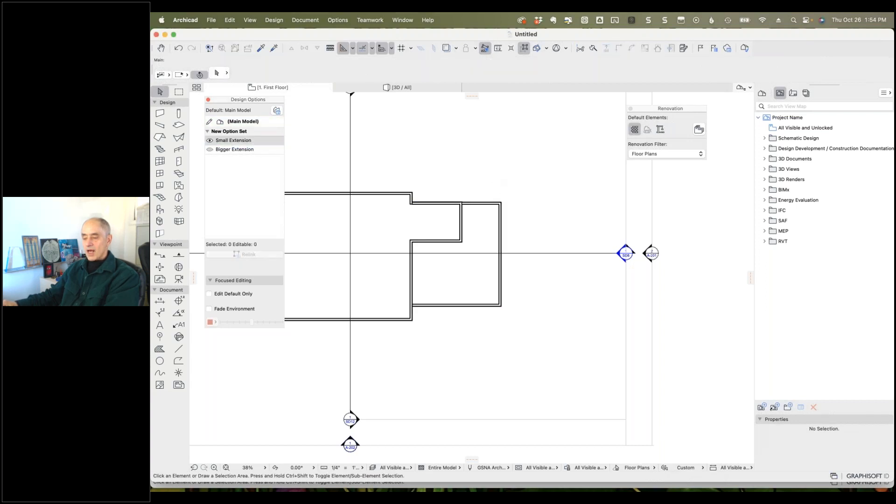
{"action": "left_click", "coordinate": [210, 150]}
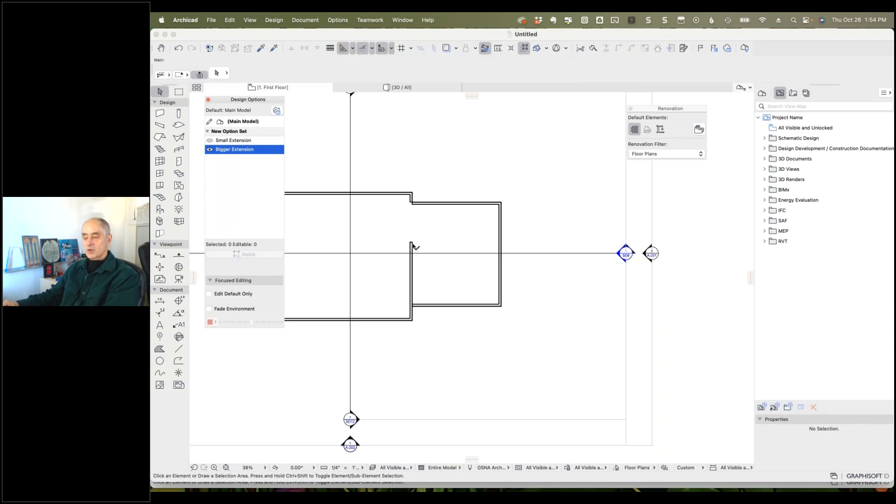
{"action": "left_click", "coordinate": [209, 141]}
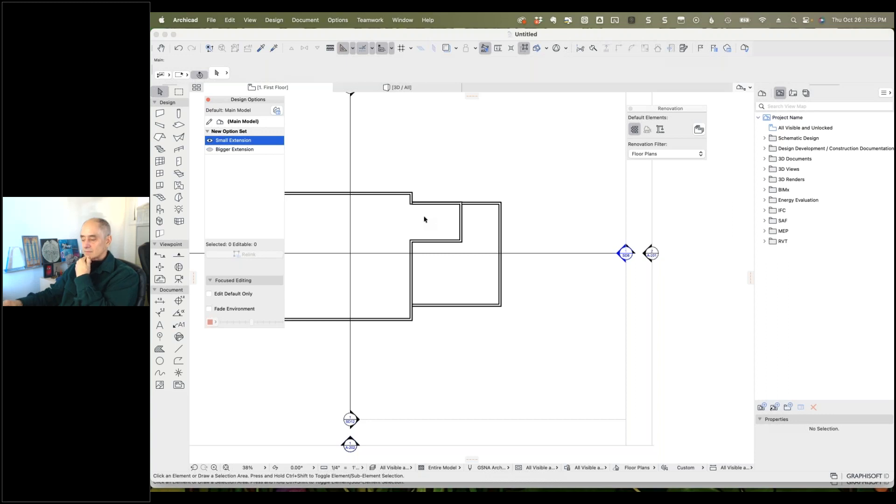
{"action": "key", "text": "XF86AudioLowerVolume"}
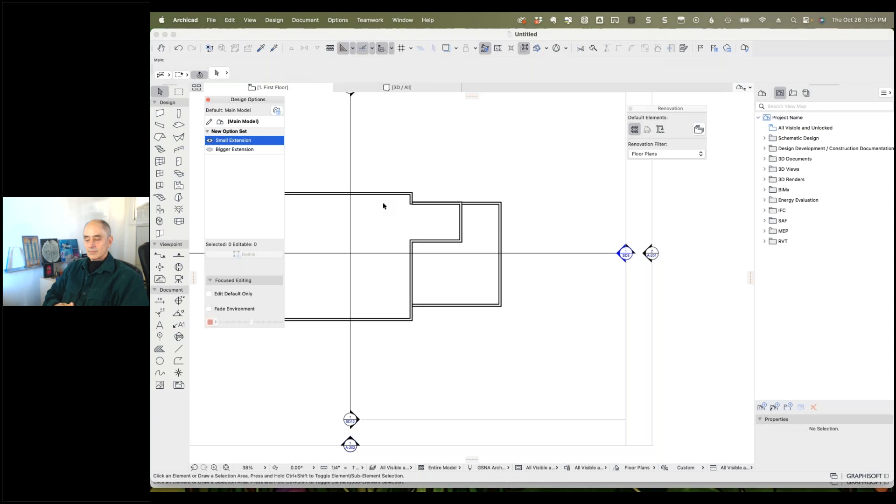
- Examine in the Design Option Manager when Accept & Merge is available for Small Extension and Bigger Extension by switching their visibility, then cancel
{"action": "left_click", "coordinate": [276, 111]}
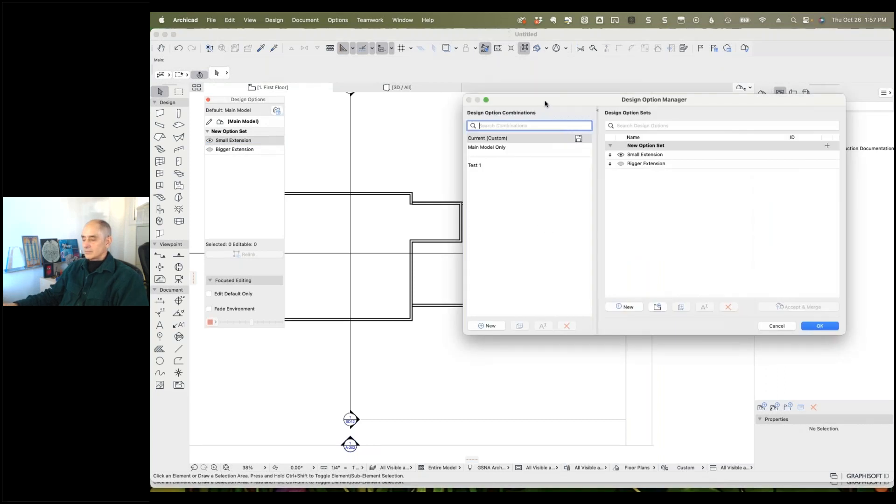
{"action": "left_click_drag", "start_coordinate": [544, 104], "coordinate": [591, 105]}
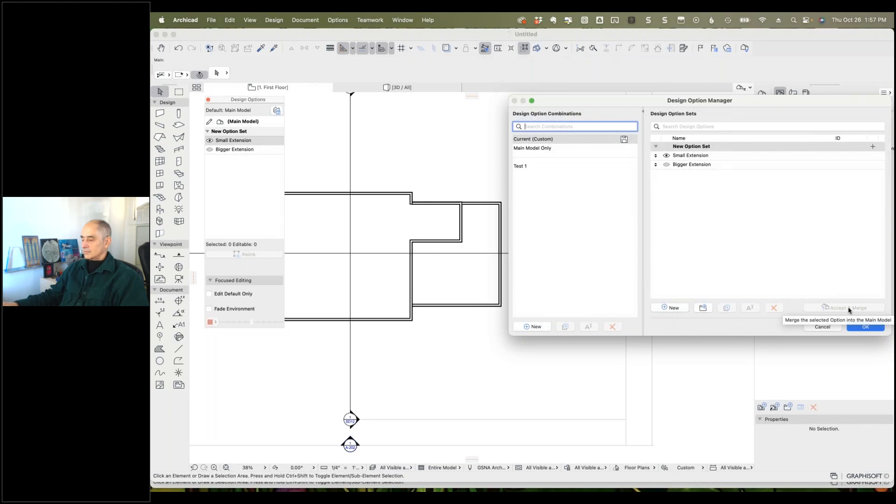
{"action": "left_click", "coordinate": [712, 166]}
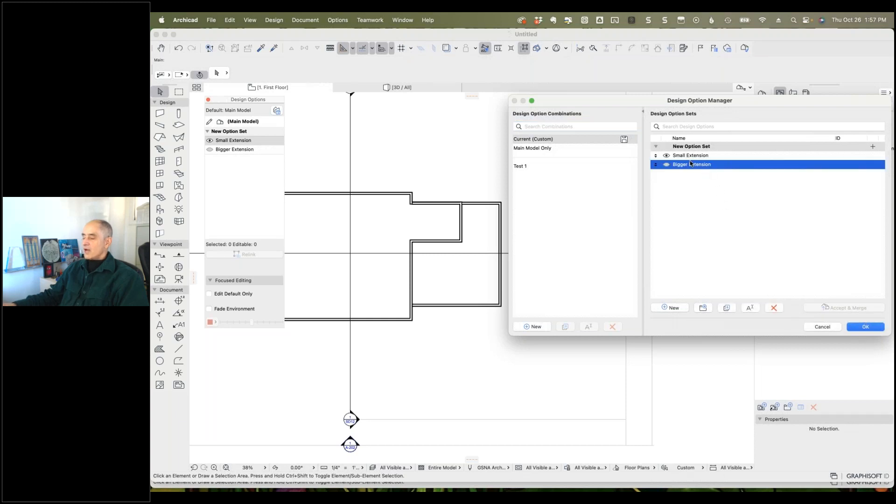
{"action": "left_click", "coordinate": [668, 165]}
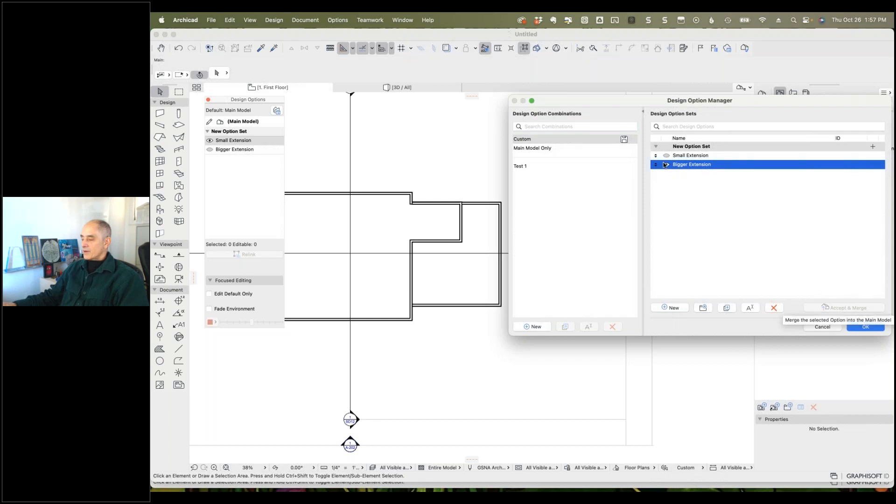
{"action": "left_click", "coordinate": [689, 156]}
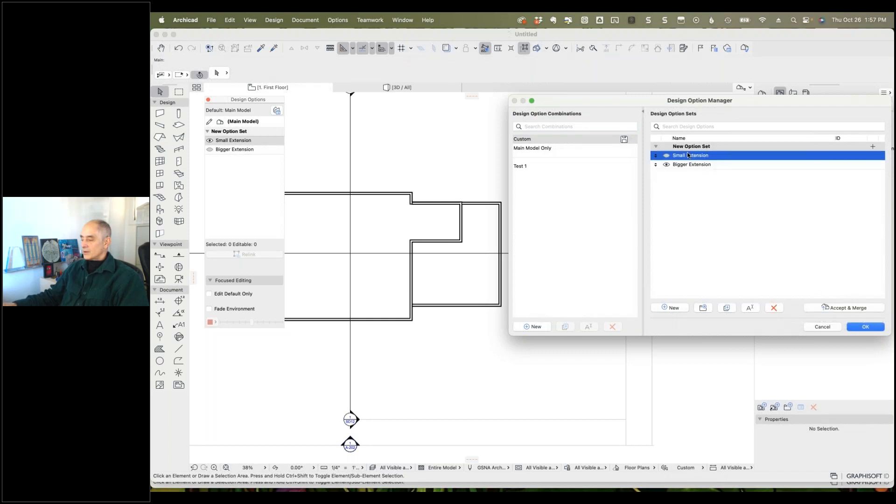
{"action": "left_click", "coordinate": [666, 155]}
{"action": "left_click", "coordinate": [666, 165]}
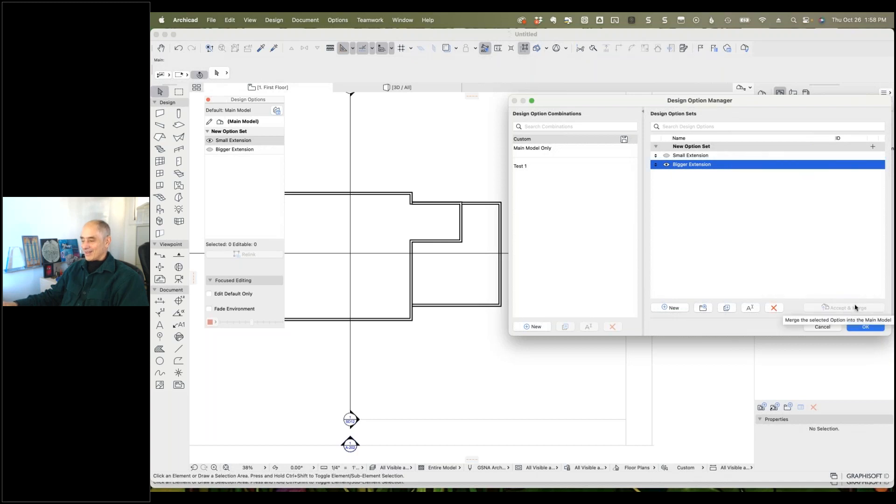
{"action": "left_click", "coordinate": [666, 156]}
{"action": "left_click", "coordinate": [666, 164]}
{"action": "left_click", "coordinate": [666, 155]}
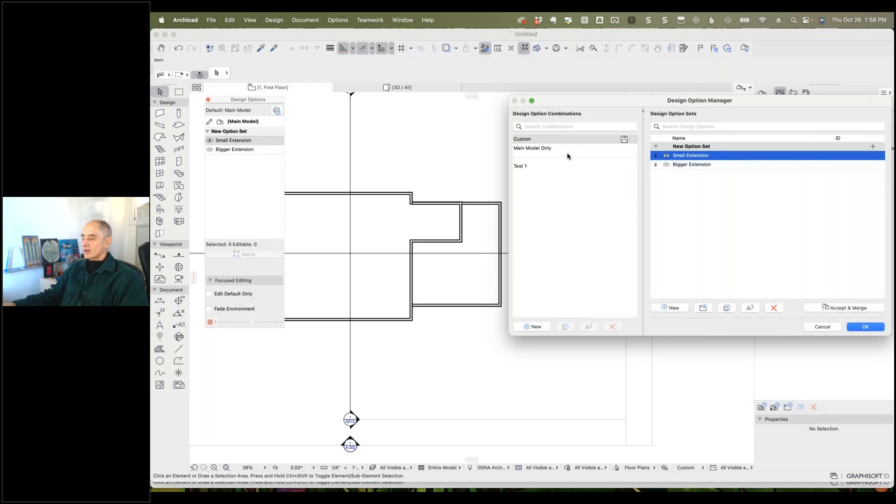
{"action": "left_click", "coordinate": [821, 327]}
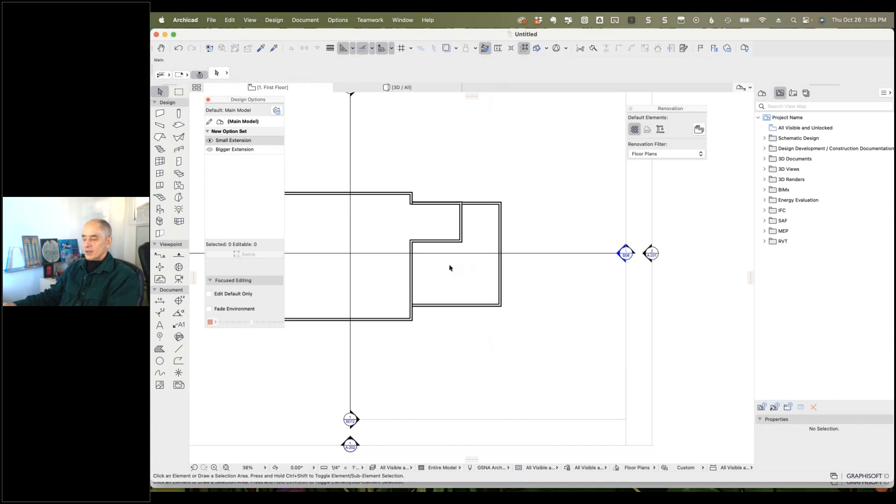
- Undo the recent wall relinking and wall edits until the house's east wall is one full-length wall again
{"action": "left_click", "coordinate": [178, 47]}
{"action": "left_click", "coordinate": [179, 48]}
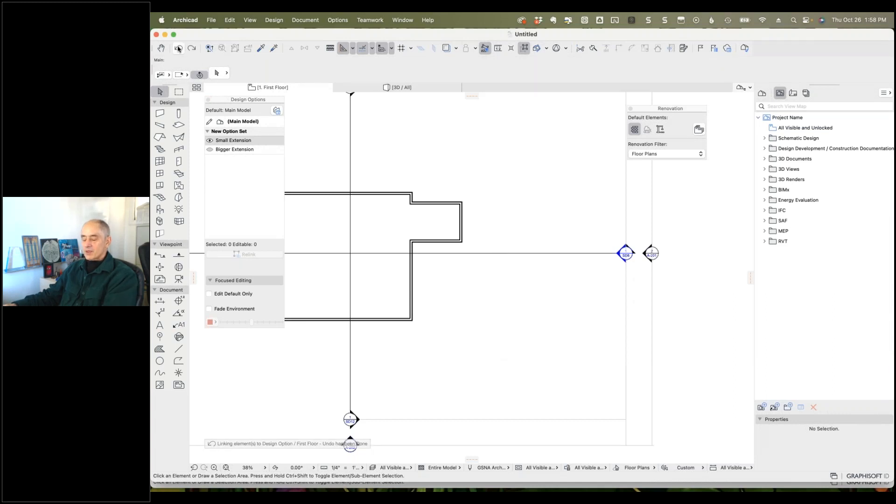
{"action": "left_click", "coordinate": [179, 47]}
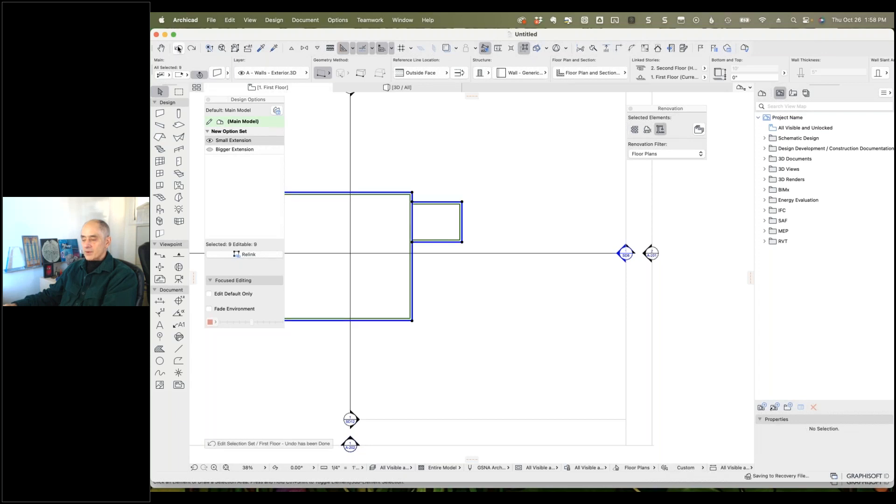
{"action": "left_click", "coordinate": [426, 168]}
{"action": "left_click", "coordinate": [413, 223]}
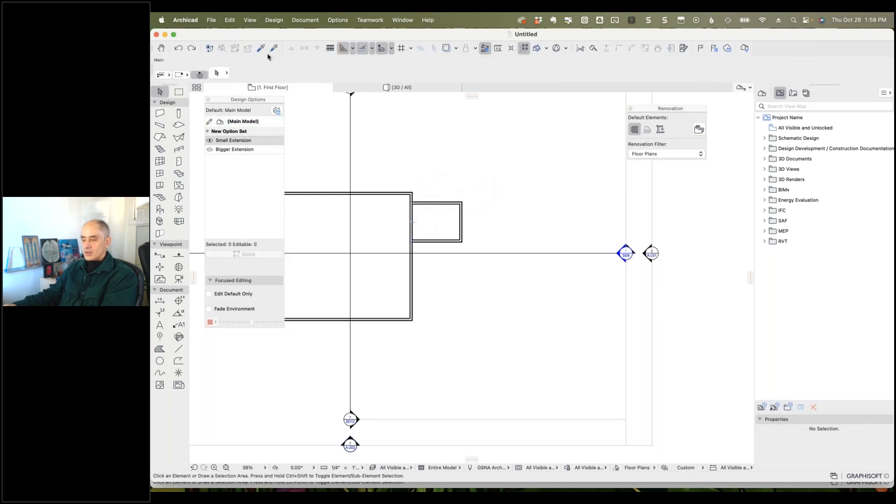
{"action": "left_click", "coordinate": [179, 48]}
{"action": "left_click", "coordinate": [179, 48]}
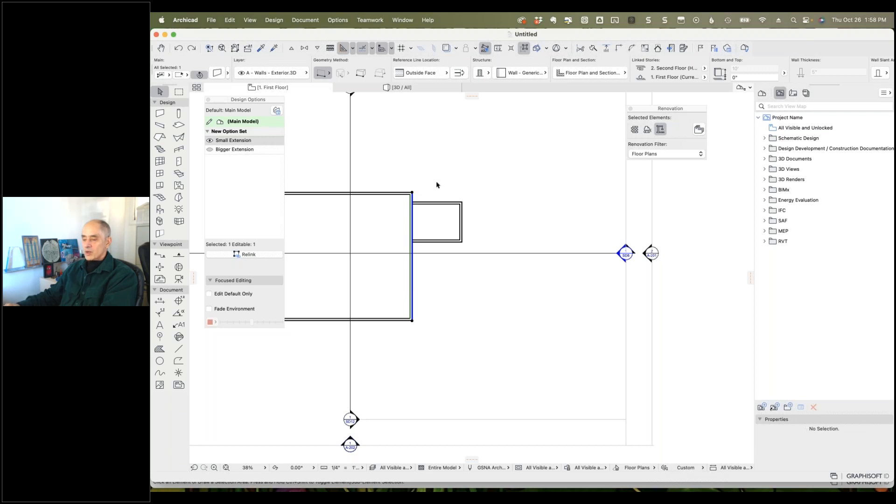
- Hide and show the Small Extension option to compare the plan with and without it against the full east wall
{"action": "left_click", "coordinate": [212, 141]}
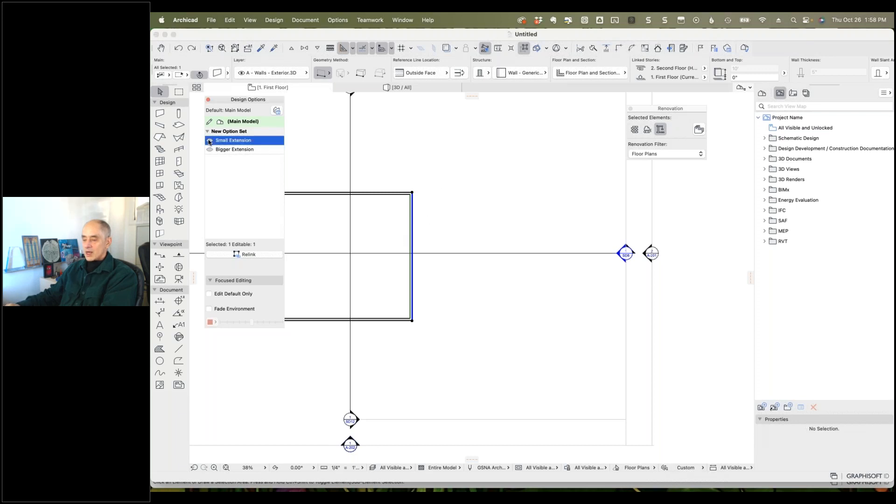
{"action": "key", "text": "Escape"}
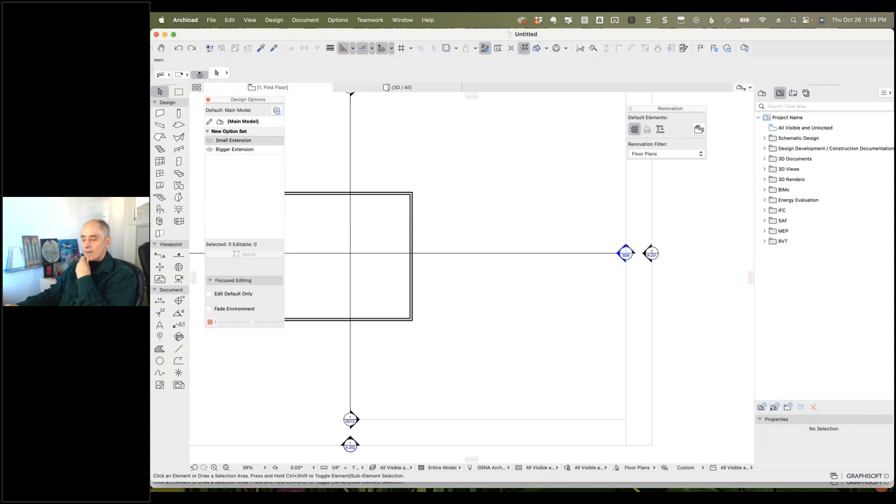
{"action": "left_click", "coordinate": [210, 141]}
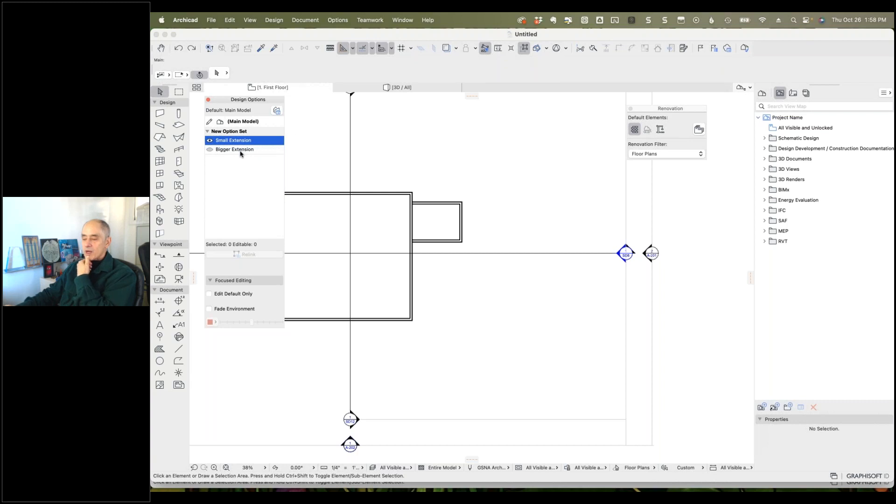
- Add a design option named "Original Context" to New Option Set in the Design Option Manager
{"action": "left_click", "coordinate": [276, 110]}
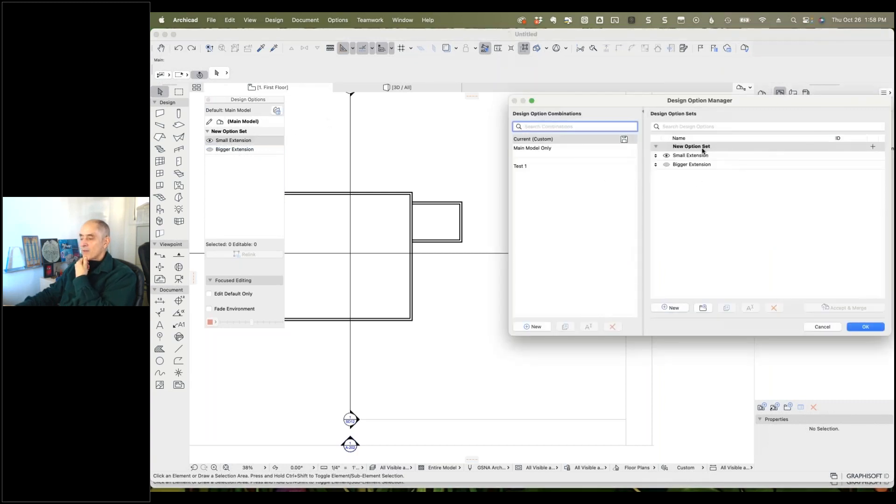
{"action": "left_click", "coordinate": [674, 308]}
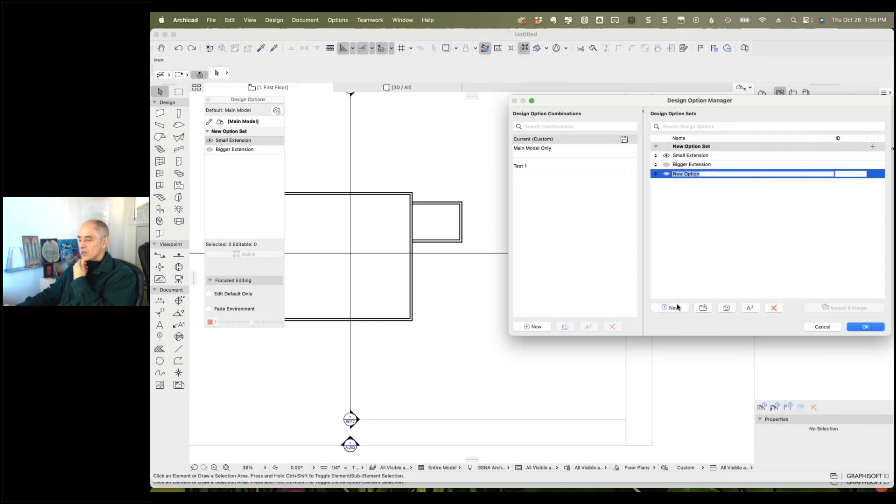
{"action": "type", "text": "Original"}
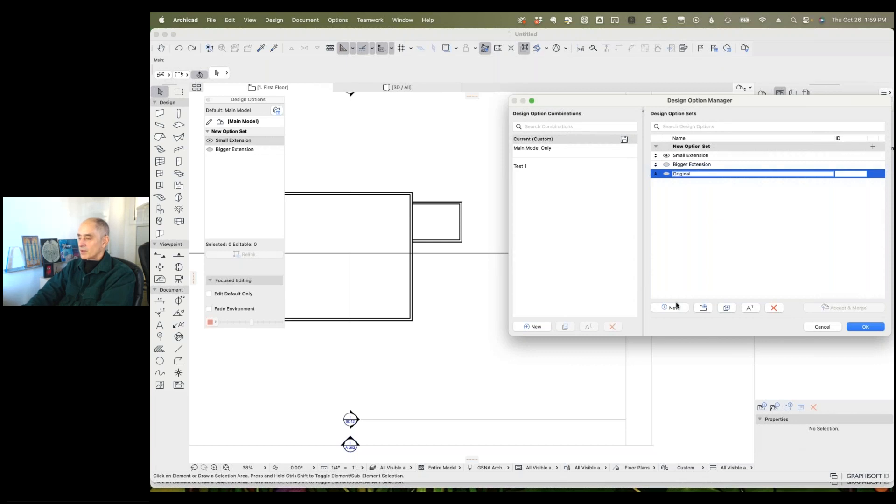
{"action": "type", "text": " Context"}
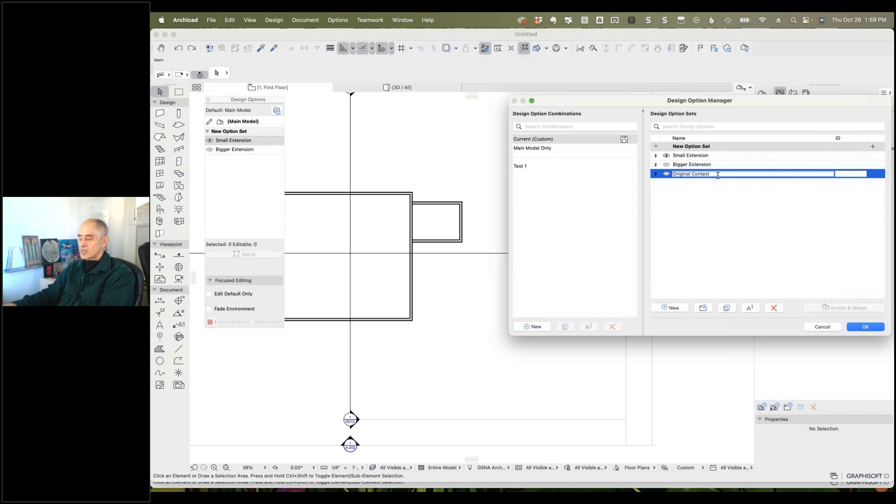
{"action": "left_click", "coordinate": [863, 326]}
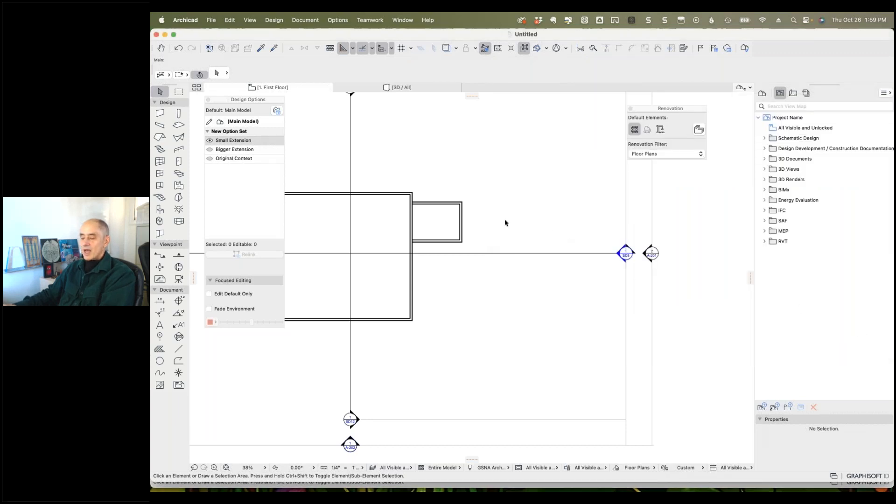
- With Original Context shown, relink the full east wall to that option, and switch to Small Extension to check the plan
{"action": "left_click", "coordinate": [209, 159]}
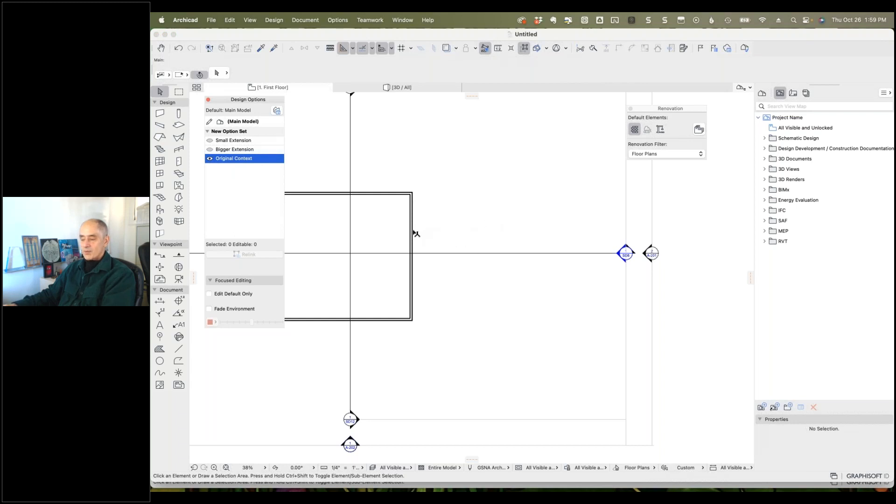
{"action": "left_click", "coordinate": [414, 233]}
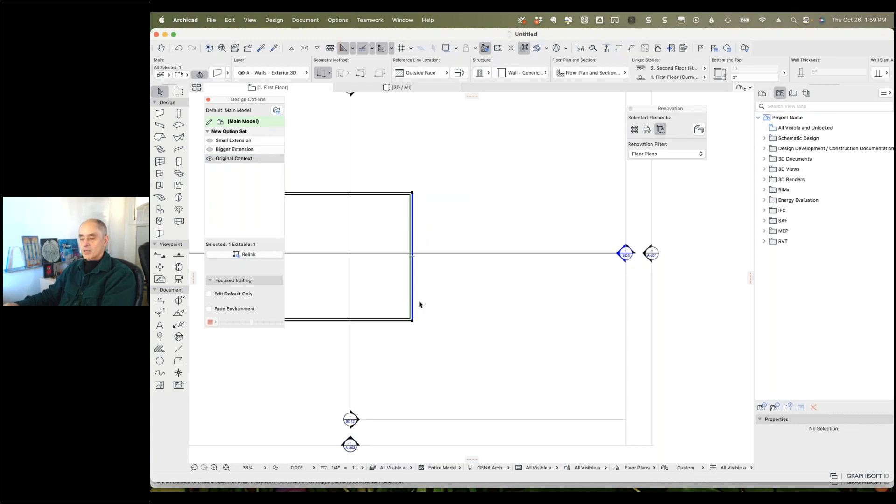
{"action": "left_click", "coordinate": [246, 255]}
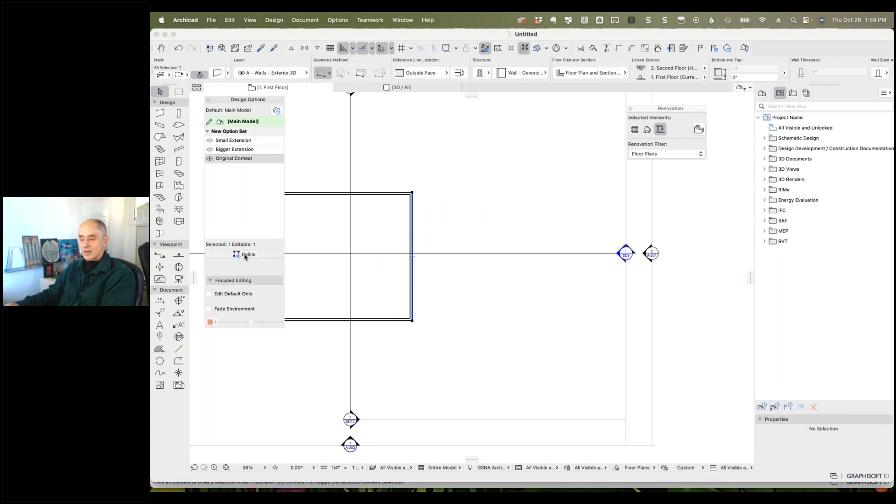
{"action": "left_click", "coordinate": [210, 143]}
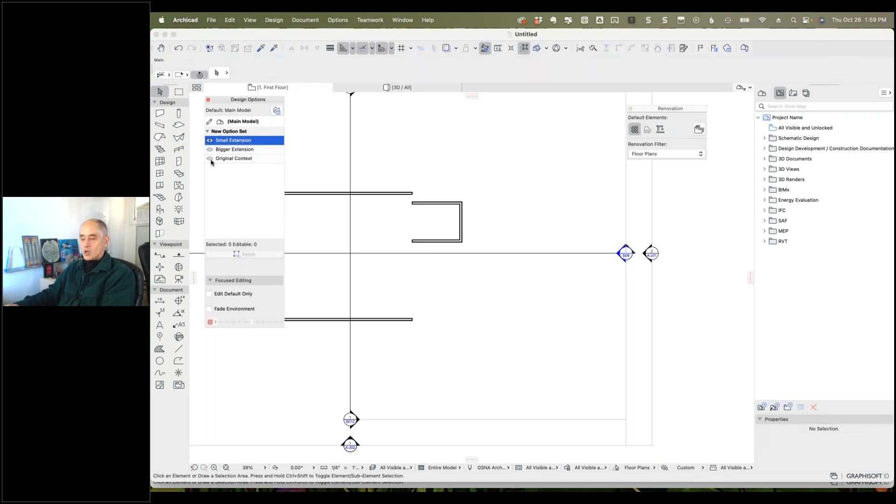
- Try to copy the Original Context east wall and paste it while Small Extension is shown, and cancel the placement
{"action": "left_click", "coordinate": [210, 159]}
{"action": "left_click", "coordinate": [413, 272]}
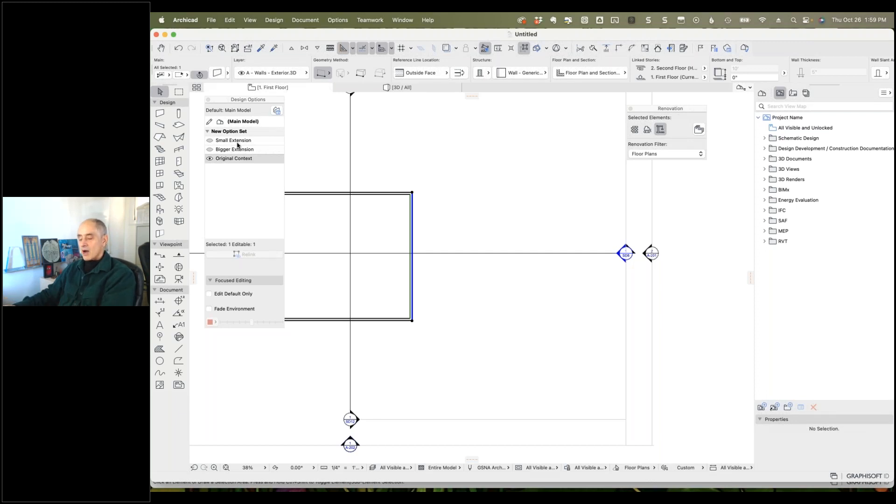
{"action": "left_click", "coordinate": [210, 141]}
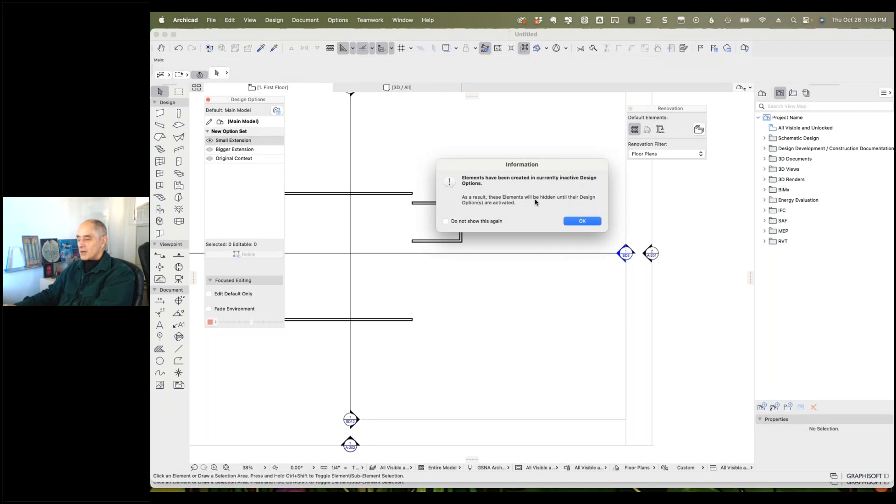
{"action": "left_click", "coordinate": [576, 222]}
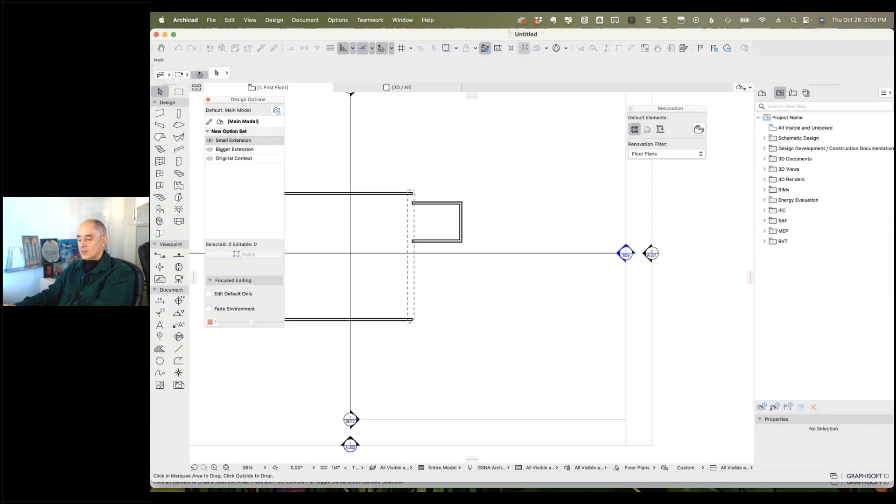
{"action": "key", "text": "Escape"}
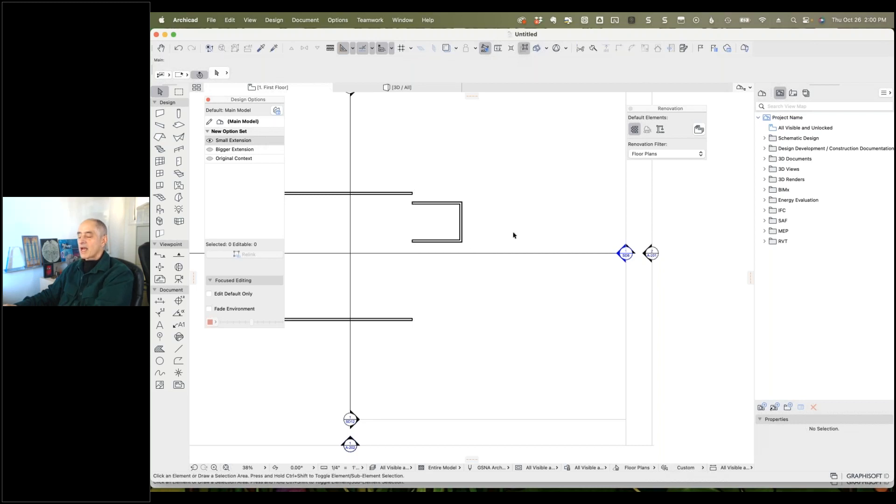
- Show Original Context and select the east wall to check its design option, and hide Original Context to view the Main Model alone
{"action": "left_click", "coordinate": [213, 159]}
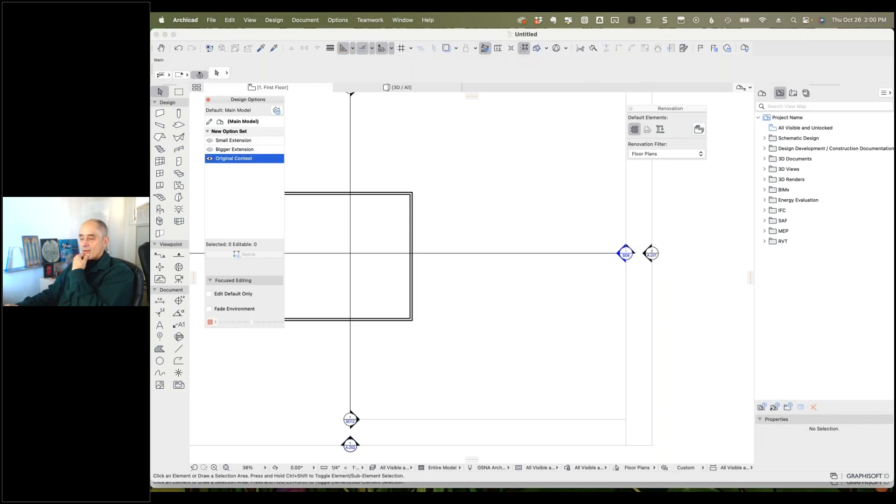
{"action": "left_click", "coordinate": [413, 204]}
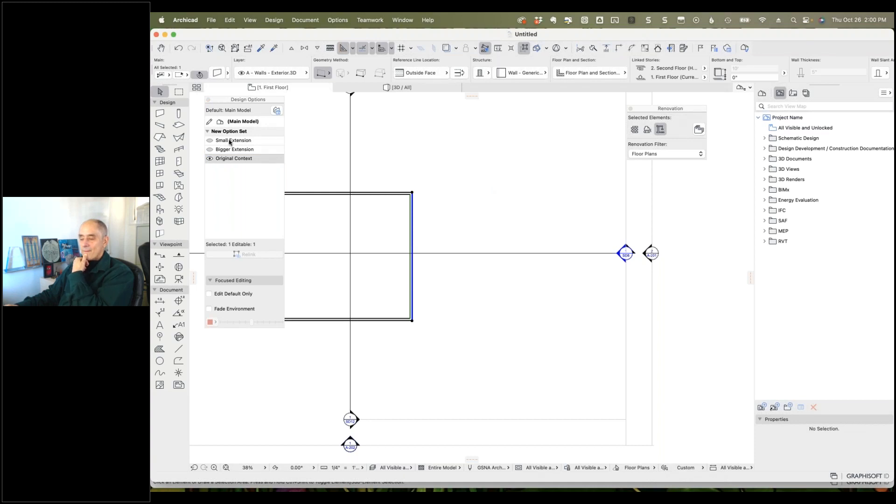
{"action": "left_click", "coordinate": [230, 141]}
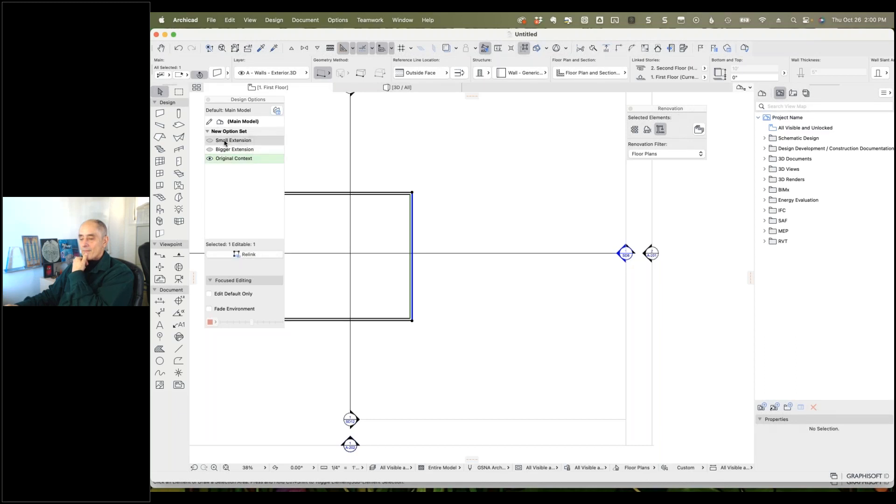
{"action": "left_click", "coordinate": [241, 123]}
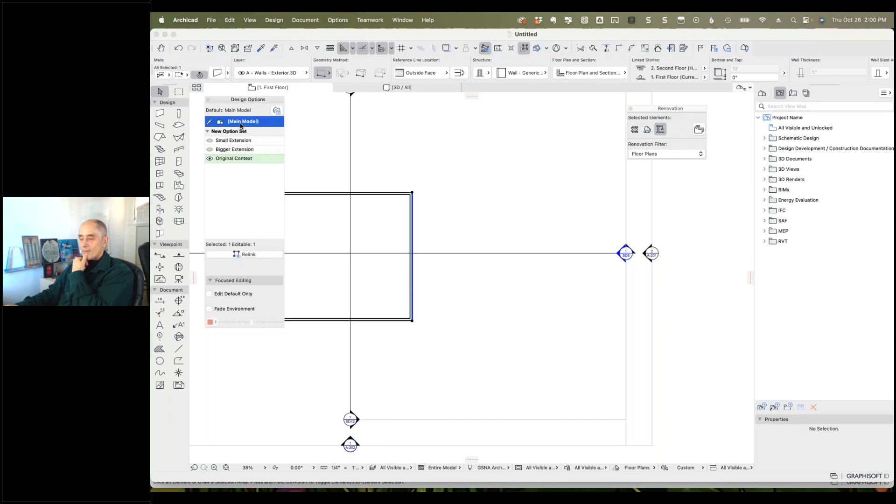
{"action": "left_click", "coordinate": [420, 154]}
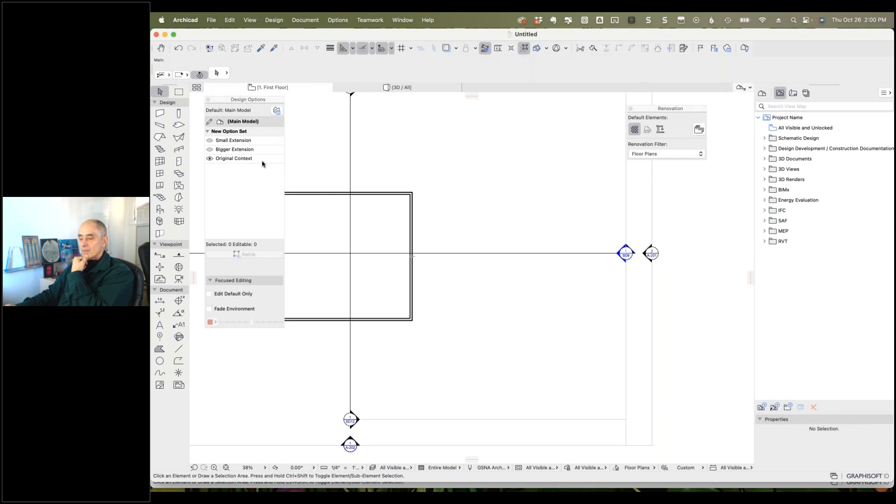
{"action": "left_click", "coordinate": [209, 159]}
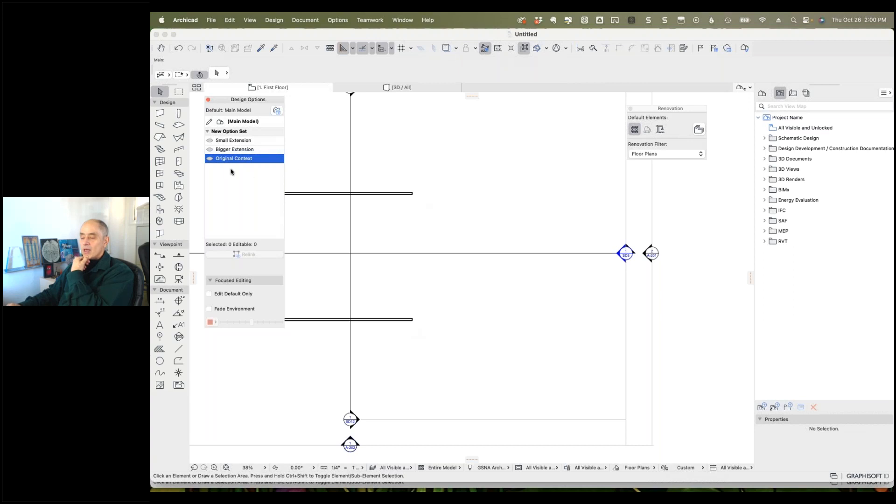
- Show the Original Context option, copy its right end wall 20' outward, and relink the copy to the Main Model
{"action": "left_click", "coordinate": [209, 159]}
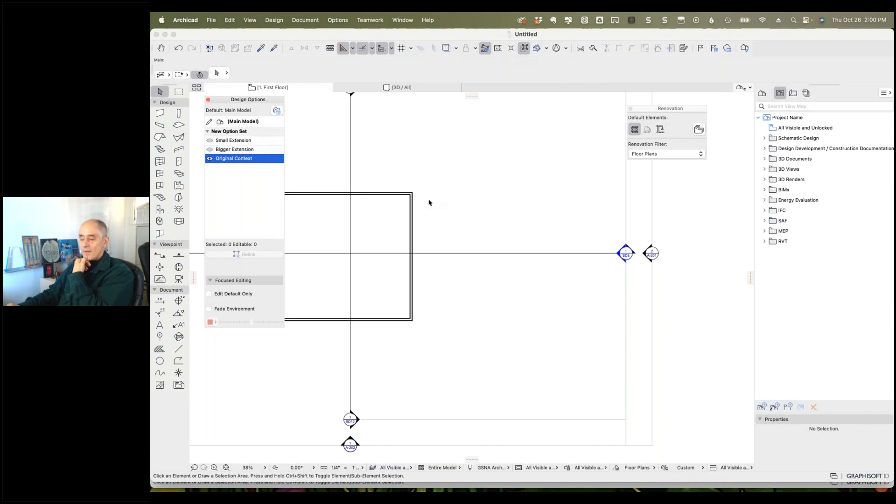
{"action": "left_click", "coordinate": [411, 255]}
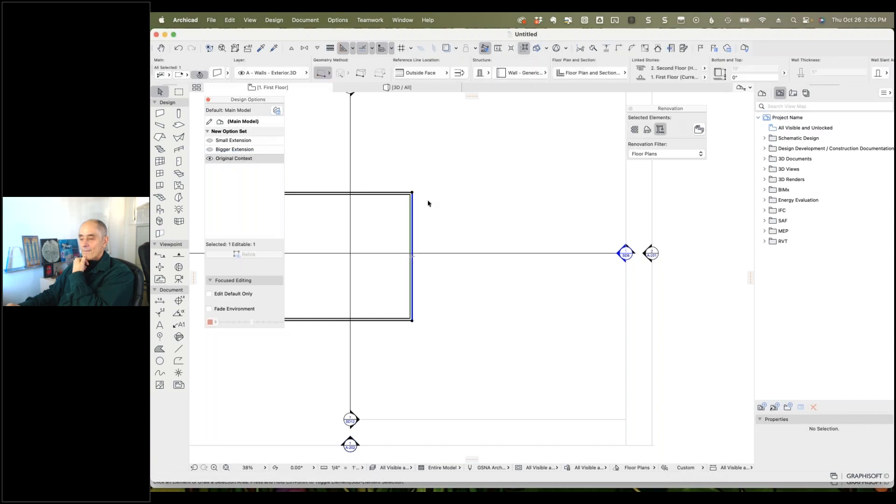
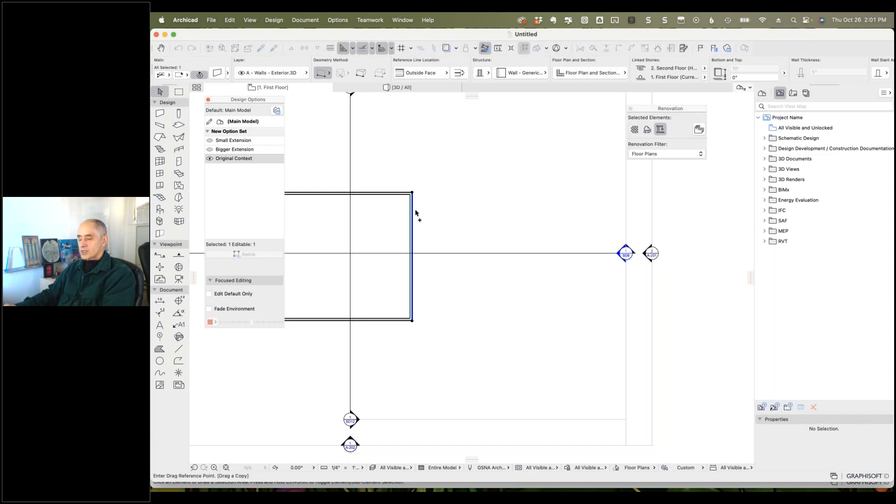
{"action": "left_click_drag", "start_coordinate": [413, 210], "coordinate": [501, 213], "text": "alt"}
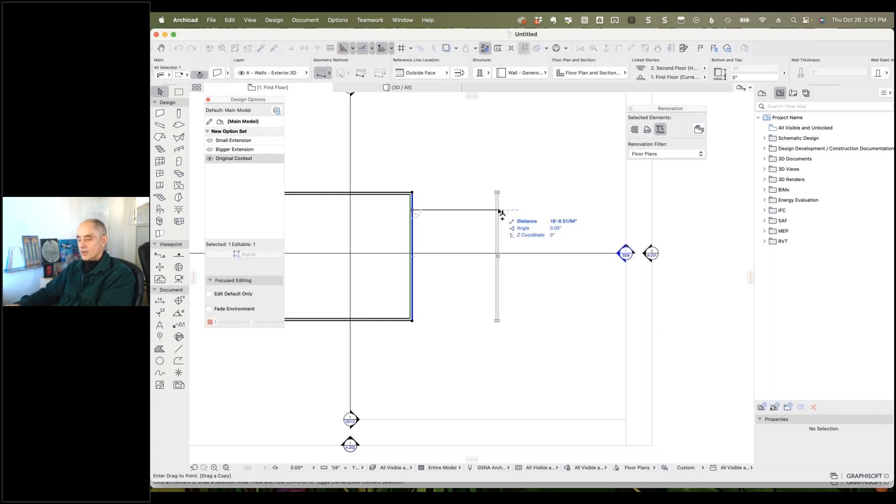
{"action": "type", "text": "20"}
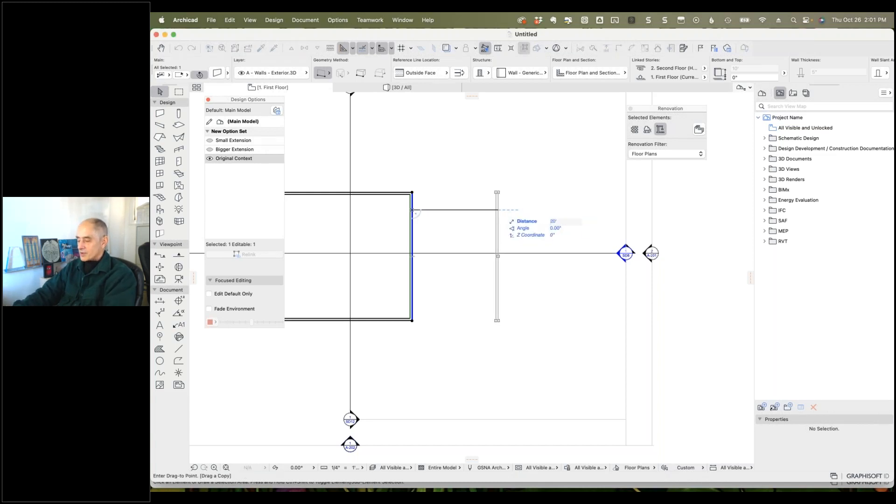
{"action": "key", "text": "Return"}
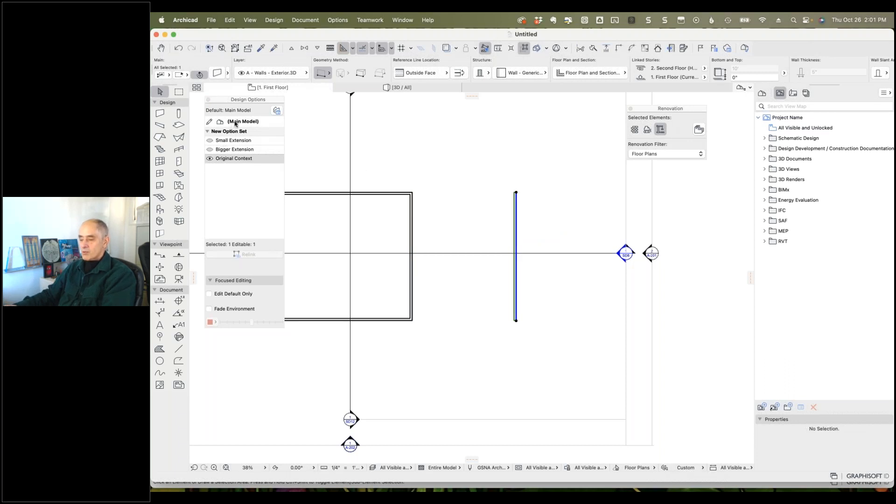
{"action": "left_click", "coordinate": [235, 123]}
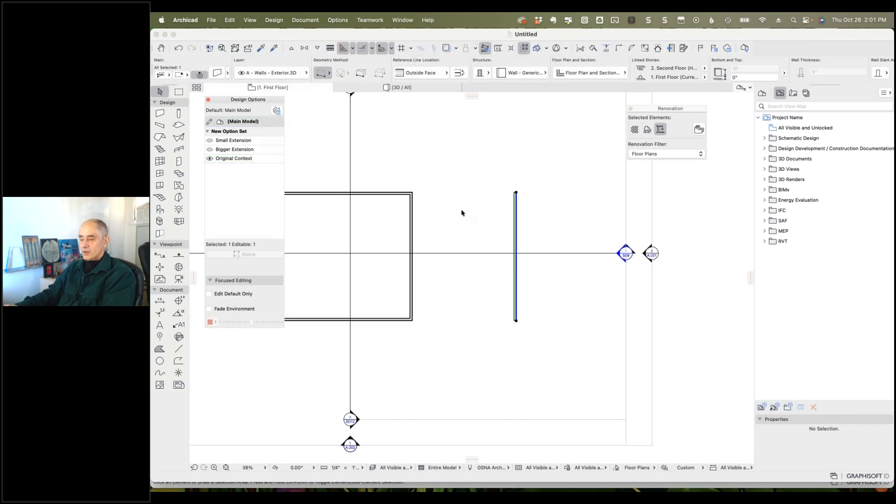
- Show the Small Extension option and move the copied wall by its upper end to the open corner of the house
{"action": "left_click", "coordinate": [210, 141]}
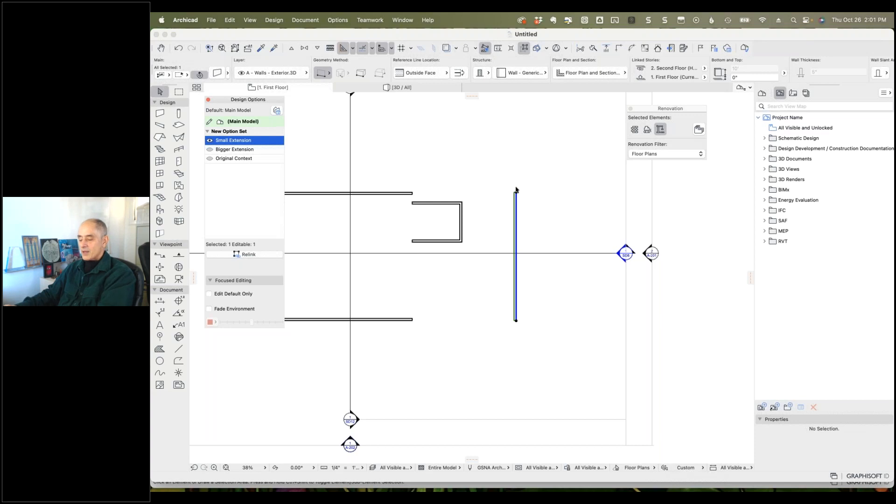
{"action": "key", "text": "super+d"}
{"action": "left_click", "coordinate": [516, 192]}
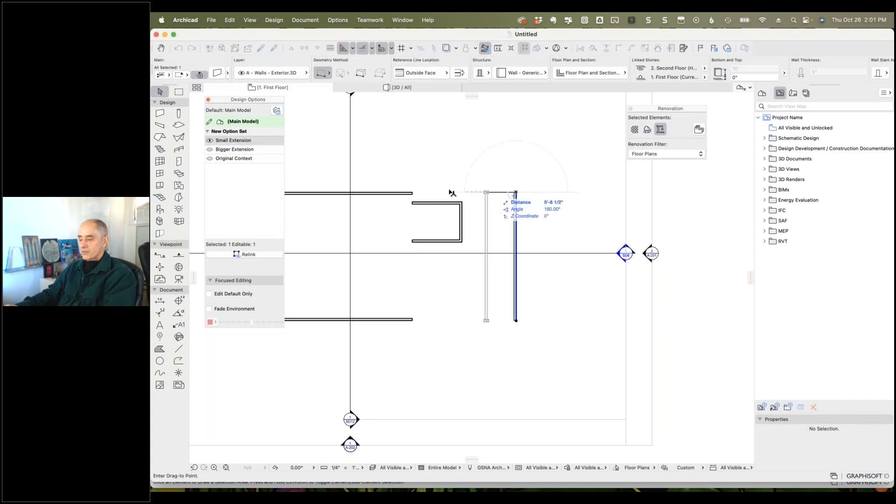
{"action": "left_click", "coordinate": [412, 192]}
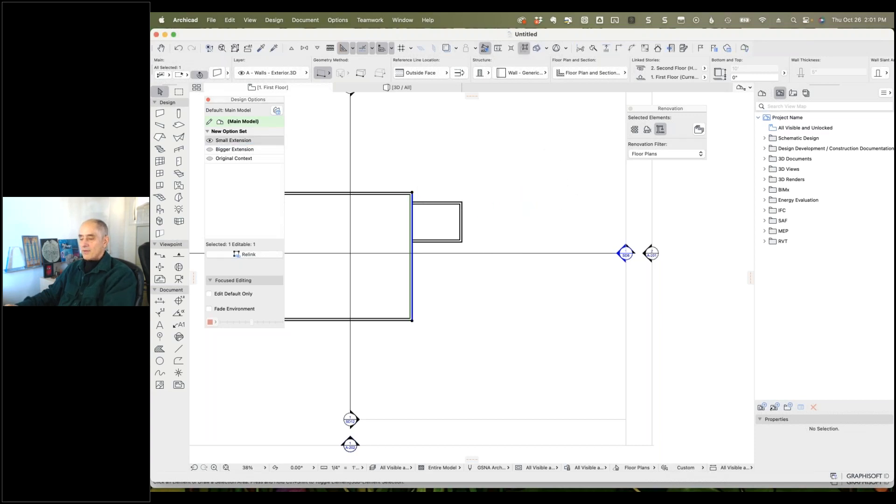
- Relink the moved end wall to the Small Extension option and deselect it
{"action": "left_click", "coordinate": [235, 140]}
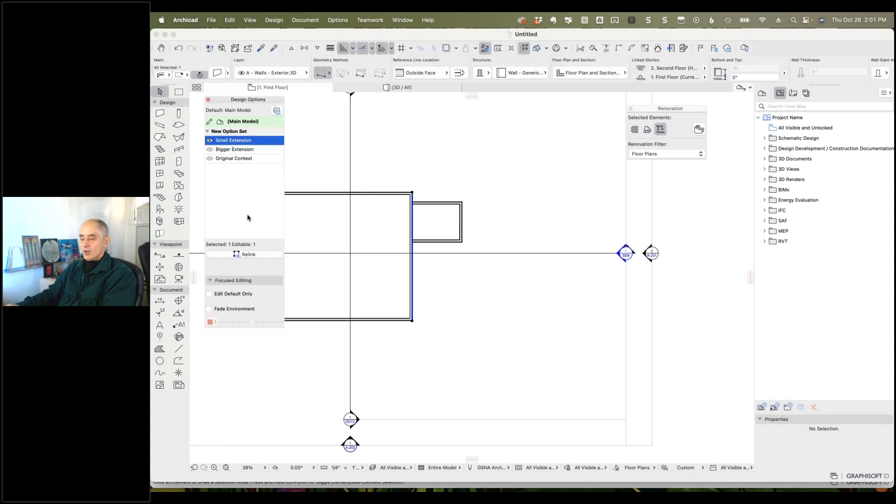
{"action": "left_click", "coordinate": [249, 254]}
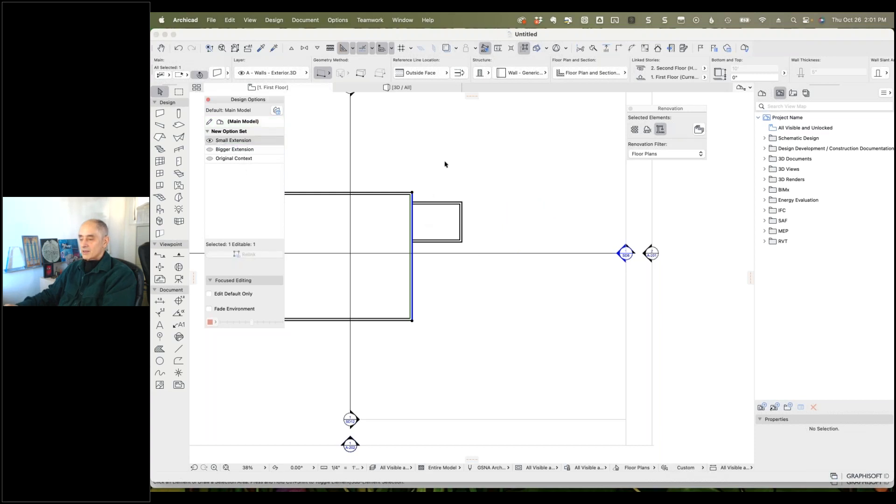
{"action": "left_click", "coordinate": [491, 170]}
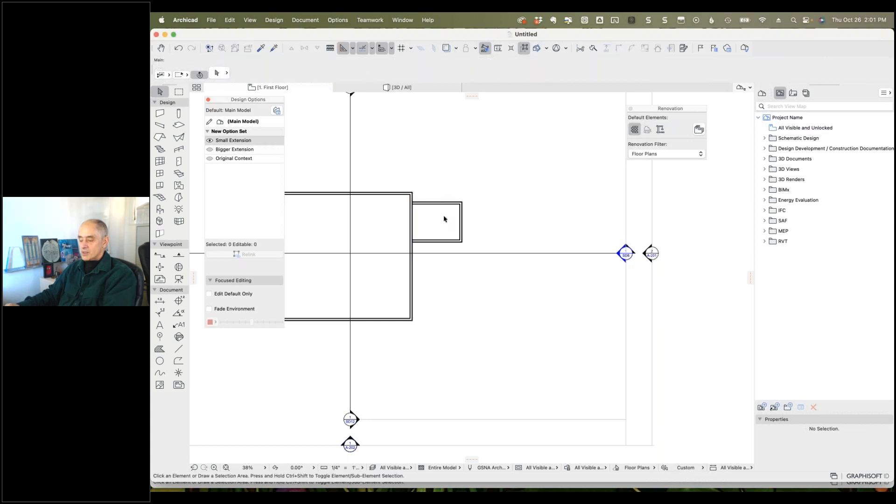
- Trim away the end wall segment between the small extension's side walls and check the option link of the remaining pieces
{"action": "left_click", "coordinate": [413, 221], "text": "super"}
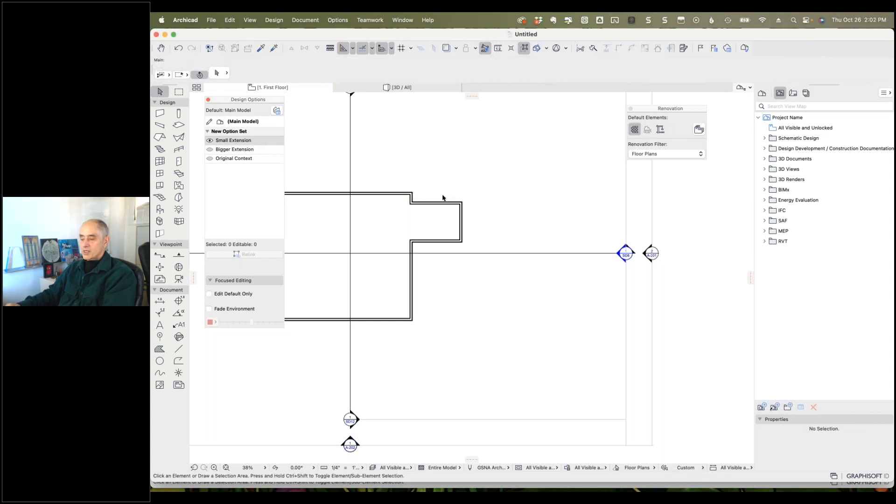
{"action": "left_click", "coordinate": [412, 198]}
{"action": "left_click", "coordinate": [412, 279], "text": "shift"}
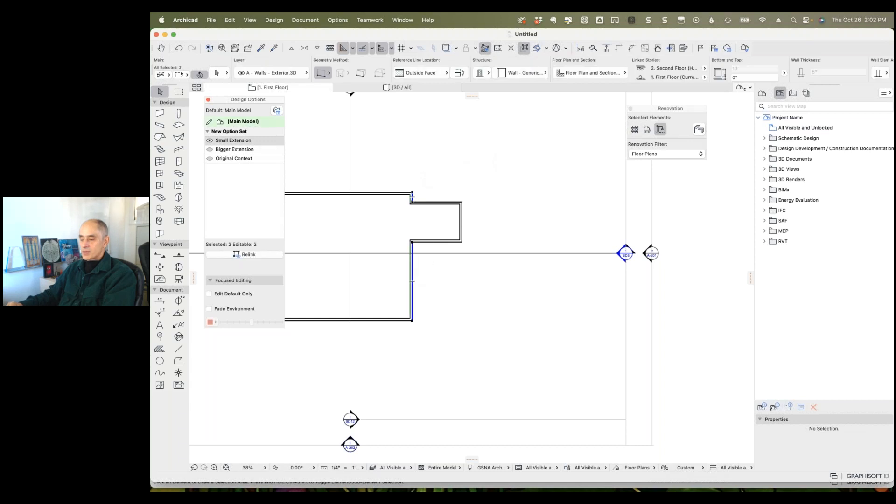
{"action": "key", "text": "Escape"}
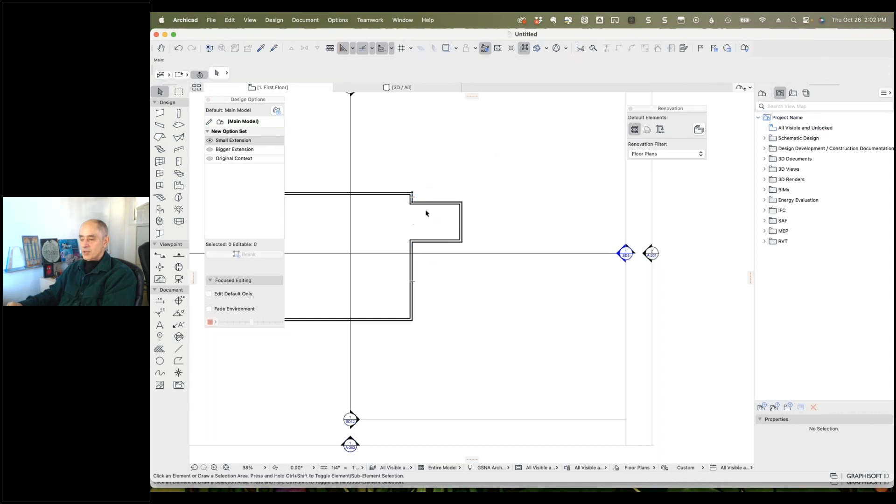
- Examine the Original Context, Small Extension and Bigger Extension options to check which option each wall piece belongs to
{"action": "left_click", "coordinate": [209, 160]}
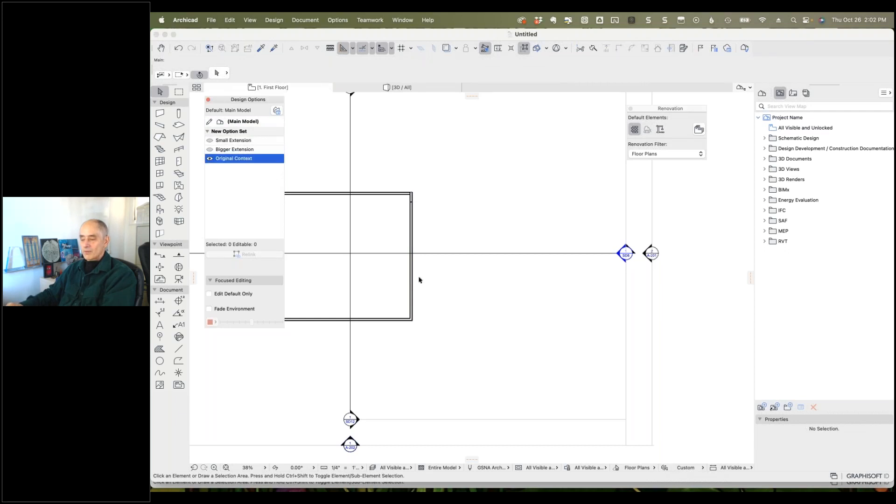
{"action": "left_click", "coordinate": [209, 141]}
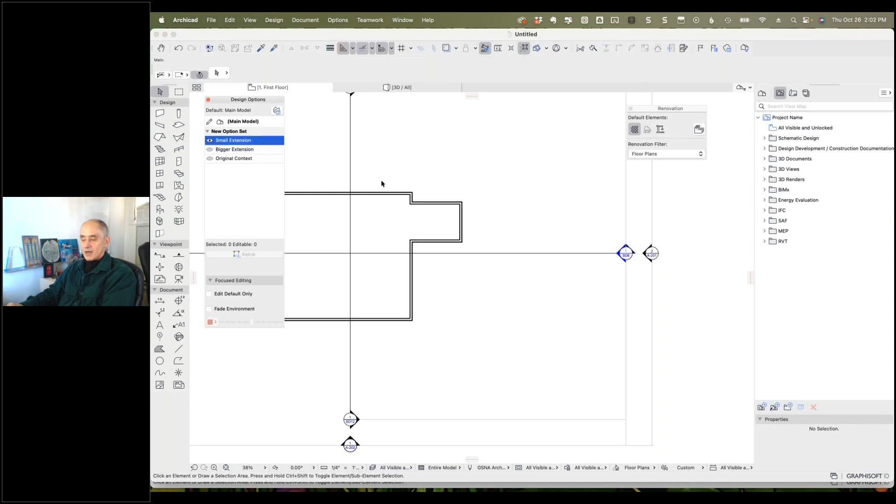
{"action": "left_click", "coordinate": [411, 270]}
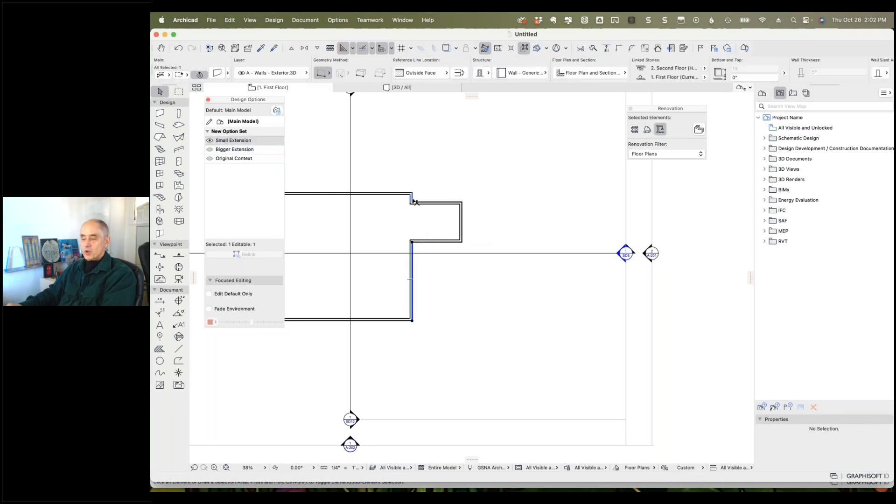
{"action": "left_click", "coordinate": [426, 202]}
{"action": "left_click", "coordinate": [462, 221]}
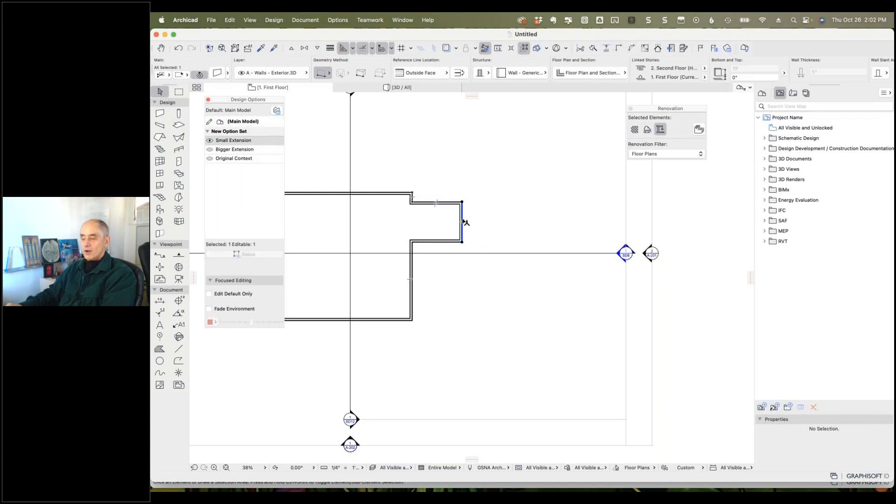
{"action": "left_click", "coordinate": [452, 265]}
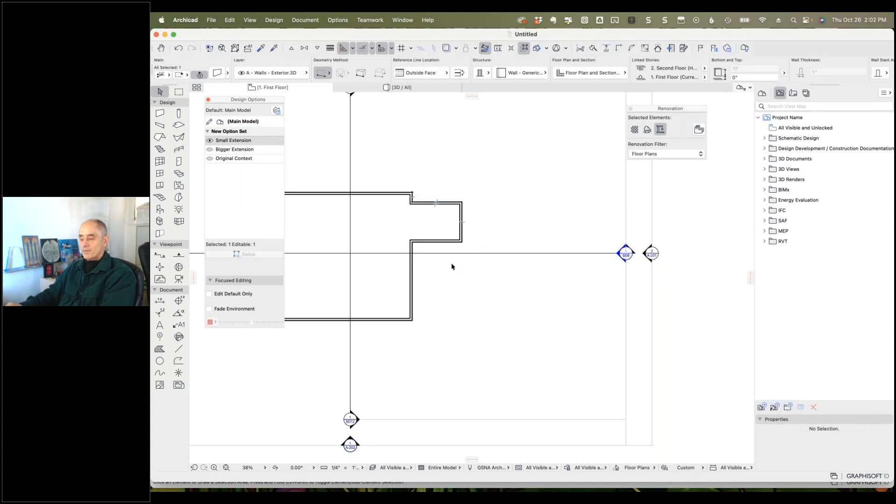
{"action": "left_click", "coordinate": [210, 151]}
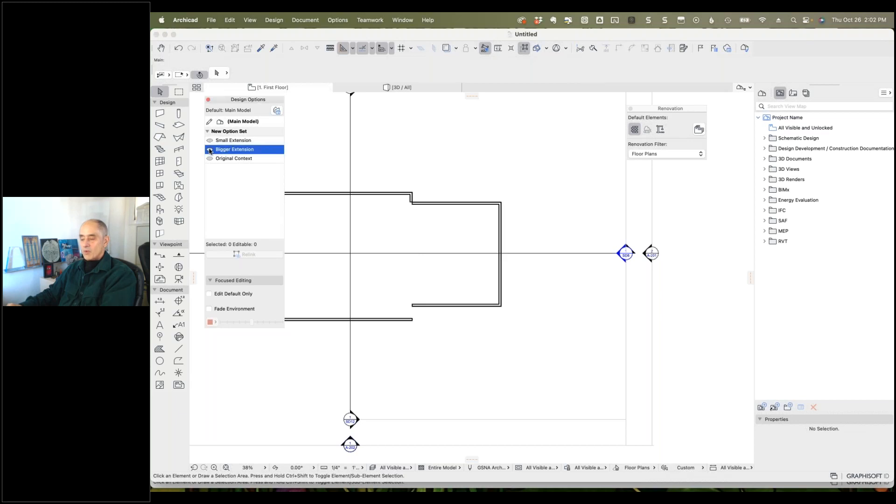
{"action": "left_click", "coordinate": [412, 197]}
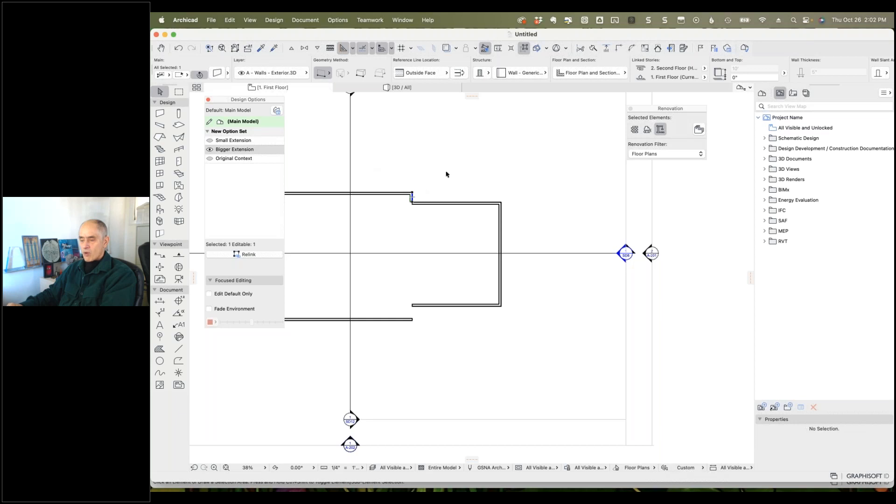
{"action": "key", "text": "Escape"}
- Show the Small Extension option and relink the short wall stub above the extension to it
{"action": "left_click", "coordinate": [210, 141]}
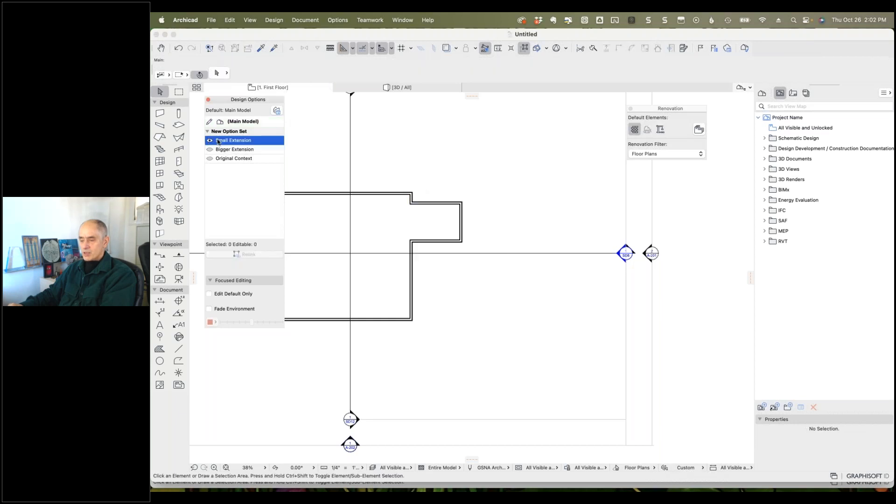
{"action": "left_click", "coordinate": [413, 197]}
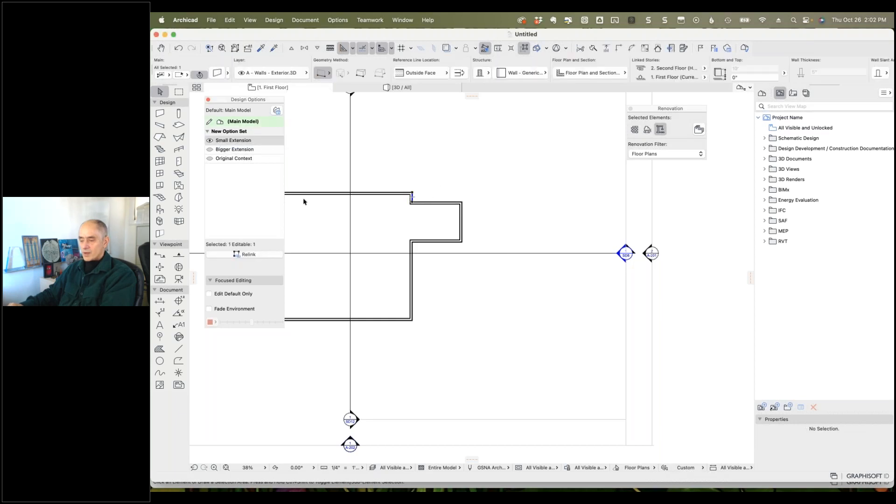
{"action": "left_click", "coordinate": [425, 170]}
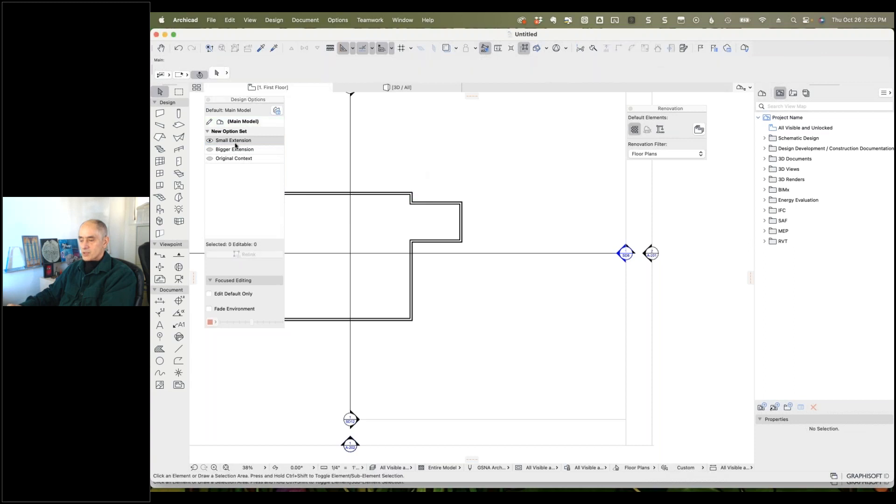
- Check the Bigger Extension option, show Original Context, and copy its right end wall 20' outward
{"action": "left_click", "coordinate": [215, 150]}
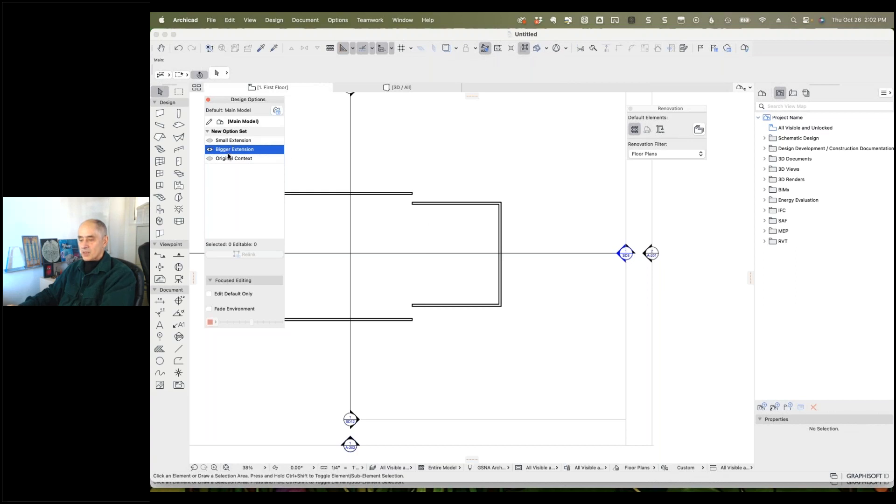
{"action": "left_click", "coordinate": [210, 159]}
{"action": "left_click", "coordinate": [414, 211]}
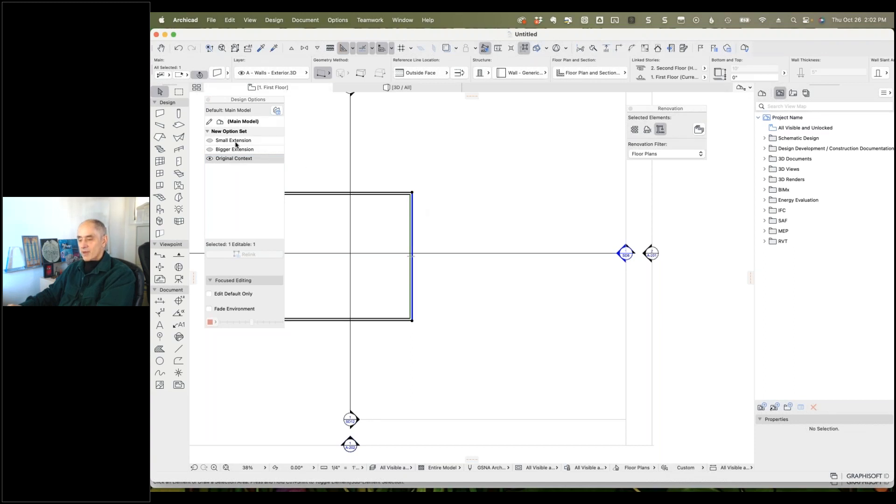
{"action": "key", "text": "super+d"}
{"action": "left_click", "coordinate": [412, 209]}
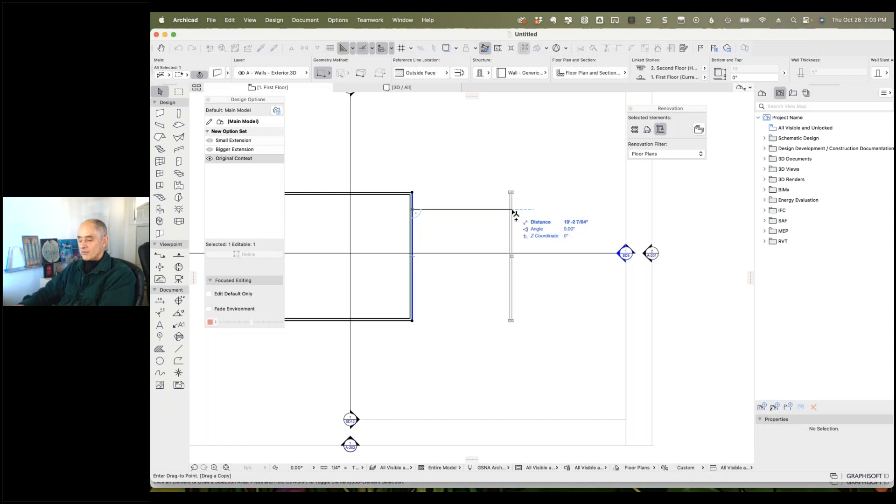
{"action": "type", "text": "20"}
{"action": "key", "text": "Return"}
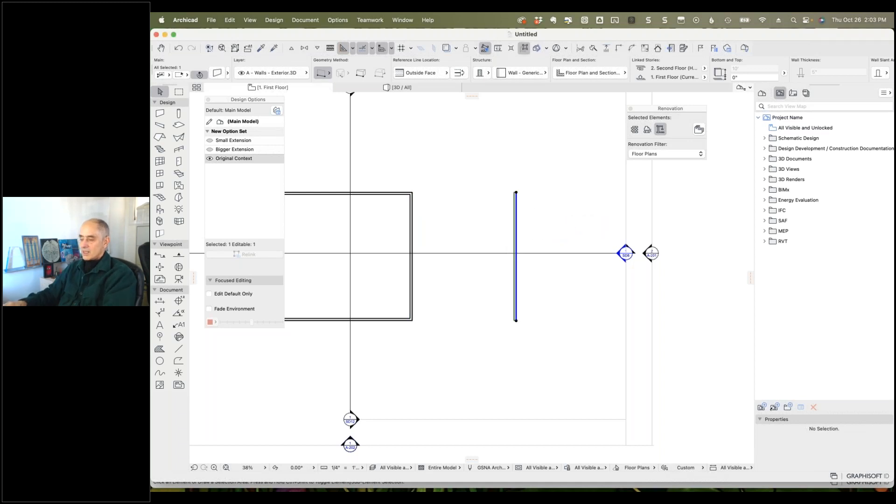
- Relink the new copy of the end wall to the Main Model
{"action": "key", "text": "super+apostrophe"}
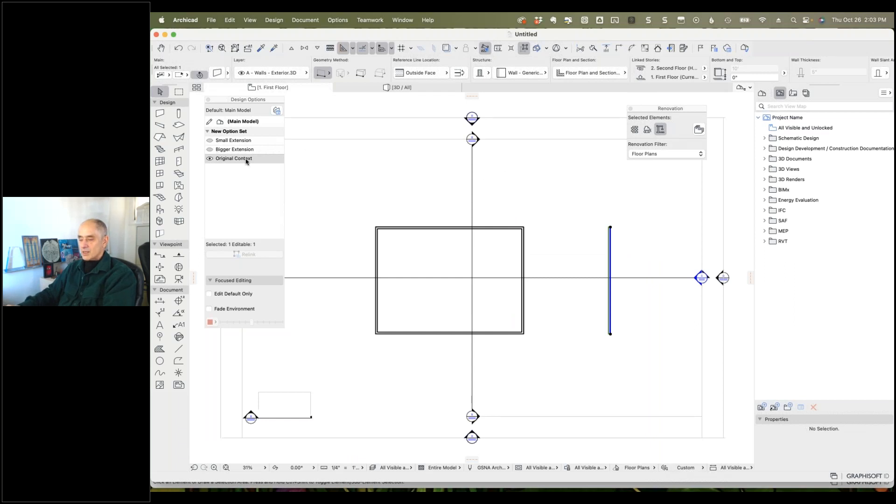
{"action": "left_click", "coordinate": [246, 121]}
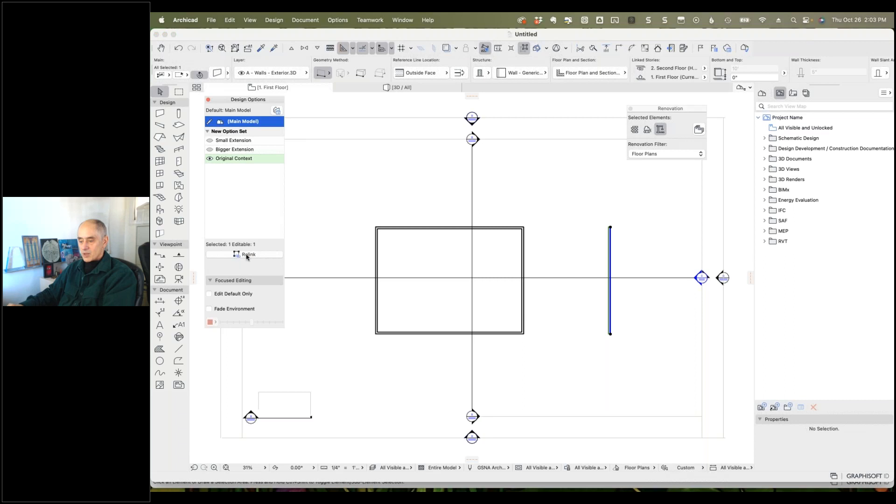
{"action": "left_click", "coordinate": [246, 254]}
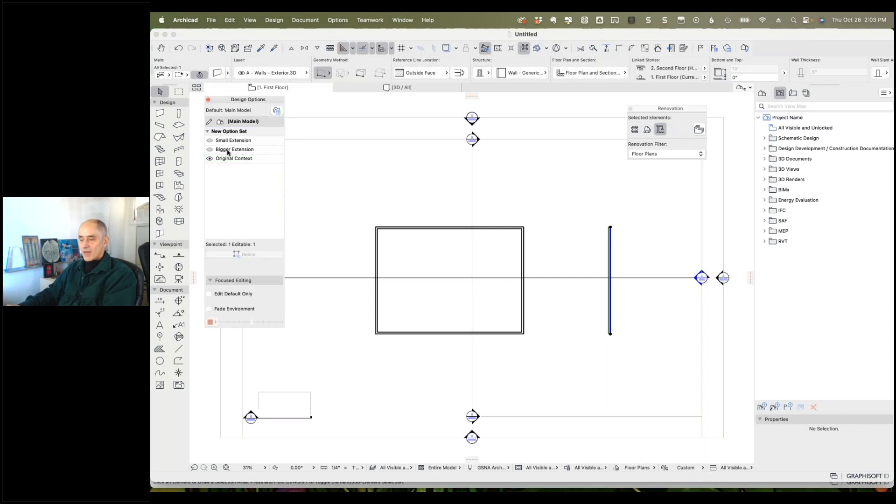
- Show the Bigger Extension option and move the copied end wall 20' back onto the open end of the house
{"action": "left_click", "coordinate": [210, 149]}
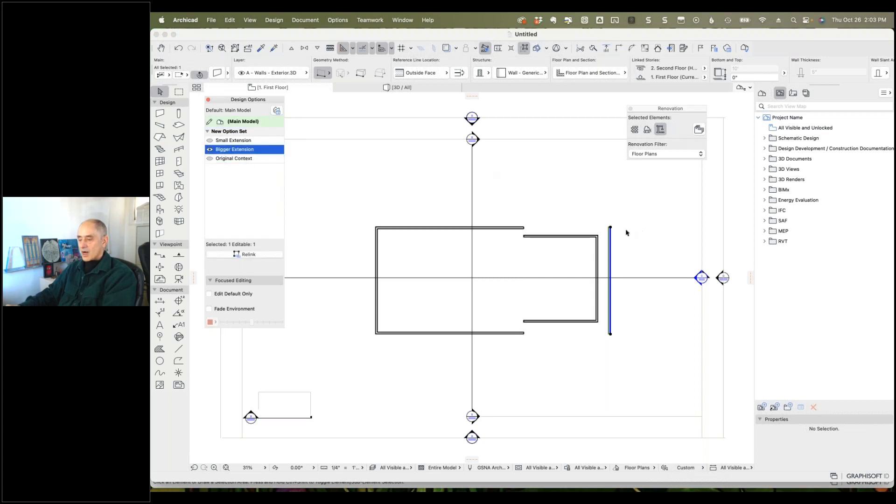
{"action": "key", "text": "super+d"}
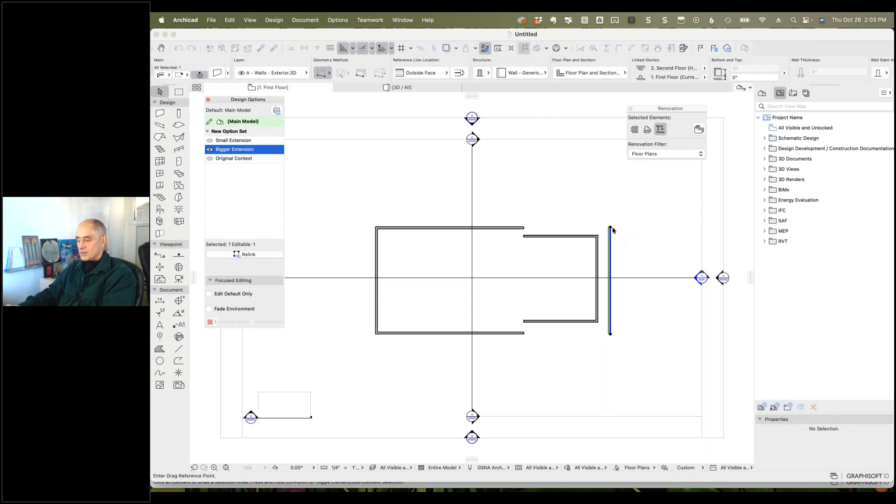
{"action": "left_click", "coordinate": [610, 227]}
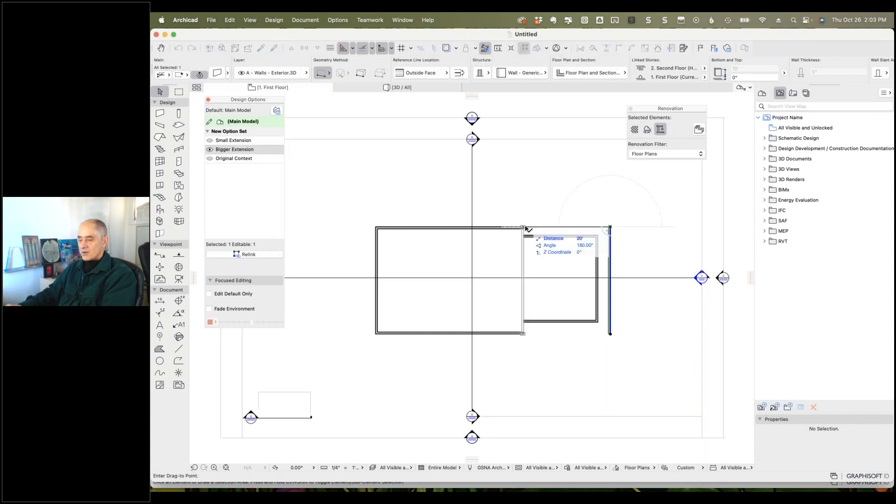
{"action": "left_click", "coordinate": [524, 227]}
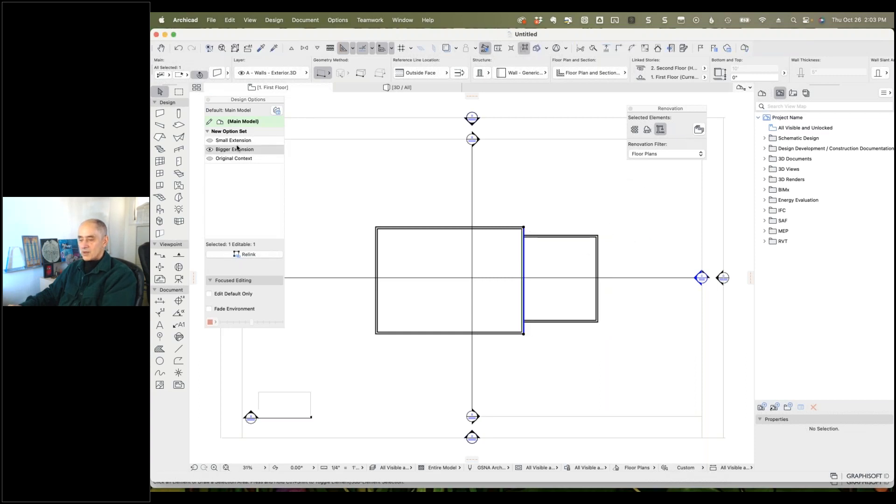
- Relink the moved end wall to Bigger Extension and trim away its portion between the extension's two side walls
{"action": "left_click", "coordinate": [251, 255]}
{"action": "left_click", "coordinate": [248, 150]}
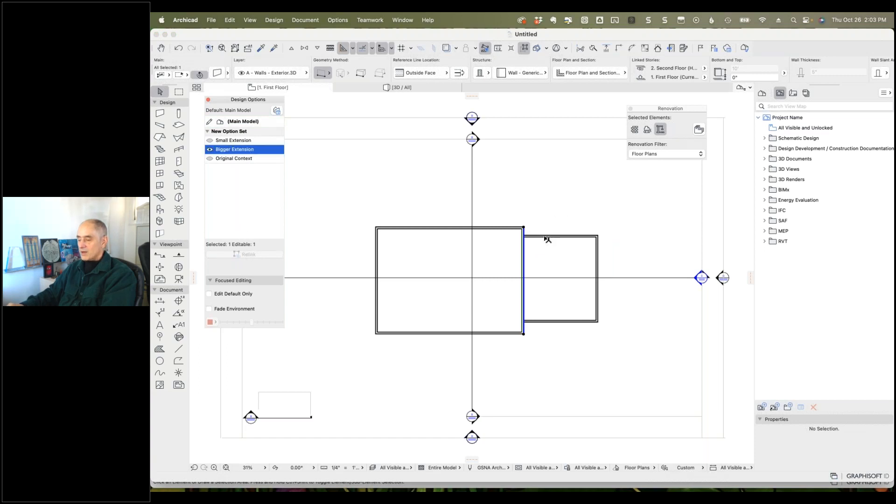
{"action": "left_click", "coordinate": [530, 254]}
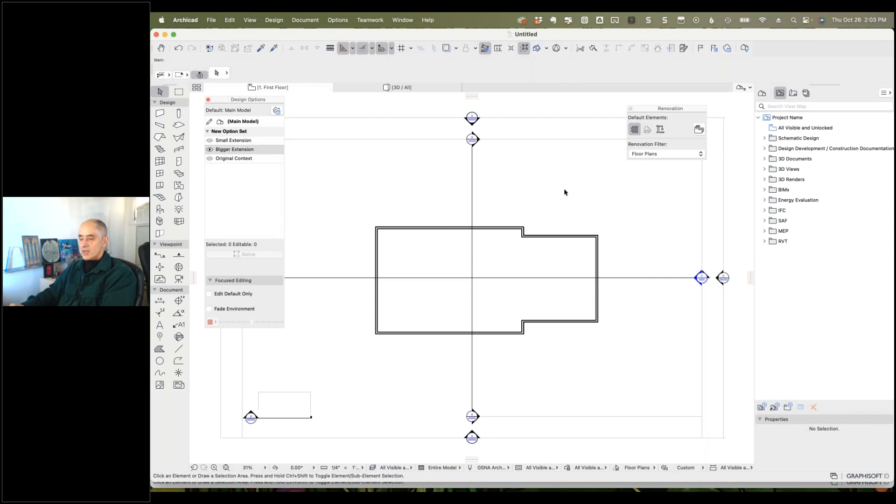
- Compare the Small Extension and Original Context options, and inspect the joint between the short wall stub and the small extension's upper wall
{"action": "left_click", "coordinate": [210, 141]}
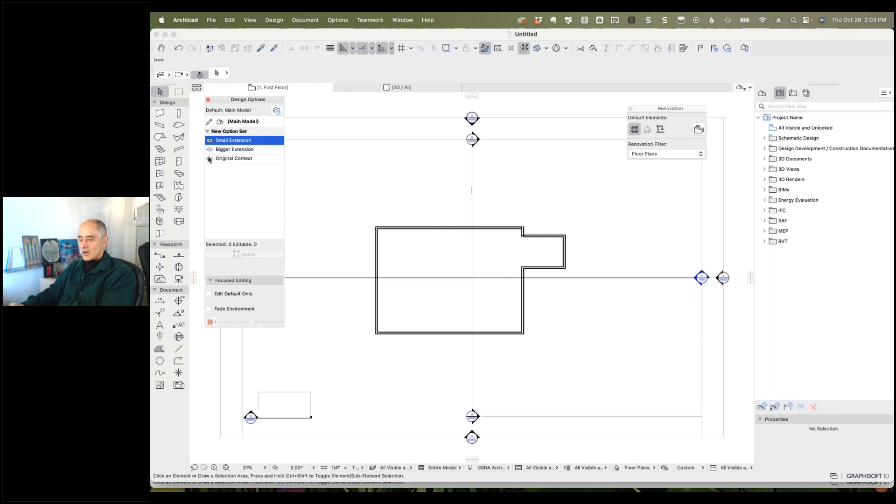
{"action": "left_click", "coordinate": [210, 158]}
{"action": "left_click", "coordinate": [209, 144]}
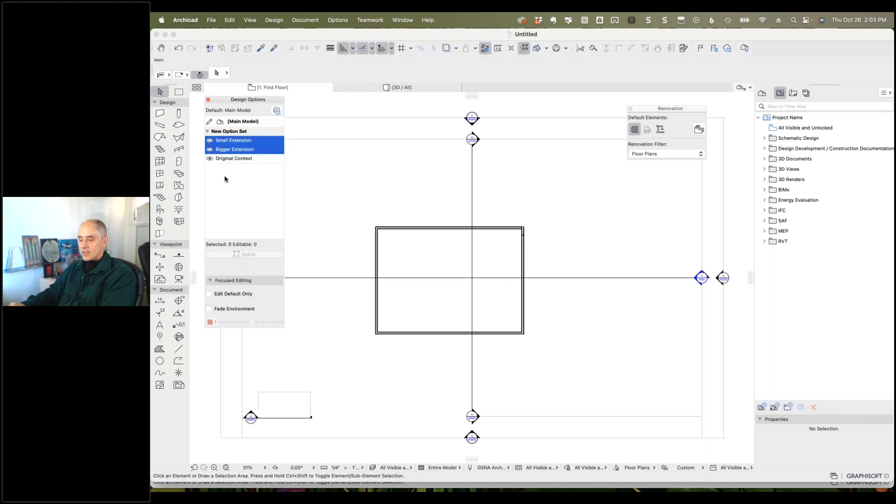
{"action": "left_click", "coordinate": [224, 178]}
{"action": "left_click", "coordinate": [210, 141]}
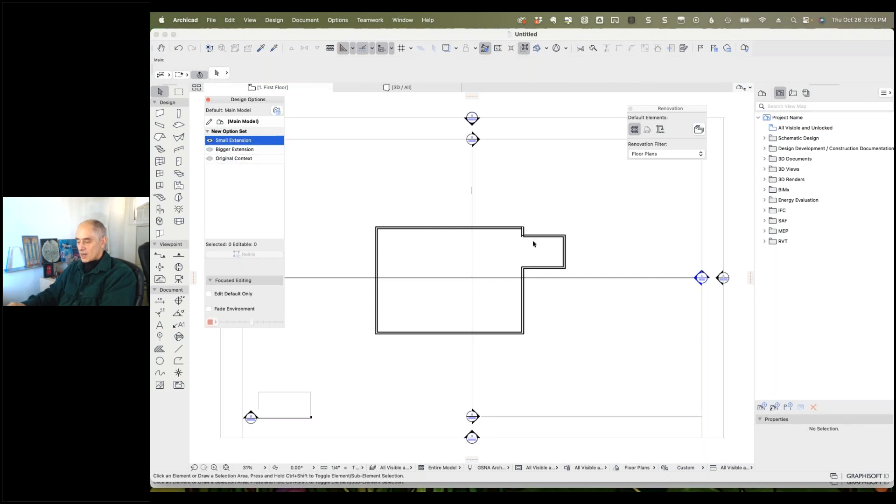
{"action": "scroll", "coordinate": [532, 241], "scroll_direction": "up", "scroll_amount": 5}
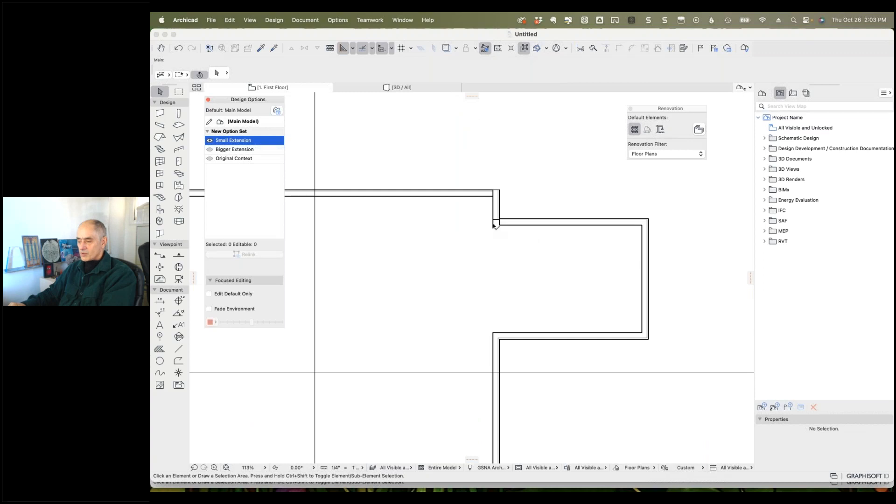
{"action": "left_click", "coordinate": [495, 212]}
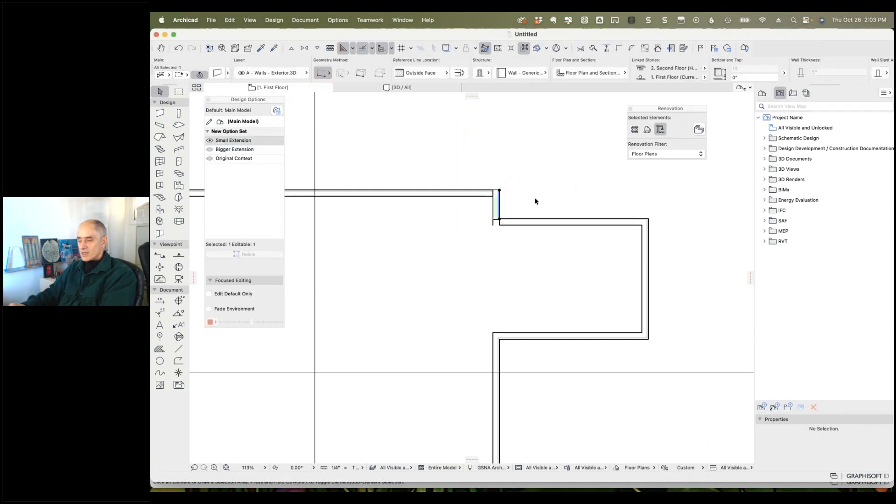
{"action": "key", "text": "Escape"}
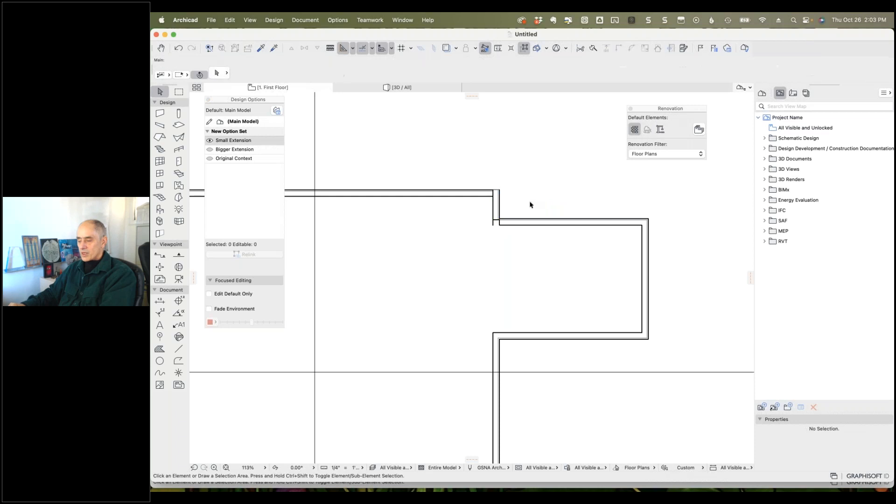
{"action": "left_click", "coordinate": [494, 226]}
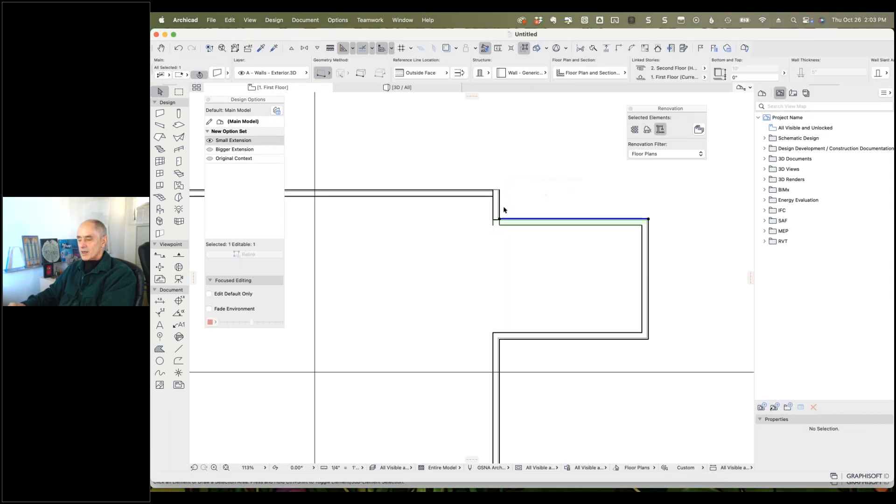
{"action": "left_click", "coordinate": [494, 225]}
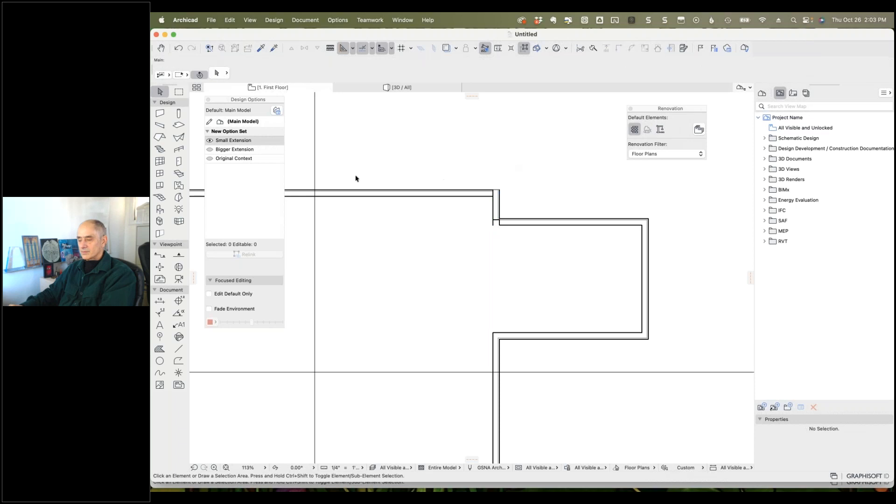
- Show the Bigger Extension option and relink the short wall stub above the extension to it
{"action": "left_click", "coordinate": [211, 150]}
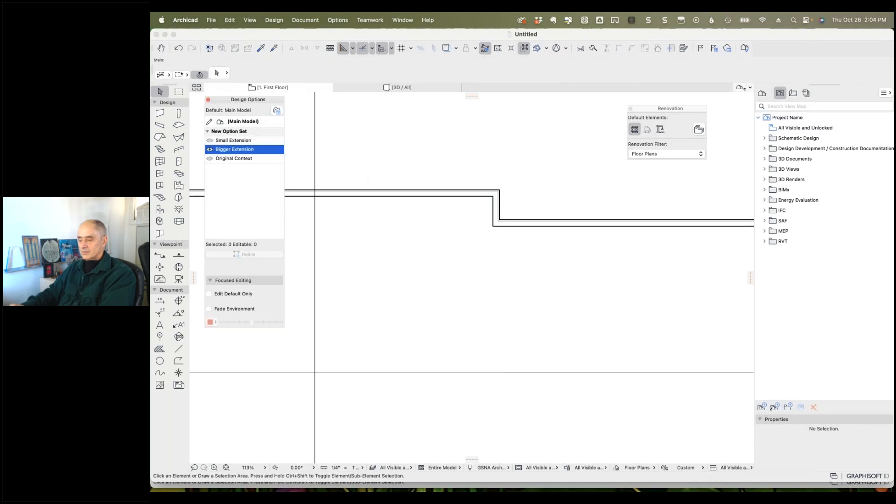
{"action": "left_click", "coordinate": [500, 205]}
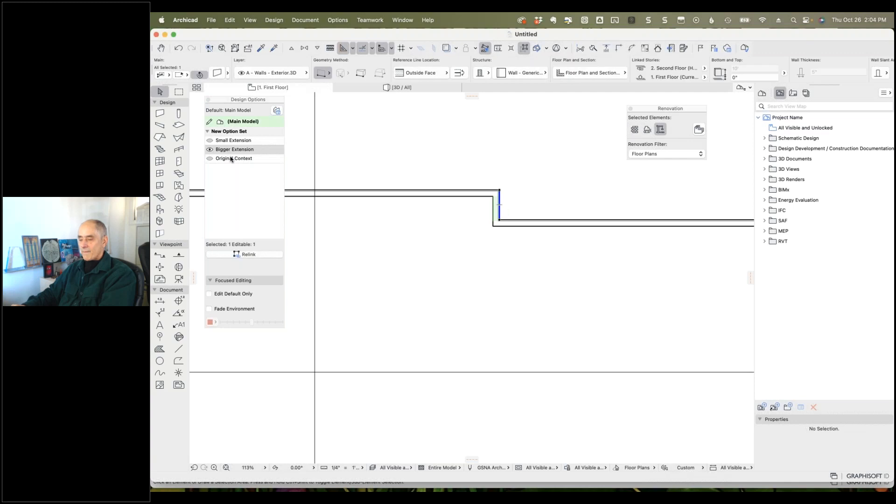
{"action": "left_click", "coordinate": [248, 254]}
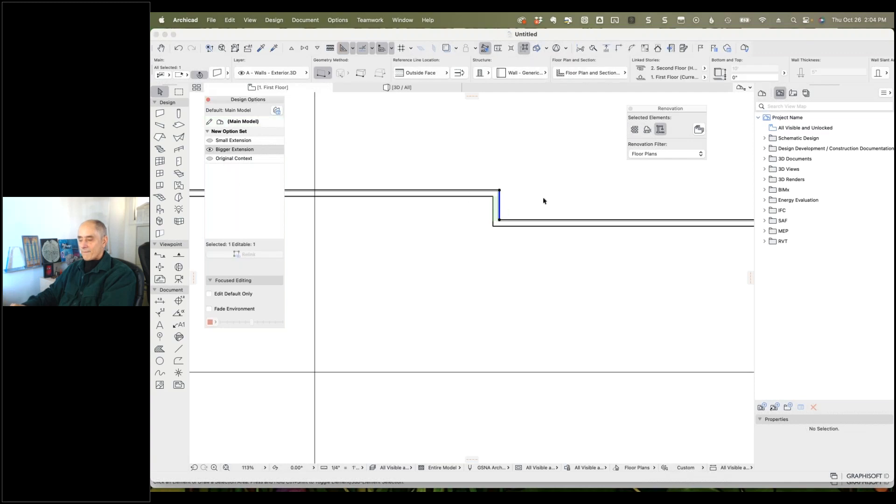
{"action": "left_click", "coordinate": [530, 200]}
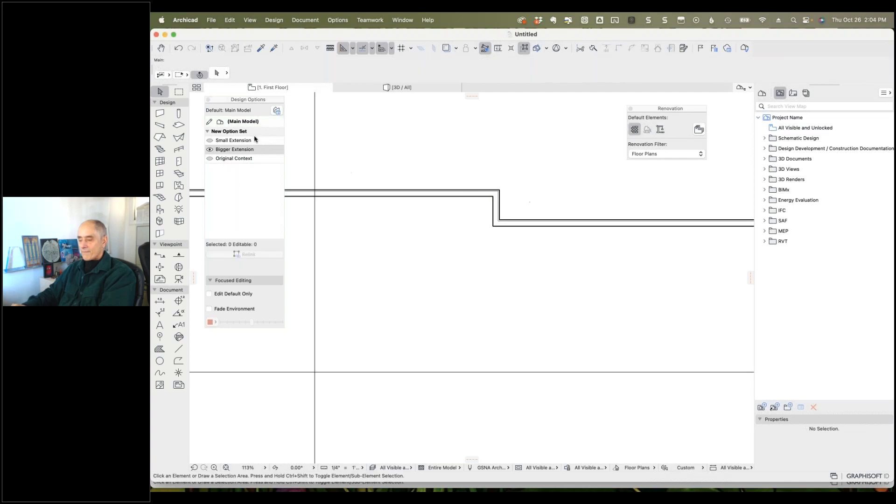
- Examine the plan under each of the three design options, and view the Main Model alone with Original Context hidden
{"action": "left_click", "coordinate": [213, 141]}
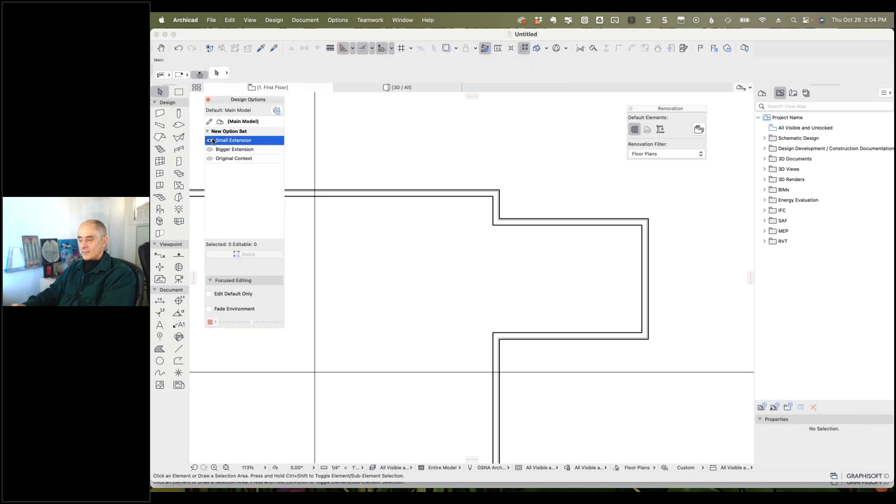
{"action": "left_click", "coordinate": [210, 159]}
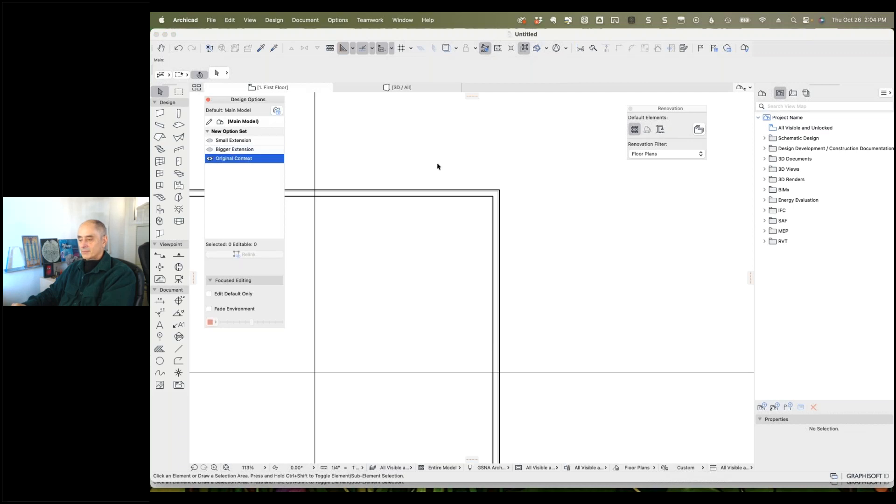
{"action": "scroll", "coordinate": [440, 166], "scroll_direction": "down", "scroll_amount": 5}
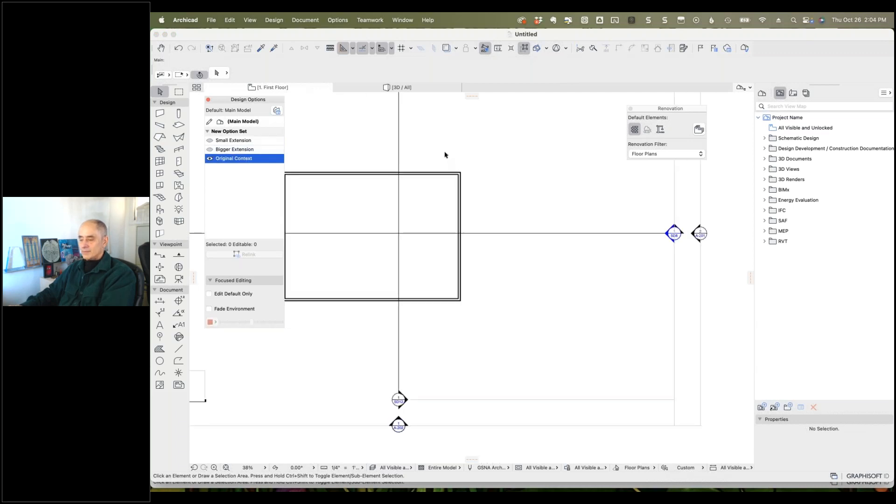
{"action": "scroll", "coordinate": [470, 160], "scroll_direction": "left", "scroll_amount": 3}
{"action": "scroll", "coordinate": [506, 183], "scroll_direction": "up", "scroll_amount": 2}
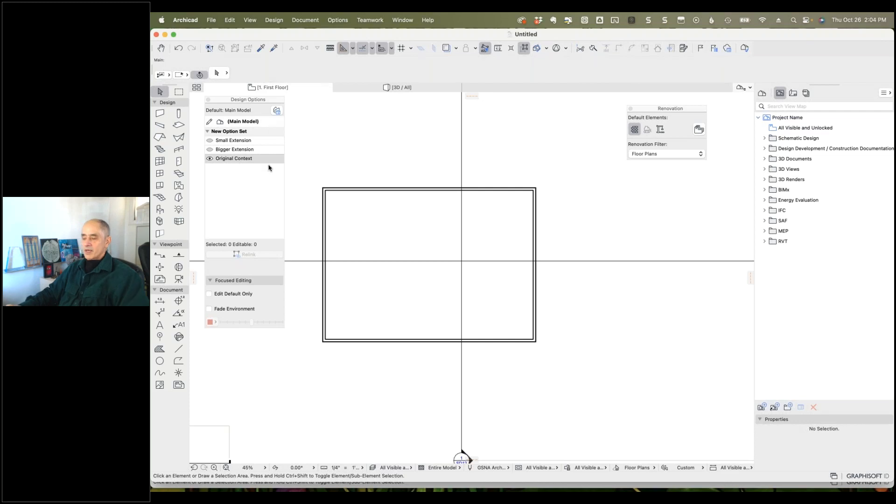
{"action": "left_click", "coordinate": [210, 159]}
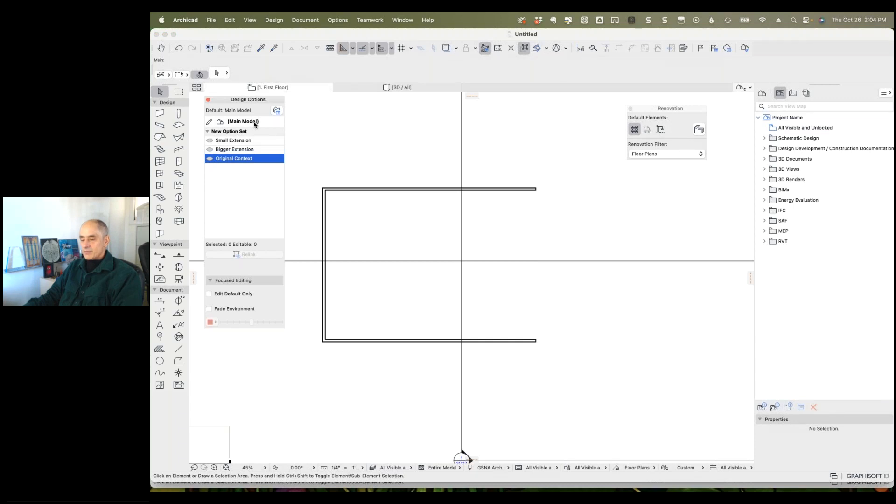
{"action": "left_click", "coordinate": [210, 159]}
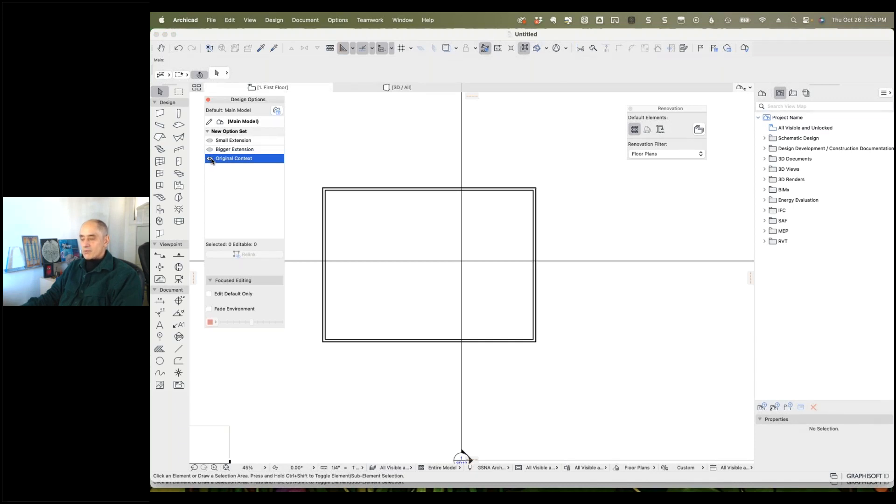
{"action": "left_click", "coordinate": [211, 140]}
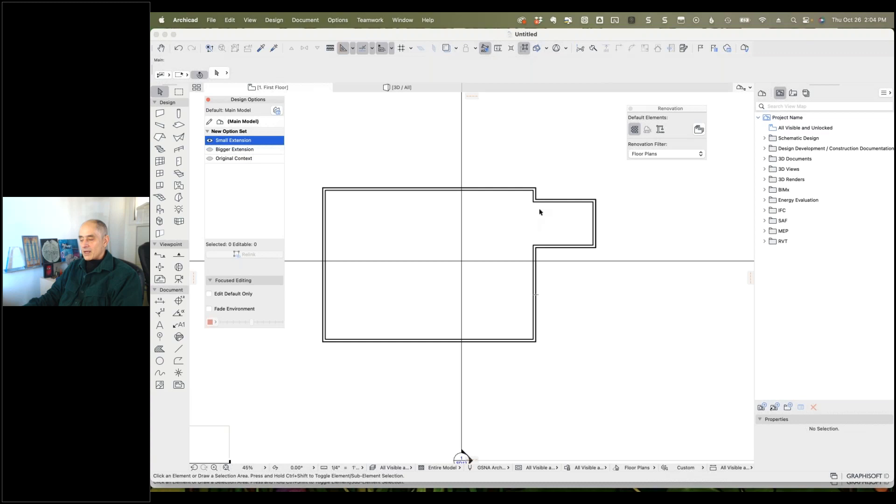
{"action": "left_click", "coordinate": [211, 150]}
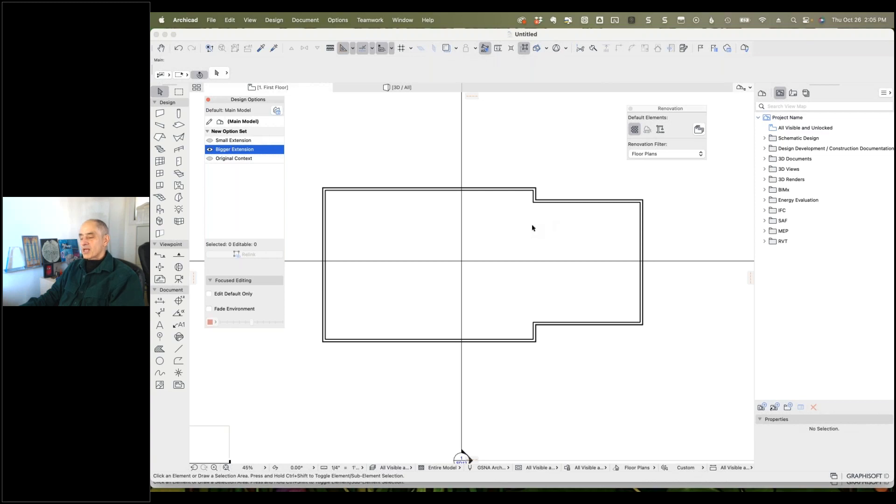
{"action": "left_click", "coordinate": [209, 141]}
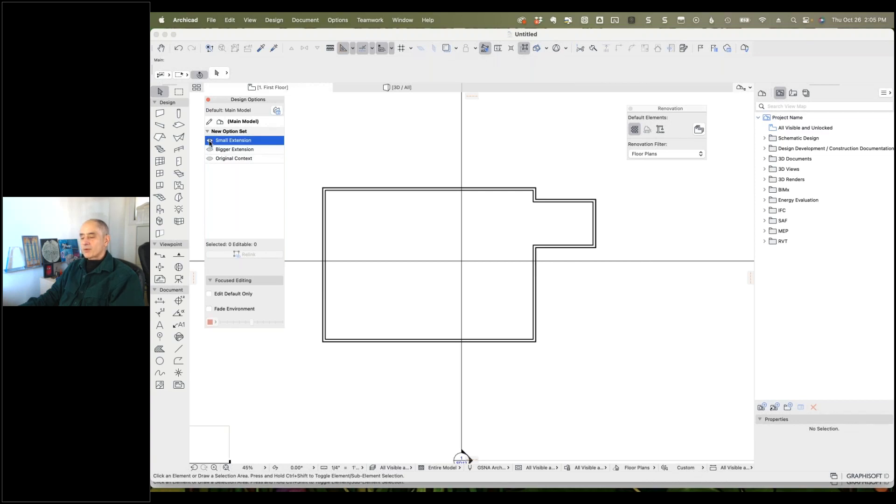
{"action": "left_click", "coordinate": [210, 149]}
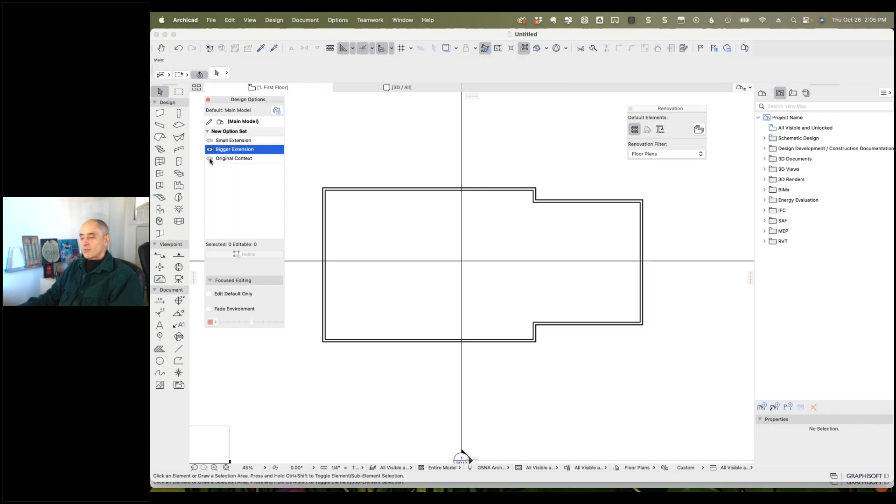
{"action": "left_click", "coordinate": [209, 159]}
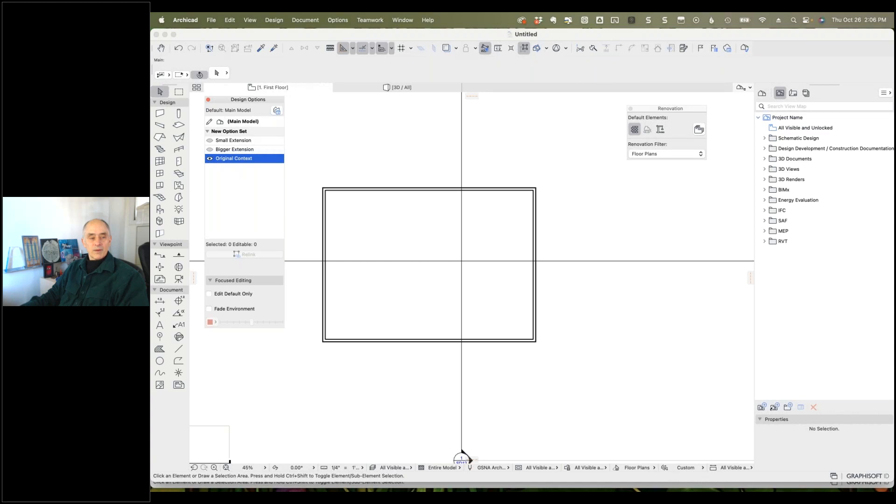
- Review the end wall's shape in Bigger Extension, Small Extension and Original Context once more, ending on Original Context
{"action": "key", "text": "super+Tab"}
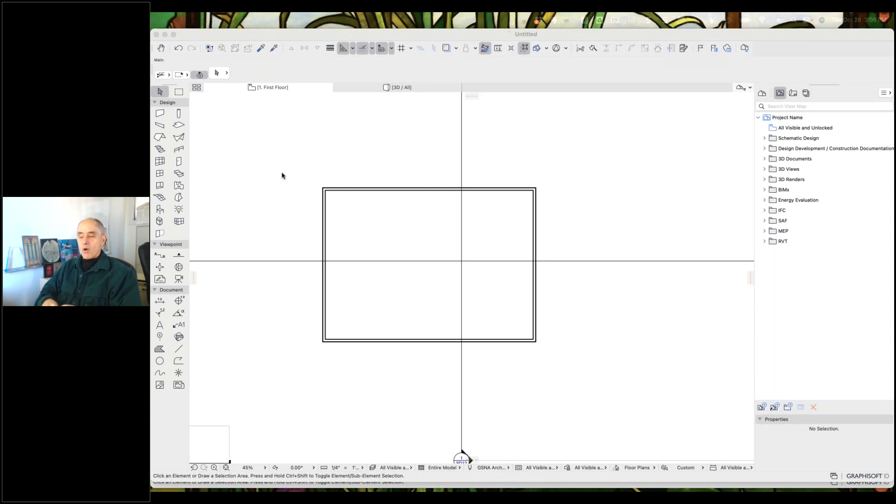
{"action": "left_click", "coordinate": [272, 148]}
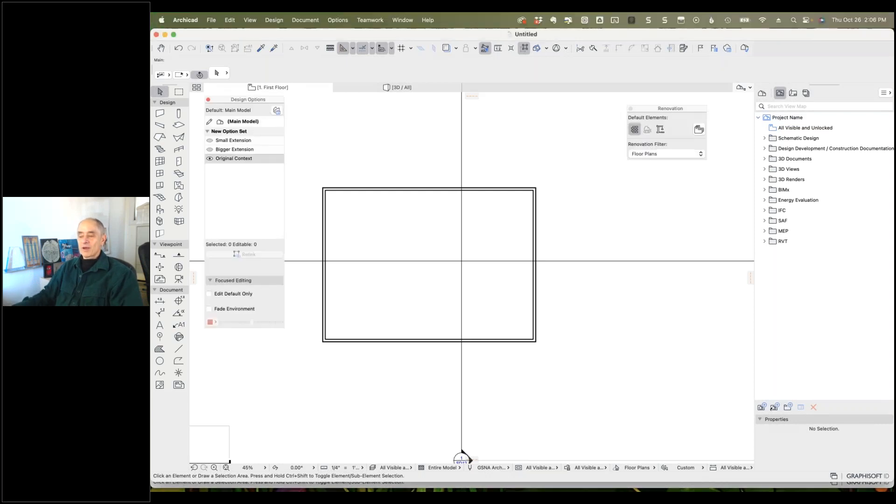
{"action": "left_click", "coordinate": [210, 150]}
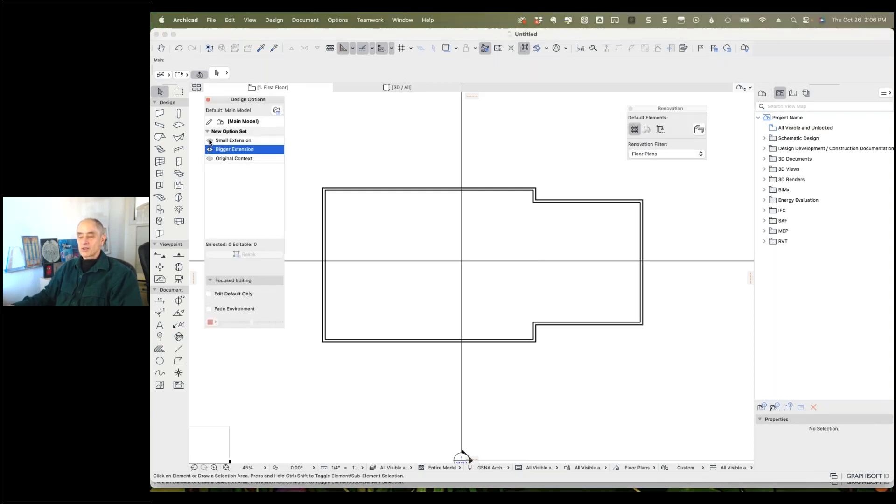
{"action": "left_click", "coordinate": [209, 141]}
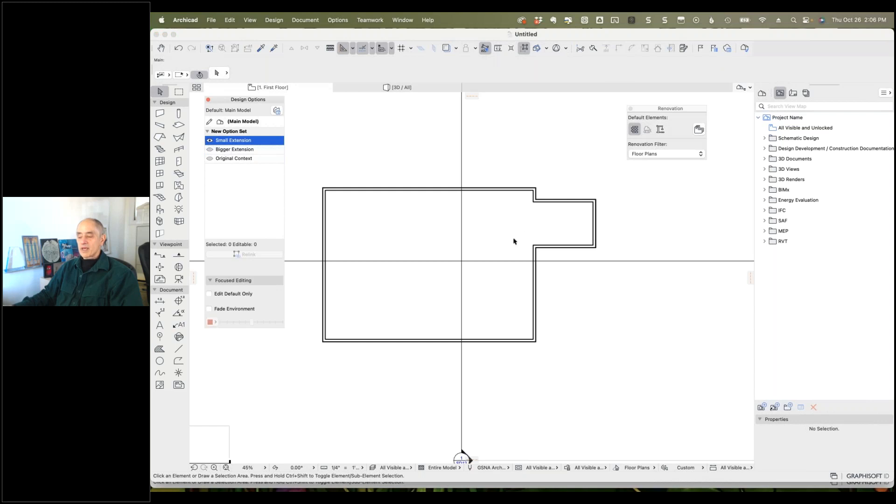
{"action": "mouse_move", "coordinate": [540, 258]}
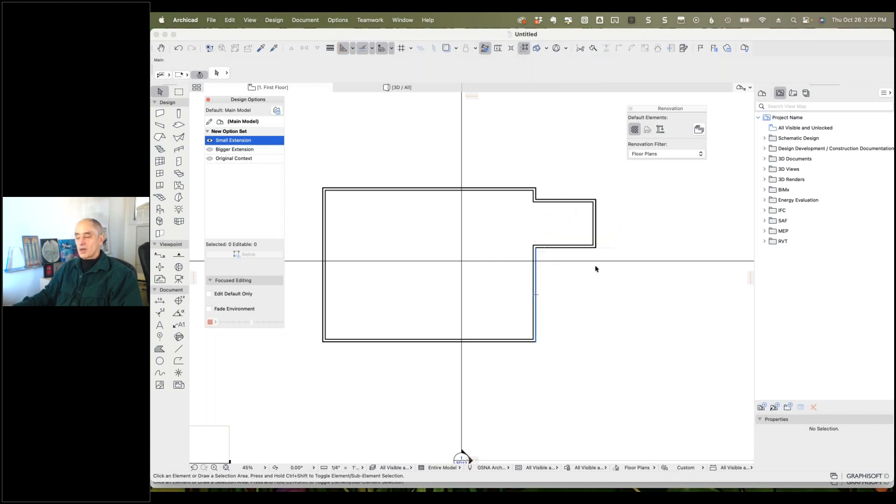
{"action": "left_click", "coordinate": [210, 149]}
{"action": "left_click", "coordinate": [210, 158]}
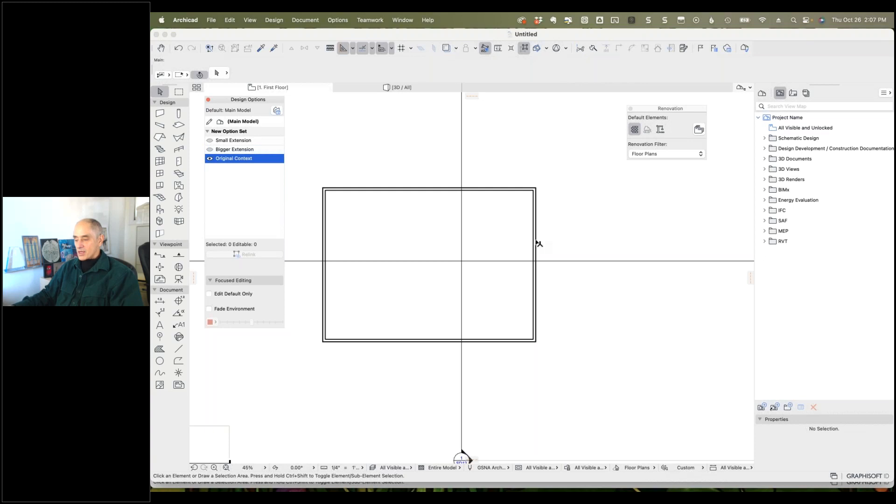
- Select the Original Context end wall in the plan and check Bigger Extension, Small Extension and Main Model as possible relink targets
{"action": "left_click", "coordinate": [535, 243]}
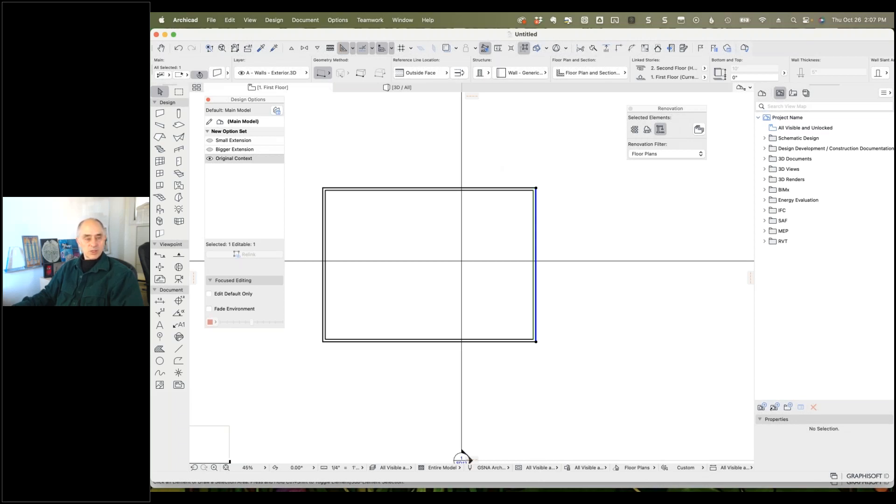
{"action": "key", "text": "super+Tab"}
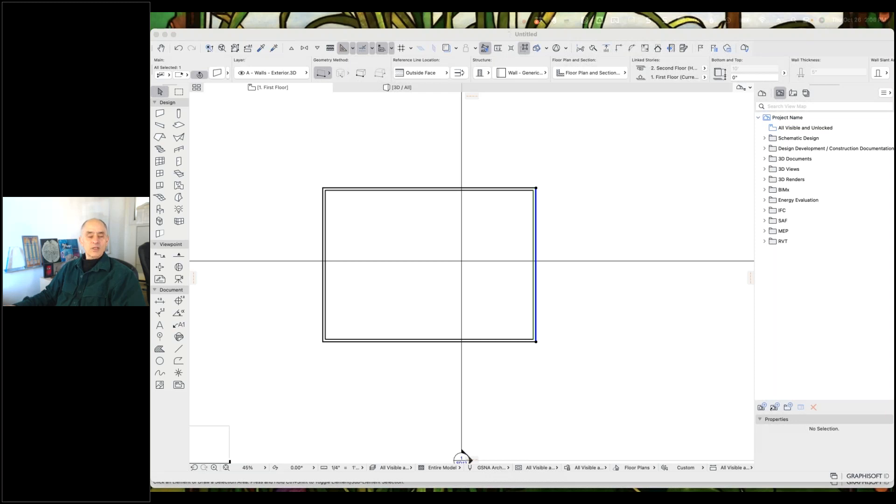
{"action": "left_click", "coordinate": [522, 176]}
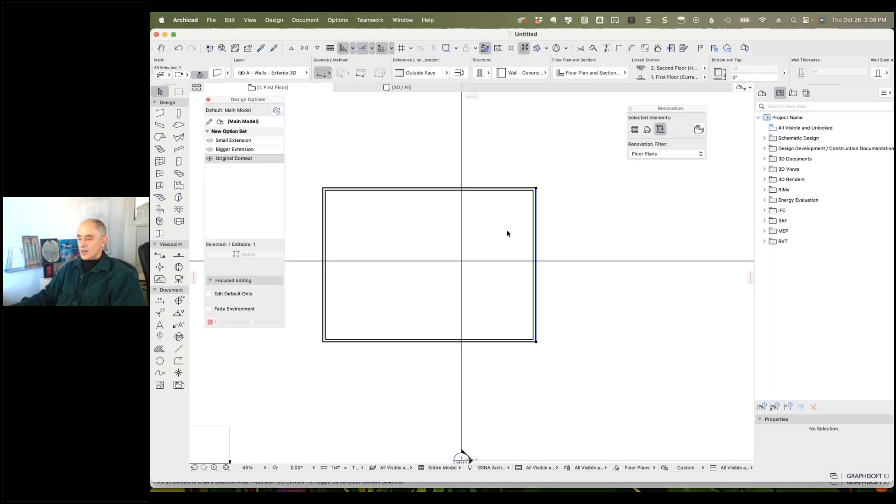
{"action": "left_click", "coordinate": [537, 224]}
{"action": "left_click", "coordinate": [248, 151]}
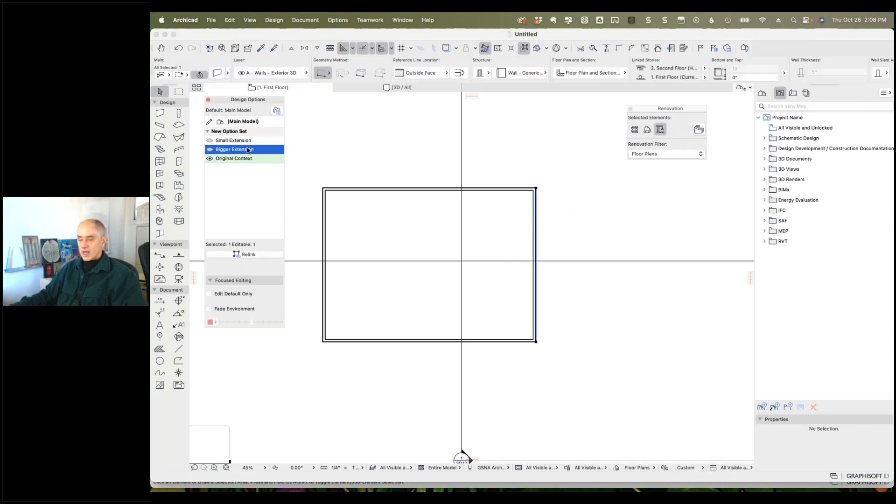
{"action": "left_click", "coordinate": [250, 141]}
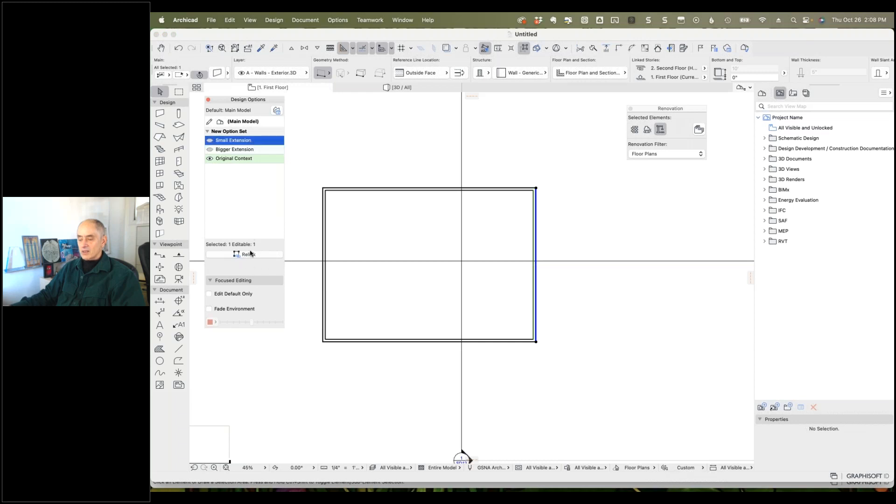
{"action": "left_click", "coordinate": [252, 121]}
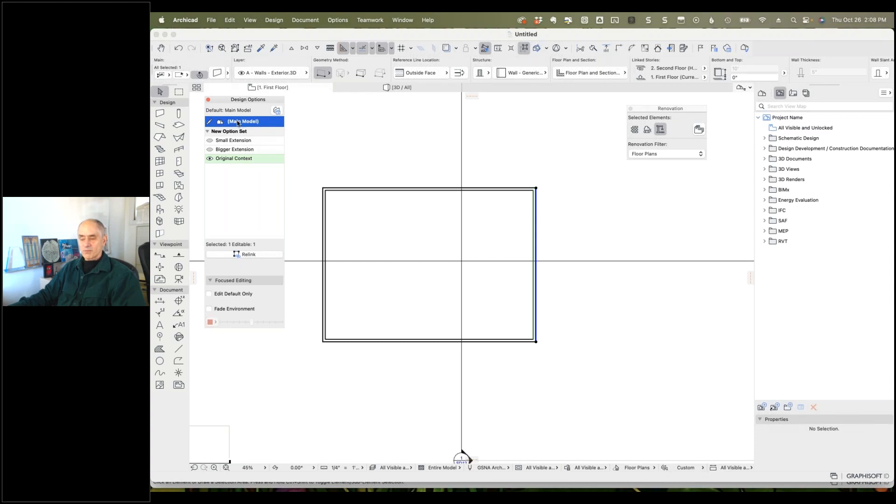
- Review the combinations and option sets in the Design Option Manager, leave it without changes, and clear the wall selection
{"action": "left_click", "coordinate": [277, 110]}
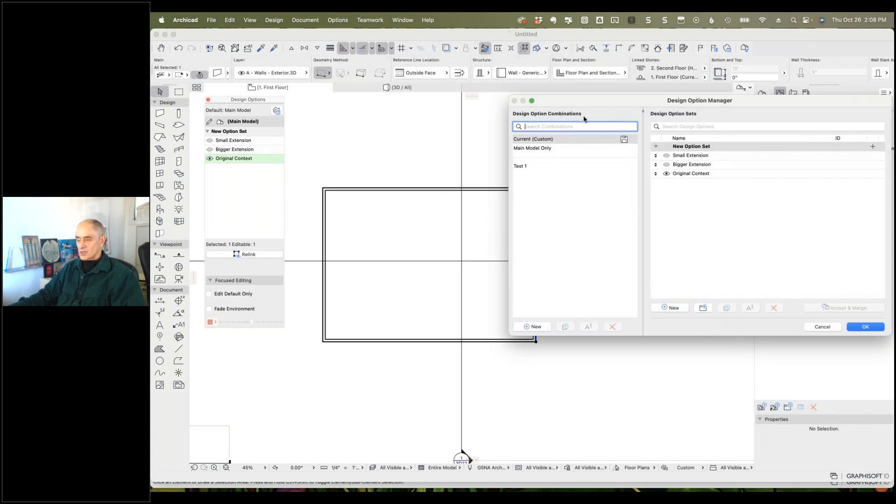
{"action": "left_click_drag", "start_coordinate": [575, 104], "coordinate": [558, 104]}
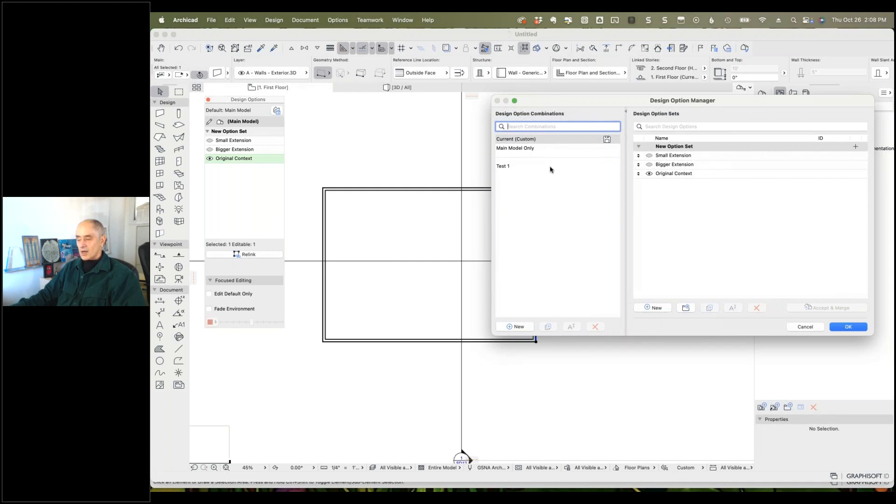
{"action": "left_click", "coordinate": [804, 327]}
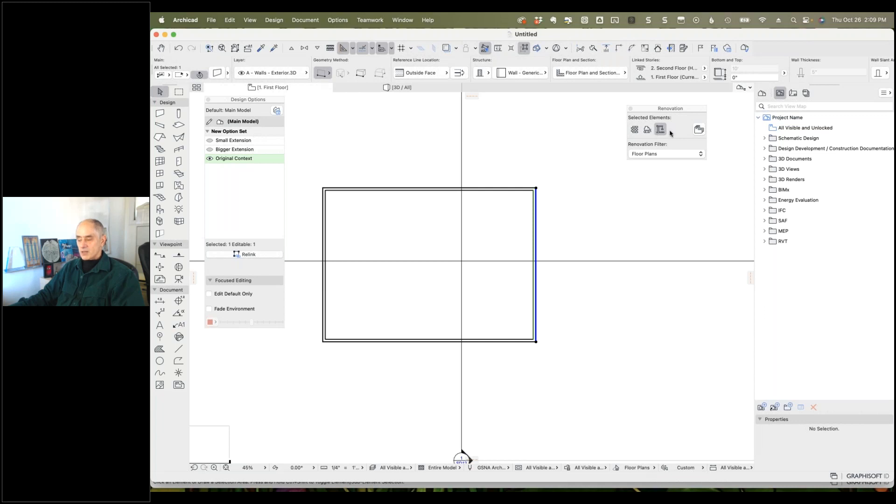
{"action": "left_click", "coordinate": [636, 192]}
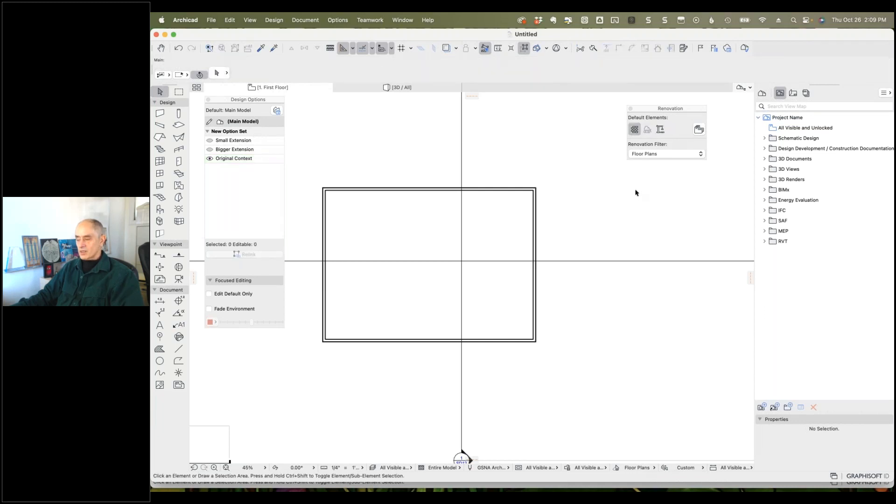
- Show the Small Extension option in the plan and examine the renovation status choices, keeping the default status for new elements
{"action": "left_click", "coordinate": [210, 141]}
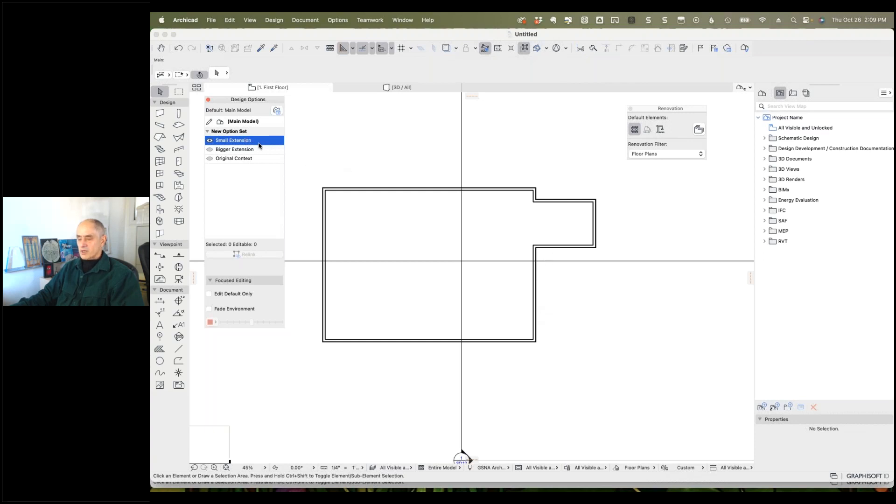
{"action": "left_click", "coordinate": [660, 130]}
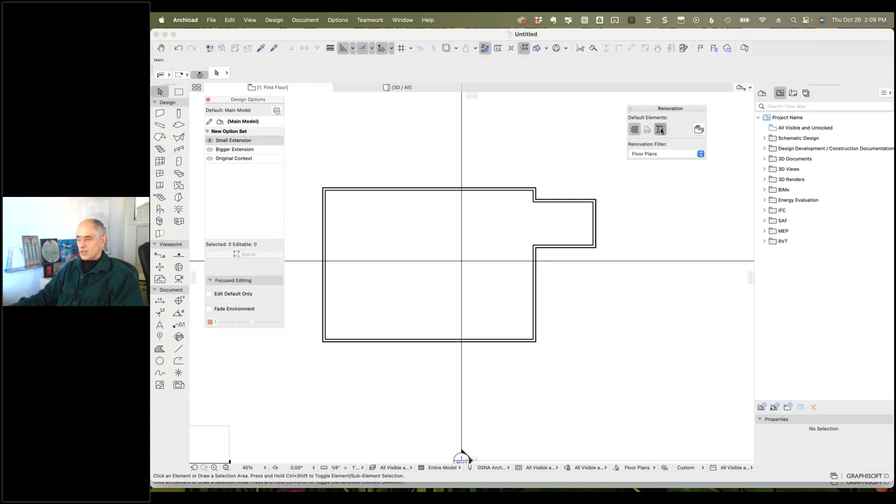
{"action": "left_click", "coordinate": [636, 130]}
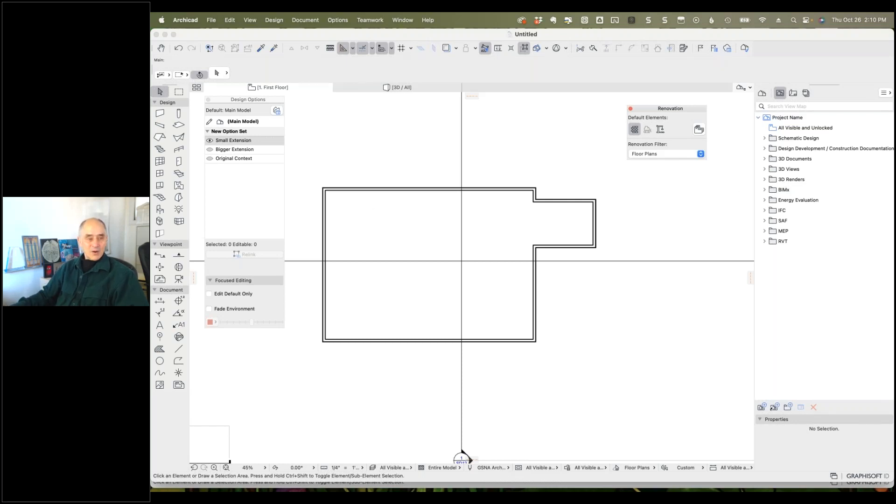
{"action": "key", "text": "super+Tab"}
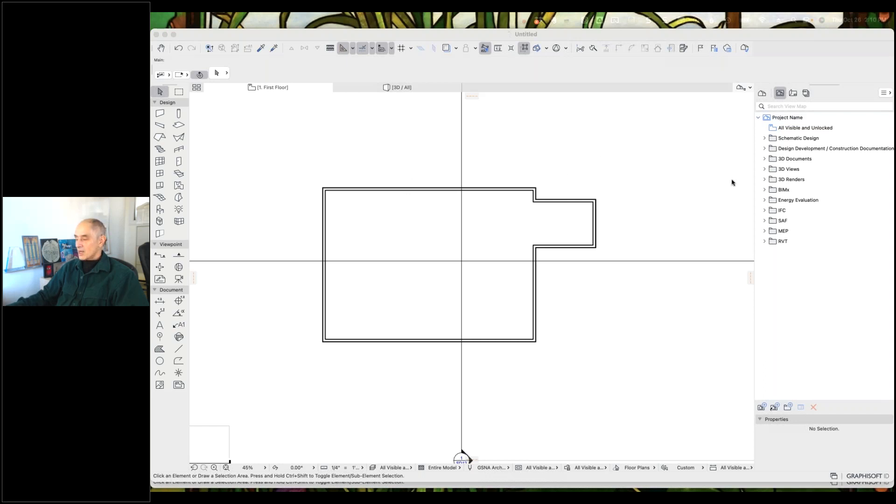
{"action": "left_click", "coordinate": [747, 183]}
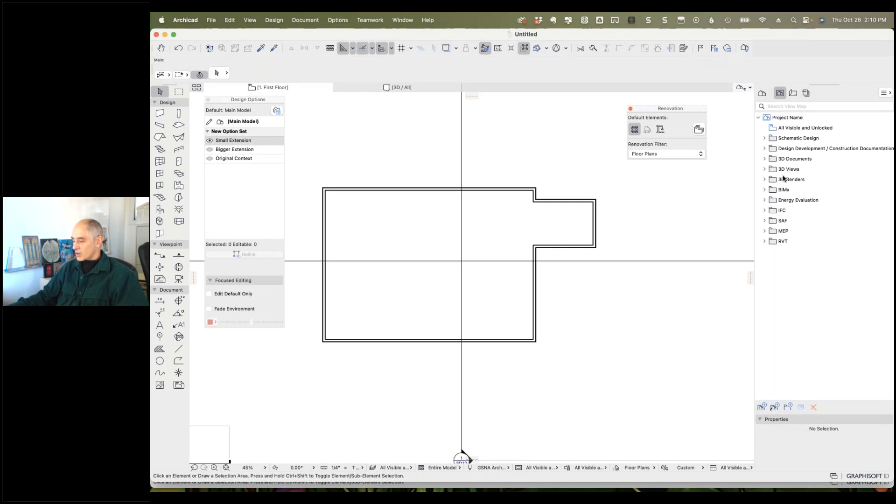
- Open the East Elevation view from the A2 - Elevations folder and compare Small Extension, Bigger Extension and Original Context in it
{"action": "left_click", "coordinate": [765, 149]}
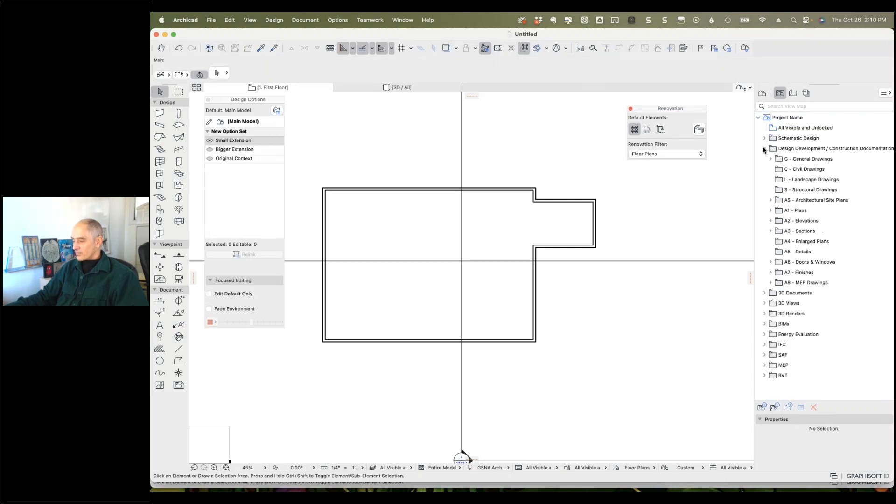
{"action": "left_click", "coordinate": [771, 221]}
{"action": "double_click", "coordinate": [785, 242]}
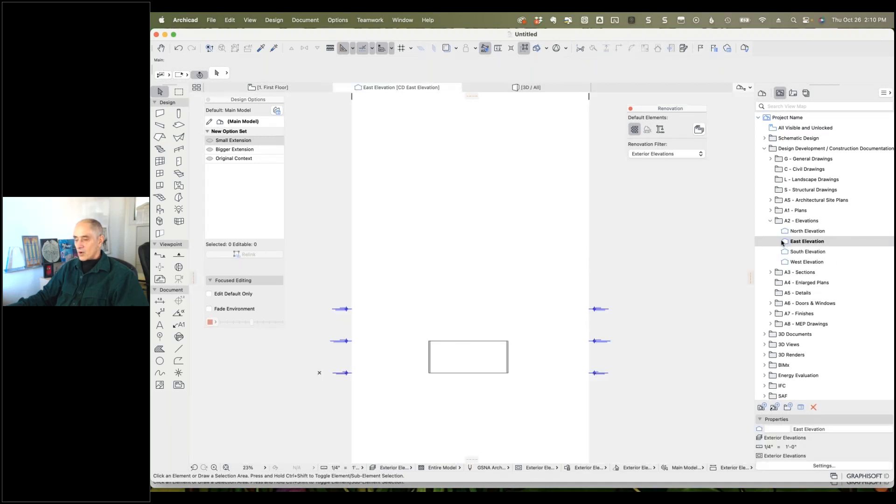
{"action": "left_click", "coordinate": [209, 141]}
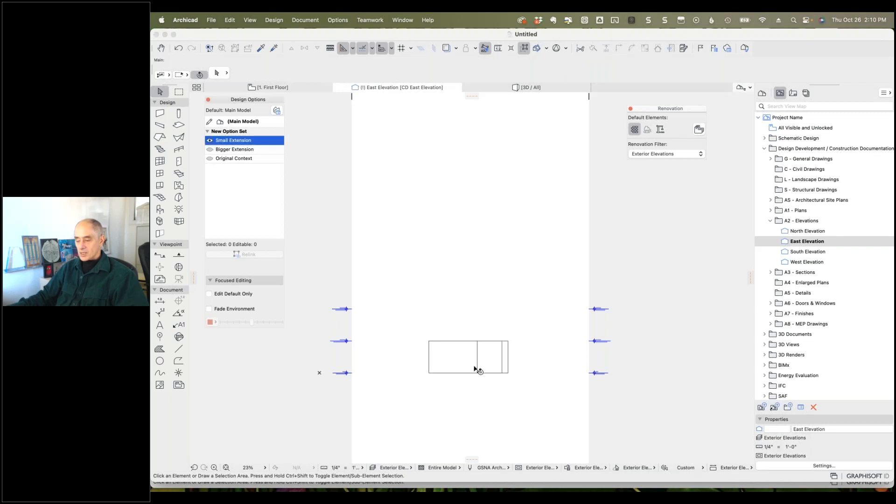
{"action": "scroll", "coordinate": [487, 381], "scroll_direction": "up", "scroll_amount": 5}
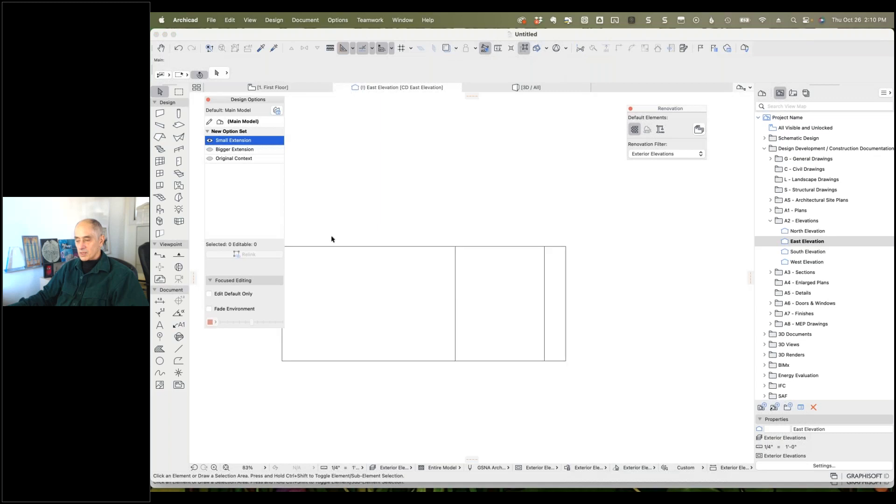
{"action": "left_click", "coordinate": [209, 150]}
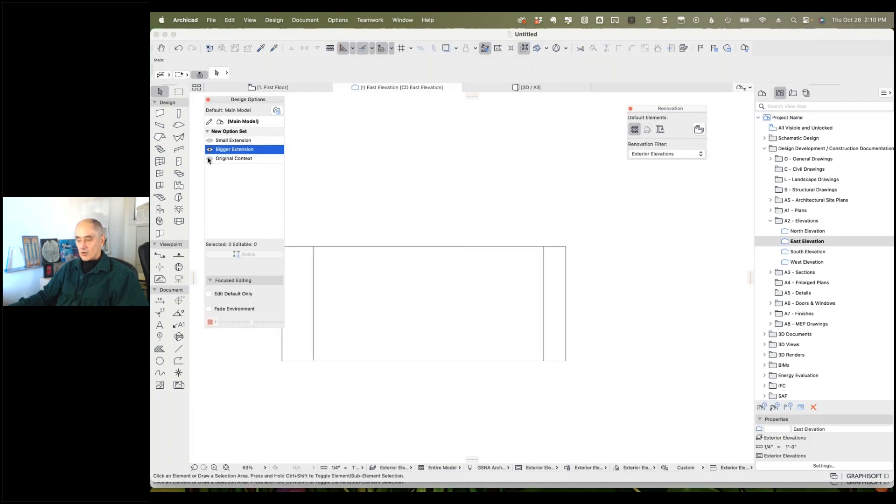
{"action": "left_click", "coordinate": [209, 158]}
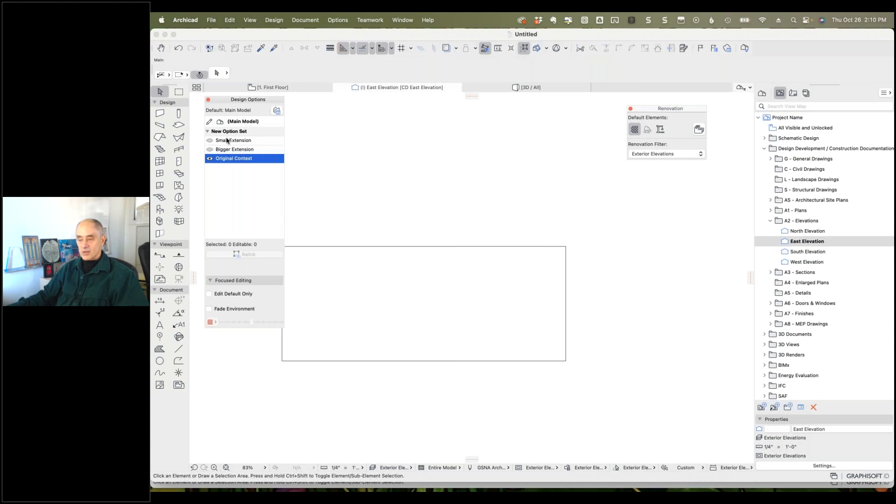
- Open the 3D view and compare the Original Context, Small Extension and Bigger Extension options from above
{"action": "left_click", "coordinate": [509, 90]}
{"action": "left_click", "coordinate": [508, 90]}
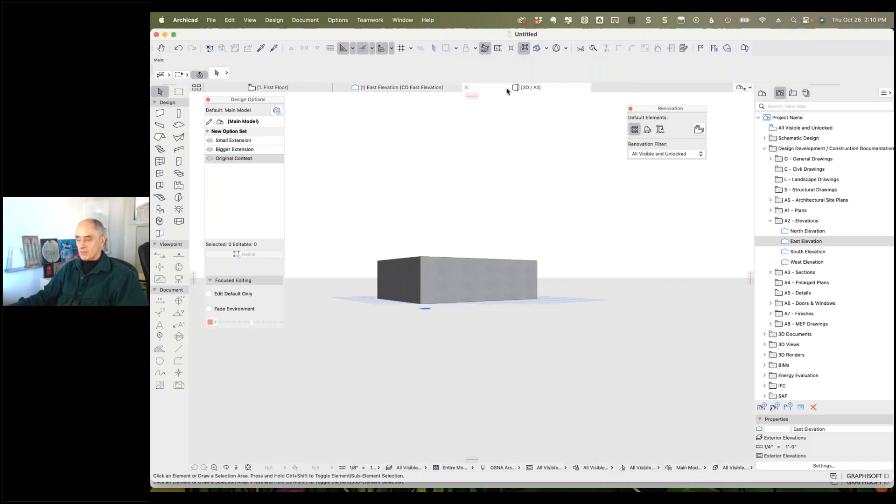
{"action": "middle_click_drag", "start_coordinate": [457, 220], "coordinate": [460, 274], "text": "shift"}
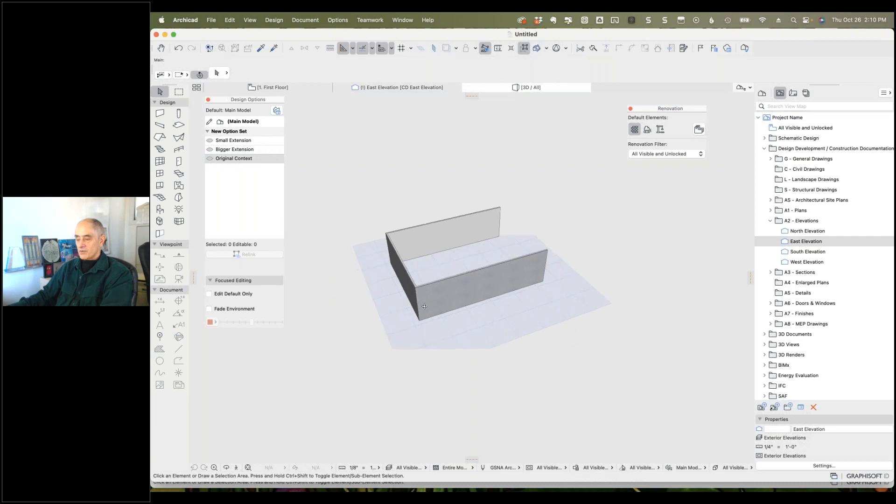
{"action": "left_click", "coordinate": [210, 159]}
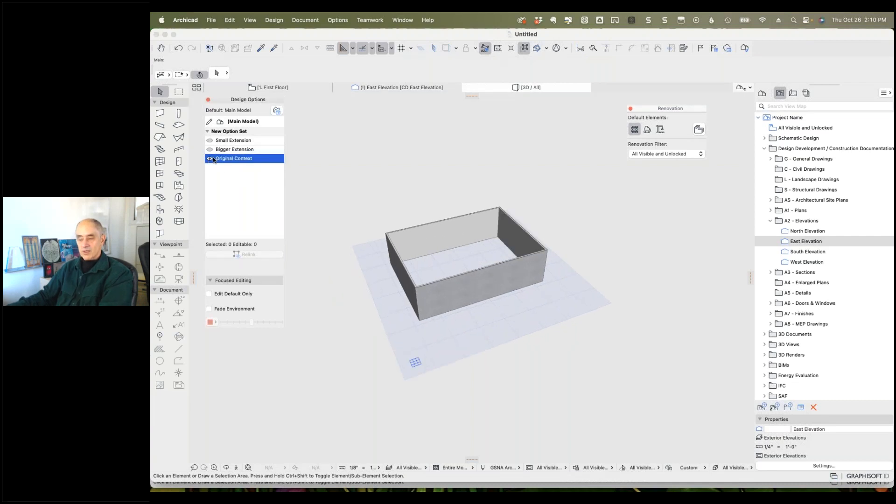
{"action": "left_click", "coordinate": [210, 141]}
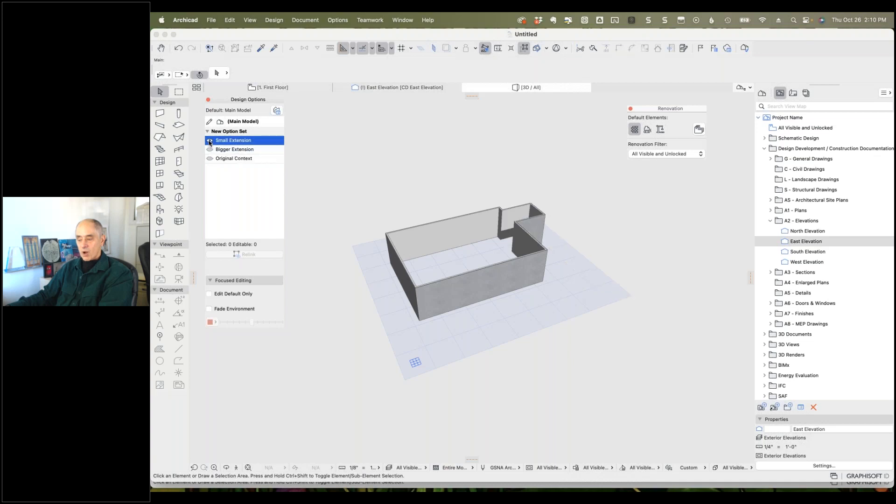
{"action": "left_click", "coordinate": [210, 149]}
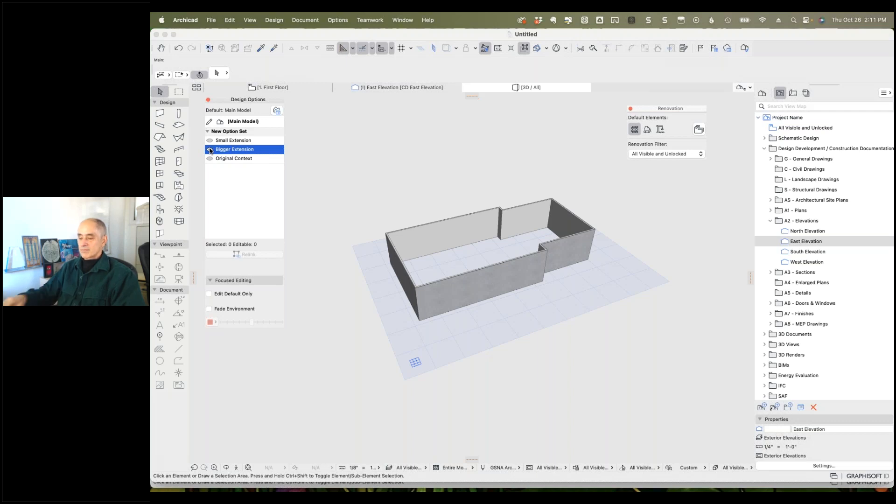
- Turn on Fade Environment for the 3D model, show Small Extension, and set the fade to neutral grey without a colour tint
{"action": "left_click", "coordinate": [209, 309]}
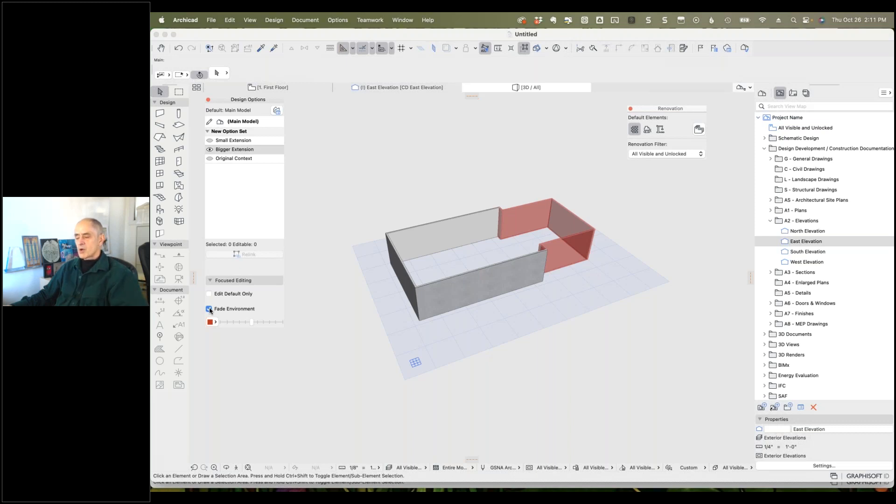
{"action": "left_click", "coordinate": [209, 309]}
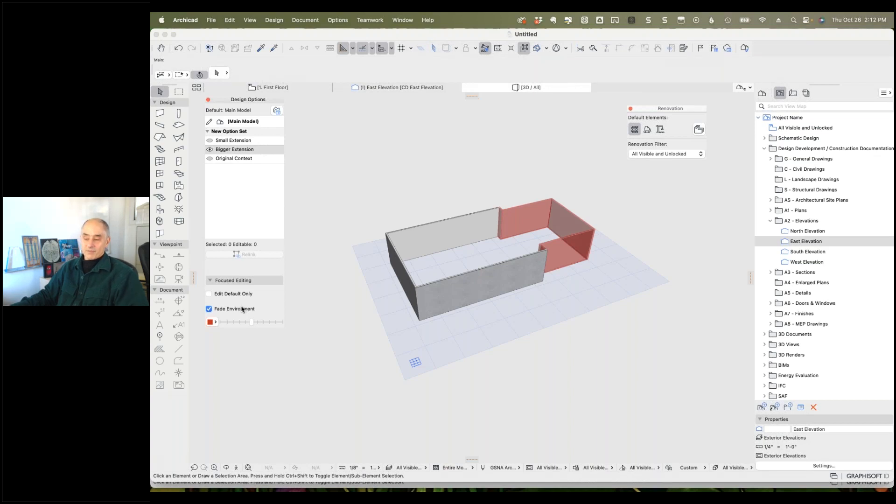
{"action": "left_click", "coordinate": [210, 141]}
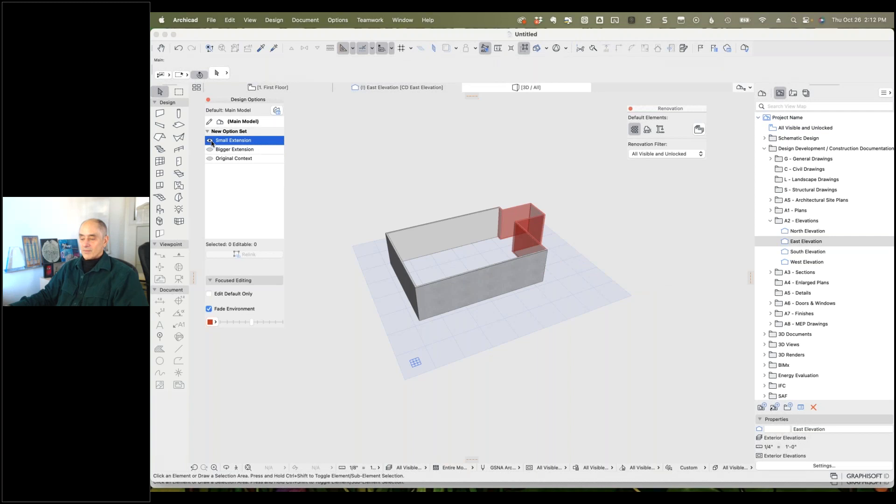
{"action": "left_click", "coordinate": [214, 322]}
{"action": "left_click", "coordinate": [233, 365]}
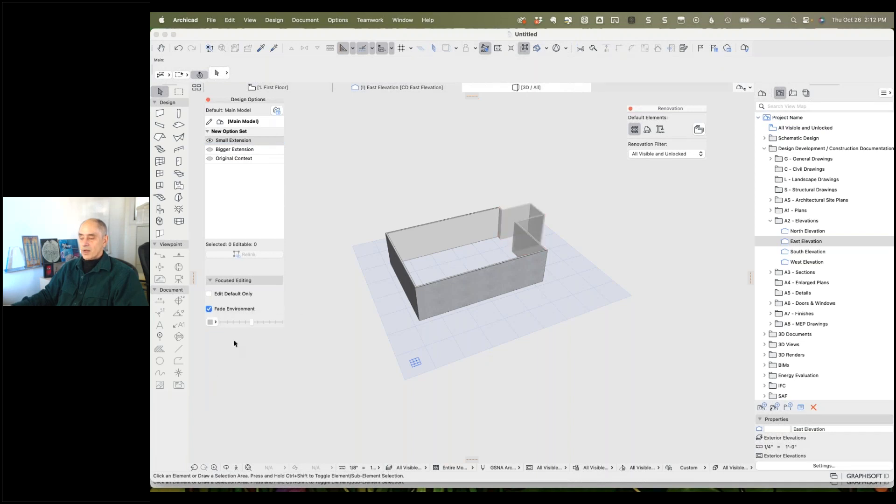
- Compare the faded Small Extension, Bigger Extension and Original Context from the extension side in 3D, and display the Layout Book
{"action": "middle_click_drag", "start_coordinate": [620, 223], "coordinate": [522, 269], "text": "shift"}
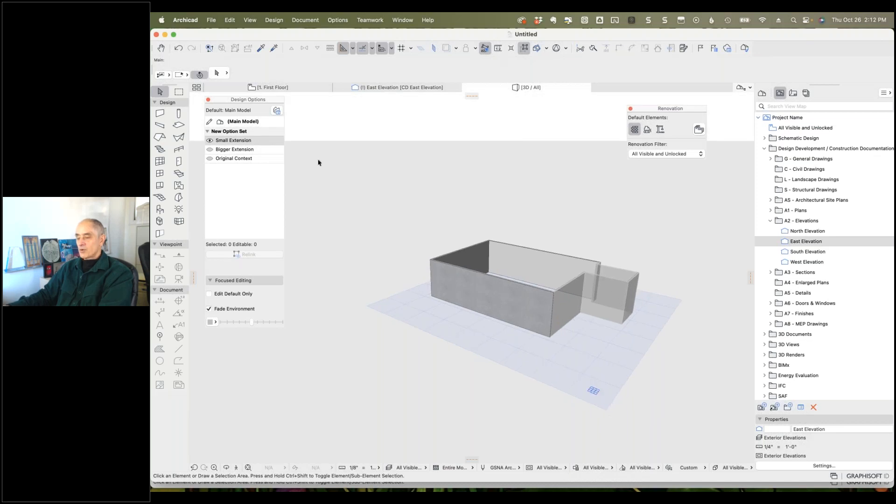
{"action": "left_click", "coordinate": [214, 151]}
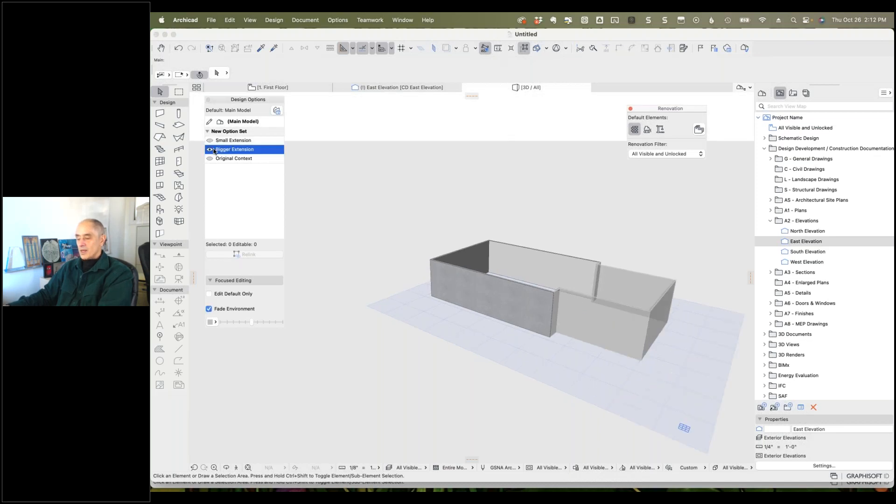
{"action": "left_click", "coordinate": [209, 158]}
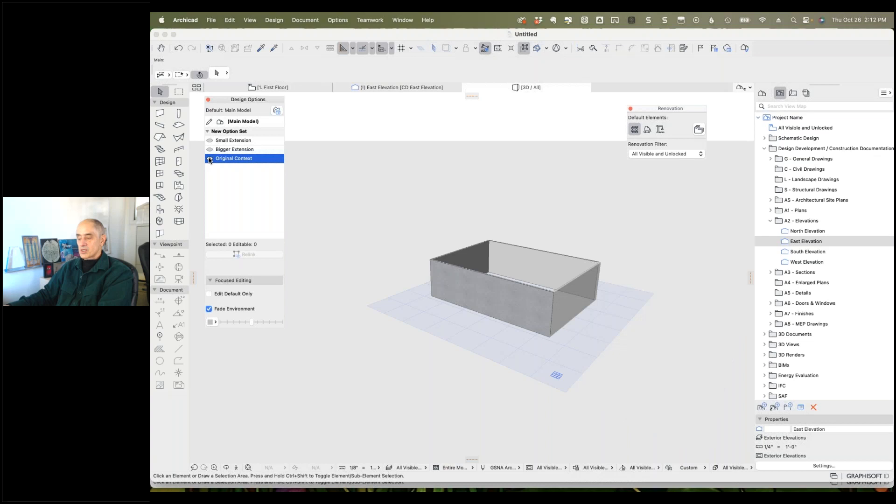
{"action": "left_click", "coordinate": [210, 160]}
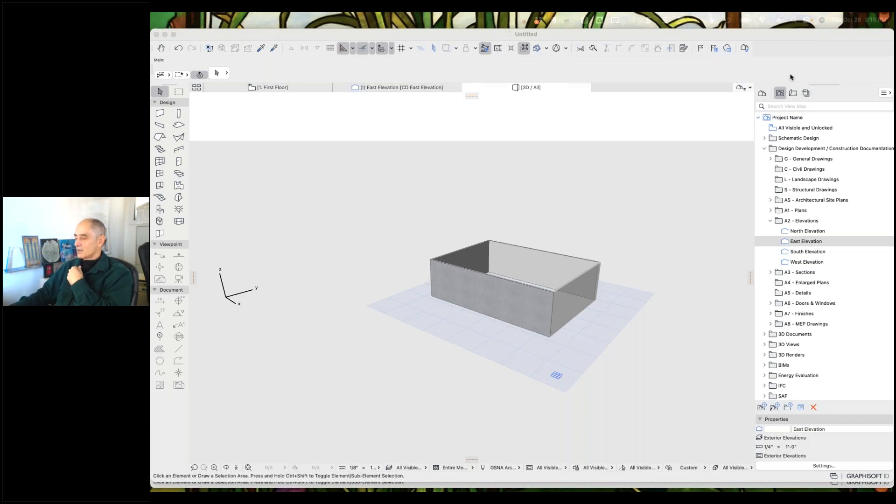
{"action": "left_click", "coordinate": [792, 93]}
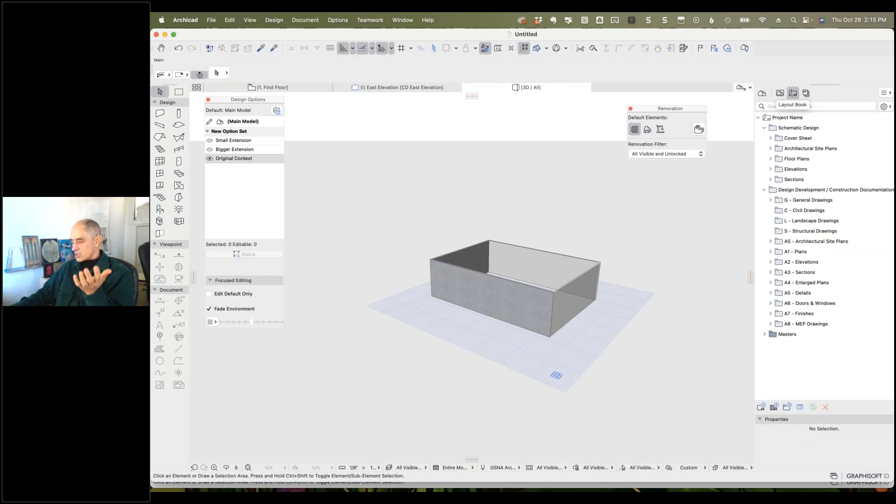
- Open the A-201 Exterior Elevations layout from the A2 - Elevations folder and go to the source view of its East Elevation drawing
{"action": "left_click", "coordinate": [772, 262]}
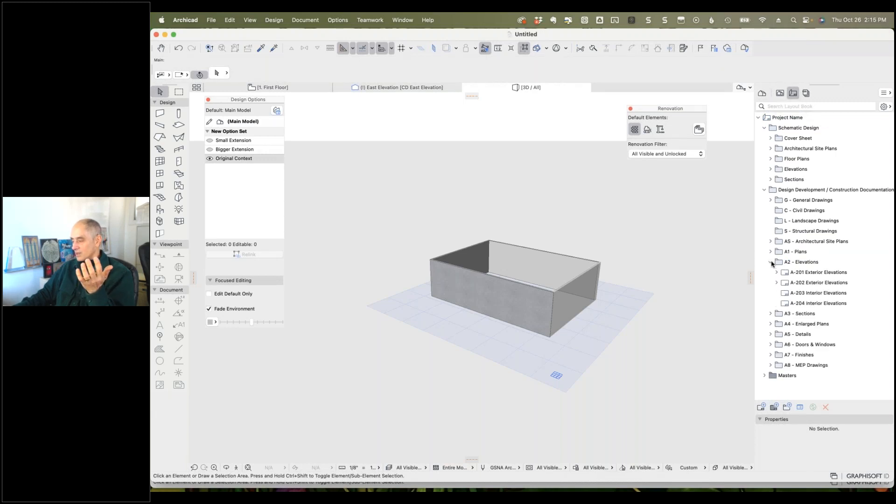
{"action": "double_click", "coordinate": [785, 274]}
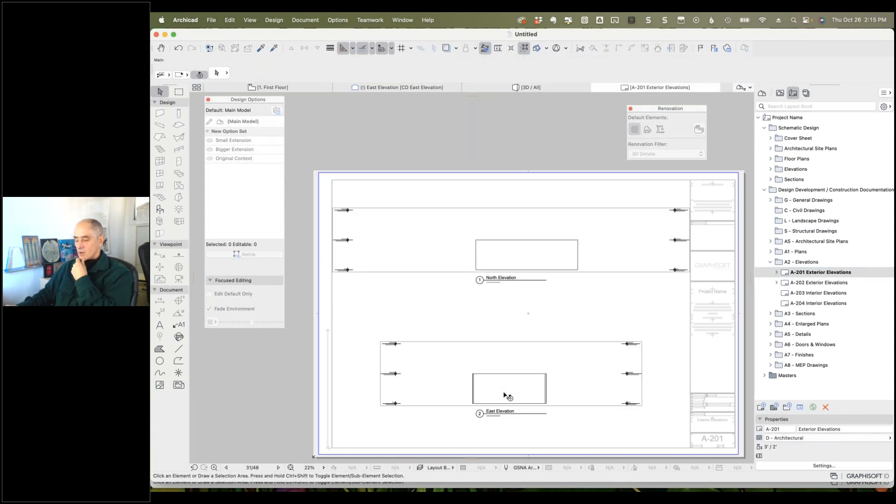
{"action": "left_click", "coordinate": [562, 381]}
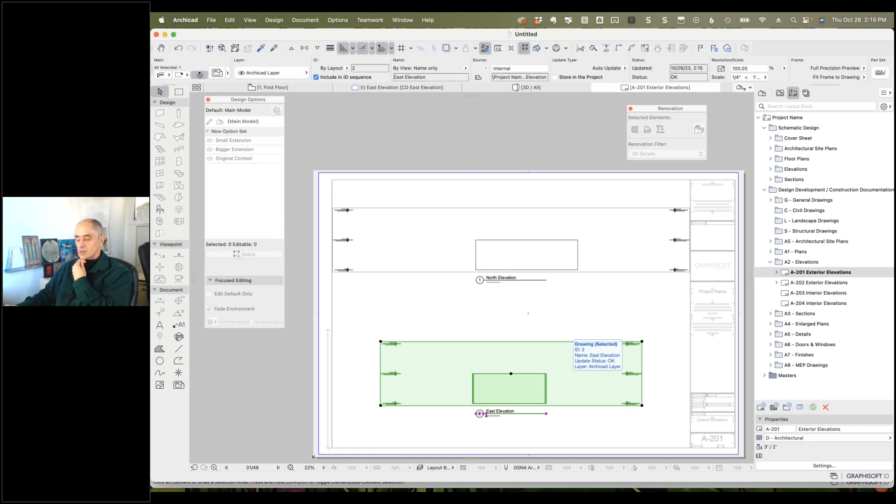
{"action": "right_click", "coordinate": [564, 379]}
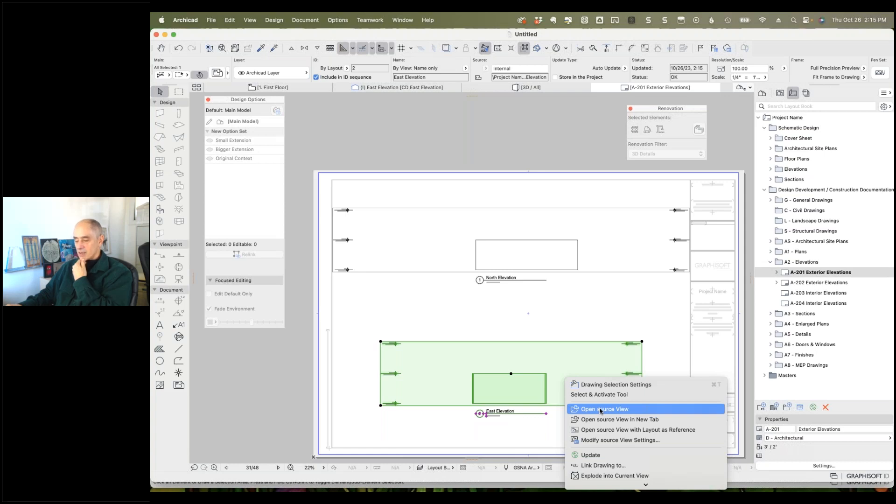
{"action": "left_click", "coordinate": [576, 321]}
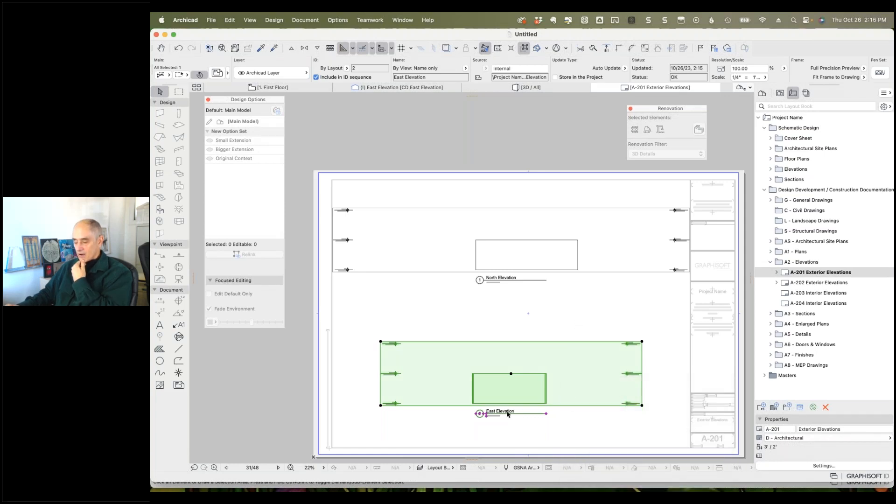
{"action": "scroll", "coordinate": [508, 412], "scroll_direction": "up", "scroll_amount": 1}
{"action": "scroll", "coordinate": [508, 414], "scroll_direction": "up", "scroll_amount": 5}
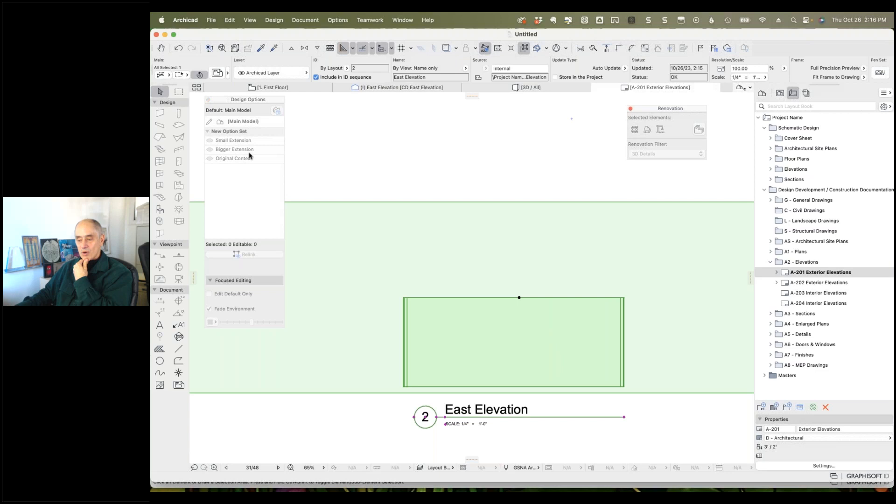
{"action": "right_click", "coordinate": [525, 329]}
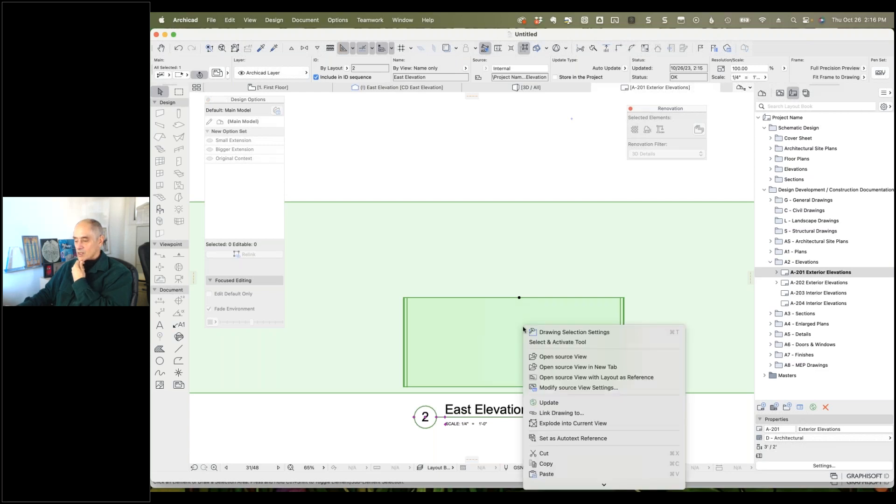
{"action": "left_click", "coordinate": [559, 357]}
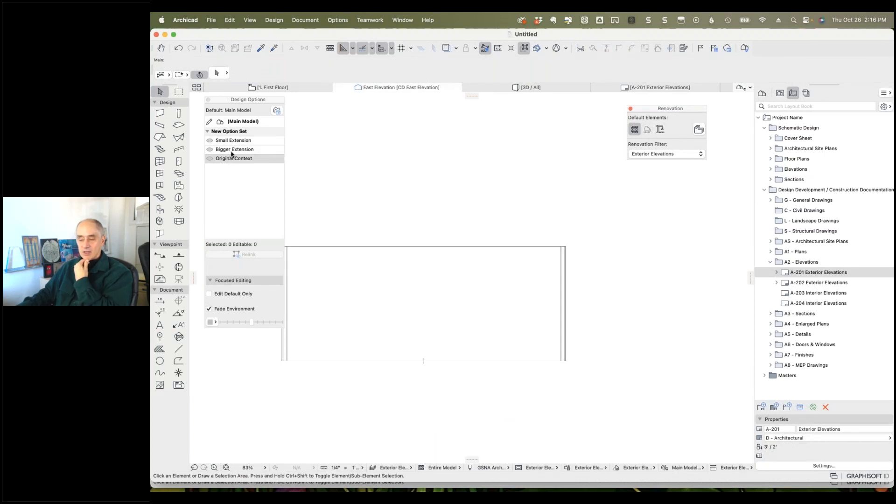
- Show Original Context with Fade Environment off, and update the saved East Elevation view with the current window settings
{"action": "left_click", "coordinate": [209, 158]}
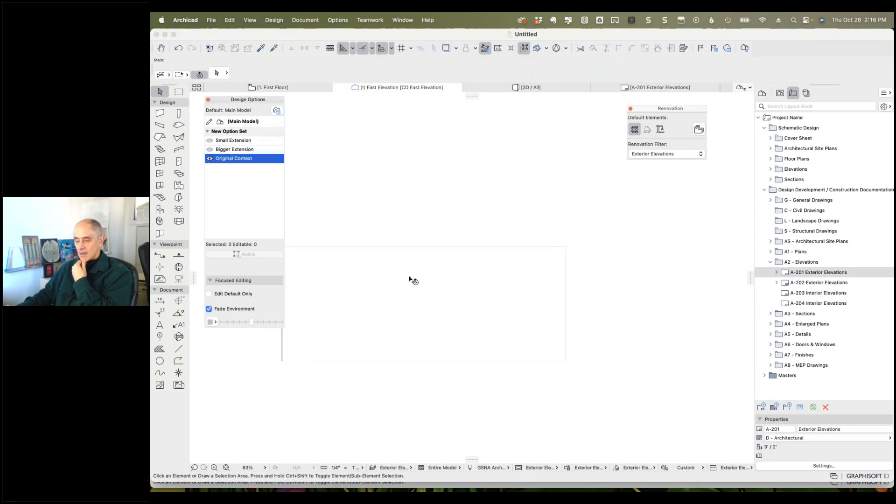
{"action": "left_click", "coordinate": [209, 309]}
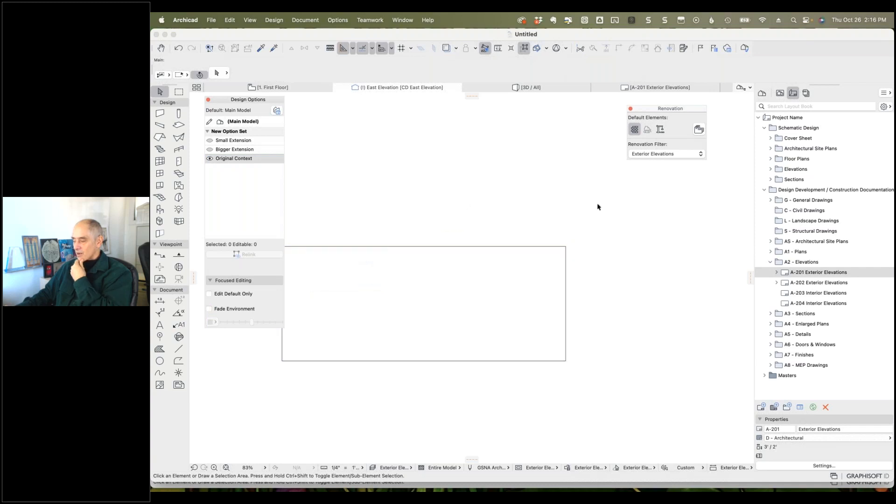
{"action": "left_click", "coordinate": [779, 94]}
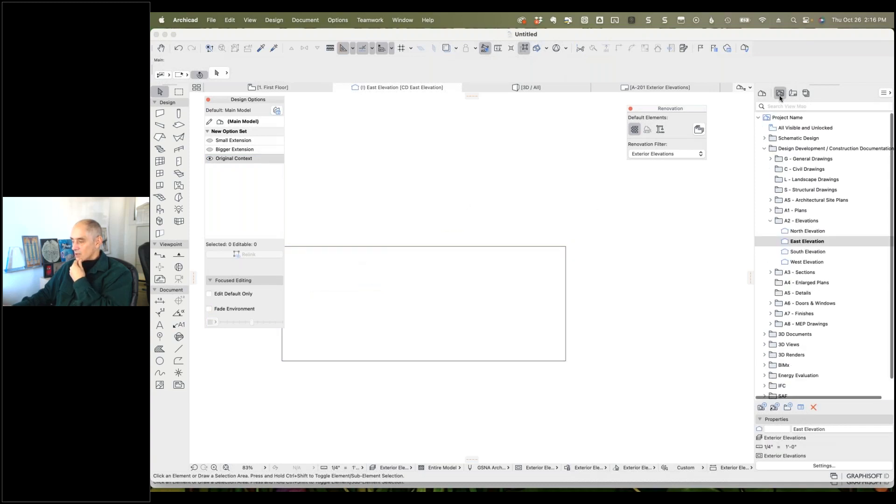
{"action": "right_click", "coordinate": [785, 242]}
{"action": "left_click", "coordinate": [785, 289]}
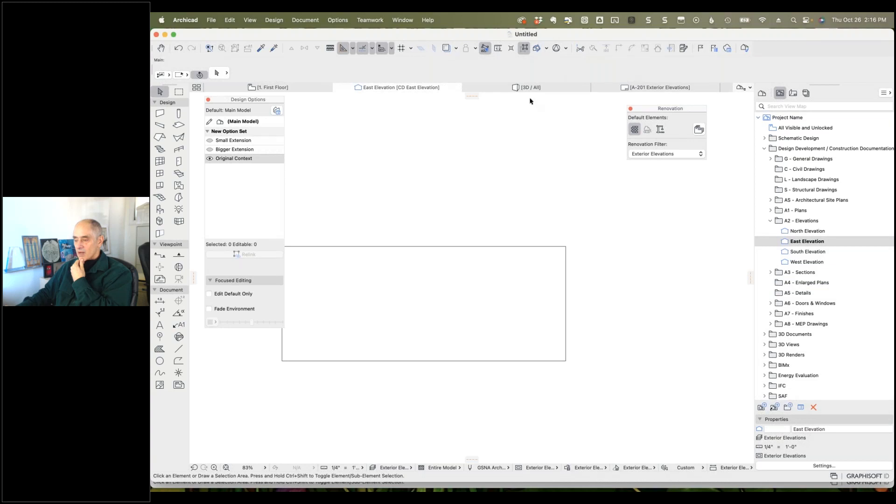
- On the A-201 layout, place a copy of the East Elevation drawing about 6 7/32" straight below the original
{"action": "left_click", "coordinate": [667, 87]}
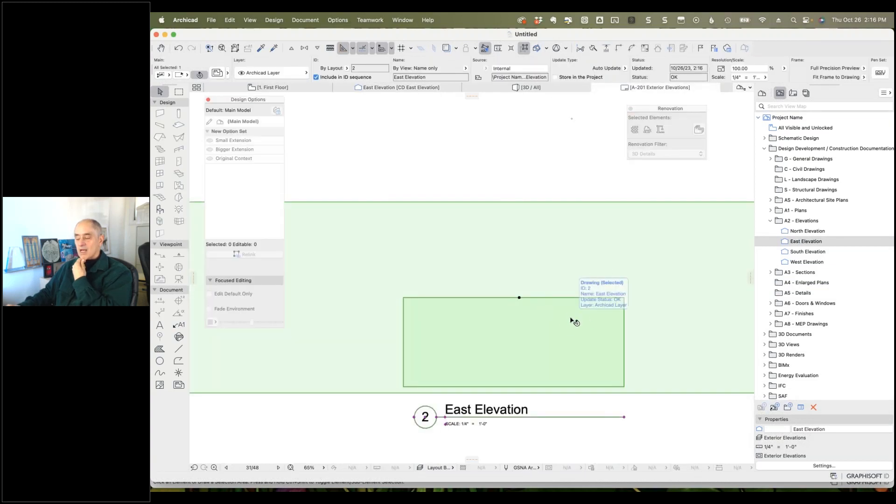
{"action": "scroll", "coordinate": [573, 321], "scroll_direction": "down", "scroll_amount": 3}
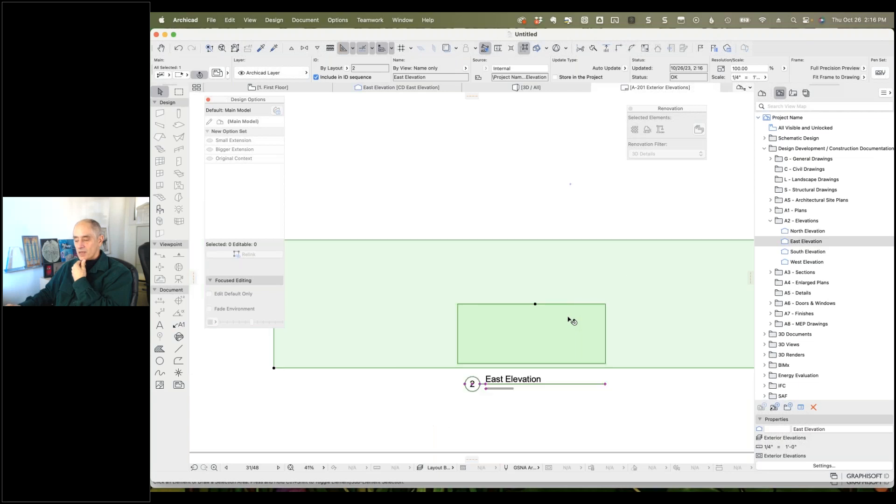
{"action": "scroll", "coordinate": [569, 320], "scroll_direction": "down", "scroll_amount": 2}
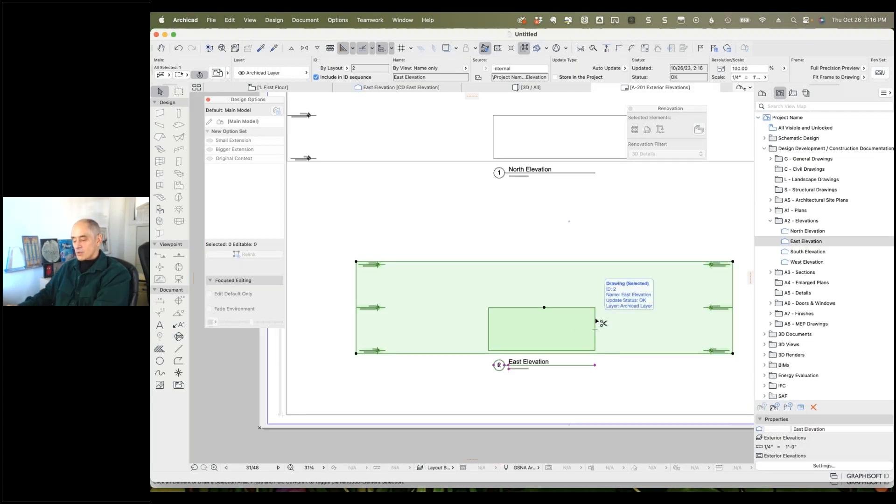
{"action": "key", "text": "super+d"}
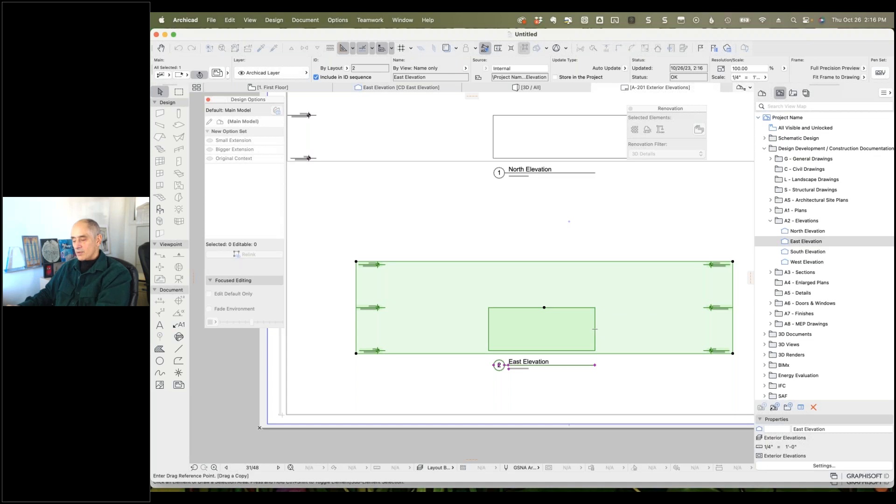
{"action": "left_click", "coordinate": [595, 307]}
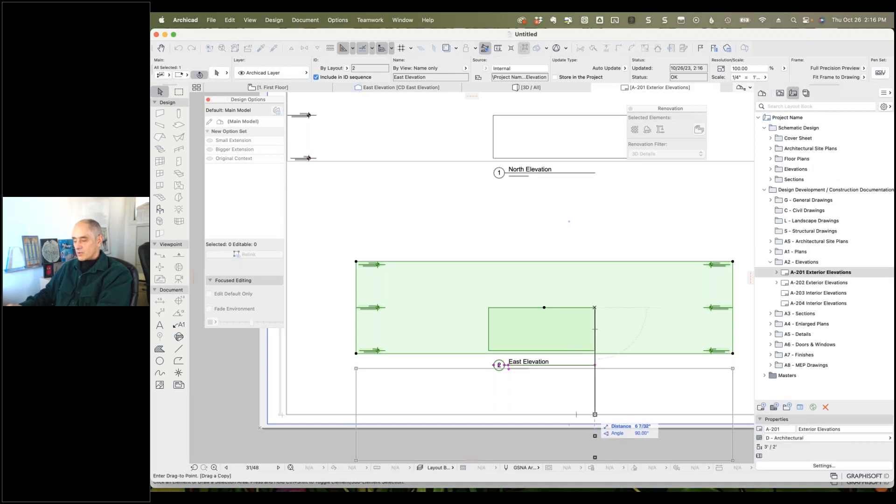
{"action": "left_click", "coordinate": [595, 414]}
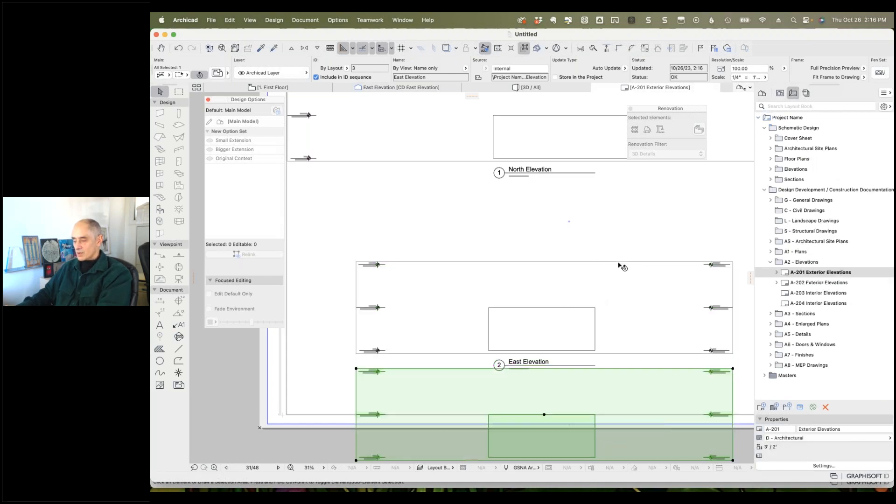
- Move both East Elevation drawings up together so that they fit inside the sheet border beneath the North Elevation
{"action": "left_click", "coordinate": [616, 280], "text": "shift"}
{"action": "key", "text": "super+d"}
{"action": "left_click", "coordinate": [616, 262]}
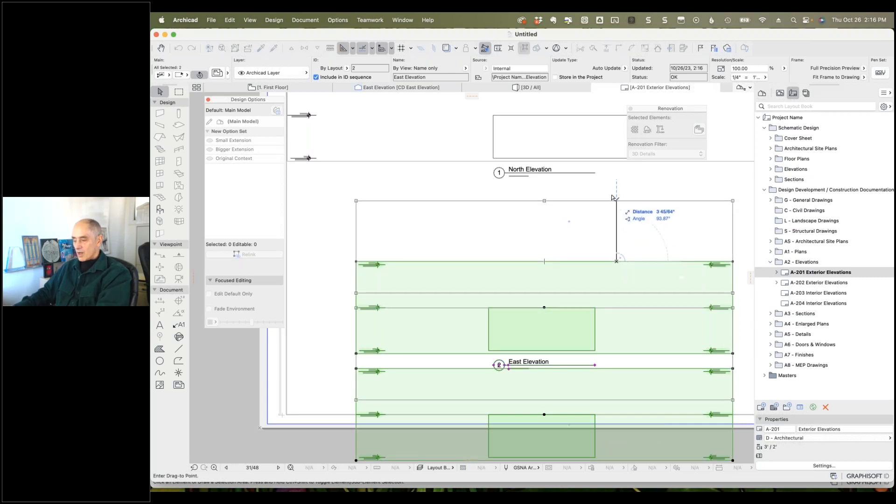
{"action": "left_click", "coordinate": [611, 190]}
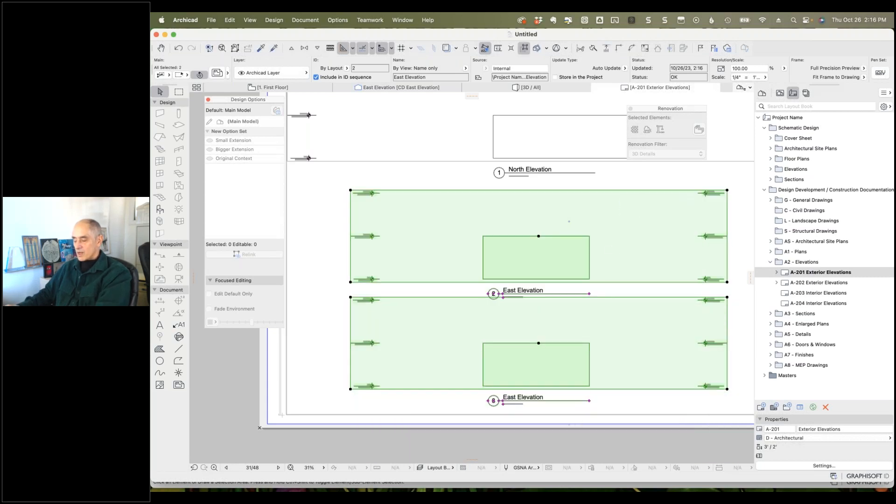
{"action": "left_click", "coordinate": [582, 443]}
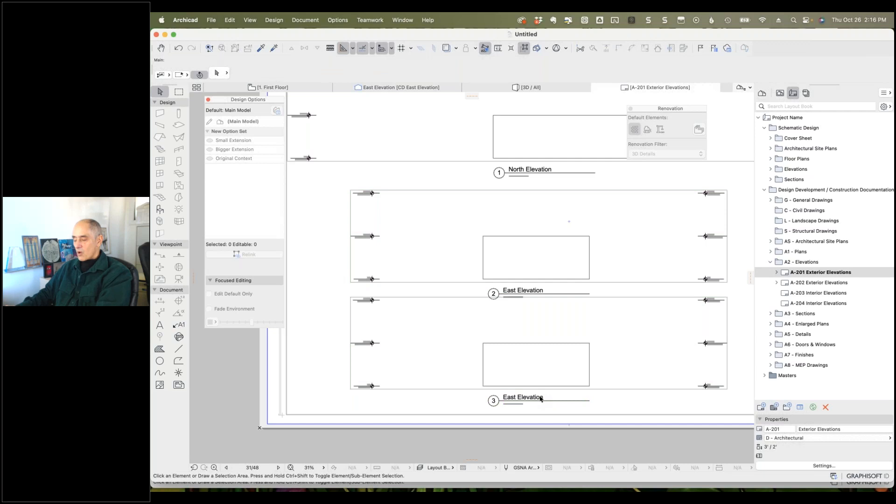
- Open the source view of the copied East Elevation drawing, number 3 on the layout
{"action": "left_click", "coordinate": [566, 353]}
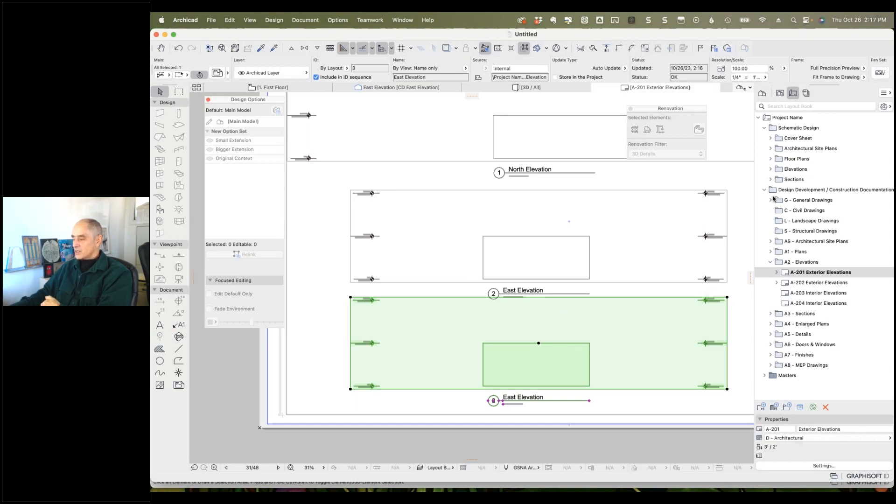
{"action": "right_click", "coordinate": [617, 321]}
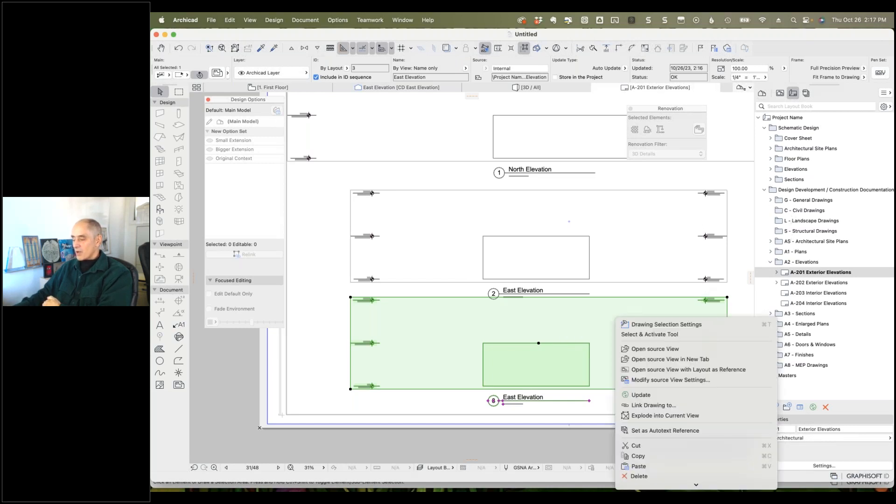
{"action": "left_click", "coordinate": [652, 349]}
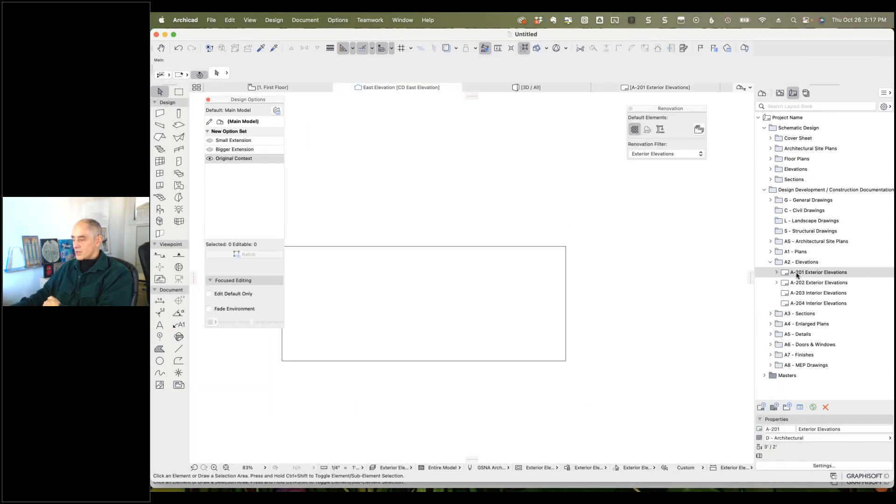
- Save the current elevation as a new view in the View Map with the custom name "East Elevation WITH SMALL EXTENSION"
{"action": "left_click", "coordinate": [780, 92]}
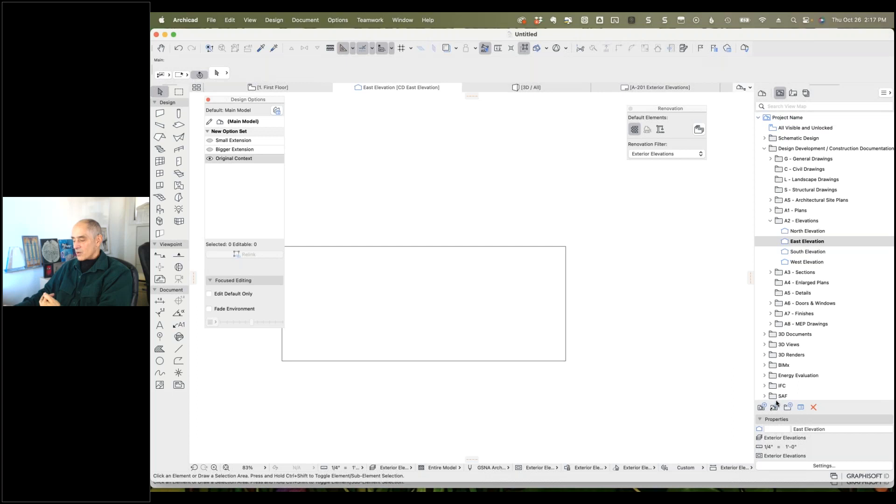
{"action": "left_click", "coordinate": [762, 408]}
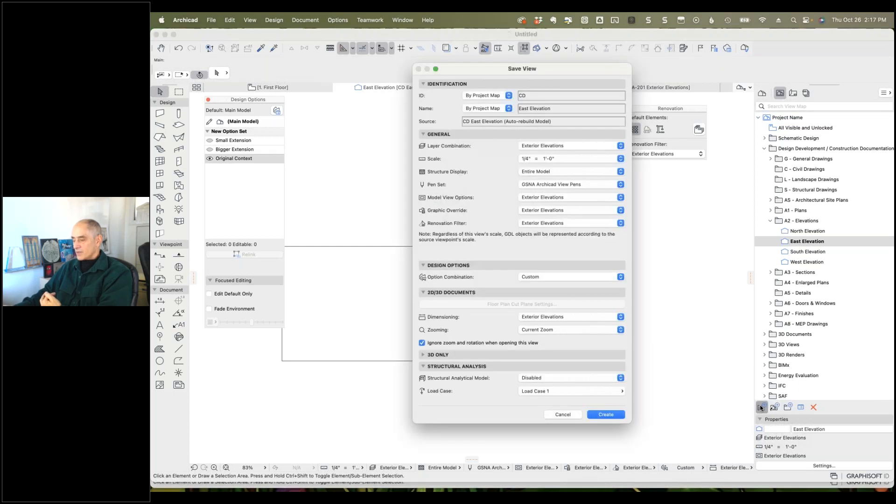
{"action": "left_click", "coordinate": [487, 109]}
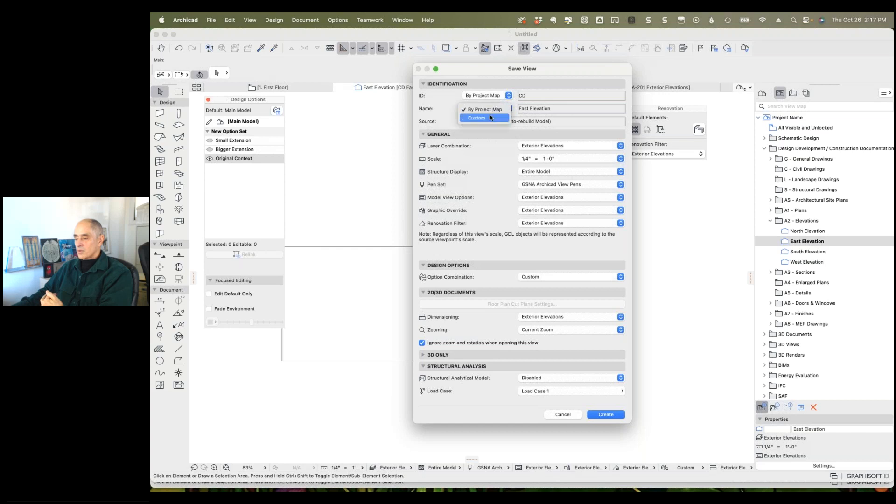
{"action": "left_click", "coordinate": [492, 117]}
{"action": "left_click", "coordinate": [565, 108]}
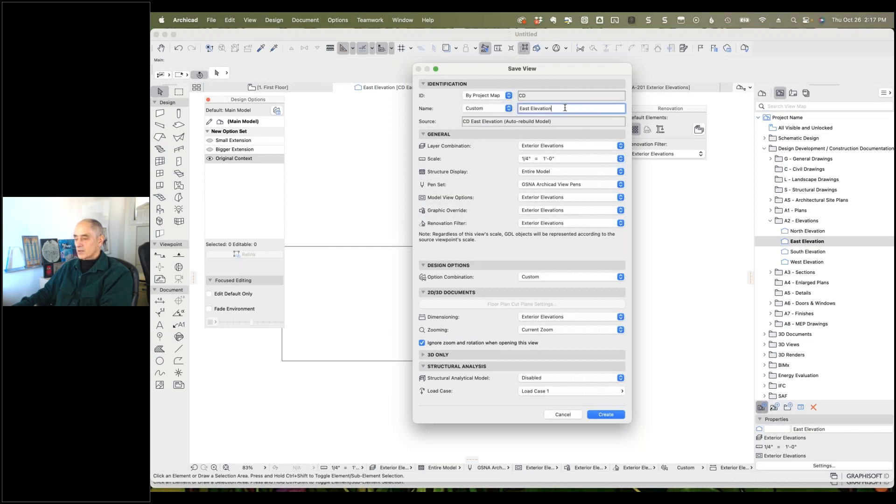
{"action": "type", "text": "WITH SMALL"}
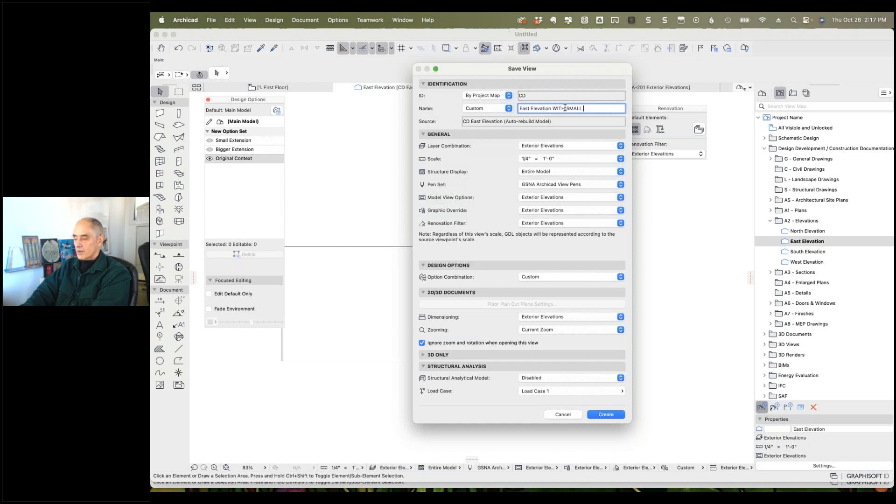
{"action": "type", "text": " EXTENSION"}
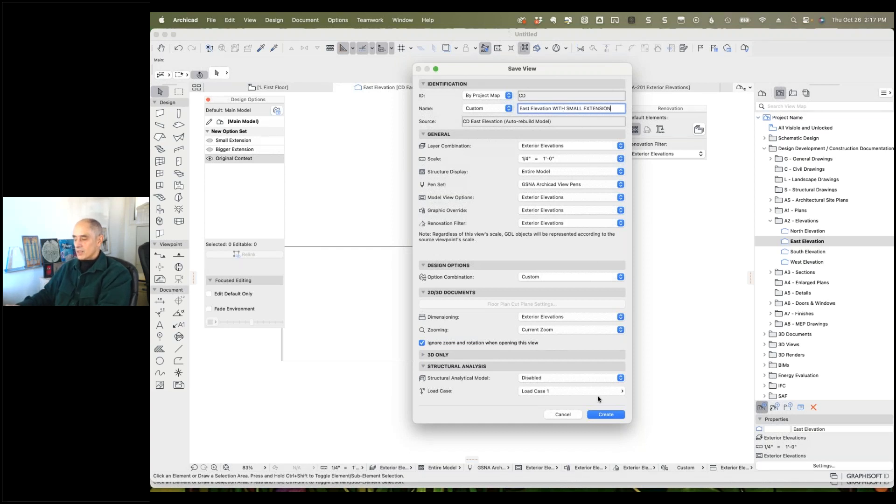
{"action": "left_click", "coordinate": [606, 414]}
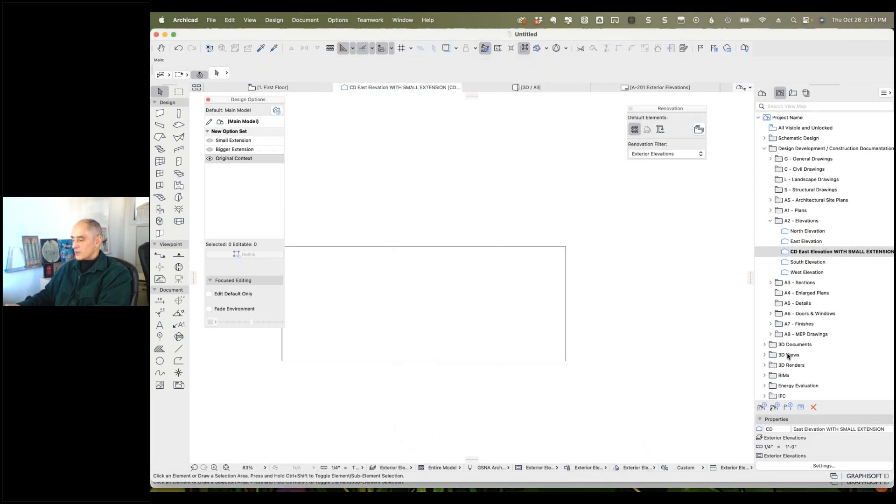
- Save another view of the same elevation with the custom name "East Elevation WITH BIGGER EXTENSION"
{"action": "left_click", "coordinate": [761, 407]}
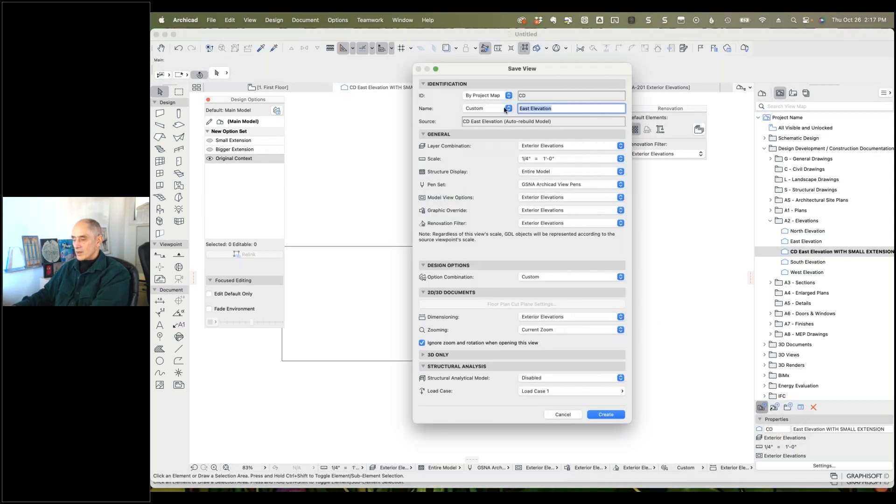
{"action": "left_click", "coordinate": [569, 109]}
{"action": "type", "text": "WITH"}
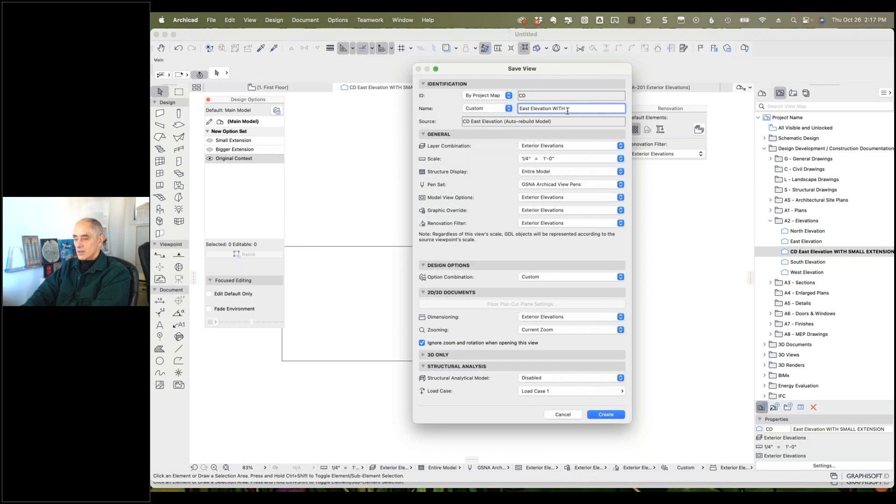
{"action": "type", "text": " BIGGER EXTENSION"}
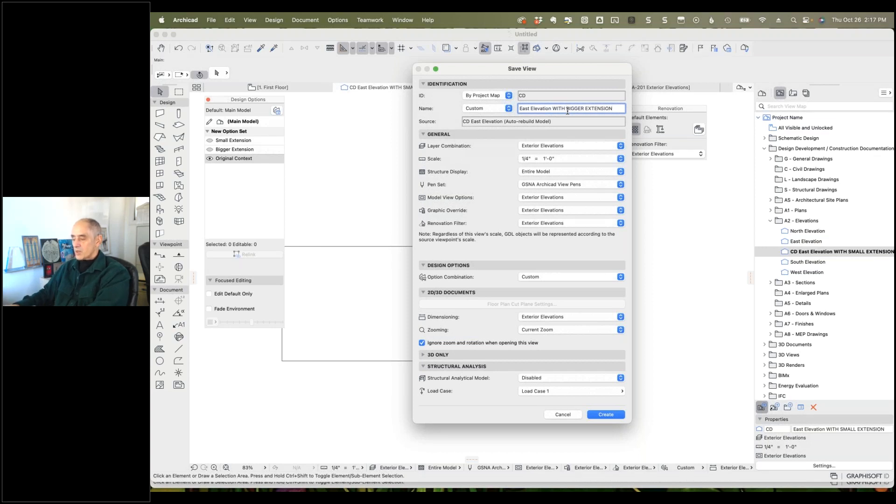
{"action": "left_click", "coordinate": [600, 415]}
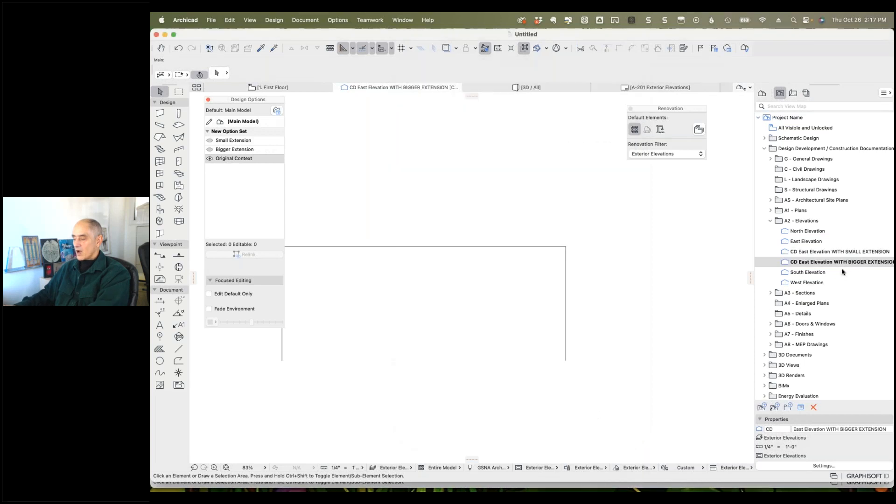
- Show the Bigger Extension design option and redefine the "East Elevation WITH BIGGER EXTENSION" view with the current window settings
{"action": "left_click", "coordinate": [785, 264]}
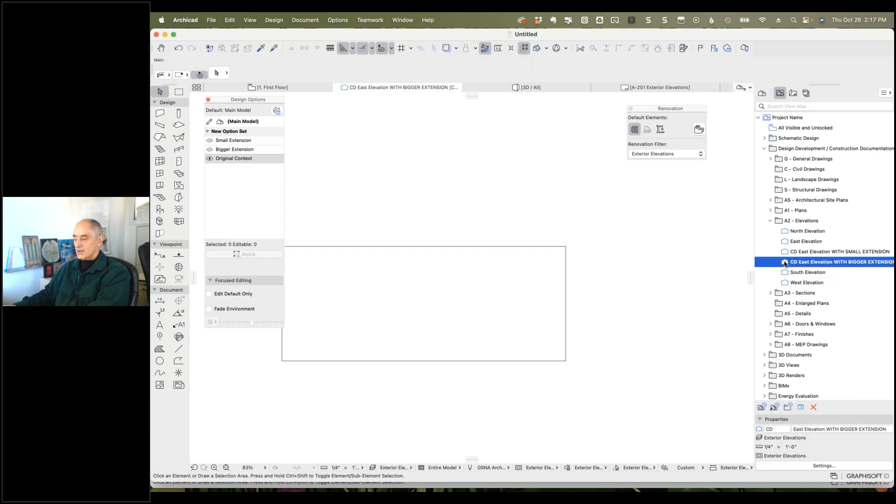
{"action": "left_click", "coordinate": [211, 150]}
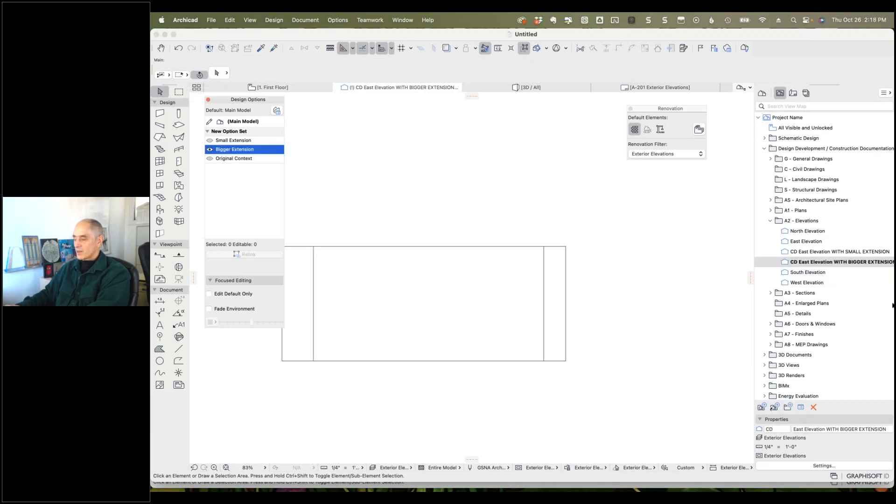
{"action": "right_click", "coordinate": [784, 263]}
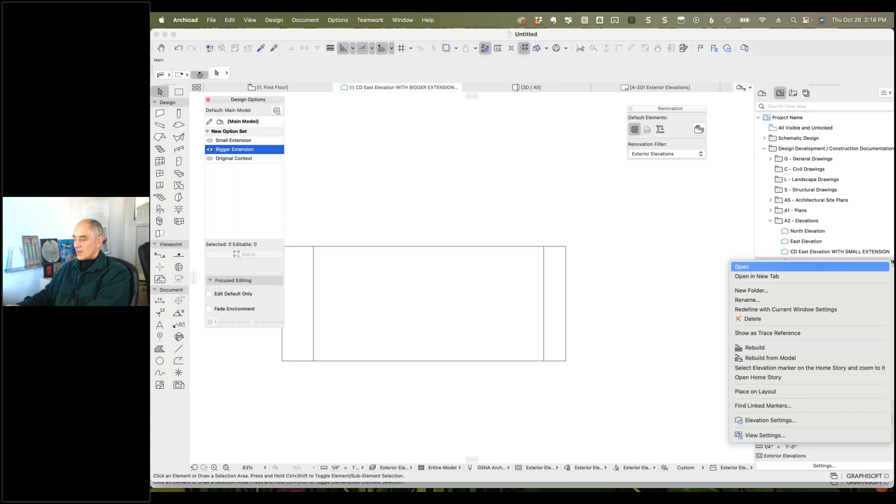
{"action": "left_click", "coordinate": [793, 309]}
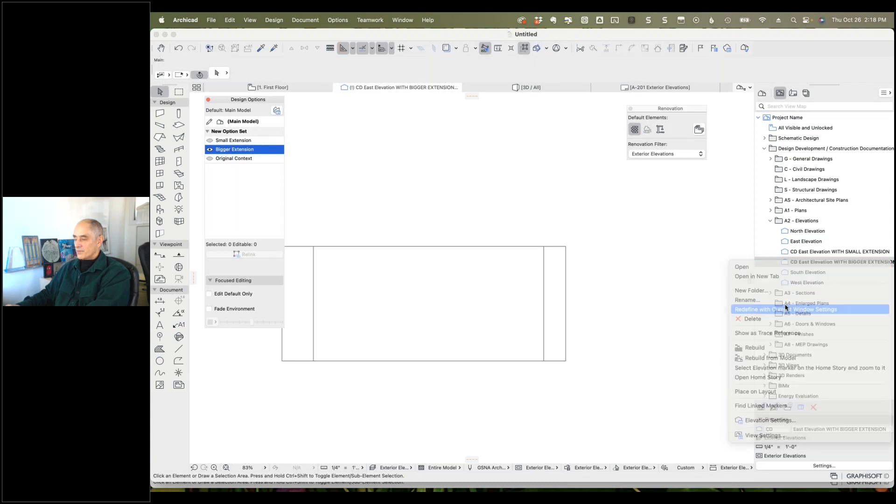
- Open the "East Elevation WITH SMALL EXTENSION" view, show the Small Extension option and redefine the view with the current window settings
{"action": "double_click", "coordinate": [785, 252]}
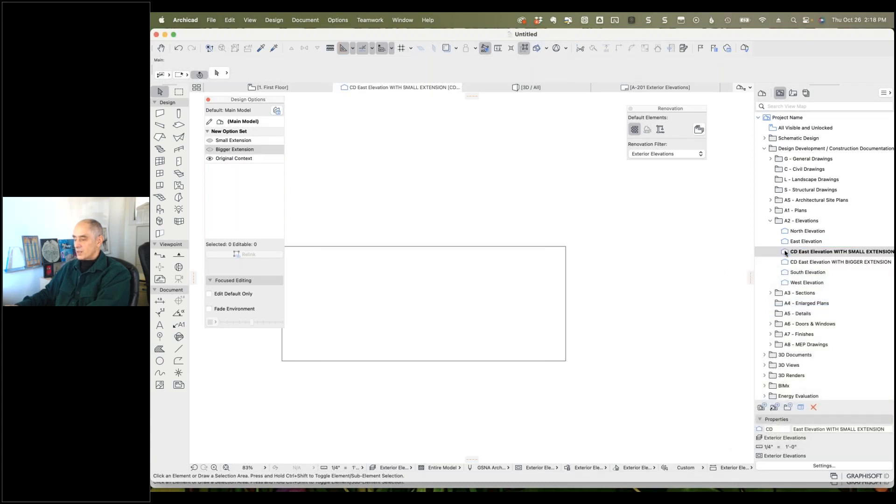
{"action": "left_click", "coordinate": [210, 141]}
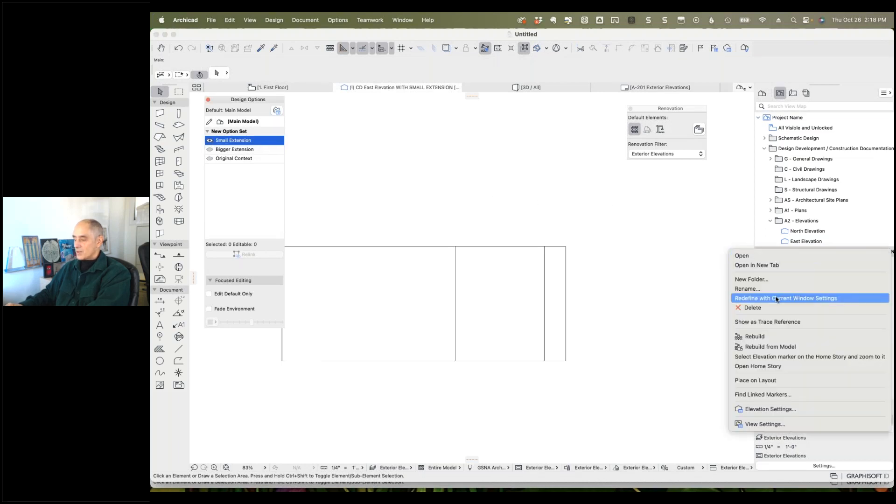
{"action": "left_click", "coordinate": [777, 299]}
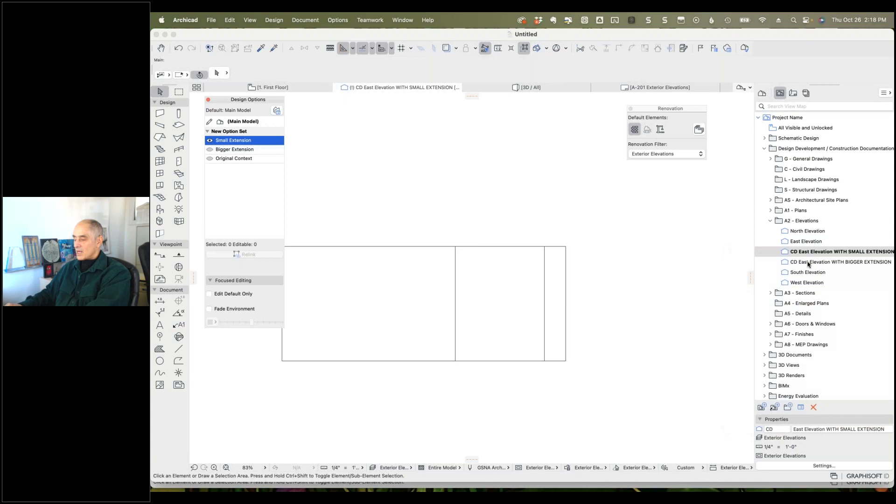
- Examine the available design option combinations in the view settings of "East Elevation WITH SMALL EXTENSION" without changing them
{"action": "left_click", "coordinate": [817, 465]}
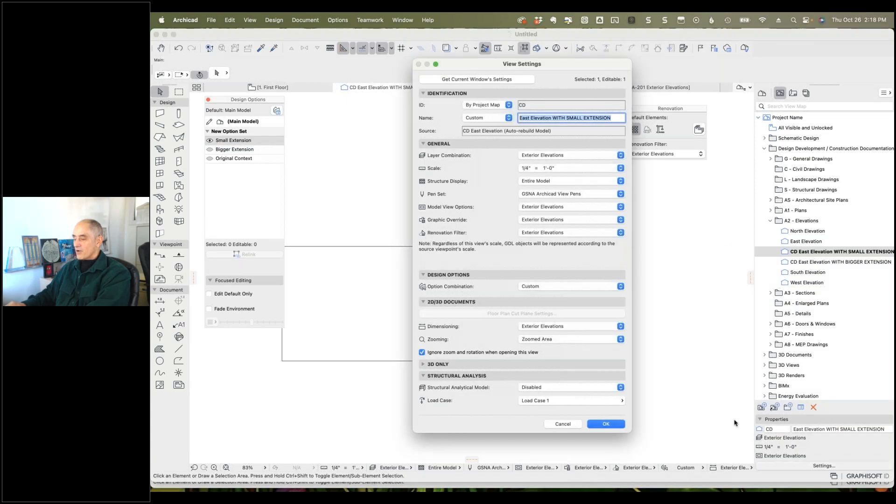
{"action": "left_click", "coordinate": [562, 289]}
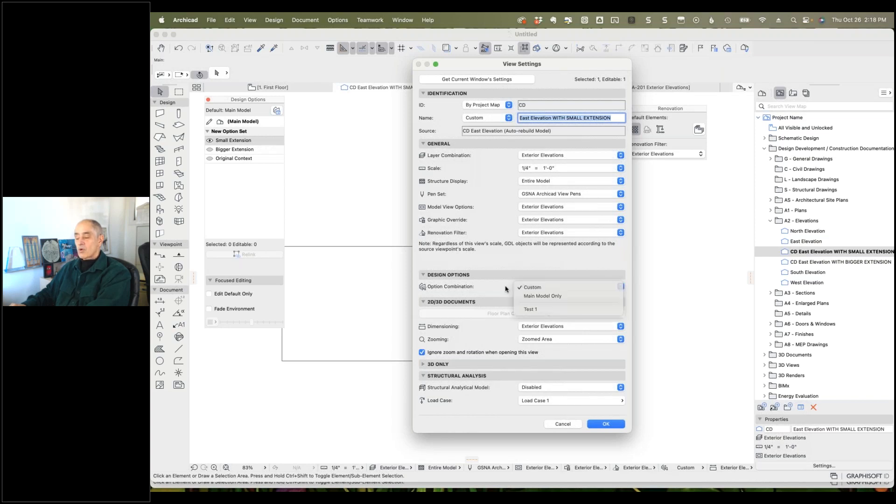
{"action": "left_click", "coordinate": [532, 288]}
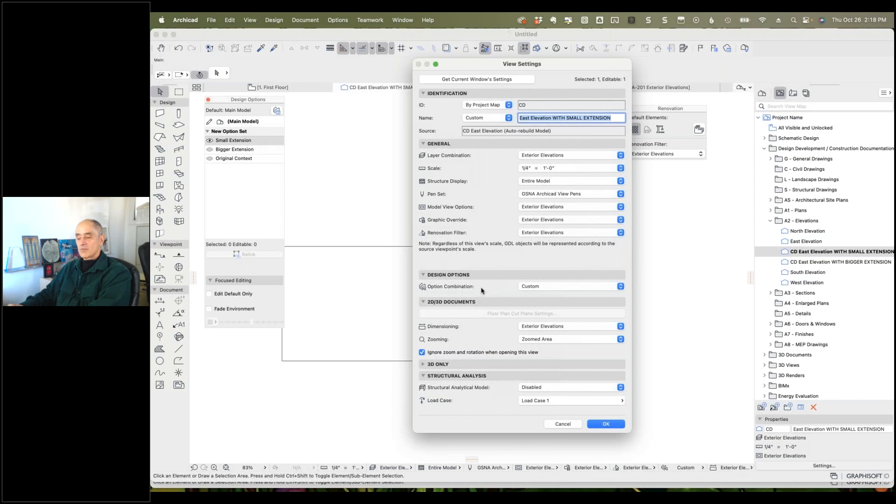
{"action": "left_click", "coordinate": [564, 424]}
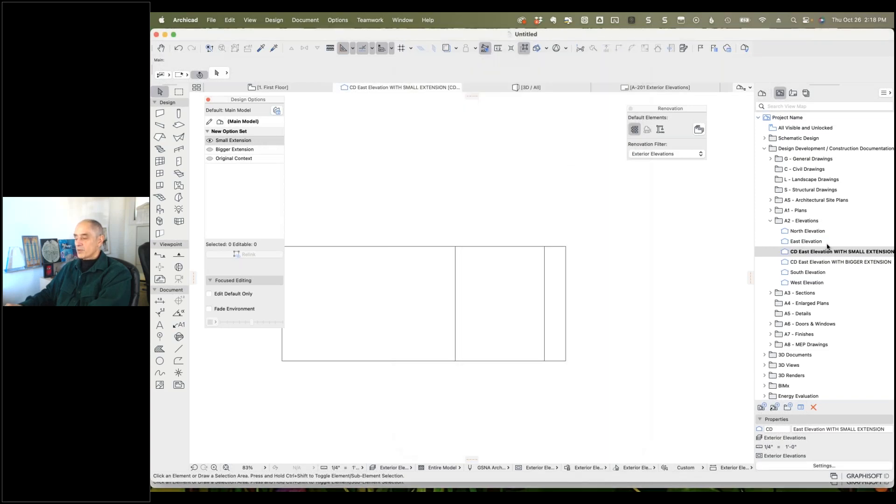
- Relink drawing 3 on layout A-201 to the internal view "East Elevation WITH SMALL EXTENSION"
{"action": "left_click", "coordinate": [658, 87]}
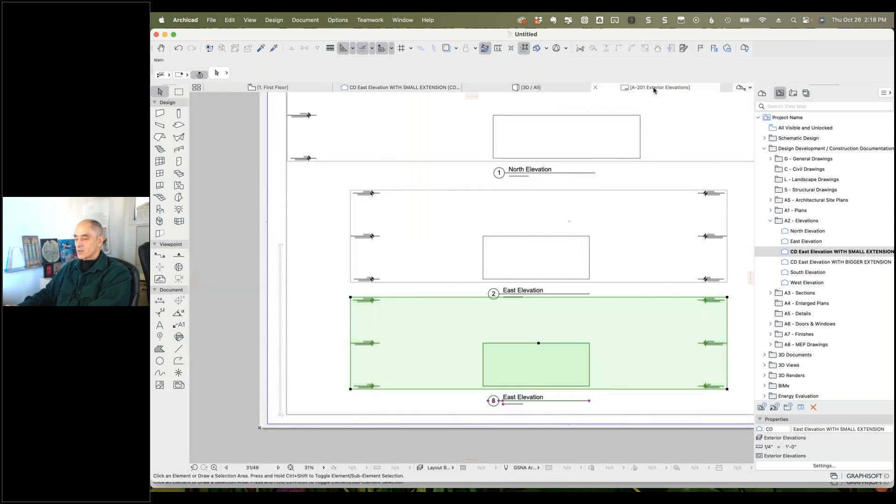
{"action": "right_click", "coordinate": [603, 309]}
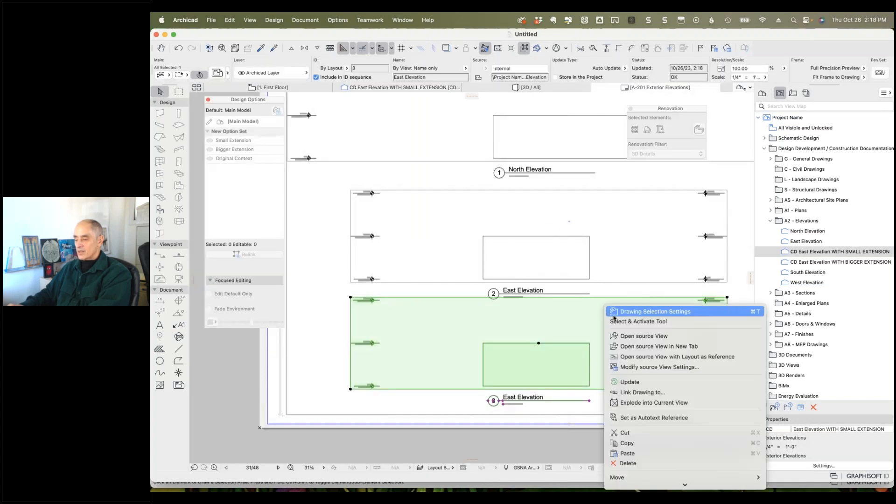
{"action": "left_click", "coordinate": [633, 396]}
{"action": "scroll", "coordinate": [525, 201], "scroll_direction": "down", "scroll_amount": 3}
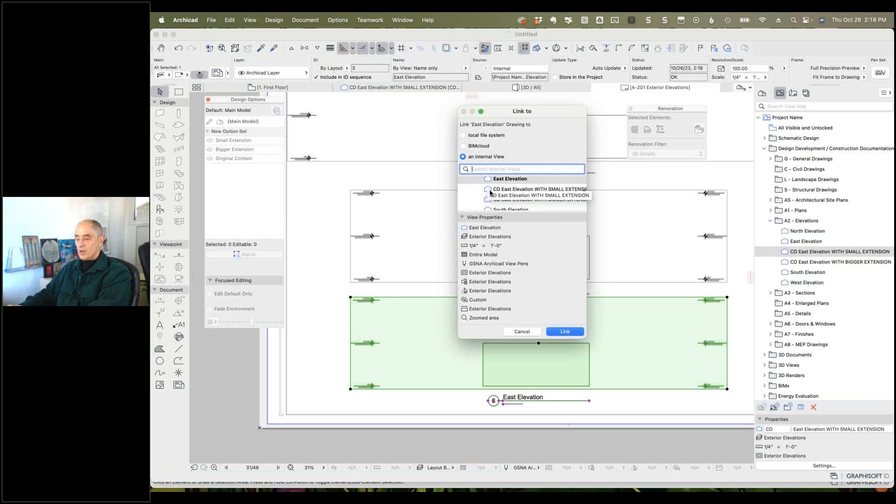
{"action": "left_click", "coordinate": [513, 189]}
{"action": "left_click", "coordinate": [565, 331]}
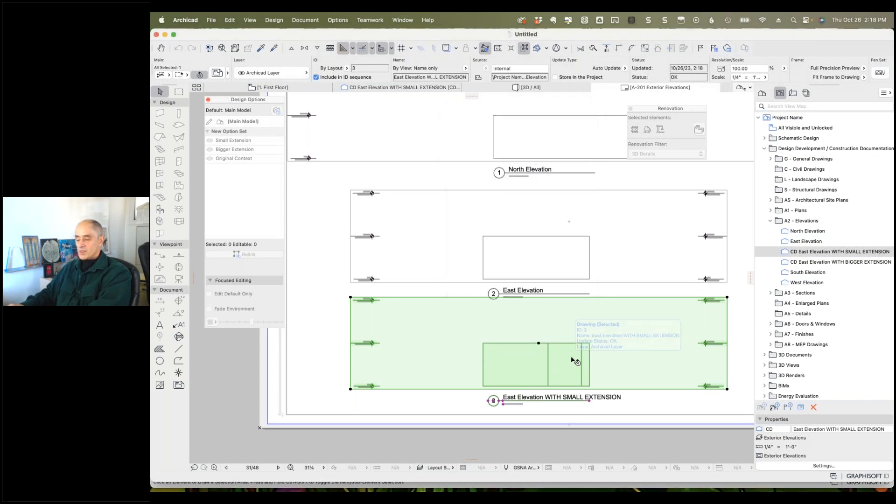
- Place a copy of the small extension drawing about 9" straight below the original, beneath the A-201 sheet
{"action": "scroll", "coordinate": [578, 359], "scroll_direction": "down", "scroll_amount": 5}
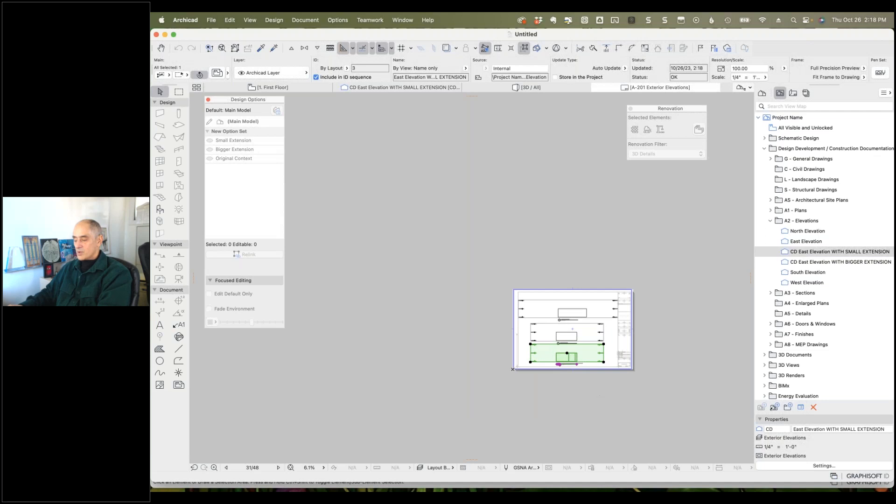
{"action": "scroll", "coordinate": [583, 336], "scroll_direction": "down", "scroll_amount": 2}
{"action": "scroll", "coordinate": [583, 336], "scroll_direction": "right", "scroll_amount": 1}
{"action": "scroll", "coordinate": [560, 282], "scroll_direction": "up", "scroll_amount": 5}
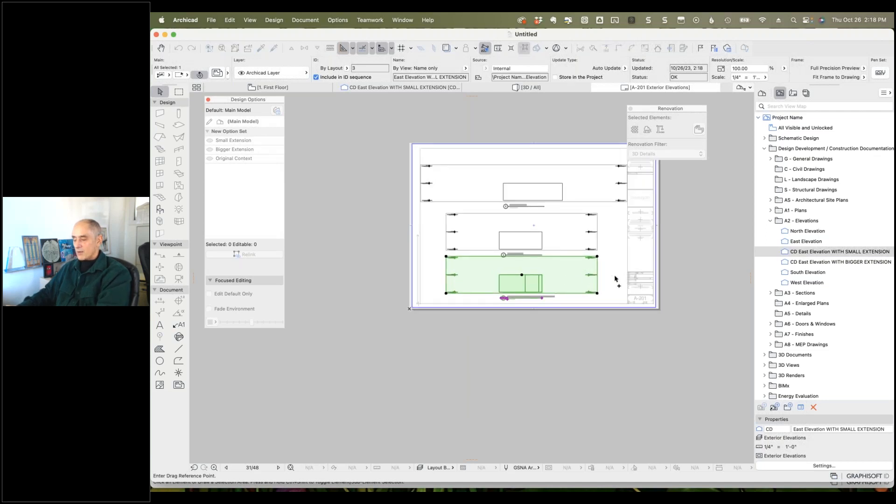
{"action": "left_click", "coordinate": [597, 256]}
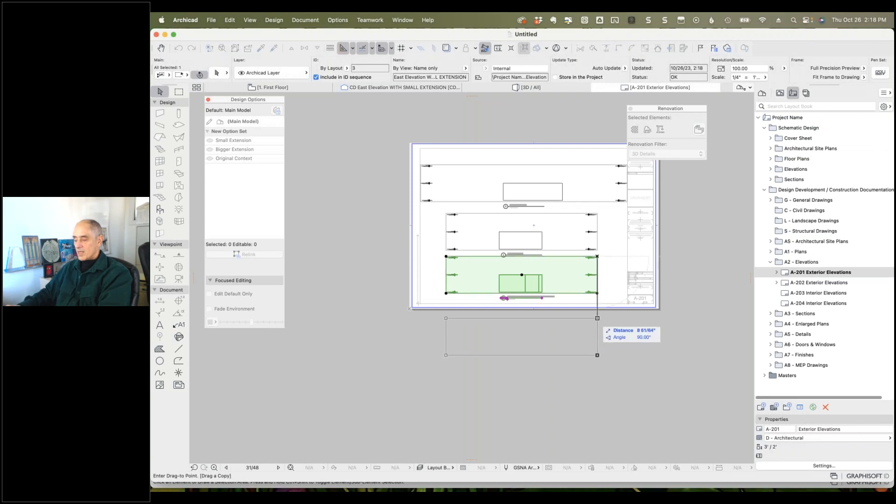
{"action": "left_click", "coordinate": [597, 318]}
- Relink the copied drawing below the sheet to the internal view "East Elevation WITH BIGGER EXTENSION" and deselect it
{"action": "scroll", "coordinate": [528, 358], "scroll_direction": "up", "scroll_amount": 3}
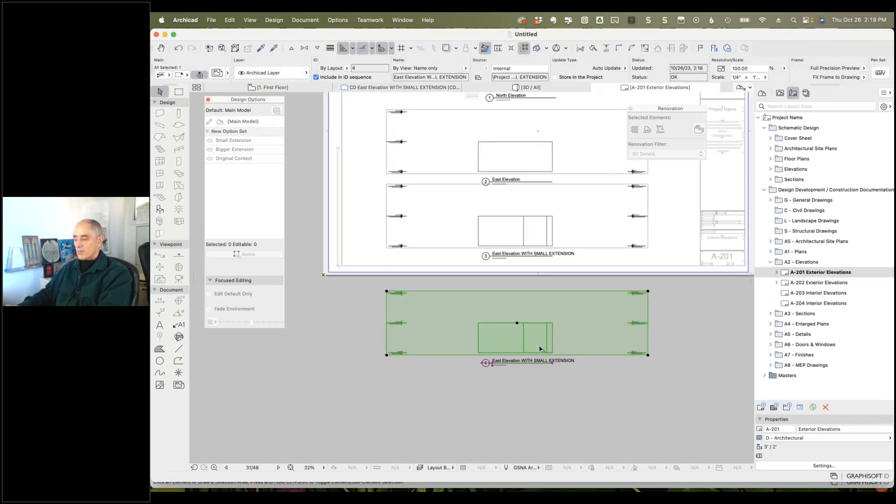
{"action": "right_click", "coordinate": [553, 317]}
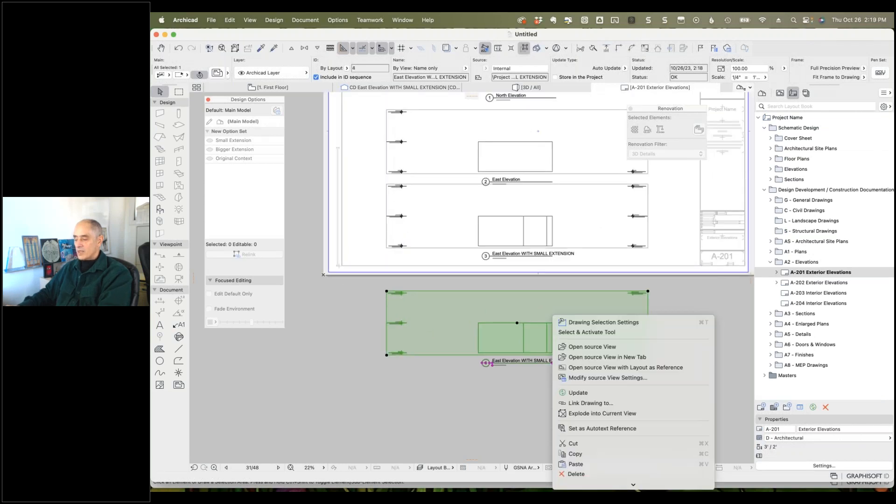
{"action": "left_click", "coordinate": [587, 403]}
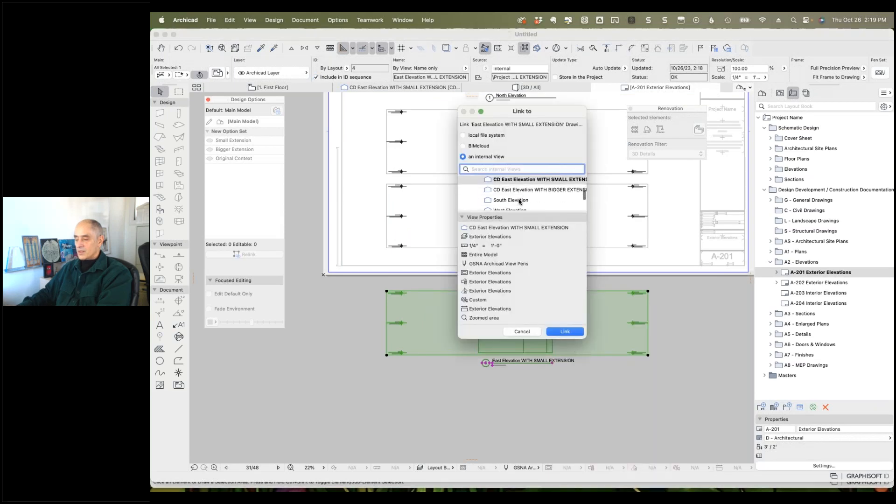
{"action": "left_click", "coordinate": [543, 190]}
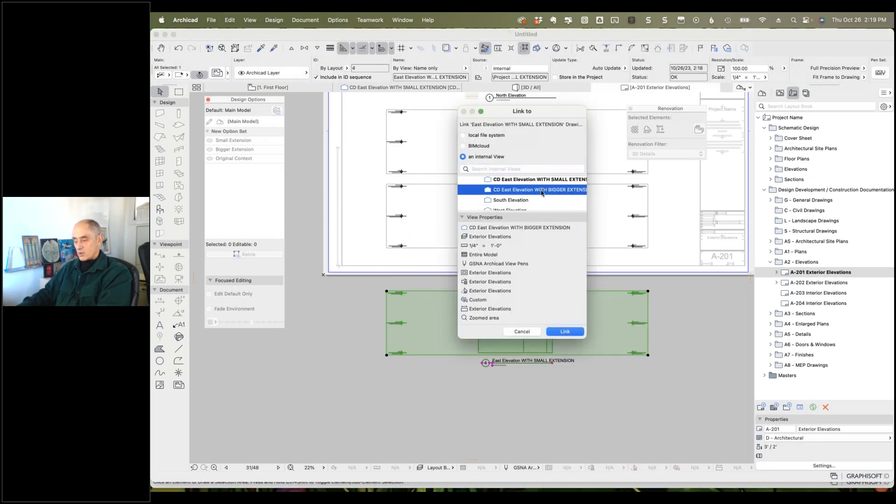
{"action": "left_click", "coordinate": [556, 332]}
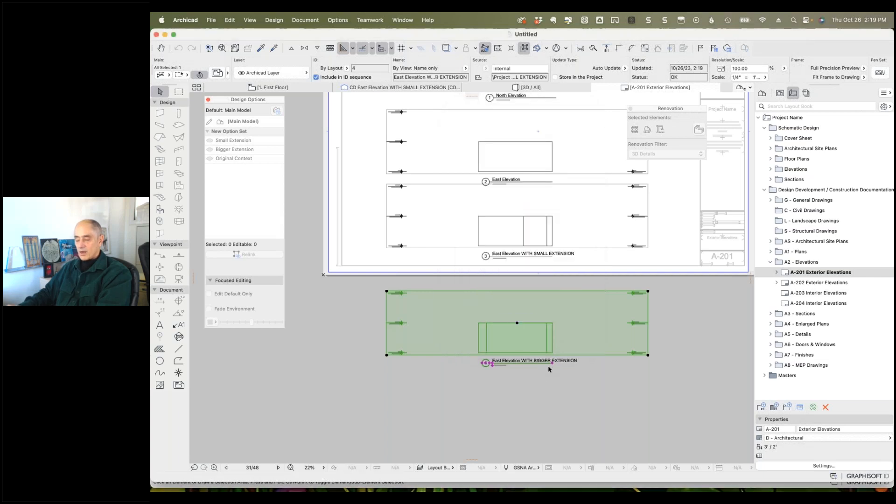
{"action": "left_click", "coordinate": [554, 375]}
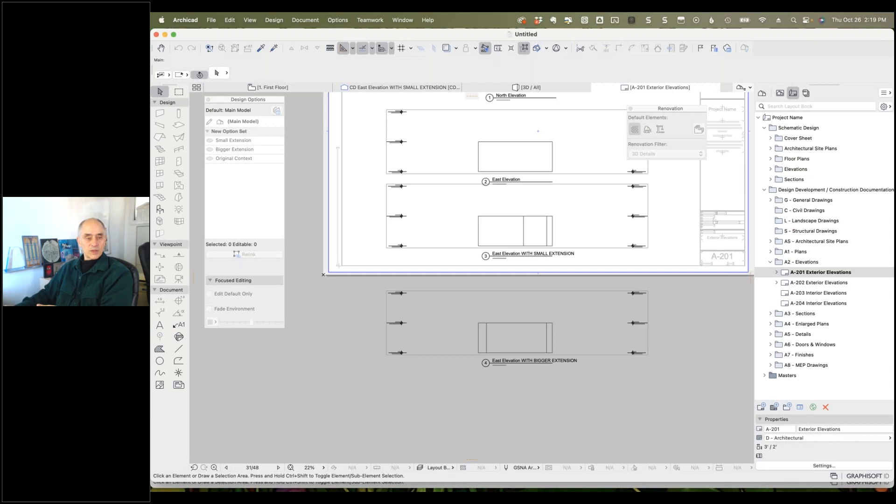
- From the First Floor plan, create a design option combination named "SMALL EXTENSION" that shows only the Small Extension option
{"action": "left_click", "coordinate": [273, 88]}
{"action": "left_click", "coordinate": [276, 109]}
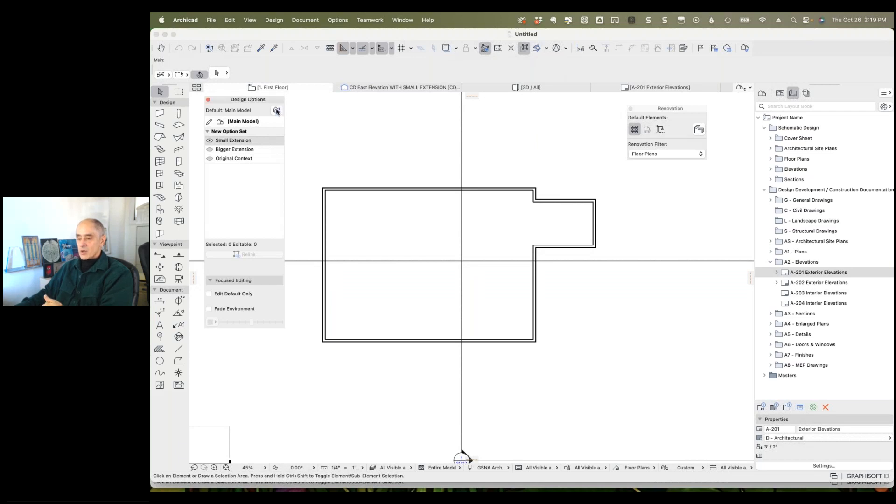
{"action": "left_click", "coordinate": [276, 111]}
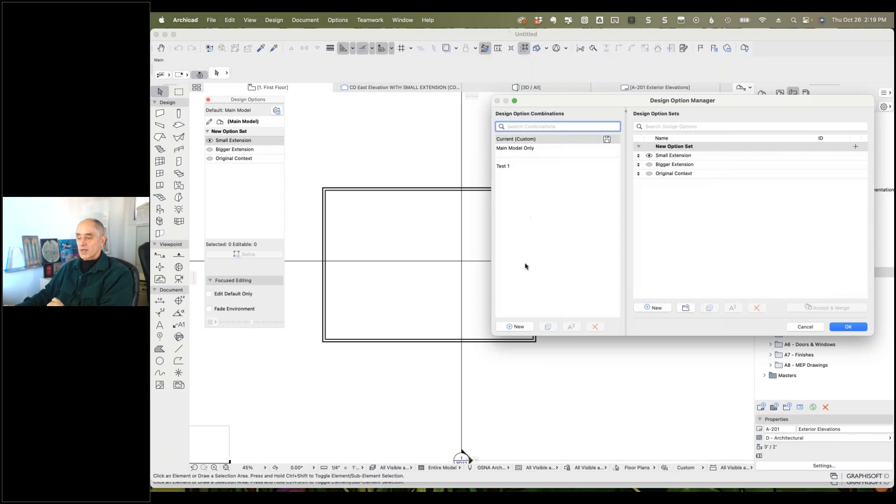
{"action": "left_click", "coordinate": [517, 328]}
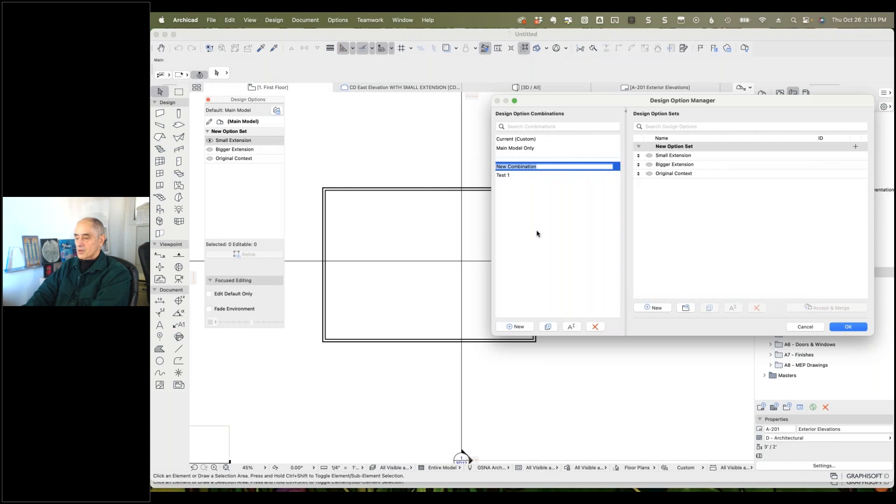
{"action": "type", "text": "SMALL EXTENSION"}
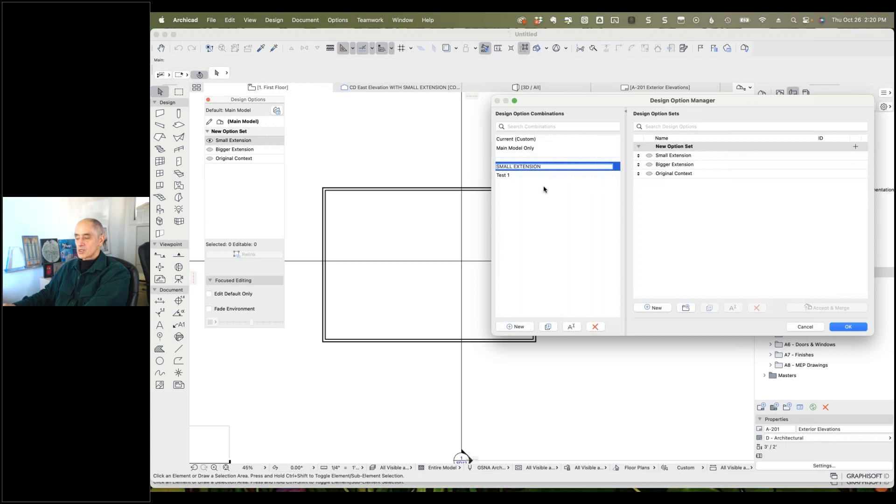
{"action": "left_click", "coordinate": [646, 158]}
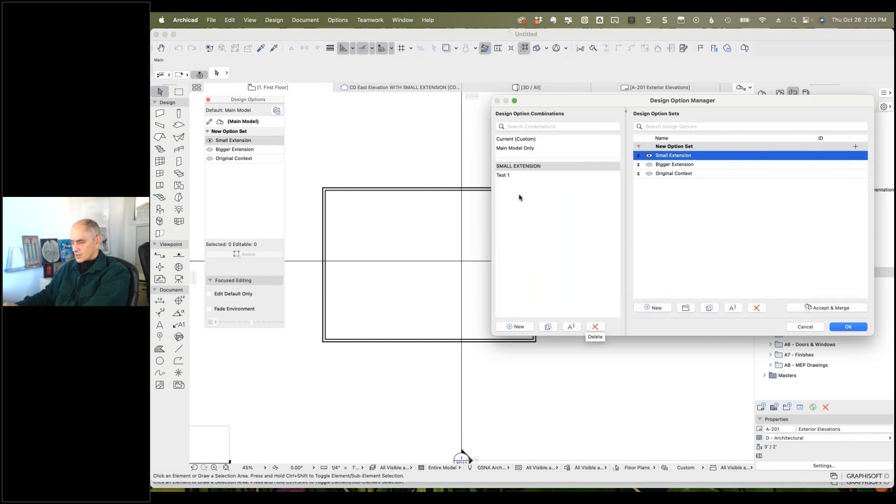
{"action": "left_click", "coordinate": [519, 167]}
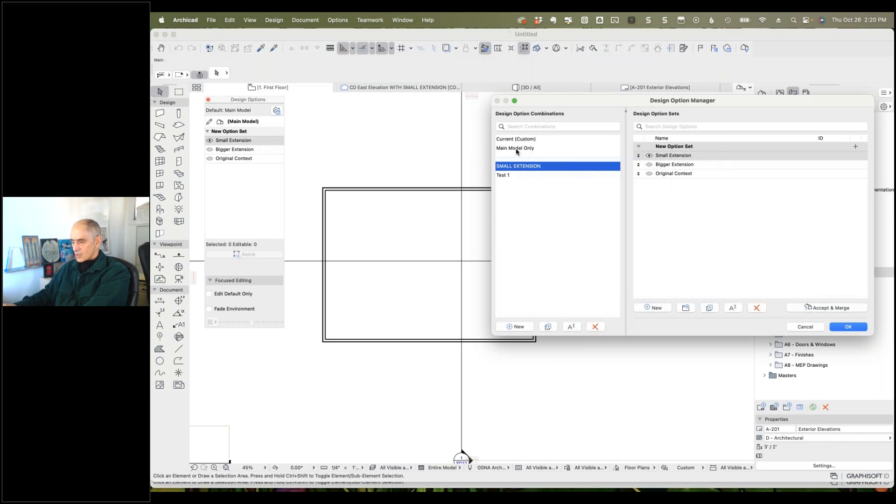
{"action": "left_click", "coordinate": [516, 148]}
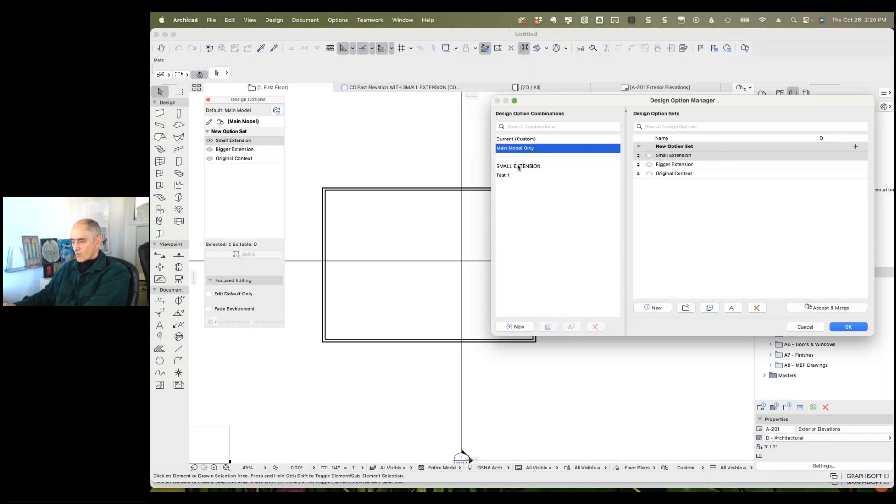
{"action": "left_click", "coordinate": [519, 166]}
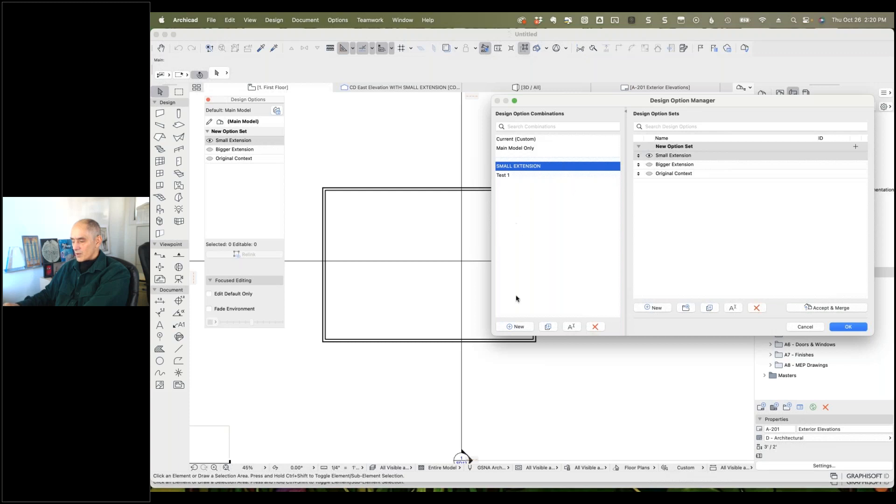
- Create another design option combination named "BIGGER EXTENSION" that shows only the Bigger Extension option
{"action": "left_click", "coordinate": [514, 326]}
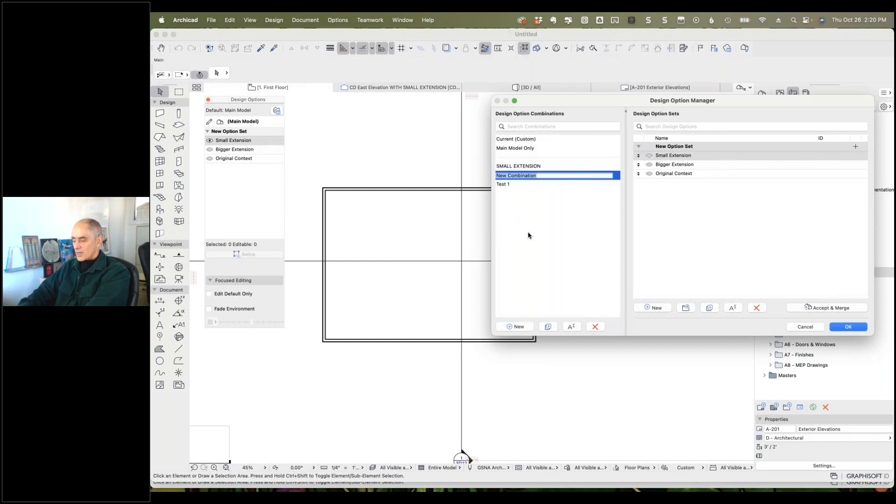
{"action": "type", "text": "BIGGER EXTENSION"}
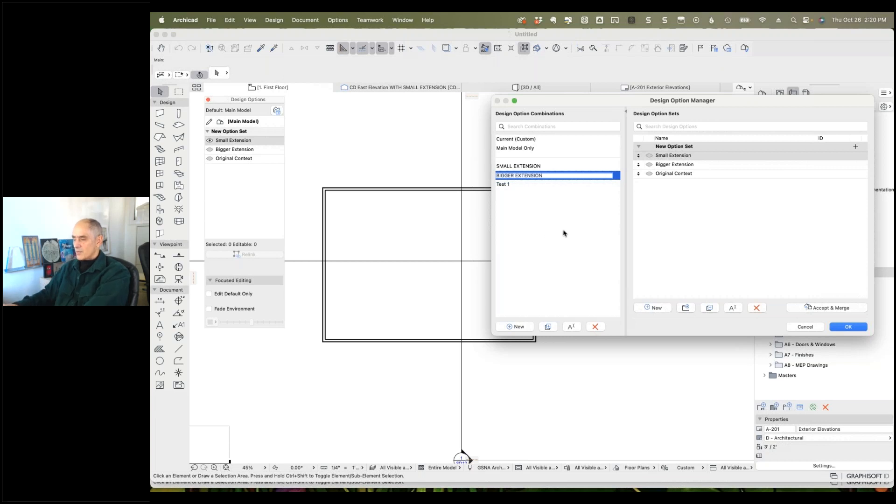
{"action": "left_click", "coordinate": [649, 165]}
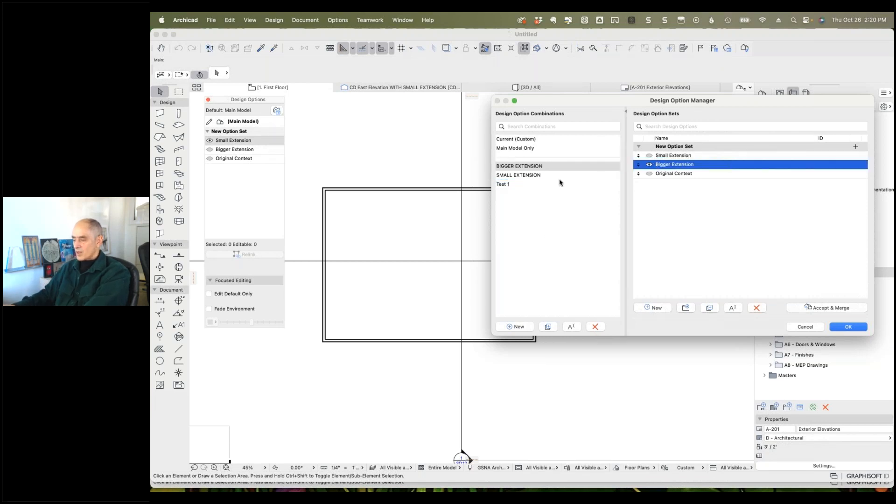
- Check the SMALL EXTENSION and BIGGER EXTENSION combinations and apply BIGGER EXTENSION to the First Floor plan
{"action": "left_click", "coordinate": [520, 176]}
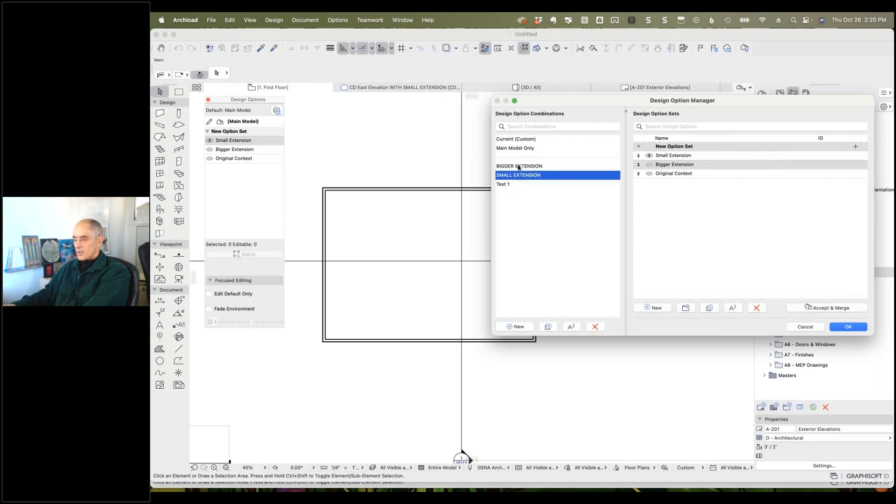
{"action": "left_click", "coordinate": [519, 167]}
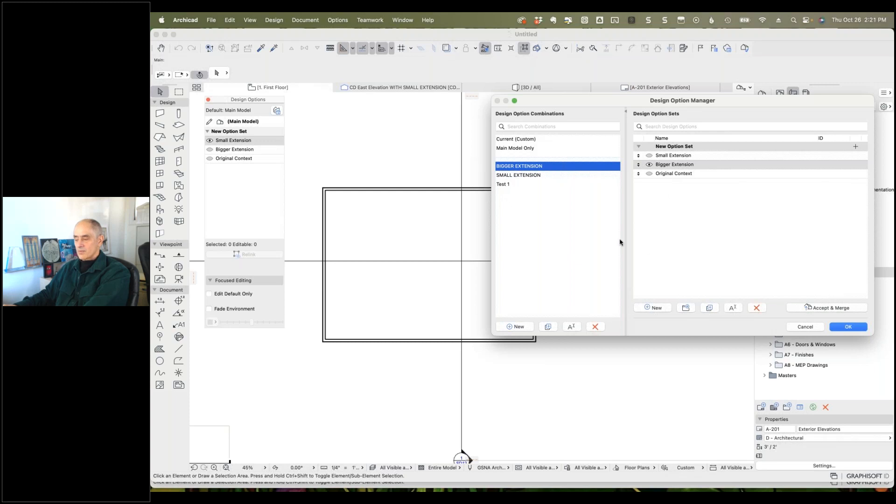
{"action": "left_click", "coordinate": [847, 327]}
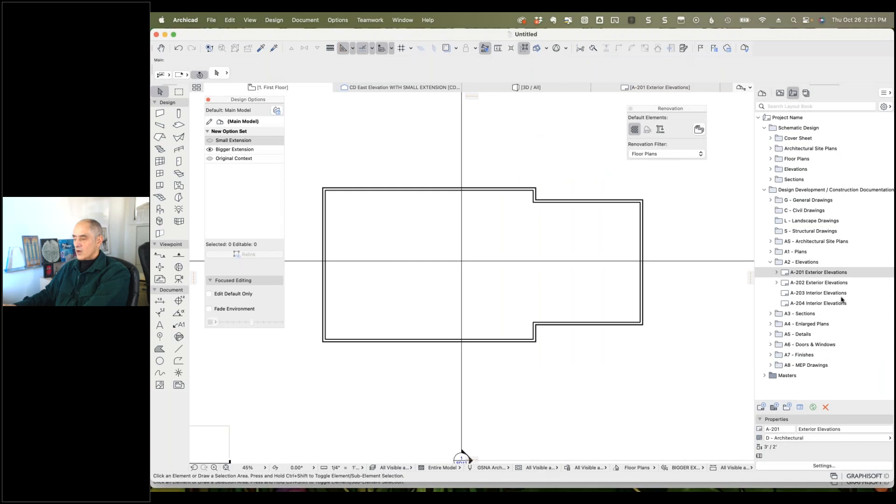
- Set the option combination of the saved view "East Elevation WITH SMALL EXTENSION" to SMALL EXTENSION
{"action": "left_click", "coordinate": [779, 94]}
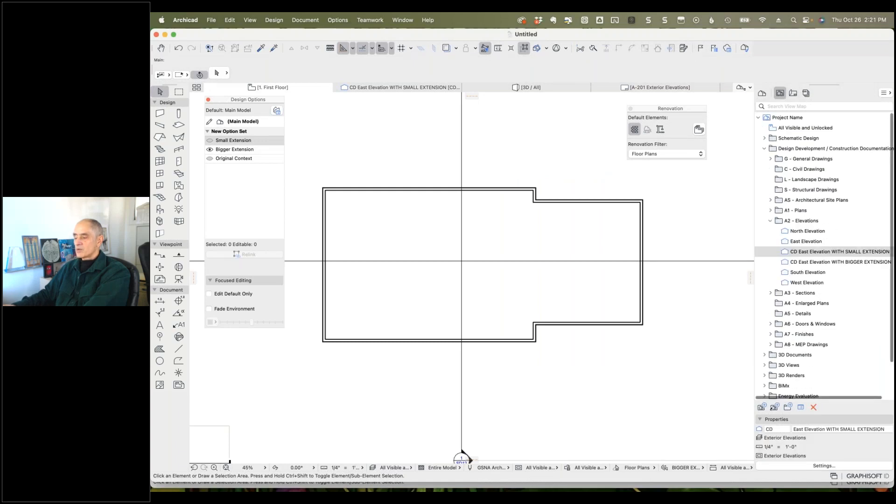
{"action": "left_click", "coordinate": [785, 254]}
{"action": "left_click", "coordinate": [821, 466]}
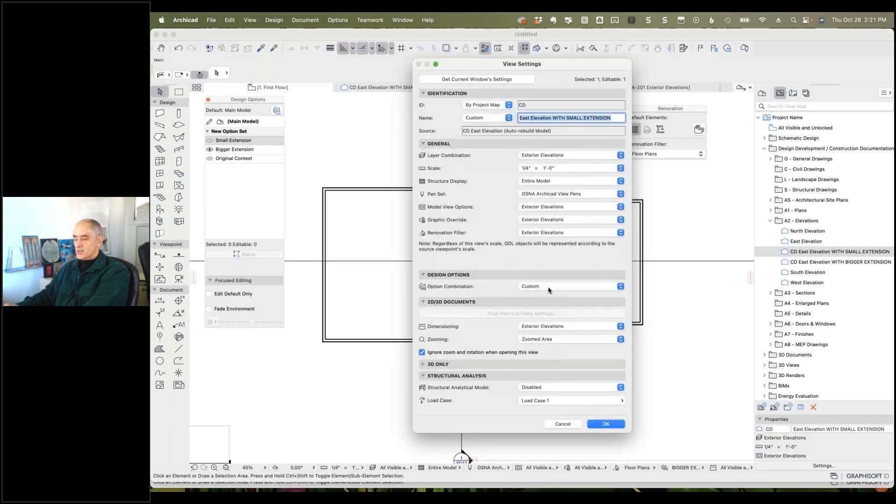
{"action": "left_click", "coordinate": [549, 287]}
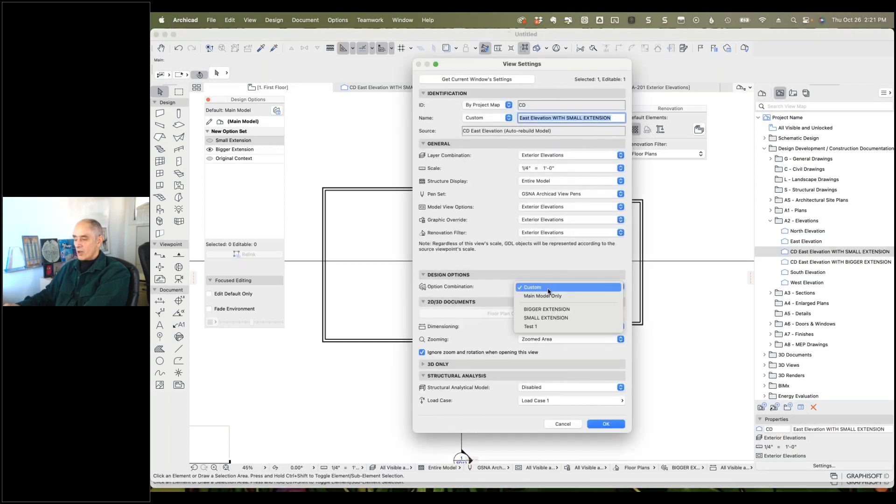
{"action": "left_click", "coordinate": [545, 317]}
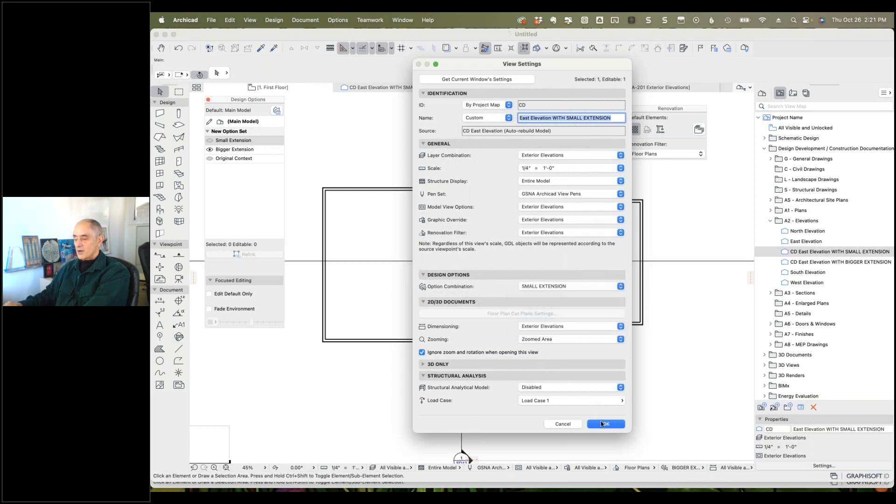
{"action": "left_click", "coordinate": [605, 424]}
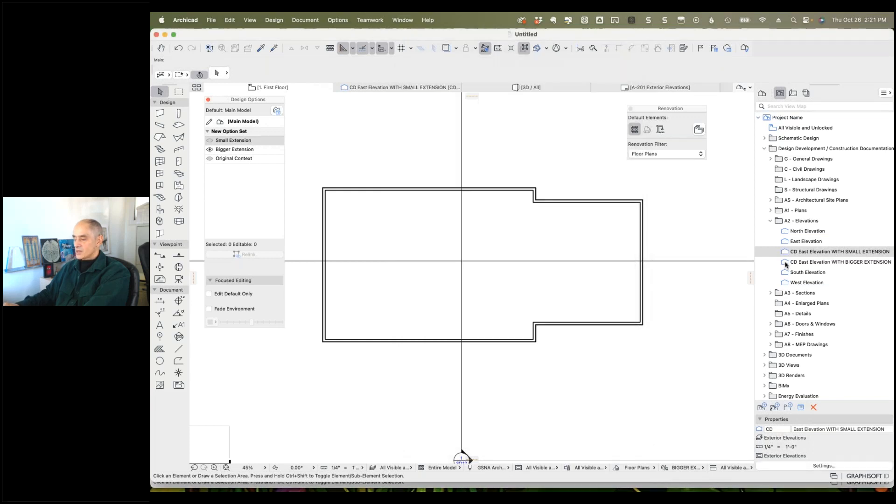
- Open the saved view "East Elevation WITH BIGGER EXTENSION" and set its option combination to BIGGER EXTENSION
{"action": "double_click", "coordinate": [785, 264]}
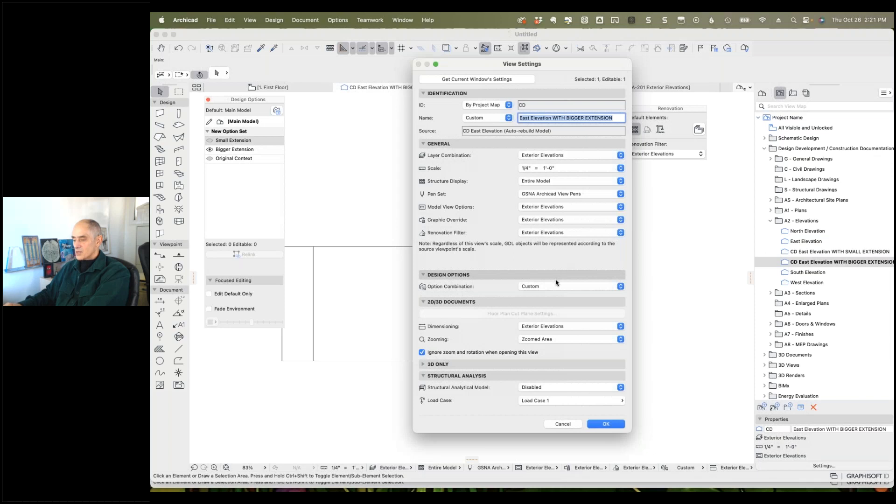
{"action": "left_click", "coordinate": [552, 286]}
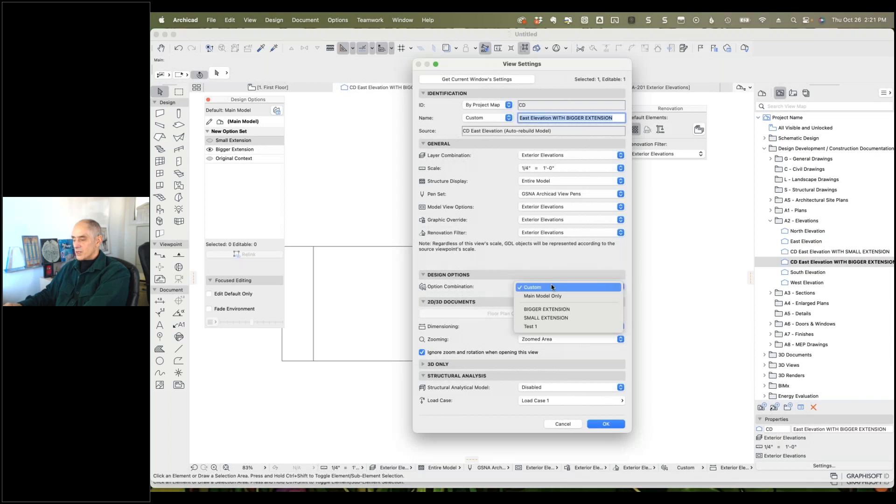
{"action": "left_click", "coordinate": [553, 309]}
{"action": "left_click", "coordinate": [598, 423]}
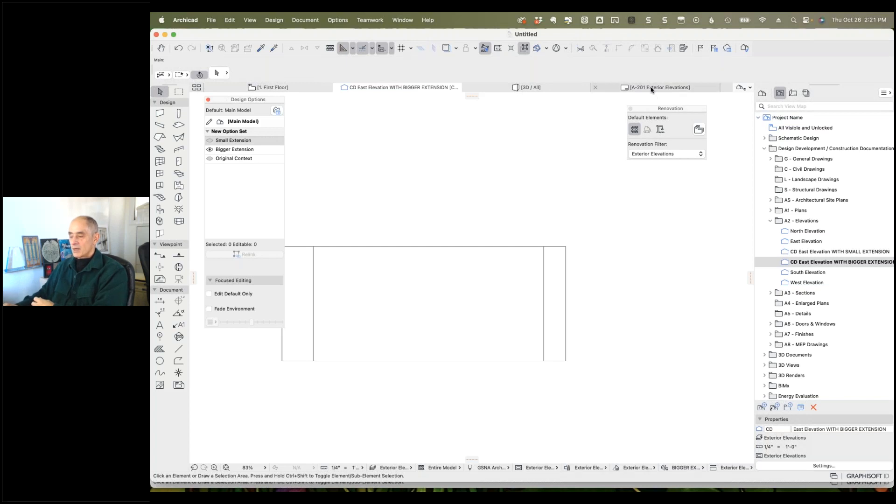
{"action": "mouse_move", "coordinate": [652, 89]}
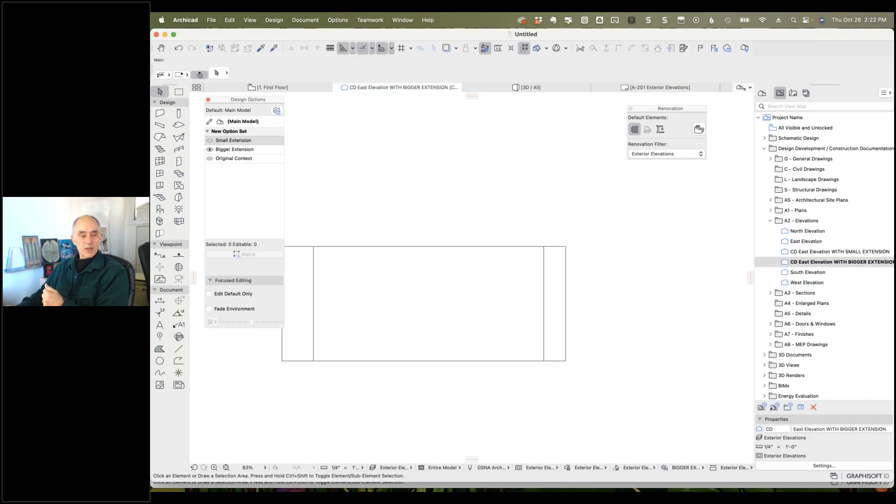
{"action": "key", "text": "super+Tab"}
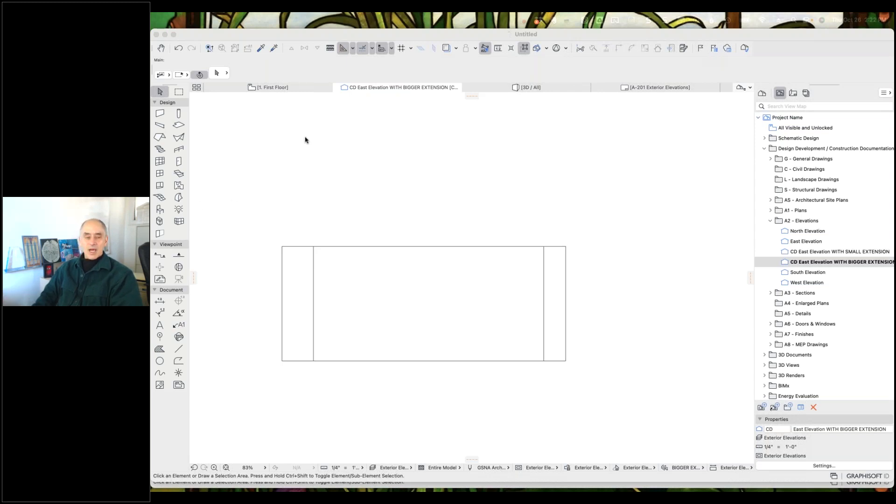
- From the First Floor plan, rename the existing design option set to "EXTENSION EAST SIDE"
{"action": "left_click", "coordinate": [276, 88]}
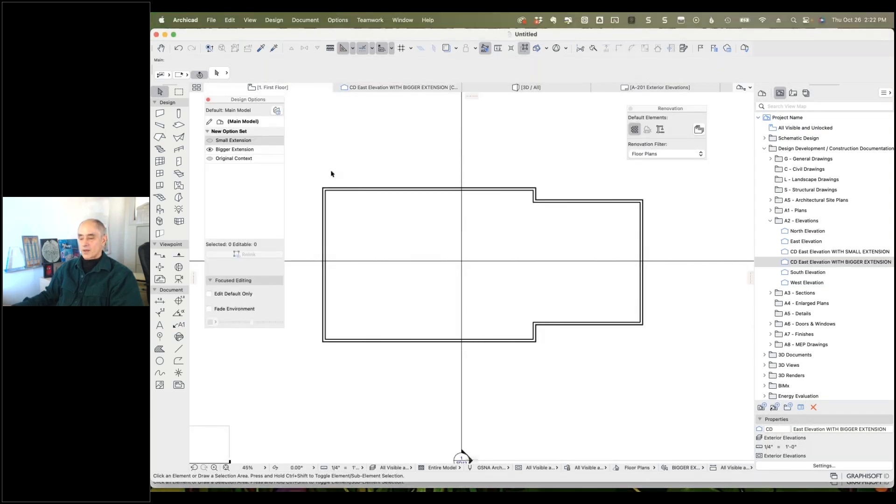
{"action": "left_click", "coordinate": [276, 110]}
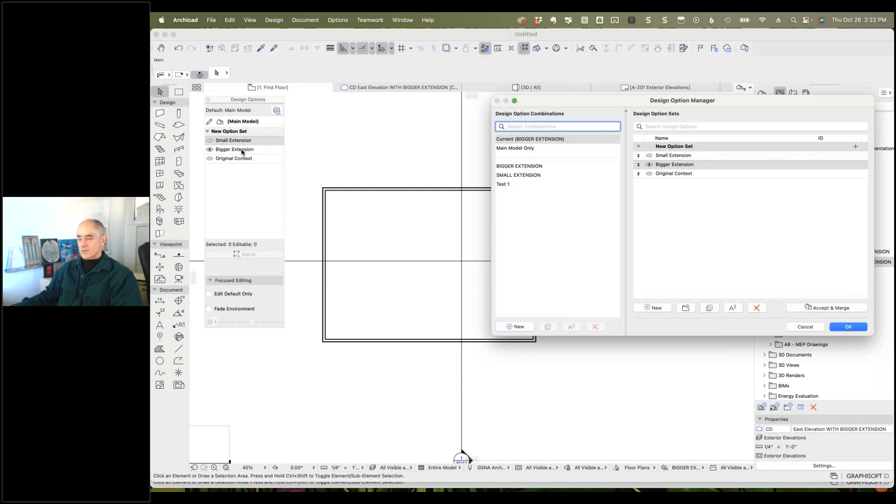
{"action": "left_click", "coordinate": [678, 148]}
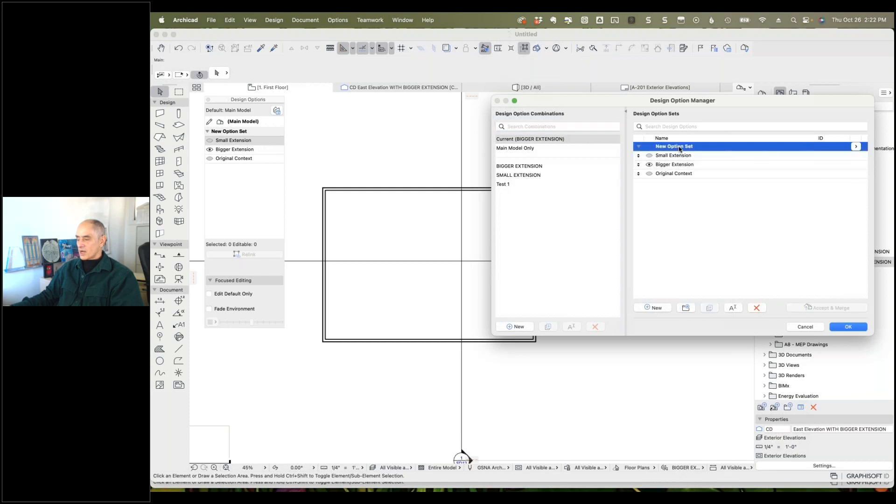
{"action": "left_click", "coordinate": [856, 147]}
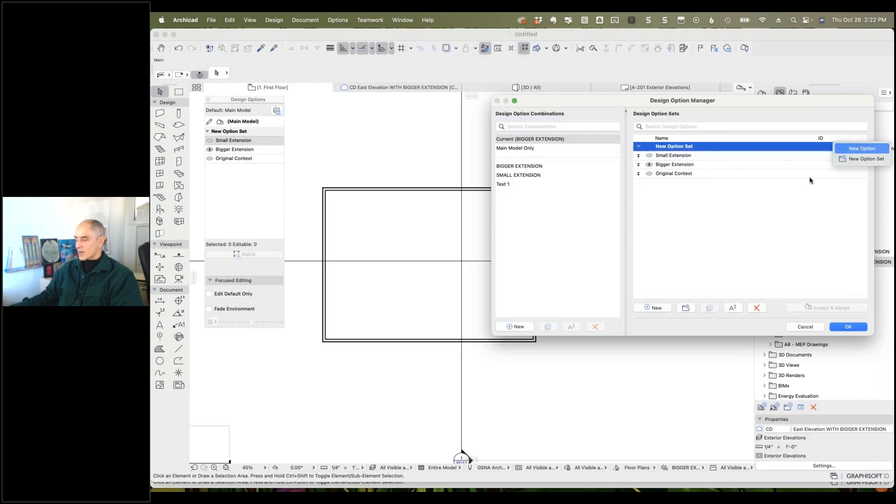
{"action": "left_click", "coordinate": [776, 210]}
{"action": "left_click", "coordinate": [732, 308]}
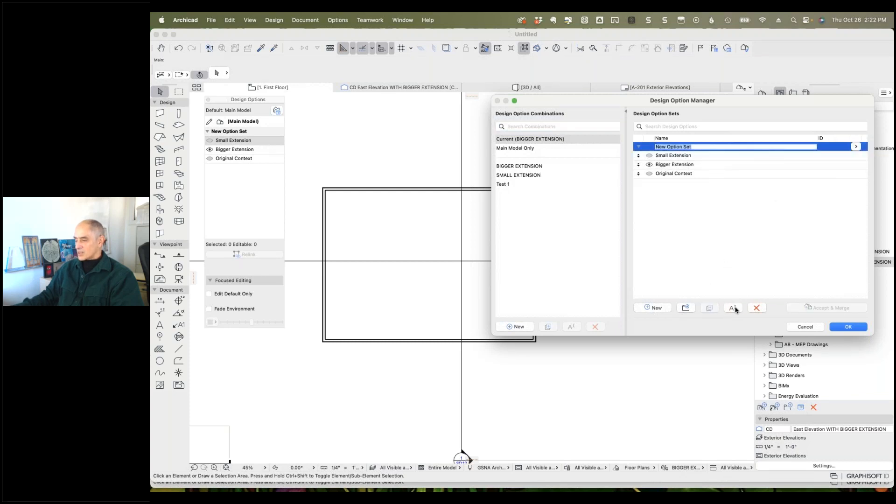
{"action": "type", "text": "EX"}
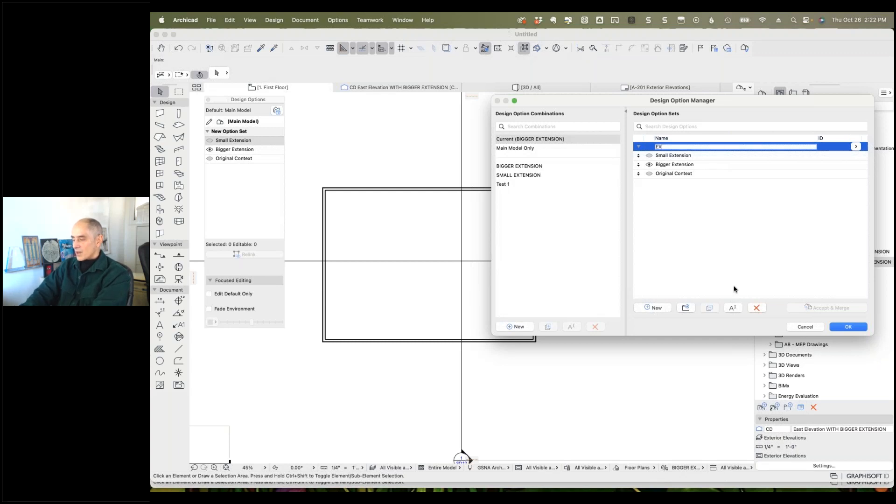
{"action": "type", "text": "TENSION EAST SIDE"}
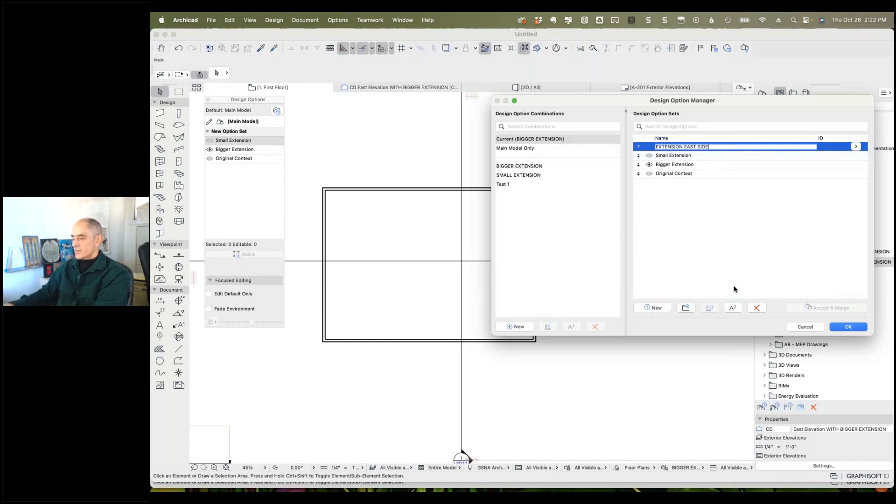
{"action": "key", "text": "Return"}
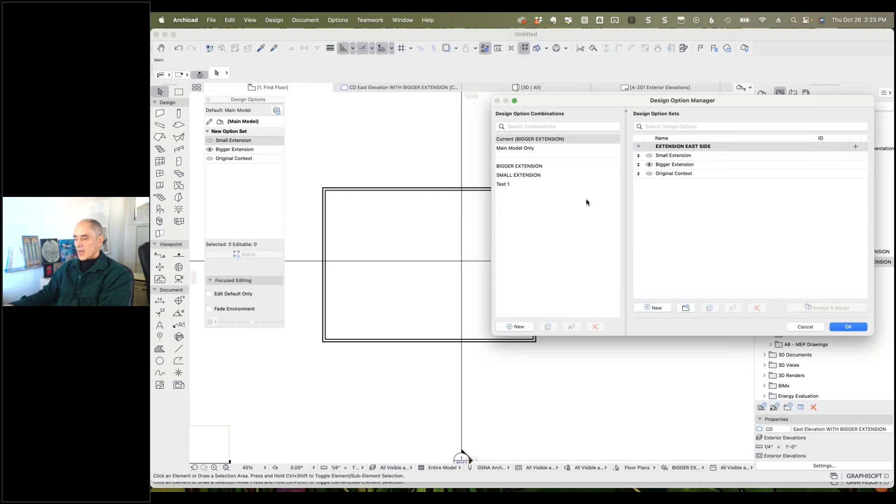
{"action": "left_click", "coordinate": [848, 326]}
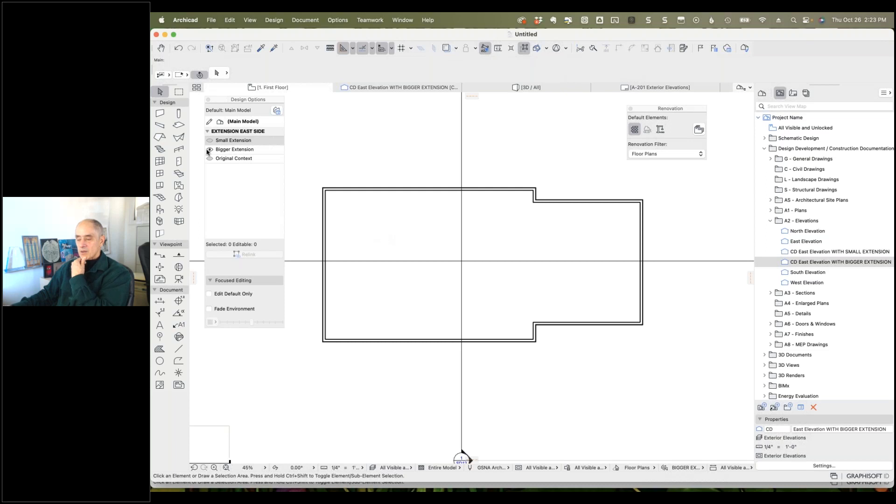
- Add a second design option set named "INTERIOR PARTITIONS" in the Design Option Manager
{"action": "left_click", "coordinate": [276, 111]}
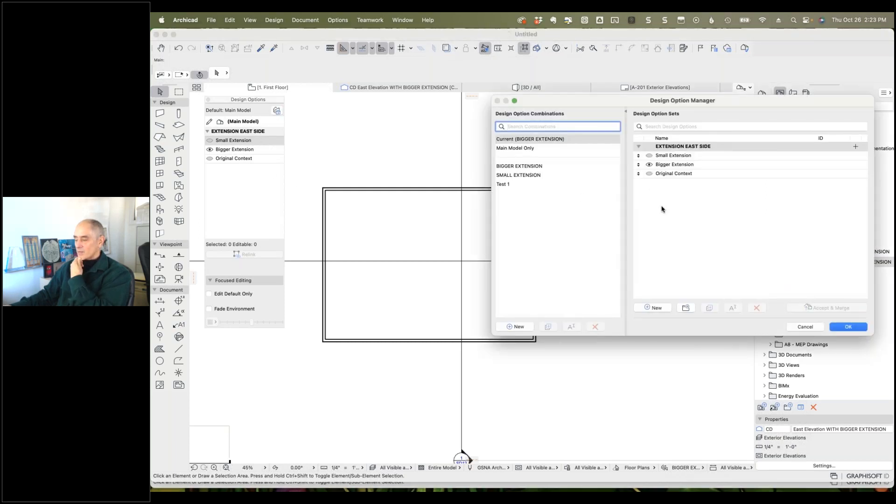
{"action": "left_click", "coordinate": [855, 147]}
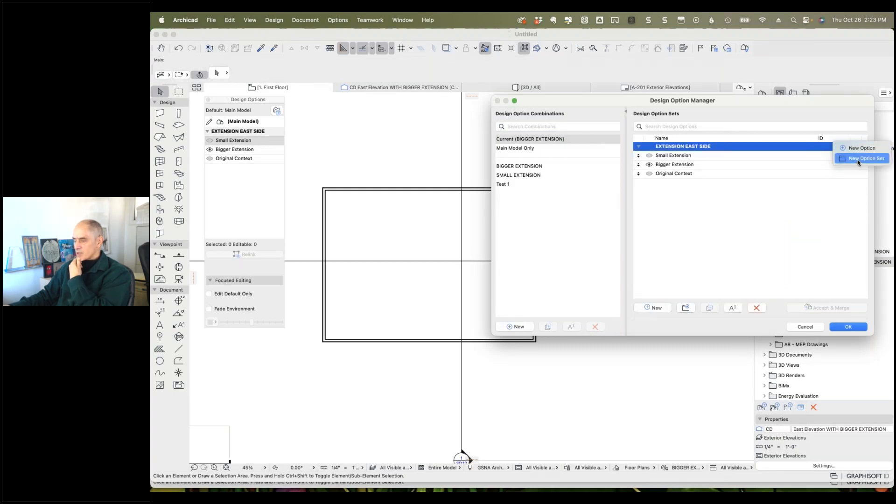
{"action": "left_click", "coordinate": [857, 159]}
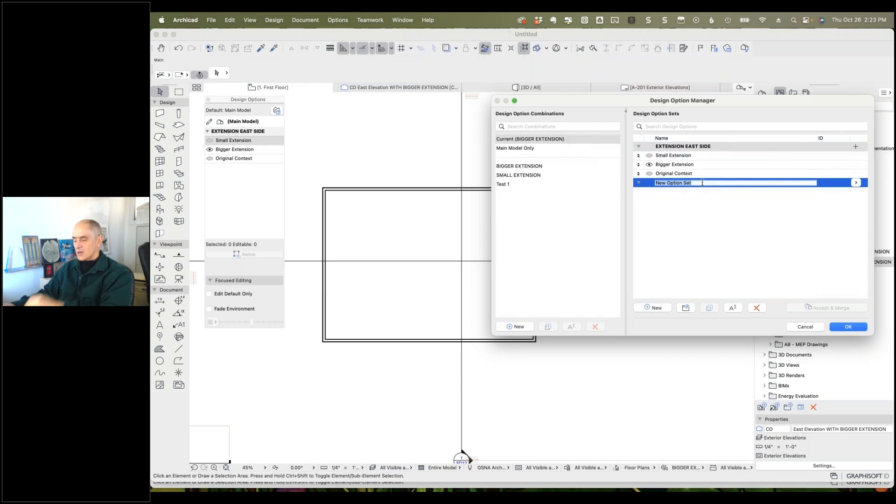
{"action": "type", "text": "INTERIOR"}
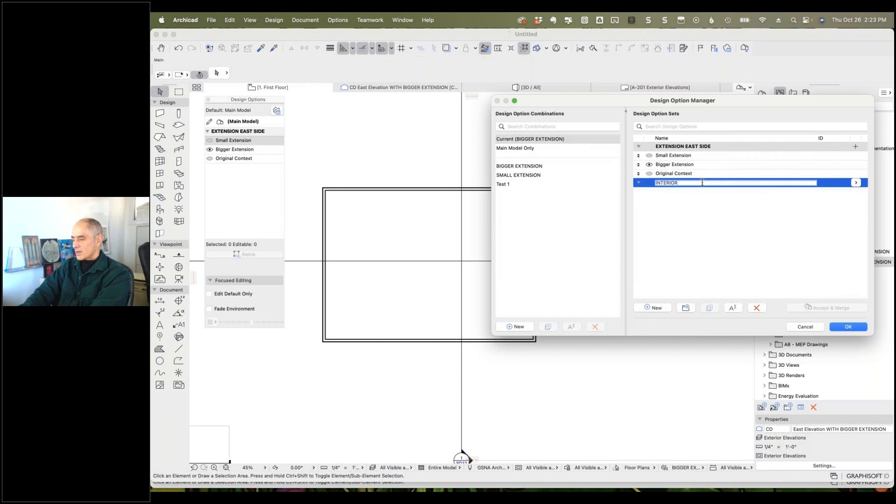
{"action": "type", "text": " PARTITIONS"}
{"action": "key", "text": "Return"}
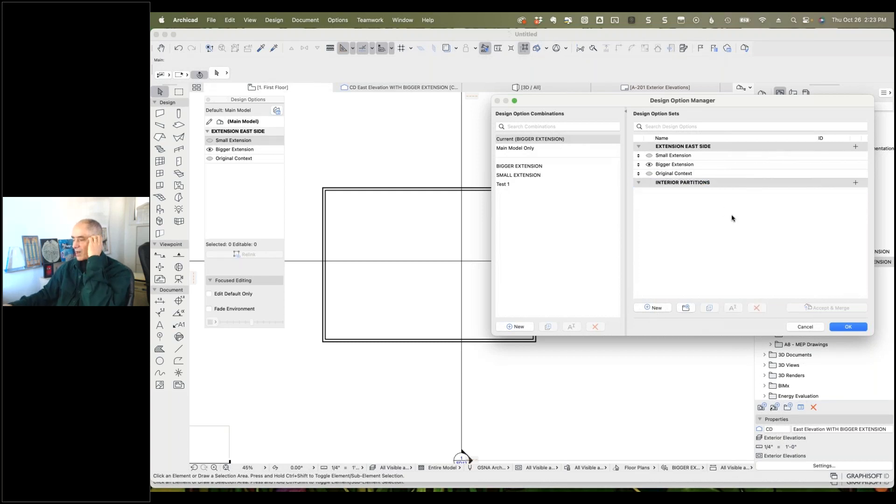
{"action": "left_click", "coordinate": [848, 327]}
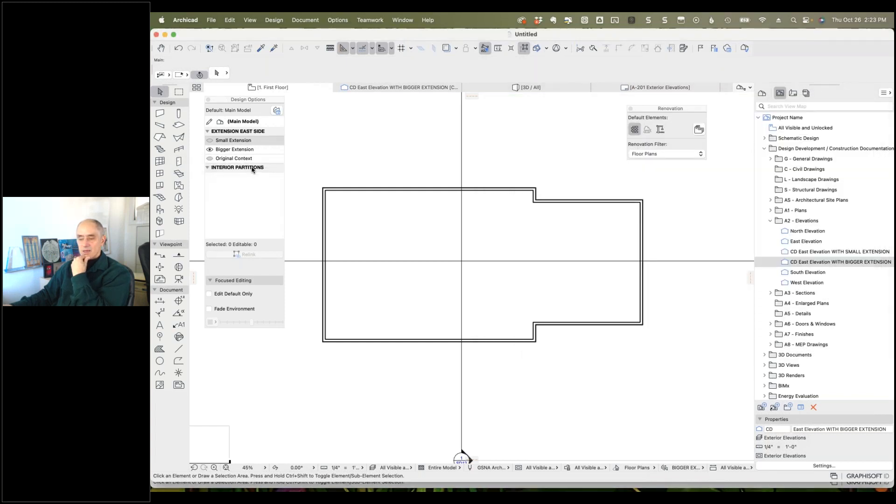
{"action": "left_click", "coordinate": [160, 114]}
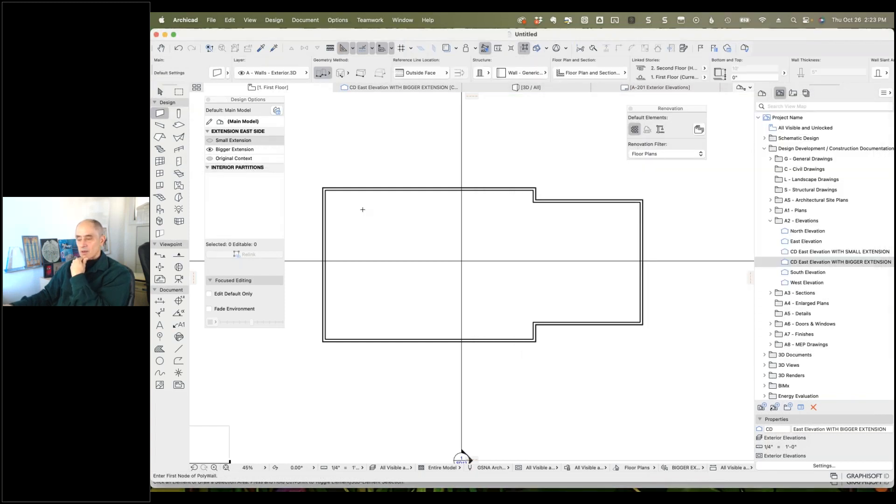
{"action": "left_click", "coordinate": [398, 192]}
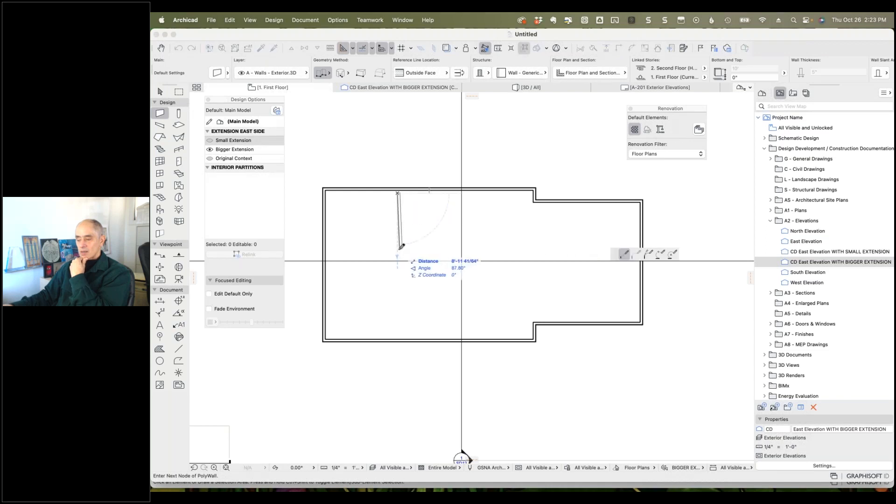
{"action": "left_click", "coordinate": [398, 250]}
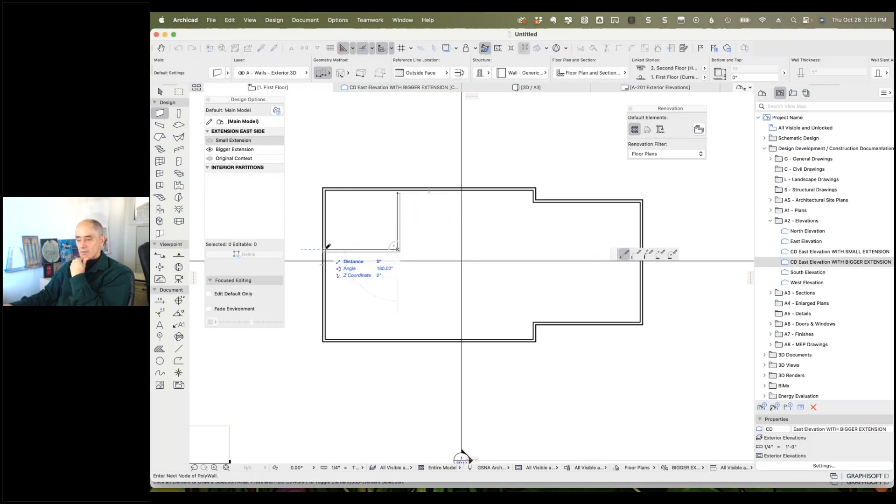
{"action": "left_click", "coordinate": [324, 249]}
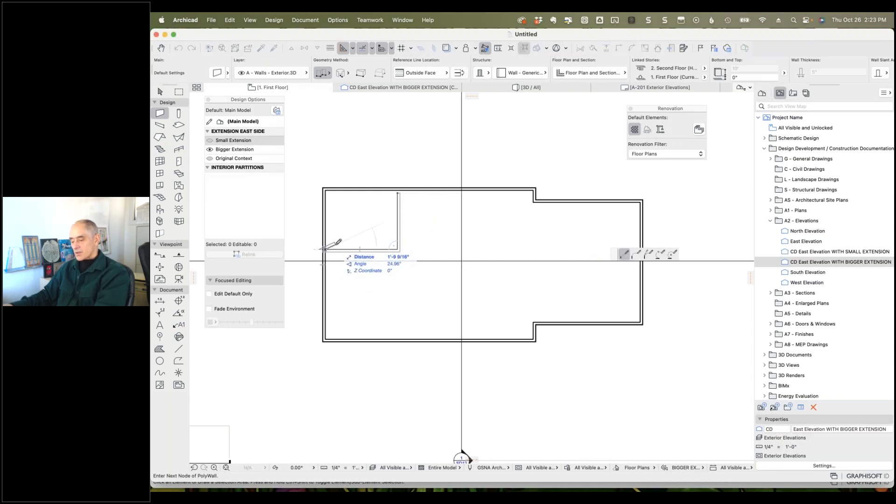
{"action": "left_click", "coordinate": [398, 193]}
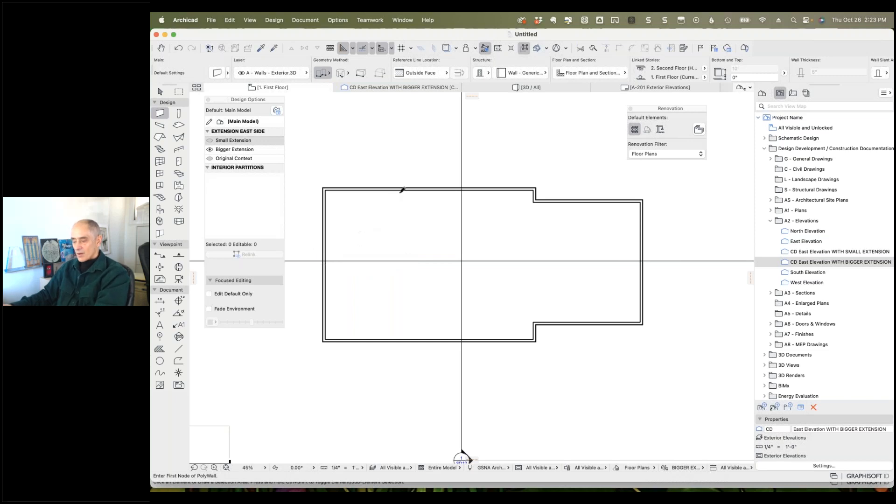
- Draw an L-shaped chained wall from the building's north wall to its west wall, enclosing a room in the northwest corner
{"action": "left_click", "coordinate": [399, 191]}
{"action": "left_click", "coordinate": [400, 256]}
{"action": "left_click", "coordinate": [326, 255]}
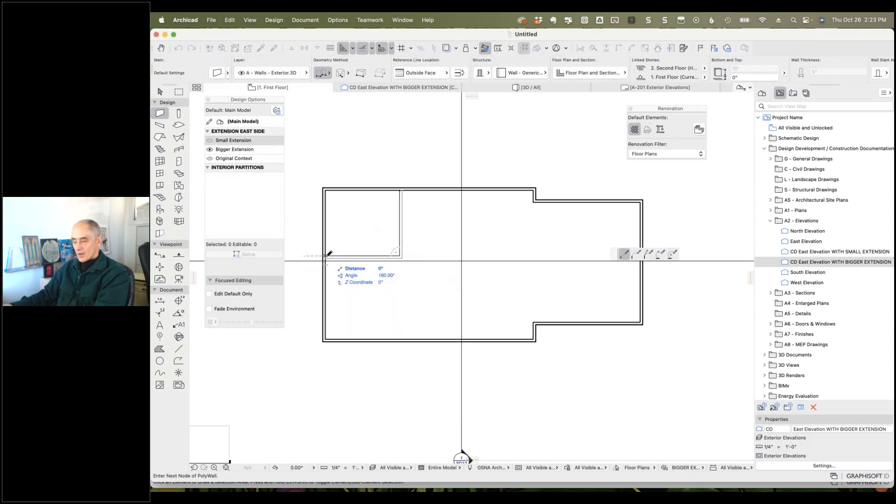
{"action": "left_click", "coordinate": [328, 255]}
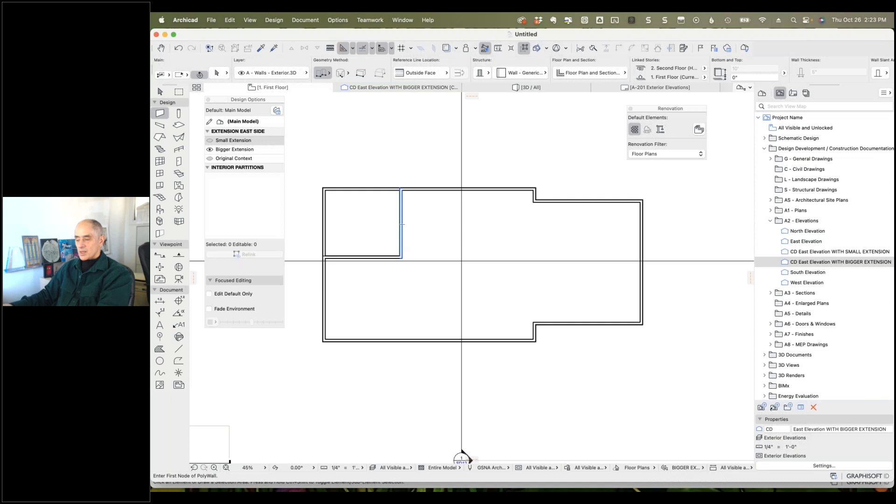
- Change the composite of both new partition walls in the northwest corner to Wall - Wood 3 1/2" - Gypsum - Gypsum : W07
{"action": "left_click", "coordinate": [392, 255], "text": "shift"}
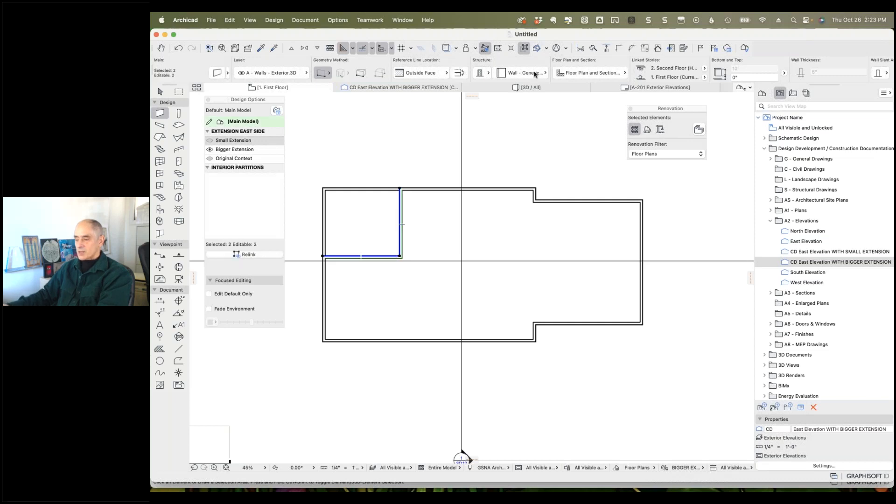
{"action": "left_click", "coordinate": [535, 74]}
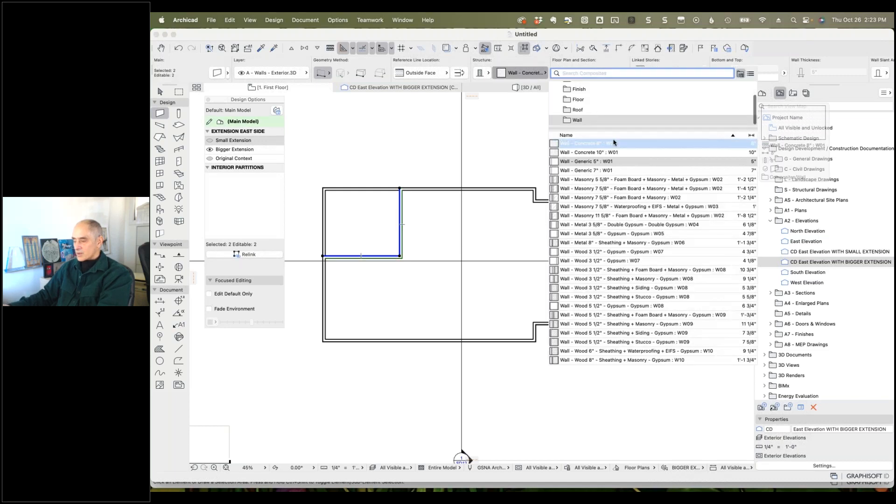
{"action": "mouse_move", "coordinate": [609, 321]}
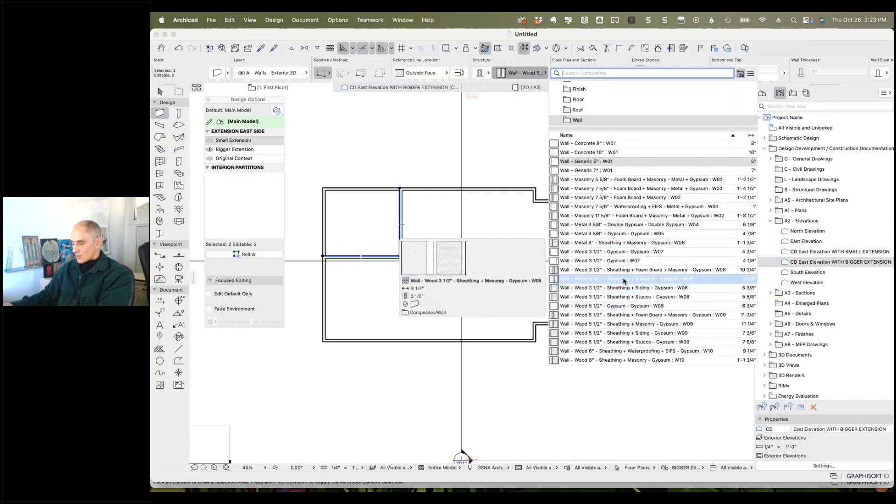
{"action": "left_click", "coordinate": [620, 254]}
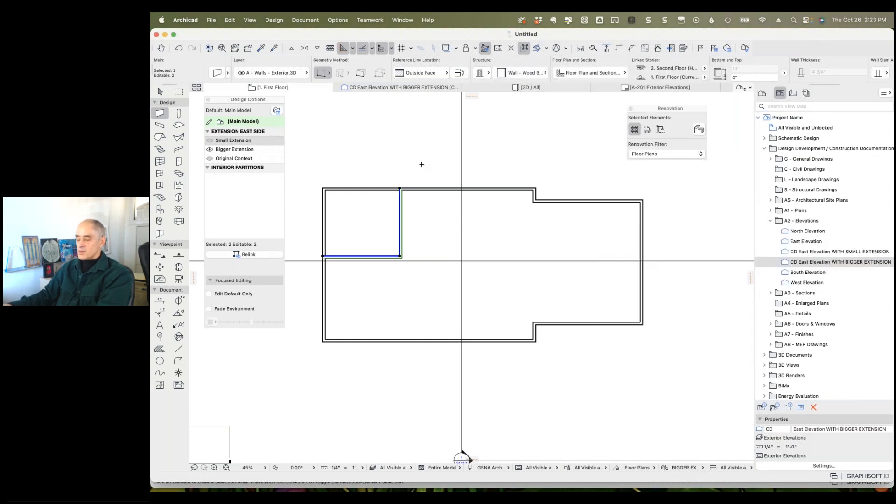
- Create a design option named "OPTION 1" within the INTERIOR PARTITIONS set in the Design Option Manager
{"action": "key", "text": "Escape"}
{"action": "left_click", "coordinate": [400, 217], "text": "shift"}
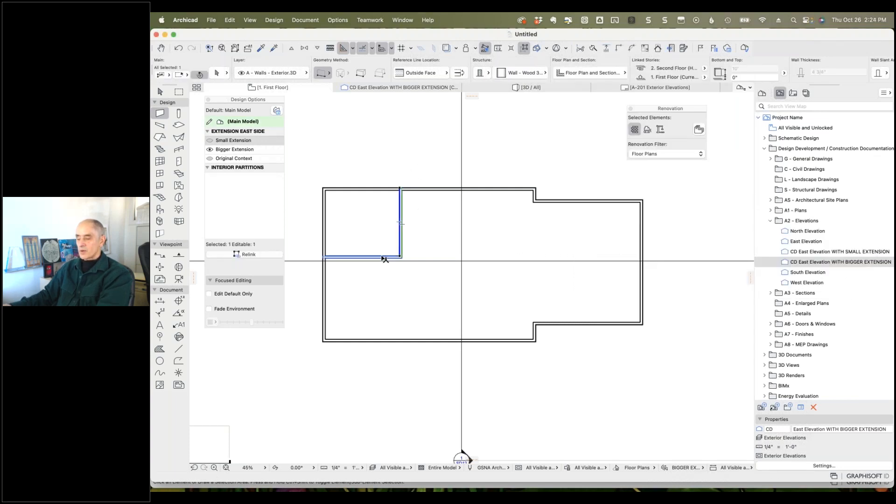
{"action": "left_click", "coordinate": [259, 206]}
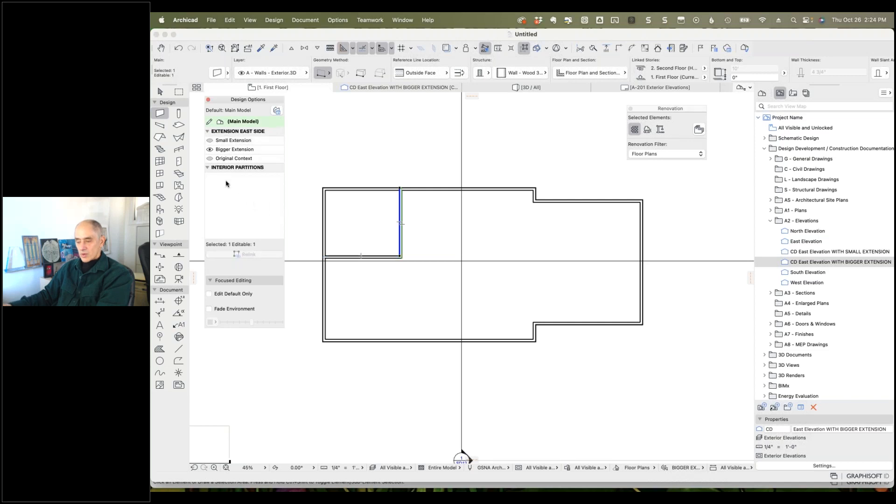
{"action": "left_click", "coordinate": [236, 169]}
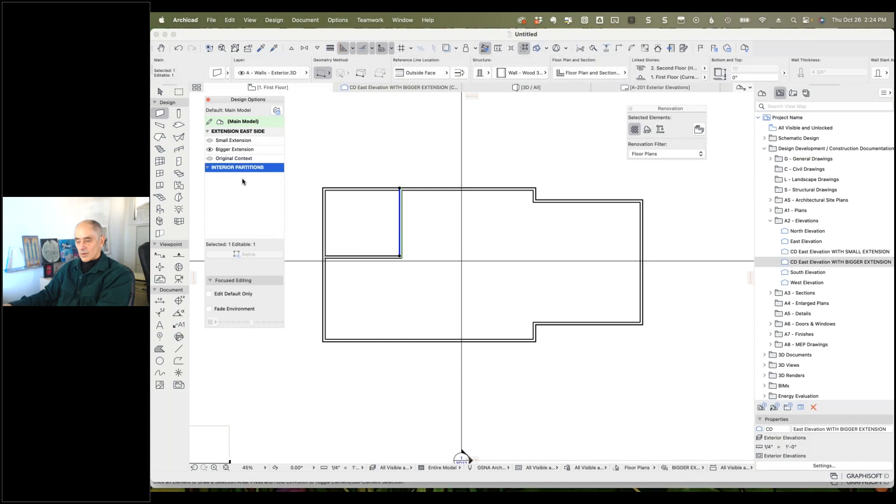
{"action": "left_click", "coordinate": [277, 110]}
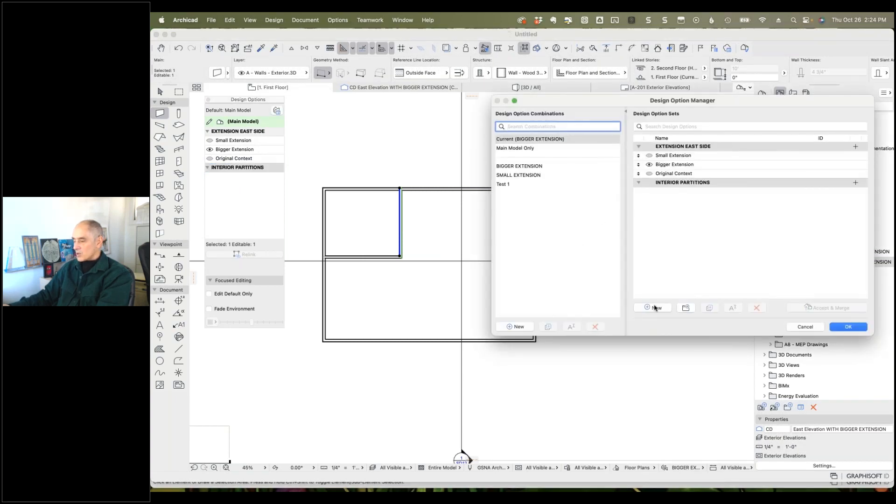
{"action": "left_click", "coordinate": [655, 308]}
{"action": "left_click_drag", "start_coordinate": [639, 186], "coordinate": [653, 204]}
{"action": "double_click", "coordinate": [673, 191]}
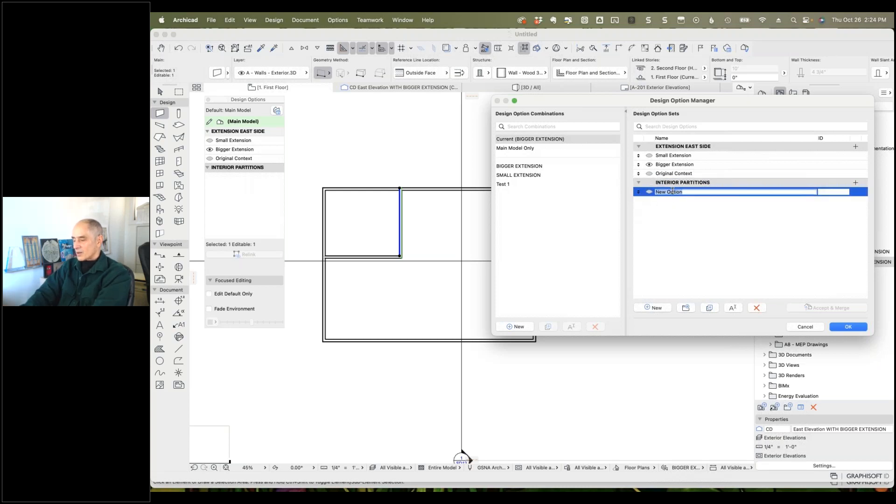
{"action": "type", "text": "OPTION"}
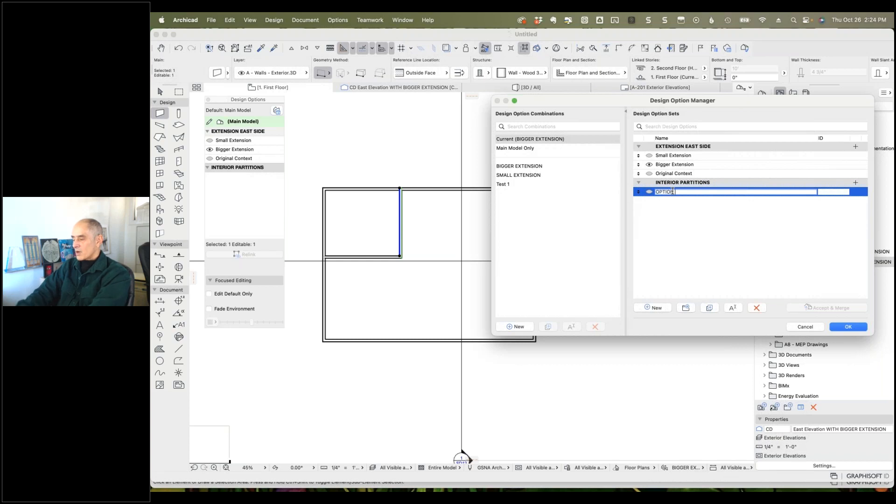
{"action": "type", "text": " 1"}
{"action": "key", "text": "Return"}
- Create another design option, move it into the INTERIOR PARTITIONS set below OPTION 1, and name it "OPTION 2"
{"action": "left_click", "coordinate": [653, 308]}
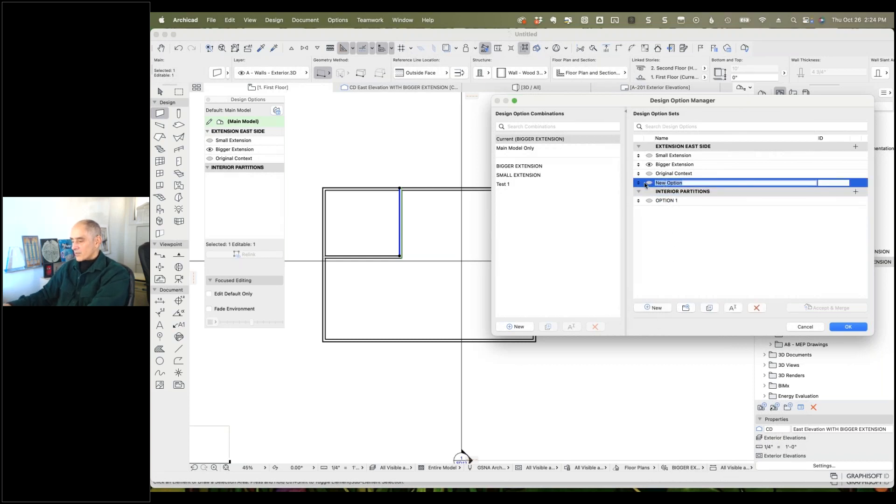
{"action": "left_click", "coordinate": [639, 185]}
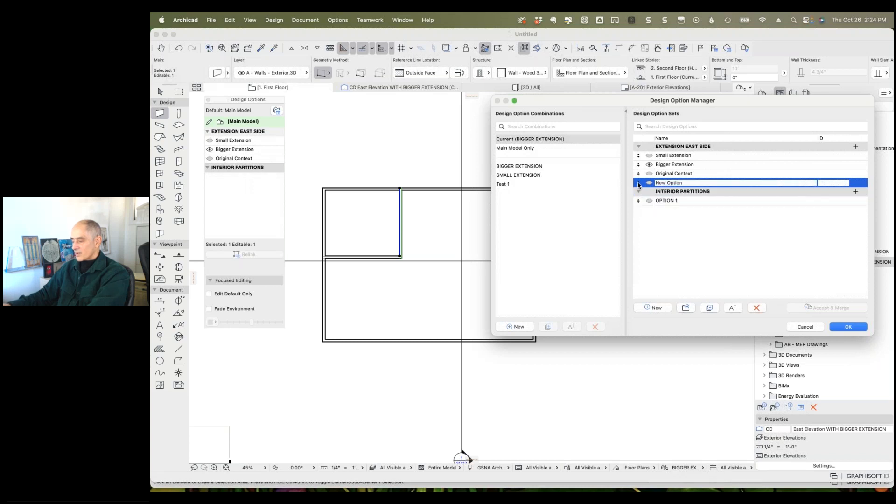
{"action": "left_click_drag", "start_coordinate": [639, 184], "coordinate": [639, 202]}
{"action": "left_click", "coordinate": [655, 204]}
{"action": "type", "text": "OPTION 2"}
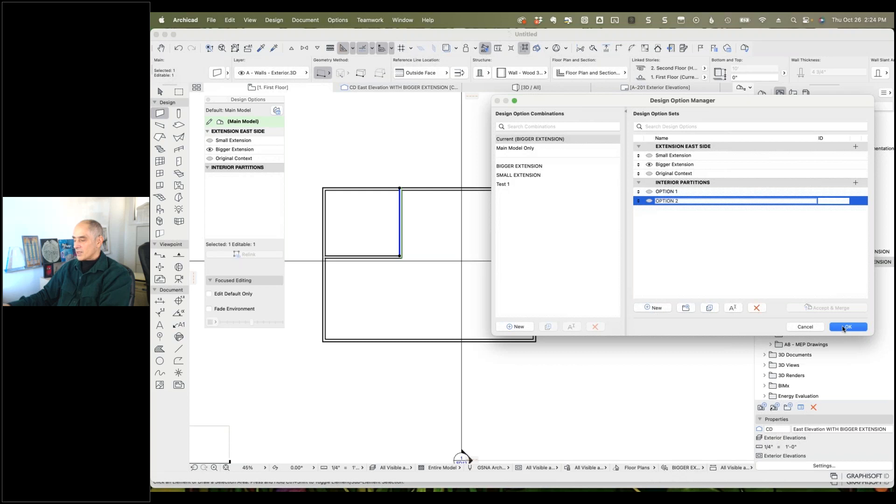
{"action": "left_click", "coordinate": [845, 327]}
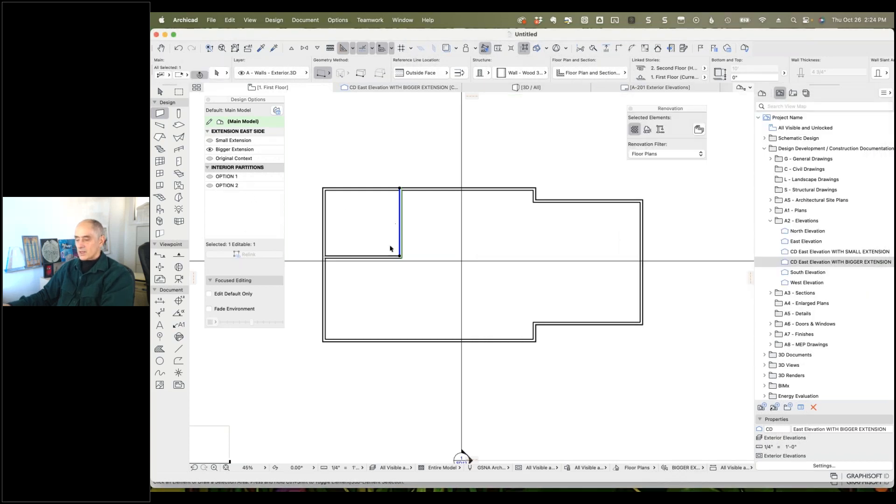
- Show OPTION 1 and relink both northwest partition walls to it
{"action": "left_click", "coordinate": [369, 255], "text": "shift"}
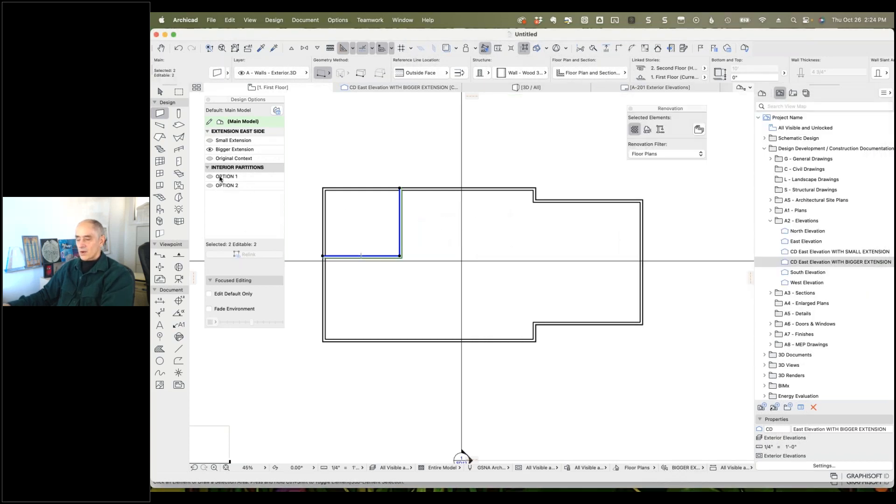
{"action": "left_click", "coordinate": [210, 178]}
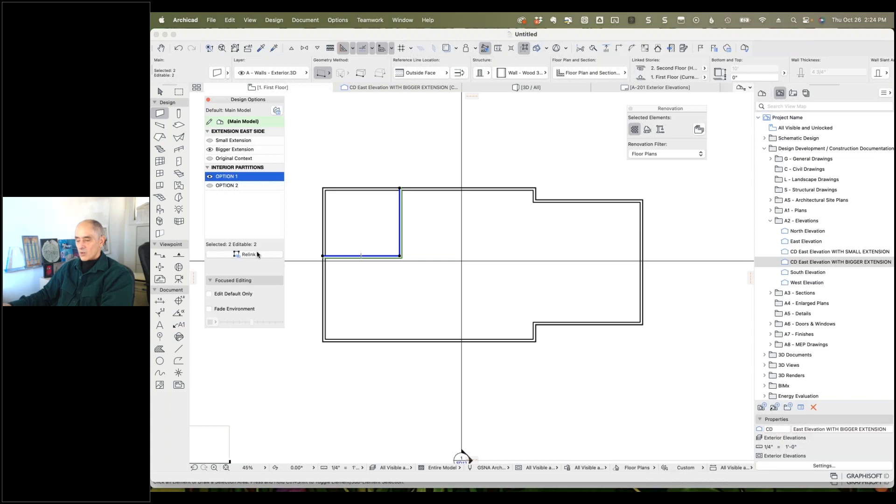
{"action": "left_click", "coordinate": [253, 256]}
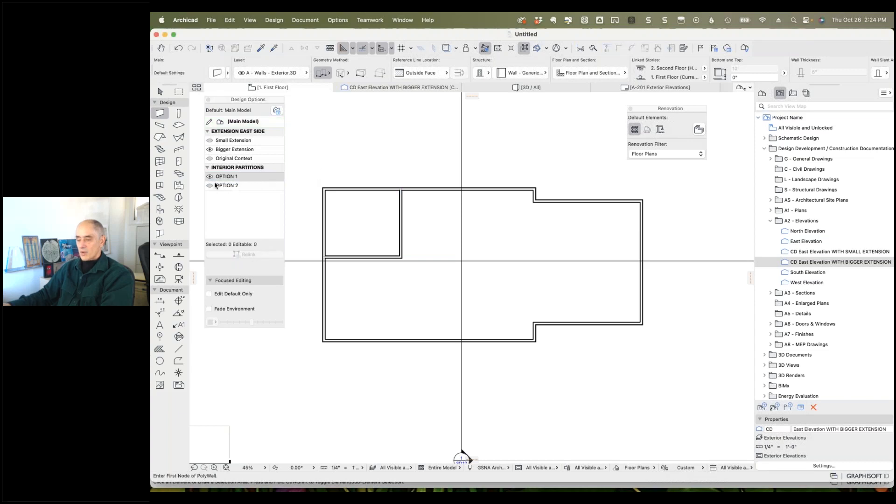
- Show OPTION 2 and draw an L-shaped chained wall from the west wall to the north wall, enclosing a deeper northwest room
{"action": "left_click", "coordinate": [210, 186]}
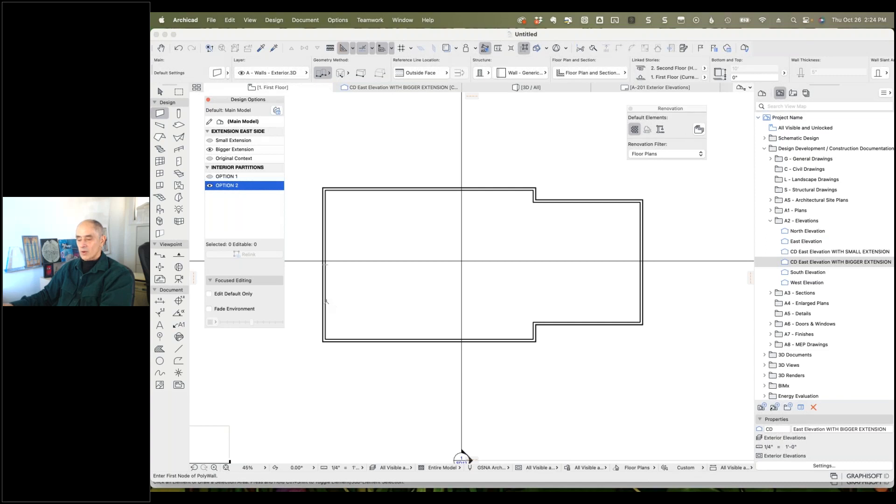
{"action": "left_click", "coordinate": [325, 302]}
{"action": "left_click", "coordinate": [406, 302]}
{"action": "left_click", "coordinate": [406, 190]}
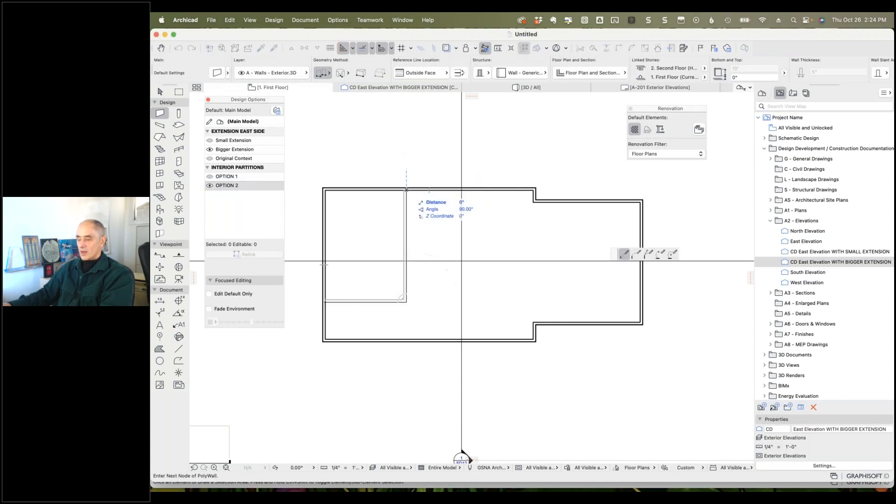
{"action": "left_click", "coordinate": [406, 190]}
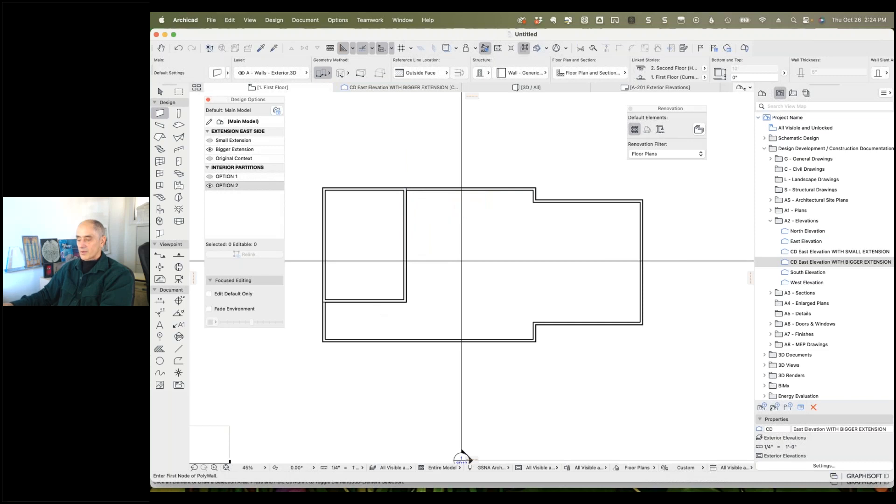
- Draw a short partition from the south wall up to the L-shaped wall, and a horizontal partition dividing the northwest room
{"action": "left_click", "coordinate": [382, 338]}
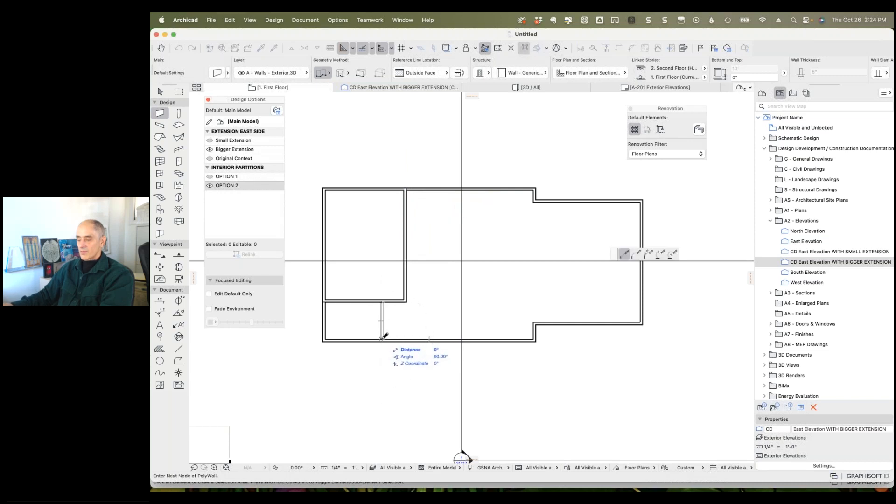
{"action": "double_click", "coordinate": [382, 301]}
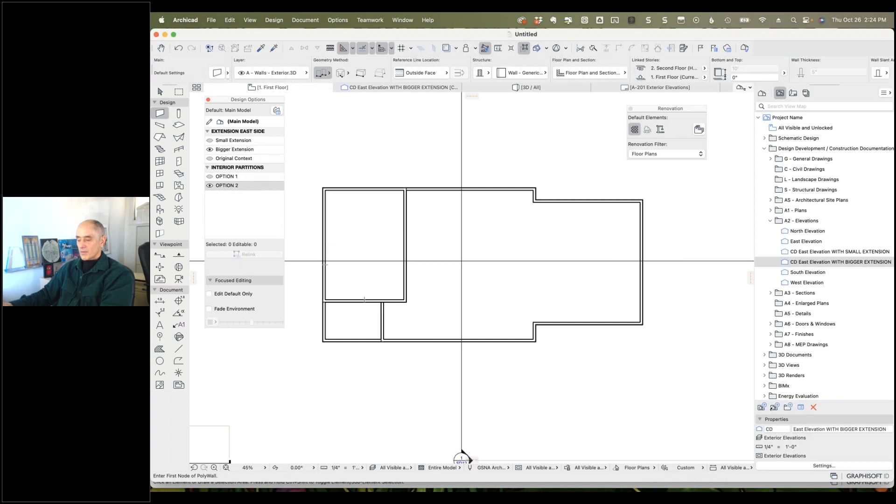
{"action": "left_click", "coordinate": [325, 249]}
{"action": "double_click", "coordinate": [405, 248]}
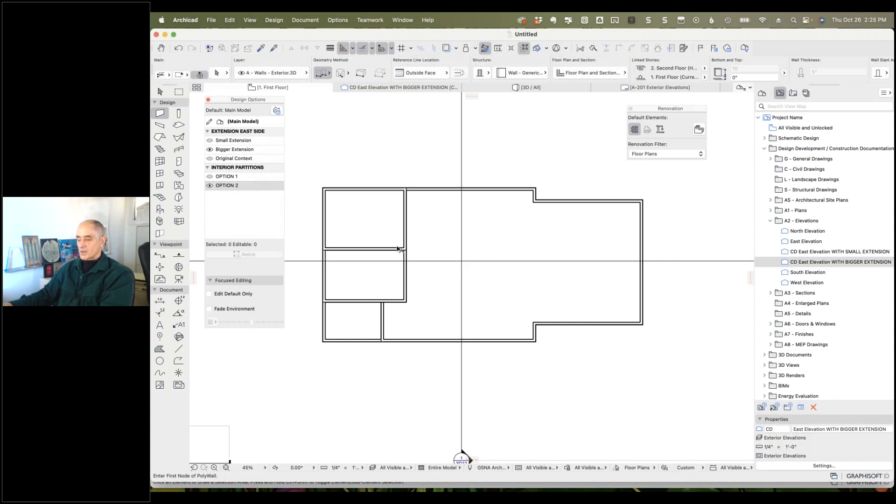
- Relink the four new partition walls to OPTION 2 and compare the OPTION 1 and OPTION 2 layouts on the plan
{"action": "left_click", "coordinate": [405, 224], "text": "shift"}
{"action": "left_click", "coordinate": [373, 302], "text": "shift"}
{"action": "left_click", "coordinate": [382, 314], "text": "shift"}
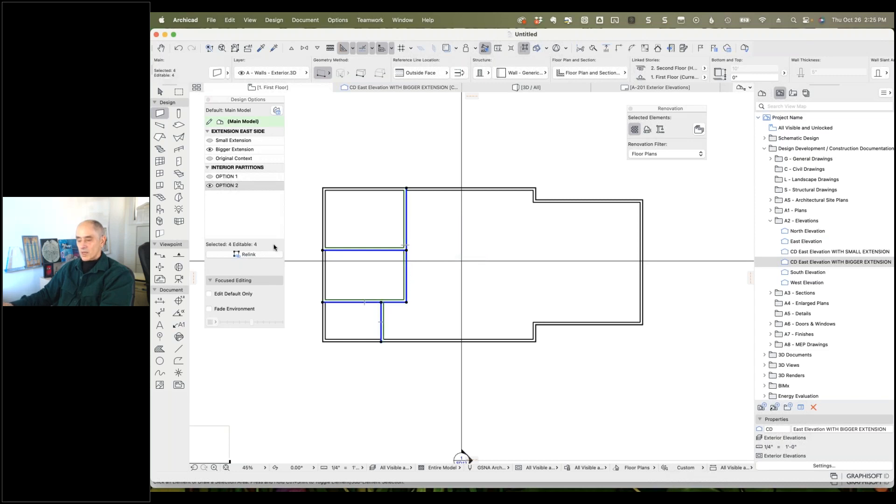
{"action": "left_click", "coordinate": [251, 254]}
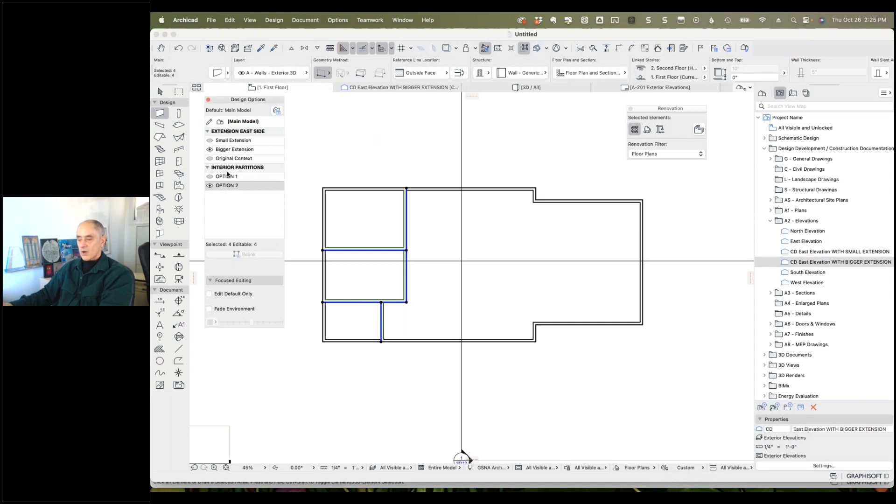
{"action": "left_click", "coordinate": [210, 177]}
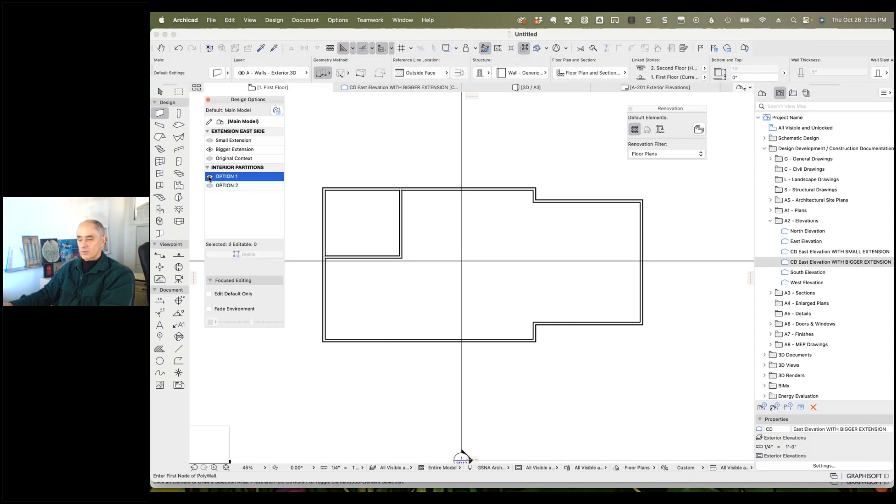
{"action": "left_click", "coordinate": [210, 188]}
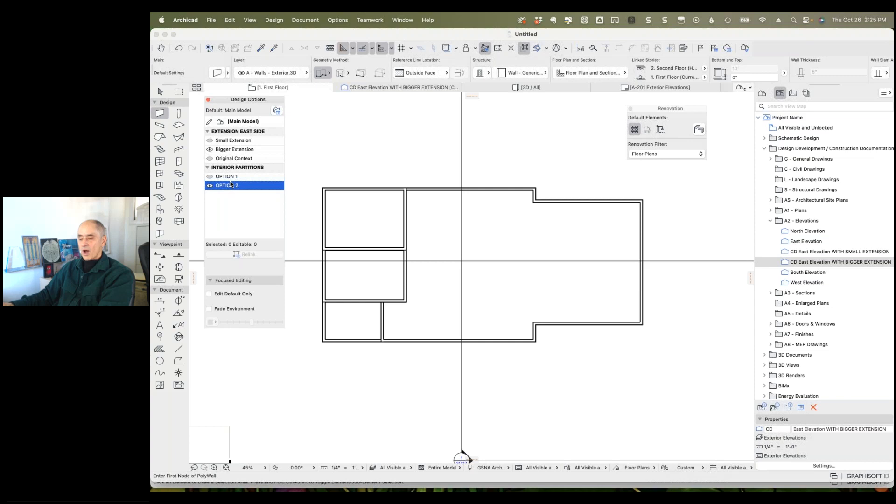
- Create a design option combination named "BIG EXTENSION INTERIOR 1" with Bigger Extension and OPTION 1 visible
{"action": "left_click", "coordinate": [277, 111]}
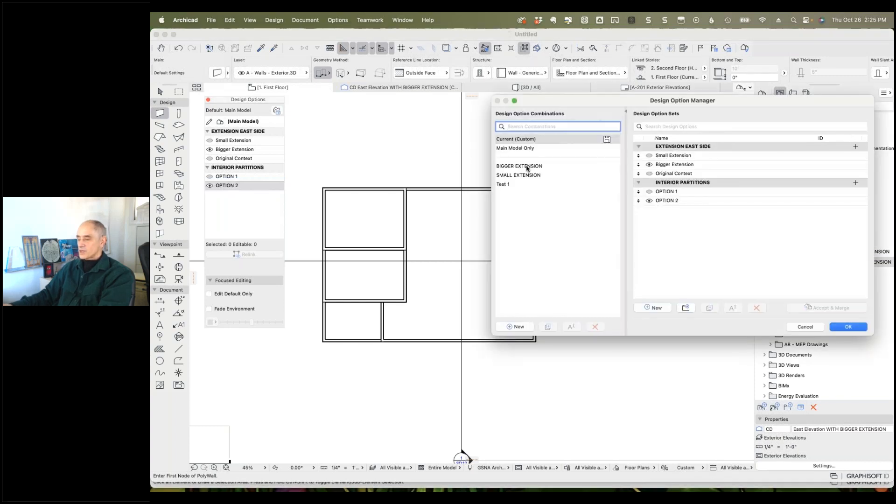
{"action": "left_click", "coordinate": [527, 167]}
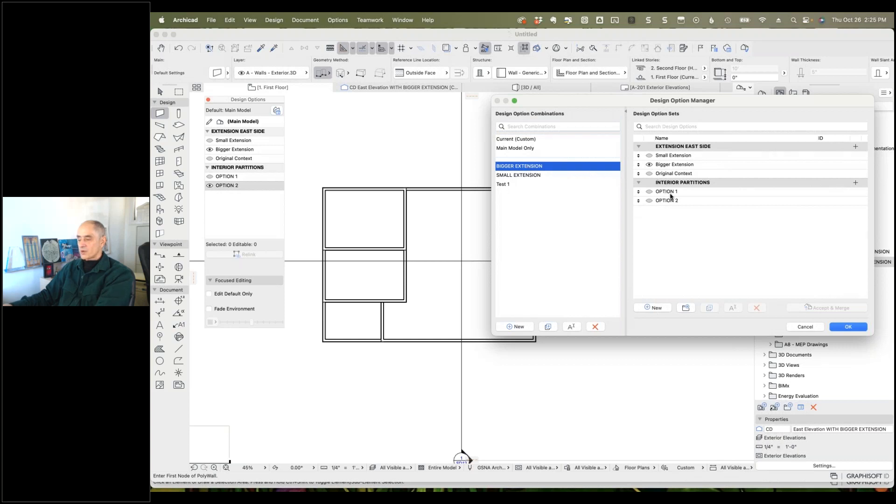
{"action": "left_click", "coordinate": [515, 327]}
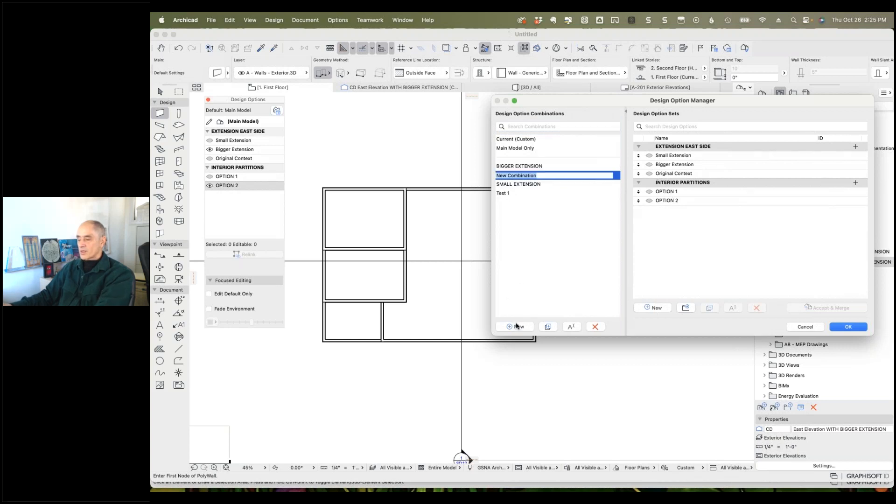
{"action": "key", "text": "BackSpace"}
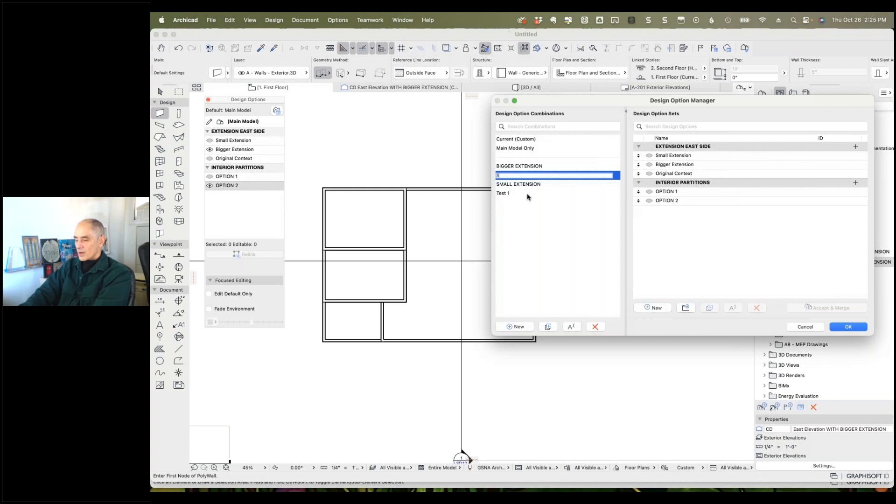
{"action": "type", "text": "BIG EXTENSION INTERIOR 1"}
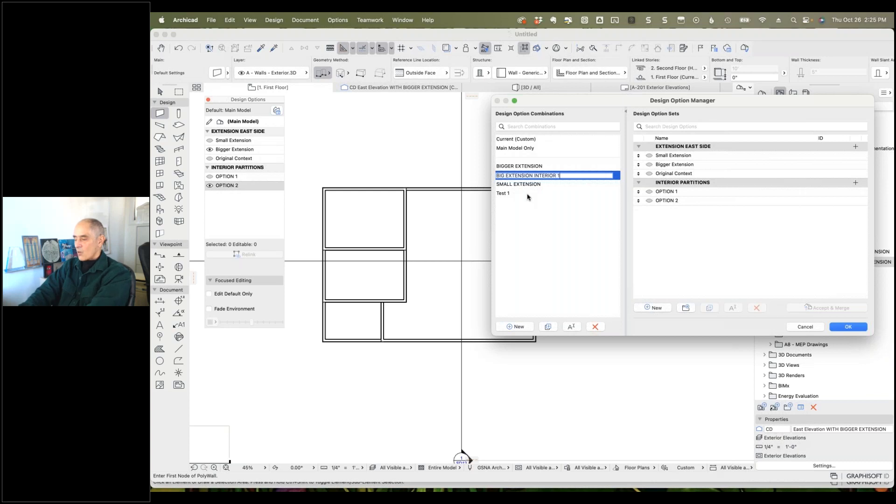
{"action": "key", "text": "Return"}
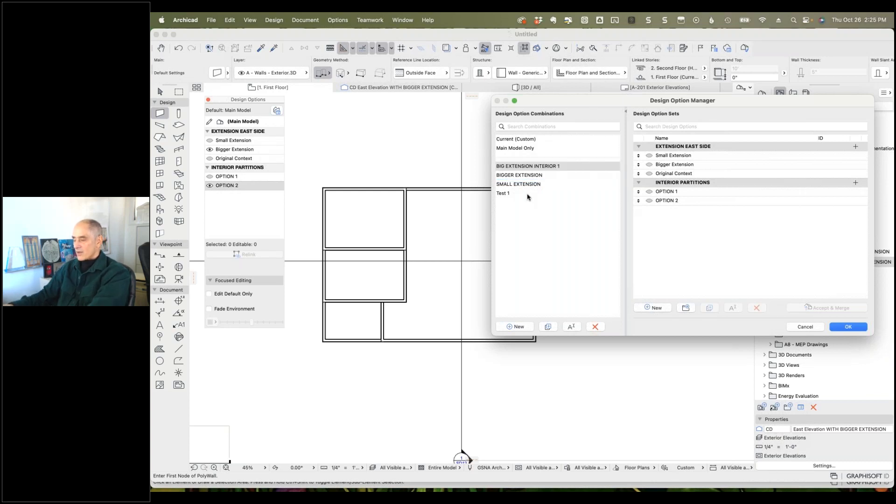
{"action": "left_click", "coordinate": [652, 193]}
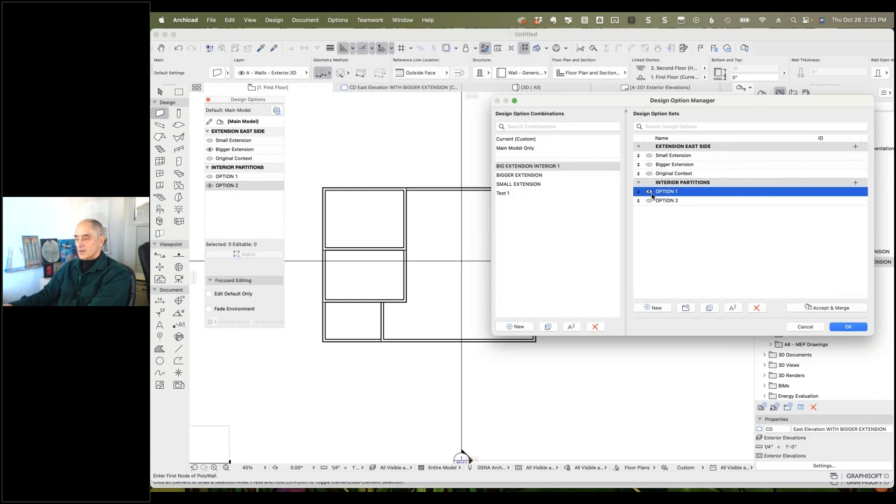
{"action": "left_click", "coordinate": [650, 165]}
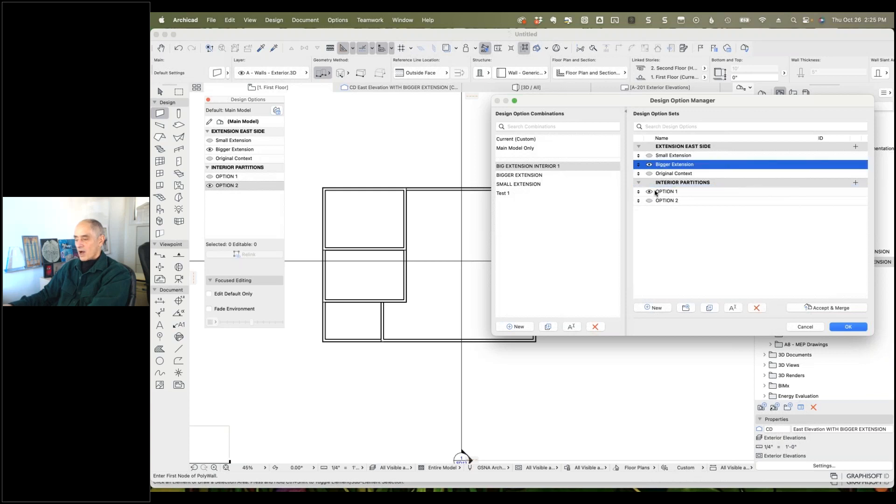
- Create a design option combination named "BIG EXTENSION INTERIOR 2" with Bigger Extension and OPTION 2 visible
{"action": "left_click", "coordinate": [516, 327]}
{"action": "type", "text": "BIG EXTENSION INTERIOR 2"}
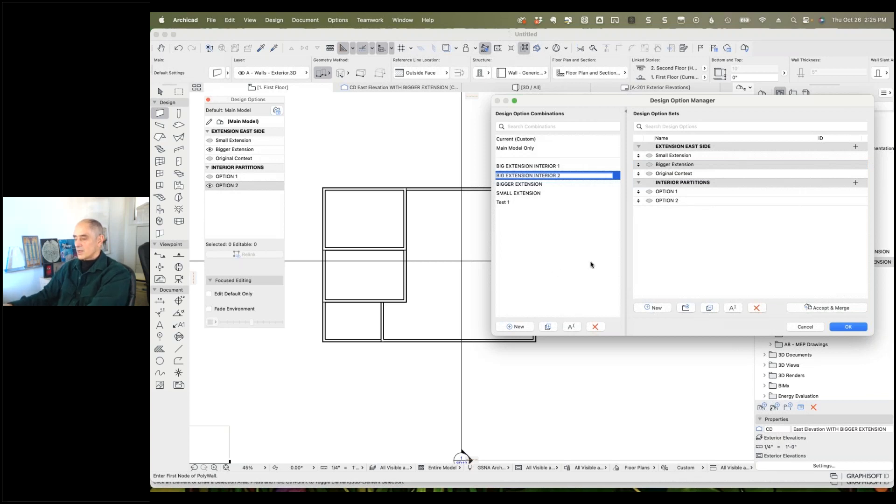
{"action": "left_click", "coordinate": [649, 164]}
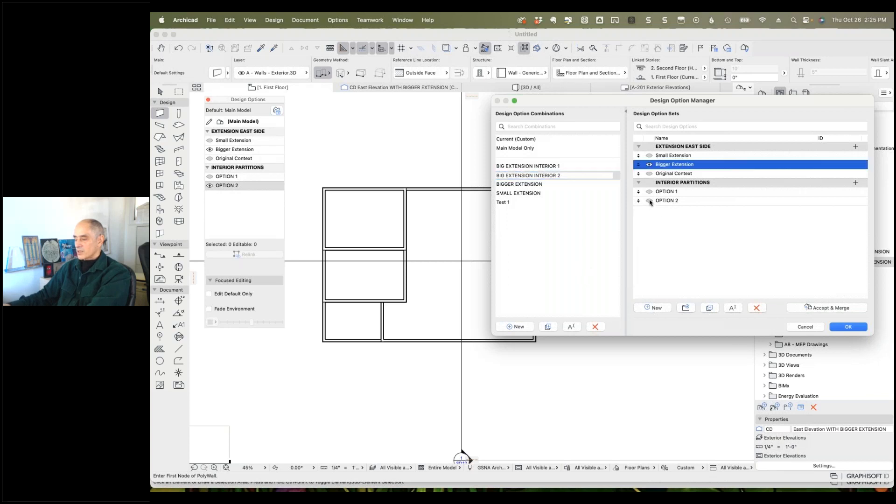
{"action": "left_click", "coordinate": [649, 201]}
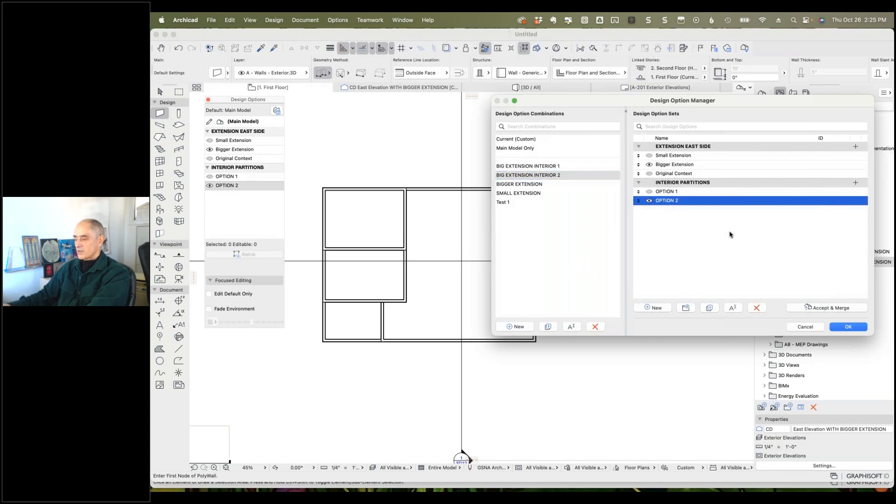
{"action": "left_click", "coordinate": [846, 327]}
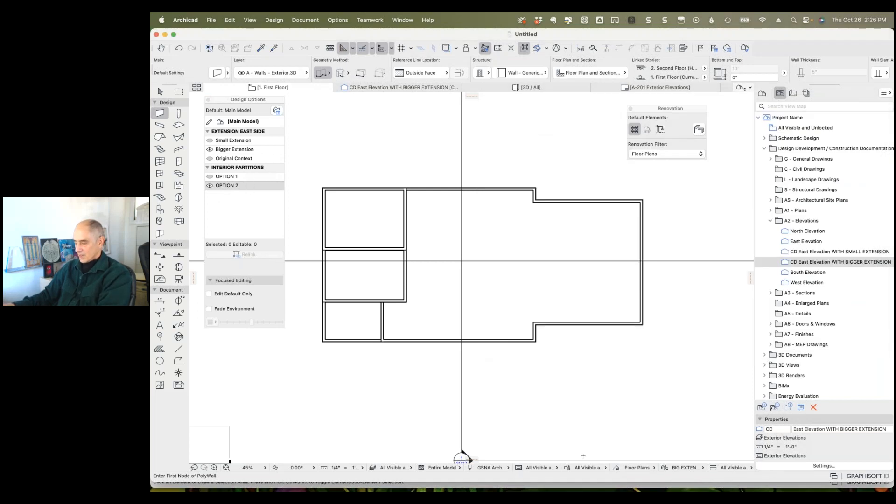
- Compare the floor plan under the BIG EXTENSION INTERIOR 1 and BIG EXTENSION INTERIOR 2 combinations
{"action": "left_click", "coordinate": [700, 468]}
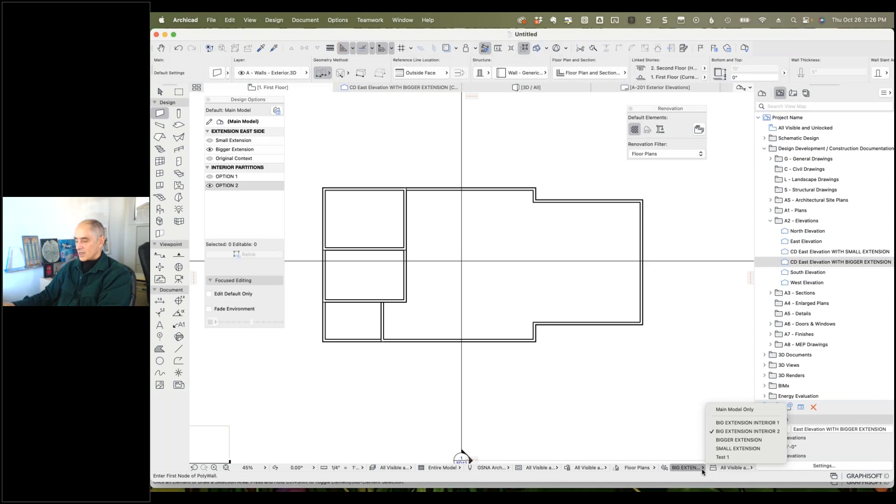
{"action": "left_click", "coordinate": [732, 423]}
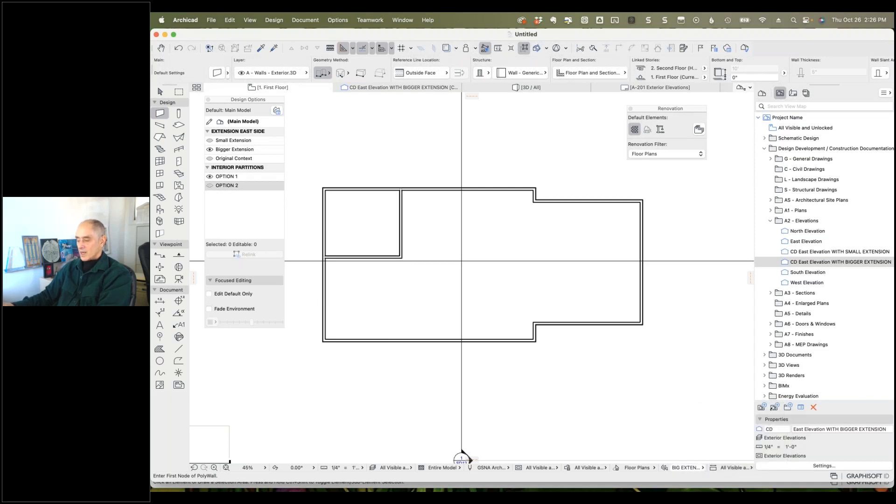
{"action": "left_click", "coordinate": [700, 468]}
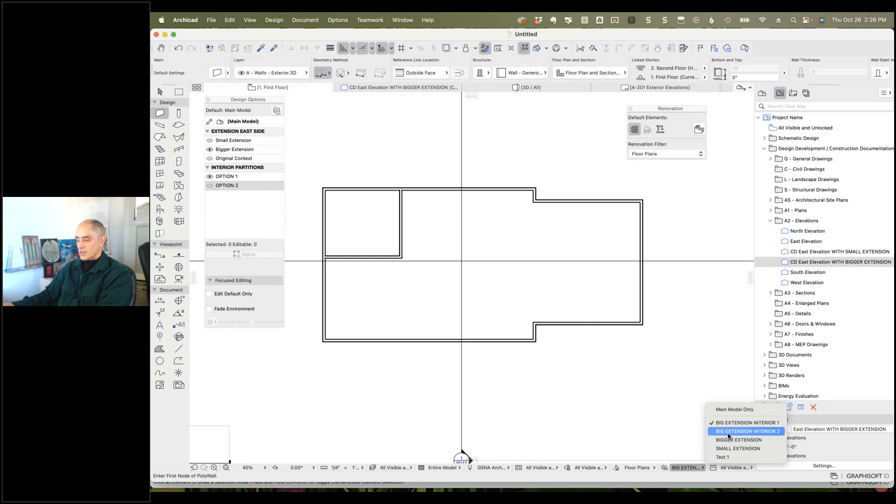
{"action": "left_click", "coordinate": [727, 434]}
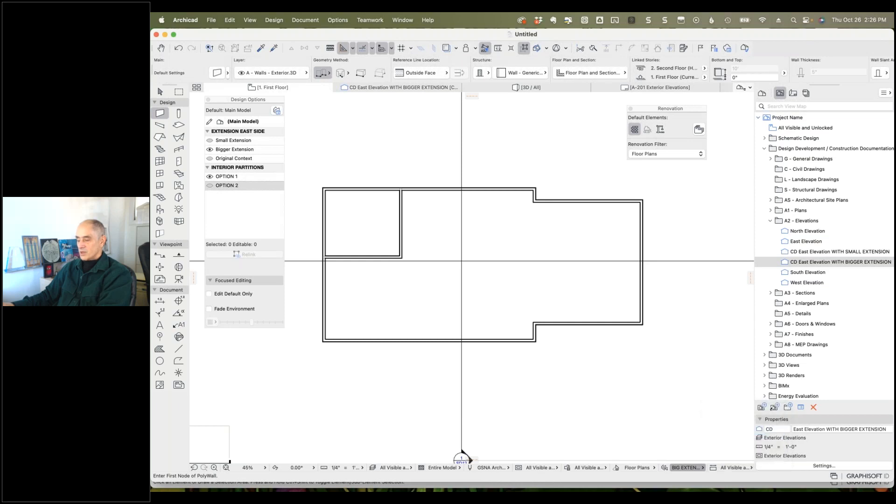
- Apply the SMALL EXTENSION combination and preview interior partitions OPTION 1 and OPTION 2 with it
{"action": "left_click", "coordinate": [696, 468]}
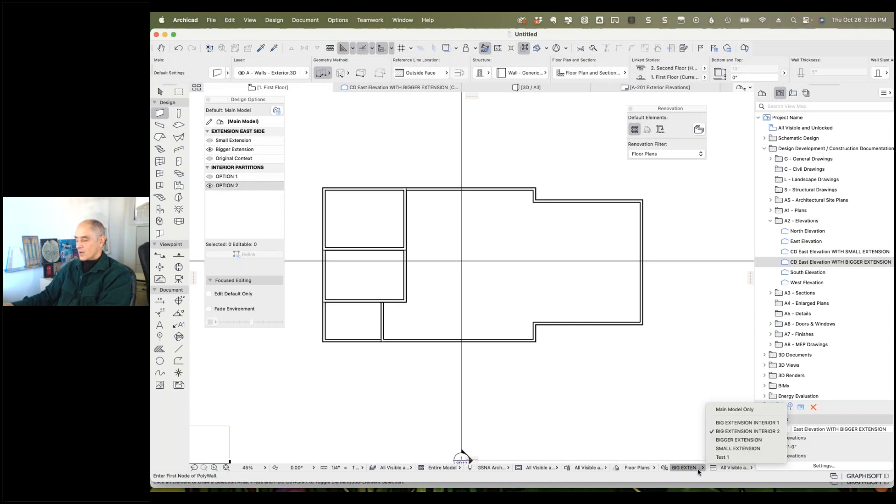
{"action": "left_click", "coordinate": [727, 449]}
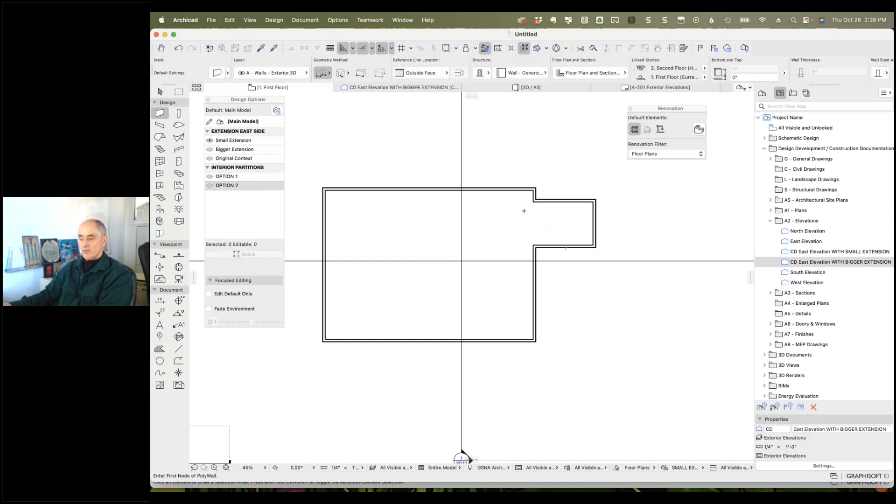
{"action": "left_click", "coordinate": [212, 178]}
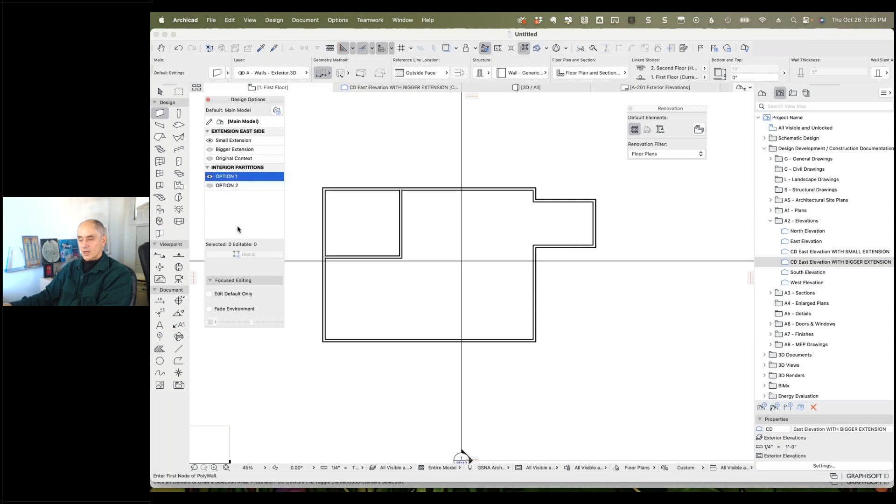
{"action": "left_click", "coordinate": [212, 187]}
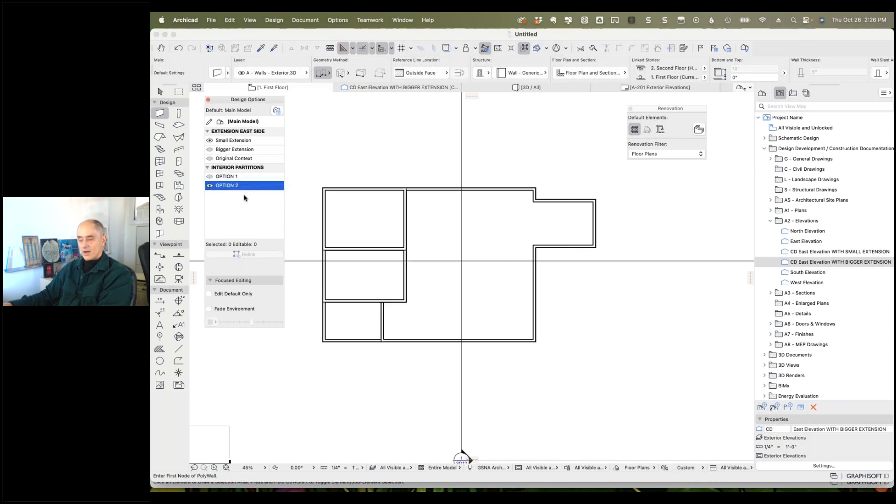
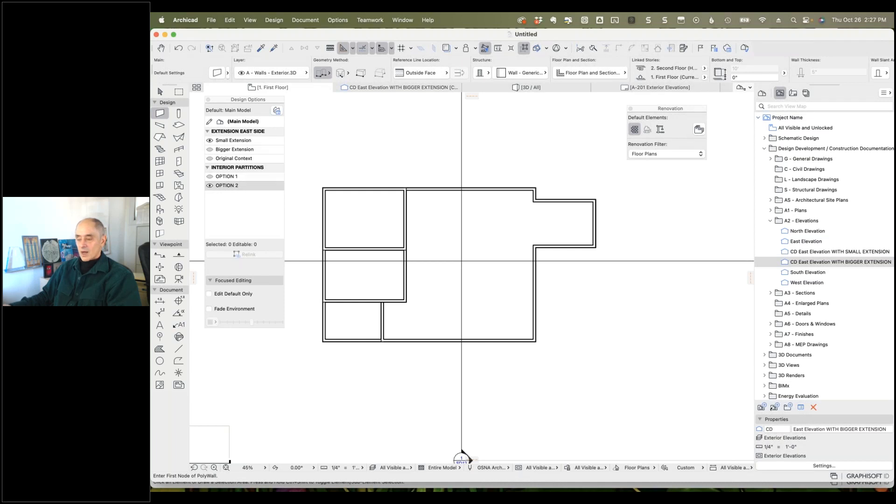
- Place a W1 Casement 27 window in the north wall of the northwest room and relink it to OPTION 1
{"action": "left_click", "coordinate": [160, 173]}
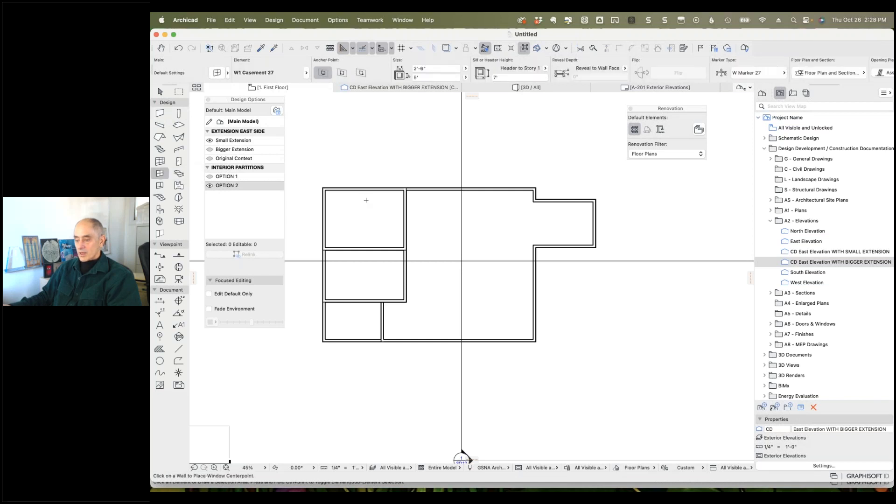
{"action": "left_click", "coordinate": [367, 189]}
{"action": "left_click", "coordinate": [379, 178]}
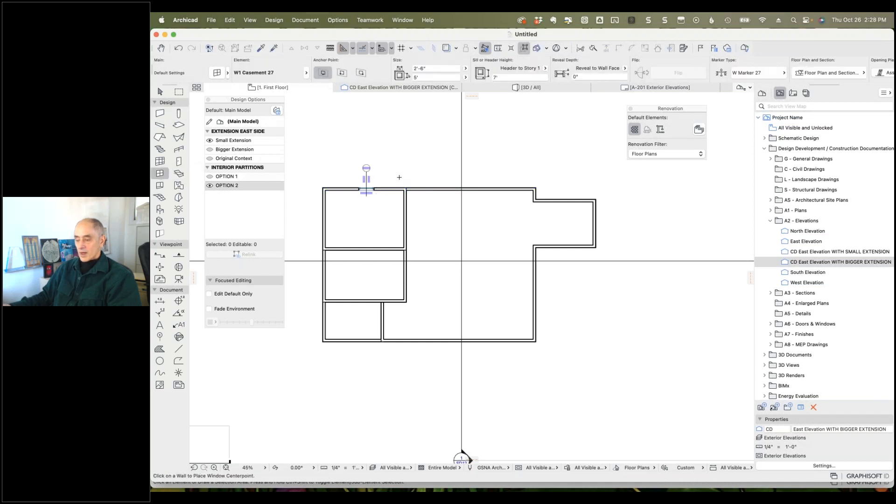
{"action": "left_click", "coordinate": [367, 189], "text": "shift"}
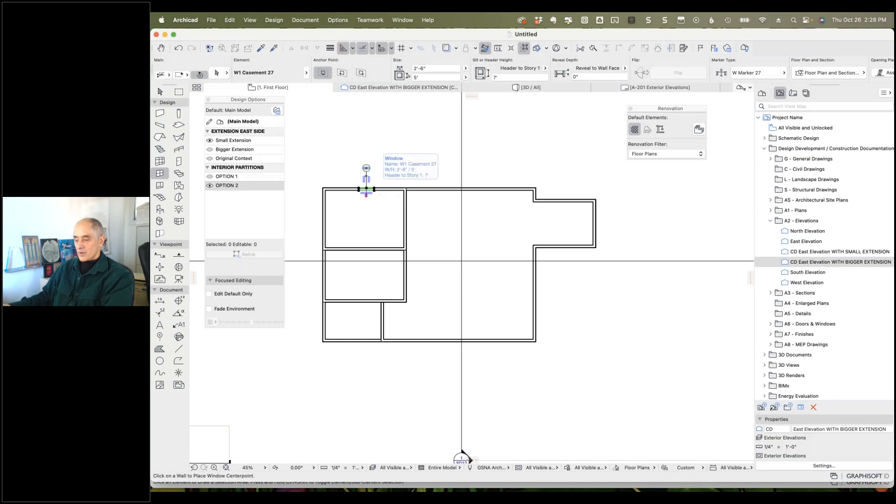
{"action": "left_click", "coordinate": [210, 177]}
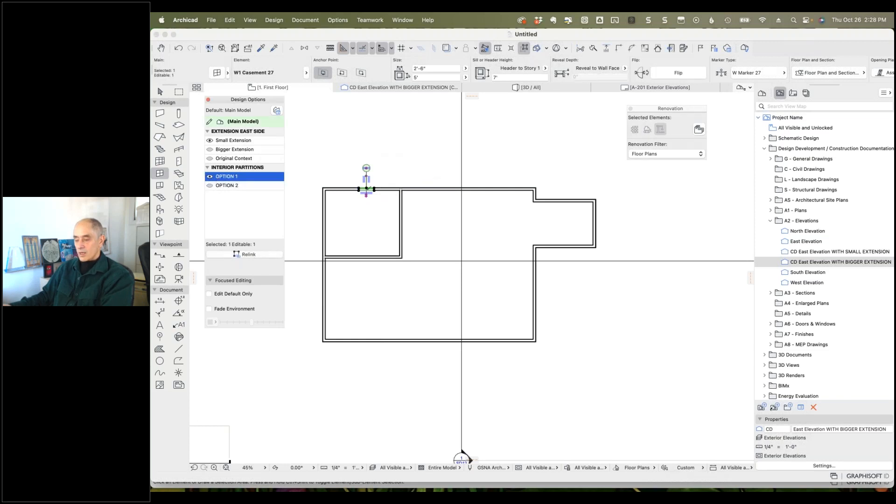
{"action": "left_click", "coordinate": [247, 254]}
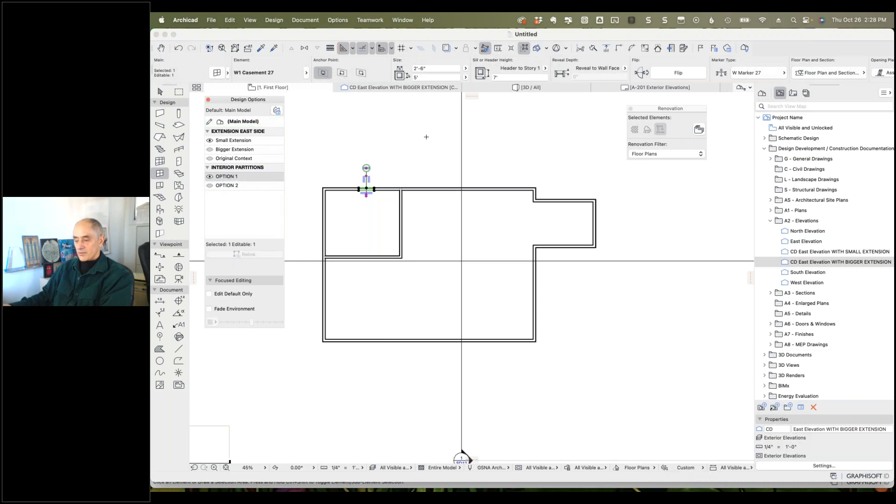
{"action": "left_click", "coordinate": [385, 149]}
- Check the window by hiding and showing OPTION 1, and compare Original Context with Small Extension
{"action": "left_click", "coordinate": [211, 177]}
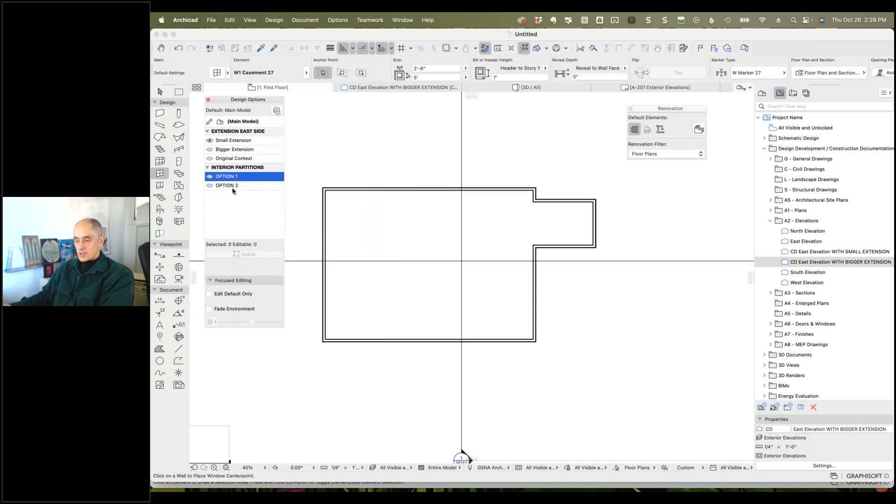
{"action": "left_click", "coordinate": [210, 177]}
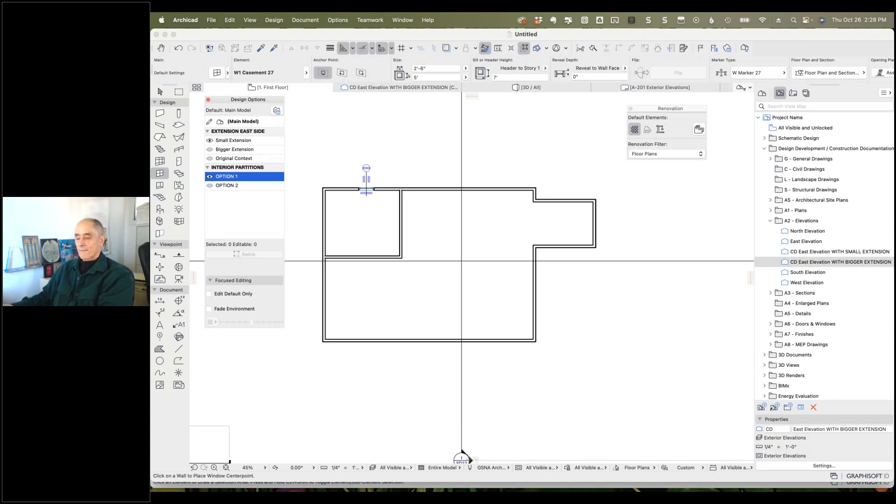
{"action": "left_click", "coordinate": [209, 177]}
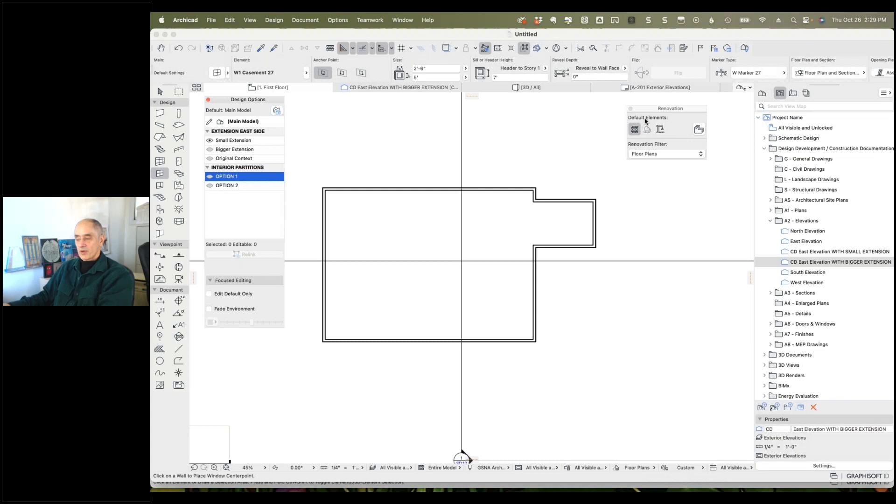
{"action": "left_click", "coordinate": [210, 160]}
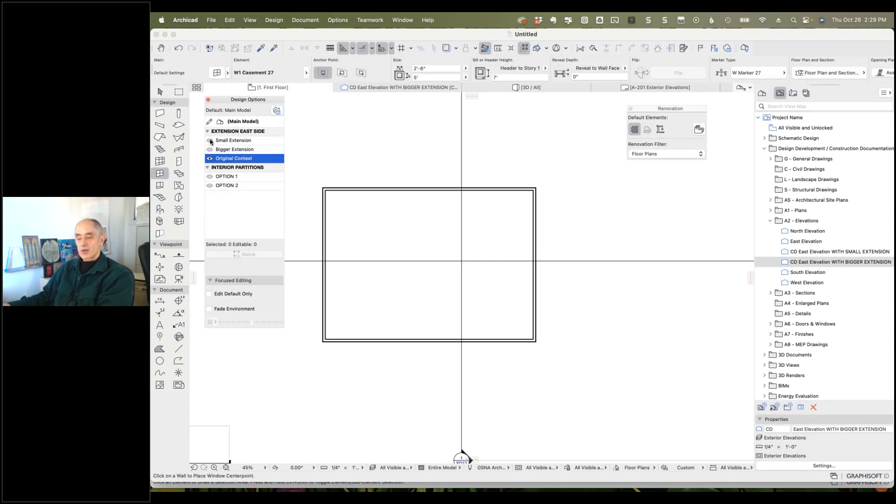
{"action": "left_click", "coordinate": [210, 140]}
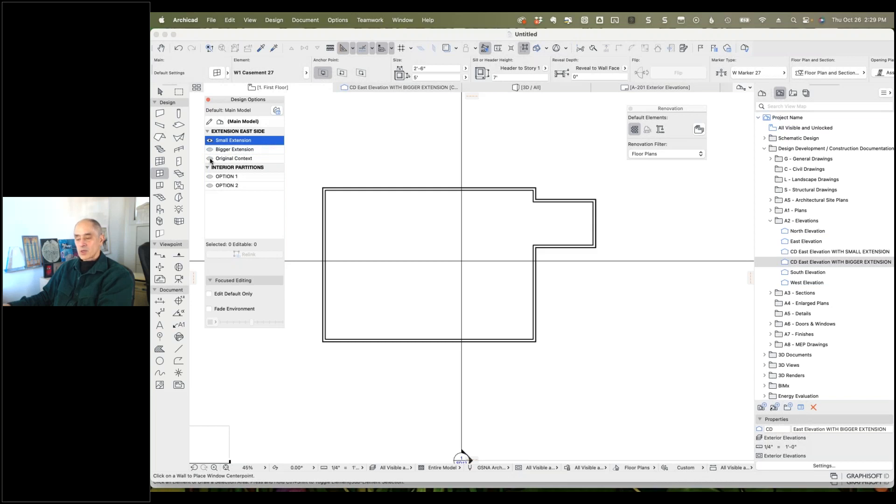
- With Original Context shown, place a casement window near the north wall's west end and stretch it to about 5'-8" wide
{"action": "left_click", "coordinate": [210, 159]}
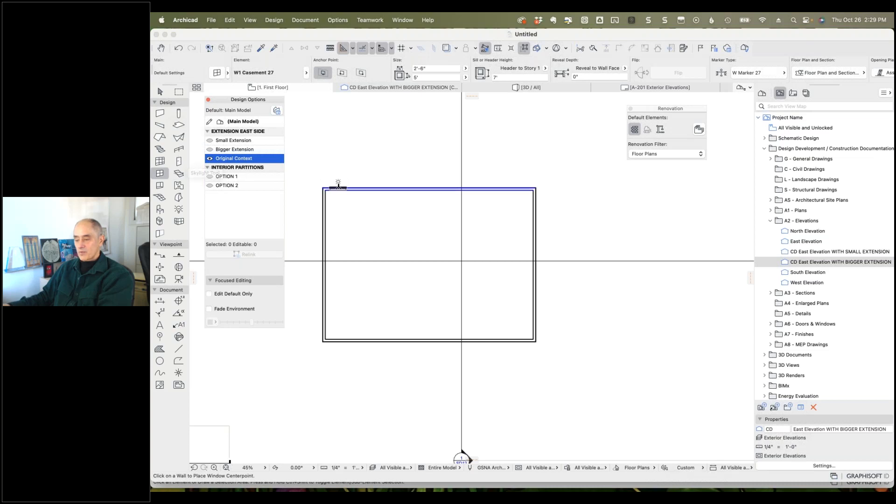
{"action": "left_click", "coordinate": [339, 188]}
{"action": "left_click", "coordinate": [346, 183]}
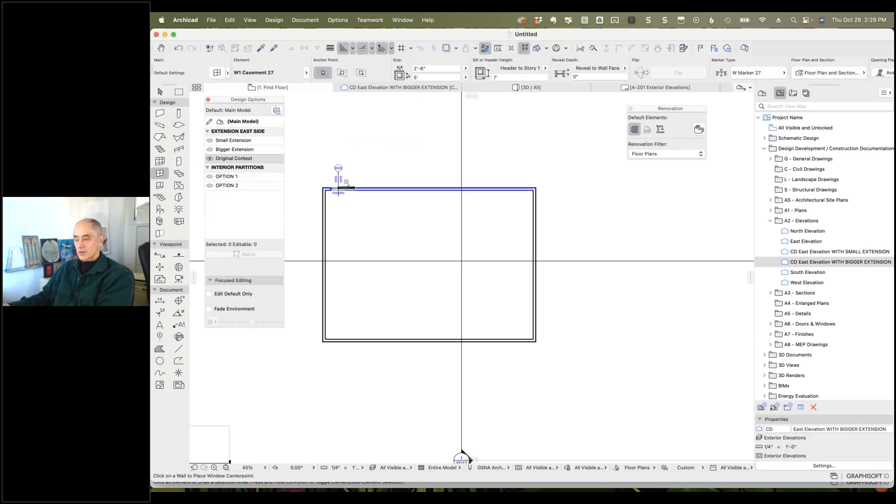
{"action": "left_click", "coordinate": [346, 189], "text": "shift"}
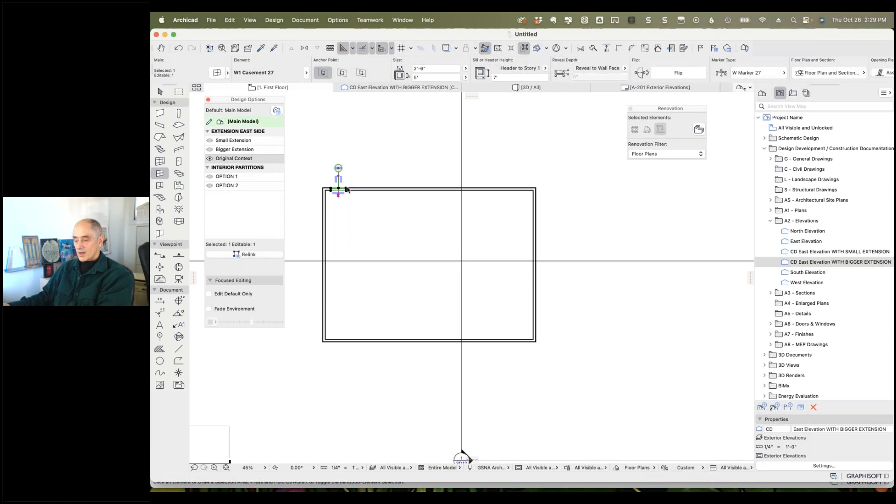
{"action": "left_click", "coordinate": [346, 189]}
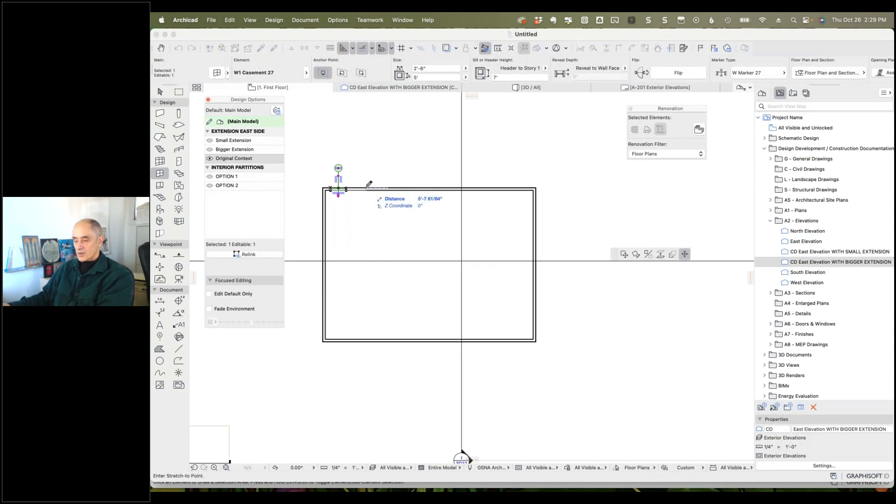
{"action": "left_click", "coordinate": [366, 184]}
{"action": "key", "text": "Escape"}
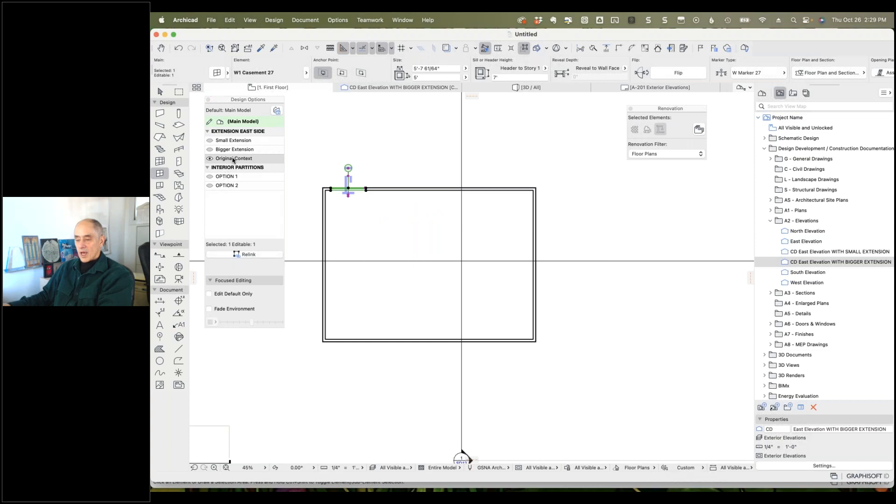
- Relink the widened north wall window to the Original Context option
{"action": "left_click", "coordinate": [234, 159]}
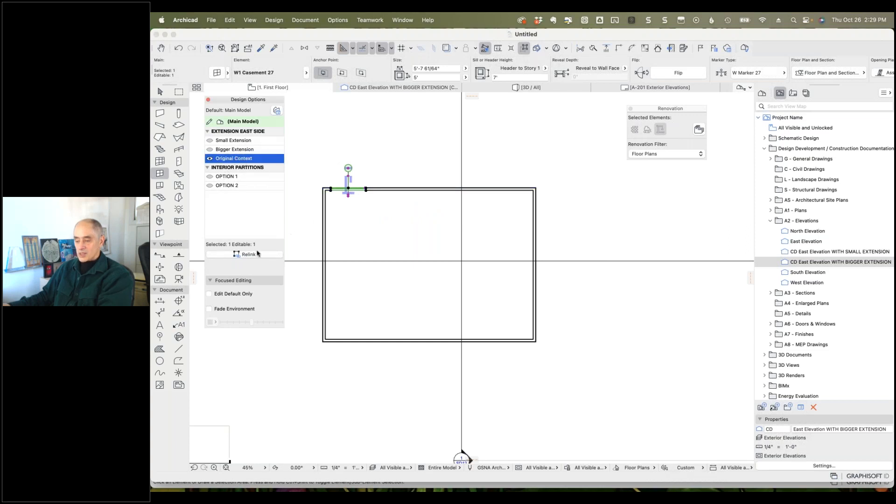
{"action": "left_click", "coordinate": [249, 254]}
{"action": "key", "text": "Escape"}
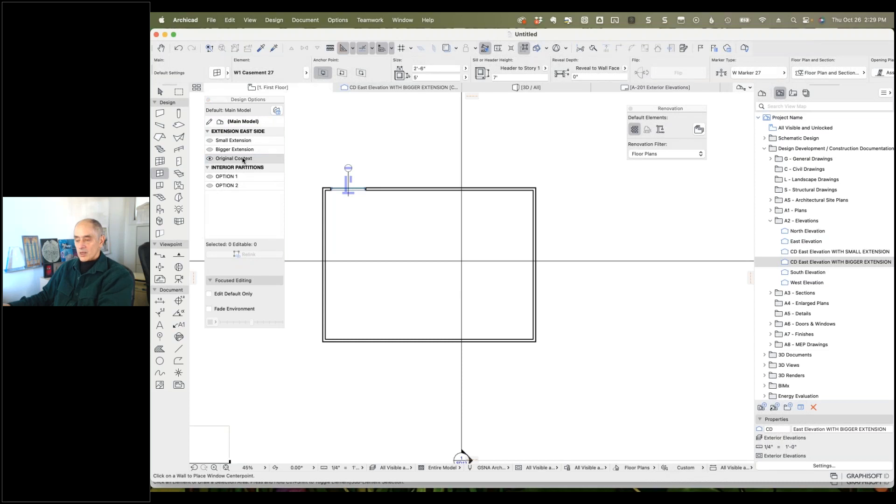
- Check both windows by switching between Small Extension and Original Context, showing OPTION 1 and hiding Original Context
{"action": "left_click", "coordinate": [210, 141]}
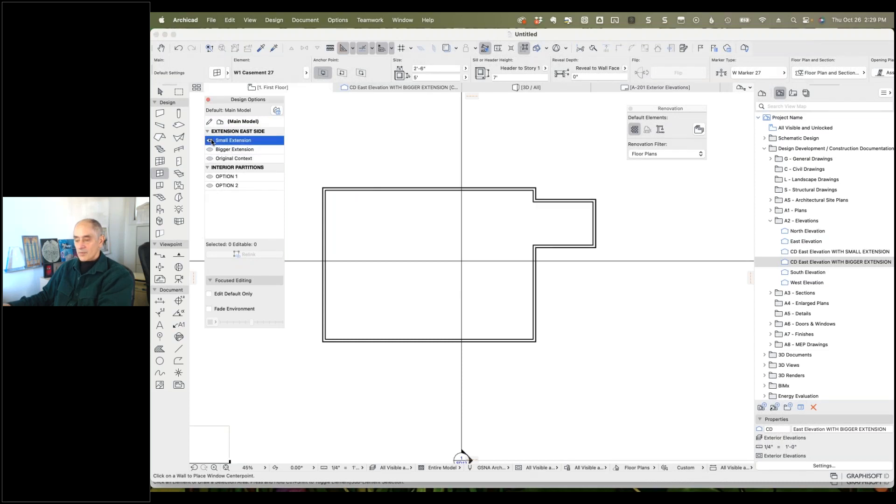
{"action": "left_click", "coordinate": [210, 159]}
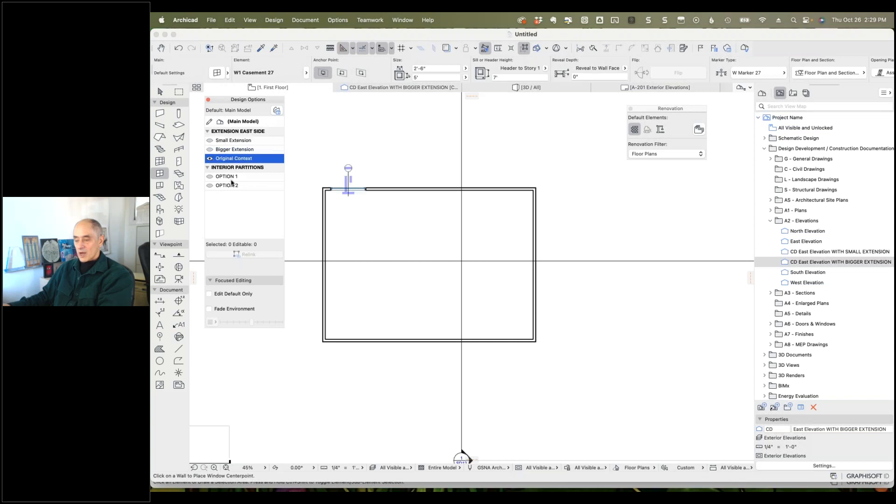
{"action": "left_click", "coordinate": [210, 177]}
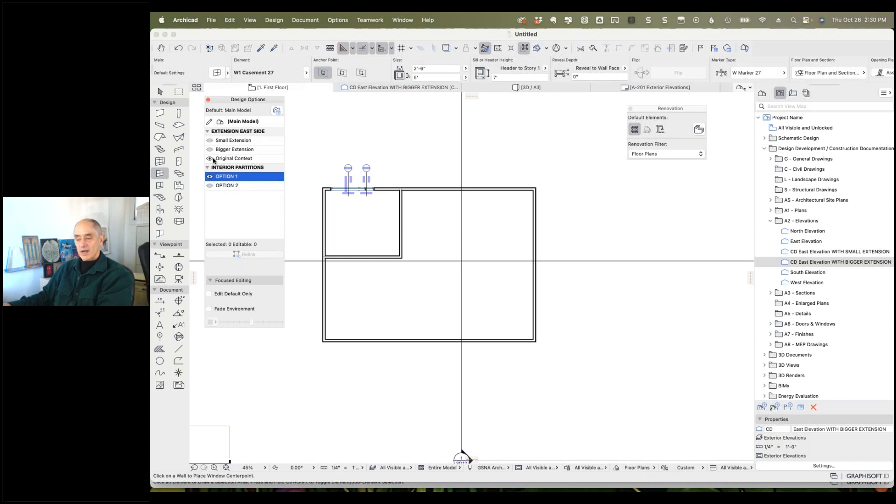
{"action": "left_click", "coordinate": [222, 159]}
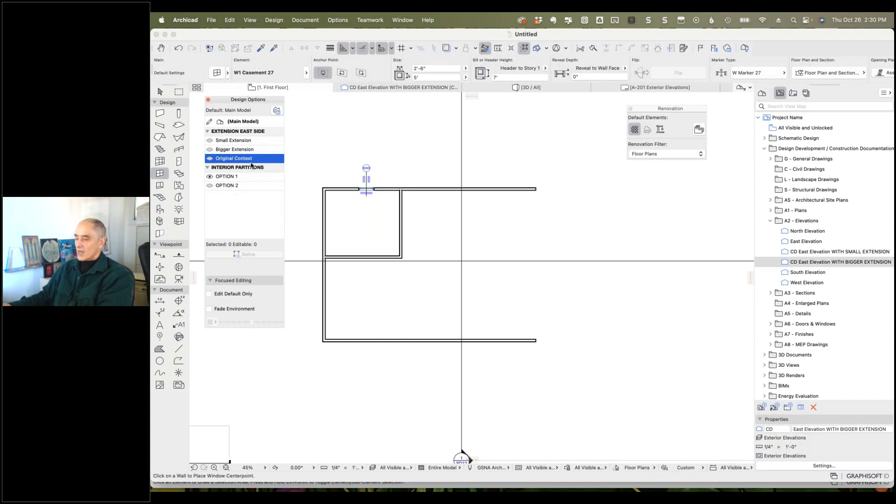
- Add a design option named ORIGINAL CONTEXT to the INTERIOR PARTITIONS set
{"action": "left_click", "coordinate": [278, 111]}
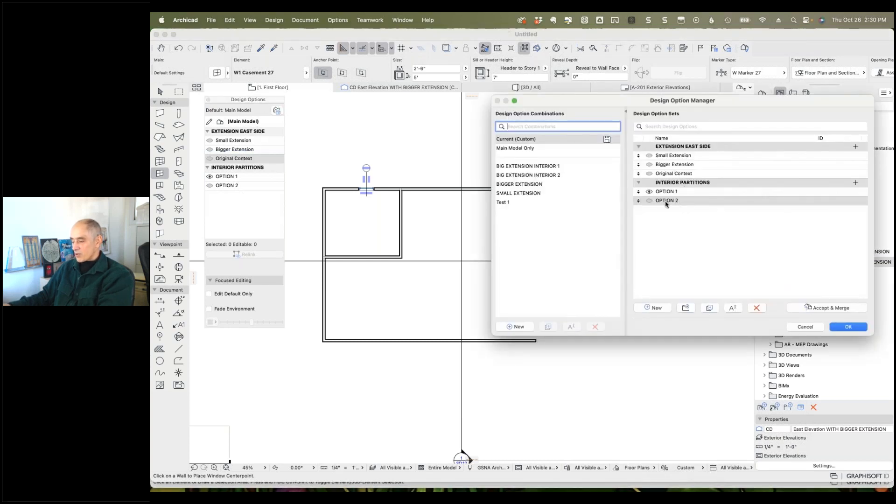
{"action": "left_click", "coordinate": [654, 308]}
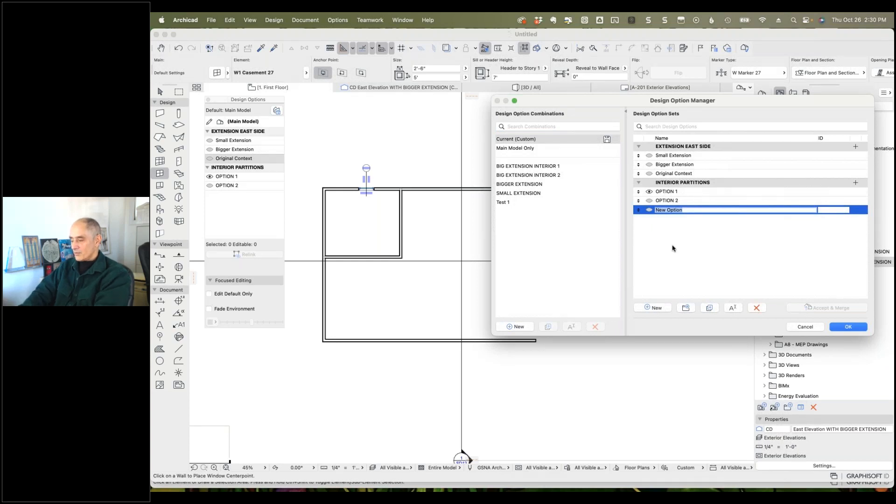
{"action": "type", "text": "ORIGINAL CONTEXT"}
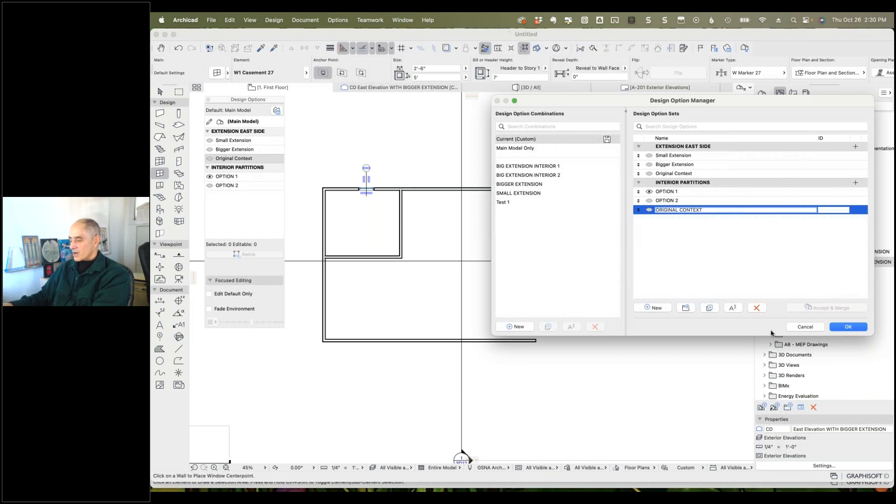
{"action": "left_click", "coordinate": [844, 328]}
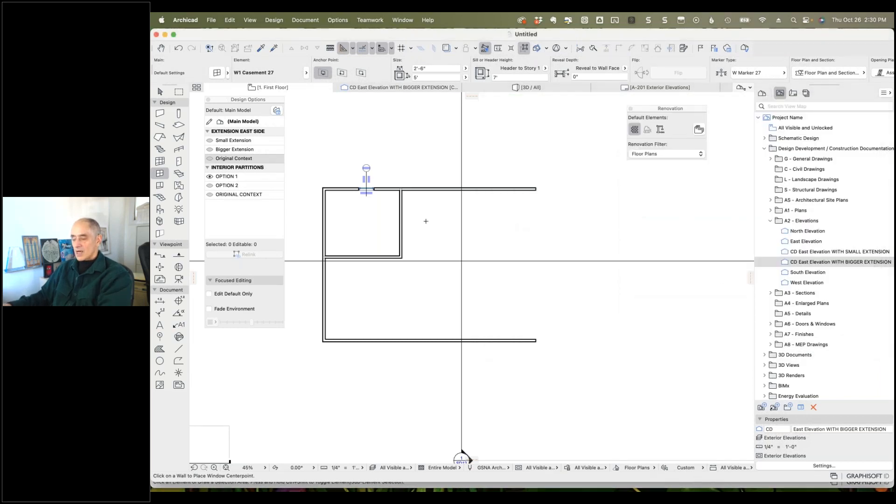
- With the extension set's Original Context shown, relink the wide north wall window to the ORIGINAL CONTEXT option under INTERIOR PARTITIONS
{"action": "left_click", "coordinate": [210, 158]}
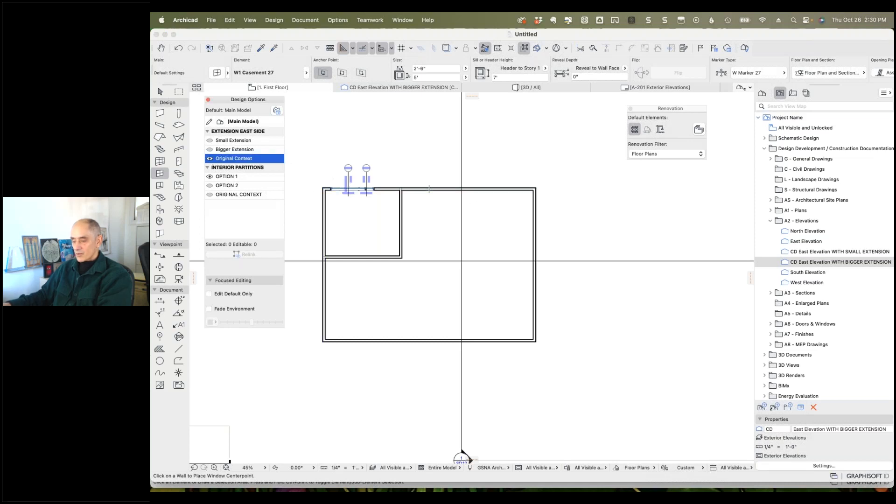
{"action": "left_click", "coordinate": [167, 92]}
{"action": "left_click", "coordinate": [335, 190]}
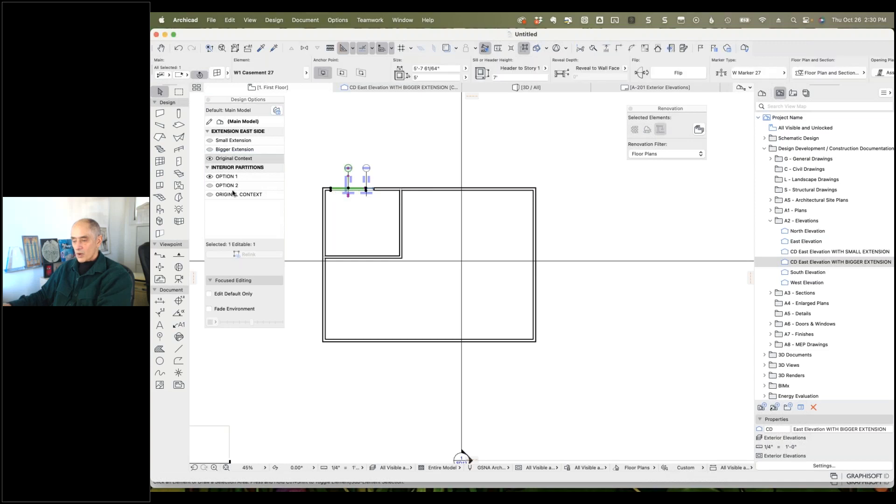
{"action": "left_click", "coordinate": [210, 196]}
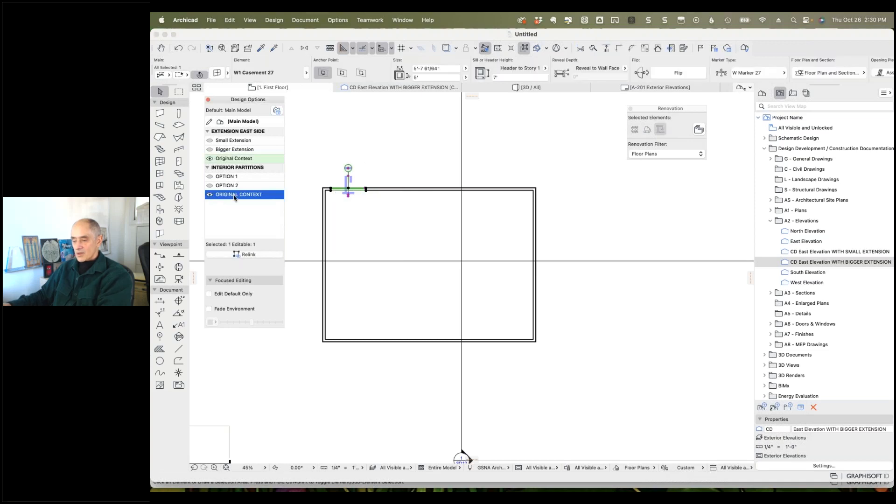
{"action": "left_click", "coordinate": [249, 256]}
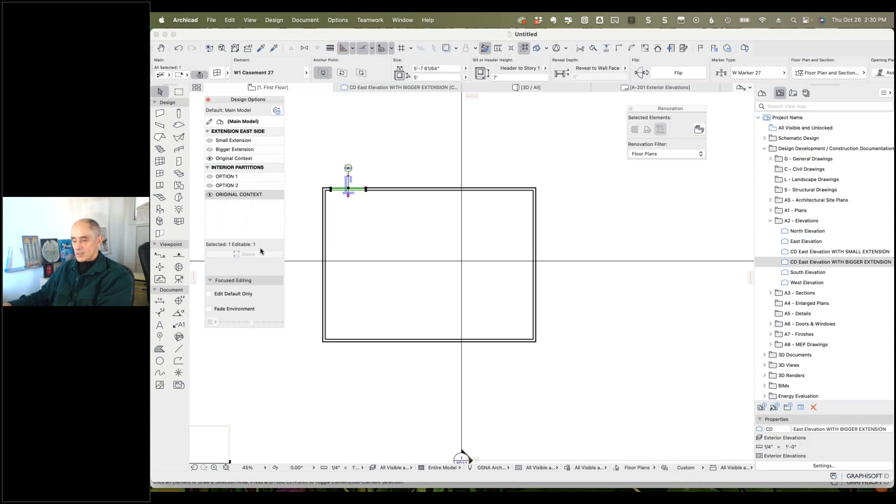
- Check the windows by switching interior partitions between OPTION 1 and ORIGINAL CONTEXT, and the east side through Small Extension and Bigger Extension
{"action": "left_click", "coordinate": [210, 177]}
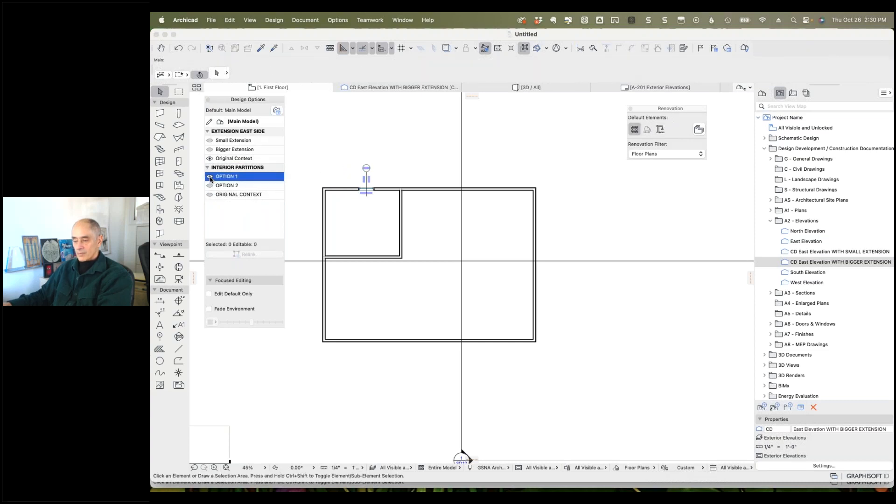
{"action": "left_click", "coordinate": [210, 194]}
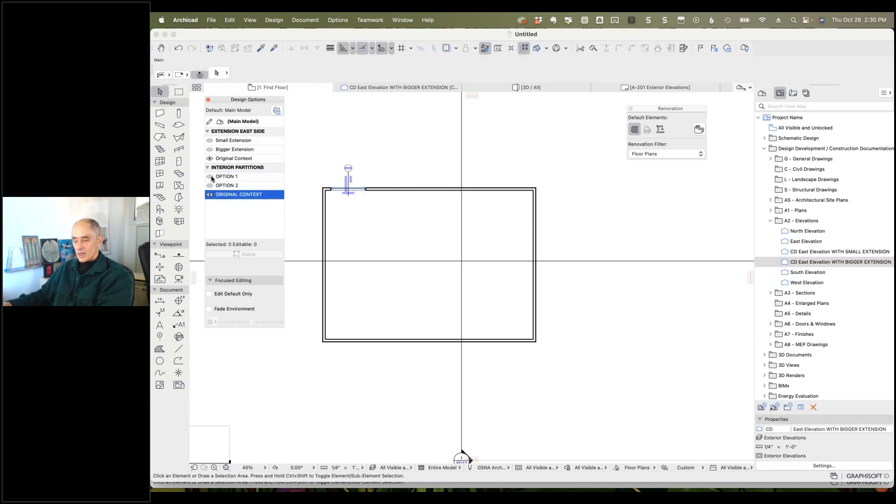
{"action": "left_click", "coordinate": [210, 177]}
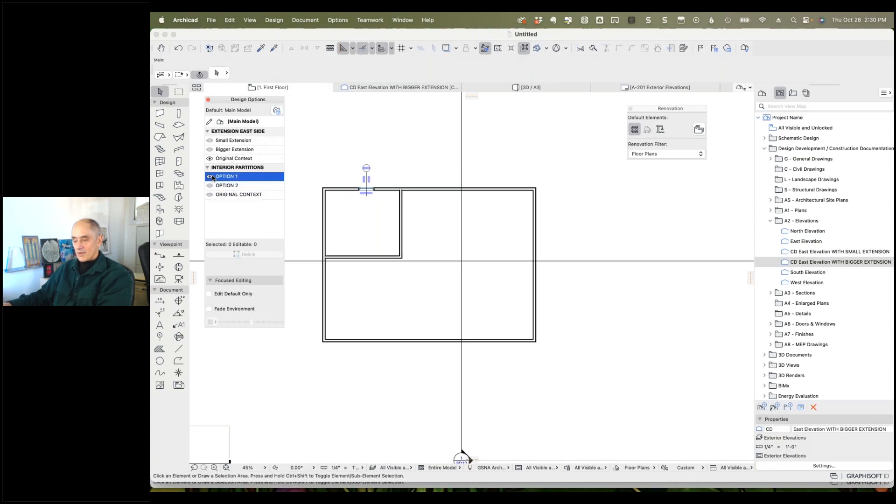
{"action": "left_click", "coordinate": [209, 141]}
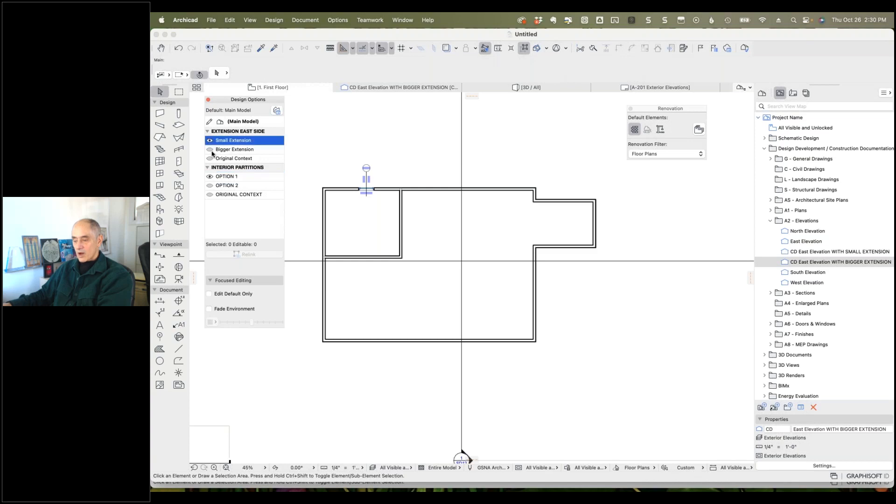
{"action": "left_click", "coordinate": [211, 150]}
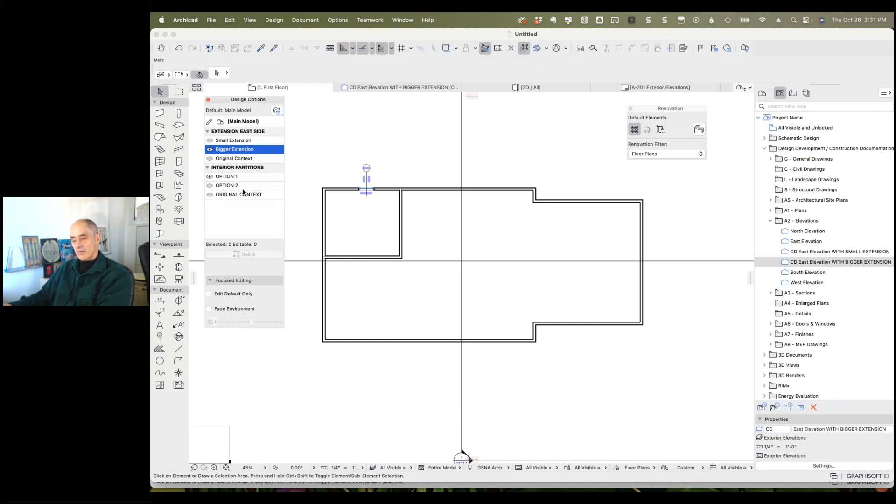
{"action": "left_click", "coordinate": [223, 195]}
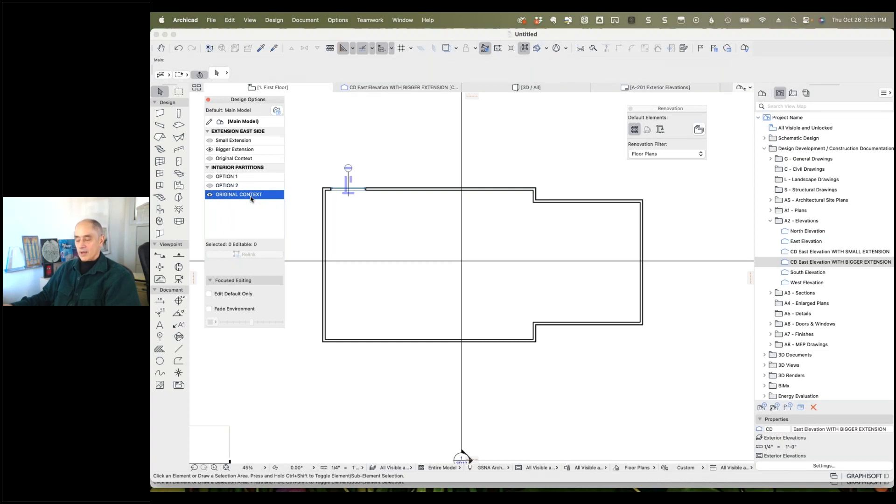
{"action": "left_click", "coordinate": [661, 111]}
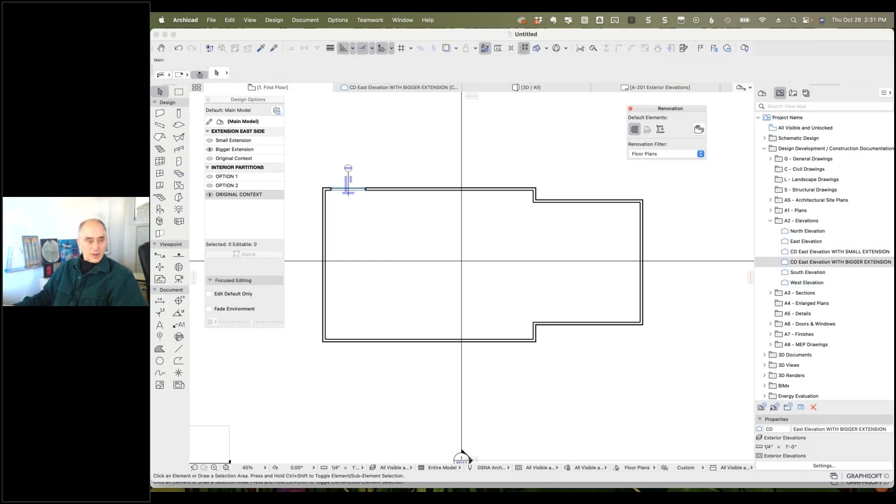
{"action": "key", "text": "super+Tab"}
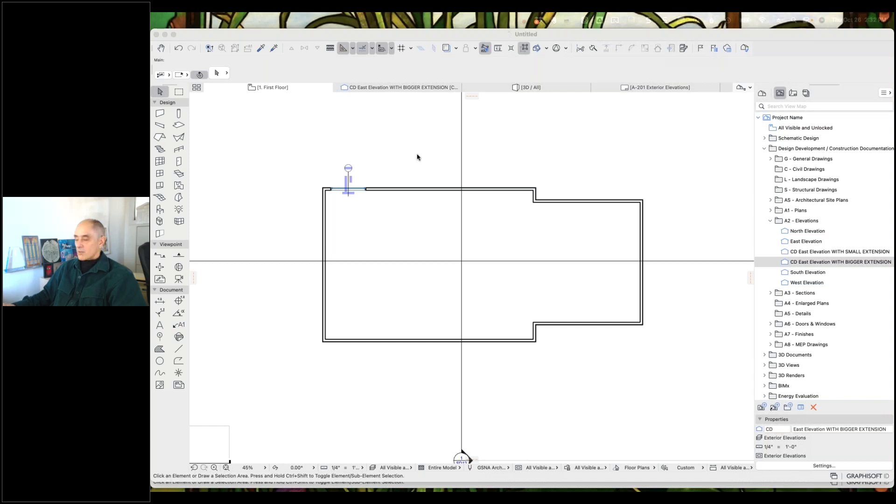
{"action": "left_click", "coordinate": [250, 135]}
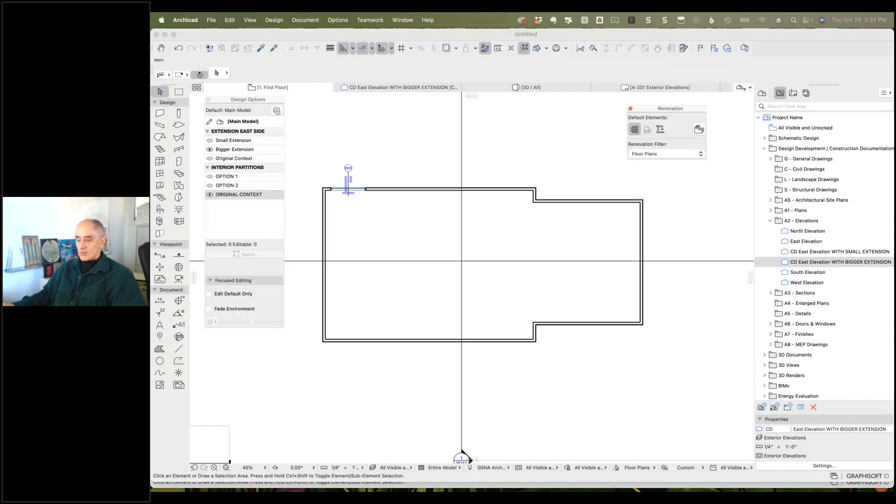
- With OPTION 1 shown, place a column just east of the northwest room's partition and select it
{"action": "left_click", "coordinate": [219, 177]}
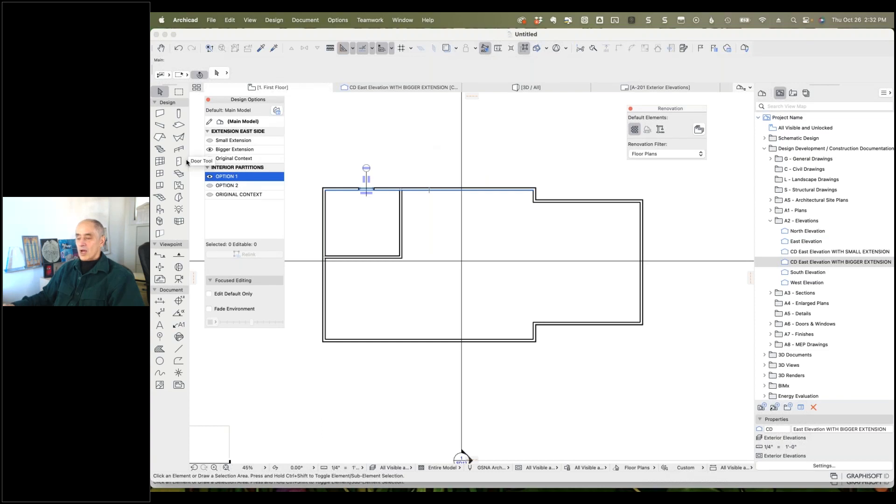
{"action": "left_click", "coordinate": [179, 115]}
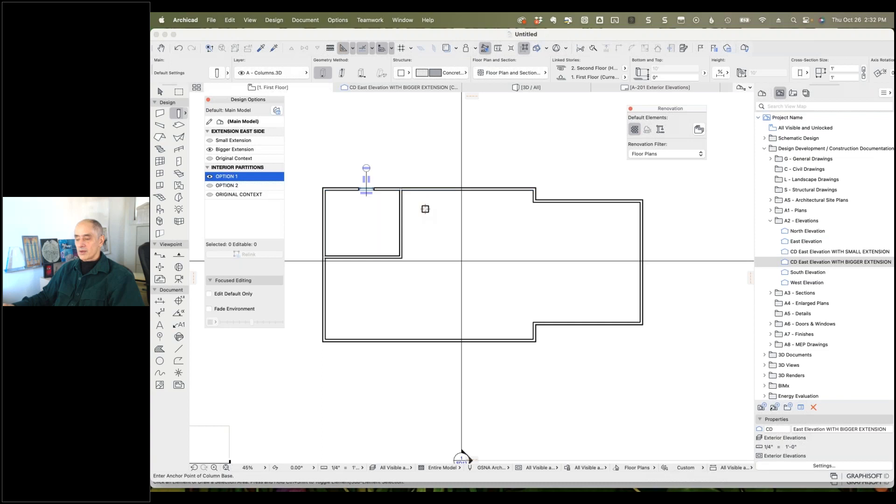
{"action": "left_click", "coordinate": [425, 208]}
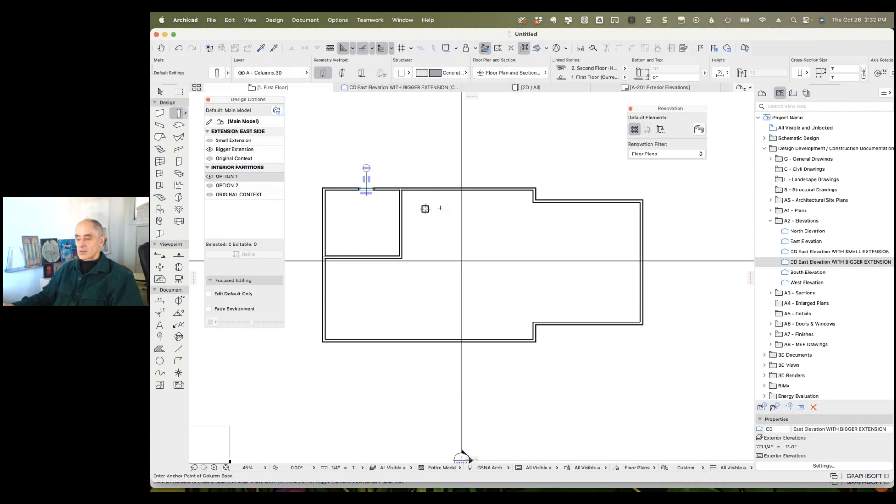
{"action": "left_click", "coordinate": [425, 209], "text": "shift"}
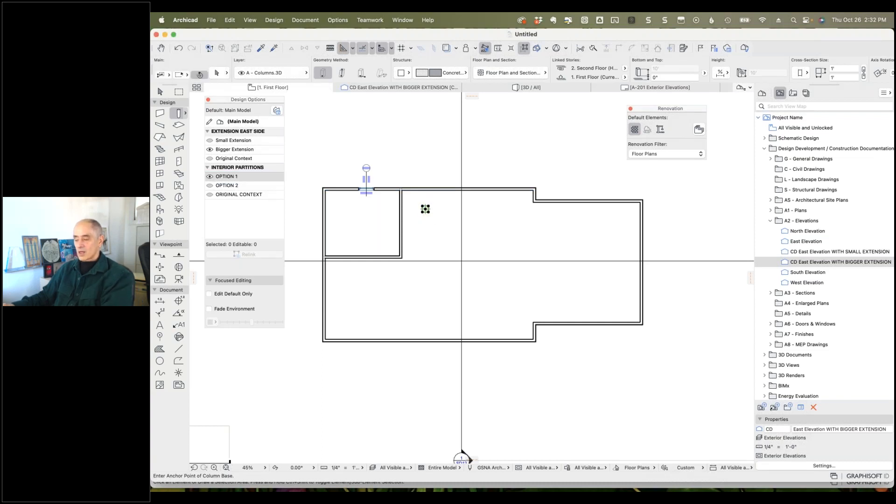
- Position a column east of the interior partition, about 5'-5" from it and about 2'-6" from the north exterior wall
{"action": "left_click_drag", "start_coordinate": [425, 208], "coordinate": [439, 209]}
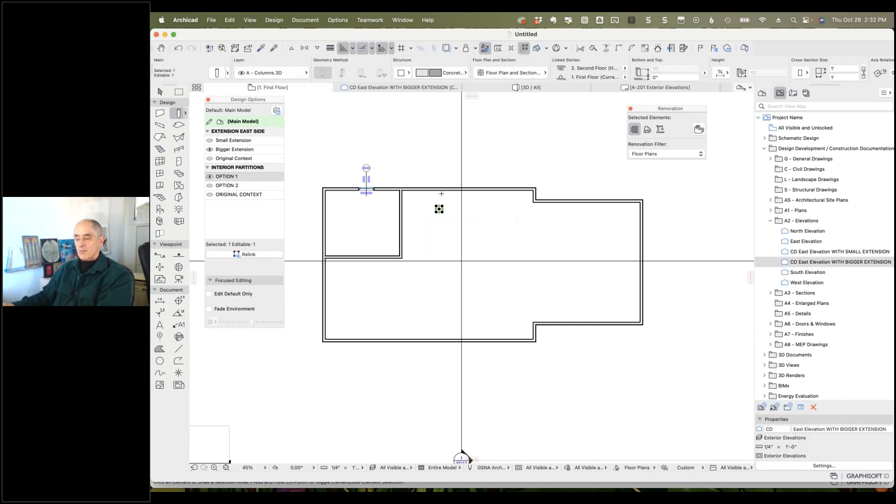
{"action": "scroll", "coordinate": [432, 206], "scroll_direction": "up", "scroll_amount": 6}
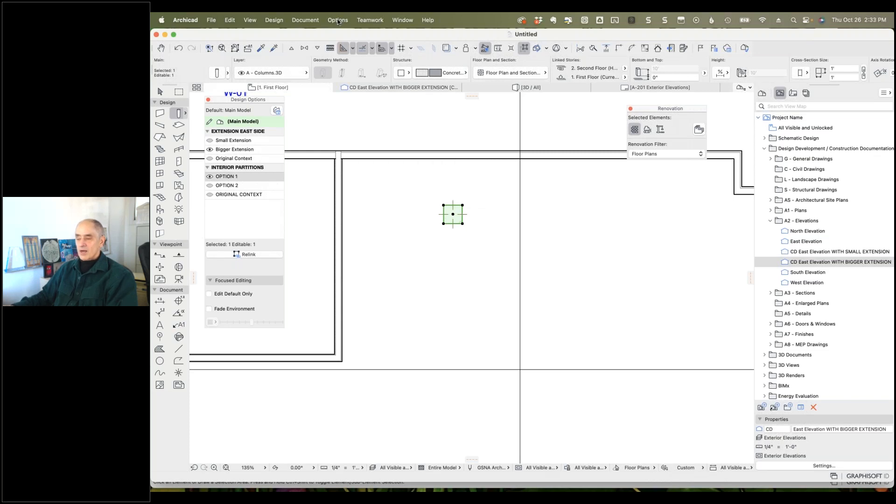
- Turn on the experimental Enable Distance Guides feature in the Work Environment's More Options and apply the change
{"action": "left_click", "coordinate": [338, 20]}
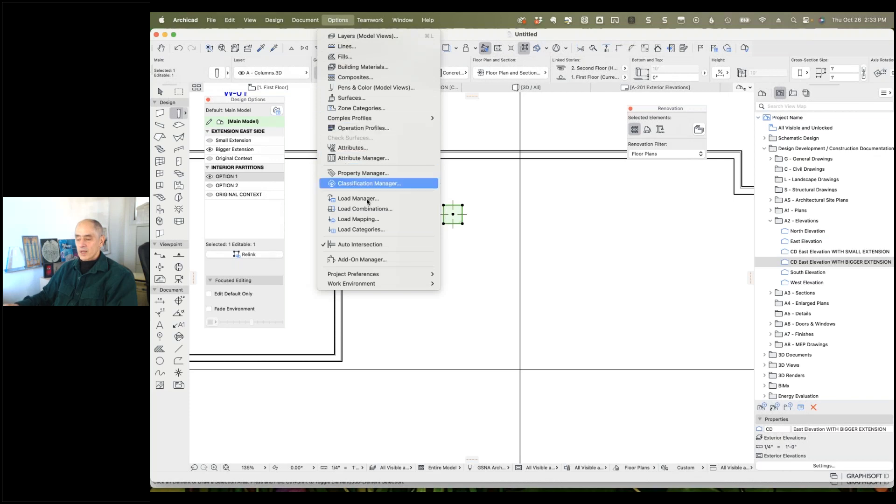
{"action": "mouse_move", "coordinate": [359, 285]}
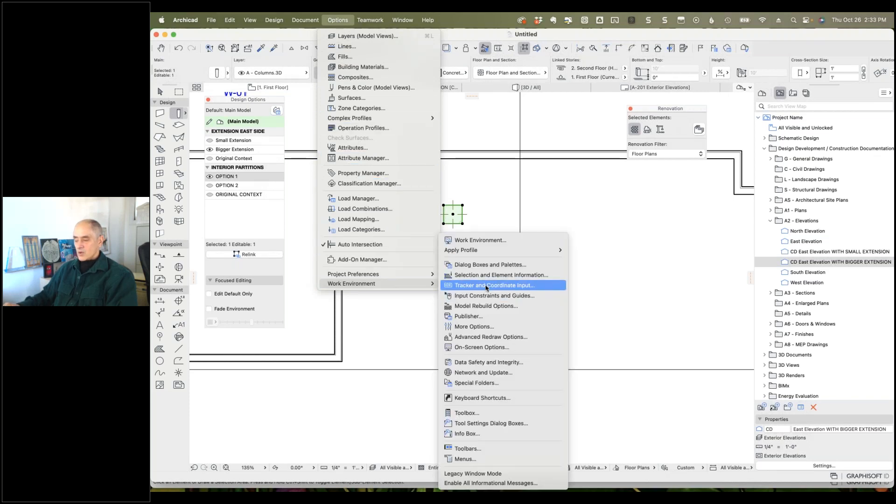
{"action": "left_click", "coordinate": [486, 286]}
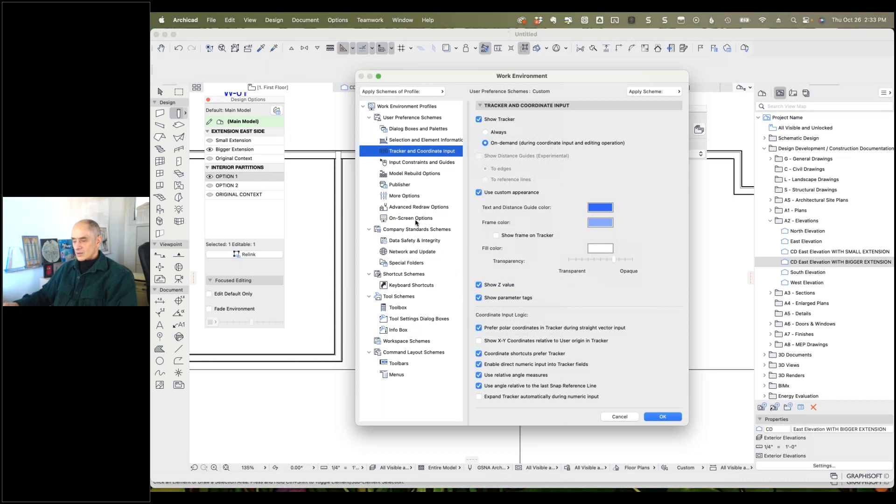
{"action": "left_click", "coordinate": [418, 219]}
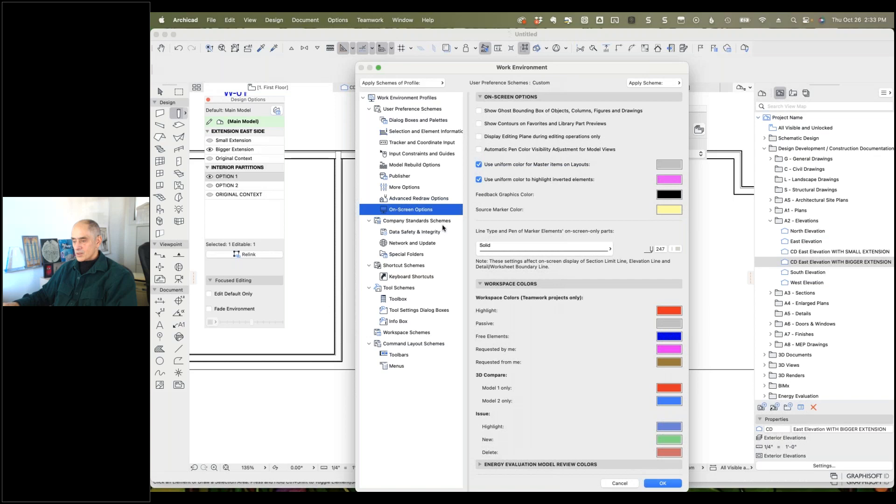
{"action": "left_click", "coordinate": [406, 188]}
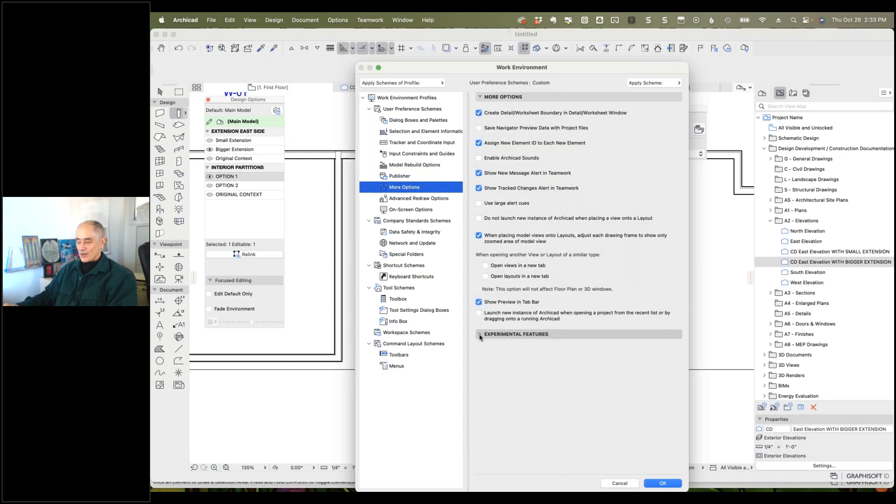
{"action": "left_click", "coordinate": [480, 334]}
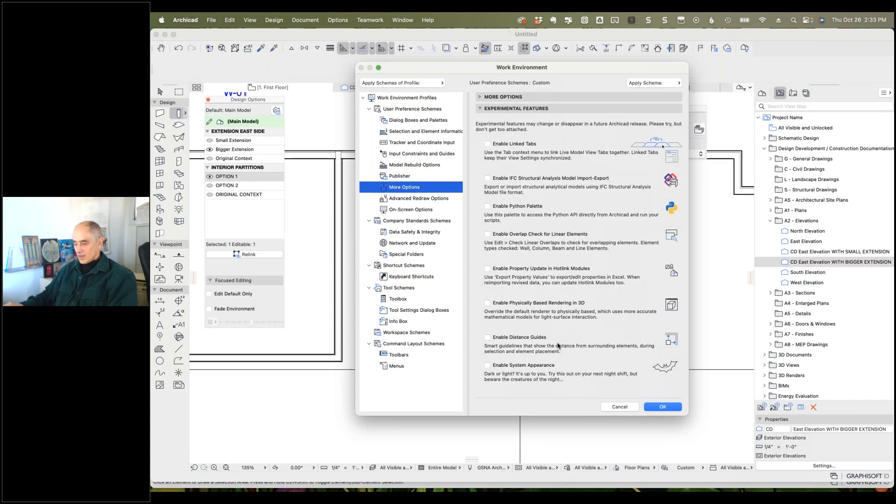
{"action": "left_click", "coordinate": [488, 337]}
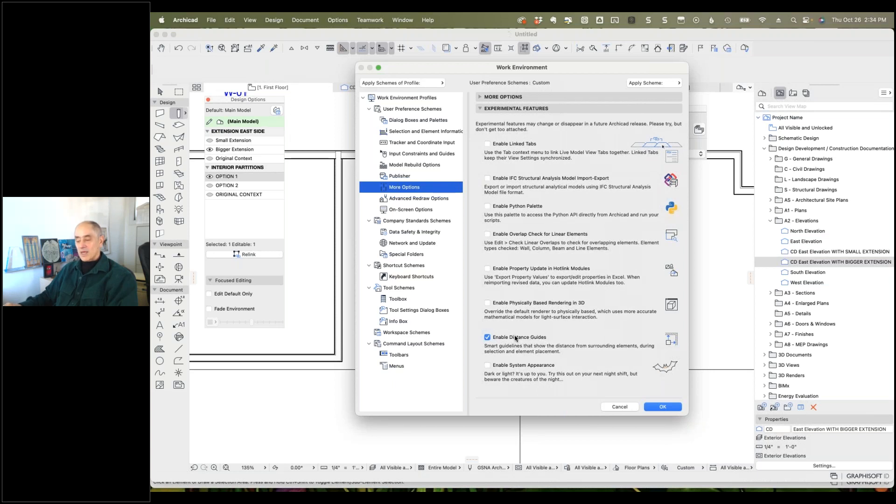
{"action": "left_click", "coordinate": [661, 407]}
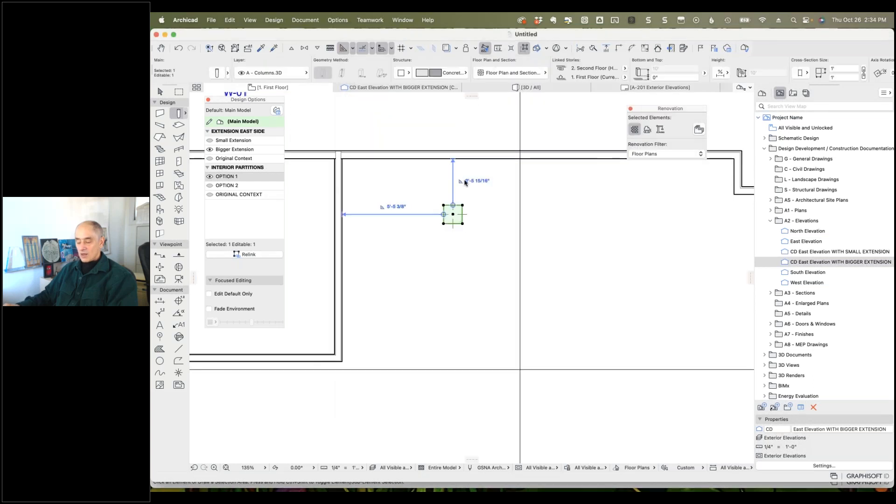
- Place a second column northwest of the first, about 2'-11" from the partition and about 10" from the north wall
{"action": "key", "text": "Escape"}
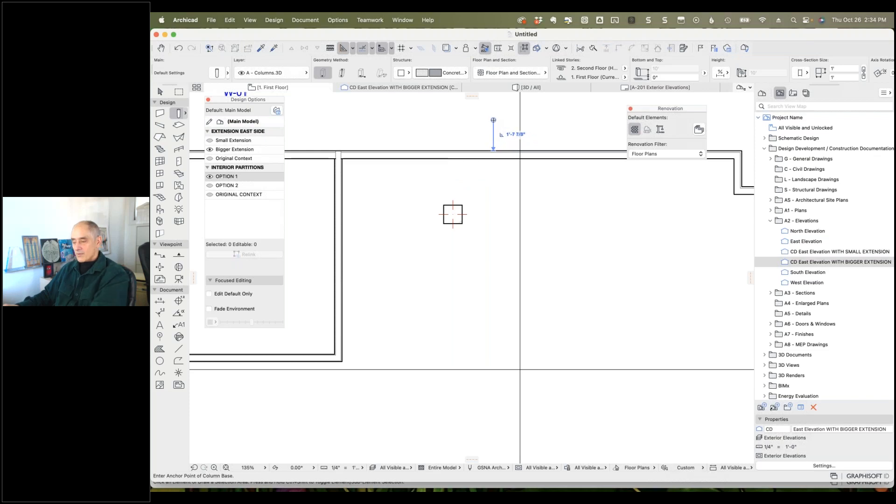
{"action": "key", "text": "Escape"}
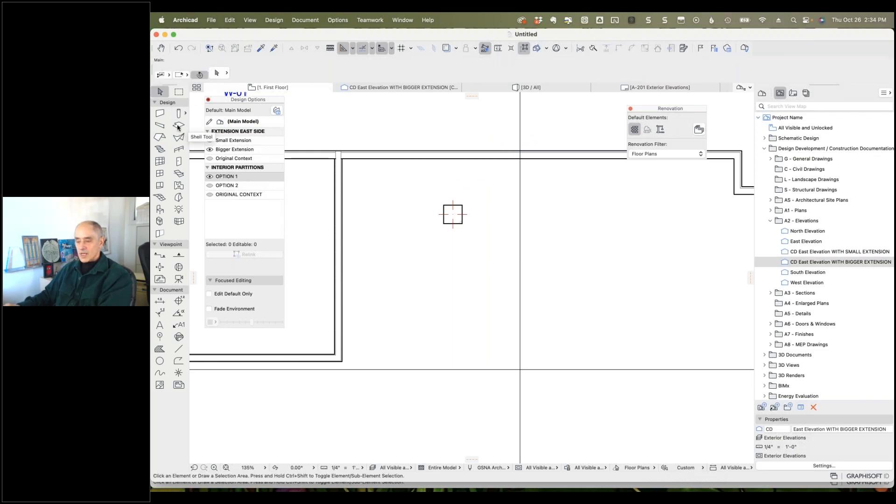
{"action": "left_click", "coordinate": [179, 114]}
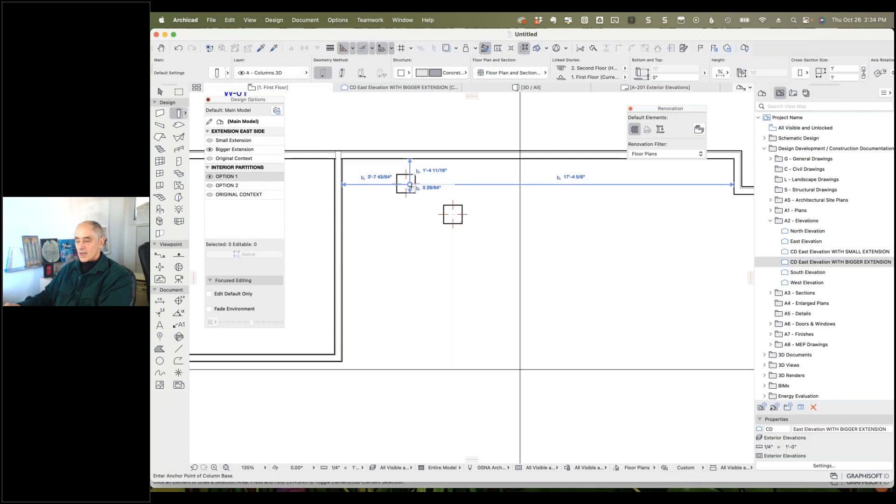
{"action": "left_click", "coordinate": [410, 183]}
{"action": "key", "text": "Escape"}
- Using the distance guides, set the new column's clearance to 4' from the partition and 1'-6" from the north wall
{"action": "left_click", "coordinate": [406, 187]}
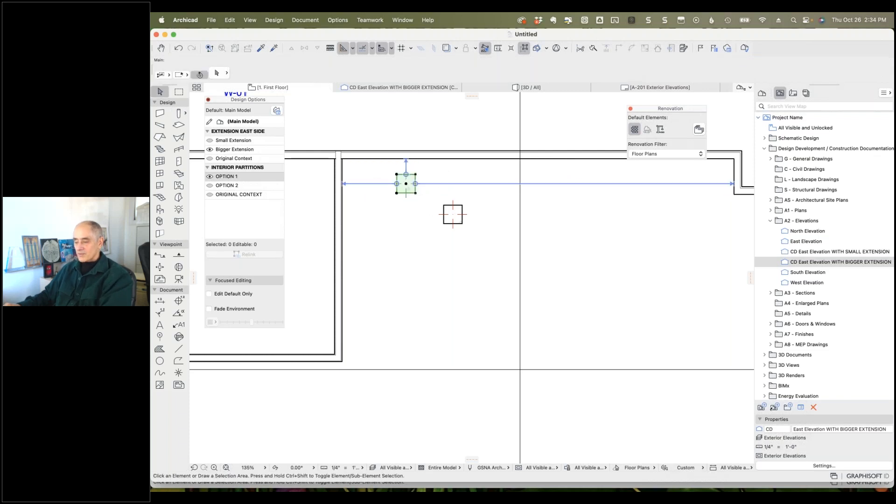
{"action": "left_click", "coordinate": [364, 177]}
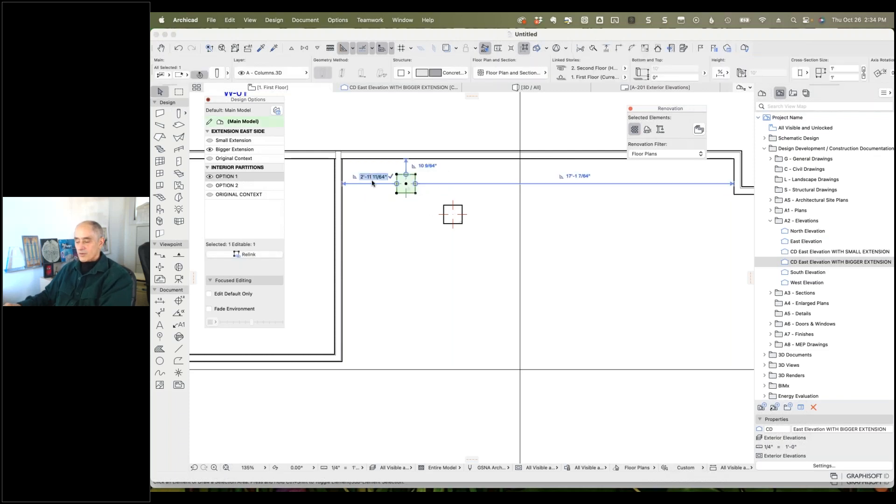
{"action": "type", "text": "4'"}
{"action": "key", "text": "Return"}
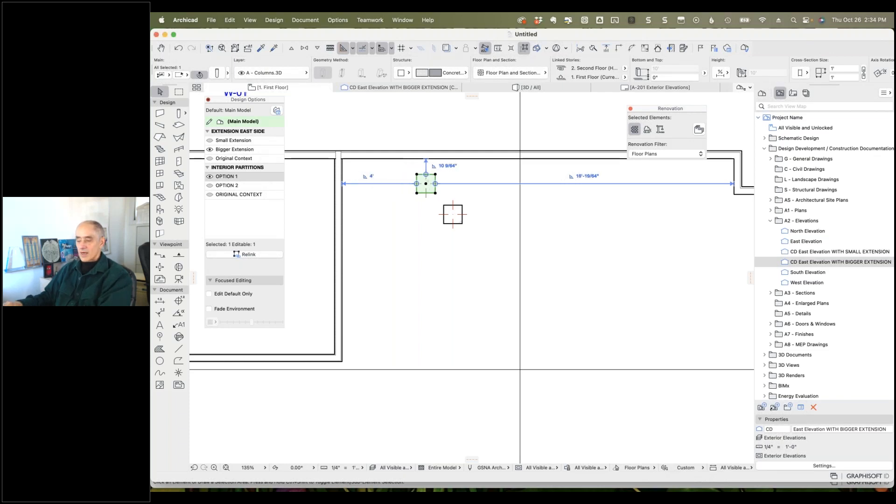
{"action": "left_click", "coordinate": [452, 168]}
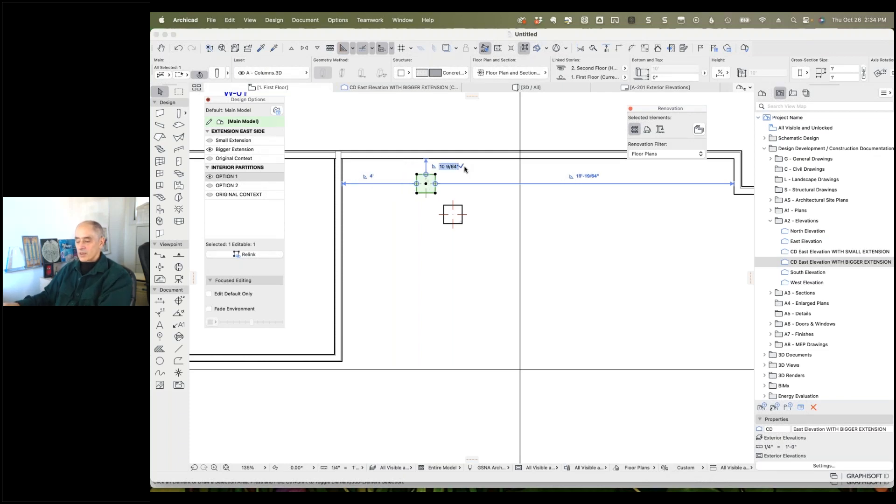
{"action": "type", "text": "1'-"}
{"action": "type", "text": "6"}
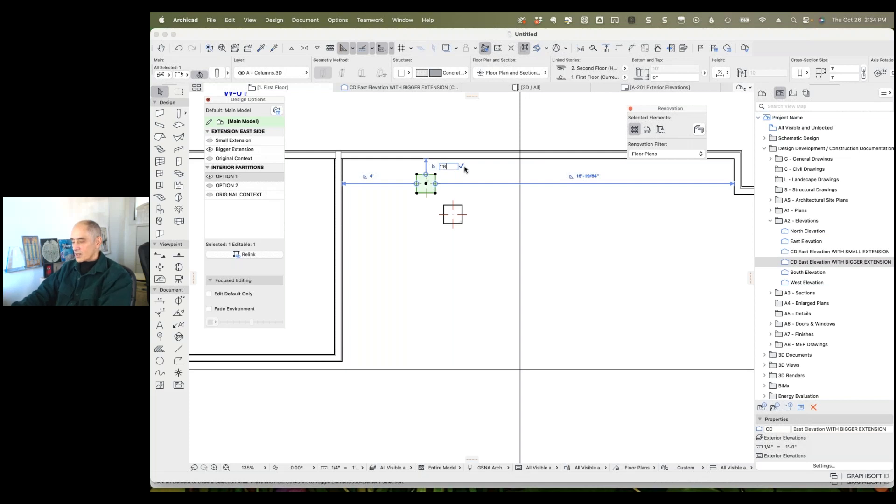
{"action": "key", "text": "Return"}
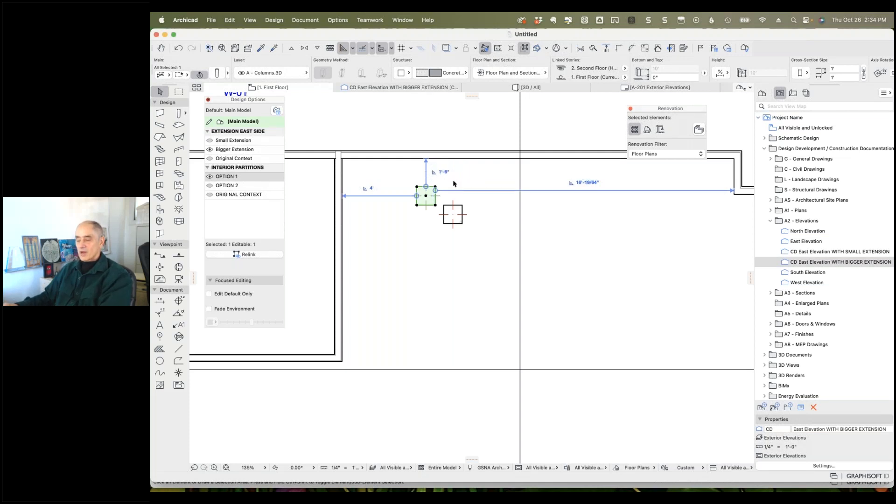
{"action": "key", "text": "Escape"}
- Select the vertical interior partition wall and examine its distance guides to the neighbouring wall and column
{"action": "left_click", "coordinate": [336, 208]}
{"action": "scroll", "coordinate": [414, 135], "scroll_direction": "down", "scroll_amount": 3}
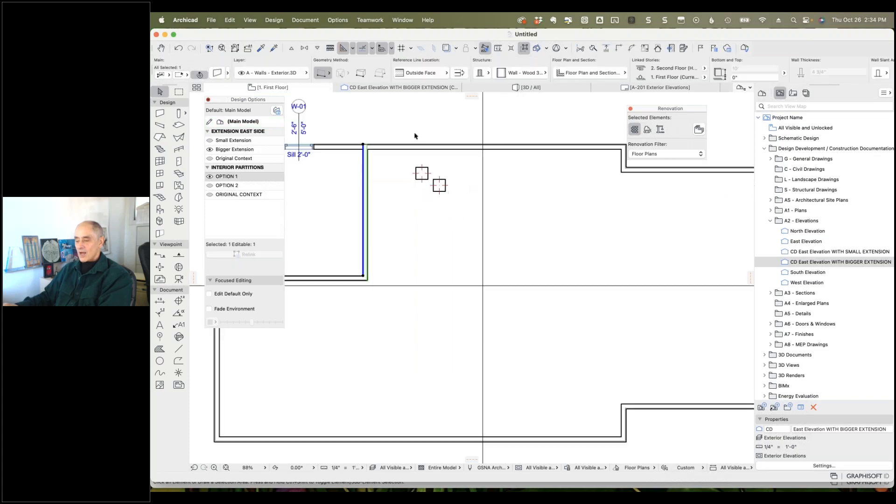
{"action": "scroll", "coordinate": [520, 256], "scroll_direction": "left", "scroll_amount": 5}
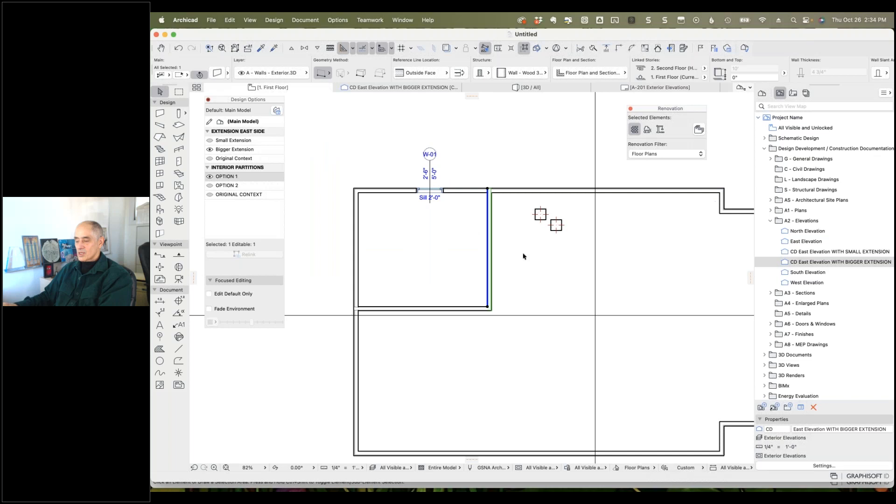
{"action": "scroll", "coordinate": [523, 255], "scroll_direction": "up", "scroll_amount": 3}
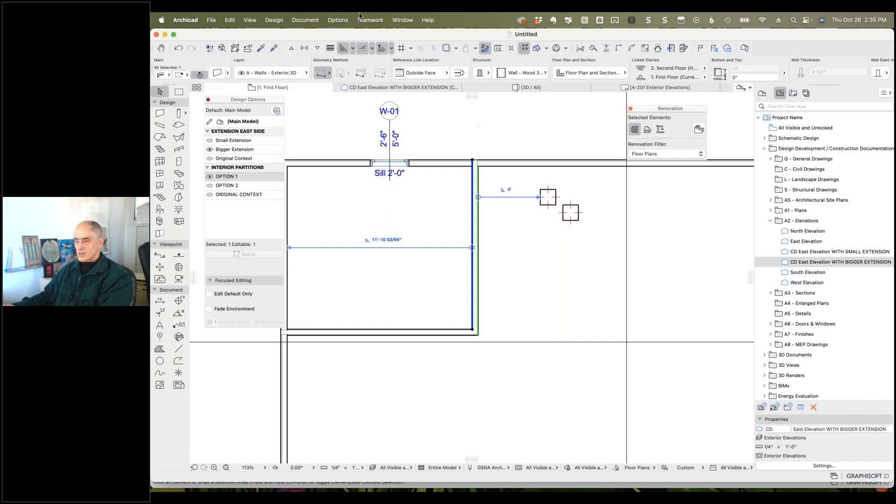
- Review the distance guide settings under Tracker and Coordinate Input, and check the quick Tracker options
{"action": "left_click", "coordinate": [337, 20]}
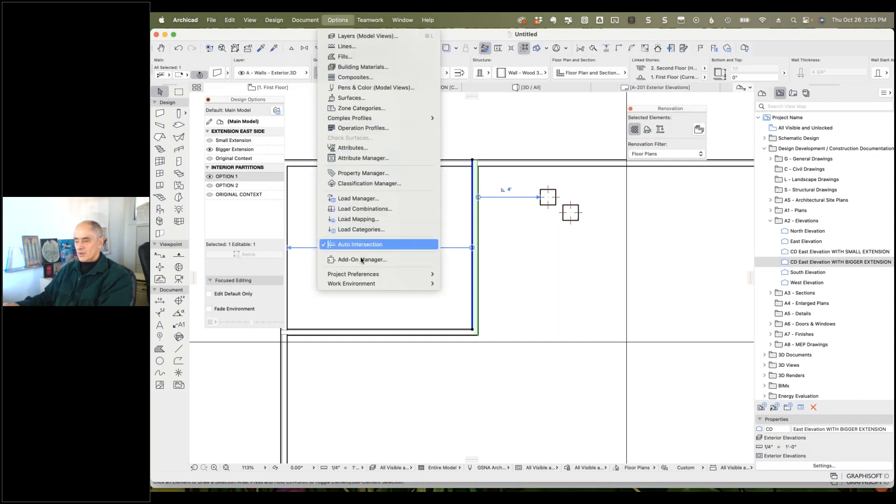
{"action": "mouse_move", "coordinate": [361, 285]}
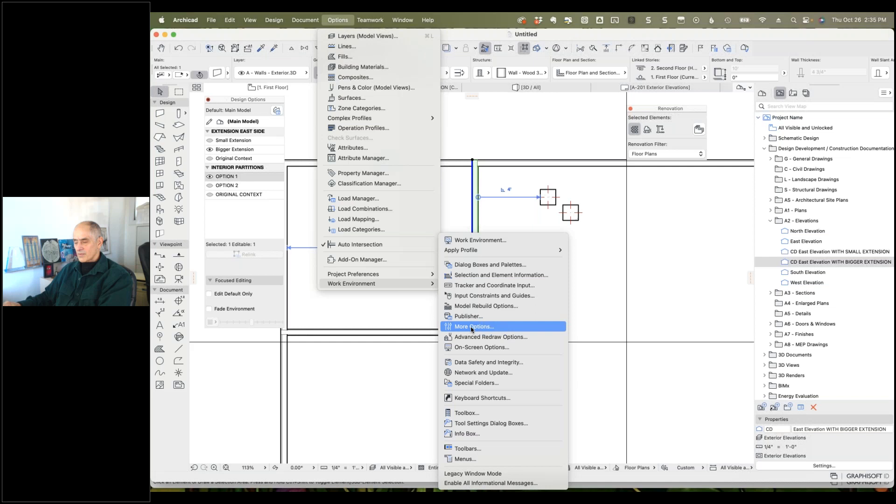
{"action": "left_click", "coordinate": [485, 286]}
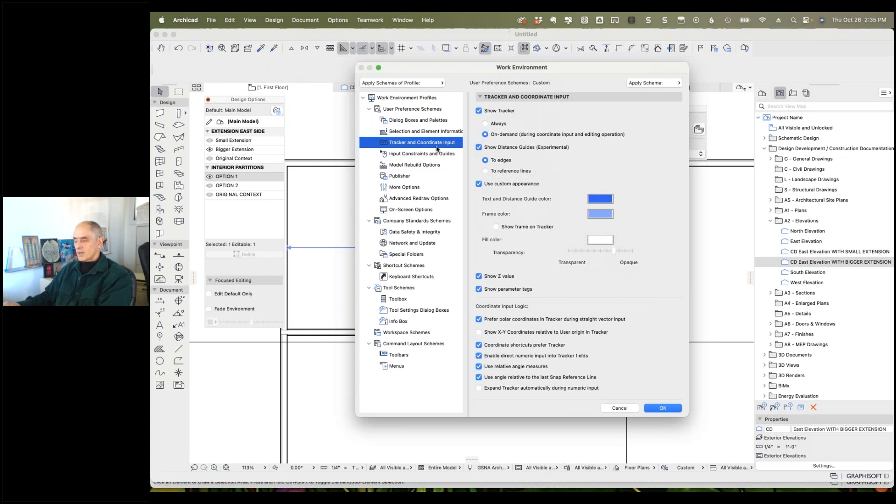
{"action": "left_click", "coordinate": [610, 407]}
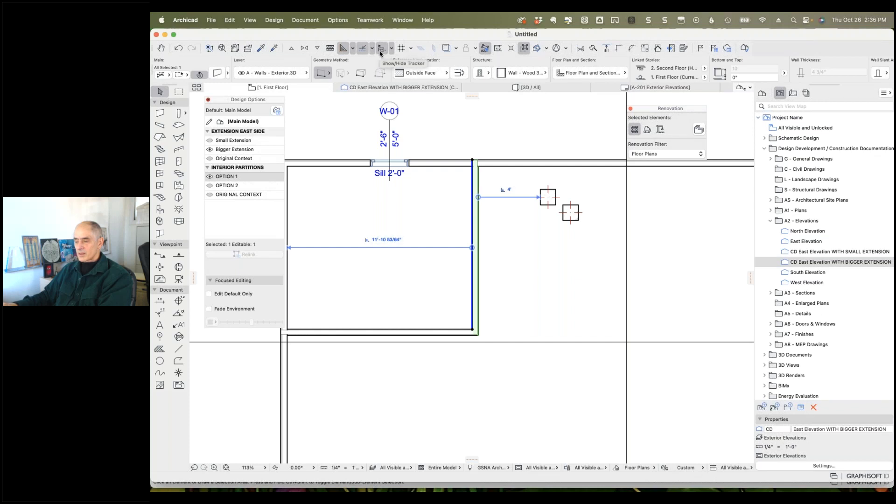
{"action": "left_click", "coordinate": [391, 49]}
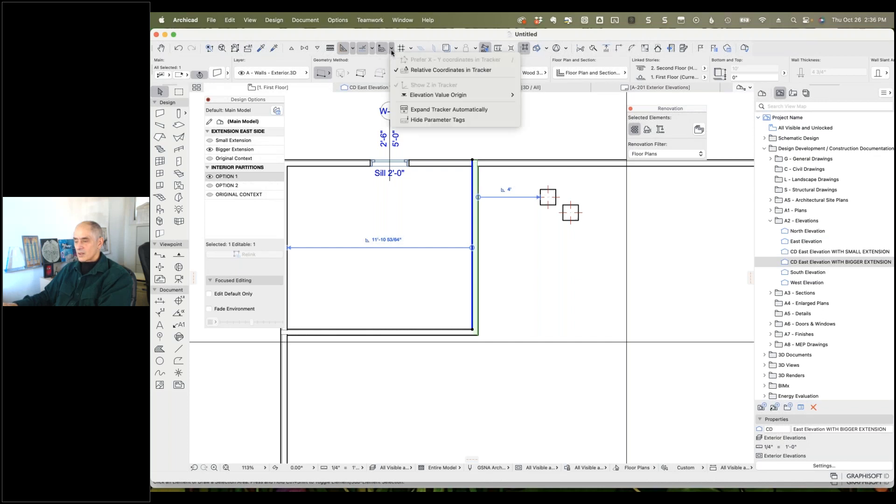
{"action": "left_click", "coordinate": [392, 51]}
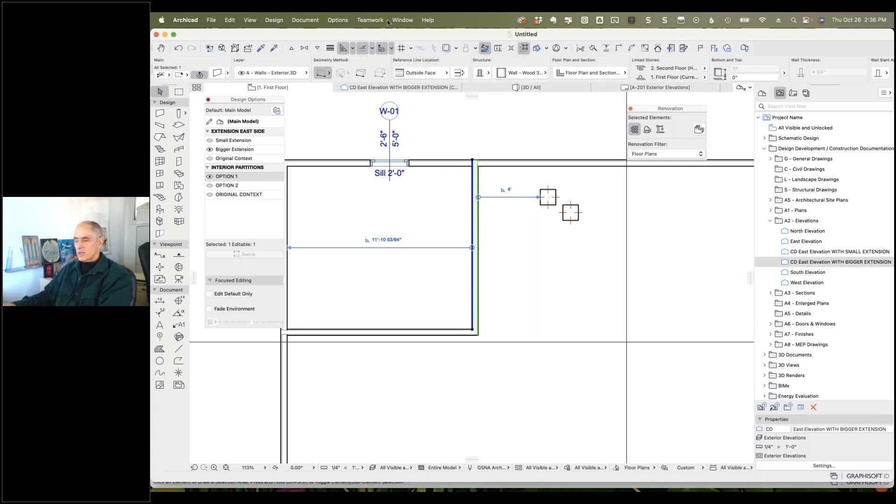
- Look for a distance guide command in the palettes list and in the Standard toolbar's commands in the Work Environment toolbar customization
{"action": "left_click", "coordinate": [338, 20]}
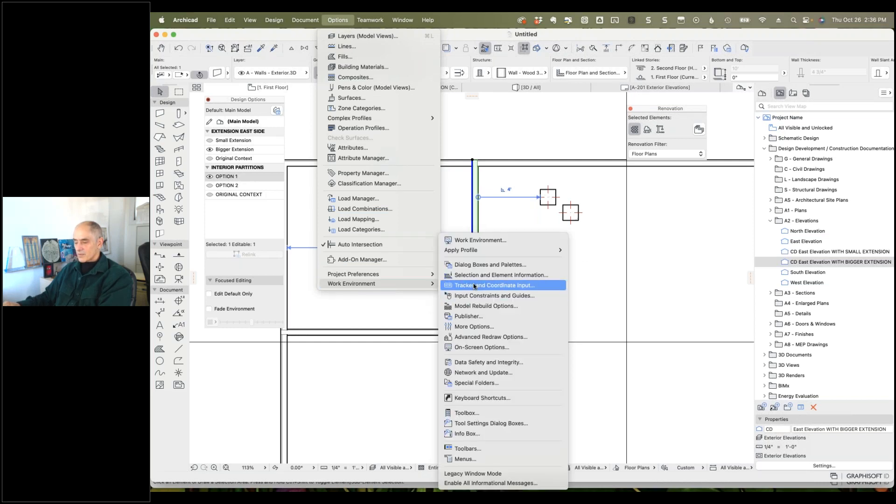
{"action": "left_click", "coordinate": [402, 20]}
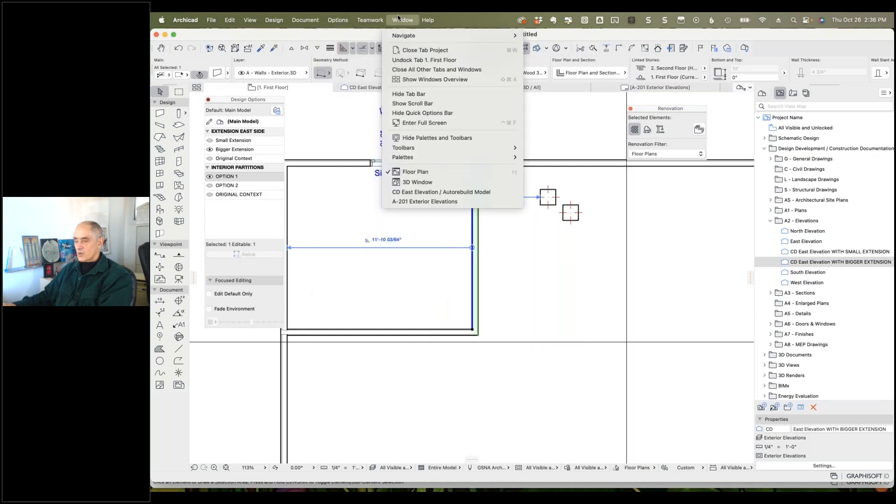
{"action": "mouse_move", "coordinate": [411, 158]}
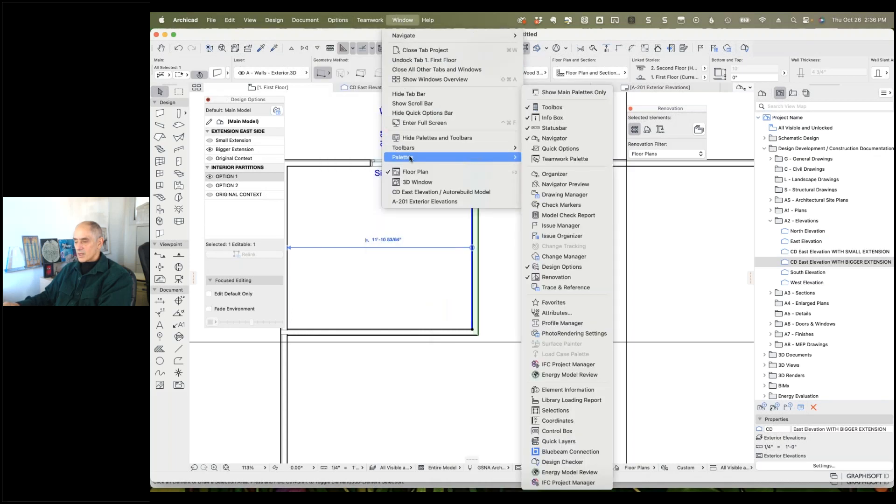
{"action": "mouse_move", "coordinate": [337, 19]}
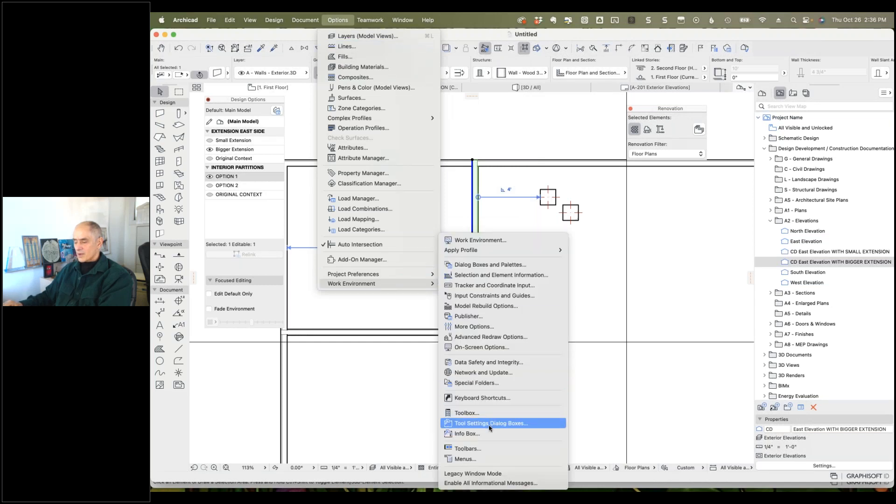
{"action": "left_click", "coordinate": [475, 448]}
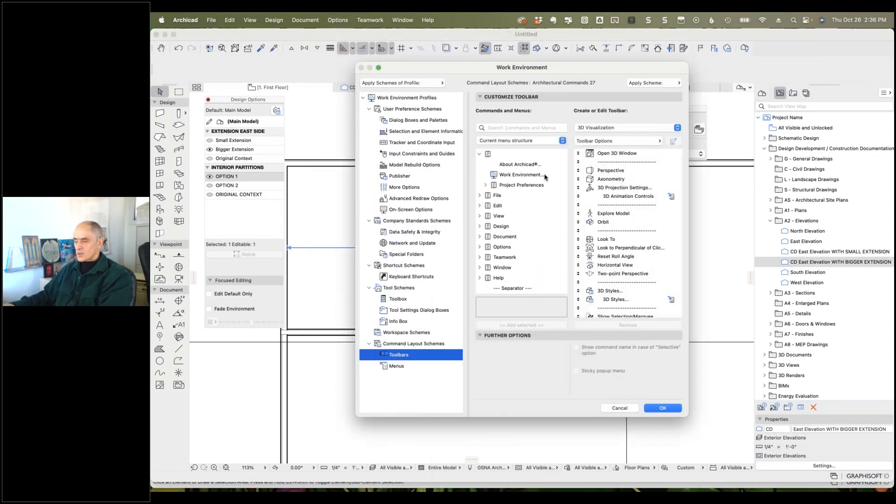
{"action": "left_click", "coordinate": [605, 128]}
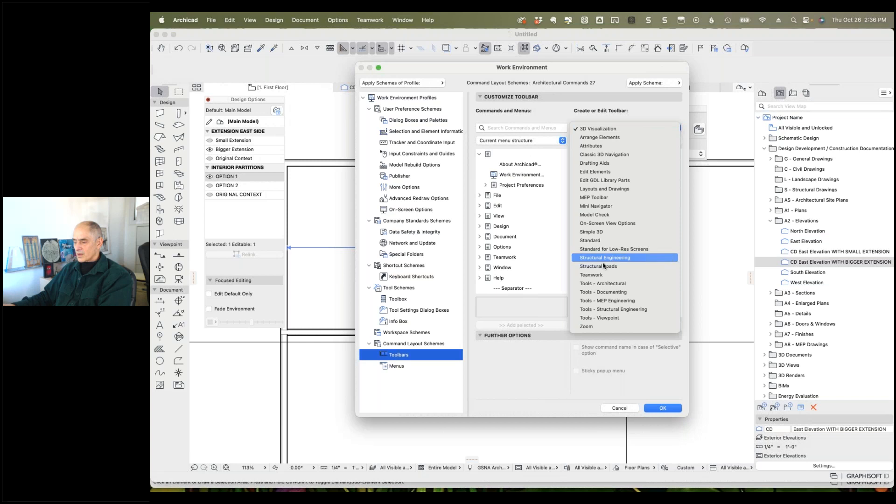
{"action": "left_click", "coordinate": [595, 242]}
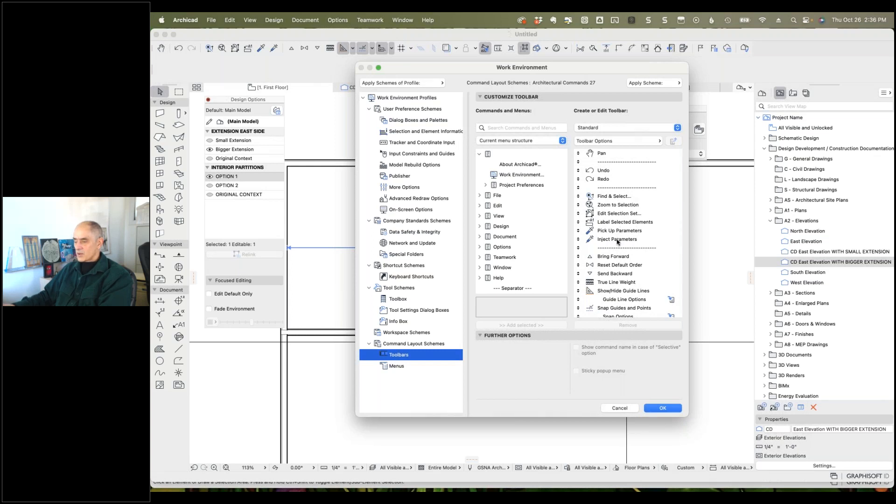
{"action": "scroll", "coordinate": [617, 242], "scroll_direction": "down", "scroll_amount": 5}
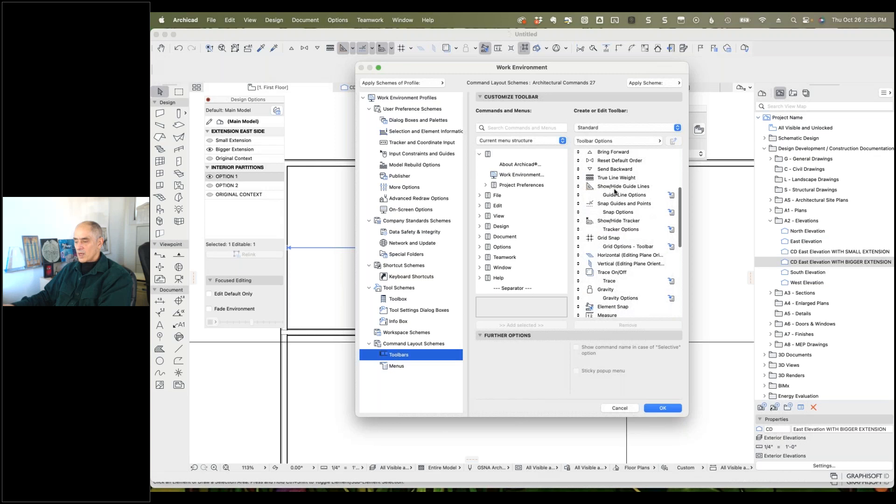
- Search the toolbar commands for "distan" and "dist", and leave the Work Environment settings without saving changes
{"action": "left_click", "coordinate": [501, 128]}
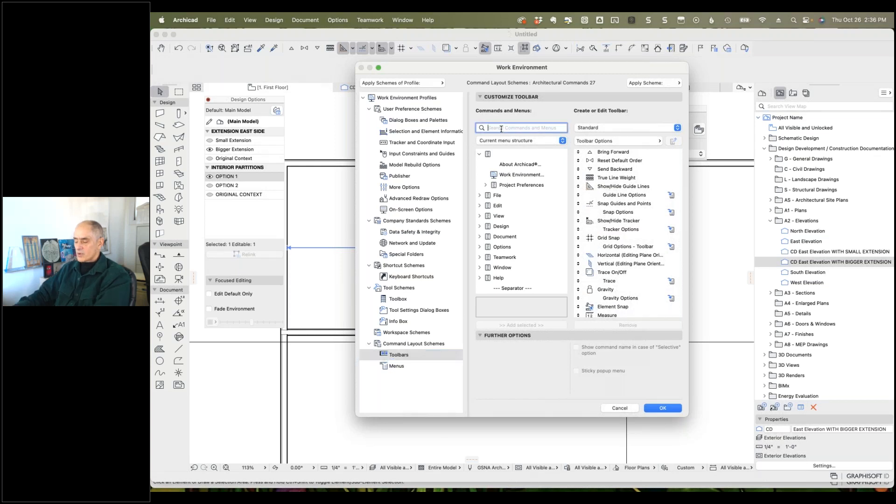
{"action": "type", "text": "DISTAN"}
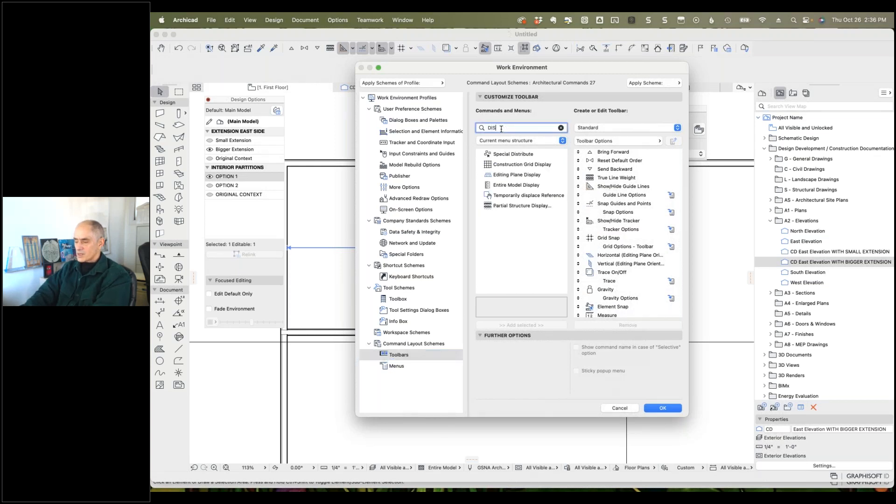
{"action": "key", "text": "BackSpace"}
{"action": "key", "text": "BackSpace"}
{"action": "key", "text": "BackSpace"}
{"action": "key", "text": "BackSpace"}
{"action": "key", "text": "BackSpace"}
{"action": "key", "text": "BackSpace"}
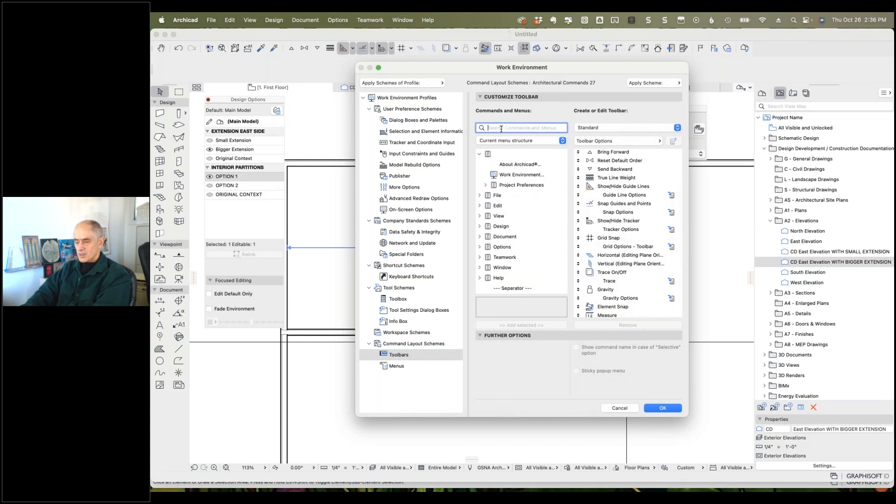
{"action": "type", "text": "dist"}
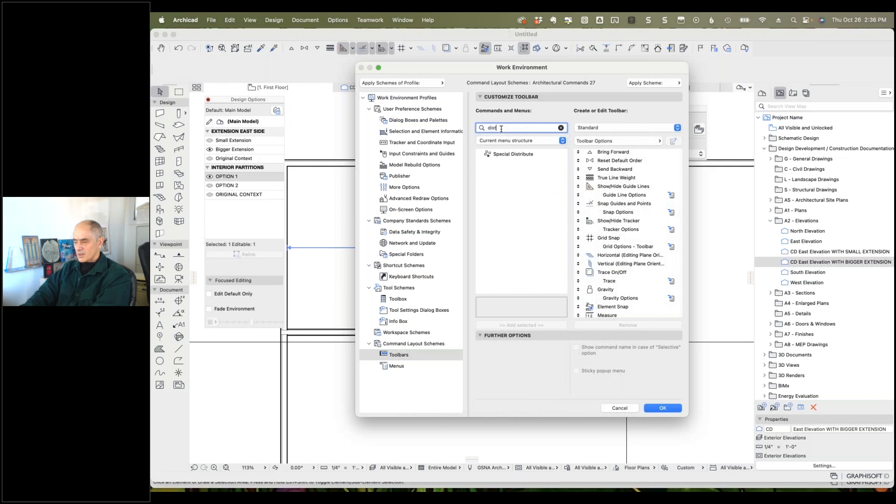
{"action": "key", "text": "BackSpace"}
{"action": "key", "text": "BackSpace"}
{"action": "key", "text": "BackSpace"}
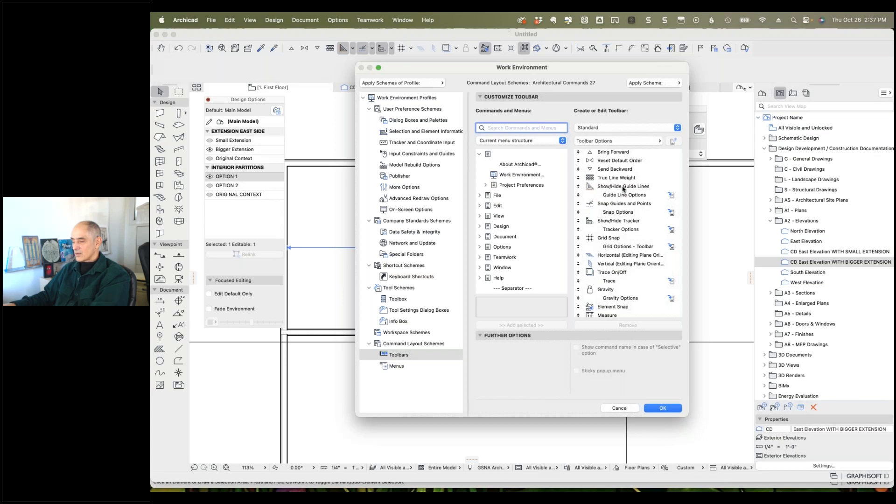
{"action": "left_click", "coordinate": [618, 408]}
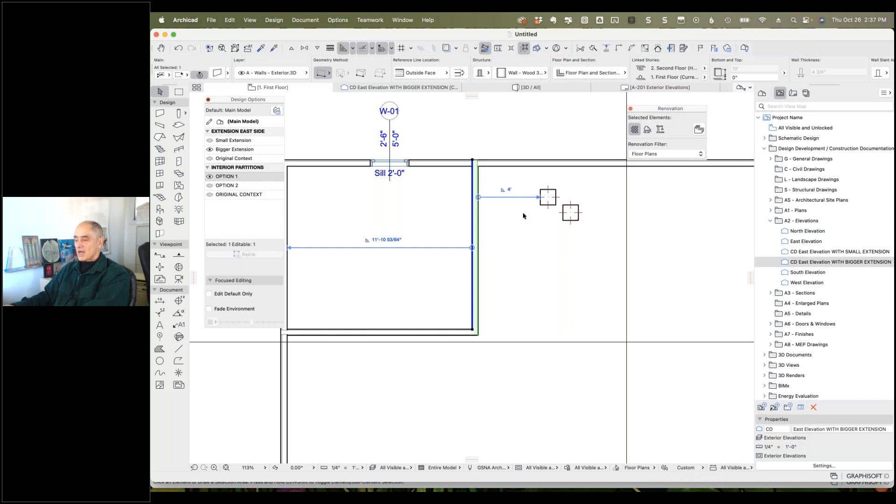
- Try moving the vertical interior partition to 12'-6" from the west wall with its distance guide, and undo the move
{"action": "left_click", "coordinate": [525, 146]}
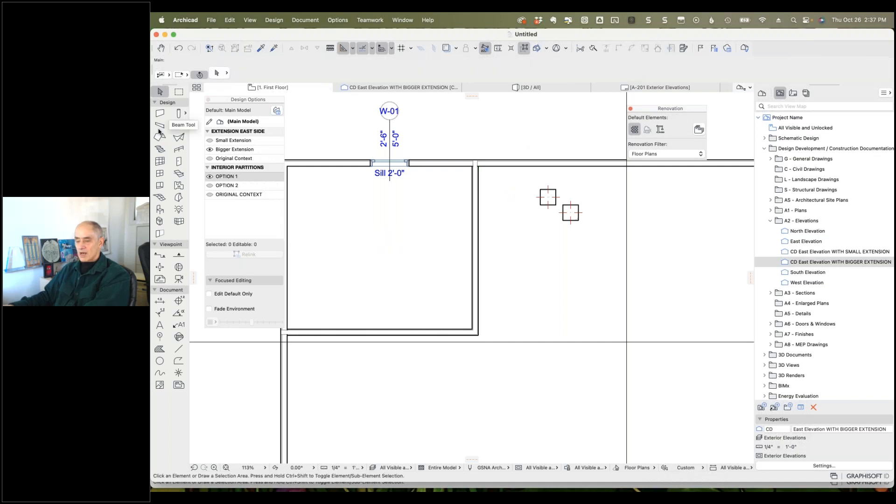
{"action": "left_click", "coordinate": [473, 248]}
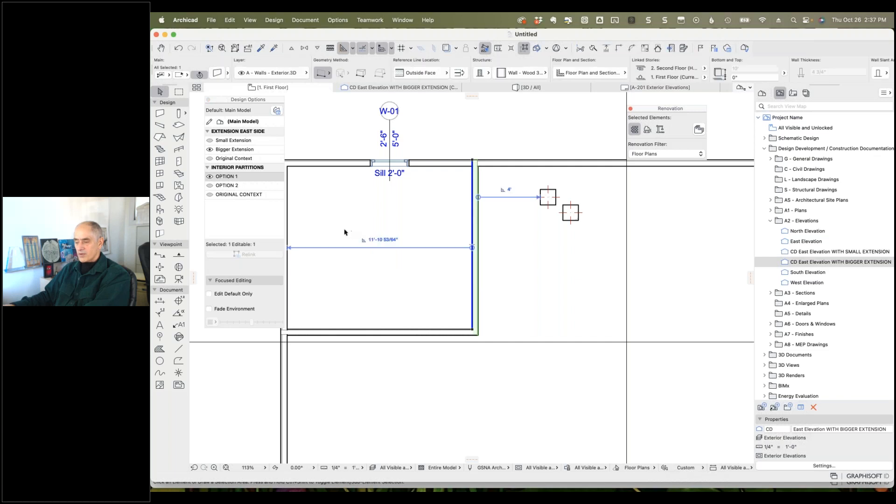
{"action": "left_click", "coordinate": [385, 240]}
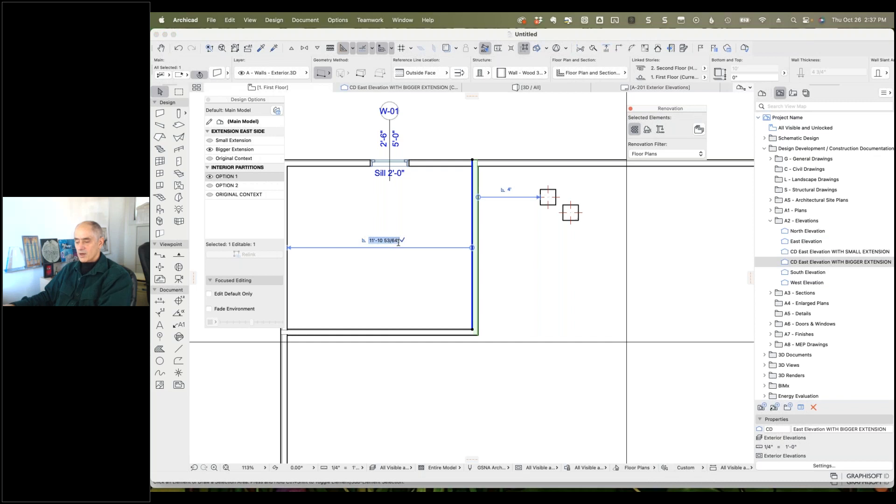
{"action": "type", "text": "12'"}
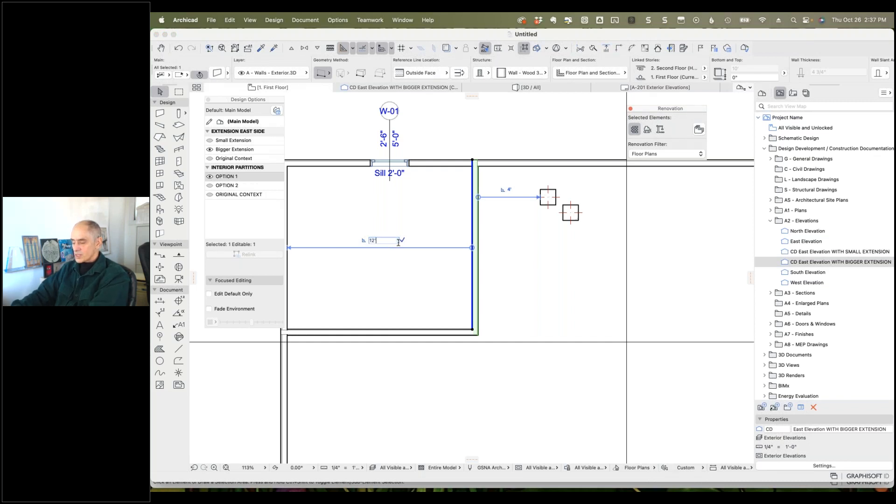
{"action": "type", "text": "-6"}
{"action": "key", "text": "Return"}
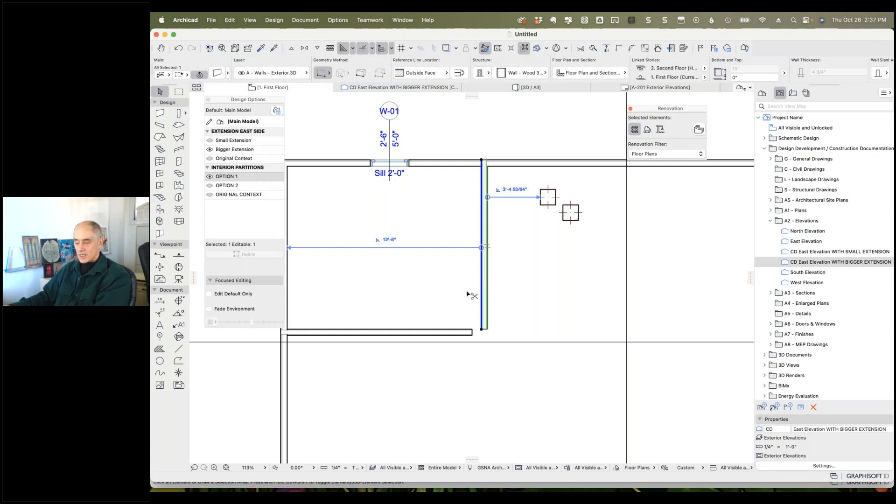
{"action": "key", "text": "super+z"}
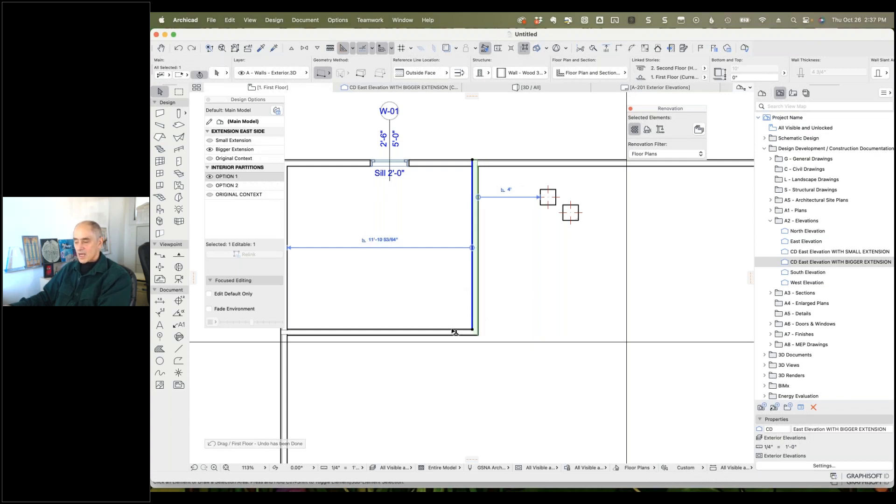
{"action": "left_click", "coordinate": [455, 330], "text": "shift"}
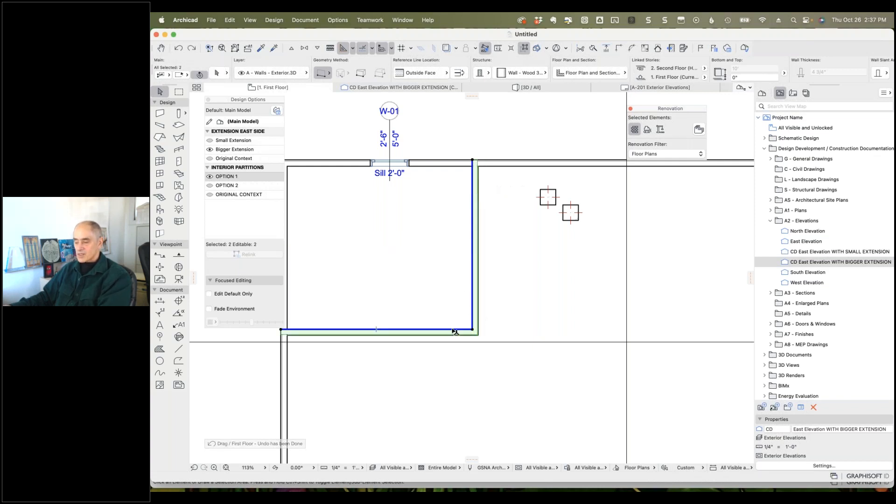
{"action": "left_click", "coordinate": [525, 254]}
- Using its distance guide, set the vertical interior partition's clearance from the west wall to 12'-6"
{"action": "left_click", "coordinate": [475, 252]}
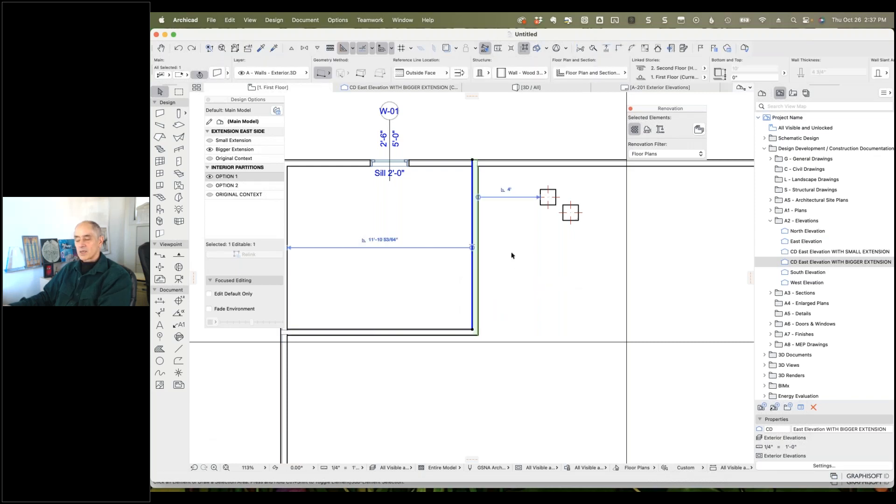
{"action": "left_click", "coordinate": [395, 241]}
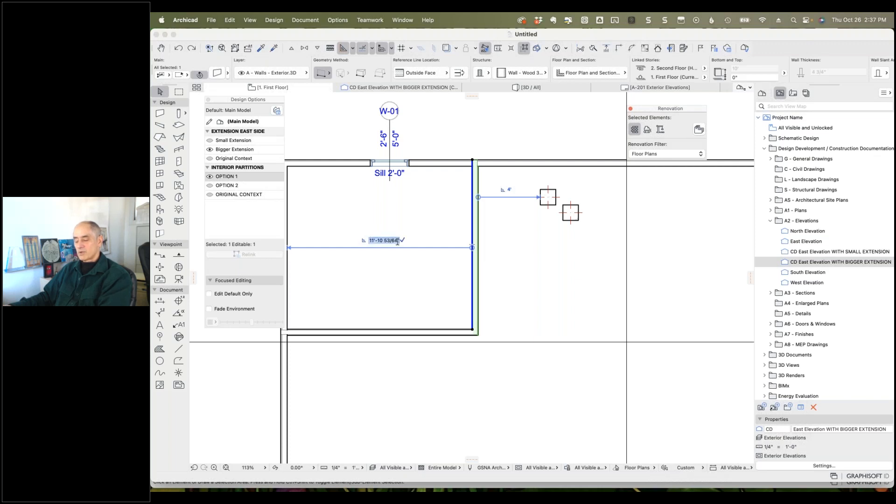
{"action": "type", "text": "12'6"}
{"action": "key", "text": "Return"}
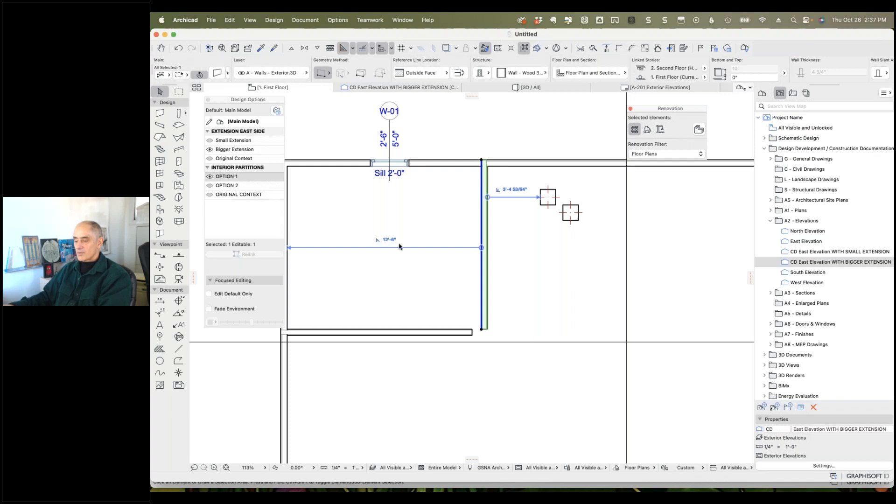
- Intersect the vertical partition with the horizontal partition to close the room's southeast corner, and clear the selection
{"action": "left_click", "coordinate": [464, 330], "text": "shift"}
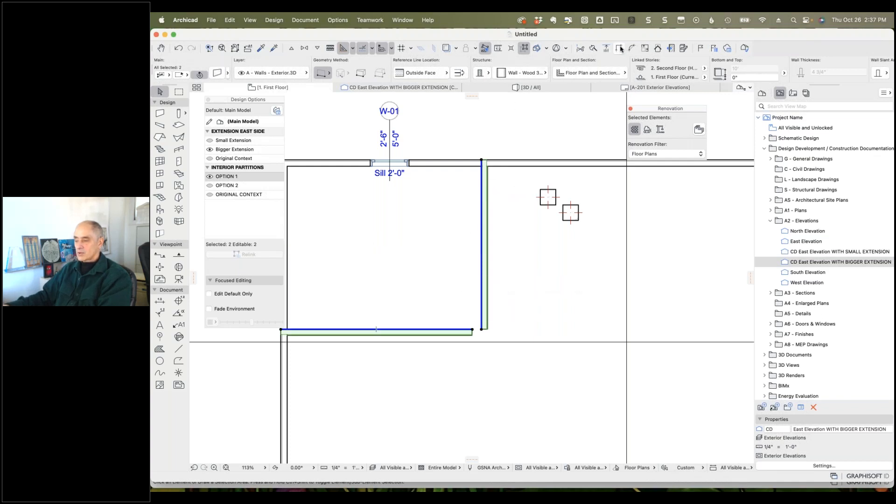
{"action": "left_click", "coordinate": [618, 49]}
{"action": "left_click", "coordinate": [507, 155]}
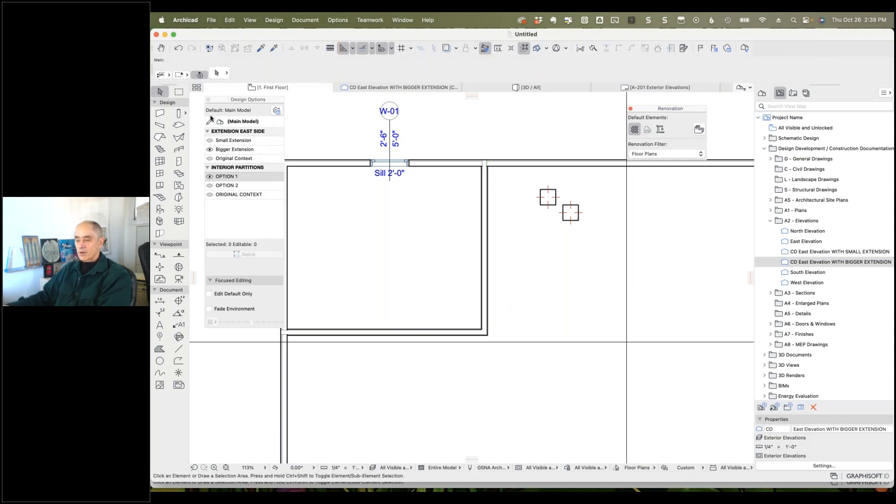
- Place a corner-anchored D1 Entrance 27 door, 3' by 6'-8", in the vertical partition about 7" from the south partition, swinging into the room
{"action": "left_click", "coordinate": [180, 161]}
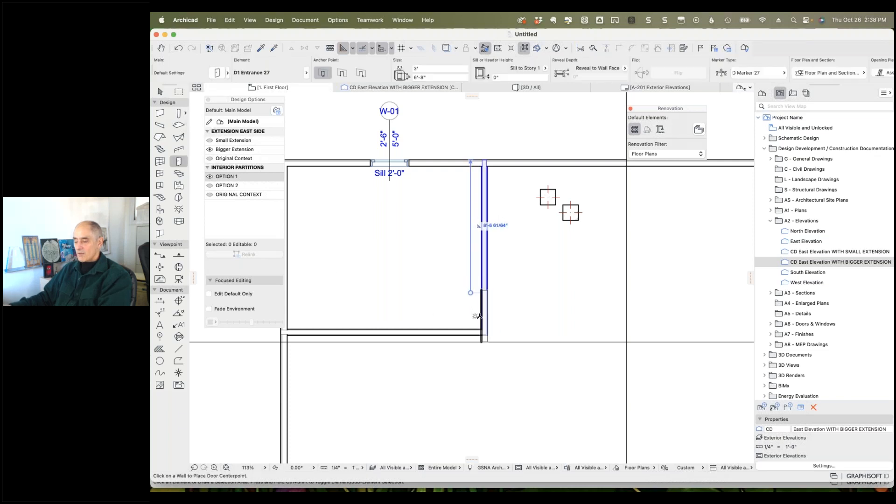
{"action": "left_click", "coordinate": [342, 72]}
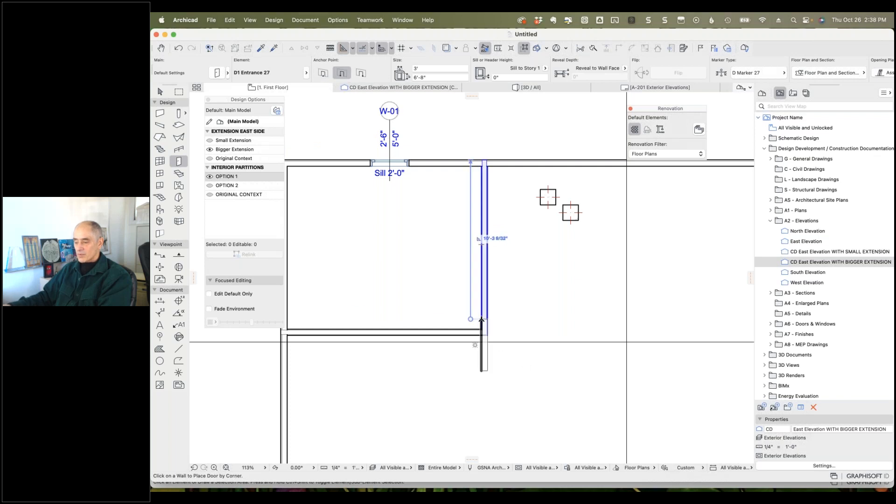
{"action": "left_click", "coordinate": [482, 319]}
{"action": "left_click", "coordinate": [361, 71]}
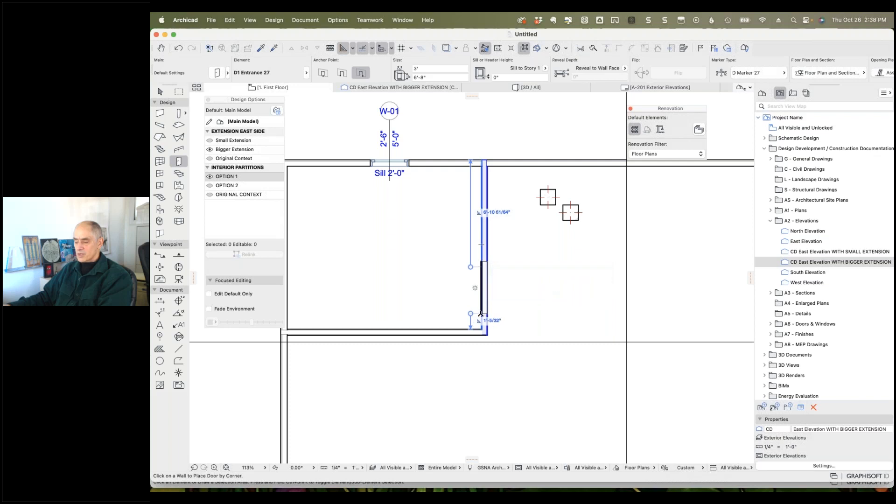
{"action": "scroll", "coordinate": [481, 317], "scroll_direction": "up", "scroll_amount": 4}
{"action": "scroll", "coordinate": [481, 314], "scroll_direction": "up", "scroll_amount": 5}
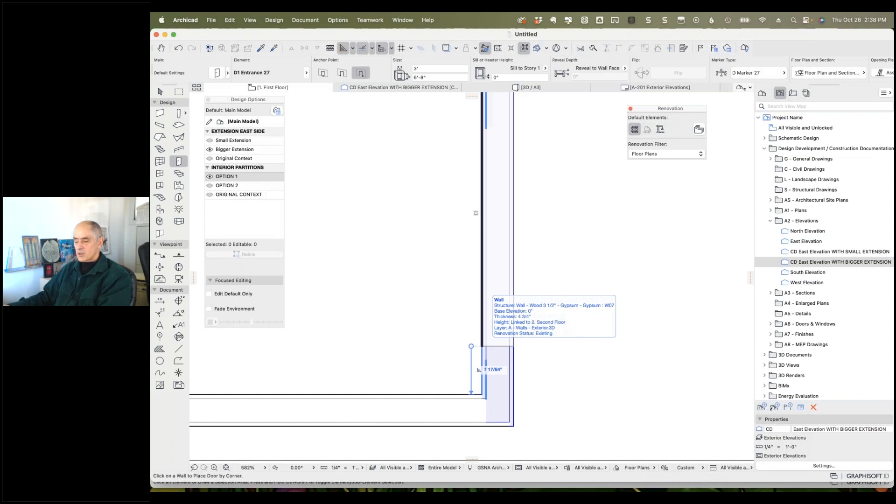
{"action": "left_click", "coordinate": [478, 369]}
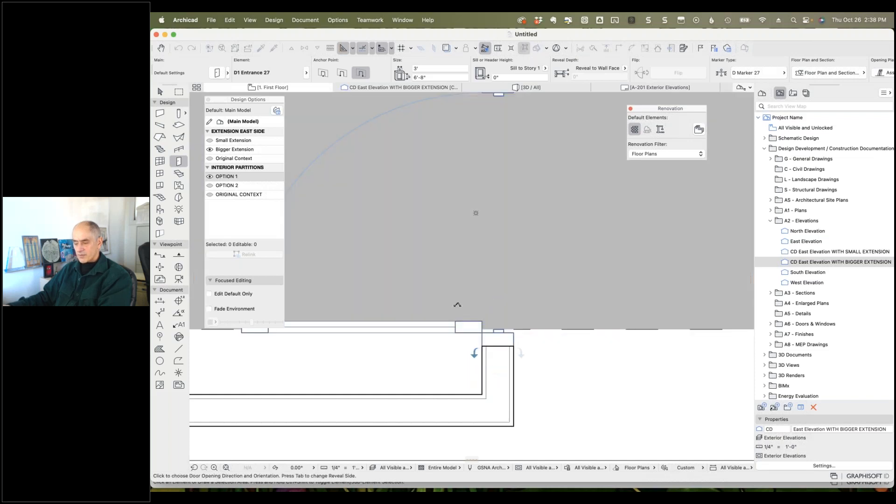
{"action": "scroll", "coordinate": [466, 317], "scroll_direction": "up", "scroll_amount": 3}
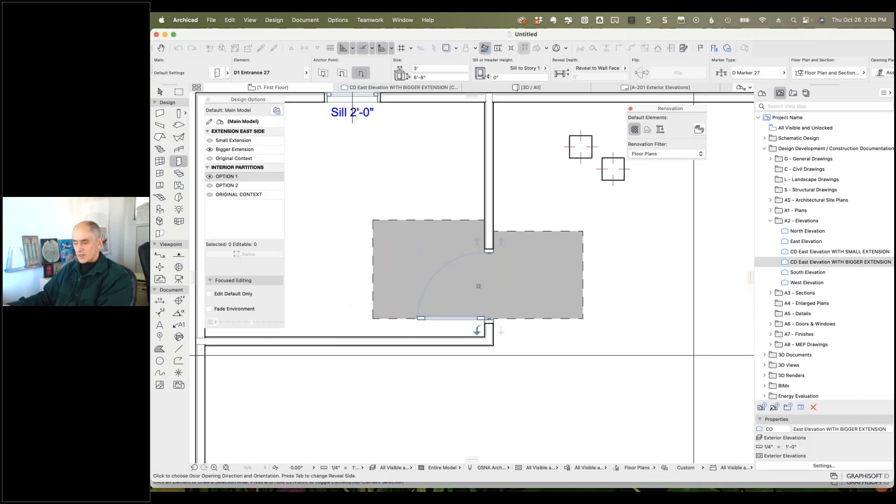
{"action": "left_click", "coordinate": [349, 305]}
{"action": "scroll", "coordinate": [528, 337], "scroll_direction": "down", "scroll_amount": 3}
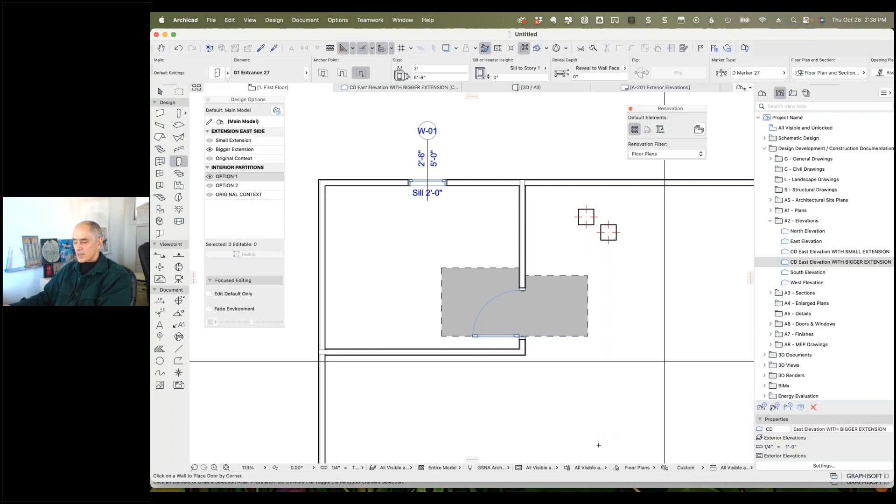
{"action": "key", "text": "Escape"}
- Set the model view options to Floor Plans to hide the door's clearance areas and the column centre marks
{"action": "left_click", "coordinate": [555, 468]}
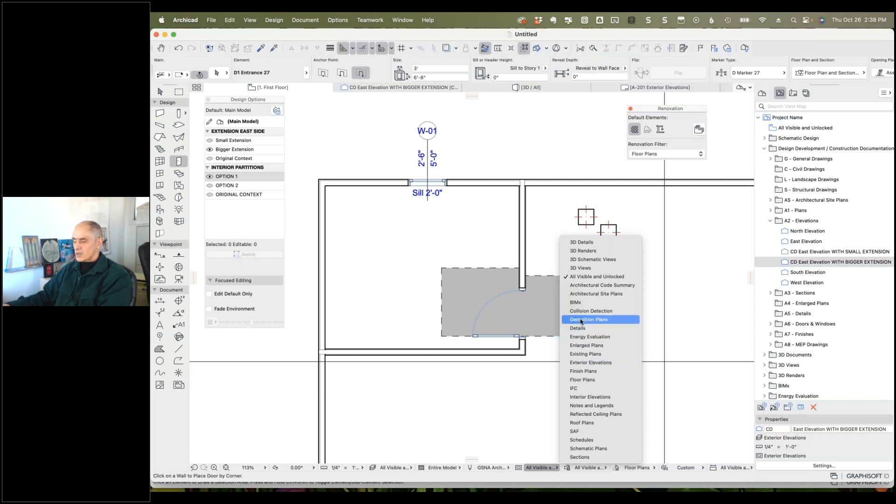
{"action": "left_click", "coordinate": [583, 380]}
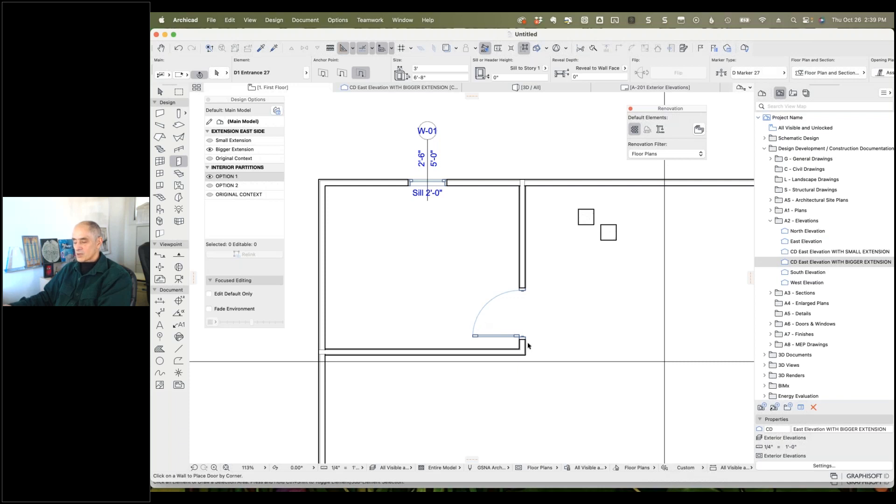
- Using its distance guide, set the door's clearance from the south partition to 6"
{"action": "scroll", "coordinate": [522, 346], "scroll_direction": "up", "scroll_amount": 2}
{"action": "scroll", "coordinate": [521, 346], "scroll_direction": "up", "scroll_amount": 5}
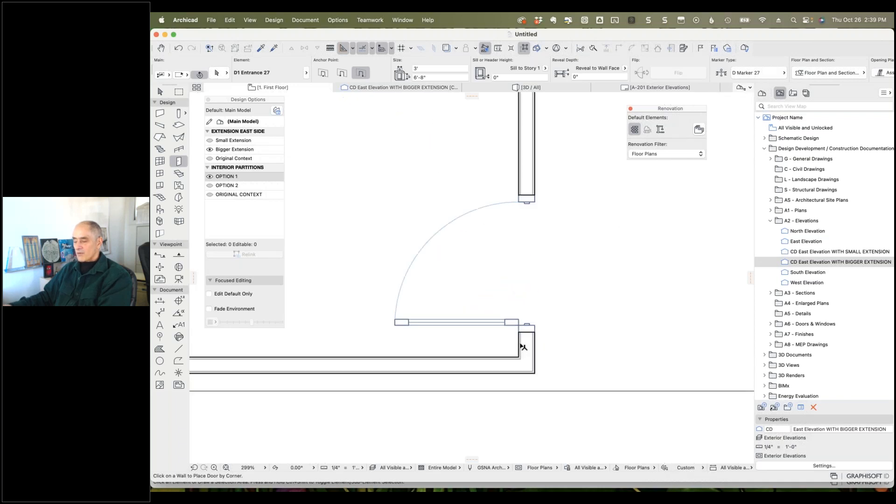
{"action": "left_click", "coordinate": [536, 324]}
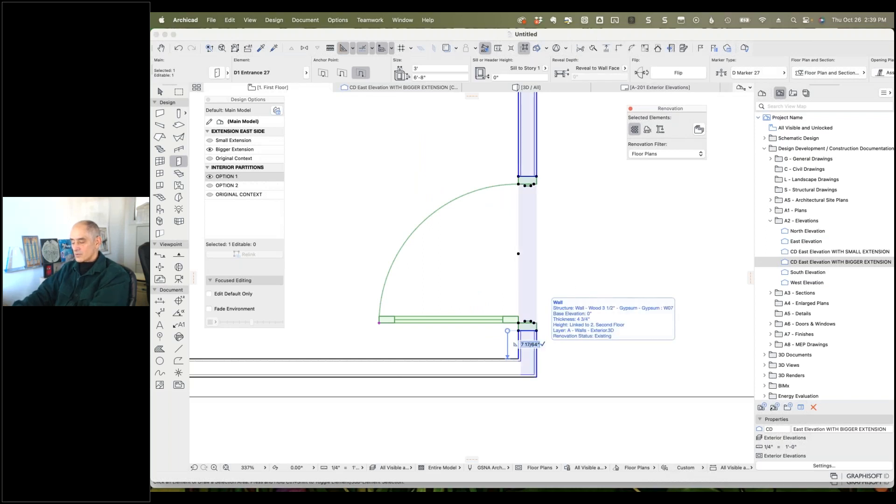
{"action": "type", "text": "6\""}
{"action": "key", "text": "Return"}
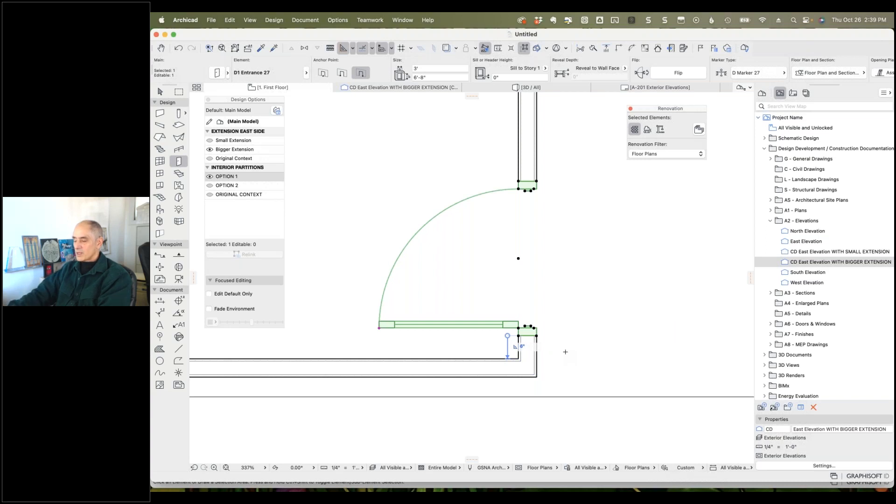
- Replace the door with a new D1 Entrance 27 door placed 8" from the south partition, swinging into the room
{"action": "key", "text": "Delete"}
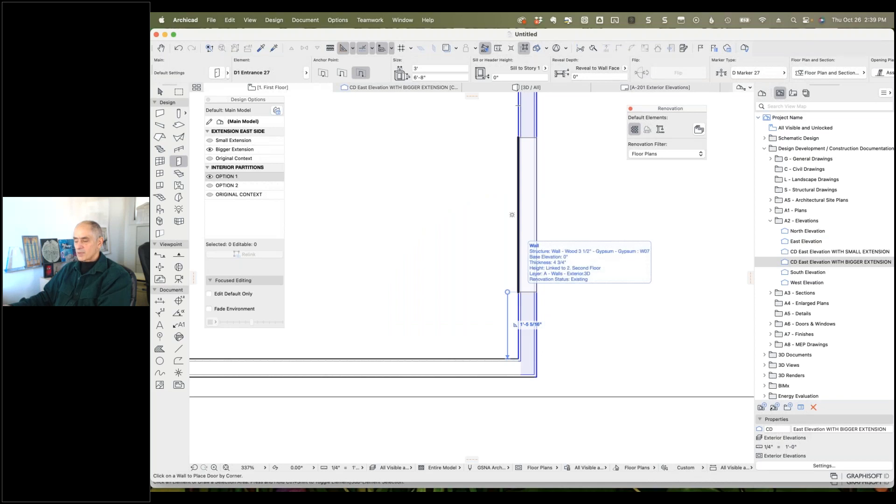
{"action": "key", "text": "Tab"}
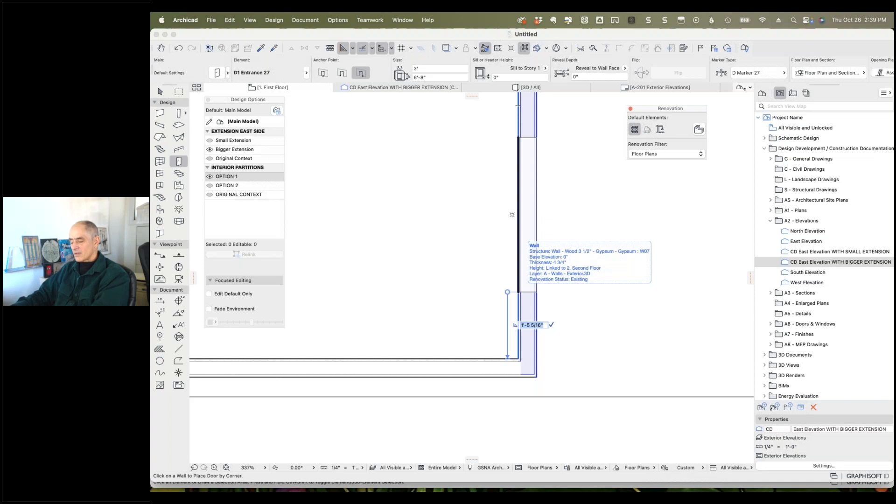
{"action": "type", "text": "8\""}
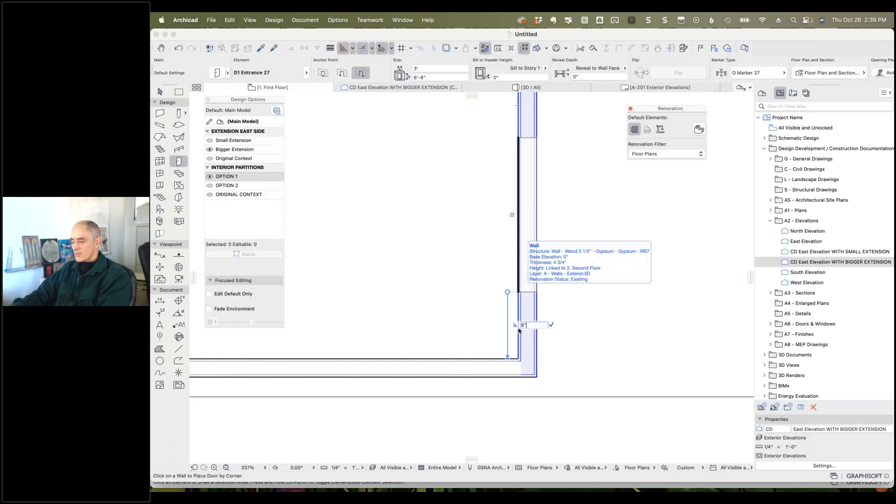
{"action": "key", "text": "Return"}
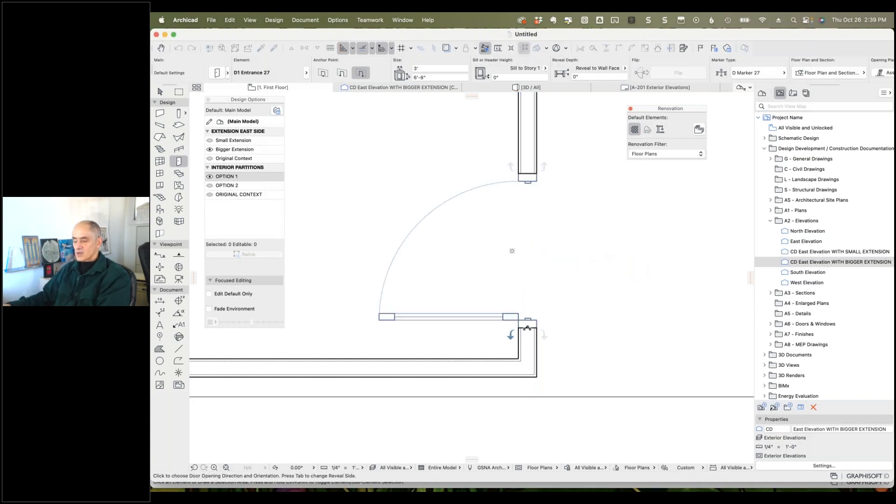
{"action": "left_click", "coordinate": [369, 306]}
- Place a centre-anchored W1 Casement 27 window, 2'-6" by 5', in the west wall just south of the horizontal partition
{"action": "scroll", "coordinate": [371, 307], "scroll_direction": "down", "scroll_amount": 8}
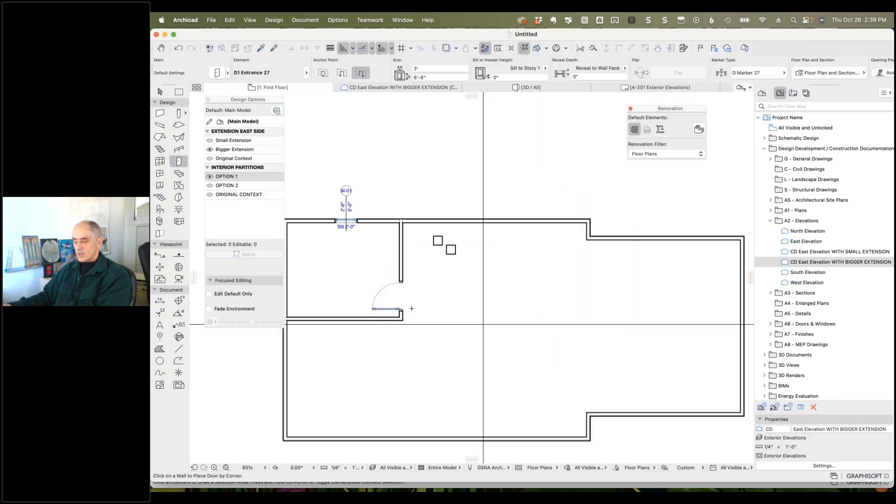
{"action": "middle_click_drag", "start_coordinate": [441, 314], "coordinate": [506, 276]}
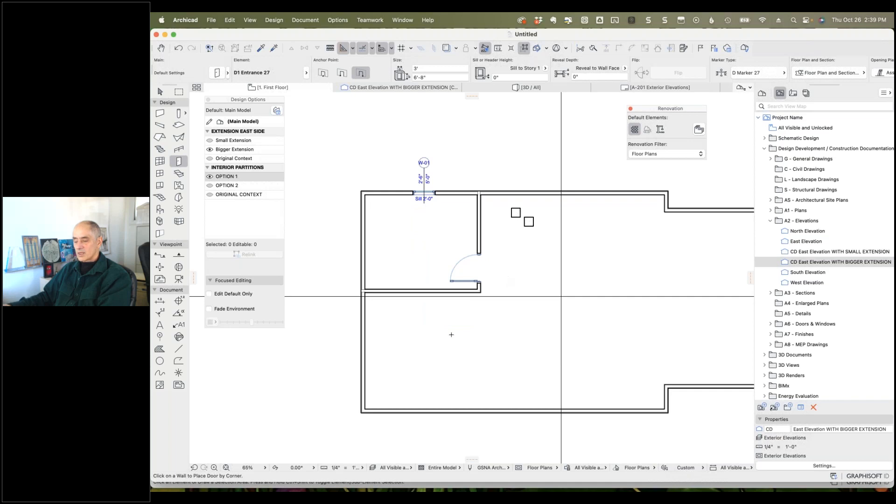
{"action": "left_click", "coordinate": [160, 174]}
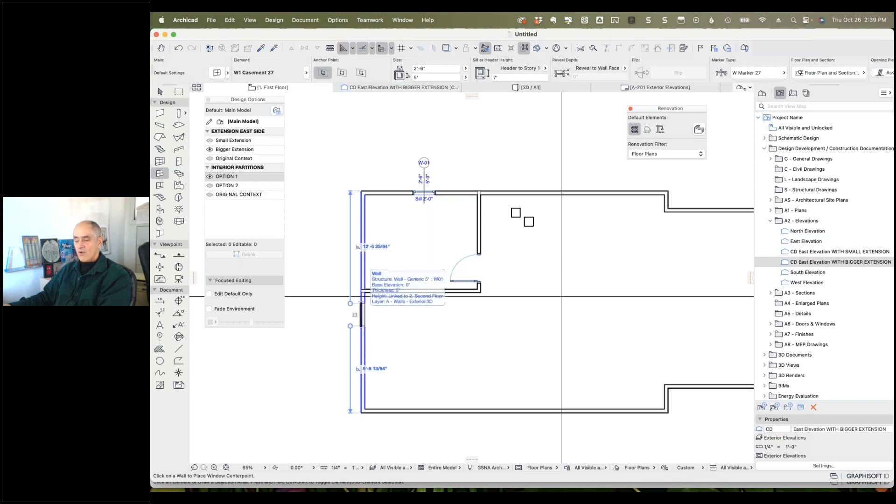
{"action": "key", "text": "Tab"}
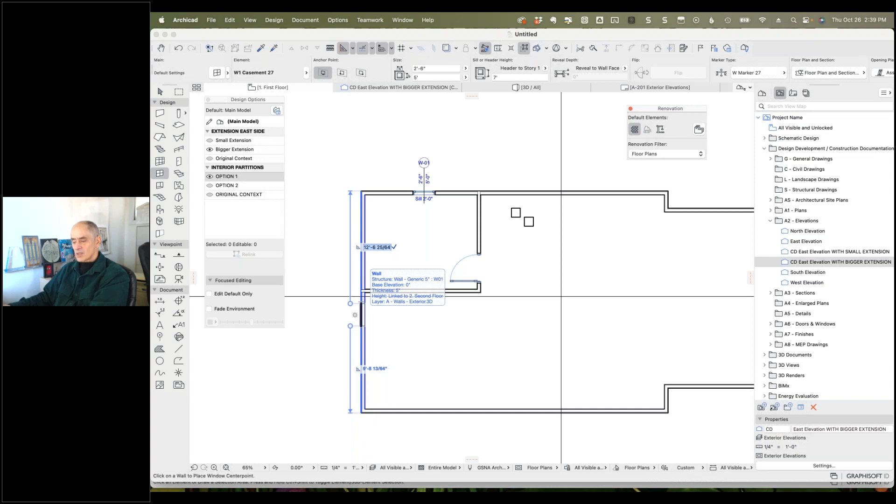
{"action": "key", "text": "Escape"}
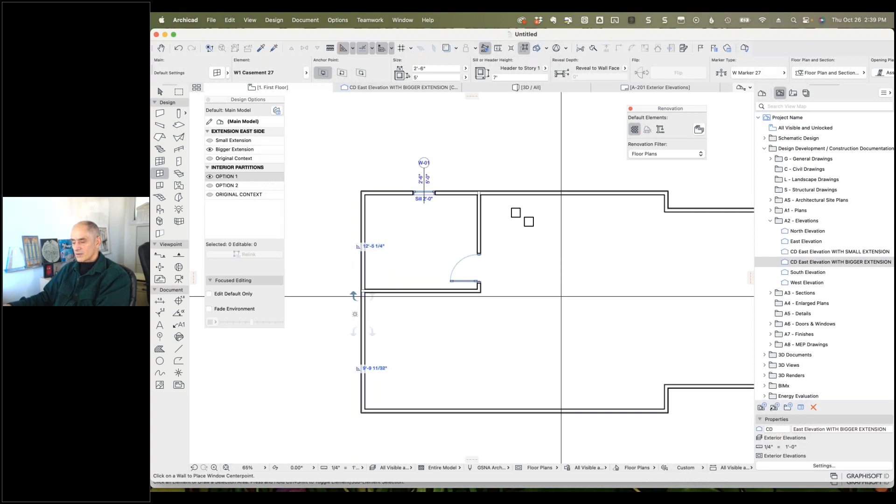
{"action": "left_click", "coordinate": [362, 314]}
- Select the new west wall window and examine how its distance guides display at different zoom levels
{"action": "scroll", "coordinate": [373, 302], "scroll_direction": "up", "scroll_amount": 2}
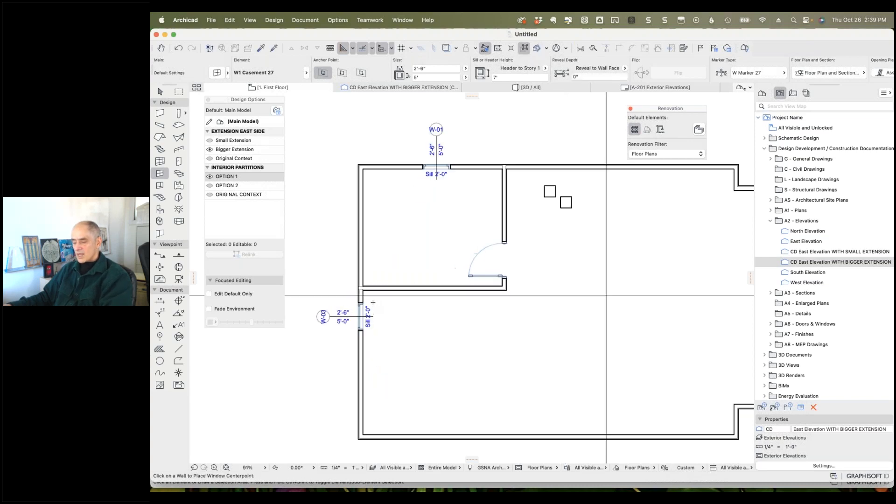
{"action": "scroll", "coordinate": [373, 302], "scroll_direction": "up", "scroll_amount": 5}
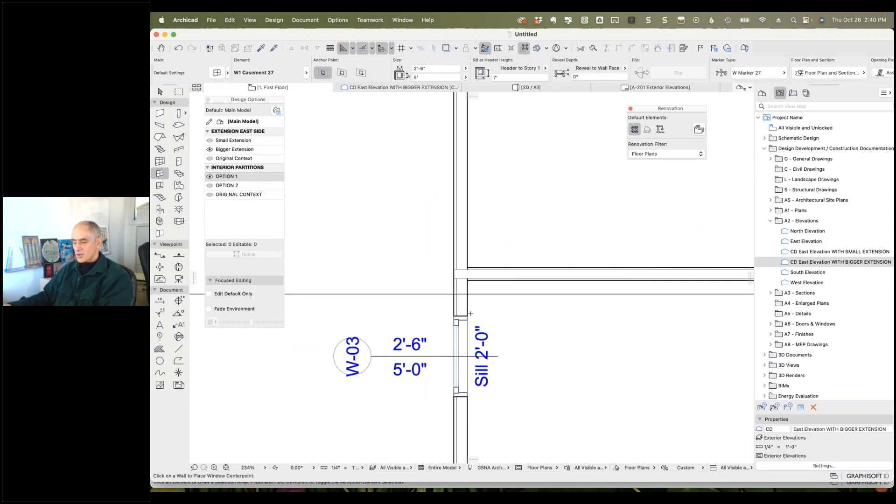
{"action": "left_click", "coordinate": [468, 317], "text": "shift"}
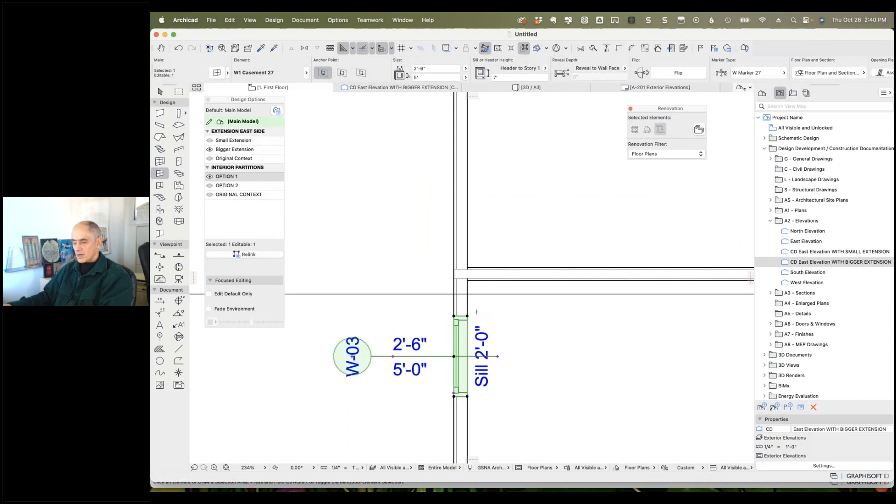
{"action": "scroll", "coordinate": [467, 314], "scroll_direction": "down", "scroll_amount": 3}
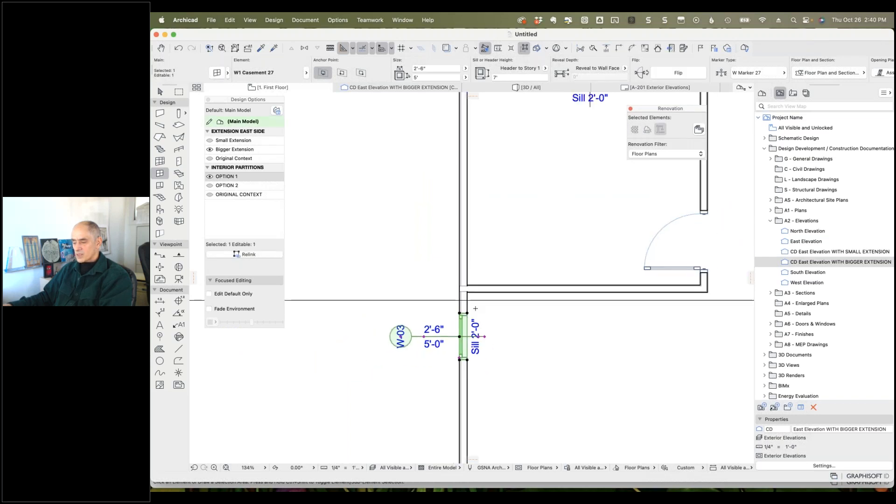
{"action": "scroll", "coordinate": [467, 310], "scroll_direction": "down", "scroll_amount": 2}
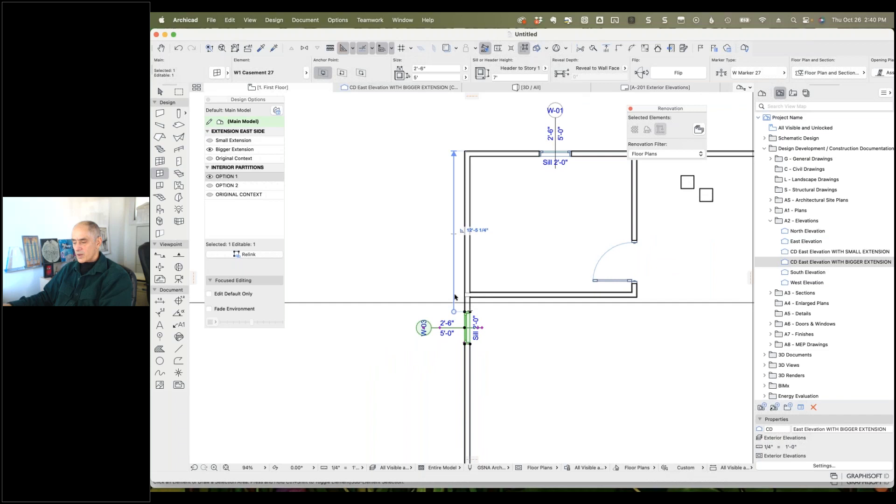
{"action": "scroll", "coordinate": [474, 309], "scroll_direction": "up", "scroll_amount": 3}
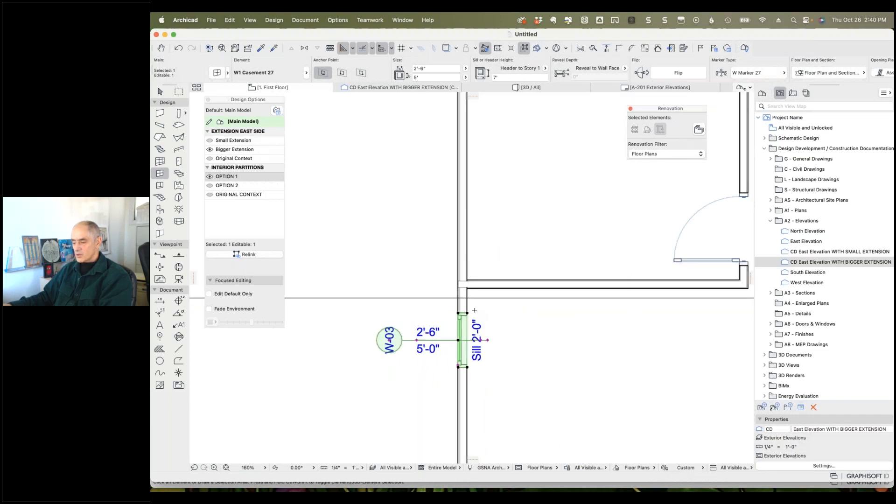
{"action": "scroll", "coordinate": [474, 309], "scroll_direction": "up", "scroll_amount": 1}
{"action": "scroll", "coordinate": [449, 257], "scroll_direction": "down", "scroll_amount": 4}
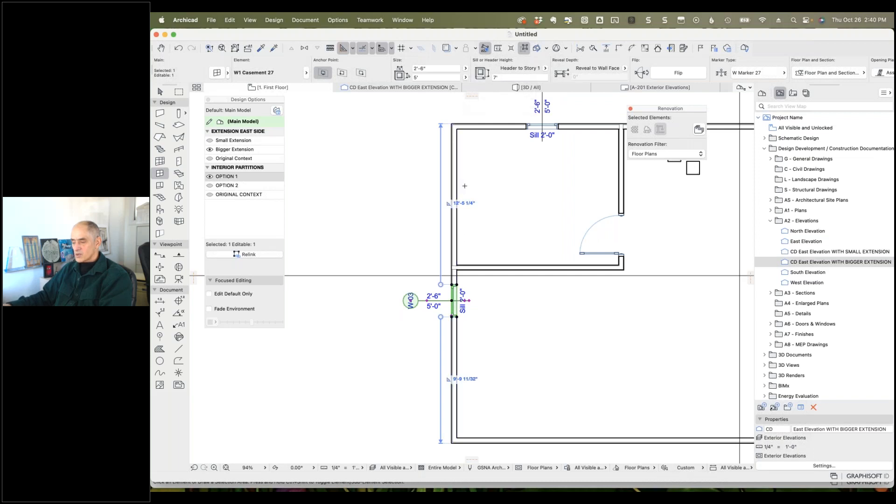
{"action": "scroll", "coordinate": [474, 188], "scroll_direction": "up", "scroll_amount": 1}
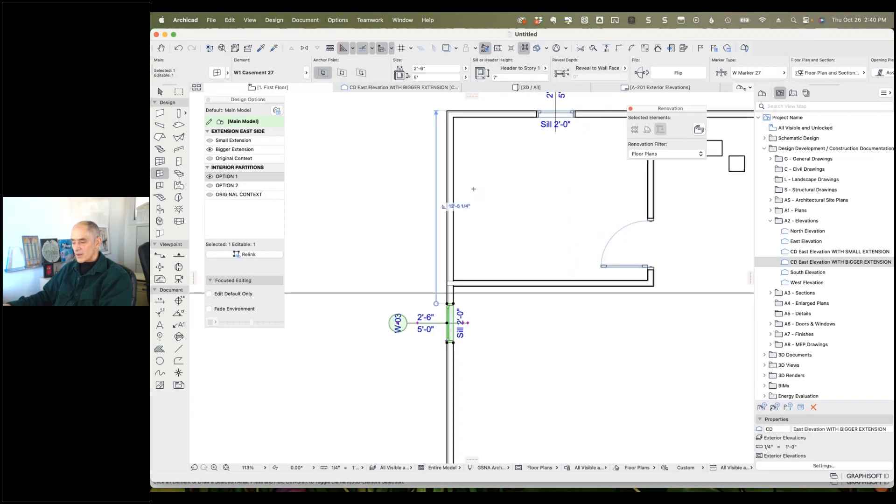
{"action": "scroll", "coordinate": [483, 205], "scroll_direction": "up", "scroll_amount": 2}
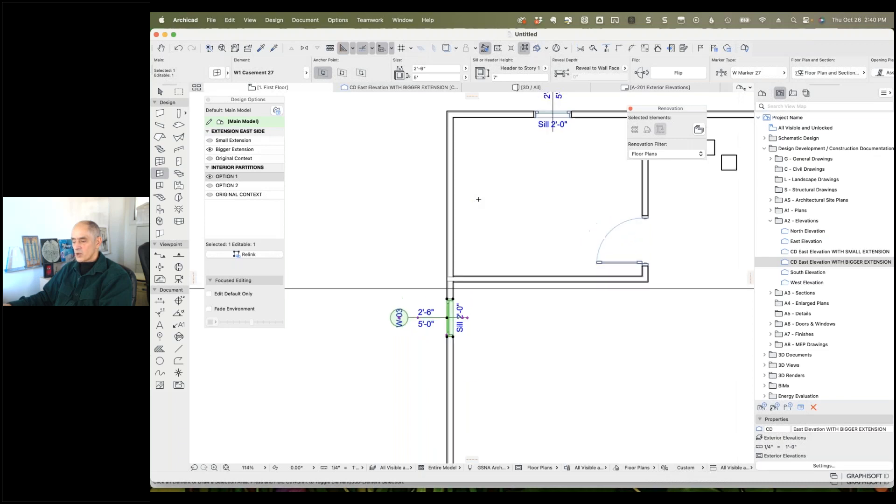
{"action": "scroll", "coordinate": [484, 217], "scroll_direction": "up", "scroll_amount": 5}
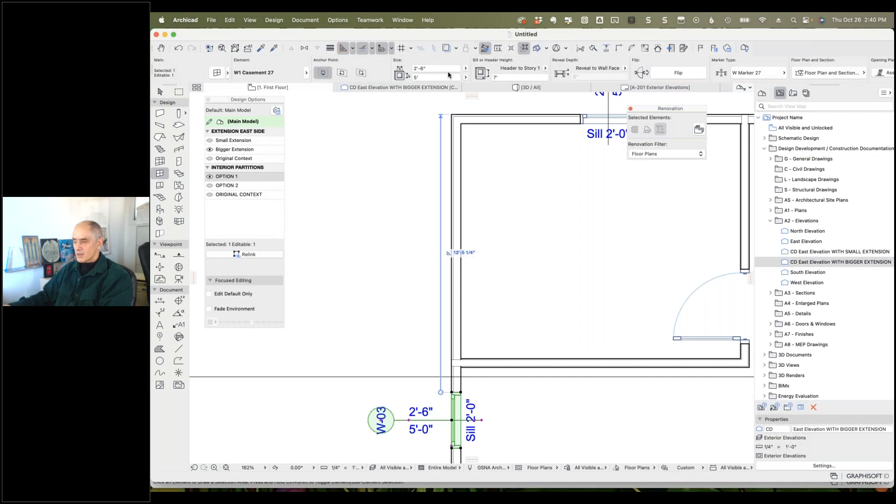
- Flip the west wall window to check its distance guides, and undo the flip
{"action": "right_click", "coordinate": [410, 310]}
{"action": "mouse_move", "coordinate": [430, 404]}
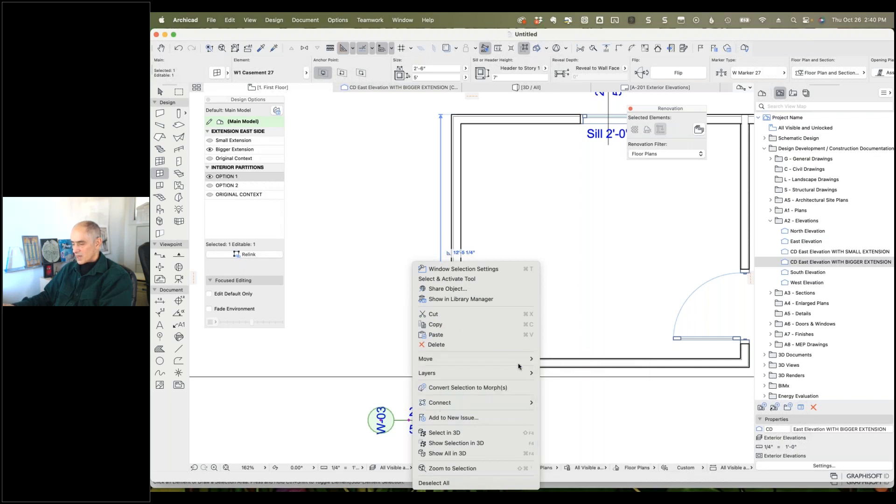
{"action": "mouse_move", "coordinate": [509, 360]}
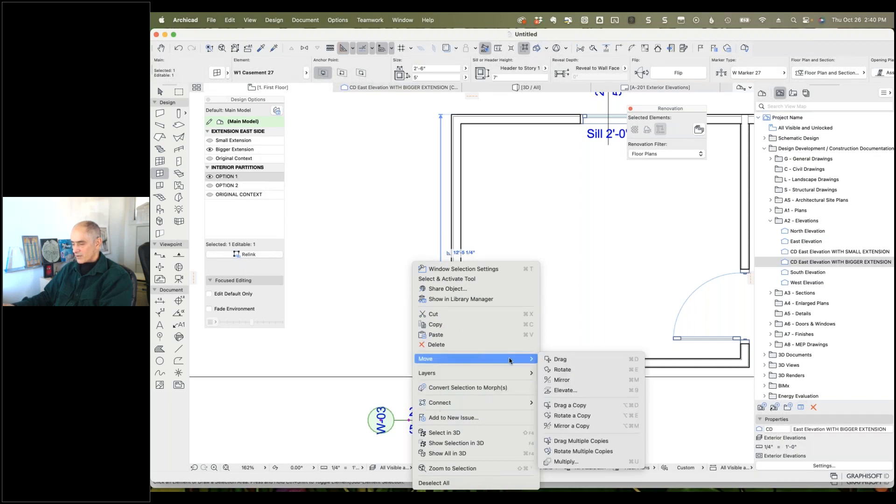
{"action": "left_click", "coordinate": [388, 243]}
{"action": "left_click", "coordinate": [687, 71]}
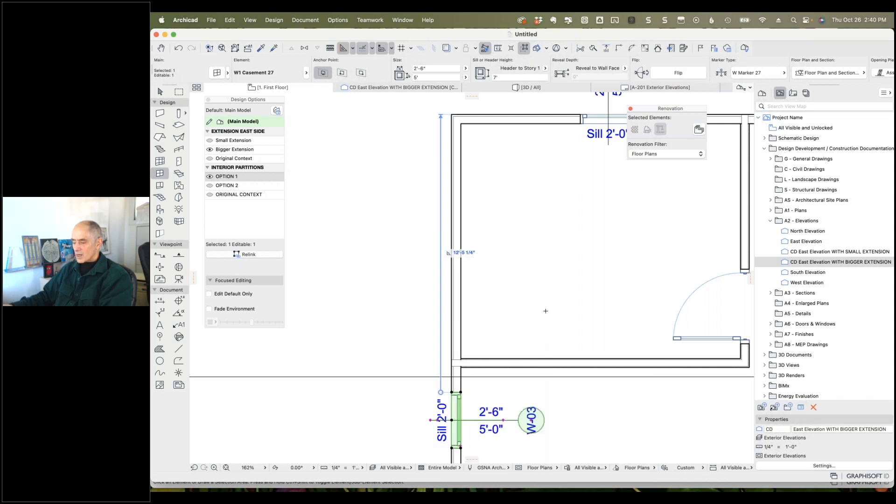
{"action": "key", "text": "Escape"}
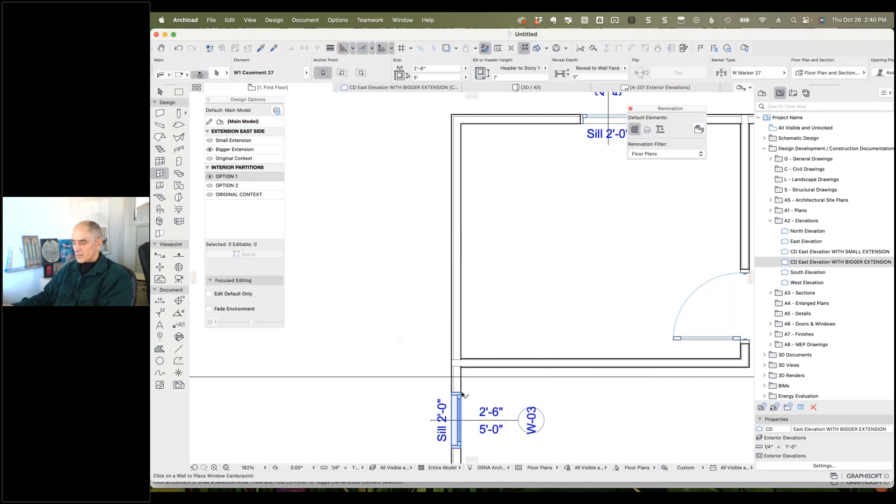
{"action": "left_click", "coordinate": [456, 419]}
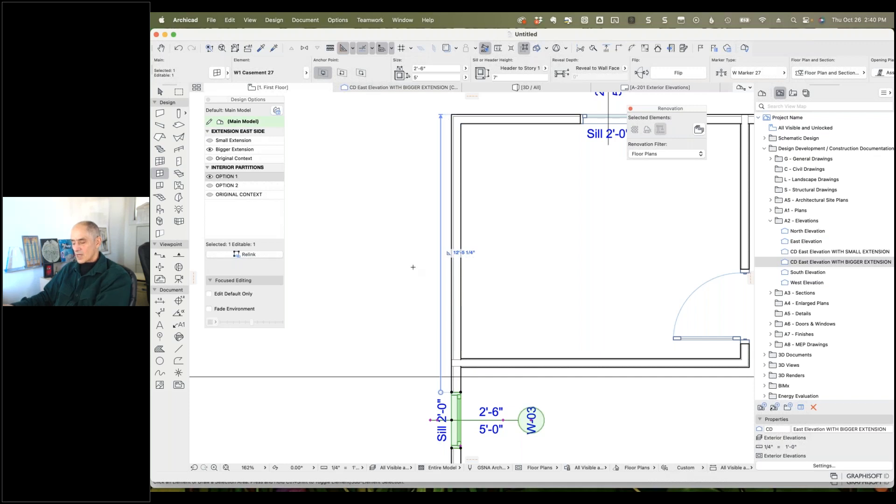
{"action": "key", "text": "super+z"}
{"action": "key", "text": "Escape"}
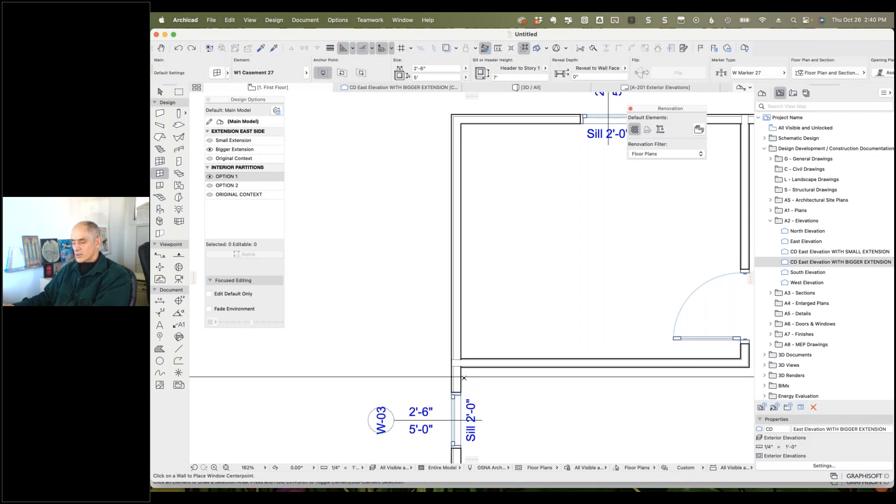
{"action": "scroll", "coordinate": [464, 377], "scroll_direction": "down", "scroll_amount": 2}
{"action": "scroll", "coordinate": [490, 202], "scroll_direction": "down", "scroll_amount": 5}
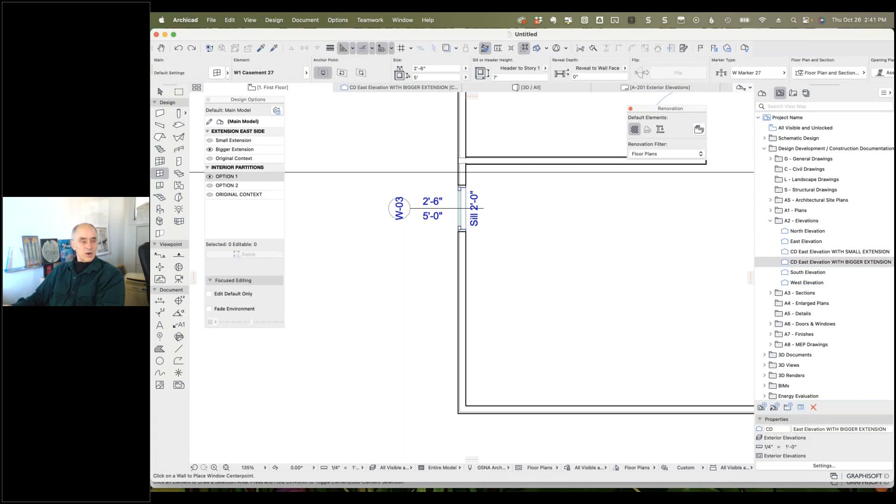
{"action": "key", "text": "super+Tab"}
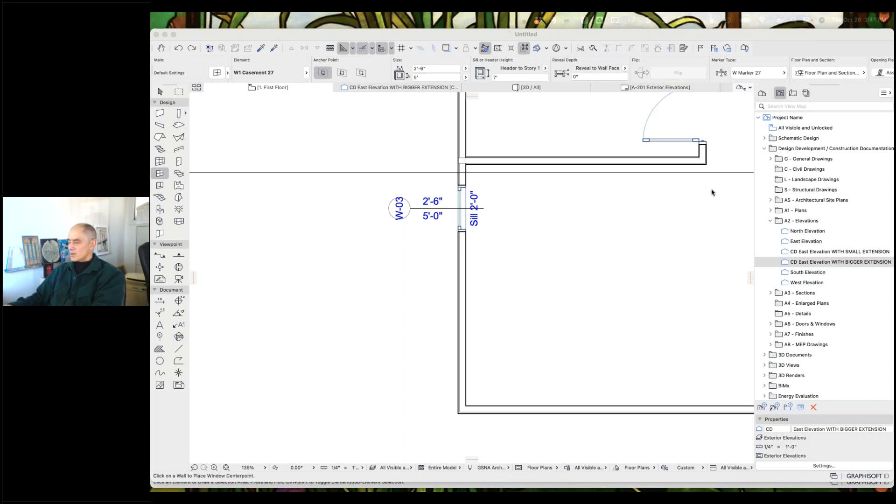
{"action": "left_click", "coordinate": [556, 243]}
{"action": "scroll", "coordinate": [568, 242], "scroll_direction": "down", "scroll_amount": 4}
{"action": "scroll", "coordinate": [660, 244], "scroll_direction": "right", "scroll_amount": 5}
{"action": "scroll", "coordinate": [660, 244], "scroll_direction": "up", "scroll_amount": 2}
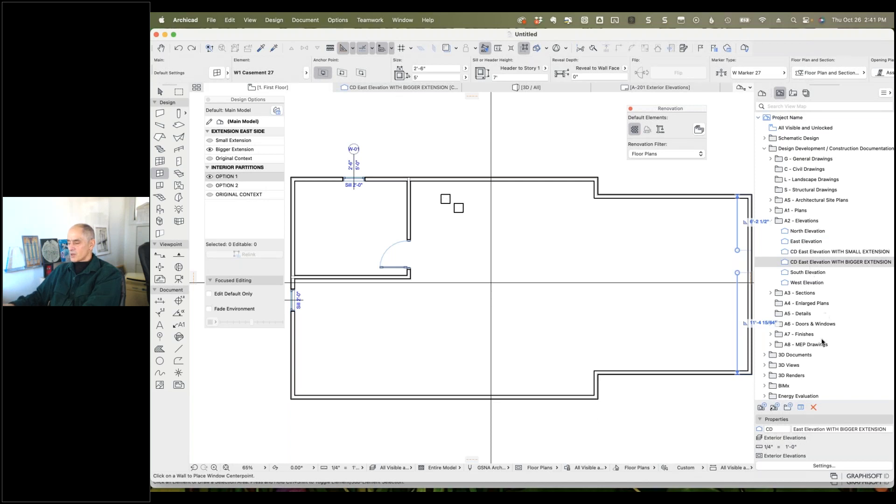
- Open the Window Schedule view from the A6 - Doors & Windows folder of the view map
{"action": "scroll", "coordinate": [820, 344], "scroll_direction": "down", "scroll_amount": 3}
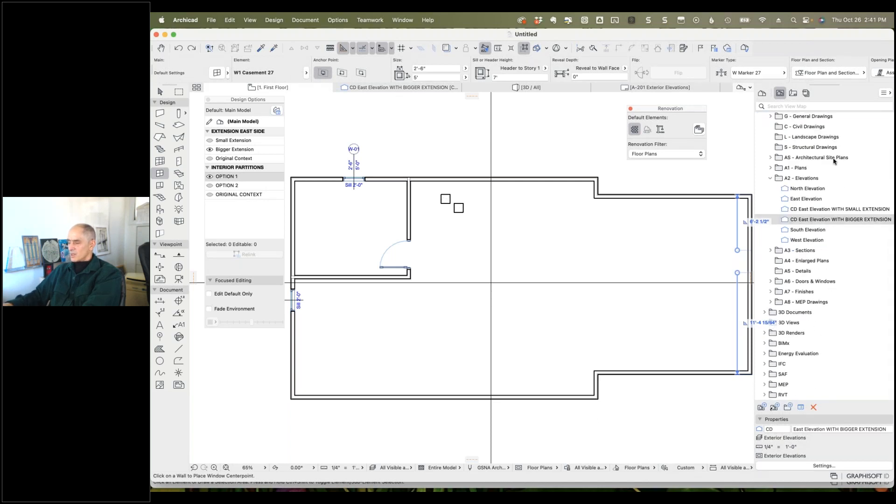
{"action": "scroll", "coordinate": [833, 162], "scroll_direction": "up", "scroll_amount": 3}
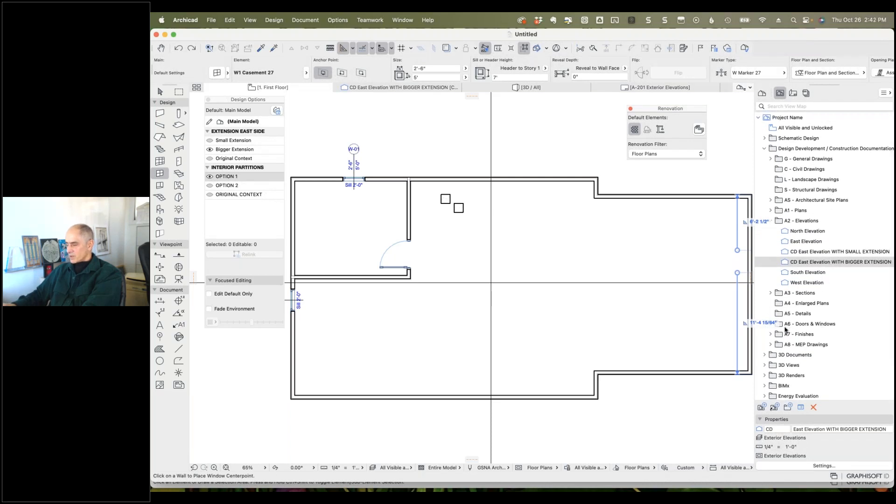
{"action": "left_click", "coordinate": [770, 324]}
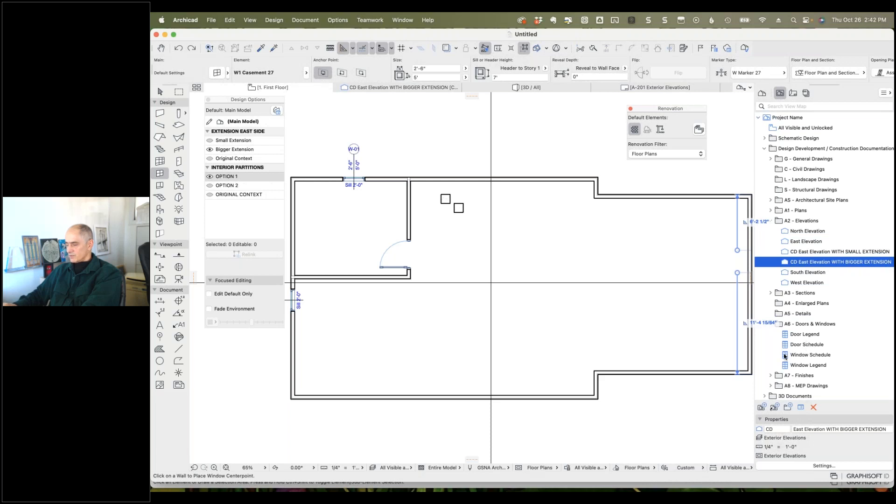
{"action": "double_click", "coordinate": [785, 356]}
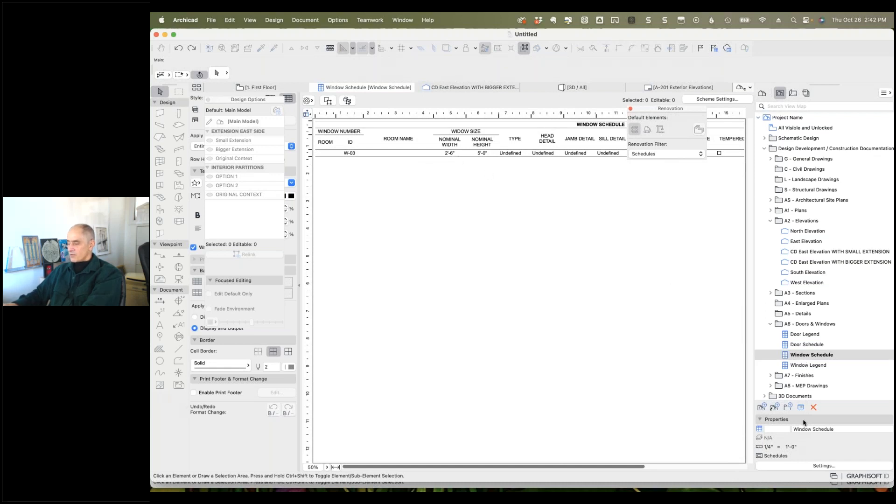
- Set the Window Schedule view's design option combination to BIG EXTENSION INTERIOR 1 in its view settings
{"action": "left_click", "coordinate": [821, 466]}
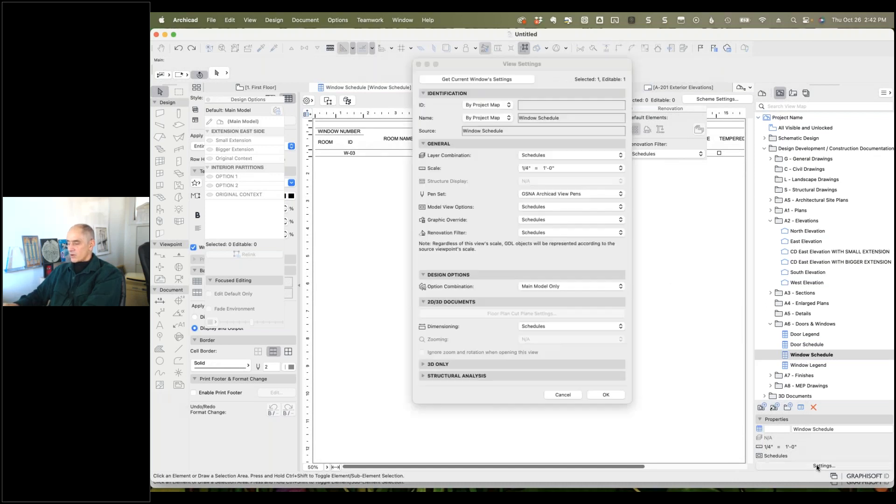
{"action": "left_click", "coordinate": [552, 288]}
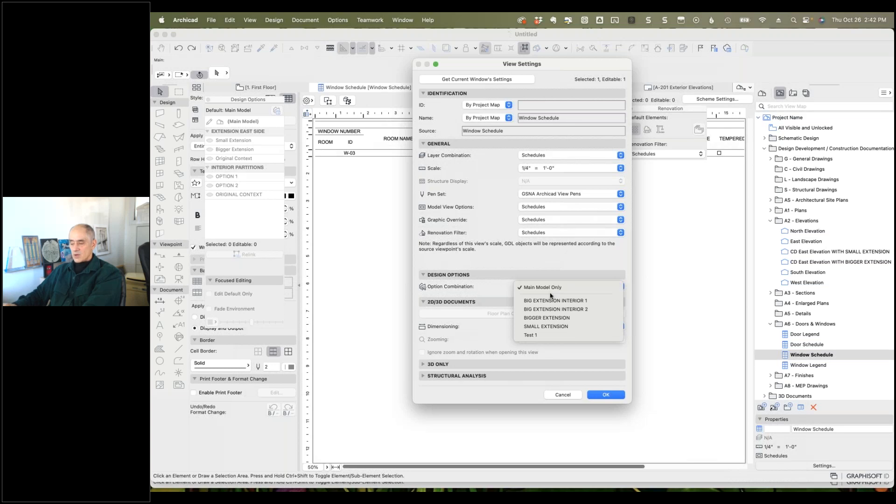
{"action": "left_click", "coordinate": [547, 301]}
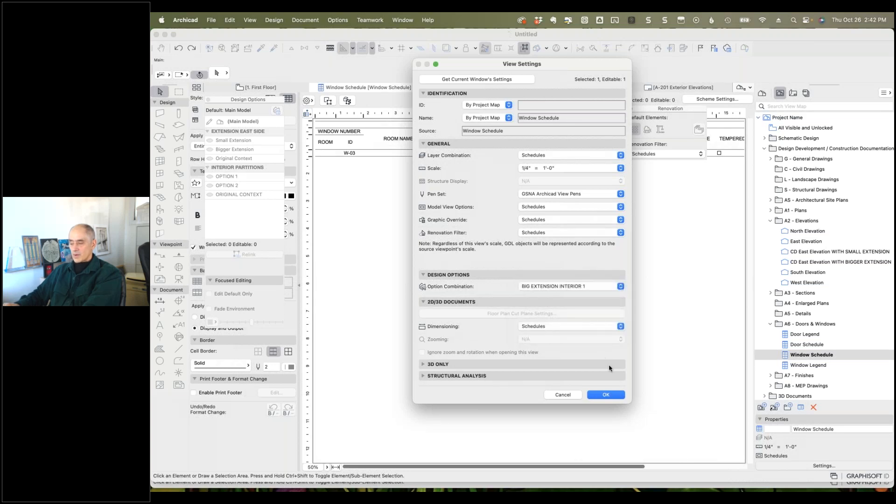
{"action": "left_click", "coordinate": [605, 394]}
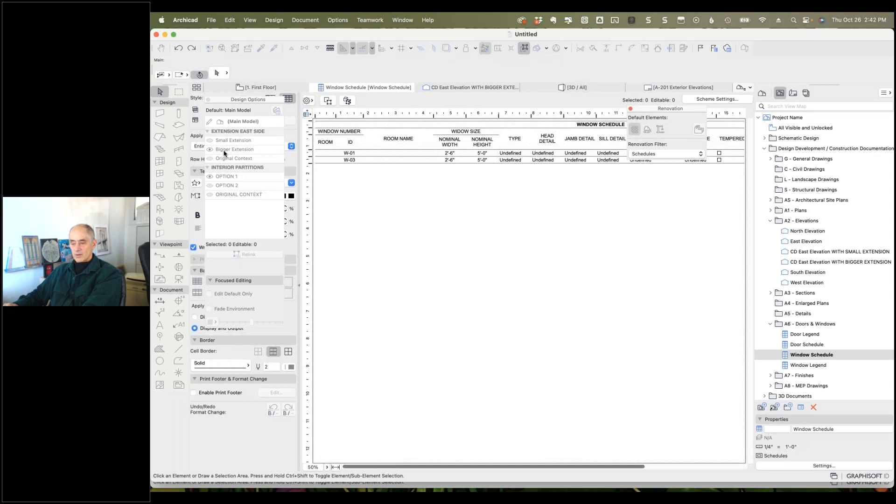
- Move the Design Options palette clear, set the Window Schedule view's option combination to BIG EXTENSION INTERIOR 2, and review its view settings
{"action": "left_click_drag", "start_coordinate": [254, 102], "coordinate": [299, 183]}
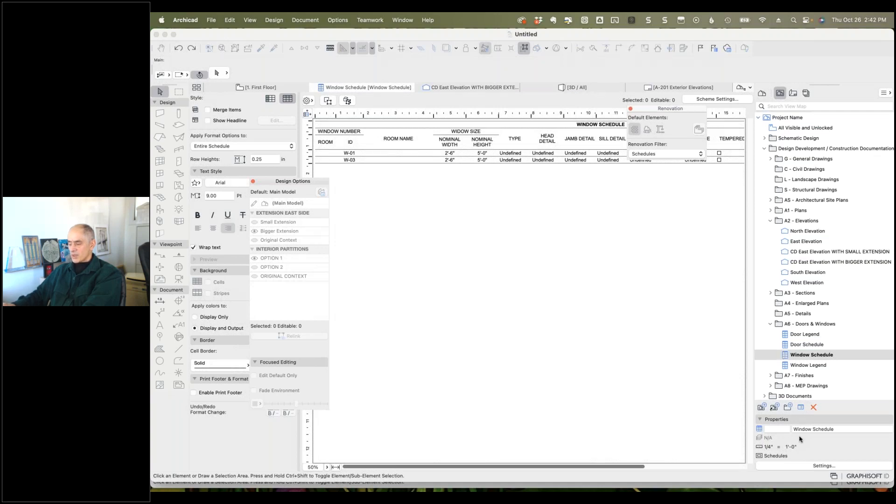
{"action": "left_click", "coordinate": [807, 465]}
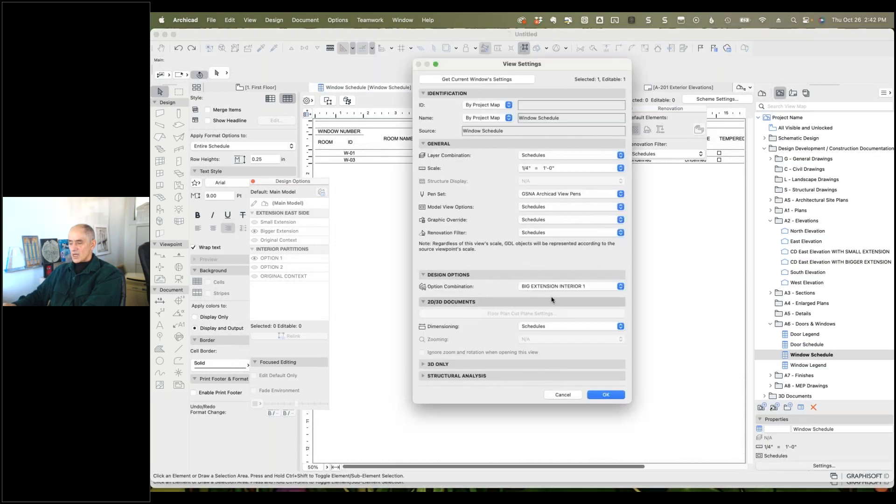
{"action": "left_click", "coordinate": [562, 287]}
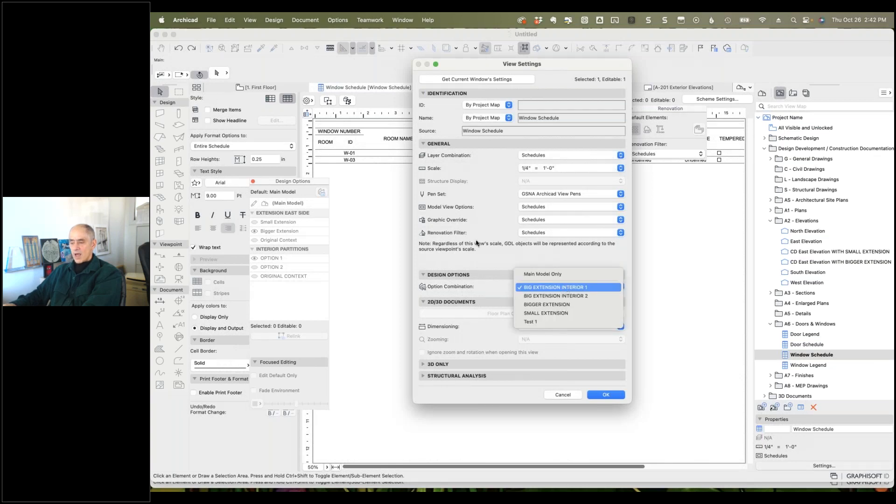
{"action": "left_click", "coordinate": [551, 296]}
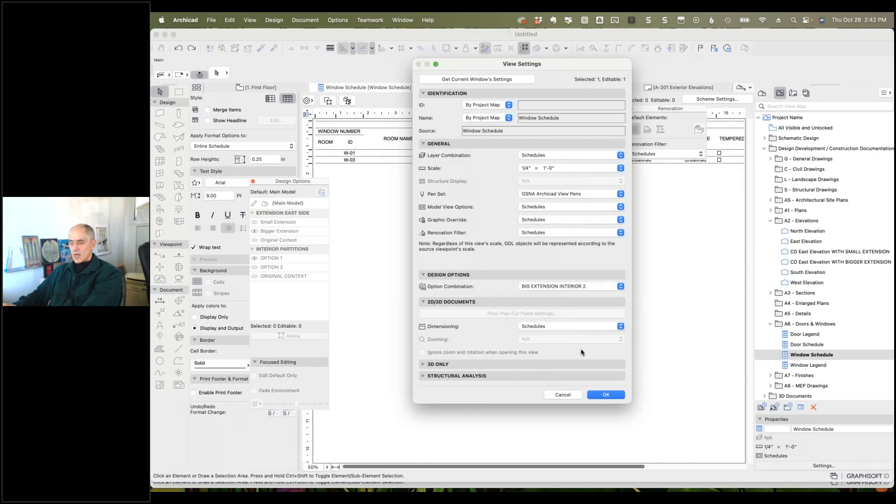
{"action": "left_click", "coordinate": [602, 395]}
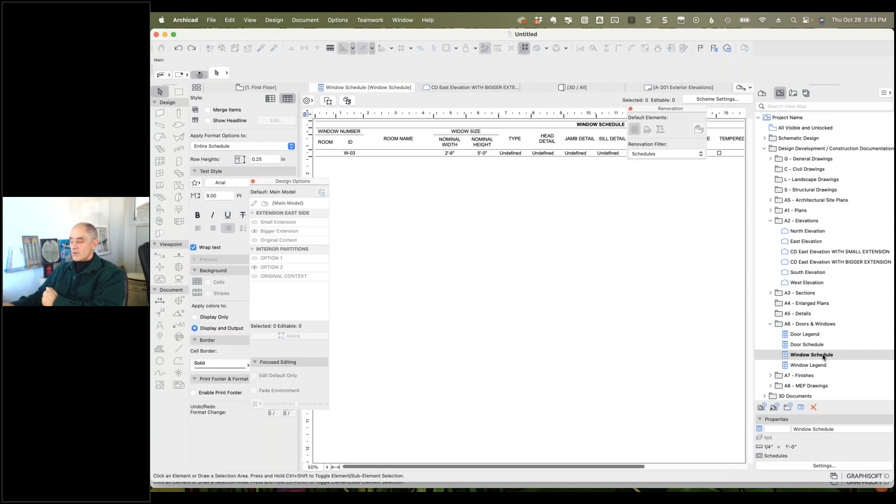
{"action": "left_click", "coordinate": [828, 466]}
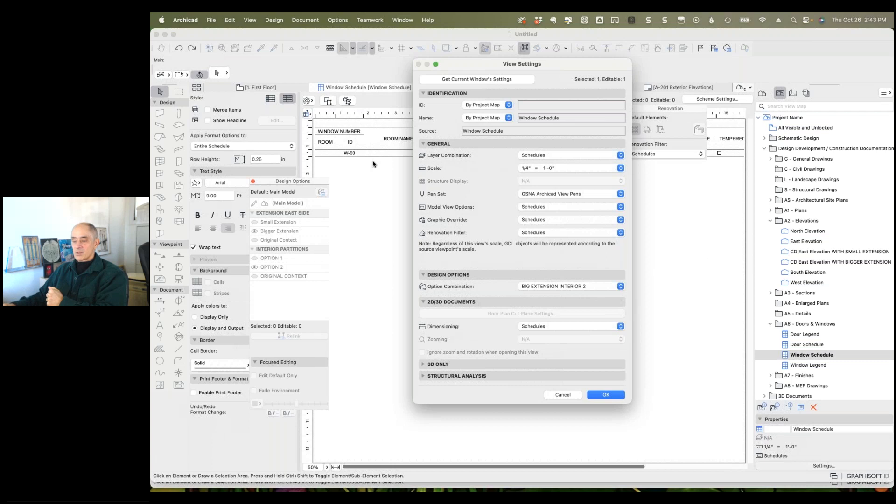
{"action": "left_click", "coordinate": [555, 395]}
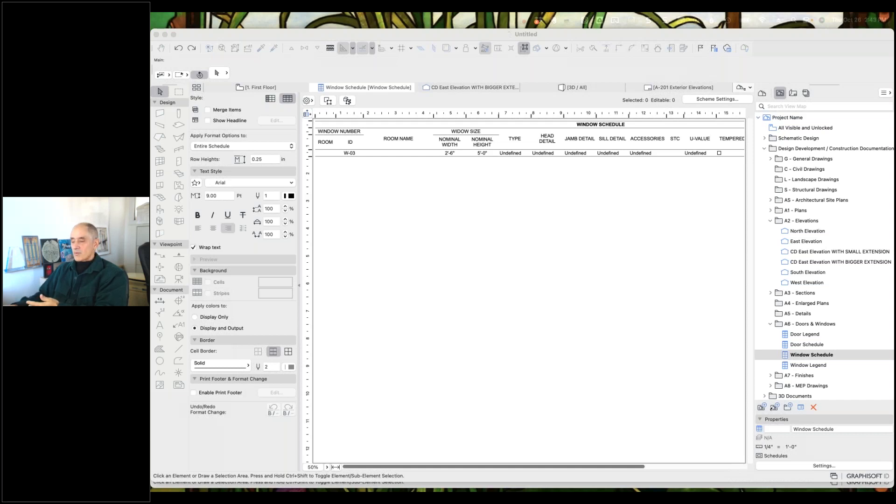
- Return to the First Floor plan and move the Design Options palette off the building's west side
{"action": "left_click", "coordinate": [261, 87]}
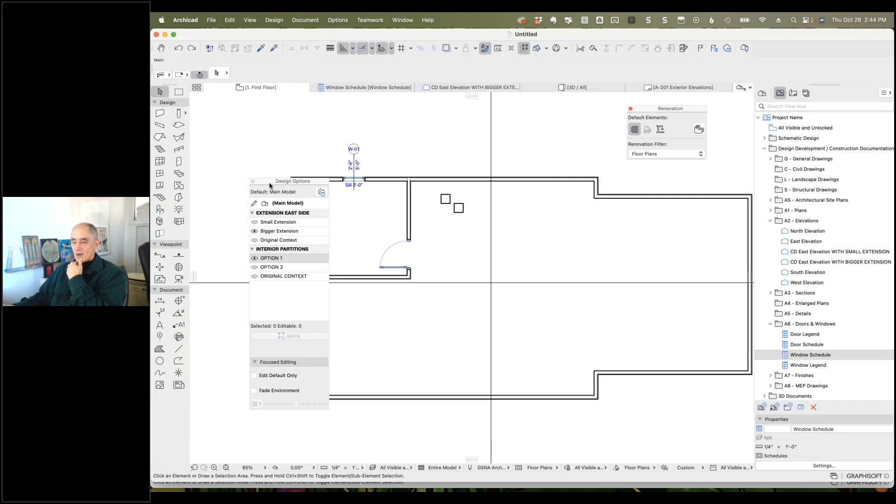
{"action": "left_click_drag", "start_coordinate": [271, 183], "coordinate": [219, 184]}
{"action": "left_click", "coordinate": [313, 133]}
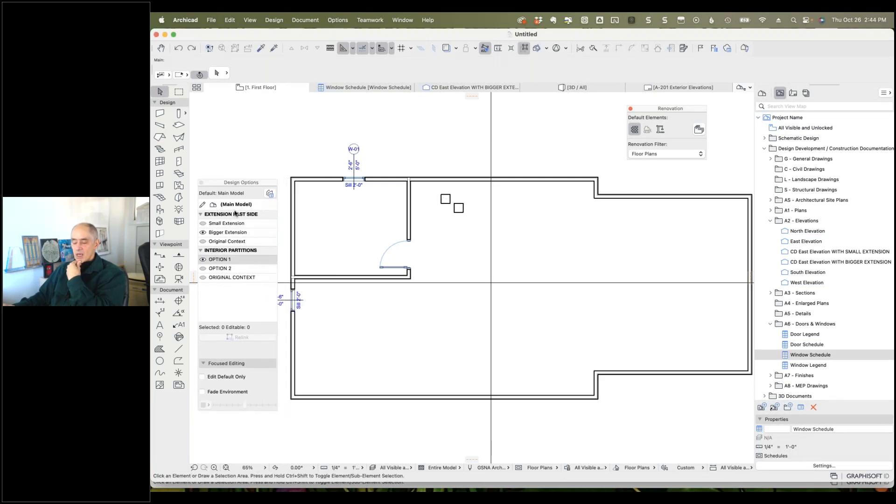
- Hide the Bigger Extension and OPTION 1 design options and display the Original Context for the east side
{"action": "left_click", "coordinate": [203, 233]}
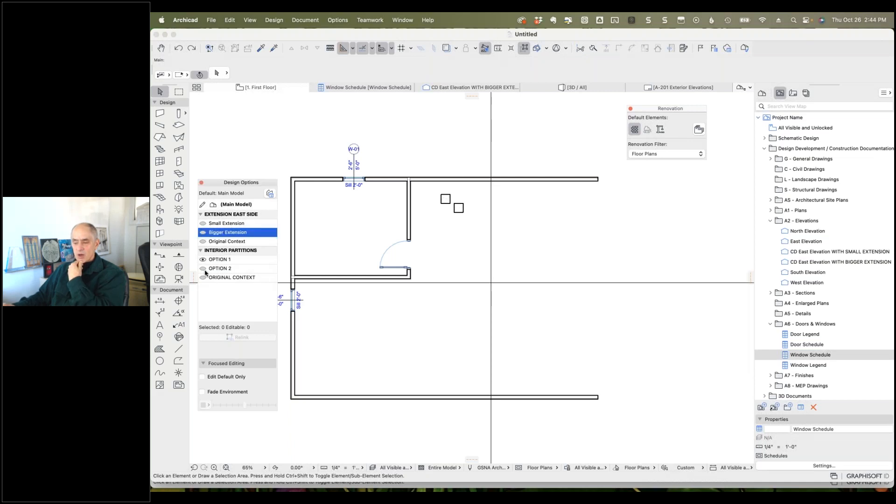
{"action": "left_click", "coordinate": [203, 259]}
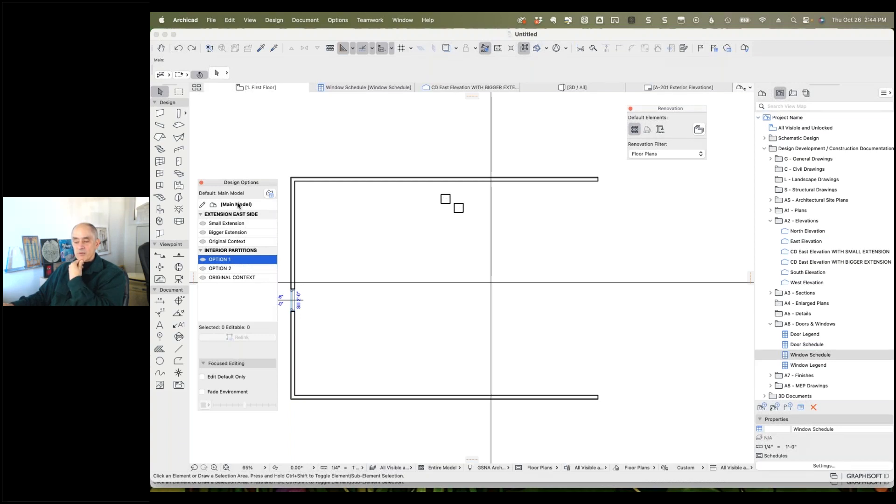
{"action": "left_click", "coordinate": [203, 242]}
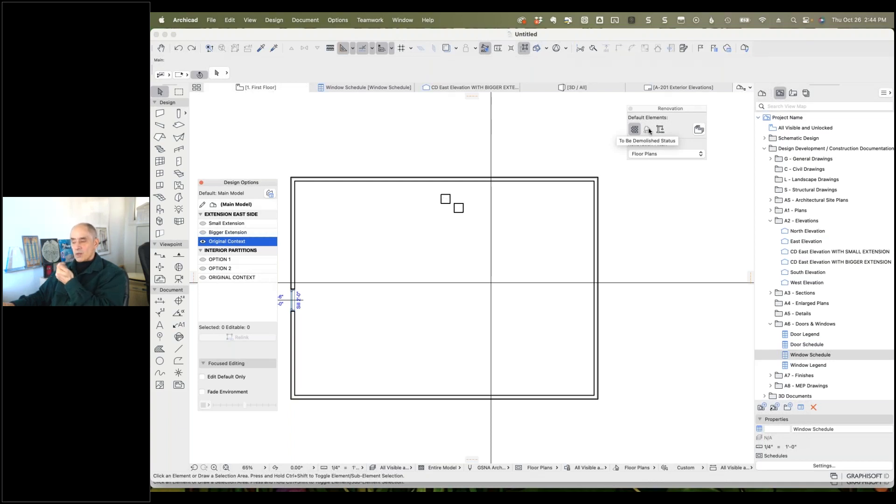
- Display the Small Extension option and check which design option the two east wall segments beside the extension belong to
{"action": "left_click", "coordinate": [203, 224]}
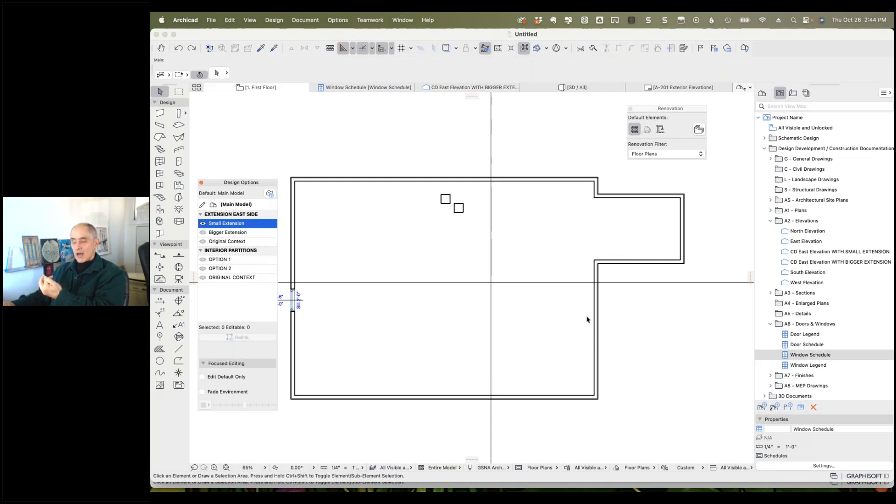
{"action": "left_click", "coordinate": [597, 188]}
{"action": "left_click", "coordinate": [596, 303], "text": "shift"}
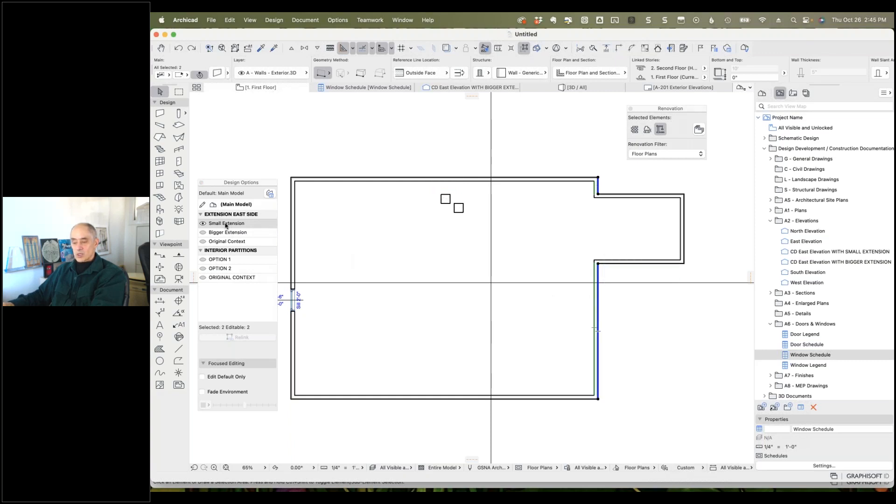
{"action": "left_click", "coordinate": [521, 155]}
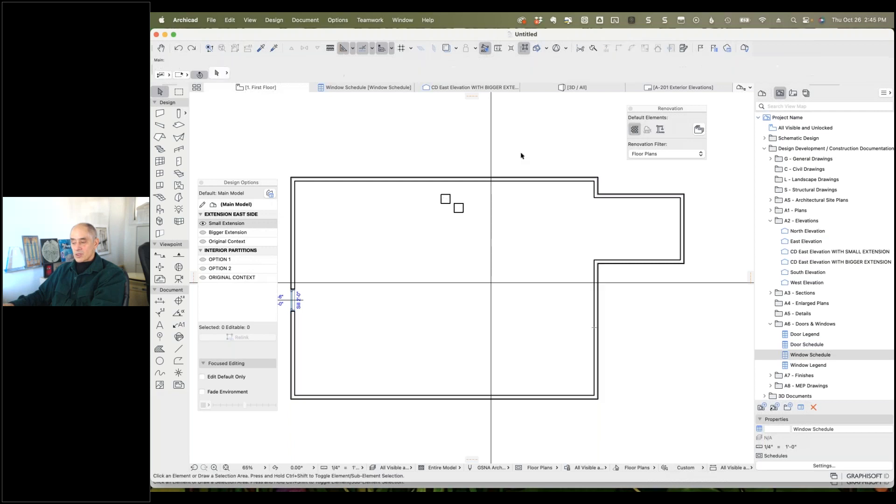
- Display the Bigger Extension option and check the design option of the short wall segment at the northeast corner
{"action": "left_click", "coordinate": [203, 232]}
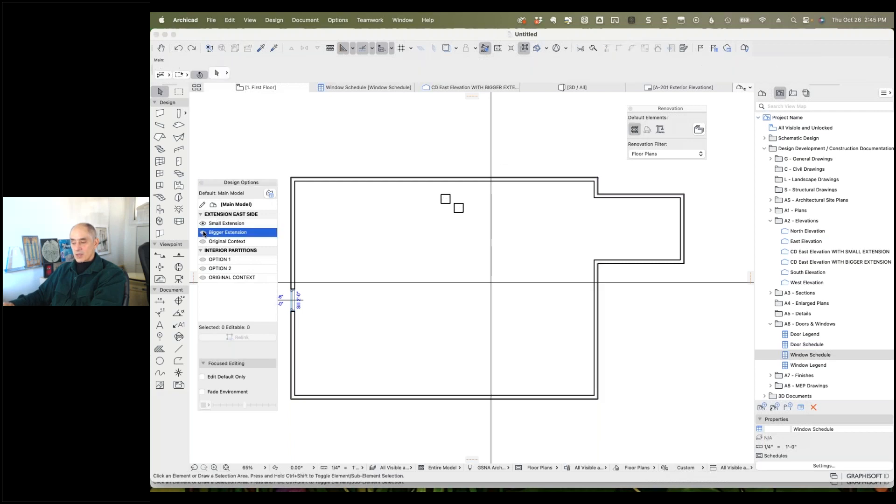
{"action": "left_click", "coordinate": [599, 191]}
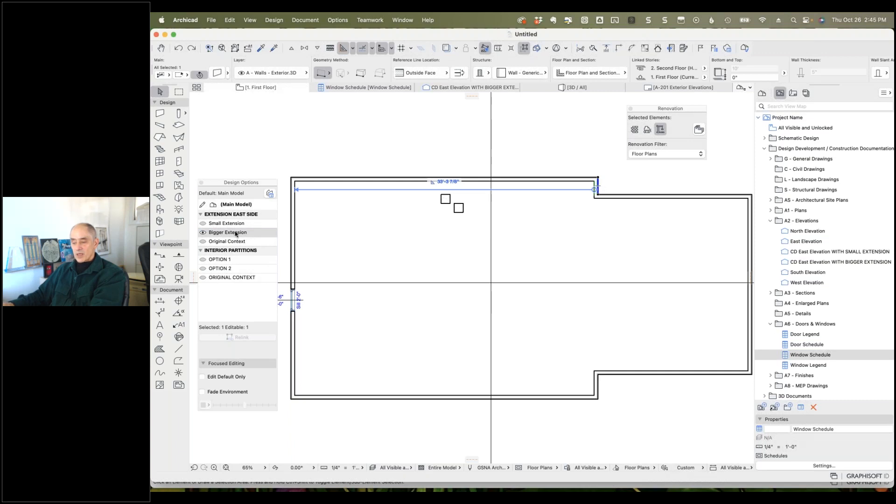
{"action": "key", "text": "Escape"}
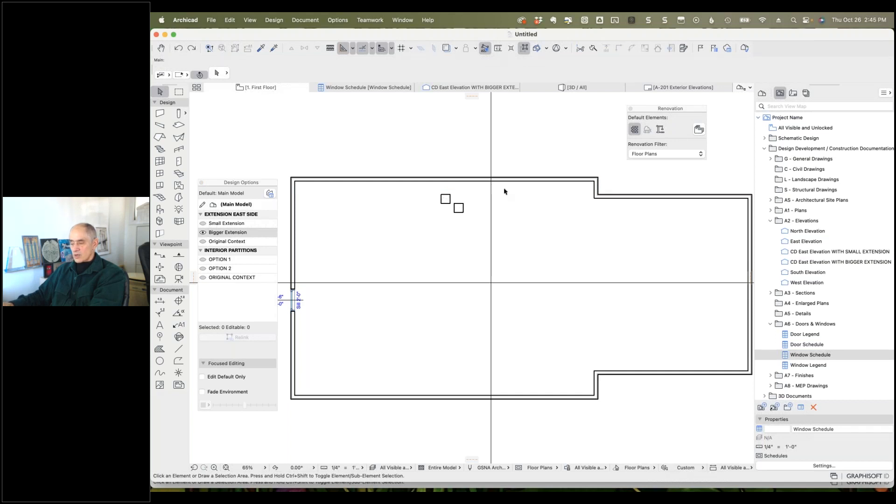
- Compare the northeast wall junction in the Small Extension and Bigger Extension options at close range
{"action": "left_click", "coordinate": [203, 224]}
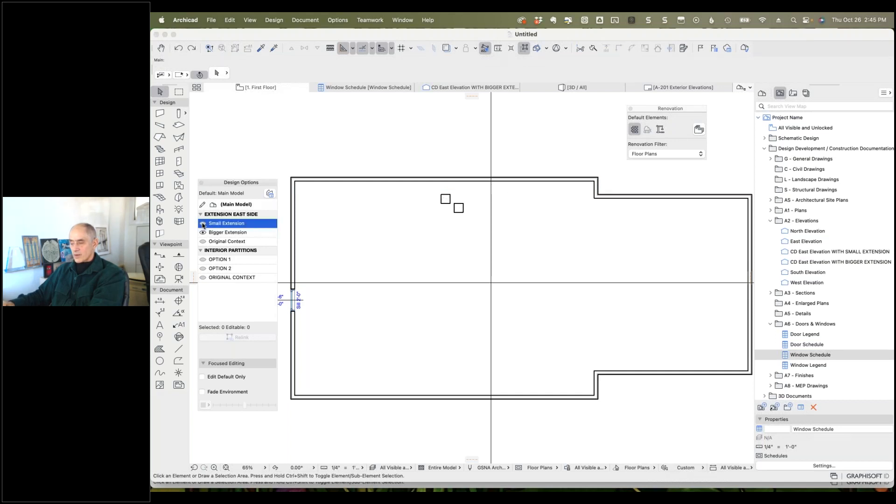
{"action": "scroll", "coordinate": [599, 198], "scroll_direction": "up", "scroll_amount": 5}
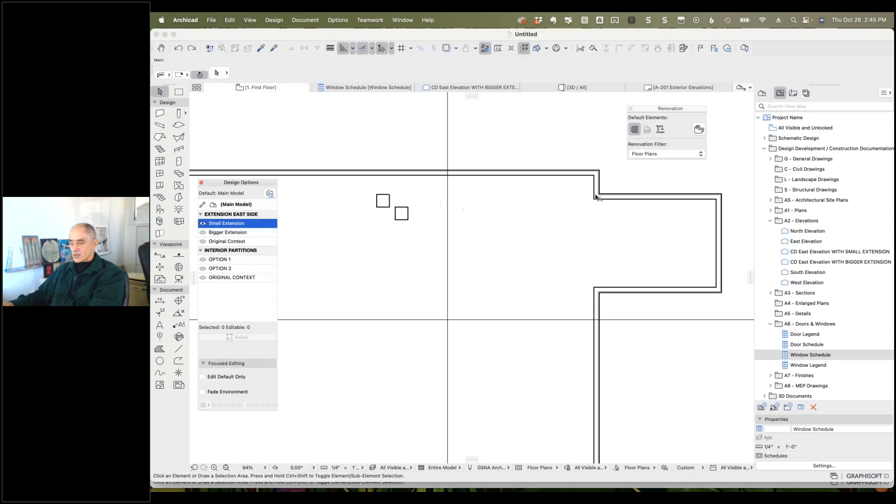
{"action": "left_click", "coordinate": [203, 232]}
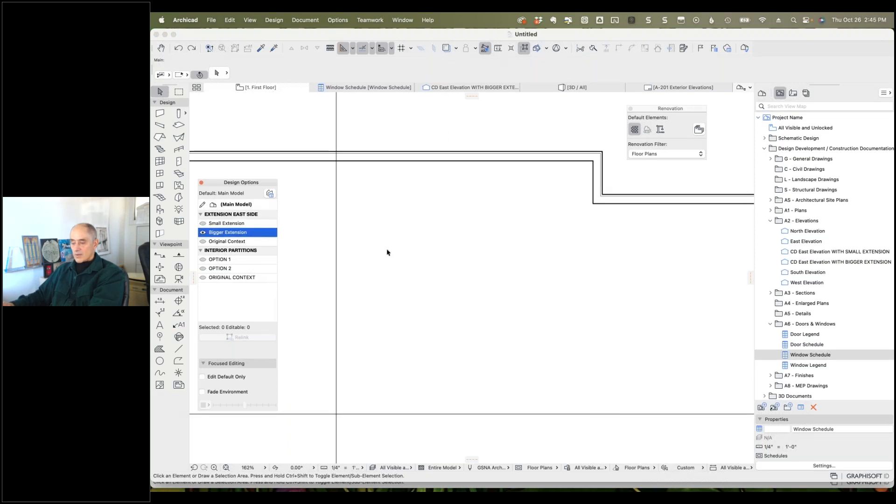
{"action": "scroll", "coordinate": [389, 251], "scroll_direction": "down", "scroll_amount": 4}
{"action": "scroll", "coordinate": [390, 251], "scroll_direction": "down", "scroll_amount": 4}
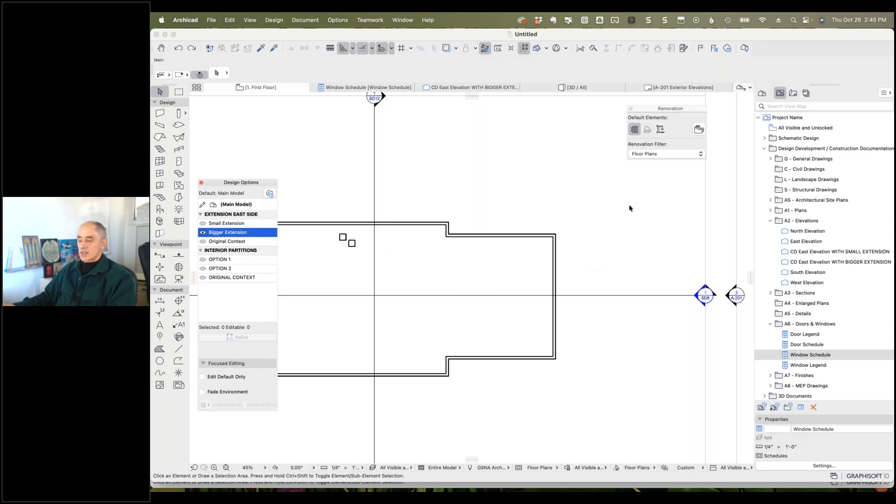
- Cycle the east side through Original Context, Small Extension and Bigger Extension, and inspect the short wall segment at the southeast corner
{"action": "left_click", "coordinate": [203, 242]}
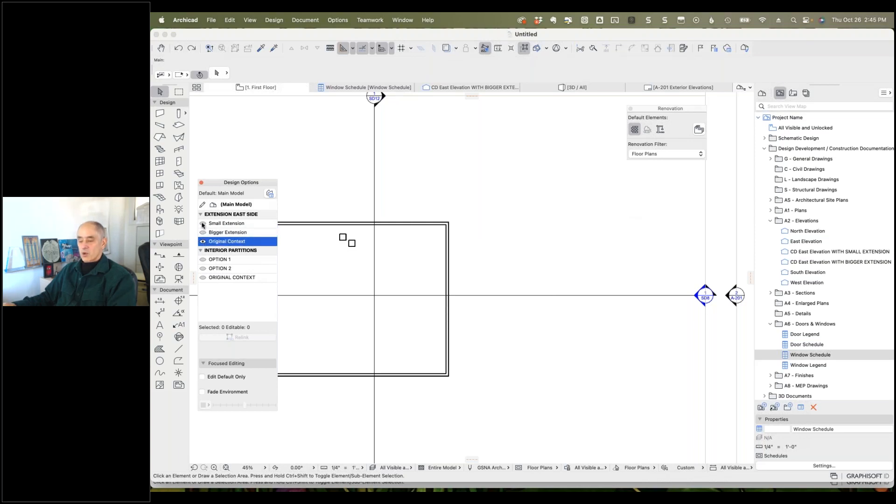
{"action": "left_click", "coordinate": [203, 223]}
{"action": "left_click", "coordinate": [204, 232]}
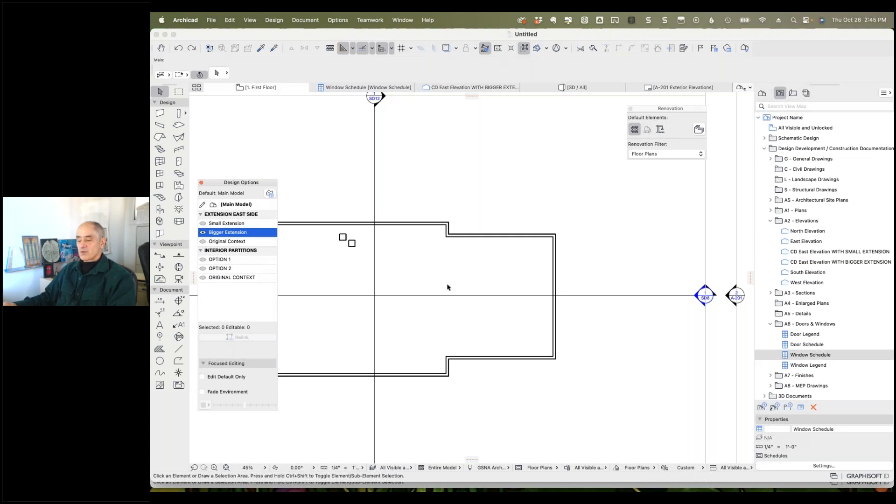
{"action": "left_click", "coordinate": [447, 366]}
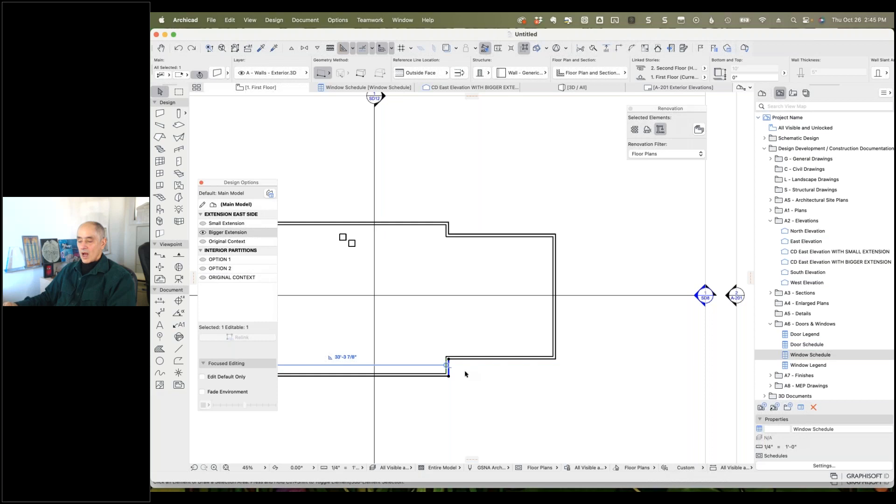
{"action": "key", "text": "Escape"}
- Display the Original Context option and inspect its full-length east wall
{"action": "left_click", "coordinate": [205, 241]}
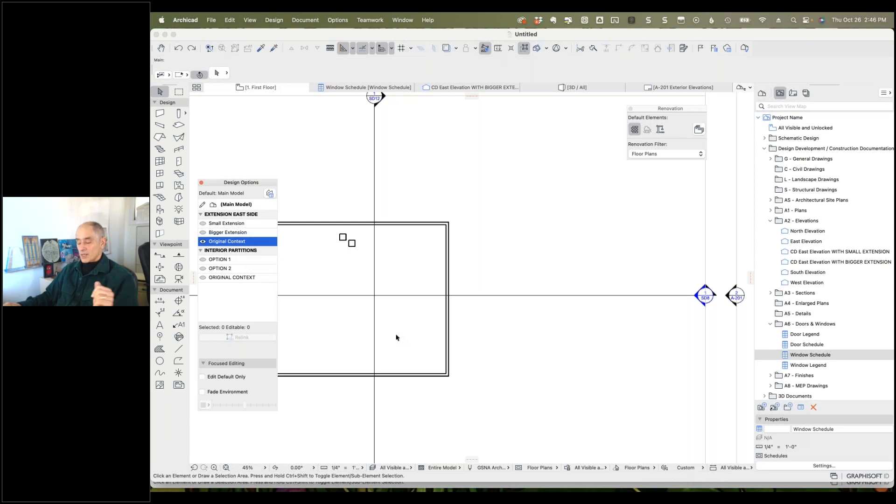
{"action": "scroll", "coordinate": [396, 337], "scroll_direction": "up", "scroll_amount": 4}
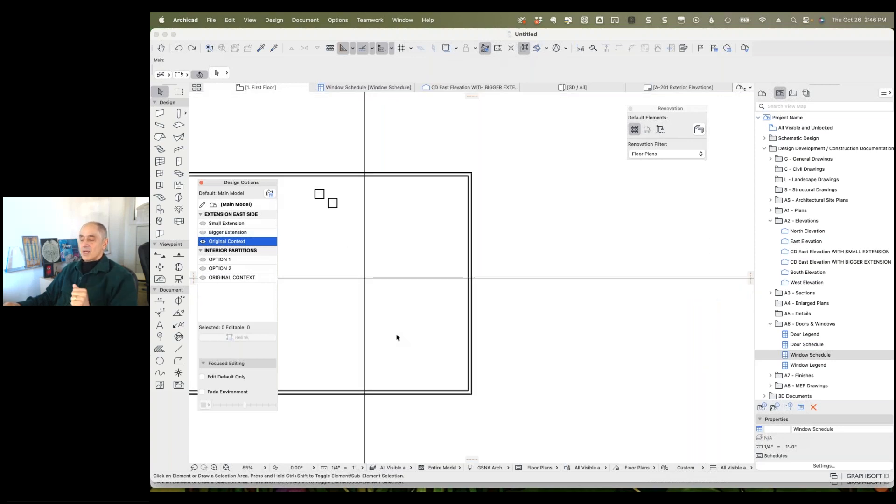
{"action": "left_click", "coordinate": [471, 282]}
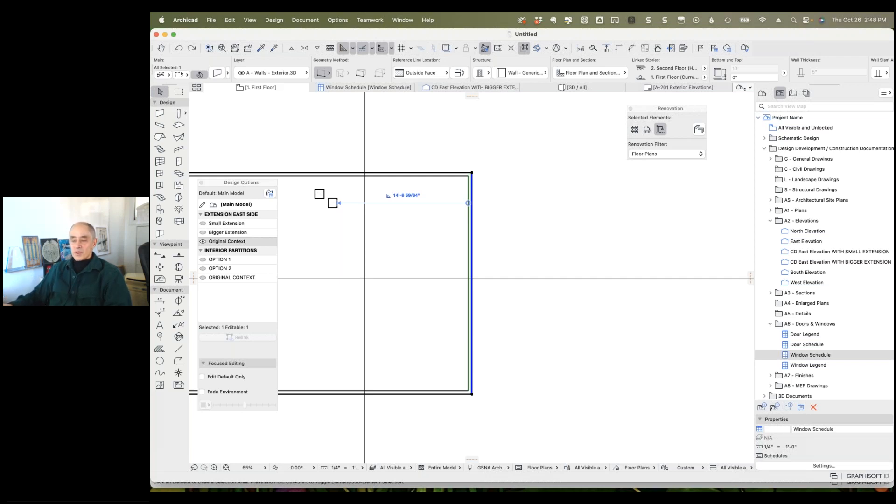
{"action": "left_click", "coordinate": [306, 142]}
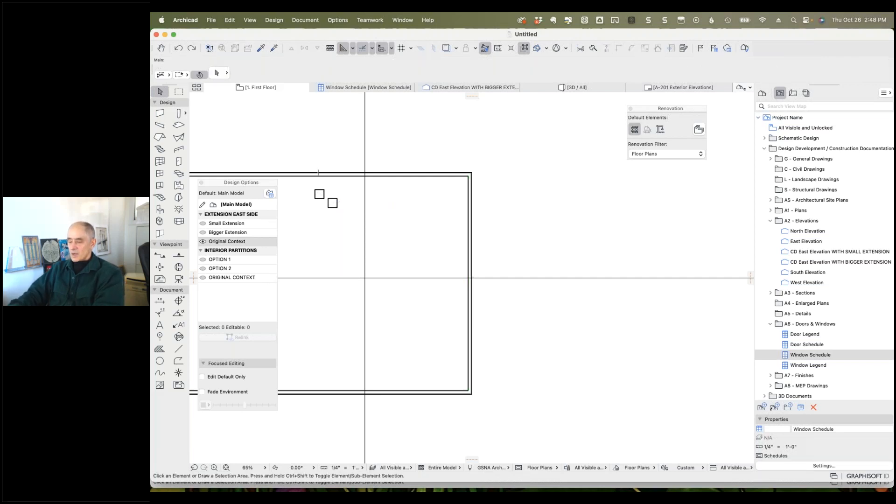
- Show the model view layers grouped in folders and browse the Landscape, Architectural - 3D and Architectural - 2D folders
{"action": "key", "text": "super+l"}
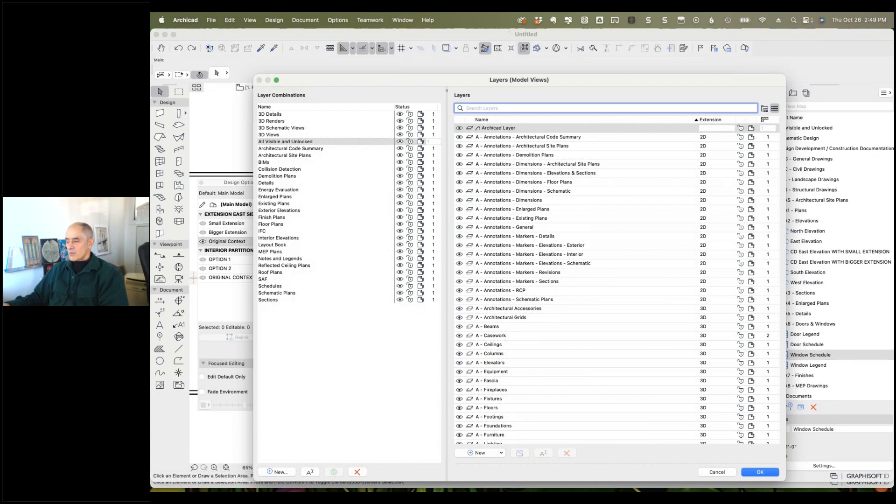
{"action": "left_click", "coordinate": [764, 109]}
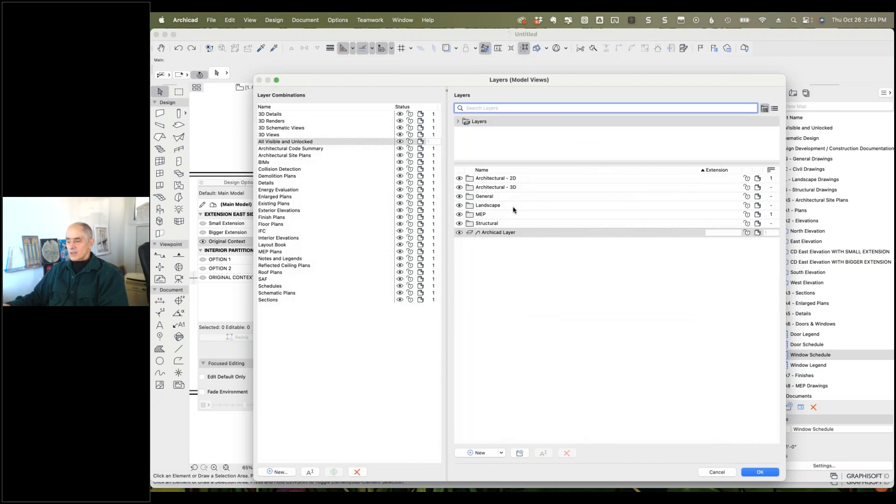
{"action": "double_click", "coordinate": [469, 207]}
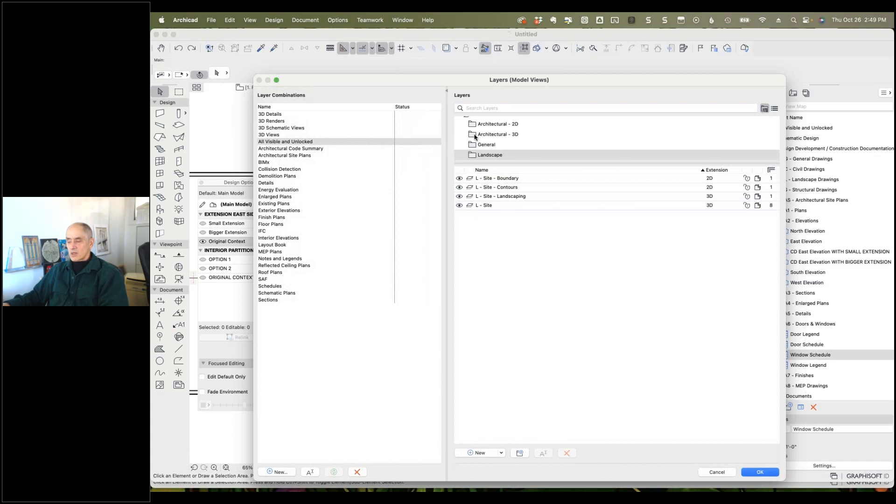
{"action": "left_click", "coordinate": [473, 136]}
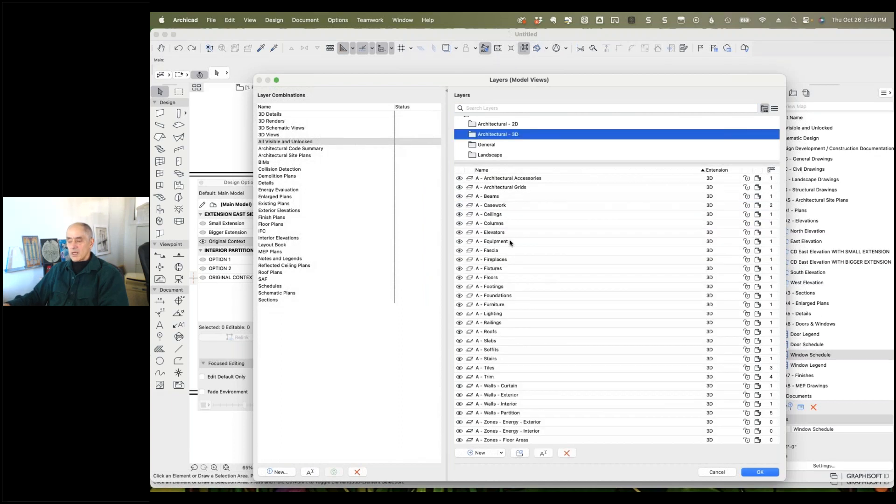
{"action": "left_click", "coordinate": [469, 124]}
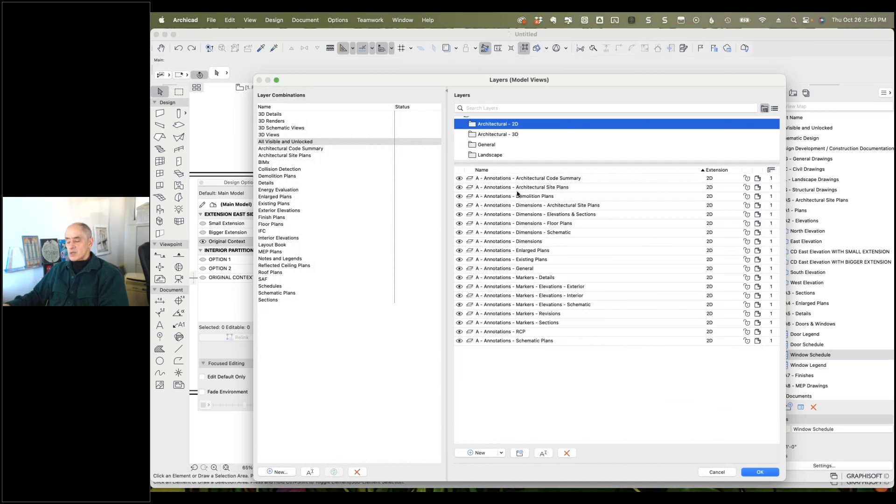
- List all layers without folders, search them for roof, beam and wall in turn, and close the layer settings
{"action": "left_click", "coordinate": [775, 109]}
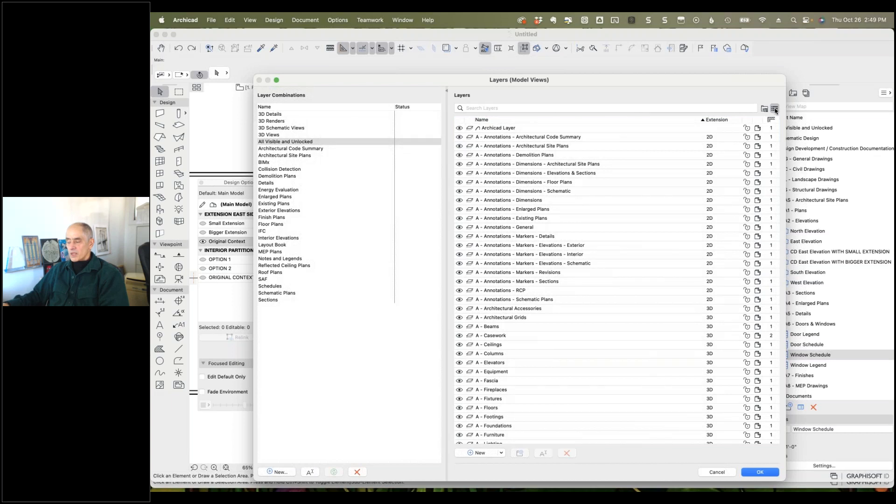
{"action": "left_click", "coordinate": [518, 107]}
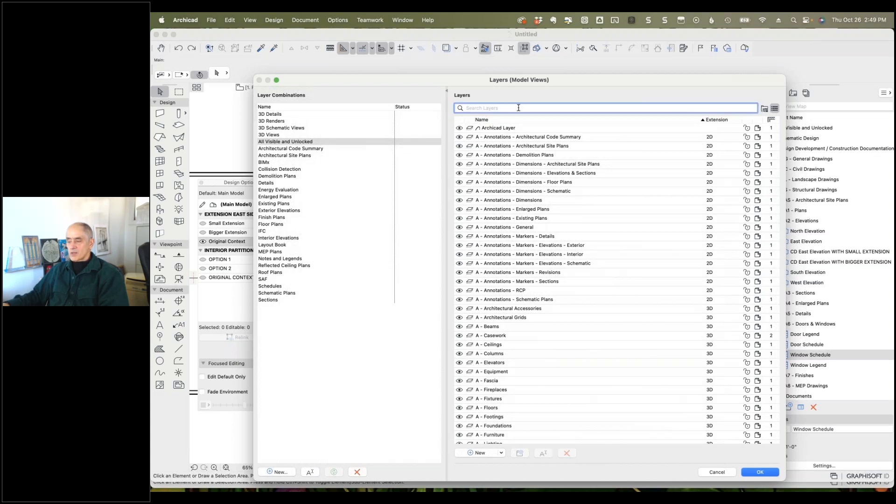
{"action": "type", "text": "roof"}
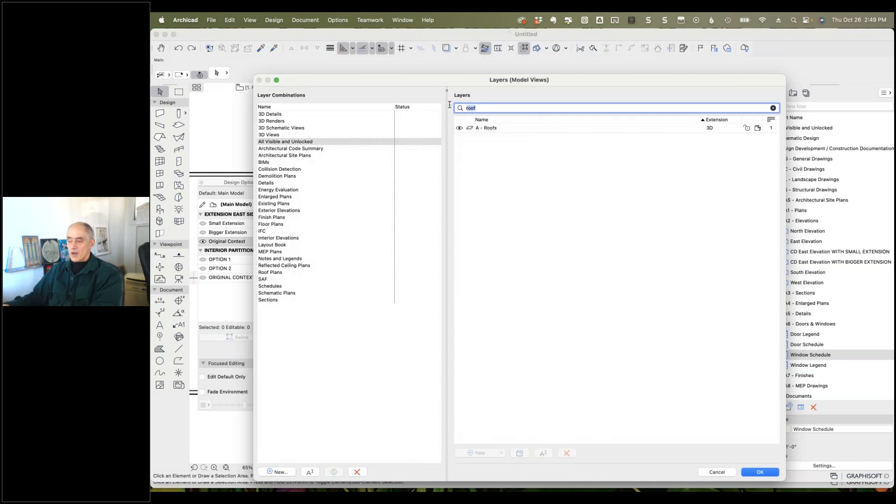
{"action": "key", "text": "BackSpace"}
{"action": "key", "text": "BackSpace"}
{"action": "key", "text": "BackSpace"}
{"action": "key", "text": "BackSpace"}
{"action": "type", "text": "beam"}
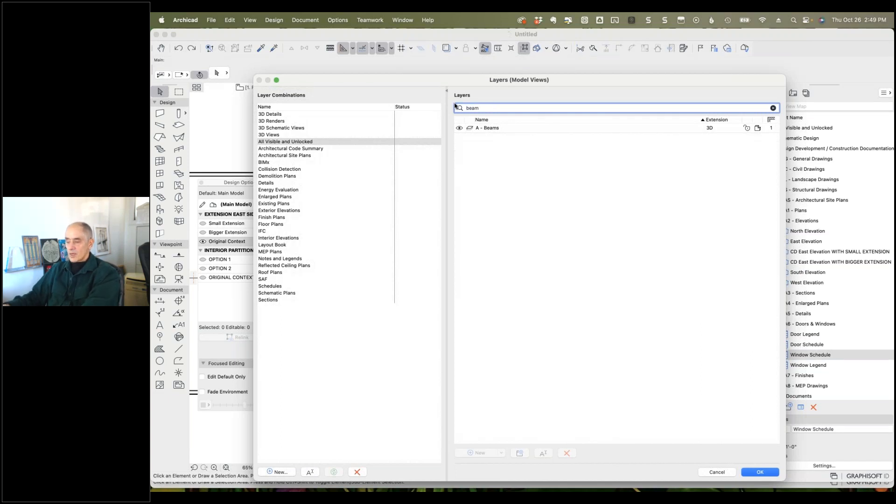
{"action": "left_click_drag", "start_coordinate": [484, 109], "coordinate": [461, 106]}
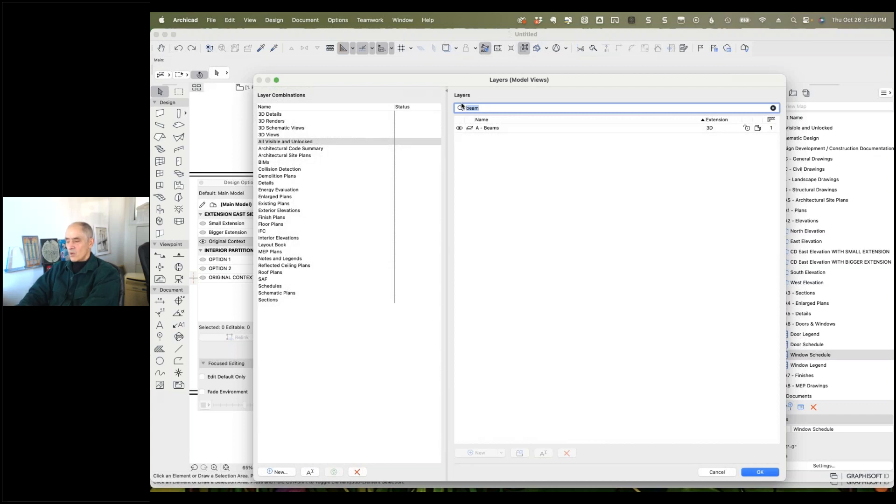
{"action": "type", "text": "wall"}
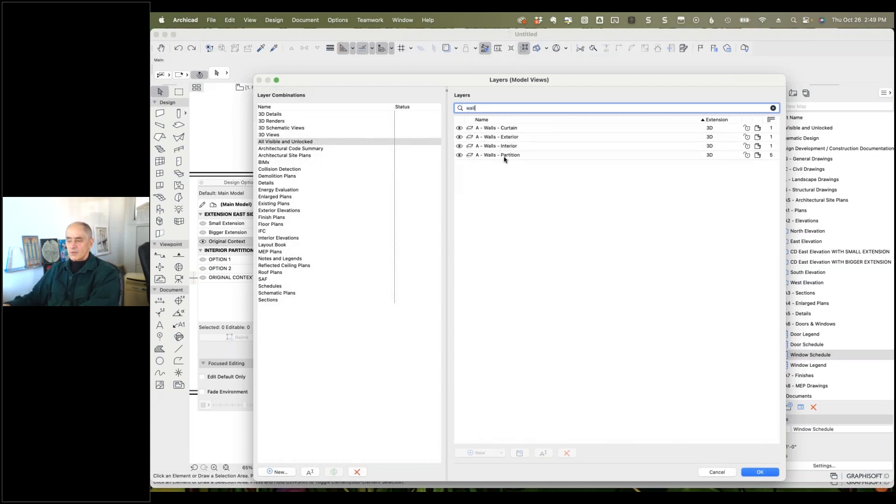
{"action": "left_click", "coordinate": [773, 109]}
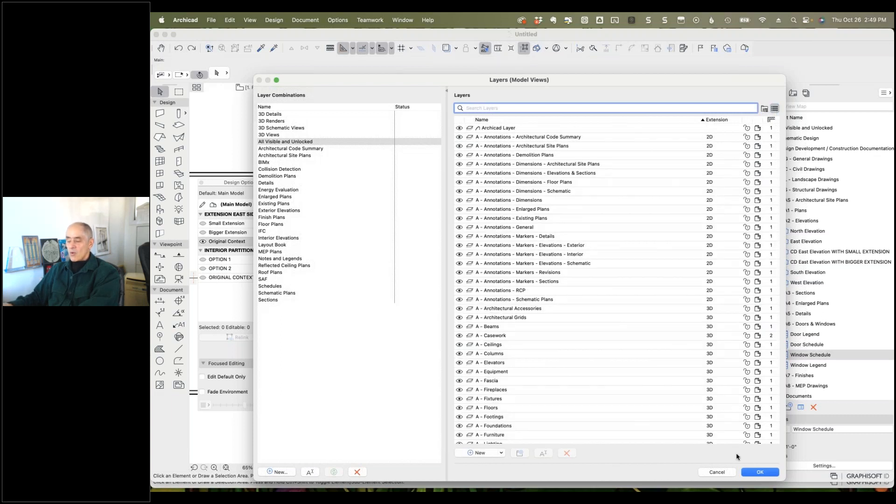
{"action": "left_click", "coordinate": [747, 471]}
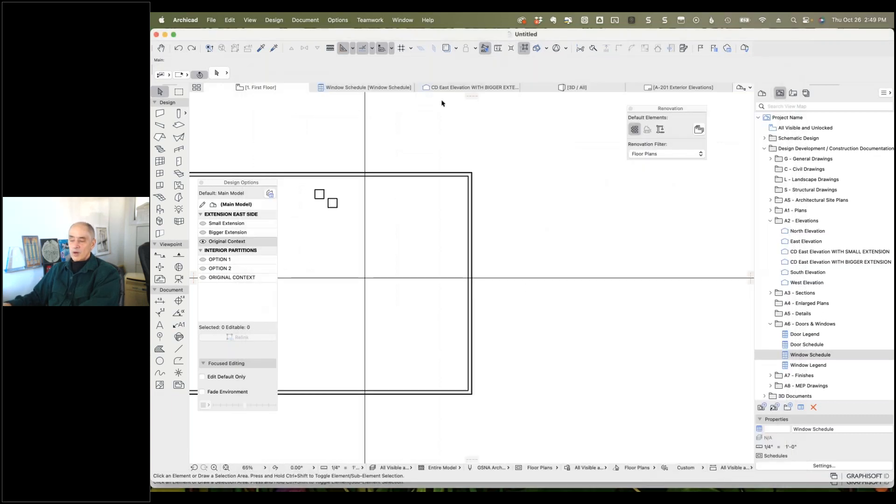
- Open the Building Materials settings and search the materials for brick from the 04 - Masonry folder
{"action": "left_click", "coordinate": [336, 20]}
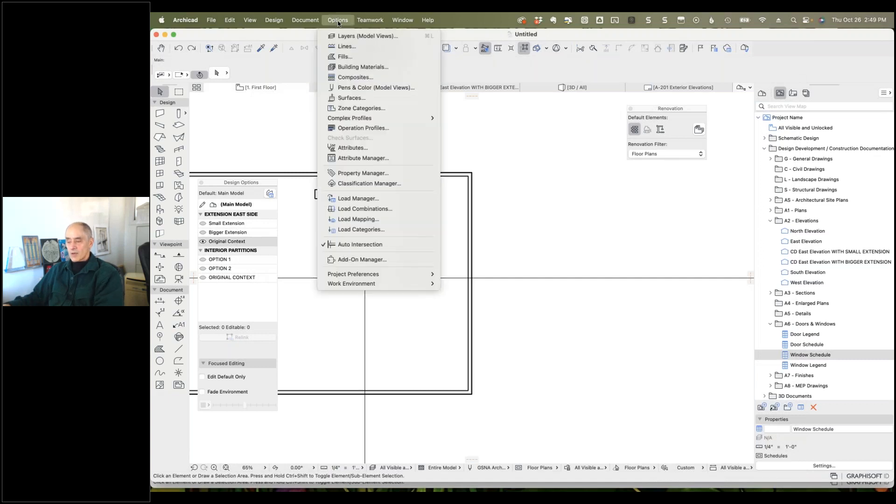
{"action": "left_click", "coordinate": [342, 70]}
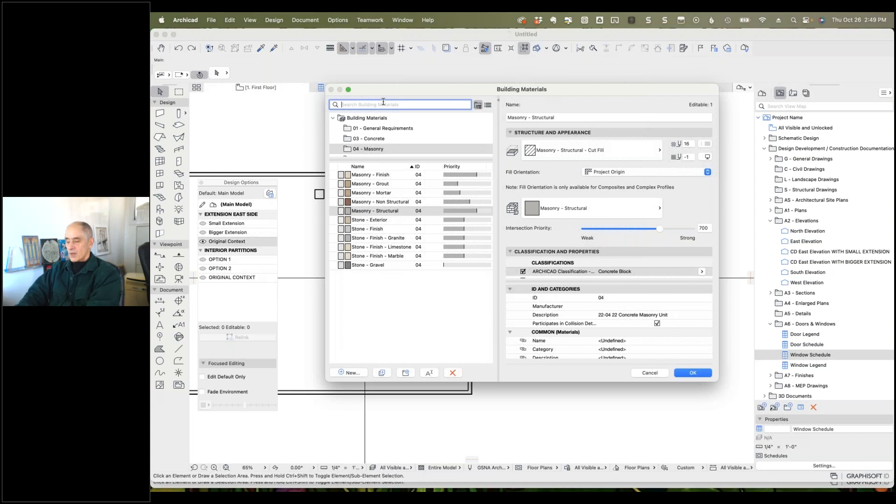
{"action": "type", "text": "brick"}
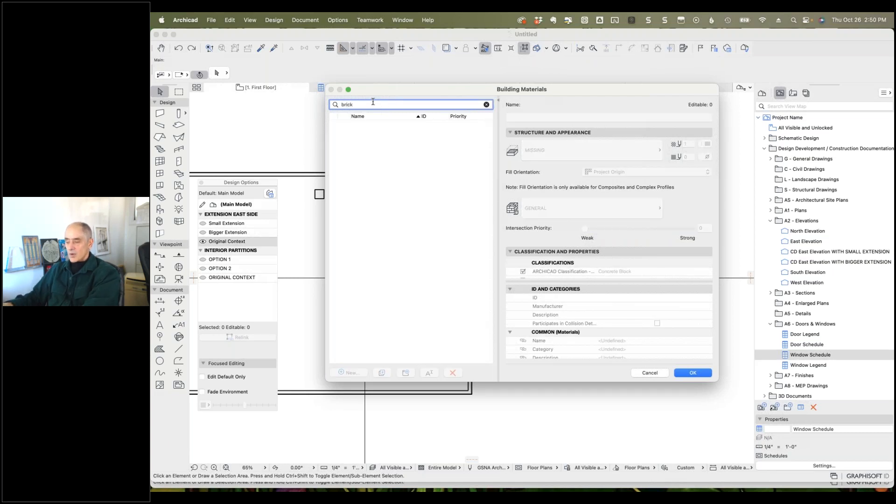
{"action": "left_click", "coordinate": [487, 105]}
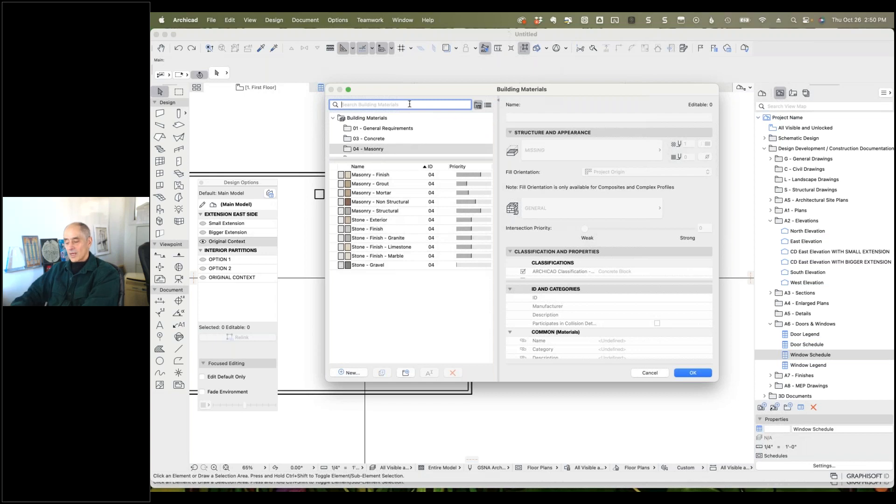
{"action": "type", "text": "brick"}
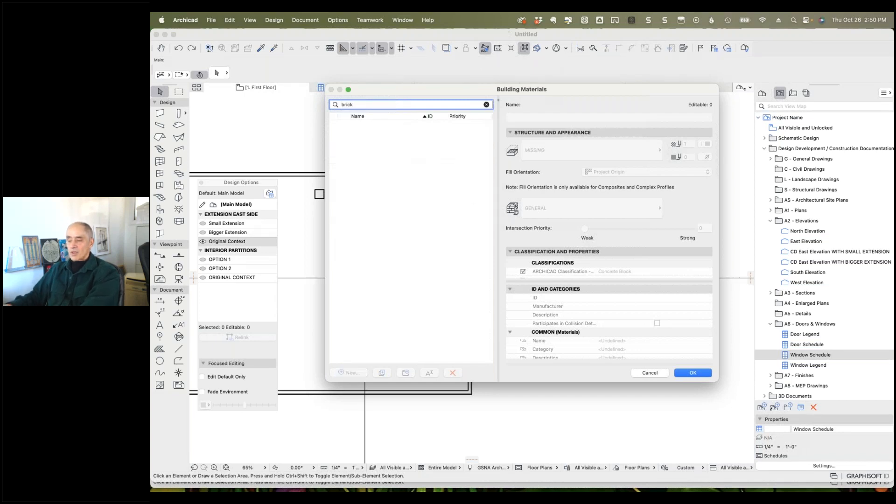
{"action": "left_click", "coordinate": [486, 104]}
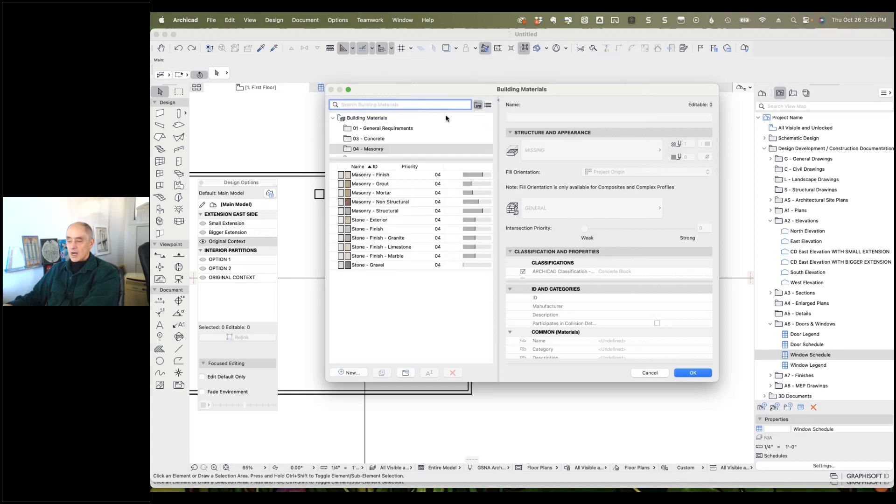
- Repeat the brick search from the top-level Building Materials folder and clear it
{"action": "left_click", "coordinate": [360, 118]}
{"action": "left_click", "coordinate": [368, 104]}
{"action": "type", "text": "brick"}
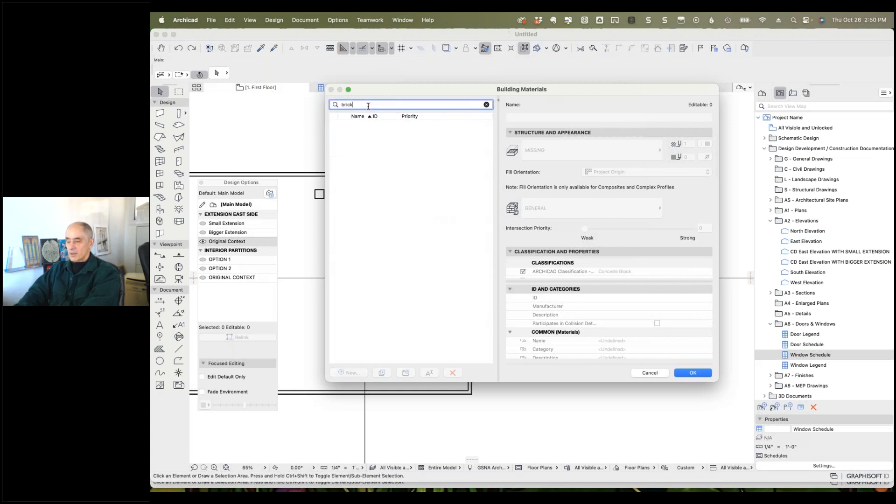
{"action": "double_click", "coordinate": [346, 103]}
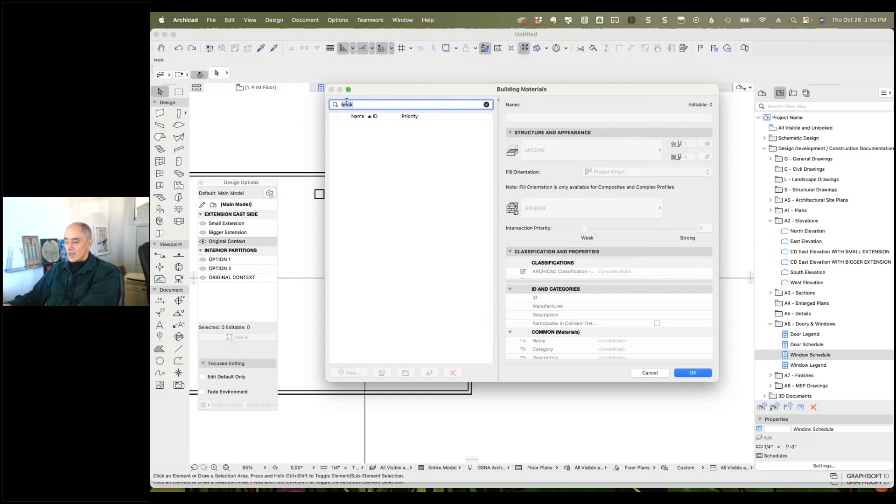
{"action": "left_click", "coordinate": [486, 104]}
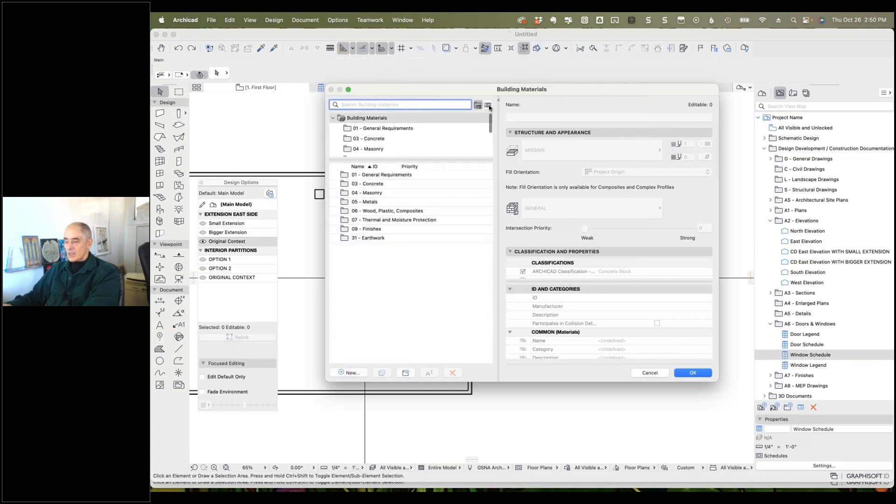
- List all building materials without folders, search for brick, and look through the complete material list
{"action": "left_click", "coordinate": [488, 106]}
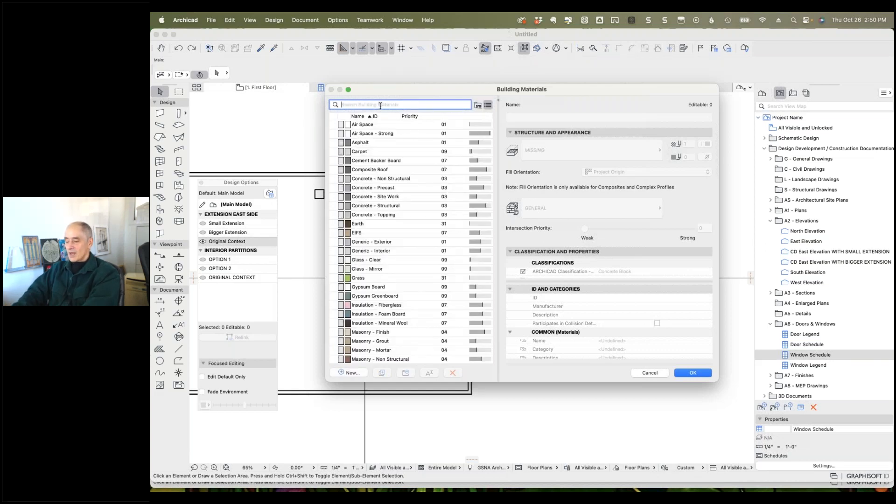
{"action": "type", "text": "brick"}
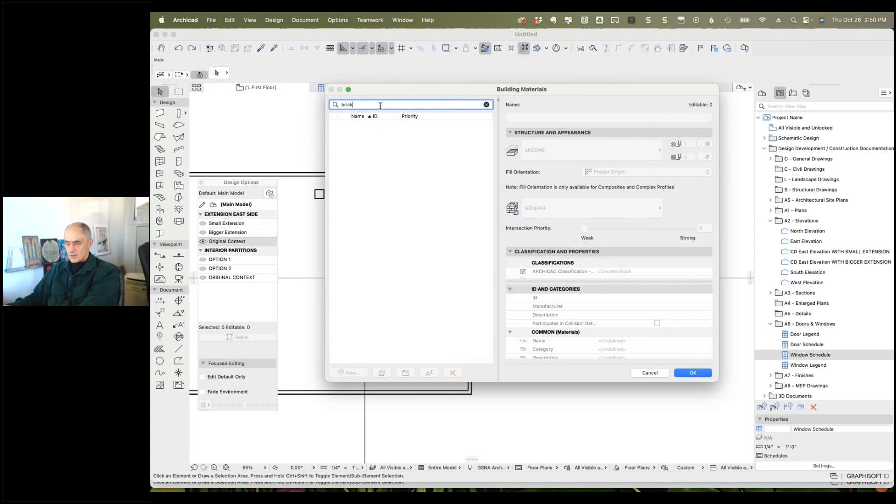
{"action": "left_click", "coordinate": [485, 105]}
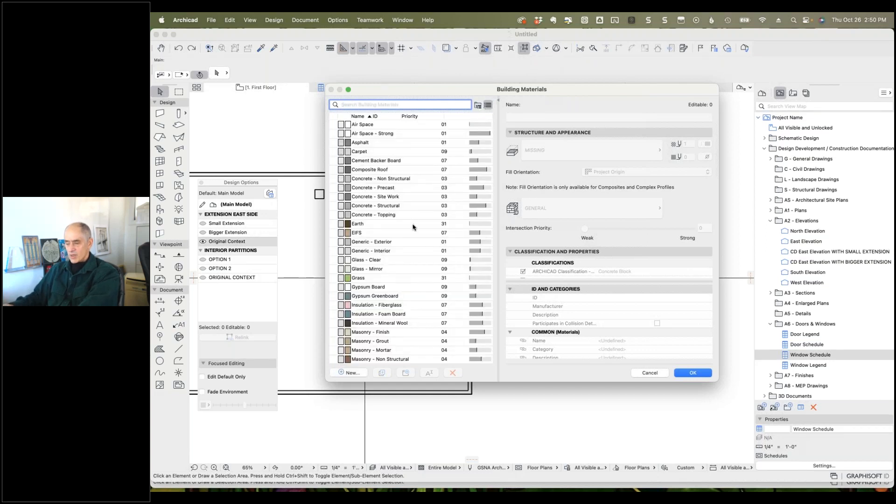
{"action": "scroll", "coordinate": [412, 224], "scroll_direction": "down", "scroll_amount": 5}
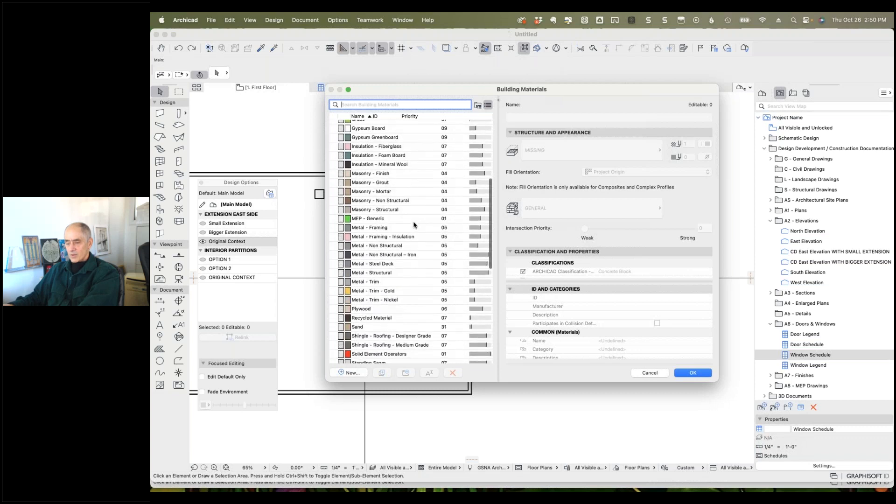
{"action": "scroll", "coordinate": [396, 214], "scroll_direction": "down", "scroll_amount": 1}
{"action": "scroll", "coordinate": [394, 213], "scroll_direction": "up", "scroll_amount": 5}
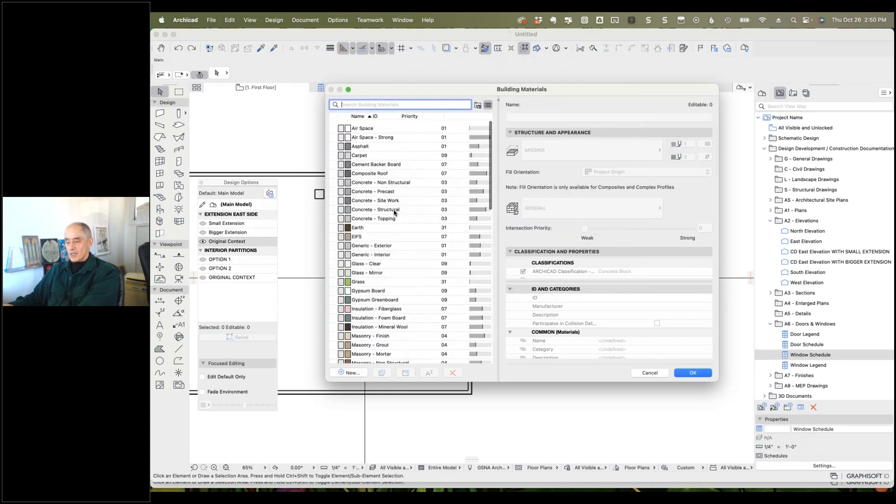
- Group the building materials in folders again, search for wall, try another term, and clear the search
{"action": "left_click", "coordinate": [477, 106]}
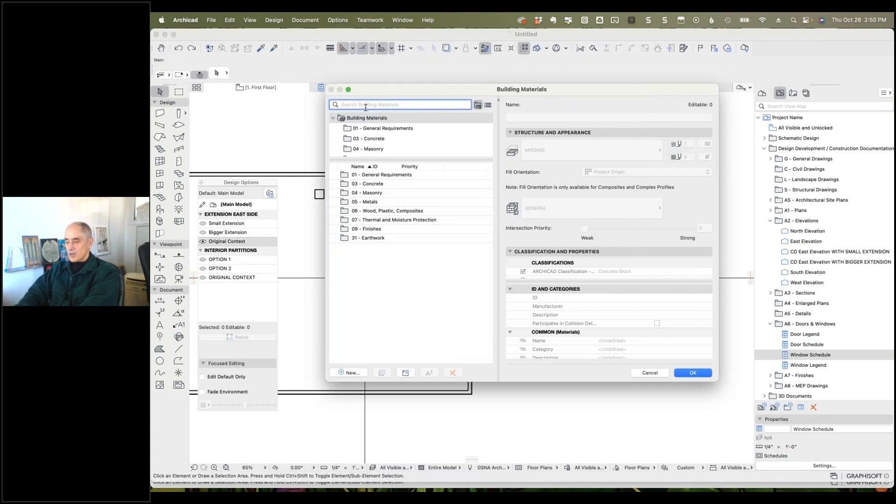
{"action": "type", "text": "wall"}
{"action": "left_click_drag", "start_coordinate": [356, 104], "coordinate": [341, 104]}
{"action": "type", "text": "earti"}
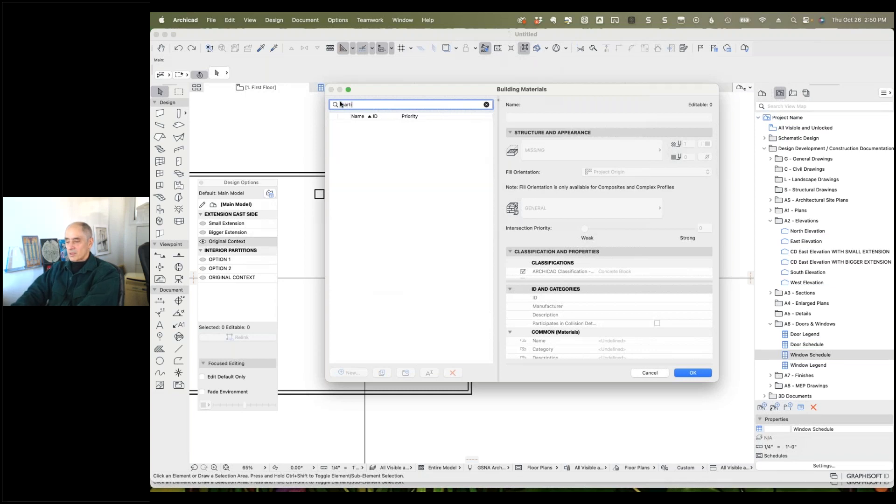
{"action": "type", "text": "t"}
{"action": "key", "text": "BackSpace"}
{"action": "key", "text": "BackSpace"}
{"action": "key", "text": "BackSpace"}
{"action": "key", "text": "BackSpace"}
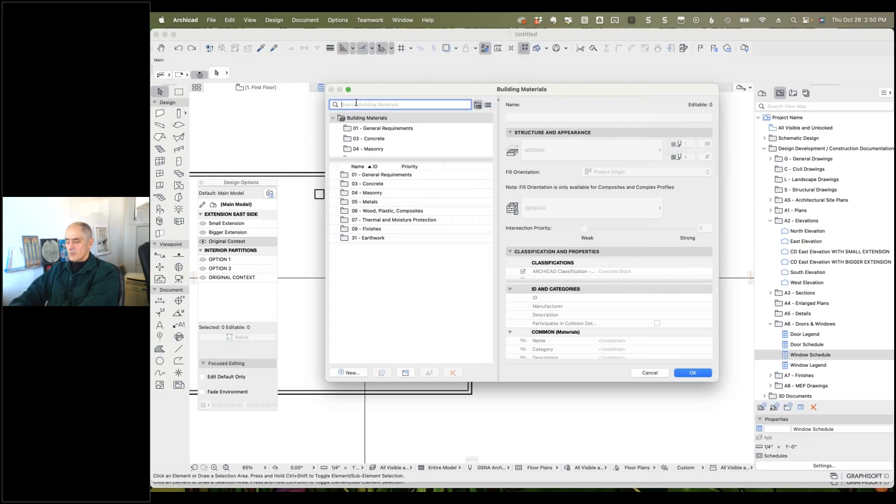
- Search the building materials for gypsum and select Gypsum Board to view its settings
{"action": "type", "text": "gyps"}
{"action": "type", "text": "yu"}
{"action": "key", "text": "BackSpace"}
{"action": "key", "text": "BackSpace"}
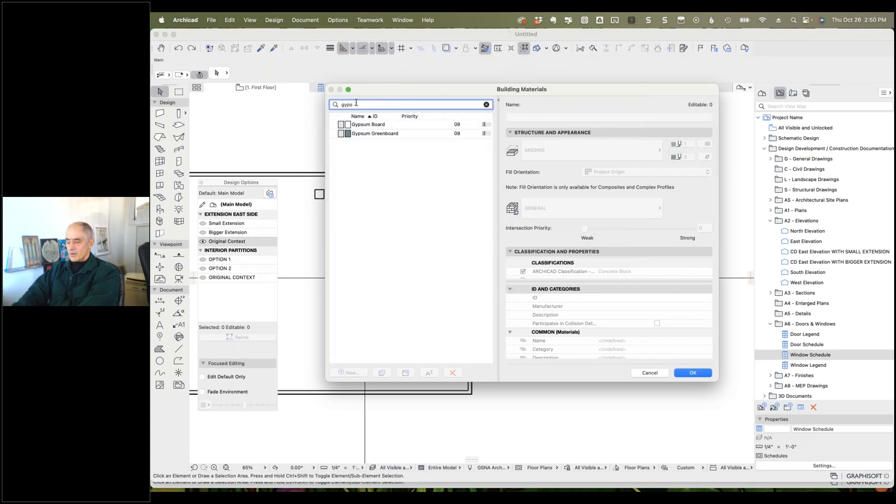
{"action": "left_click", "coordinate": [372, 126]}
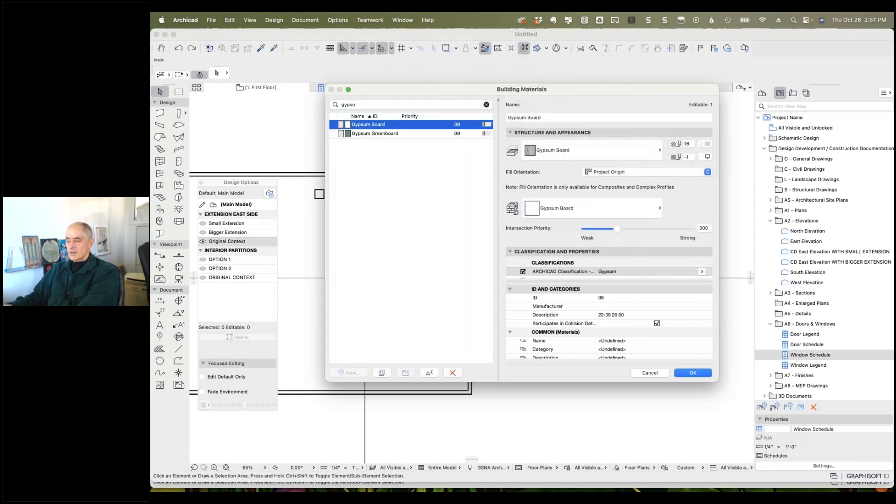
- Clear the material search and select the 31 - Earthwork folder
{"action": "left_click", "coordinate": [487, 105]}
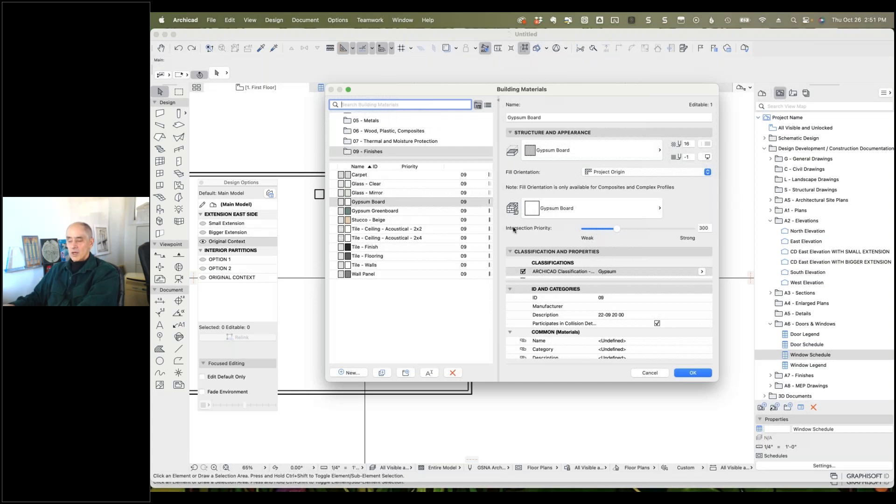
{"action": "scroll", "coordinate": [395, 149], "scroll_direction": "down", "scroll_amount": 1}
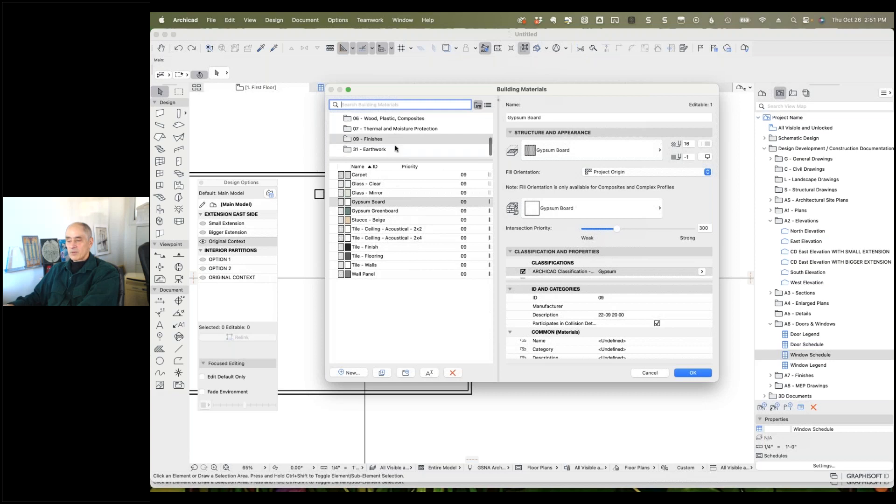
{"action": "left_click", "coordinate": [392, 151]}
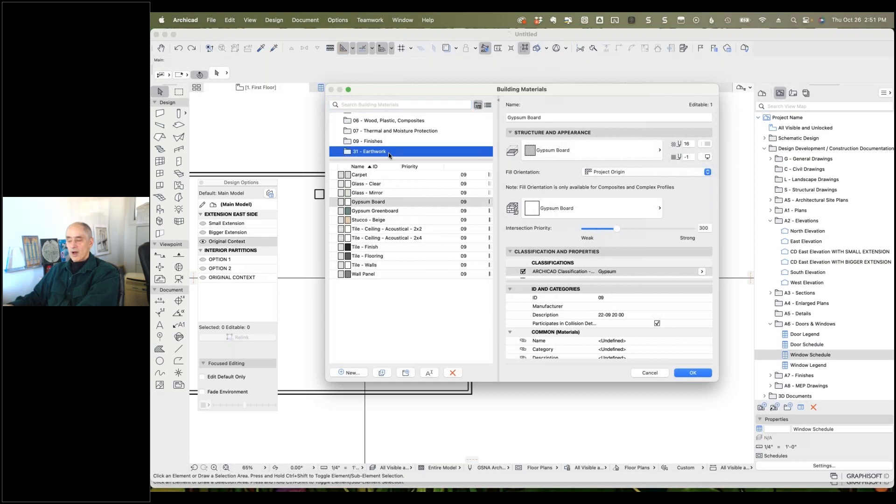
- List the materials in the 06 - Wood, Plastic, Composites folder and close Building Materials without saving changes
{"action": "left_click", "coordinate": [392, 122]}
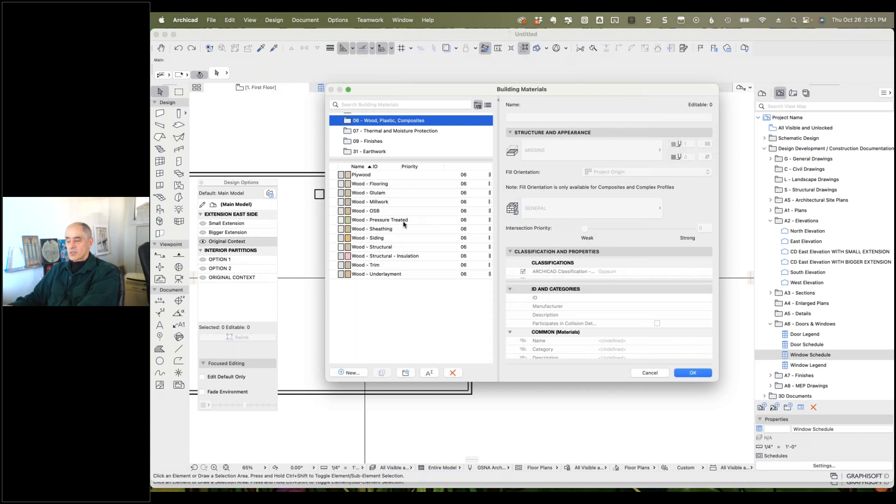
{"action": "left_click", "coordinate": [648, 372]}
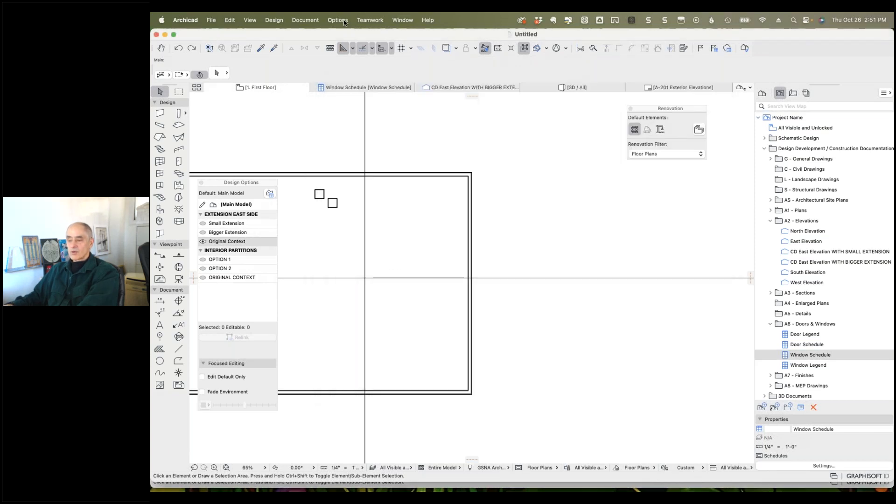
- Open the Fills settings, browse the Metal, Masonry and Insulation folders, and cancel the dialog
{"action": "left_click", "coordinate": [343, 21]}
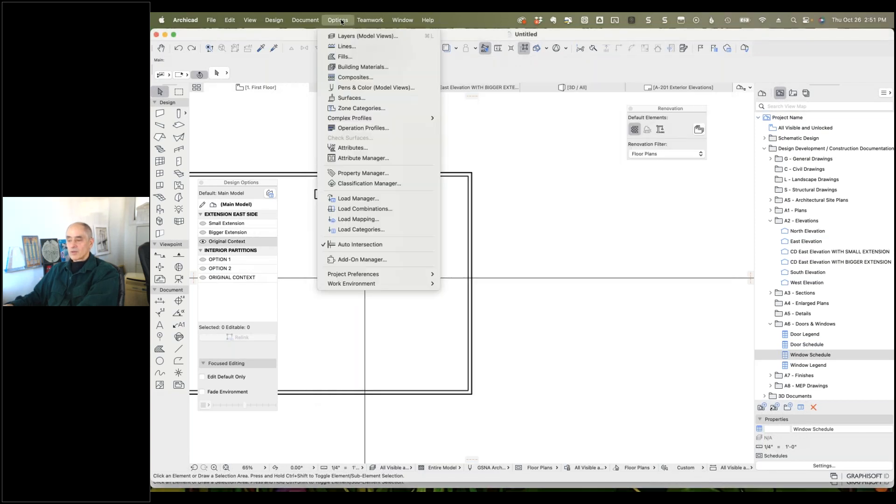
{"action": "left_click", "coordinate": [344, 57]}
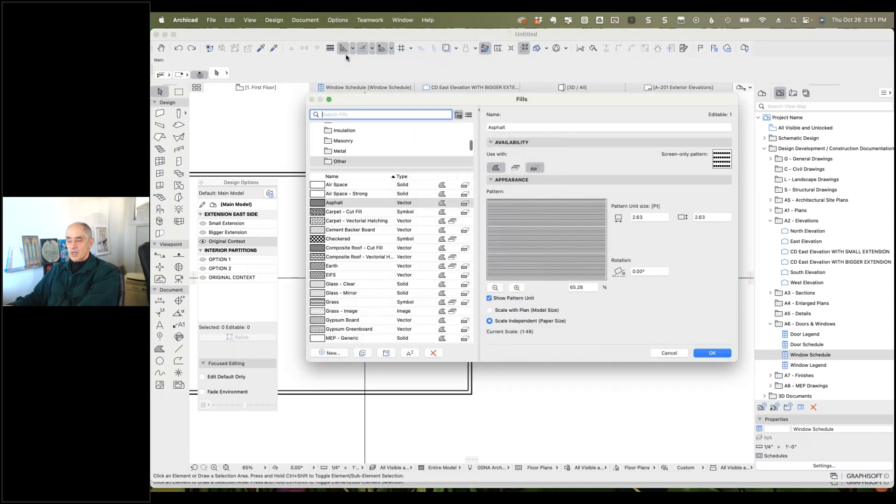
{"action": "left_click", "coordinate": [329, 153]}
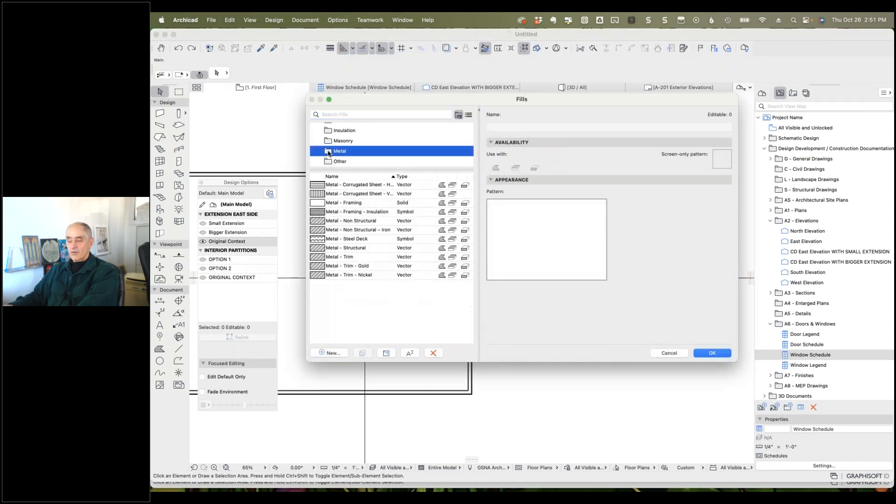
{"action": "left_click", "coordinate": [328, 142]}
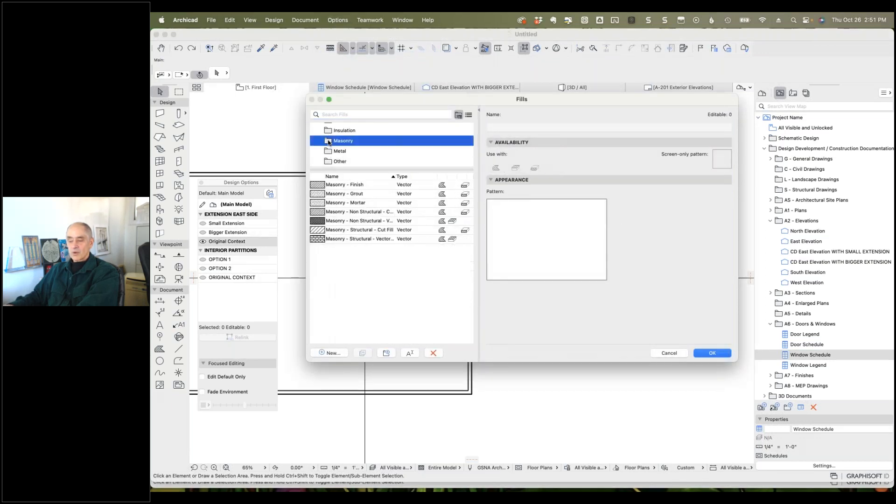
{"action": "left_click", "coordinate": [329, 132]}
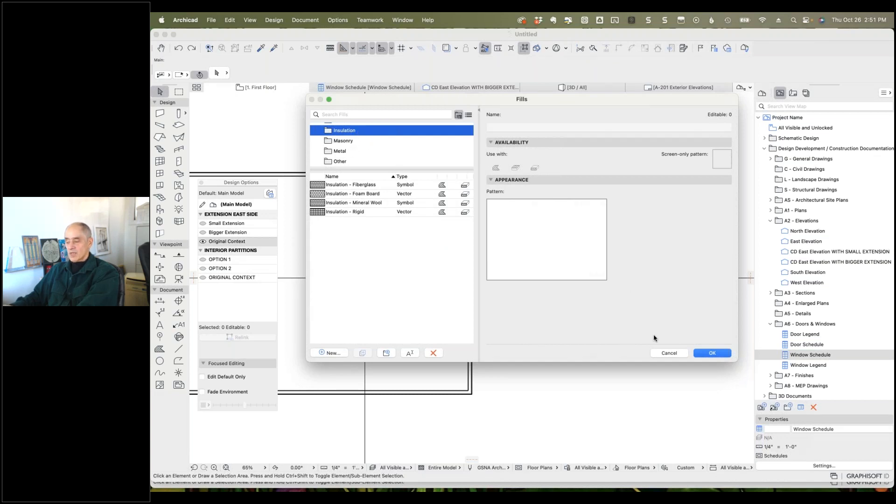
{"action": "left_click", "coordinate": [667, 354]}
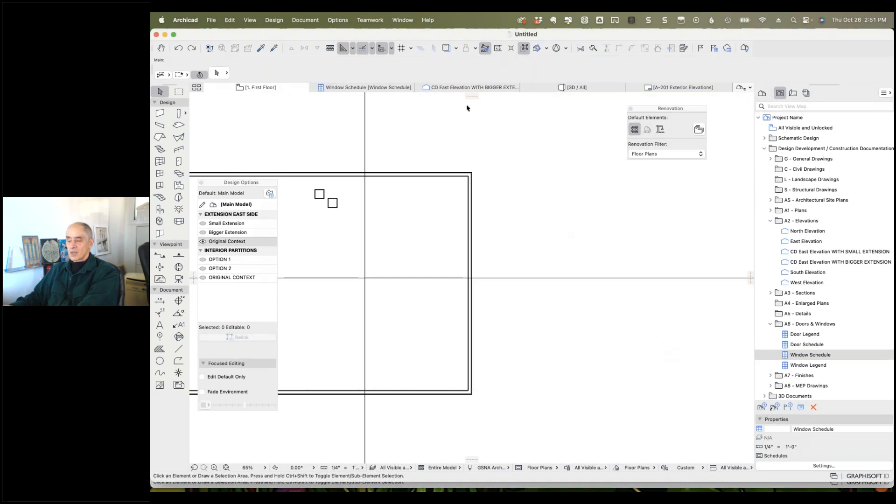
- Open the Lines settings, browse the Dashed, Dotted and Fire Resistive folders, and cancel the dialog
{"action": "left_click", "coordinate": [338, 20]}
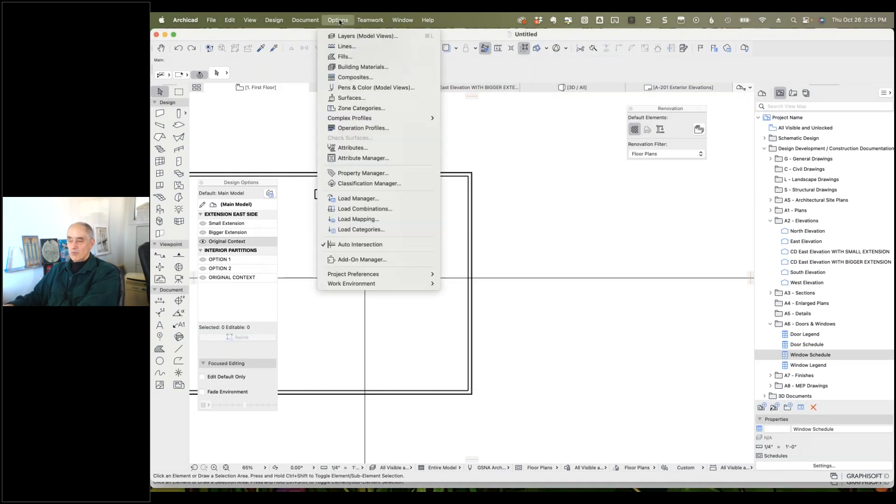
{"action": "left_click", "coordinate": [345, 47]}
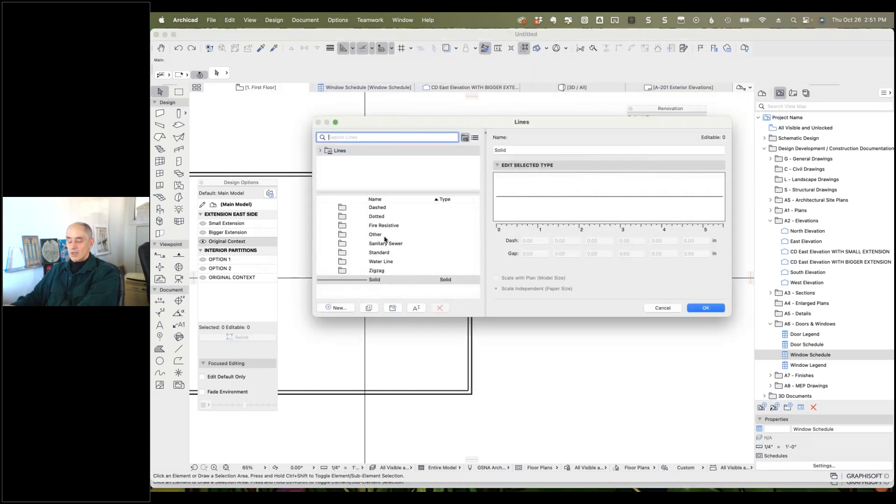
{"action": "left_click", "coordinate": [379, 208]}
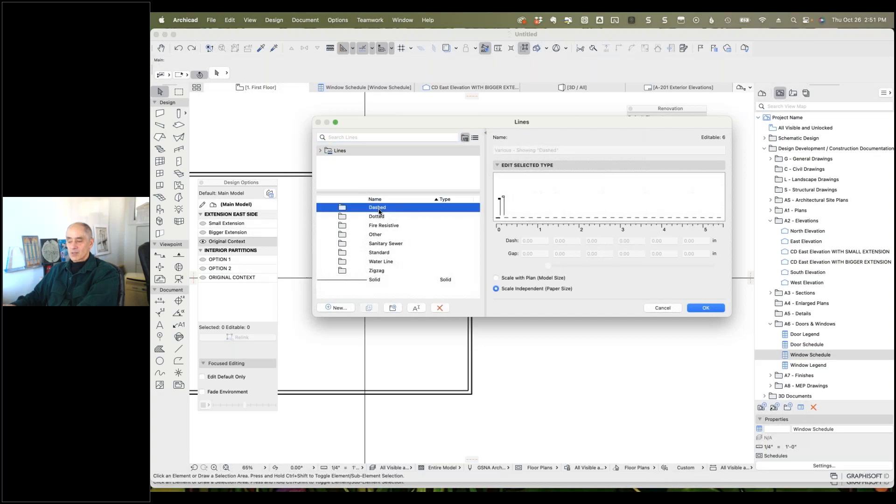
{"action": "double_click", "coordinate": [344, 208]}
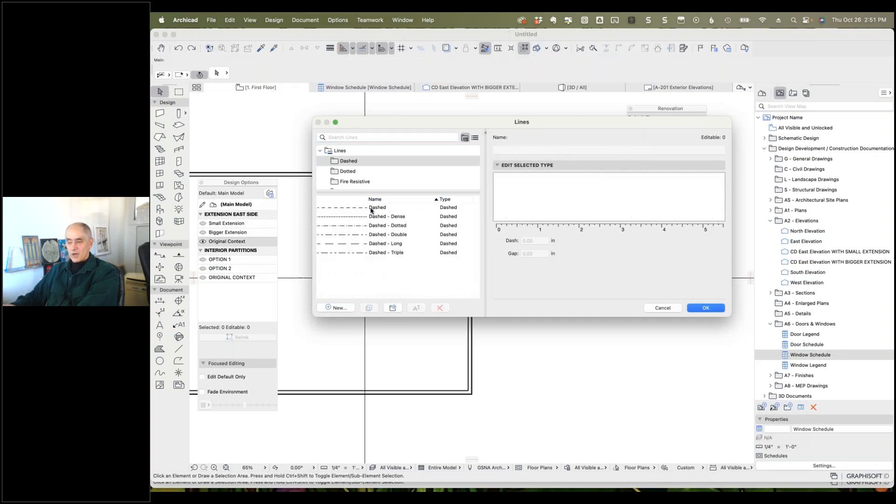
{"action": "left_click", "coordinate": [335, 173]}
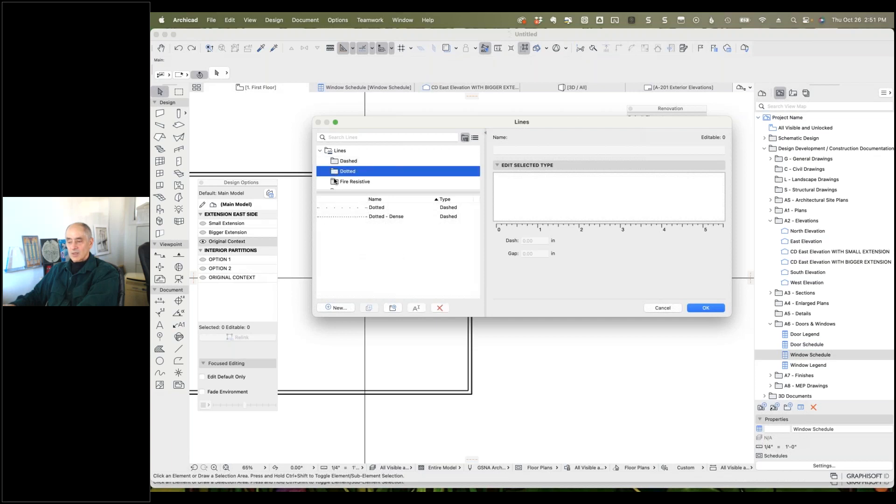
{"action": "left_click", "coordinate": [335, 182]}
{"action": "left_click", "coordinate": [659, 308]}
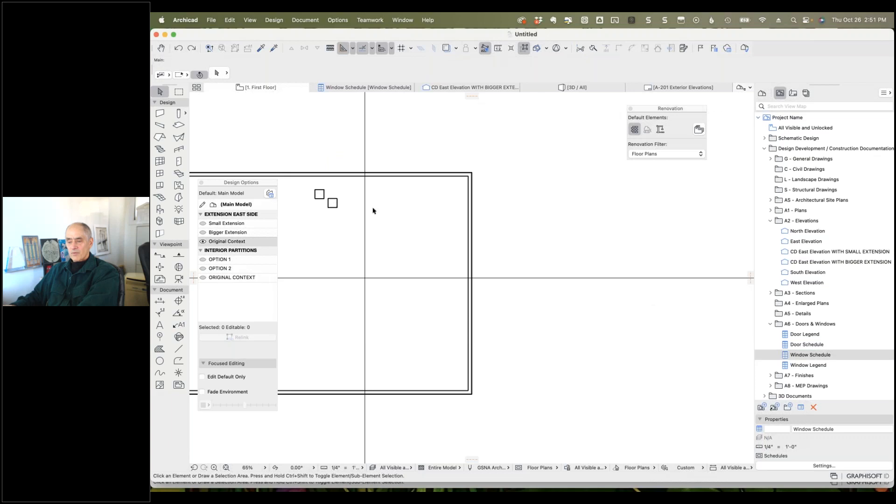
- Activate the Wall tool, switch its structure to a basic building material, and search the materials for "concr"
{"action": "left_click", "coordinate": [159, 113]}
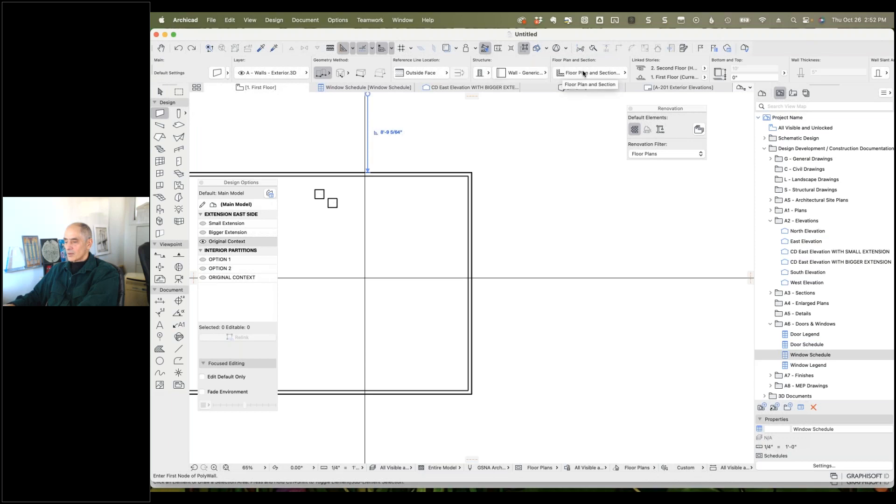
{"action": "left_click", "coordinate": [488, 73]}
{"action": "left_click", "coordinate": [499, 72]}
{"action": "left_click", "coordinate": [545, 73]}
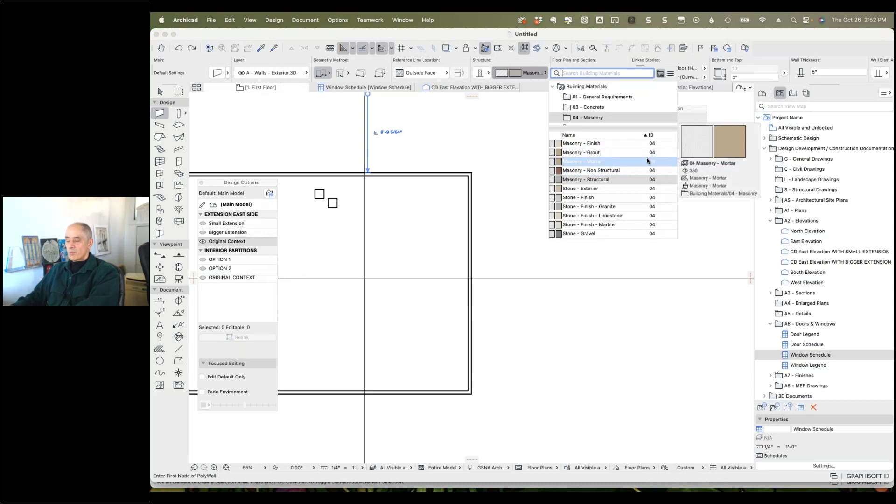
{"action": "mouse_move", "coordinate": [642, 184]}
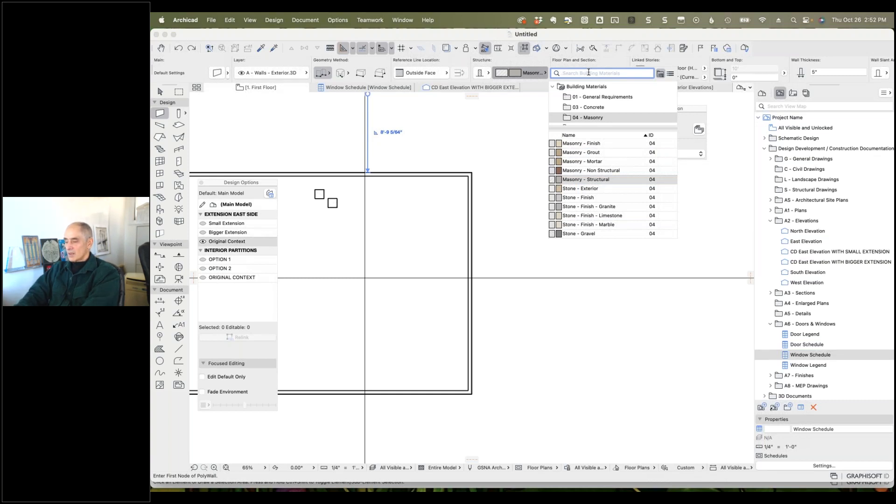
{"action": "type", "text": "concr"}
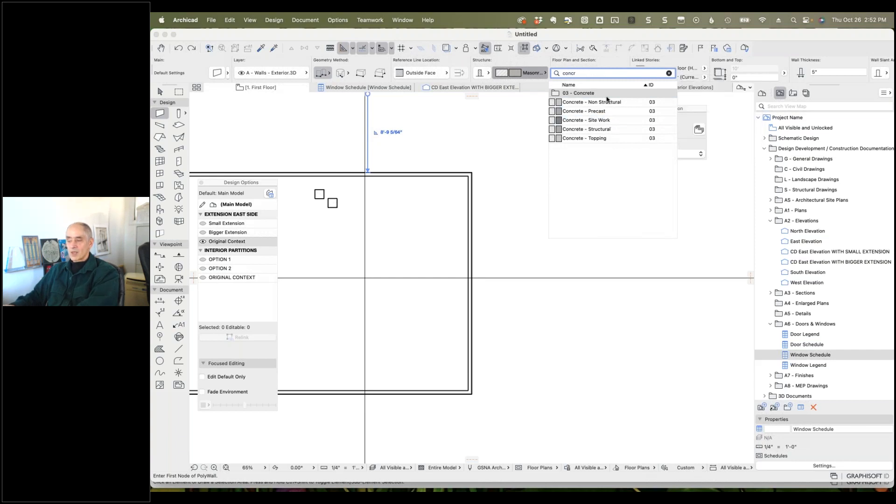
- Switch the wall structure to Composite and search the composites for "conc"
{"action": "left_click", "coordinate": [487, 76]}
{"action": "left_click", "coordinate": [482, 75]}
{"action": "left_click", "coordinate": [507, 75]}
{"action": "left_click", "coordinate": [531, 74]}
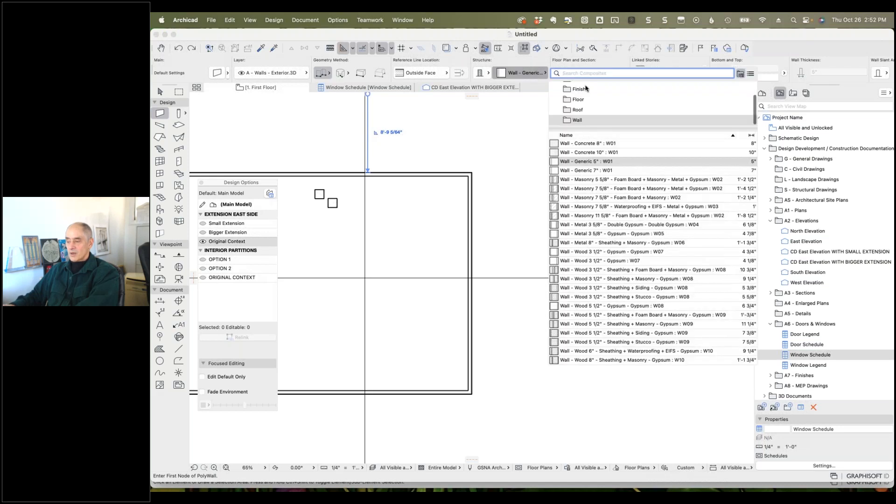
{"action": "type", "text": "conc"}
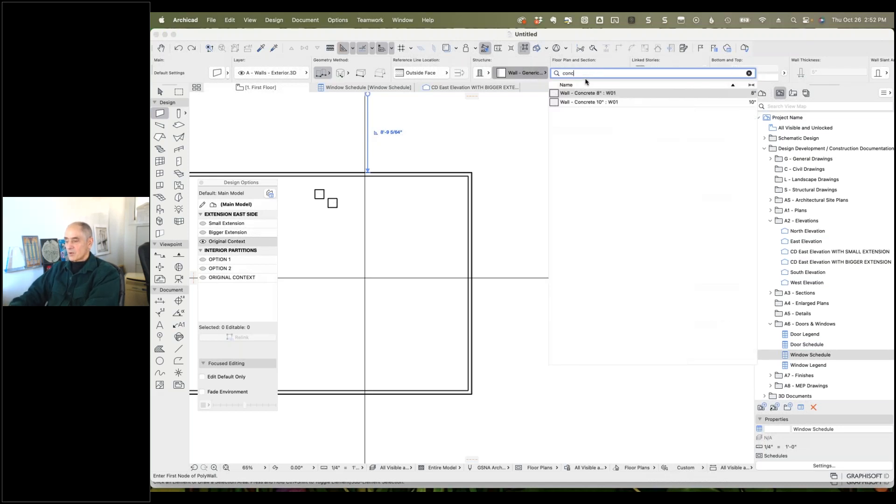
- Search the wall composites for "parti" instead and clear the search
{"action": "double_click", "coordinate": [561, 73]}
{"action": "type", "text": "parti"}
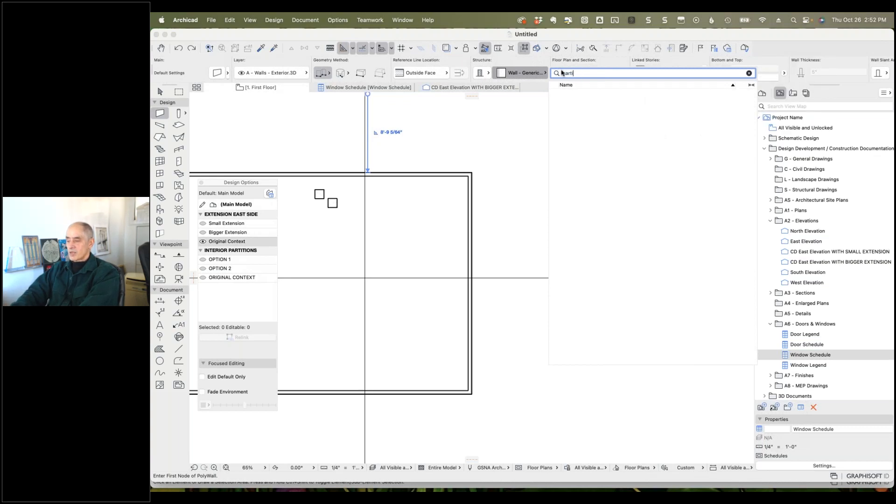
{"action": "key", "text": "BackSpace"}
{"action": "key", "text": "BackSpace"}
{"action": "key", "text": "BackSpace"}
{"action": "key", "text": "BackSpace"}
{"action": "key", "text": "BackSpace"}
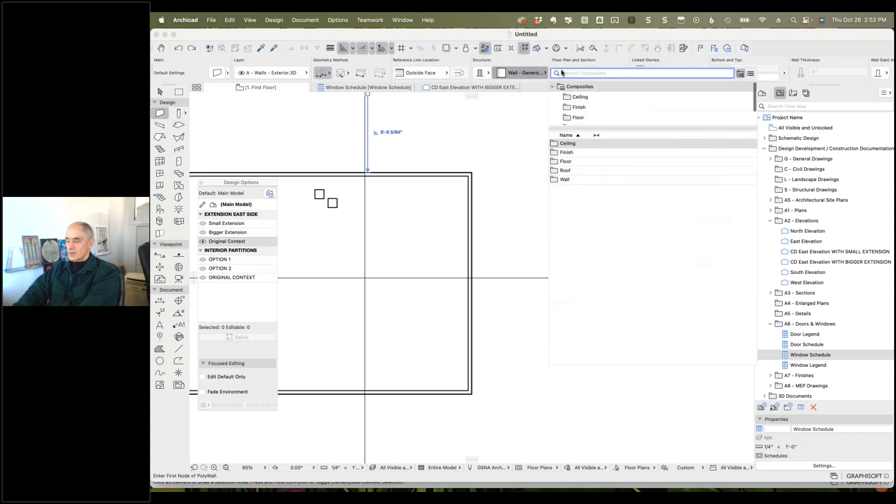
- Search the composites for wall and wood, try Wall - Wood 3 1/2" - Sheathing + Masonry - Gypsum : W08, and dismiss the list
{"action": "type", "text": "wall"}
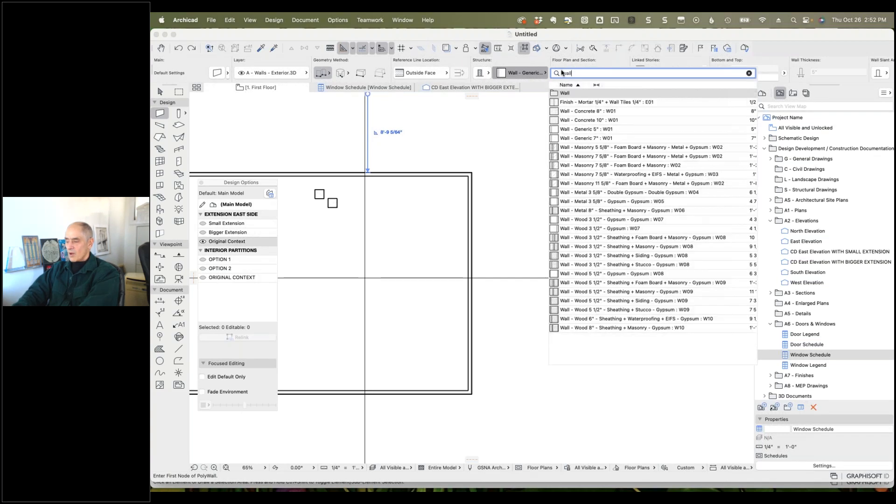
{"action": "double_click", "coordinate": [570, 74]}
{"action": "type", "text": "wood"}
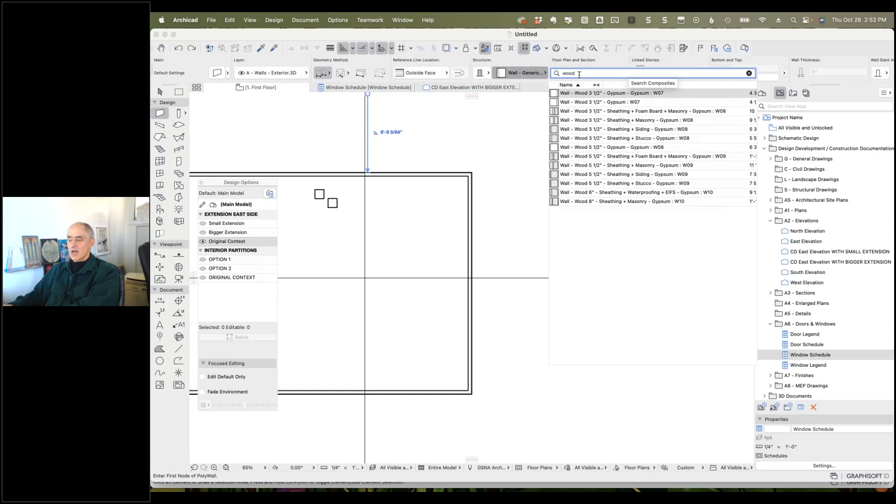
{"action": "left_click", "coordinate": [607, 120]}
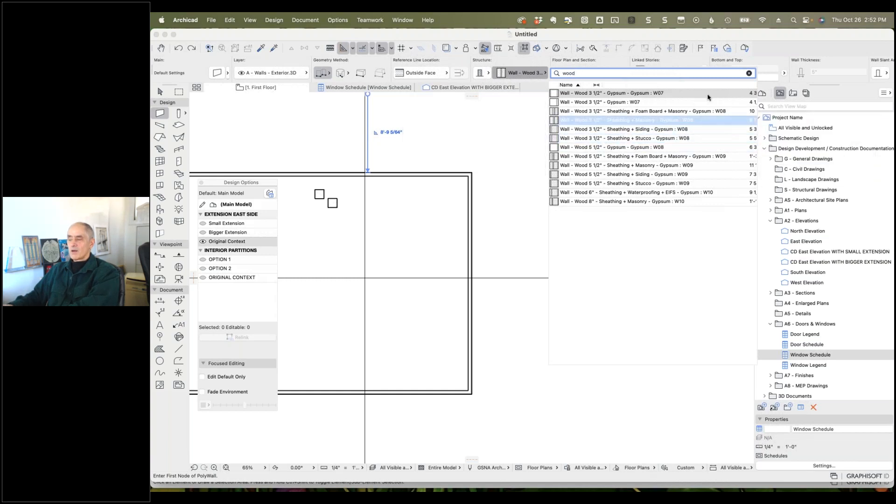
{"action": "left_click", "coordinate": [749, 74]}
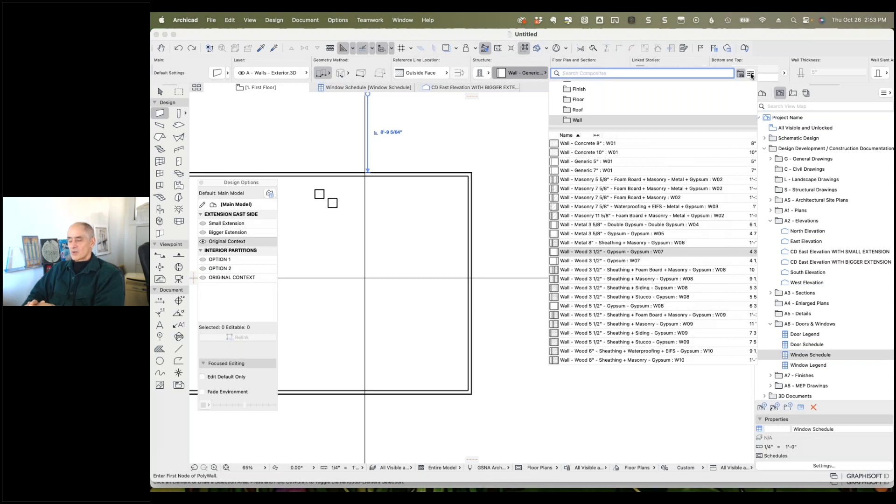
{"action": "left_click", "coordinate": [478, 149]}
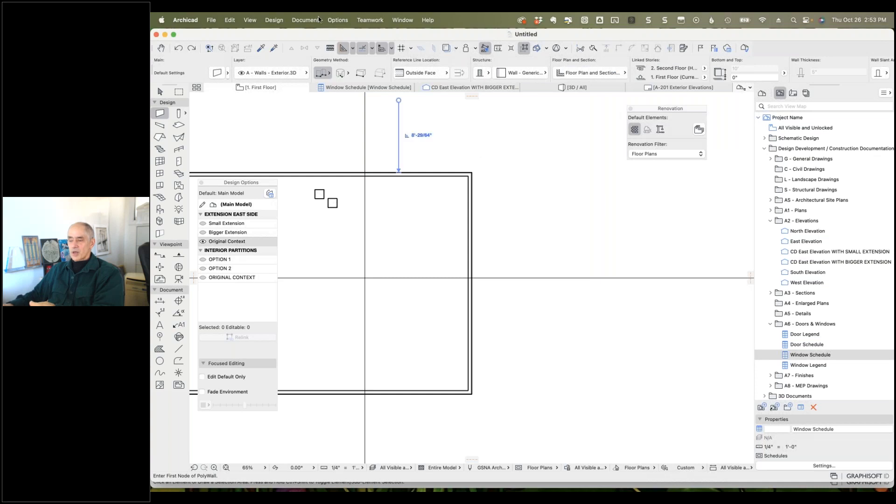
- Open the Attributes palette, search all attributes for brick, and look through the matching fills, surfaces and profiles
{"action": "left_click", "coordinate": [336, 20]}
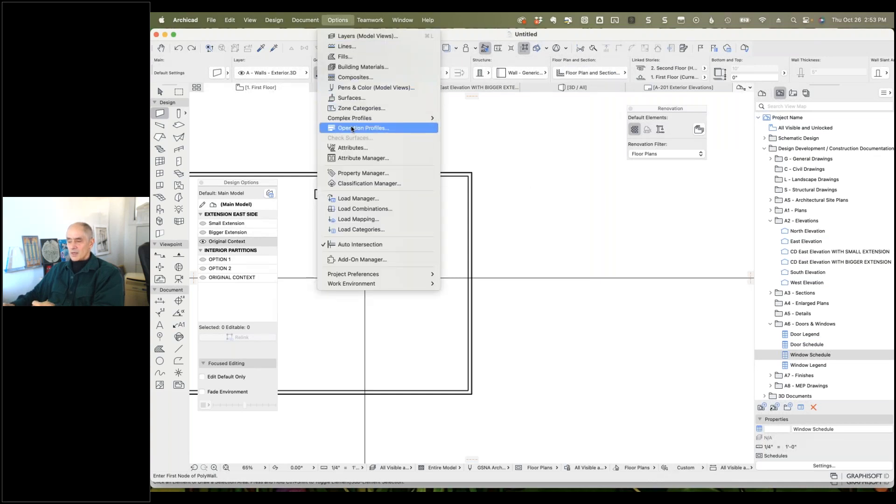
{"action": "left_click", "coordinate": [357, 148]}
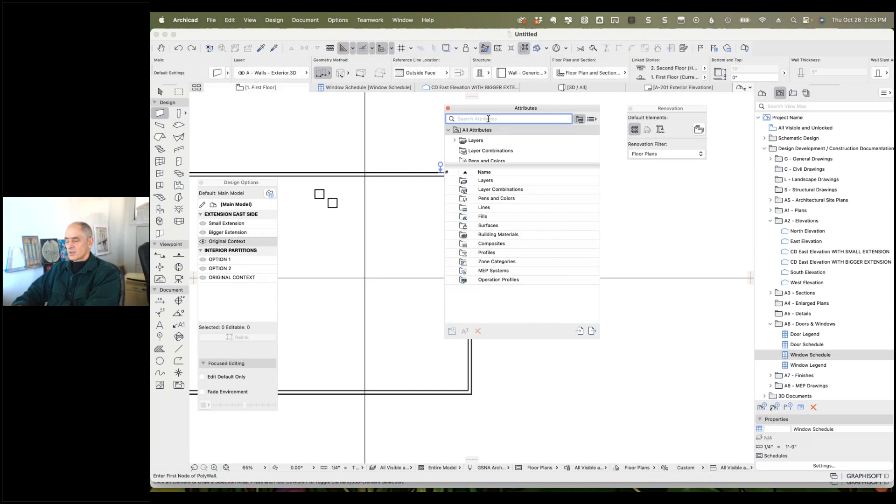
{"action": "type", "text": "brick"}
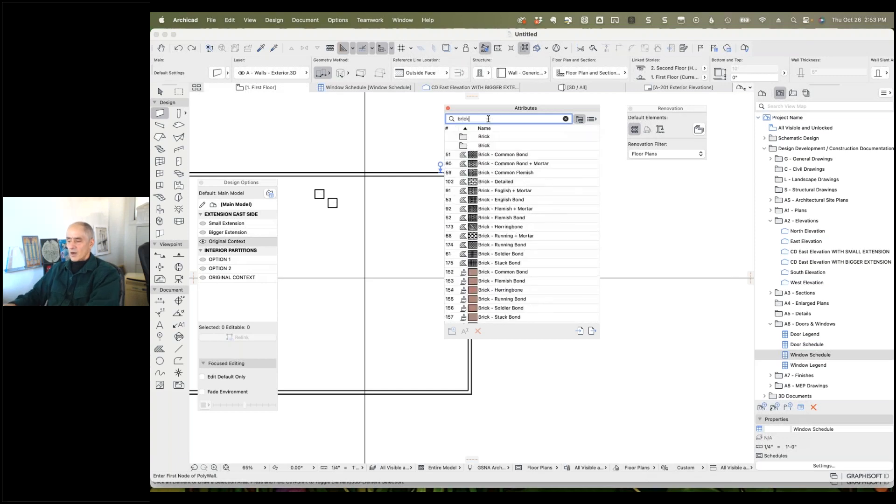
{"action": "scroll", "coordinate": [504, 239], "scroll_direction": "down", "scroll_amount": 2}
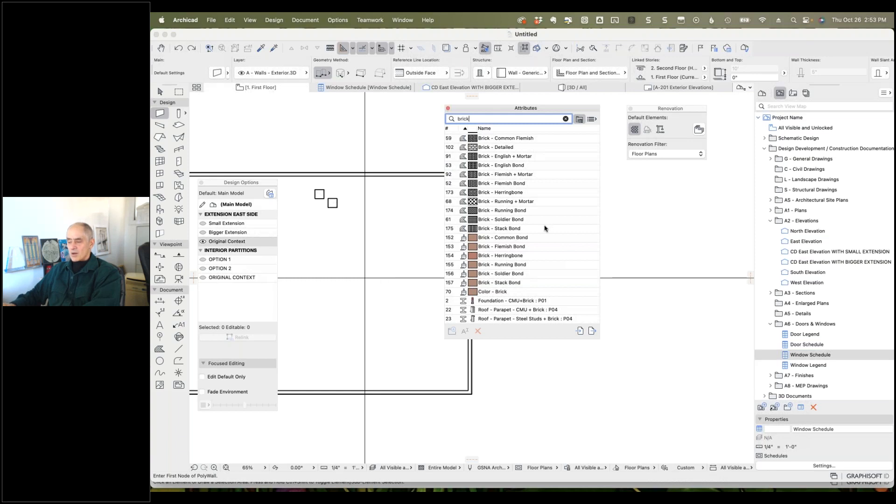
- Select the Brick - Common Bond surface, view its associated attributes, and bring up its info summary
{"action": "left_click", "coordinate": [511, 240]}
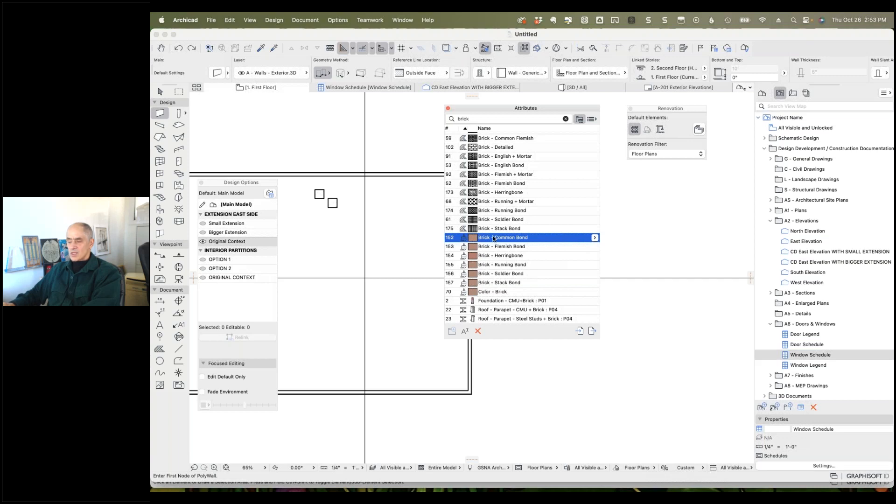
{"action": "mouse_move", "coordinate": [493, 239]}
{"action": "left_click", "coordinate": [594, 238]}
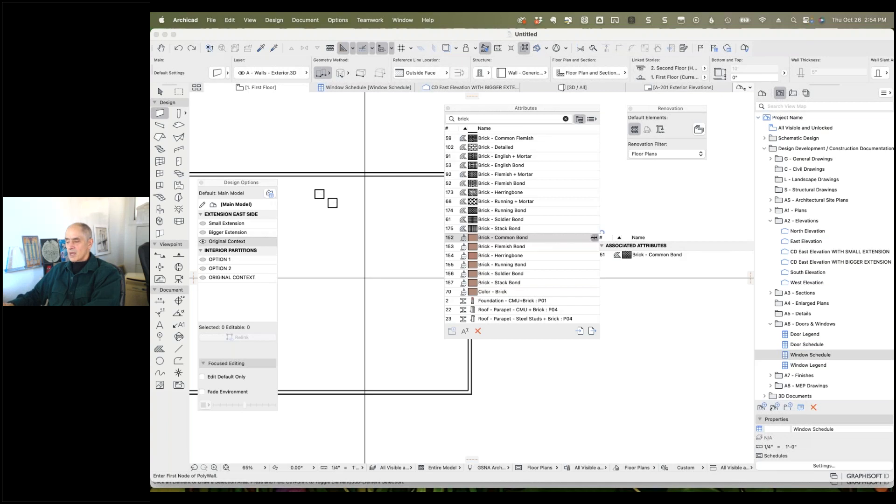
{"action": "left_click", "coordinate": [537, 239]}
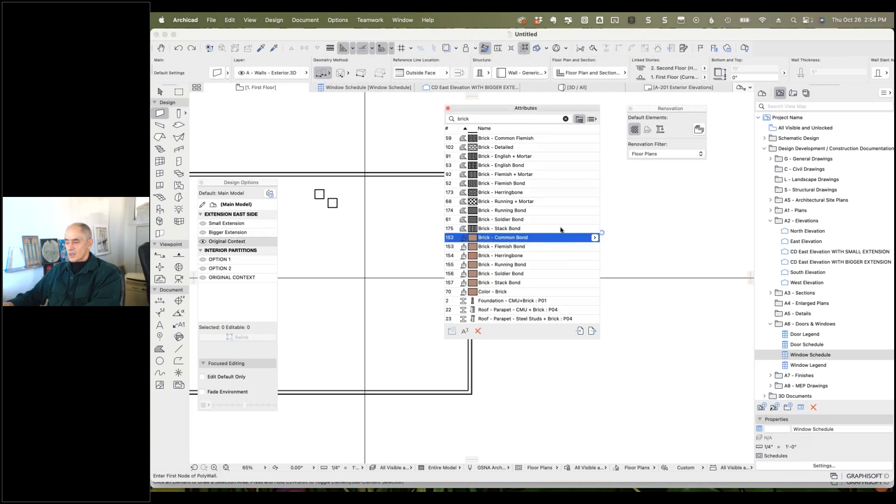
{"action": "mouse_move", "coordinate": [554, 242]}
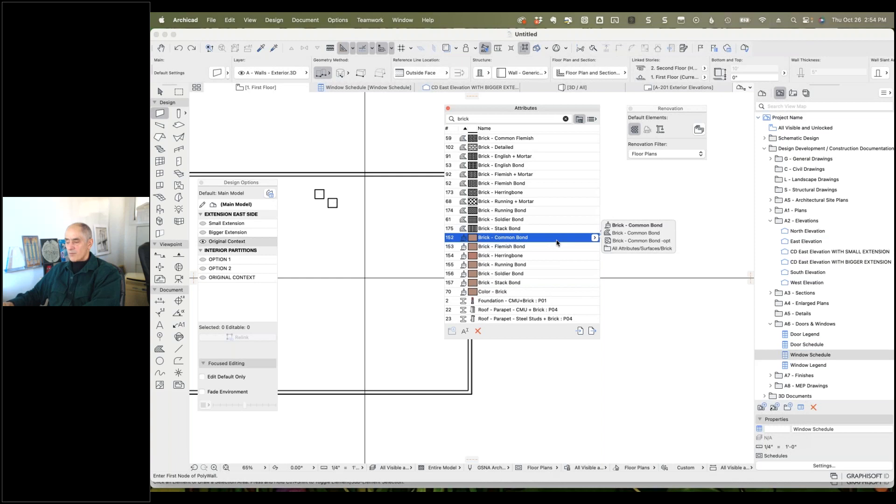
- Examine the Brick - Common Bond surface's info summary and select the Brick - Flemish Bond fill in the search results
{"action": "mouse_move", "coordinate": [582, 240]}
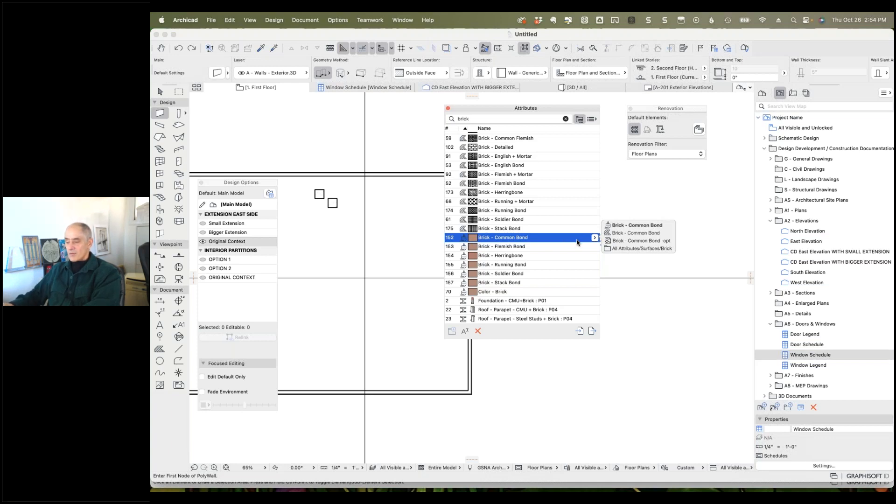
{"action": "left_click", "coordinate": [506, 293]}
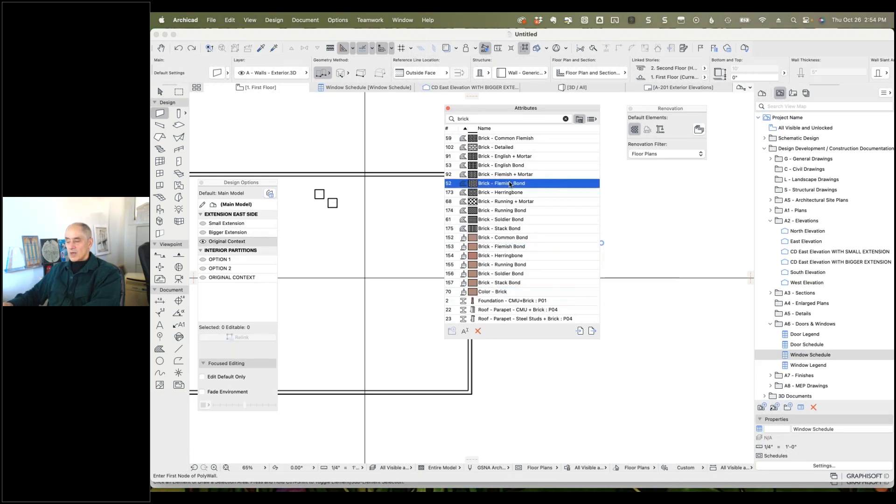
{"action": "left_click", "coordinate": [509, 184]}
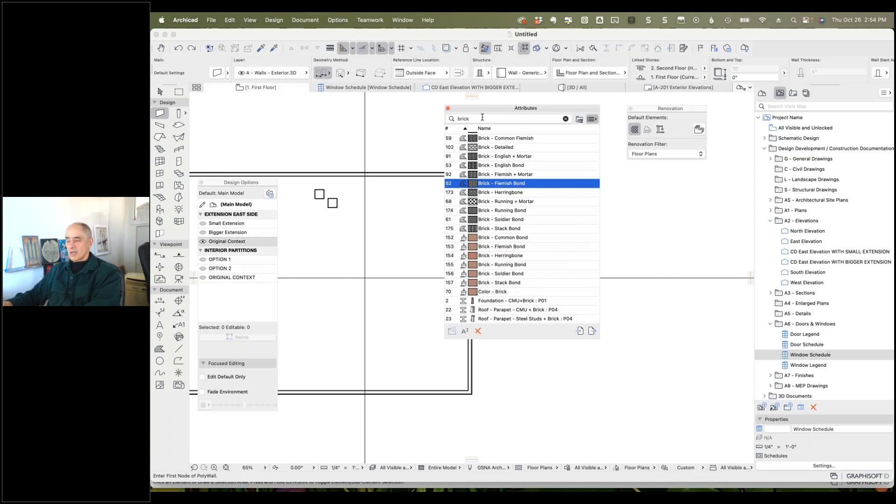
- Clear the brick search and look through the complete attribute list
{"action": "left_click", "coordinate": [482, 117]}
{"action": "key", "text": "BackSpace"}
{"action": "key", "text": "BackSpace"}
{"action": "key", "text": "BackSpace"}
{"action": "key", "text": "BackSpace"}
{"action": "key", "text": "BackSpace"}
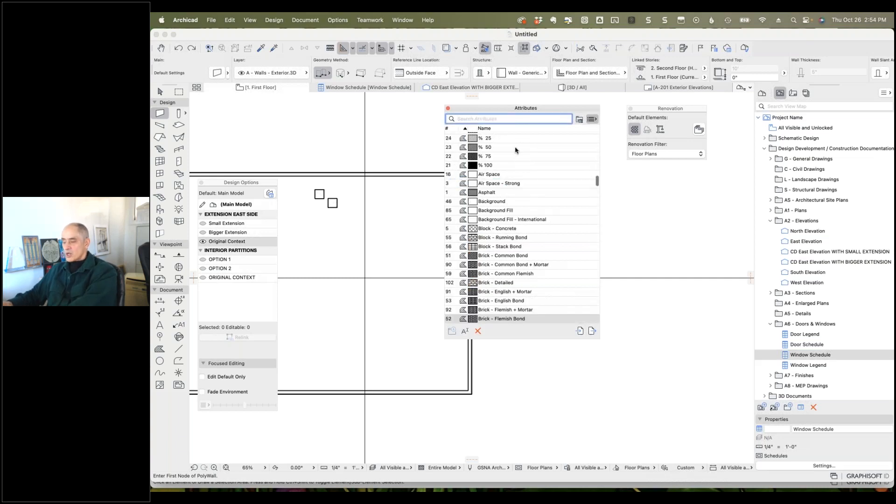
{"action": "scroll", "coordinate": [515, 150], "scroll_direction": "down", "scroll_amount": 20}
{"action": "scroll", "coordinate": [528, 150], "scroll_direction": "down", "scroll_amount": 20}
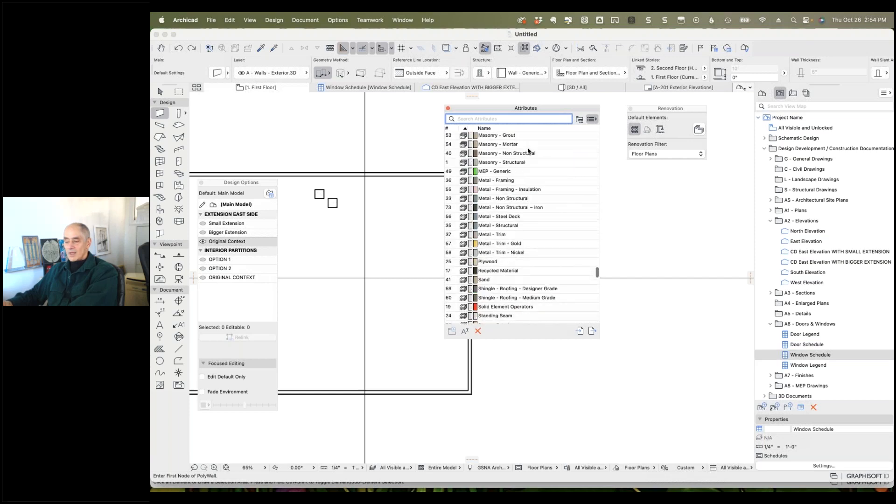
- Show the attribute folders in an enlarged tree area, look through them, and close the Attributes palette
{"action": "left_click", "coordinate": [579, 119]}
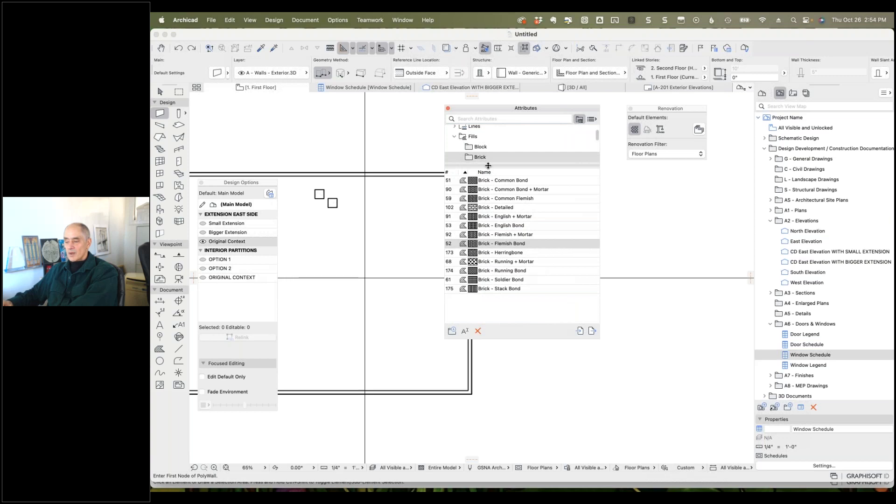
{"action": "left_click_drag", "start_coordinate": [487, 164], "coordinate": [479, 236]}
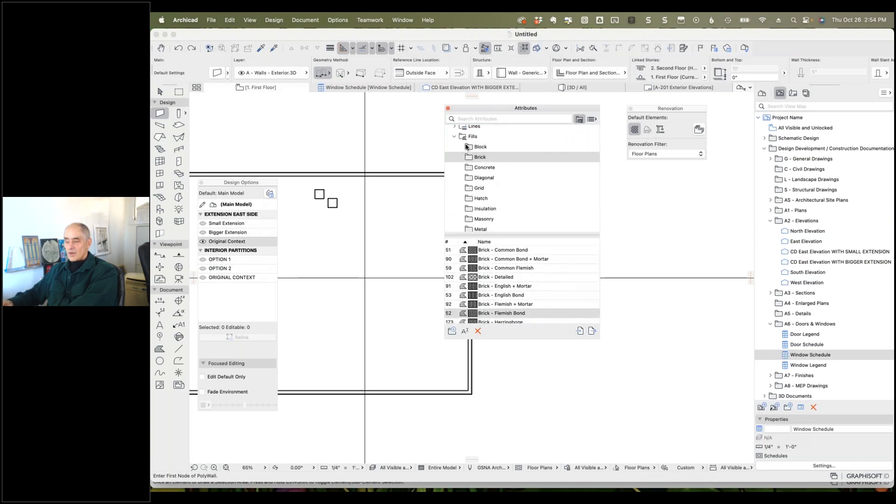
{"action": "scroll", "coordinate": [476, 159], "scroll_direction": "down", "scroll_amount": 8}
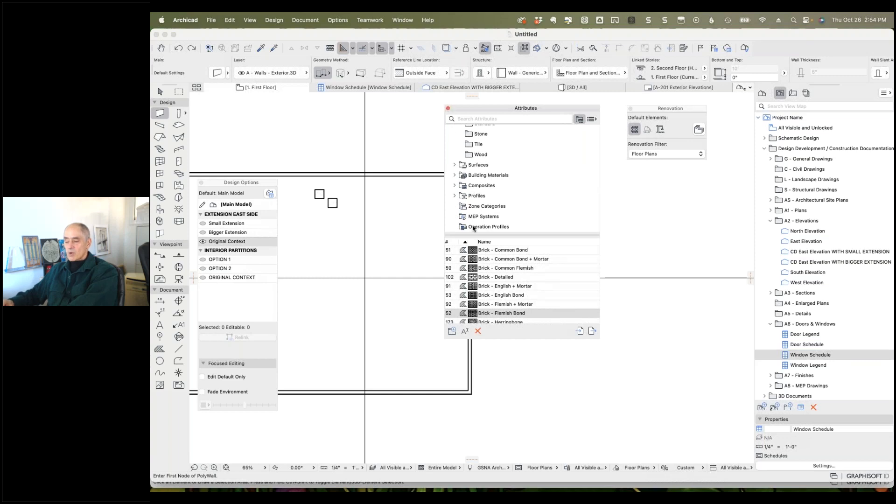
{"action": "left_click", "coordinate": [448, 110]}
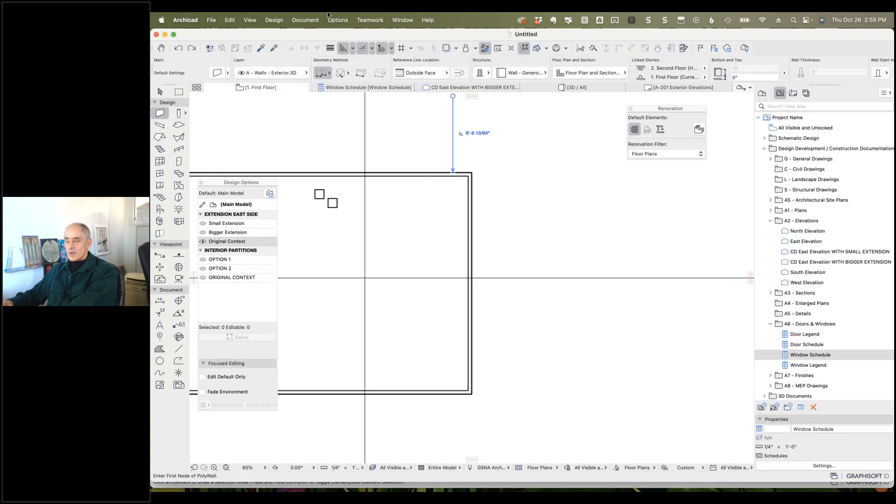
- View the layer combinations and layers in an enlarged Attribute Manager, and leave it without changes
{"action": "left_click", "coordinate": [337, 20]}
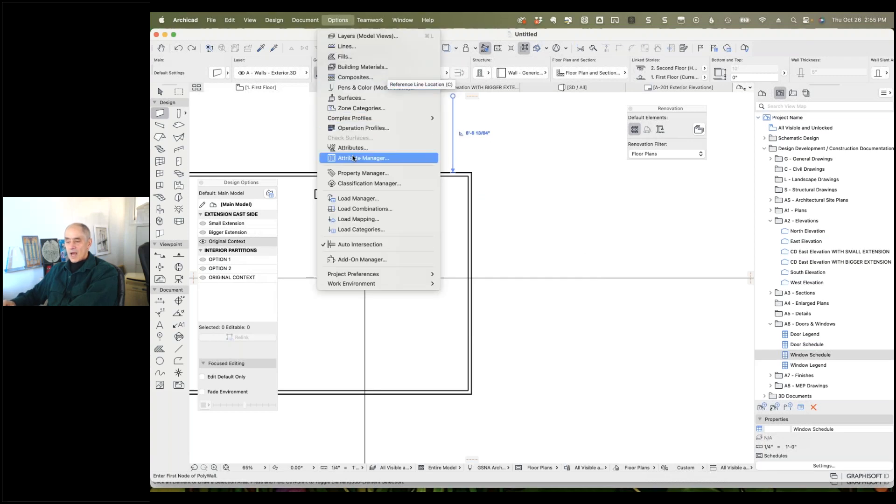
{"action": "left_click", "coordinate": [351, 158]}
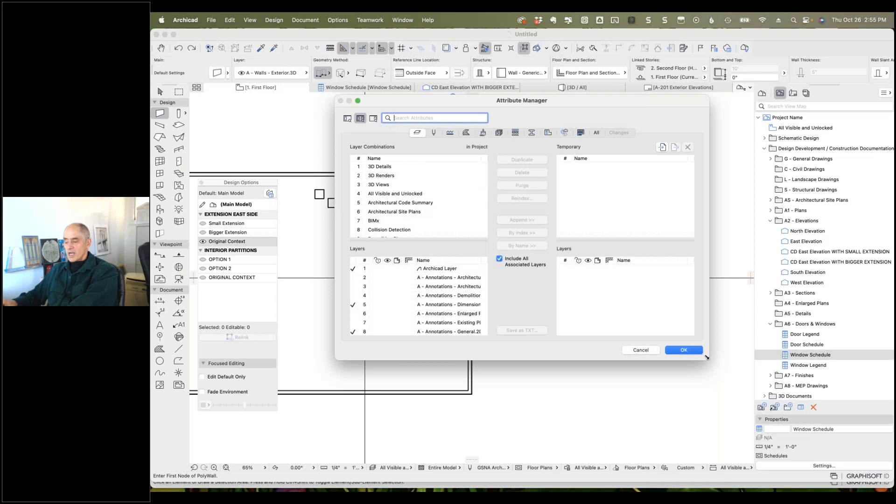
{"action": "left_click_drag", "start_coordinate": [714, 366], "coordinate": [757, 438]}
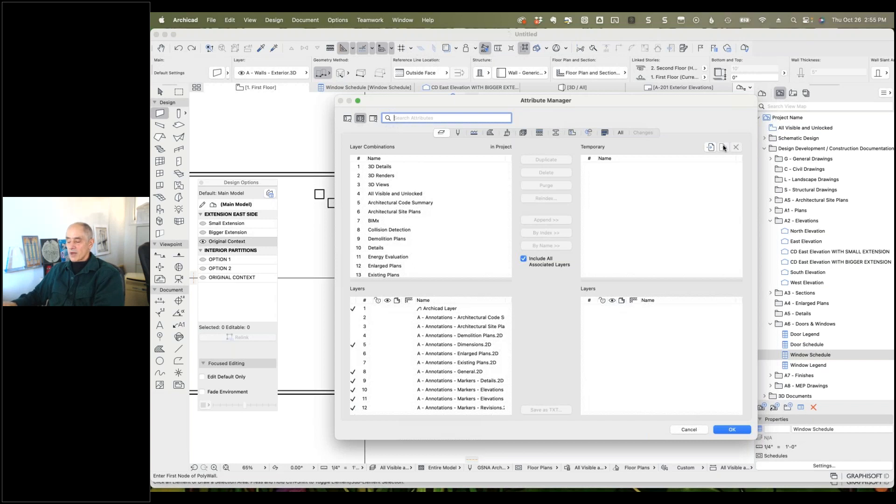
{"action": "left_click", "coordinate": [682, 430]}
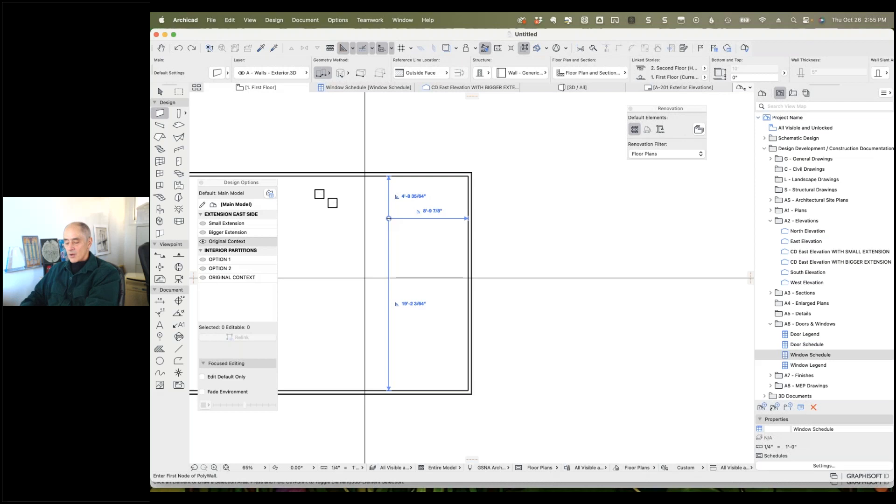
- Draw a vertical wall starting 10' from the east wall's inner face and ending at the south wall
{"action": "key", "text": "Tab"}
{"action": "key", "text": "Tab"}
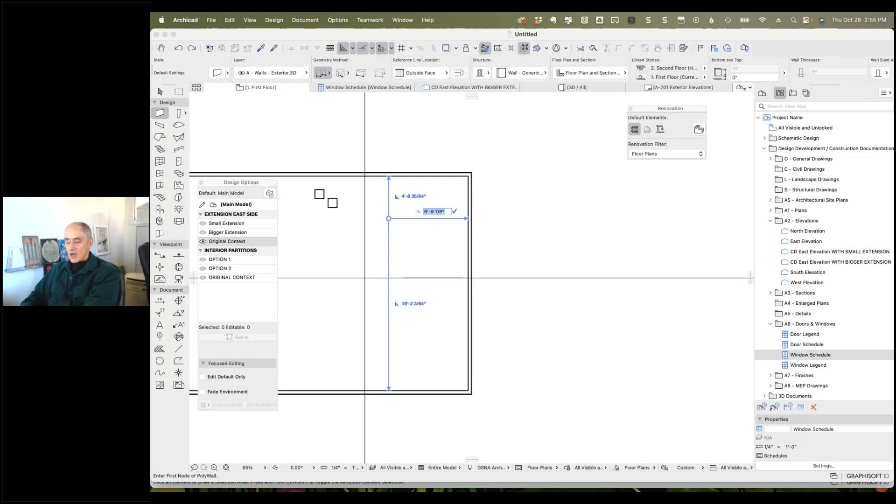
{"action": "type", "text": "10"}
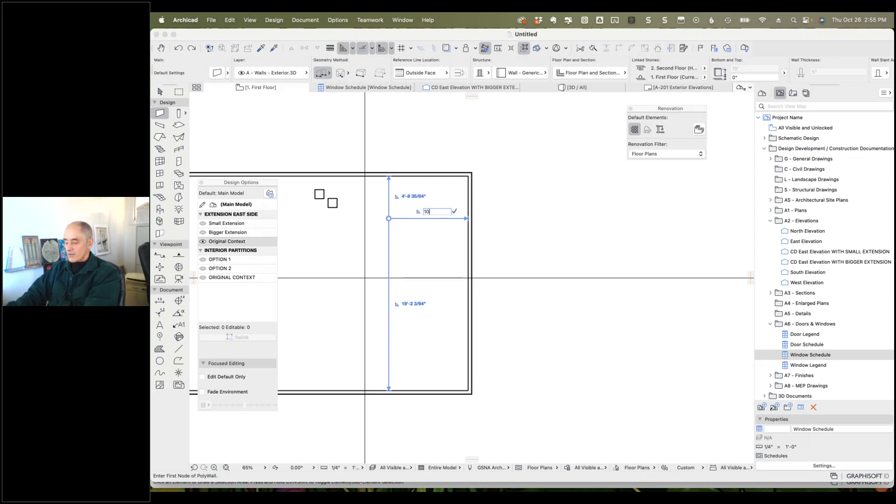
{"action": "key", "text": "Return"}
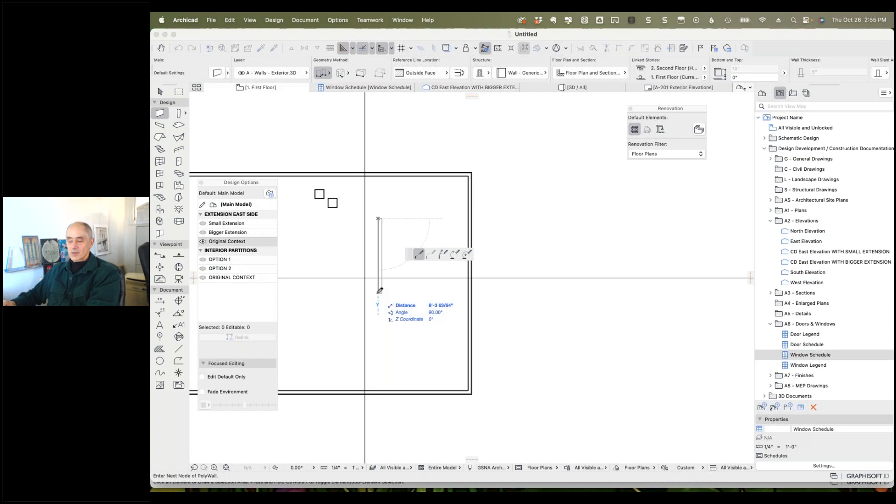
{"action": "left_click", "coordinate": [378, 390]}
{"action": "left_click", "coordinate": [378, 390]}
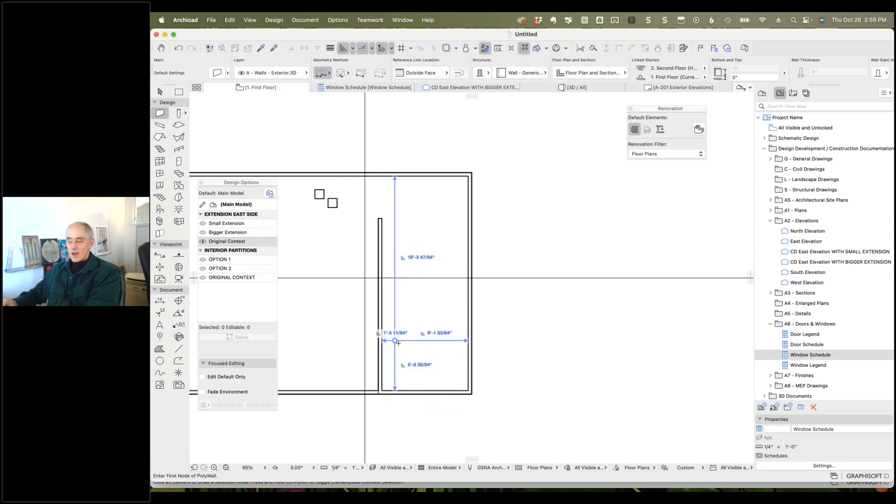
- Select the new interior wall and extend it to the north wall's outer edge with Adjust
{"action": "left_click", "coordinate": [379, 307], "text": "shift"}
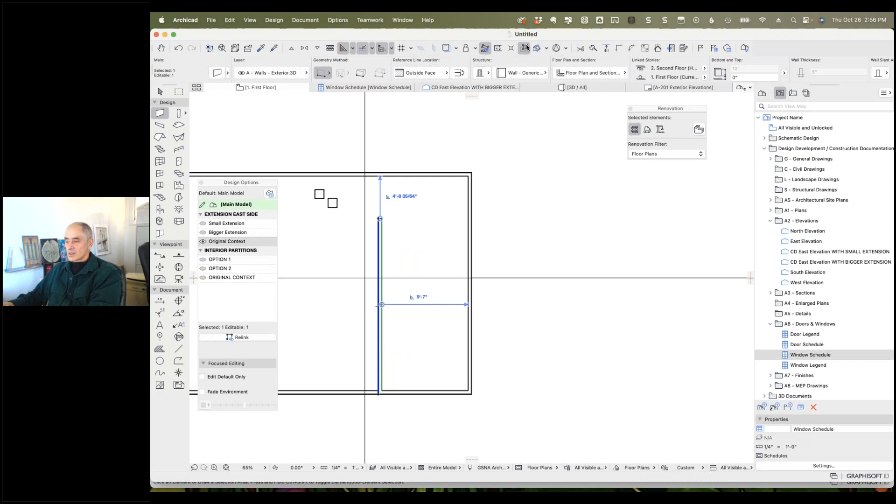
{"action": "left_click", "coordinate": [611, 49]}
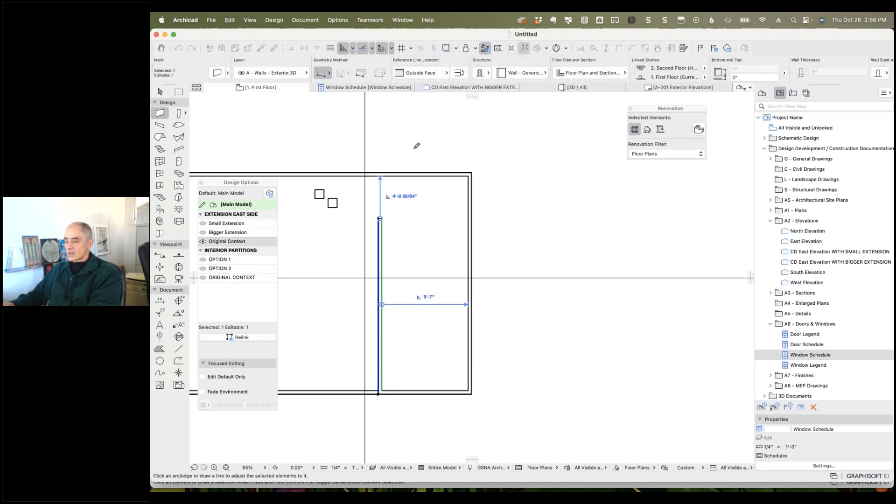
{"action": "left_click", "coordinate": [318, 172]}
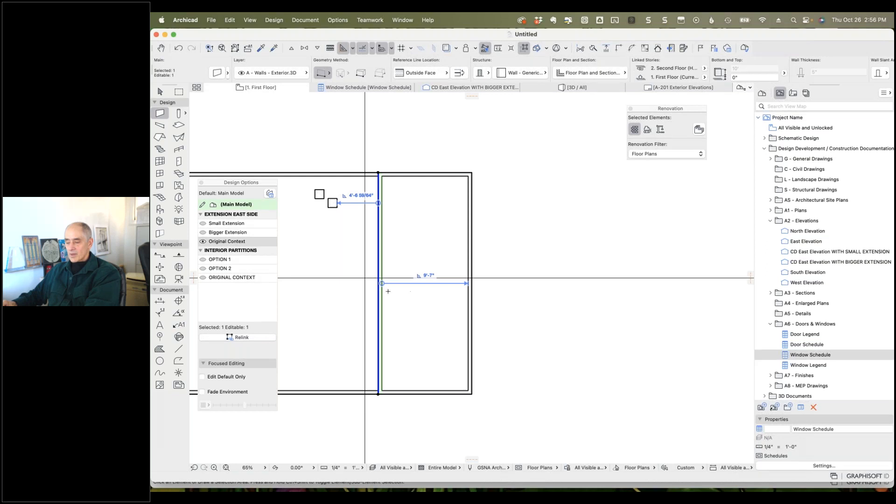
- Flip the interior wall to the other side of its reference line and deselect it
{"action": "scroll", "coordinate": [387, 289], "scroll_direction": "up", "scroll_amount": 3}
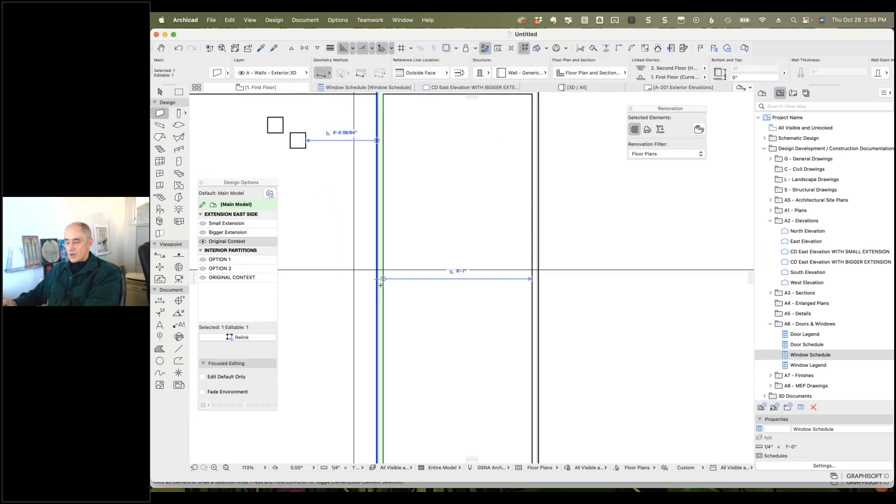
{"action": "scroll", "coordinate": [382, 283], "scroll_direction": "up", "scroll_amount": 5}
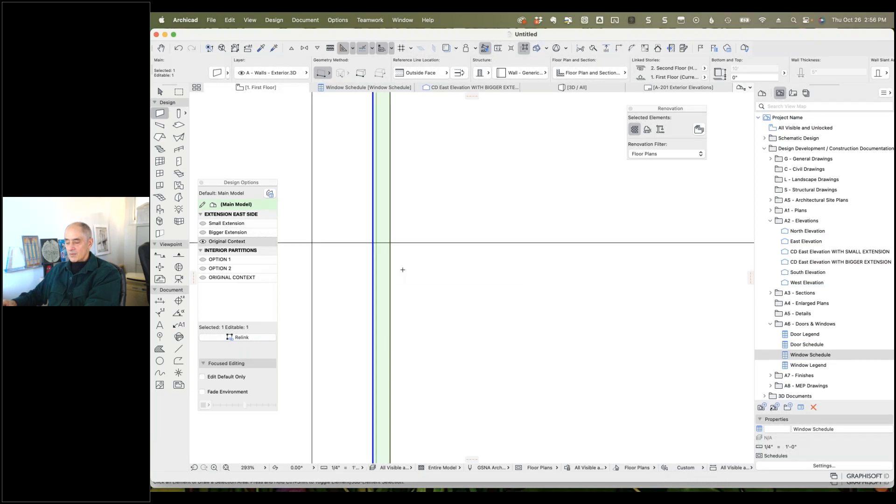
{"action": "scroll", "coordinate": [402, 270], "scroll_direction": "down", "scroll_amount": 5}
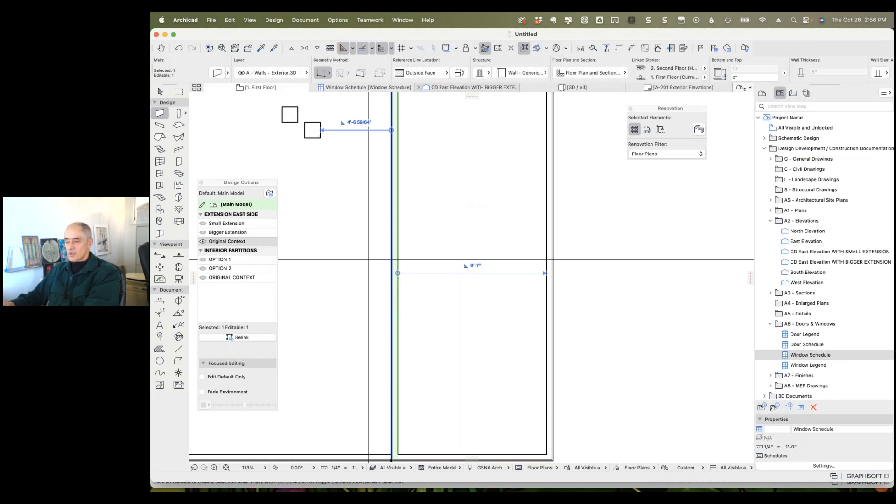
{"action": "left_click", "coordinate": [464, 74]}
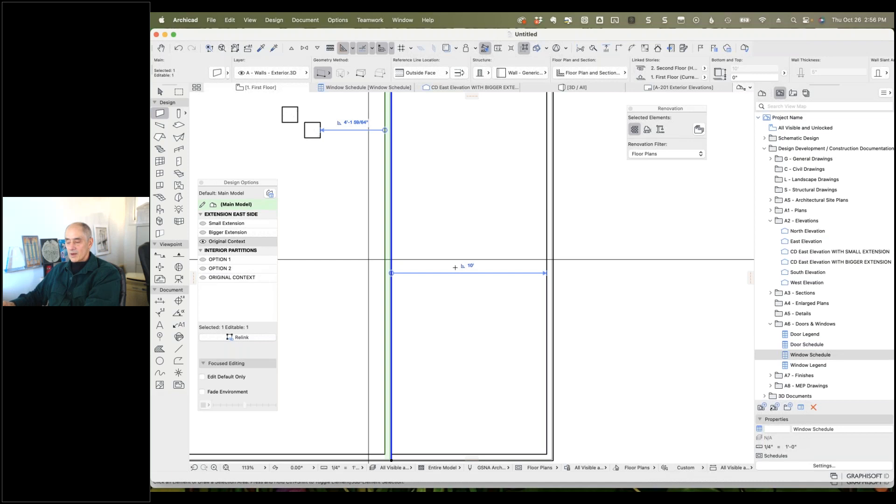
{"action": "scroll", "coordinate": [451, 215], "scroll_direction": "down", "scroll_amount": 5}
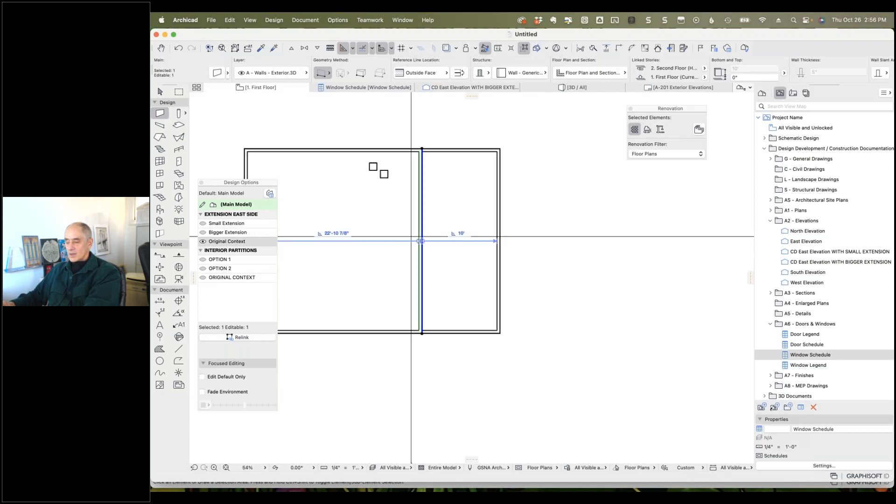
{"action": "key", "text": "Escape"}
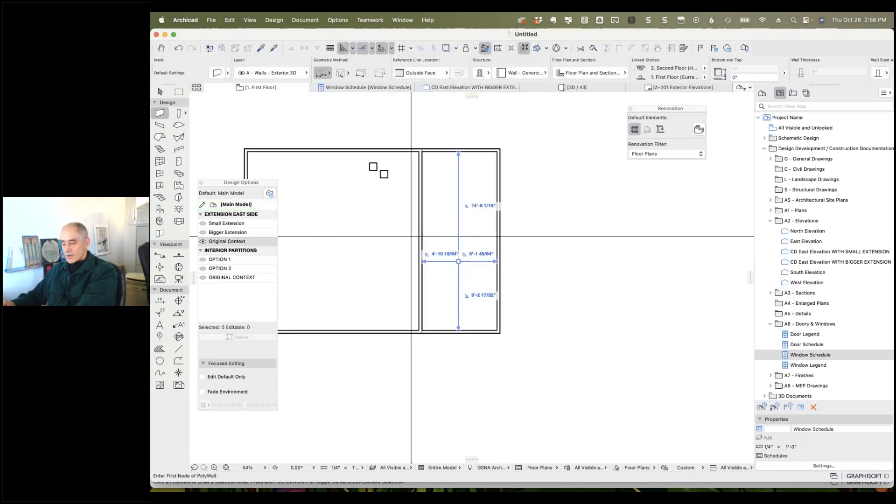
{"action": "key", "text": "Escape"}
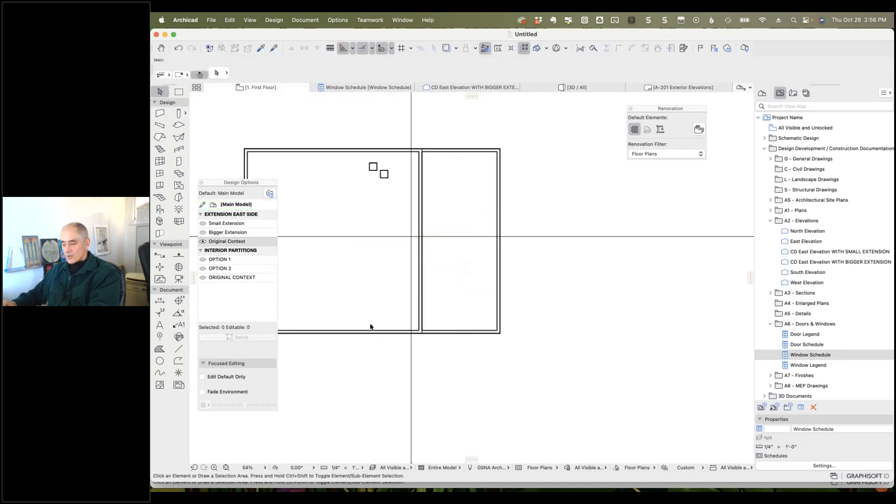
{"action": "left_click", "coordinate": [160, 113]}
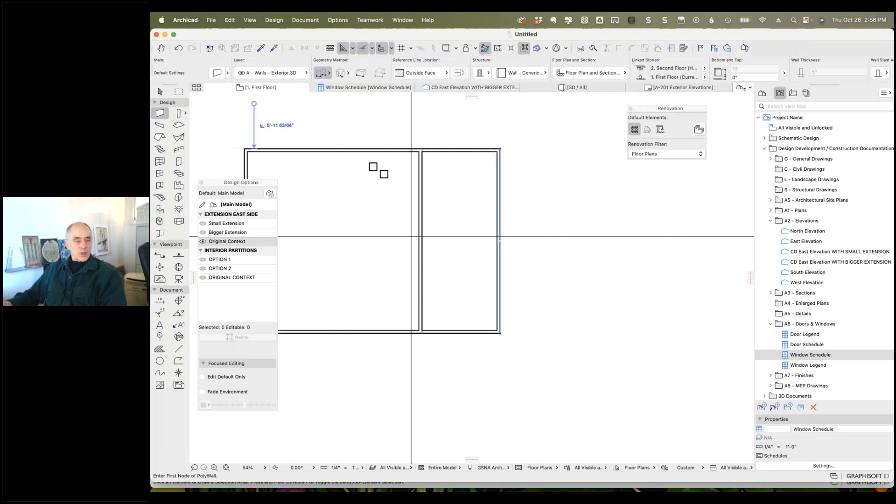
{"action": "key", "text": "super+Tab"}
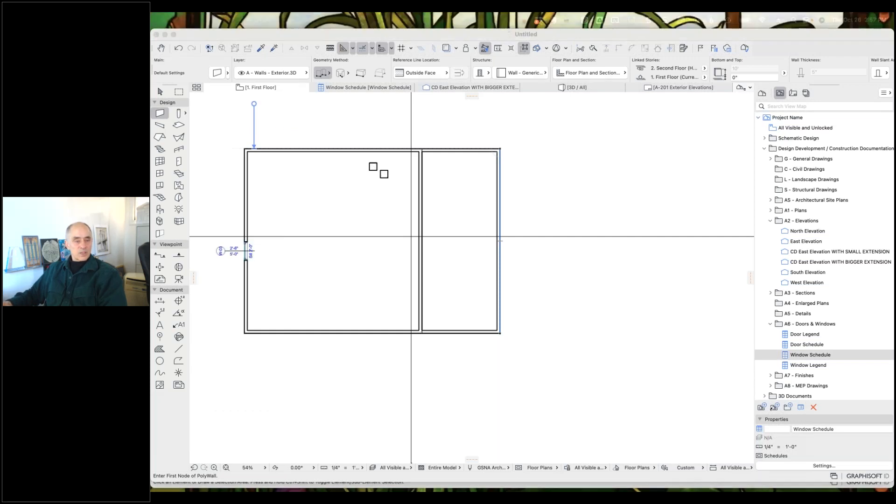
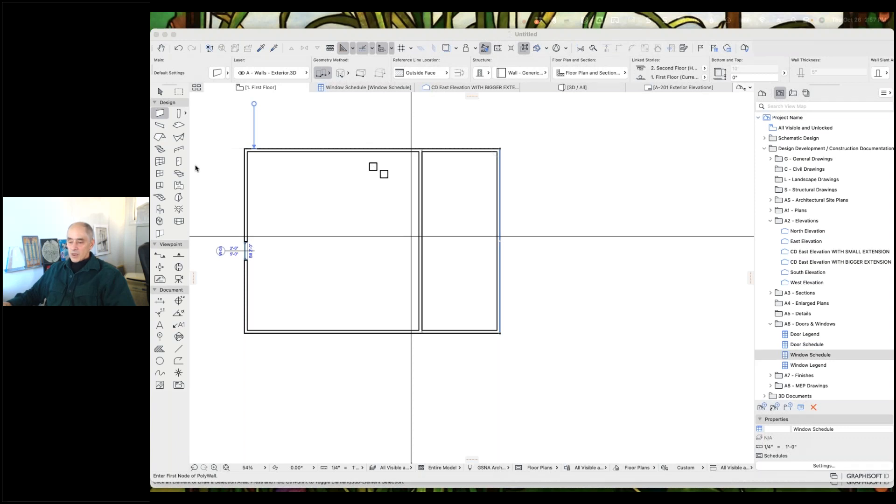
- Draw a rectangular single-plane roof over the whole building, with its pivot line along the east wall's outer edge
{"action": "left_click", "coordinate": [160, 137]}
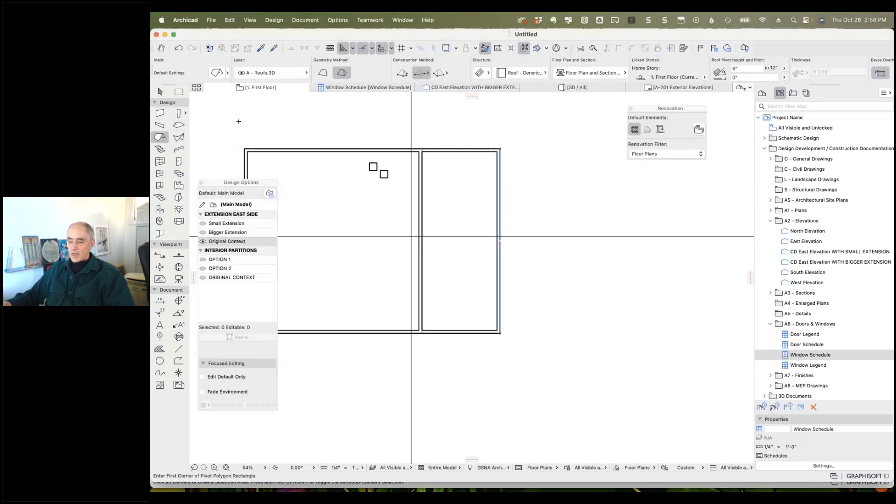
{"action": "left_click", "coordinate": [323, 72]}
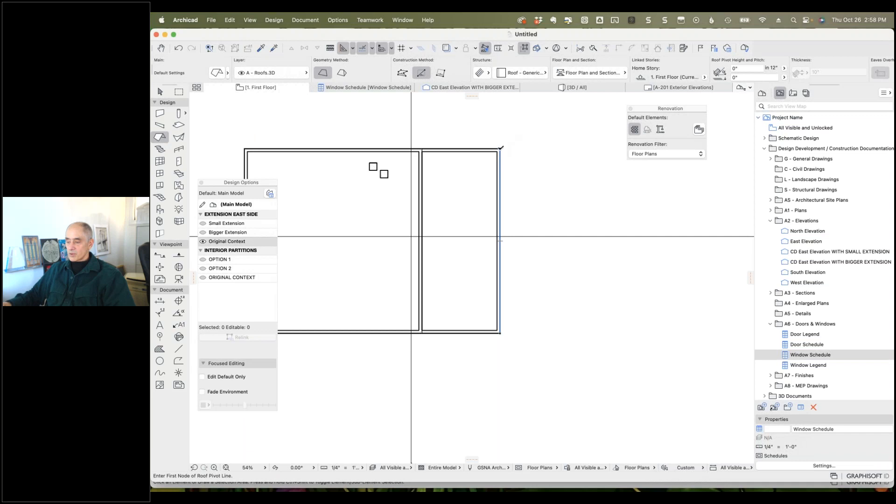
{"action": "left_click", "coordinate": [501, 148]}
{"action": "left_click", "coordinate": [500, 333]}
{"action": "left_click", "coordinate": [425, 310]}
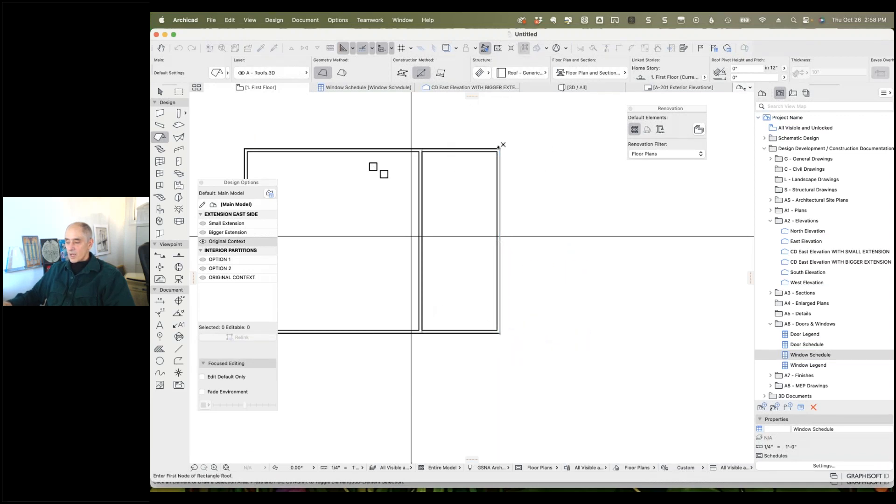
{"action": "left_click", "coordinate": [499, 148]}
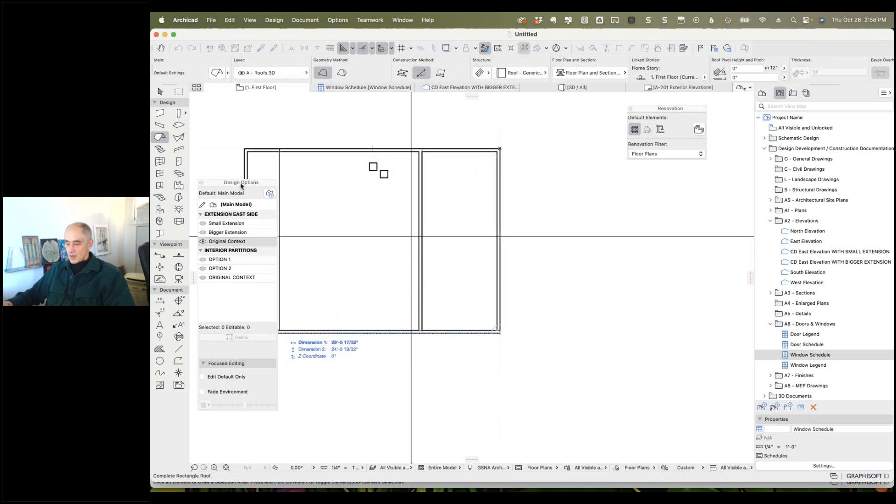
{"action": "left_click_drag", "start_coordinate": [239, 183], "coordinate": [556, 200]}
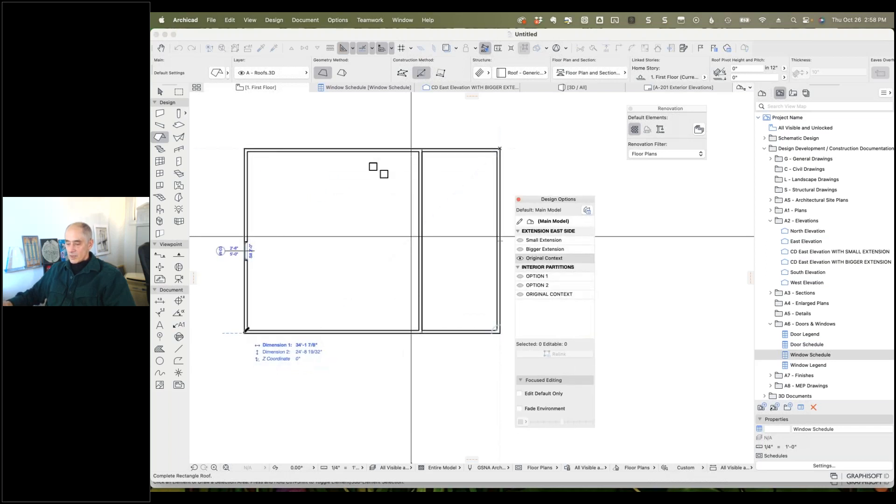
{"action": "left_click", "coordinate": [244, 332]}
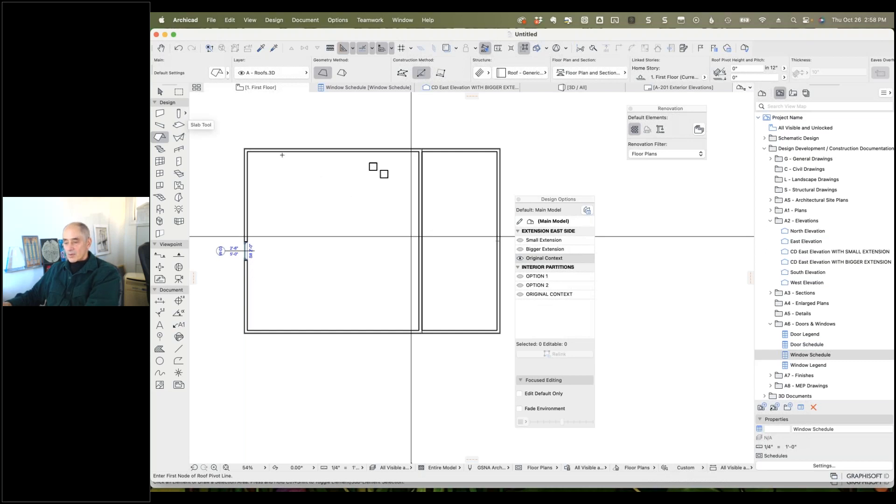
- Select all the walls, set their top link to Not Linked and their height to 15', and deselect them
{"action": "left_click", "coordinate": [160, 114]}
{"action": "key", "text": "super+a"}
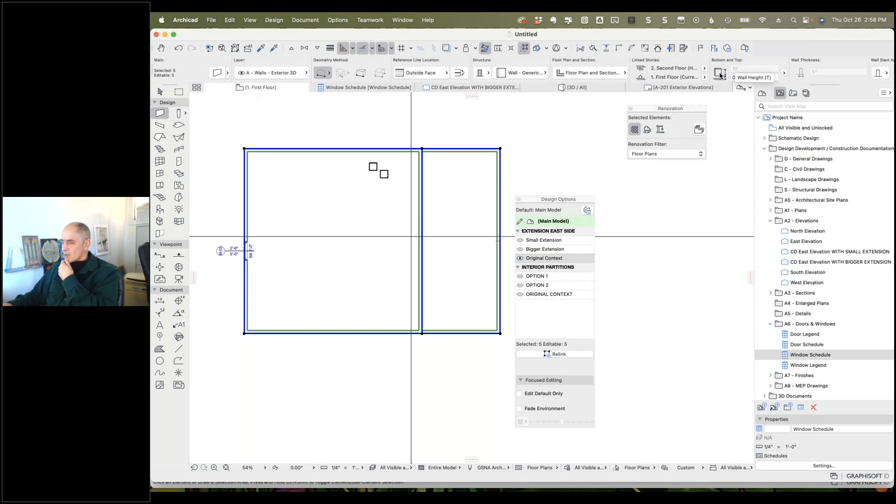
{"action": "left_click", "coordinate": [704, 68]}
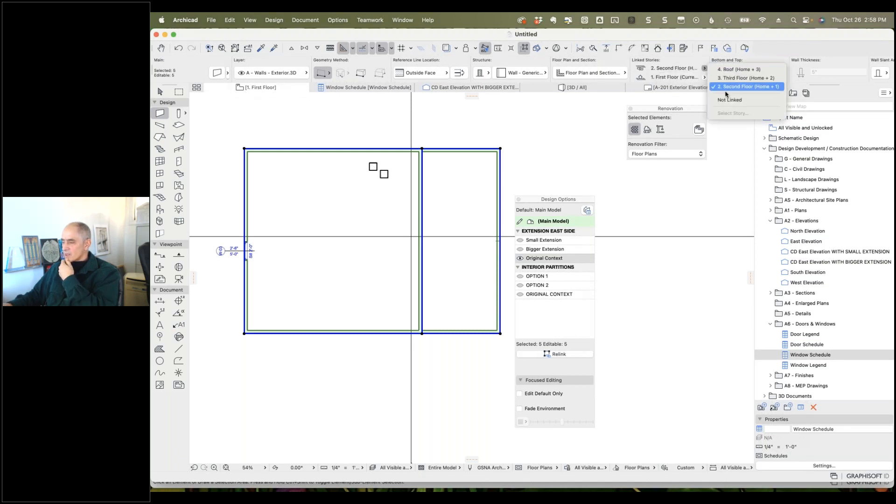
{"action": "left_click", "coordinate": [726, 98]}
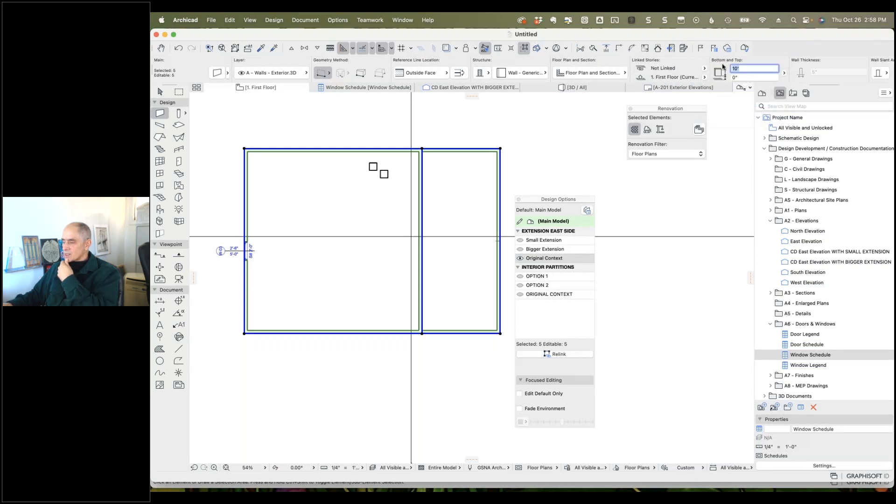
{"action": "type", "text": "15'"}
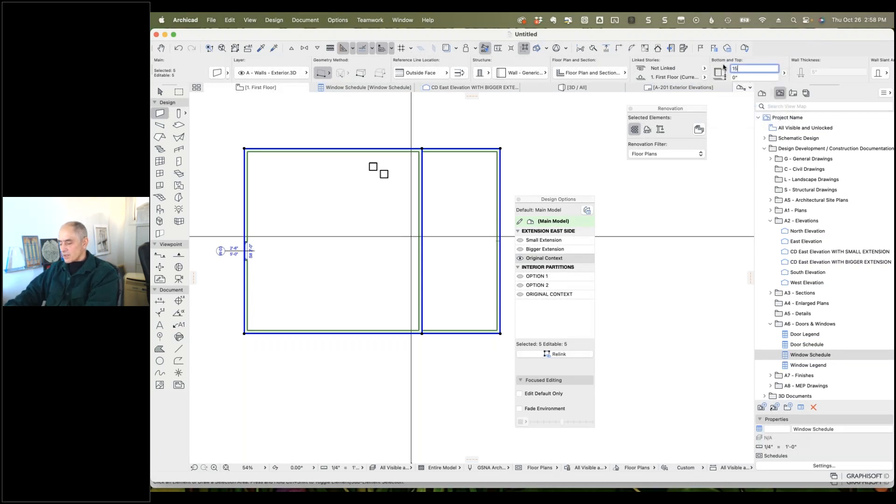
{"action": "left_click", "coordinate": [552, 118]}
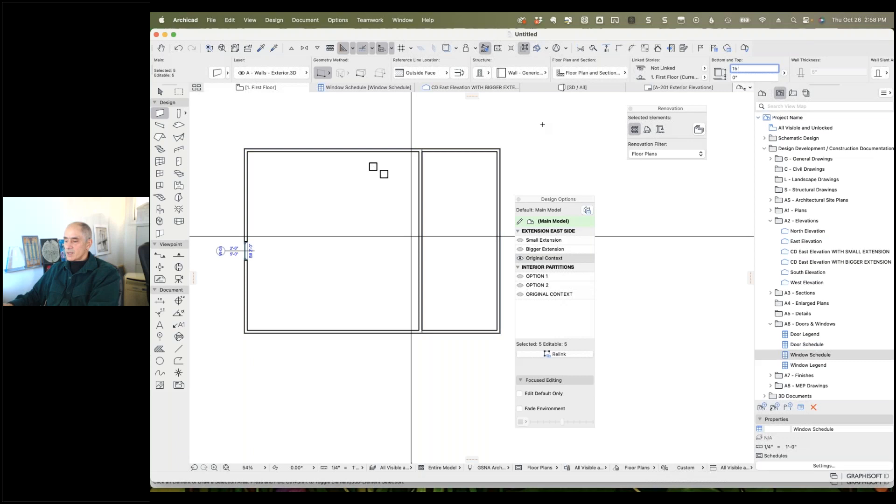
- In the 3D view, select the roof and set its pivot height to 10'
{"action": "left_click", "coordinate": [574, 88]}
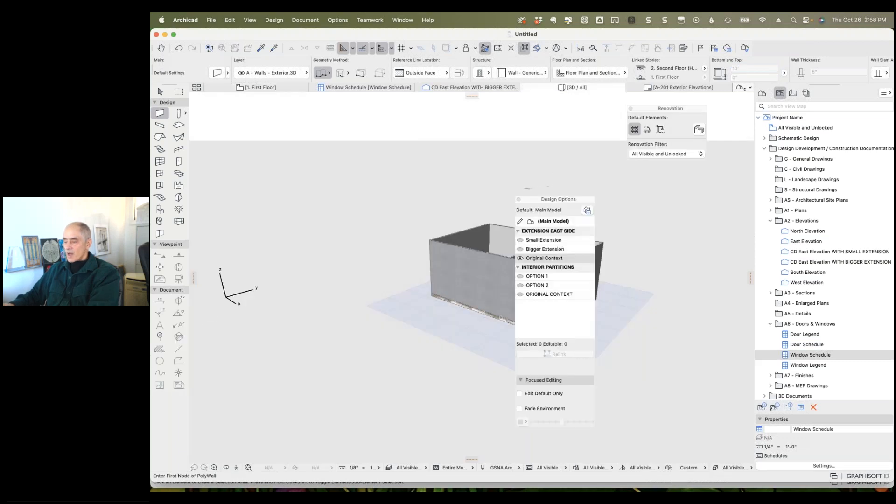
{"action": "left_click_drag", "start_coordinate": [561, 201], "coordinate": [316, 157]}
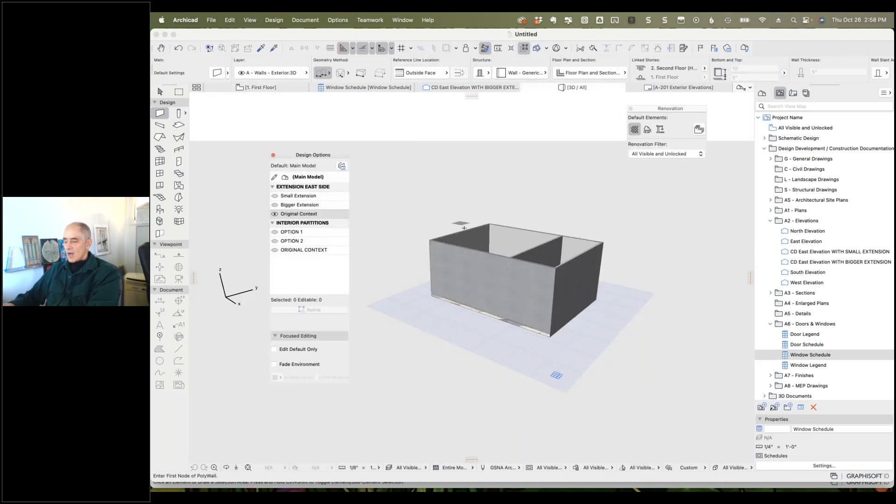
{"action": "middle_click_drag", "start_coordinate": [456, 226], "coordinate": [425, 229], "text": "shift"}
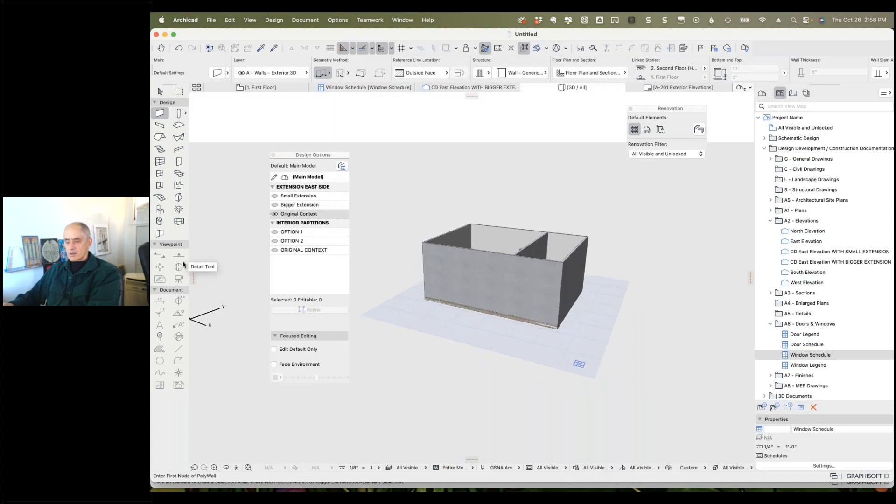
{"action": "left_click", "coordinate": [160, 137]}
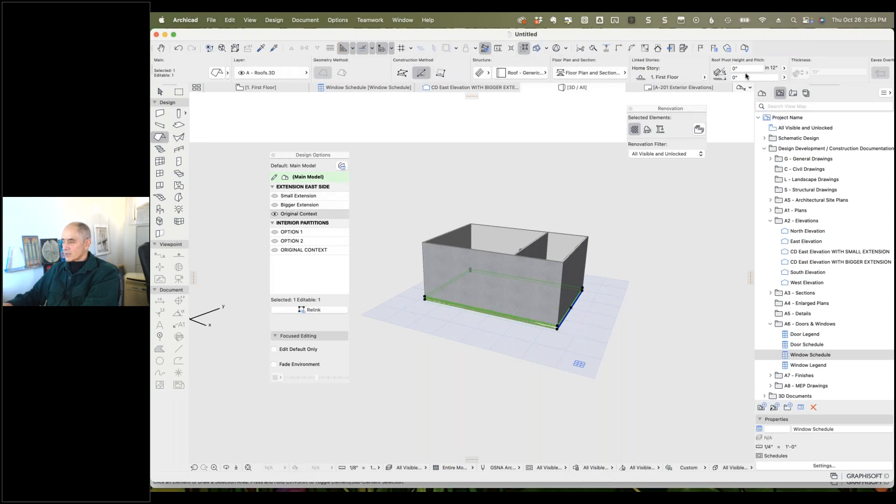
{"action": "left_click", "coordinate": [744, 77]}
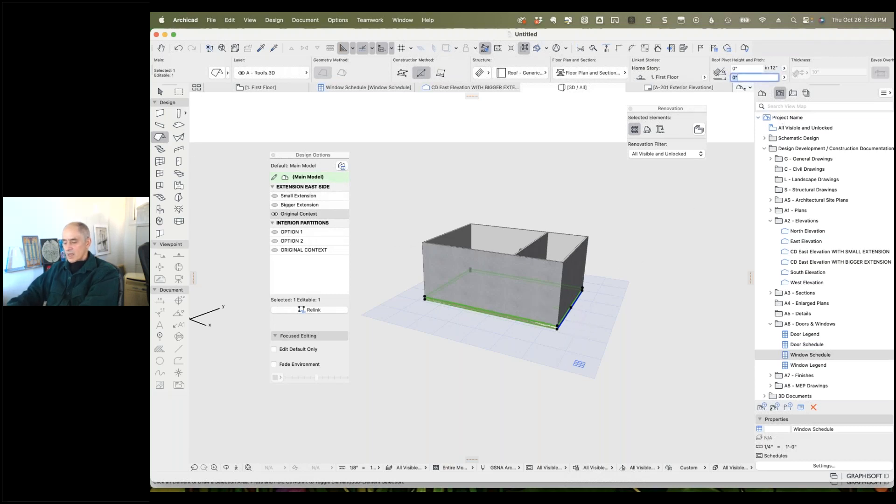
{"action": "type", "text": "10'"}
{"action": "key", "text": "Return"}
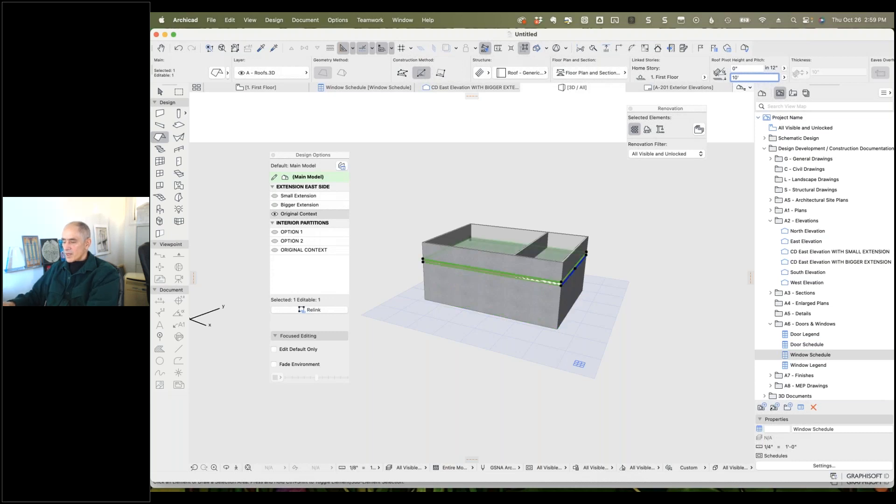
- Try a pitch of 4" in 12" on the selected roof
{"action": "left_click", "coordinate": [741, 68]}
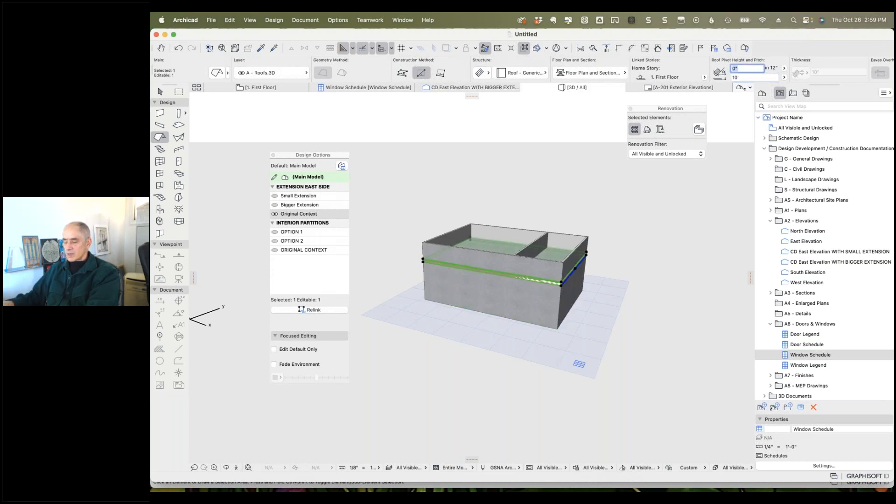
{"action": "type", "text": "4'"}
{"action": "key", "text": "Return"}
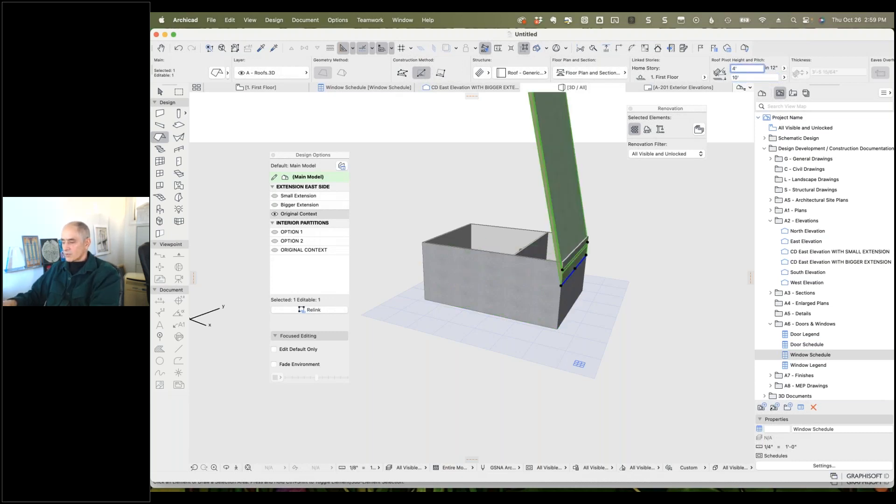
{"action": "key", "text": "BackSpace"}
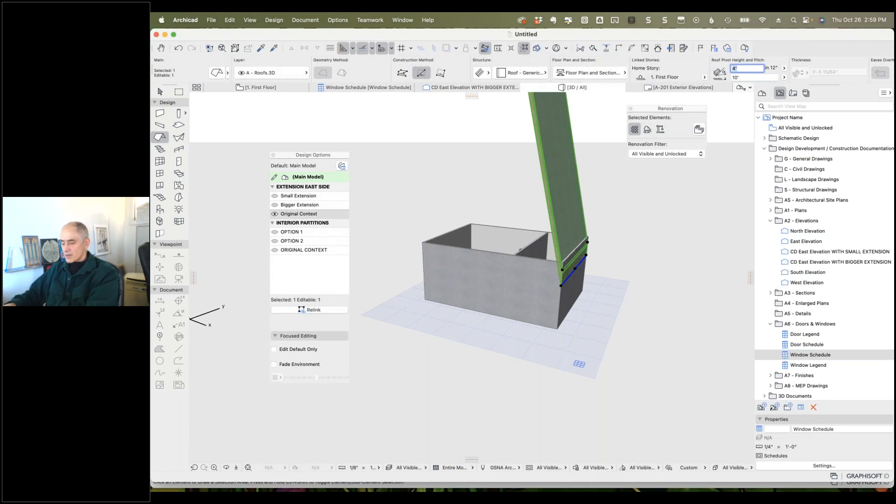
{"action": "type", "text": "\""}
{"action": "key", "text": "Return"}
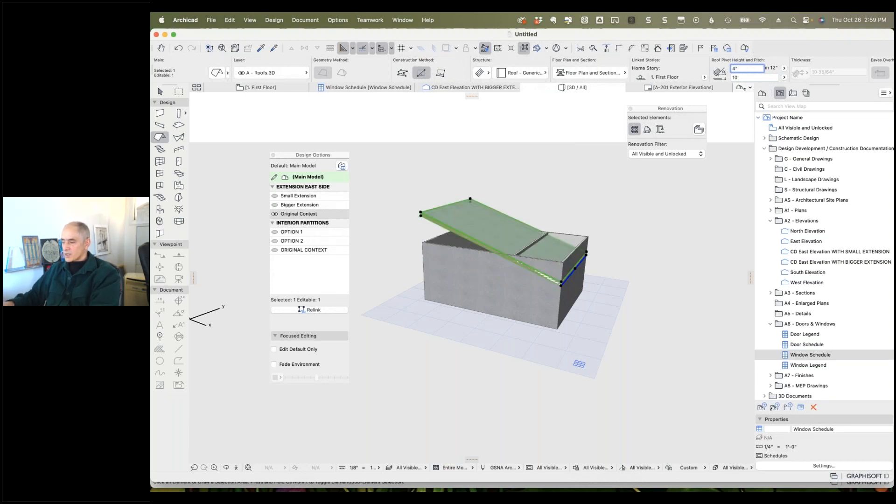
- Set the roof's pitch to 1" in 12" and deselect it
{"action": "type", "text": "1"}
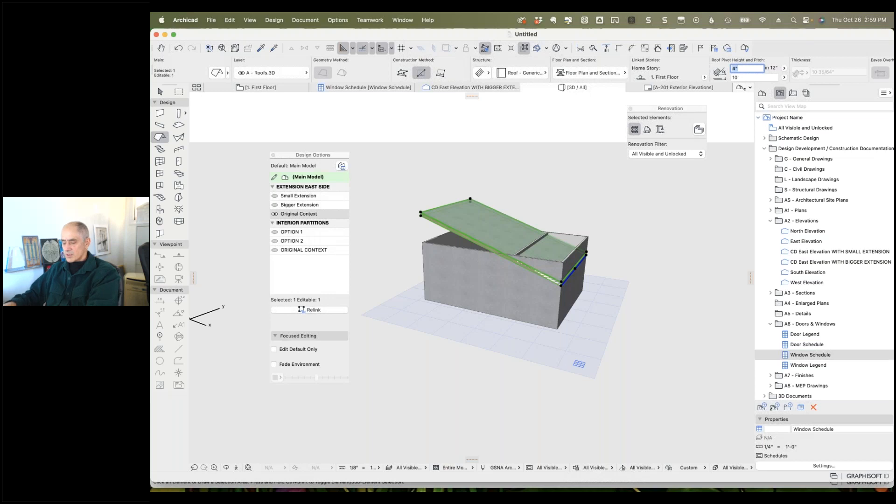
{"action": "type", "text": "\""}
{"action": "key", "text": "Return"}
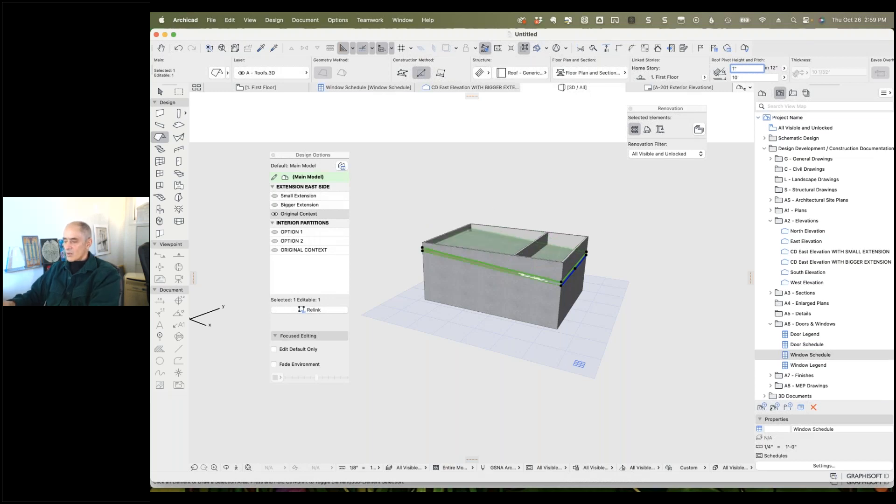
{"action": "scroll", "coordinate": [607, 181], "scroll_direction": "up", "scroll_amount": 5}
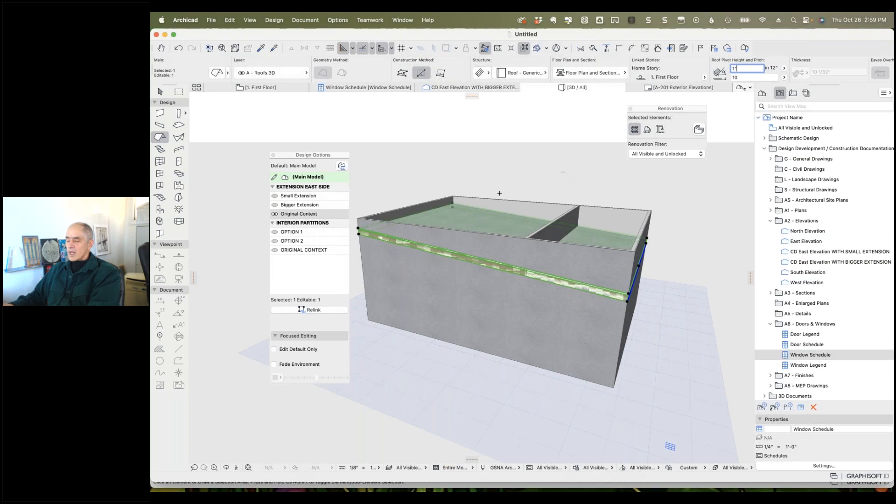
{"action": "key", "text": "Escape"}
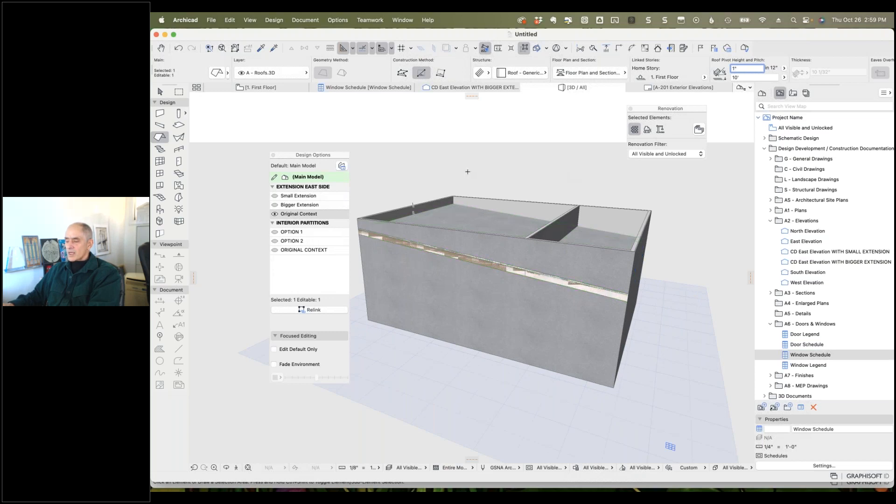
{"action": "left_click", "coordinate": [430, 209], "text": "shift"}
{"action": "left_click", "coordinate": [610, 226], "text": "shift"}
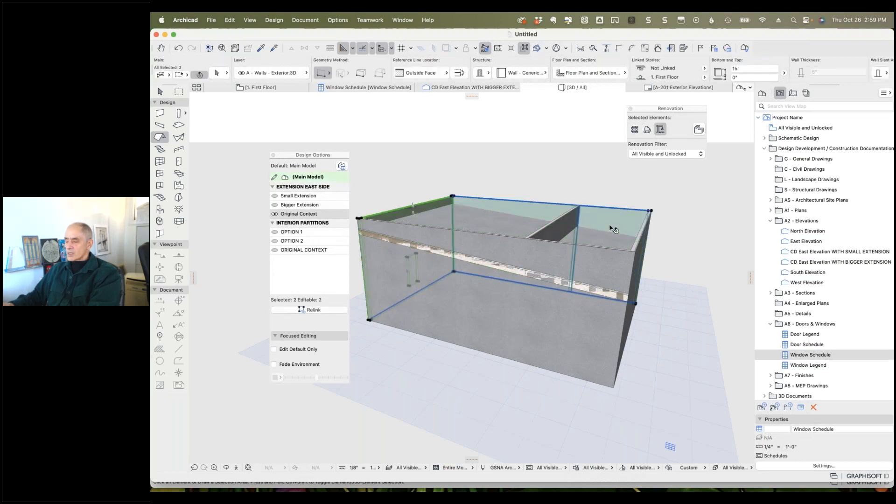
{"action": "left_click", "coordinate": [588, 267], "text": "shift"}
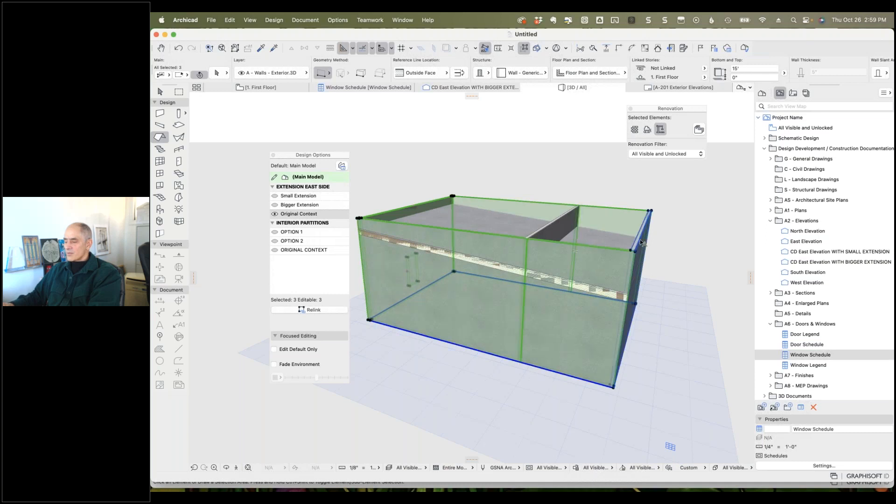
{"action": "key", "text": "Escape"}
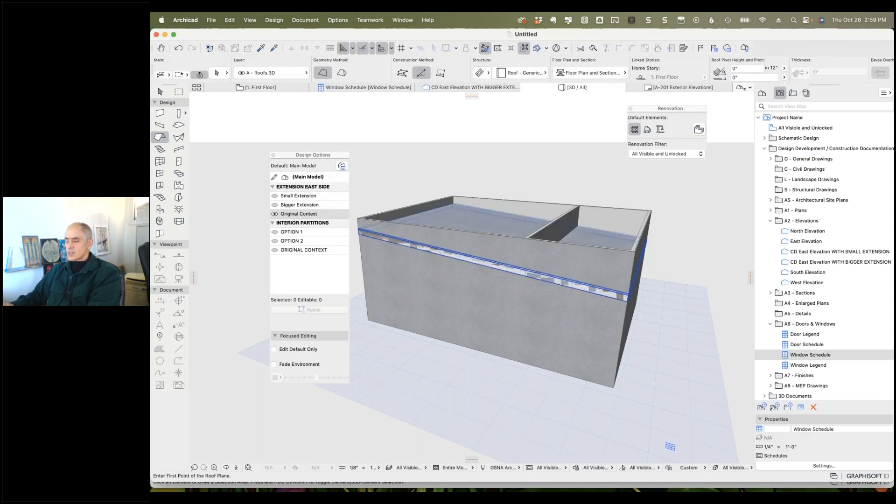
- Select the roof, display the Bigger Extension option and relink the roof to it
{"action": "left_click", "coordinate": [601, 294], "text": "shift"}
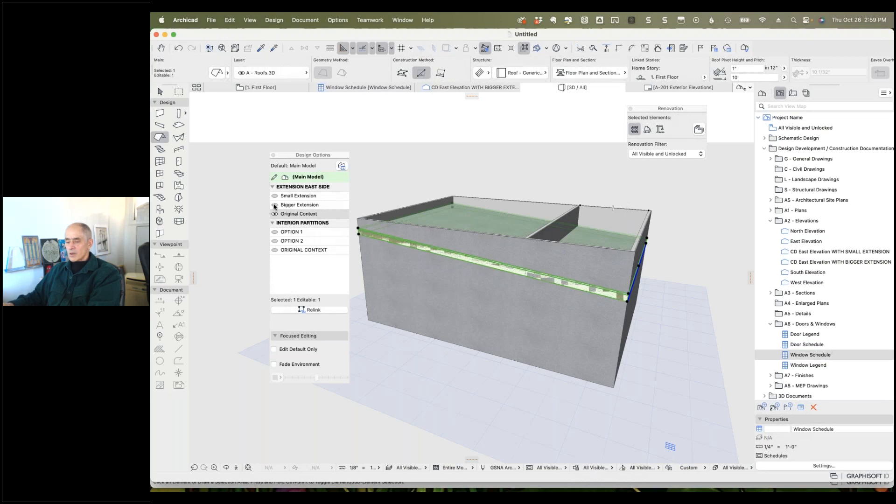
{"action": "left_click", "coordinate": [275, 206]}
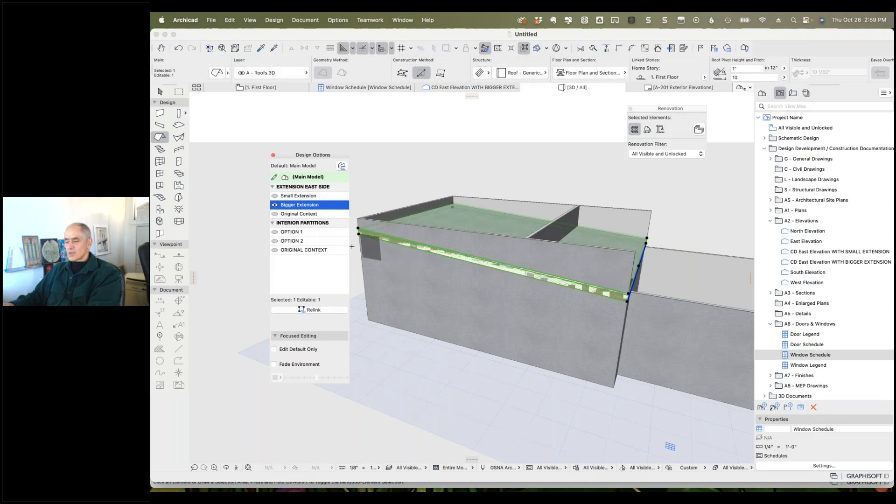
{"action": "left_click", "coordinate": [317, 310]}
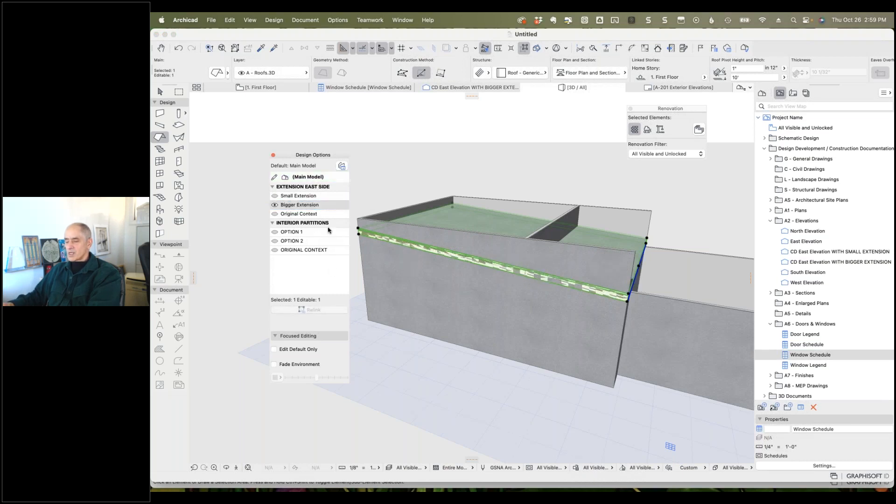
- Display the Small Extension option to compare the model, and return to the Bigger Extension option
{"action": "left_click", "coordinate": [275, 197]}
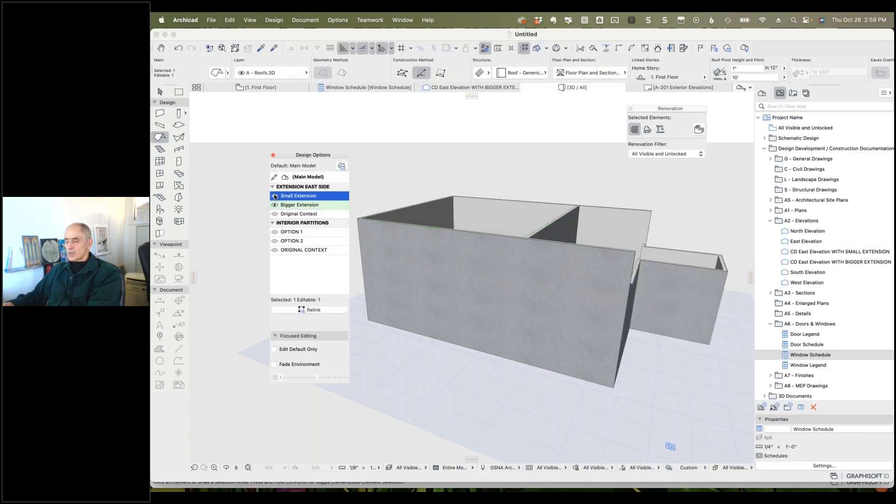
{"action": "left_click", "coordinate": [275, 205]}
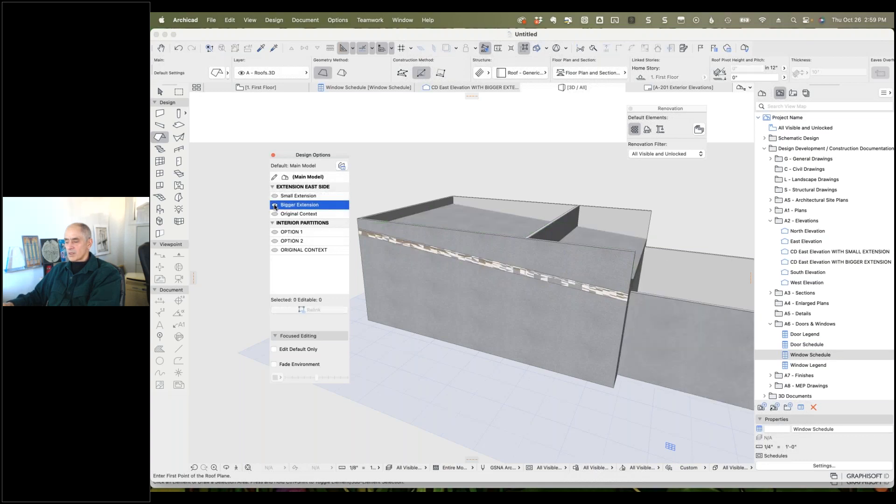
{"action": "left_click", "coordinate": [275, 205]}
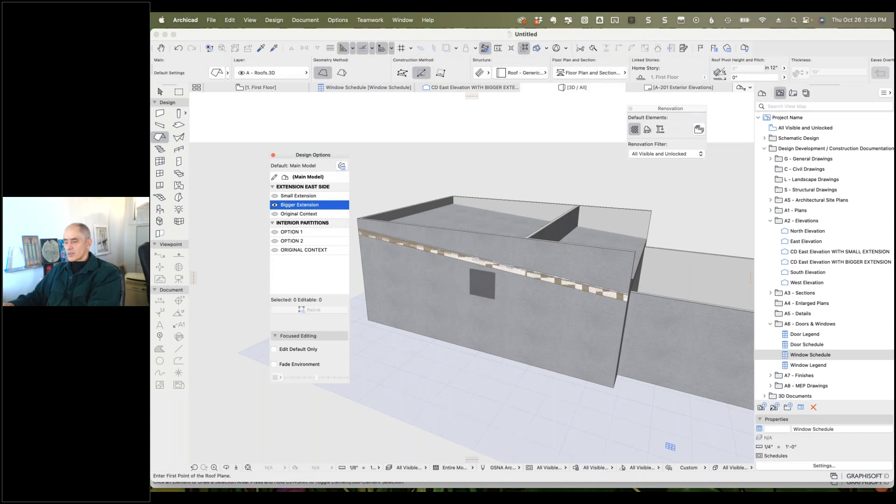
{"action": "left_click", "coordinate": [159, 93]}
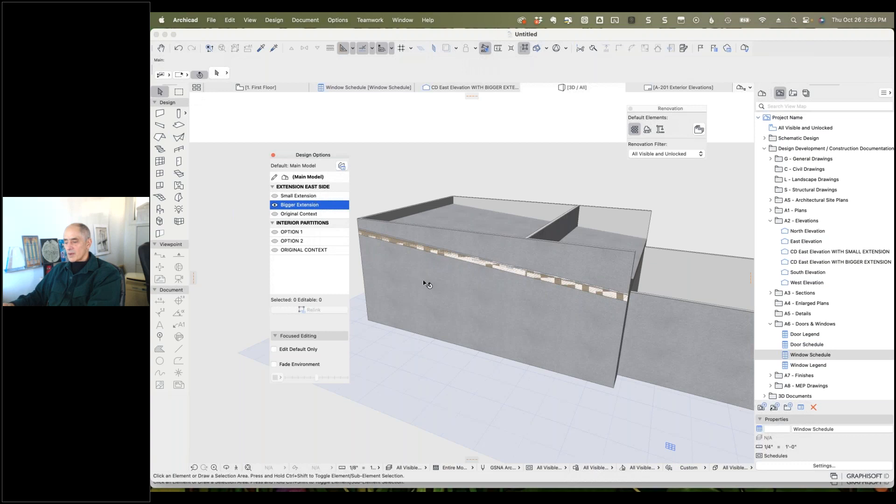
- Start a Solid Element Operation and add the three exterior walls around the roof (back, left and front) as its targets
{"action": "left_click", "coordinate": [412, 233]}
{"action": "left_click", "coordinate": [409, 214]}
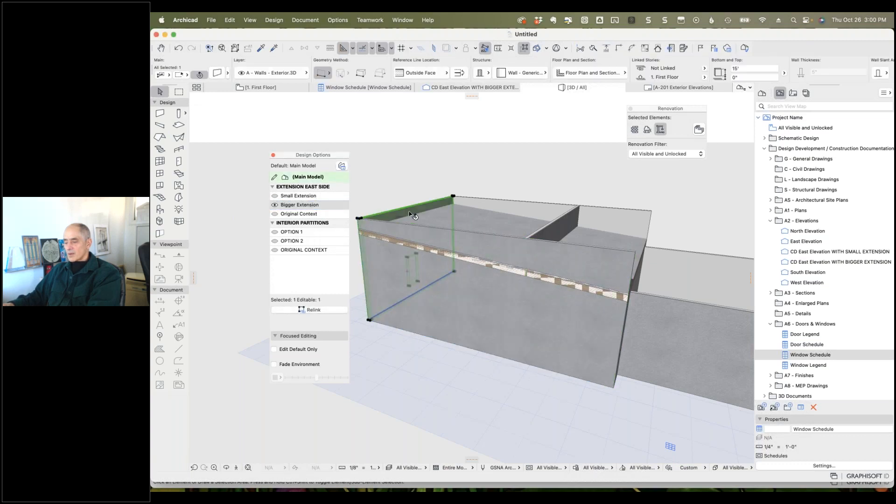
{"action": "left_click", "coordinate": [506, 212]}
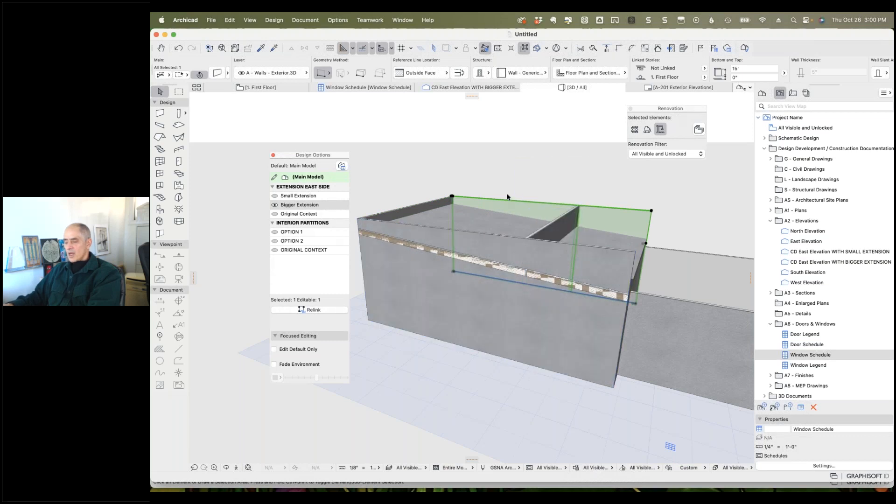
{"action": "left_click", "coordinate": [275, 20]}
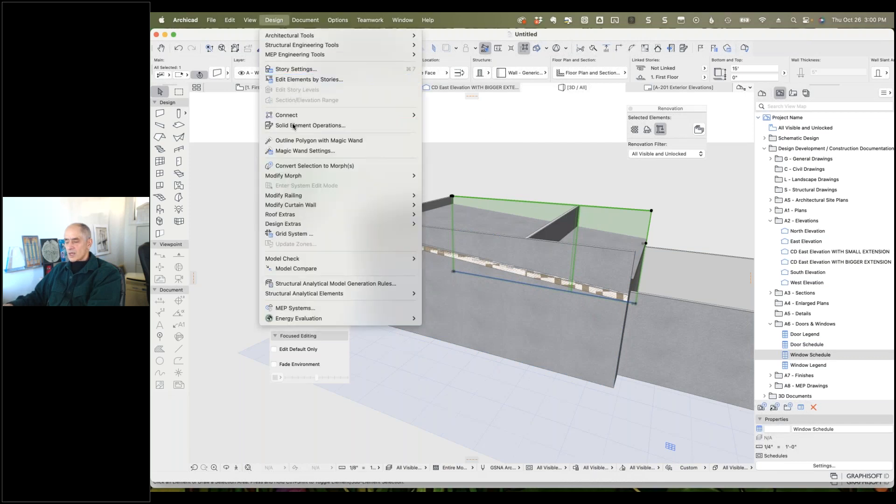
{"action": "left_click_drag", "start_coordinate": [496, 103], "coordinate": [200, 98]}
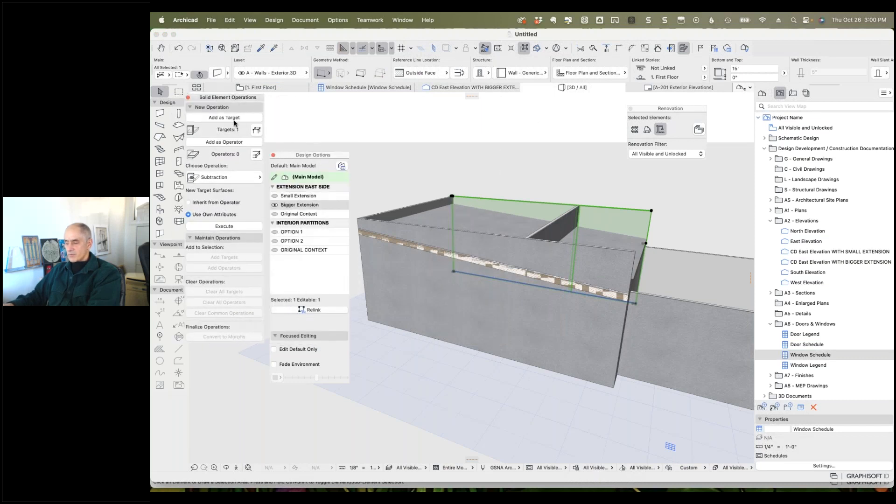
{"action": "left_click", "coordinate": [412, 205], "text": "shift"}
{"action": "left_click", "coordinate": [450, 298], "text": "shift"}
{"action": "left_click", "coordinate": [232, 118]}
{"action": "key", "text": "Escape"}
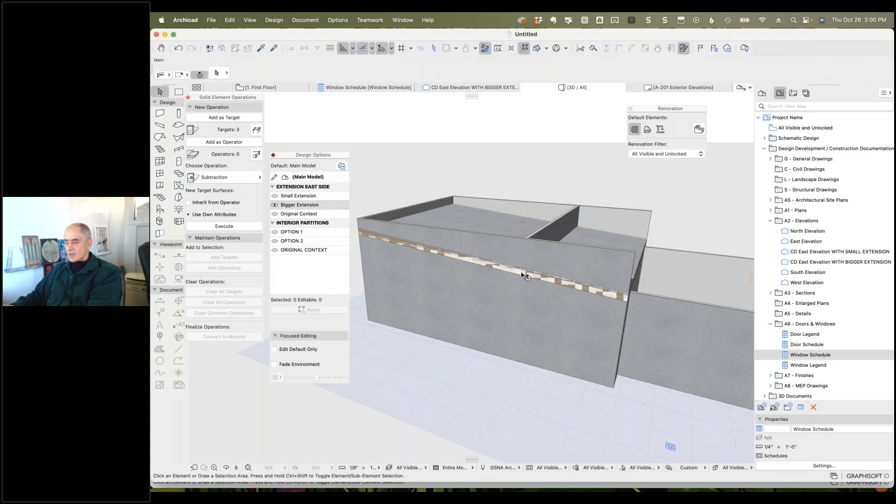
- Add the roof as operator and subtract it from the three walls using Subtraction with upward extrusion
{"action": "left_click", "coordinate": [470, 262]}
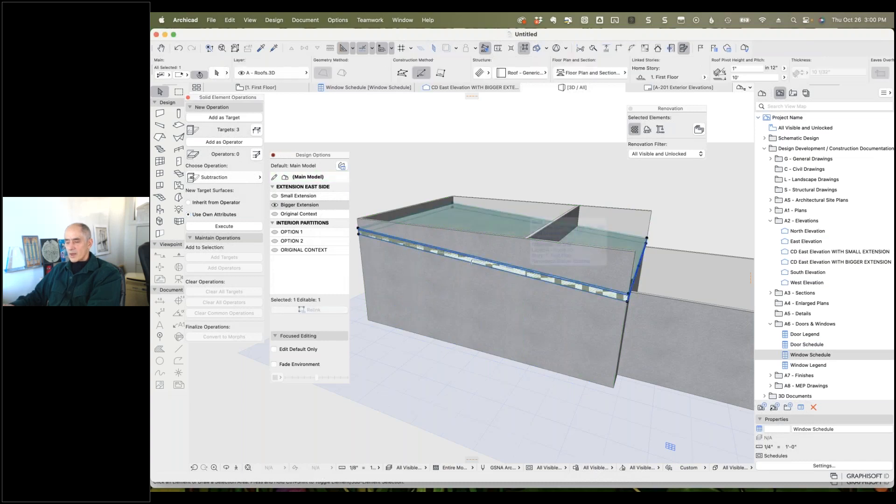
{"action": "left_click", "coordinate": [237, 143]}
{"action": "left_click", "coordinate": [236, 178]}
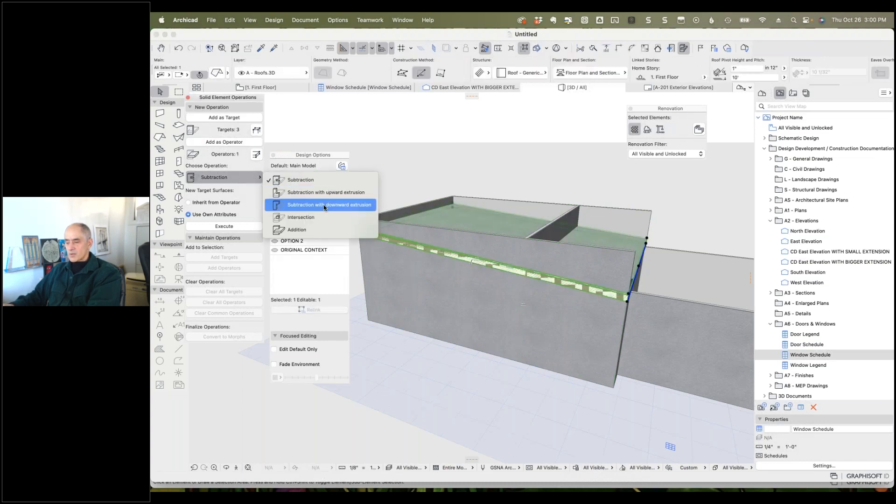
{"action": "left_click", "coordinate": [325, 192]}
{"action": "left_click", "coordinate": [243, 226]}
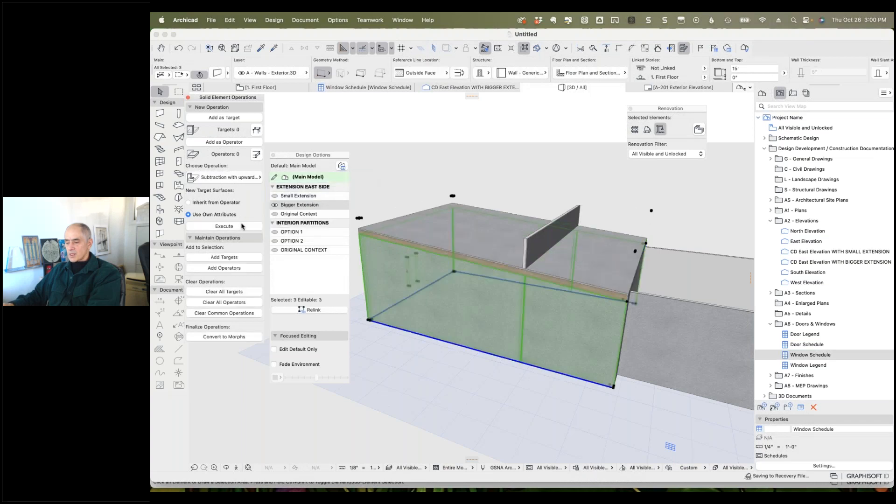
{"action": "left_click", "coordinate": [531, 160]}
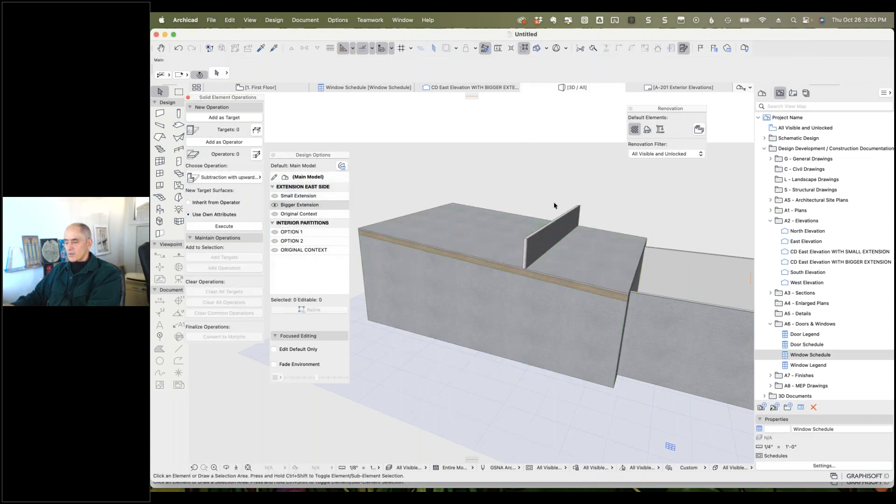
- Trim the interior wall above the roof by upward-extrusion subtraction, and compare the Original Context and Bigger Extension options
{"action": "left_click", "coordinate": [556, 220]}
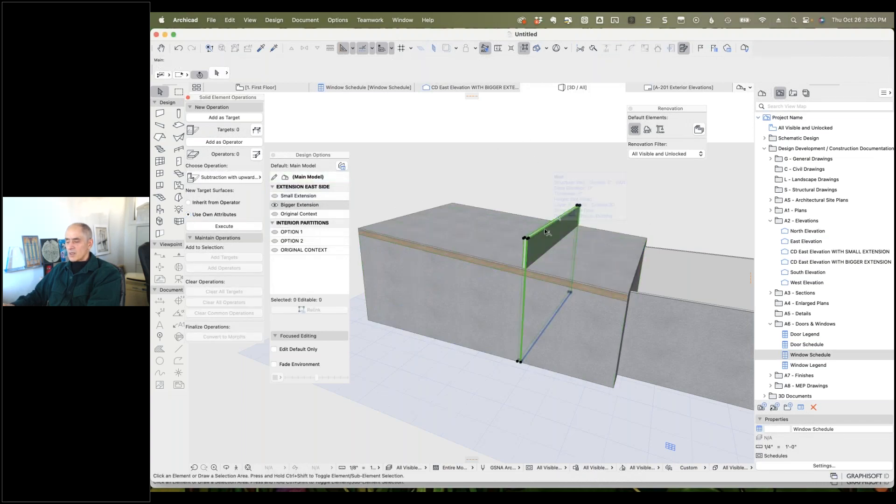
{"action": "left_click", "coordinate": [233, 118]}
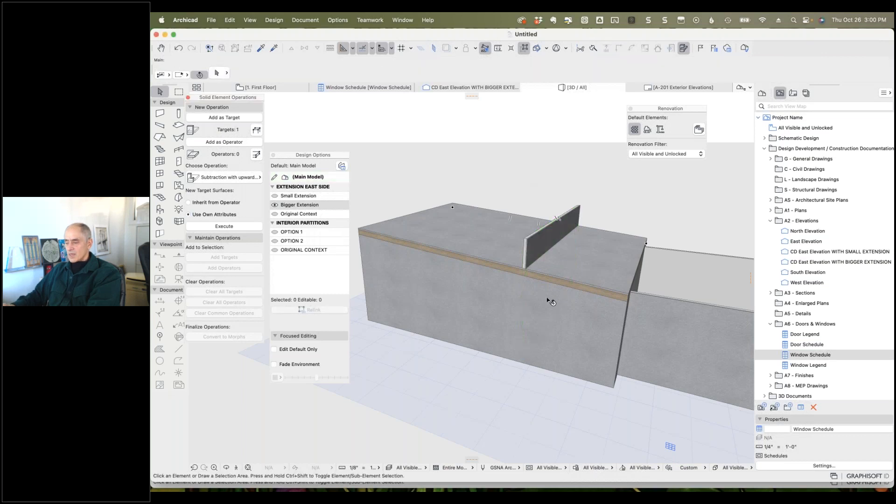
{"action": "left_click", "coordinate": [577, 278]}
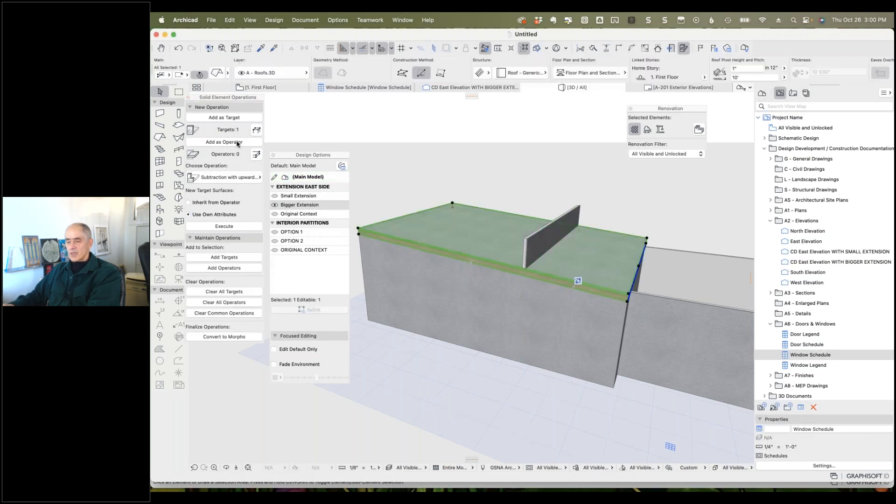
{"action": "left_click", "coordinate": [232, 142]}
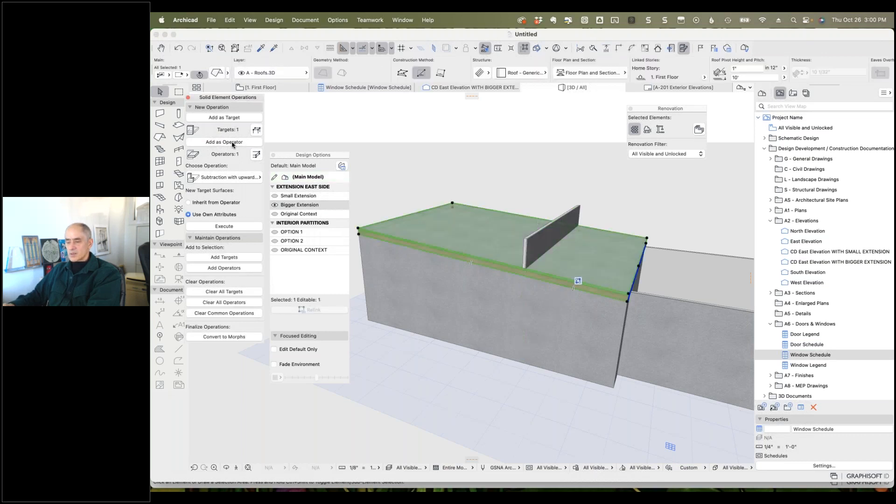
{"action": "left_click", "coordinate": [225, 228]}
{"action": "left_click", "coordinate": [511, 166]}
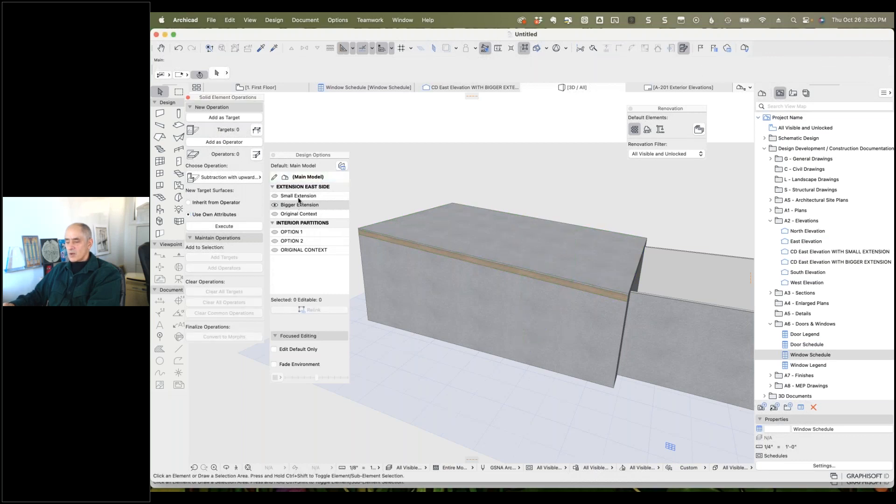
{"action": "left_click", "coordinate": [276, 214]}
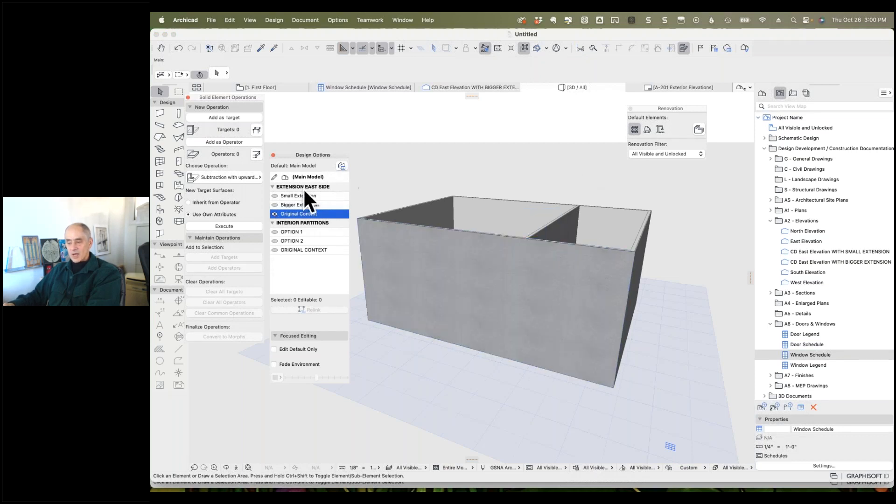
{"action": "left_click", "coordinate": [275, 205]}
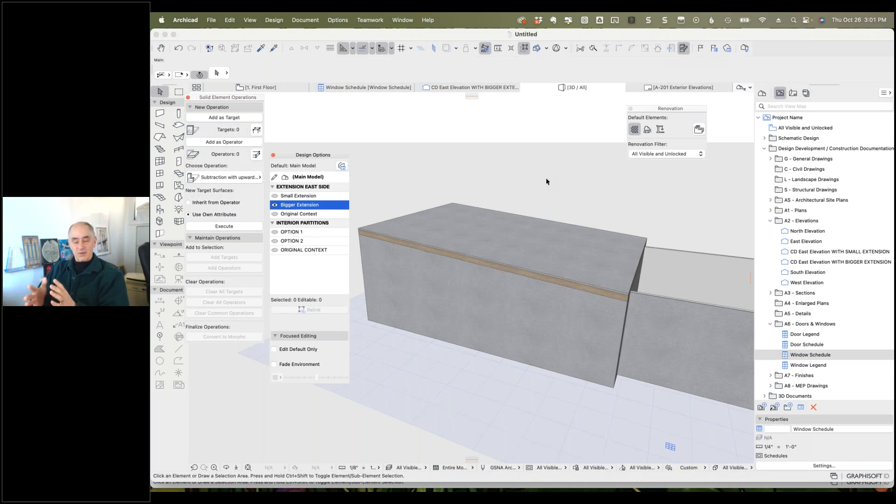
- Hide the roof's layer, and compare the model in the Original Context and Bigger Extension options
{"action": "left_click", "coordinate": [526, 205]}
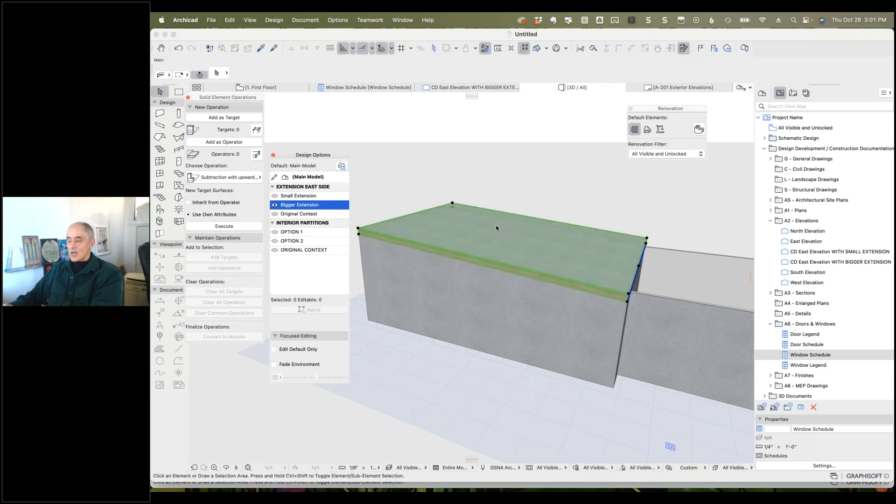
{"action": "right_click", "coordinate": [524, 145]}
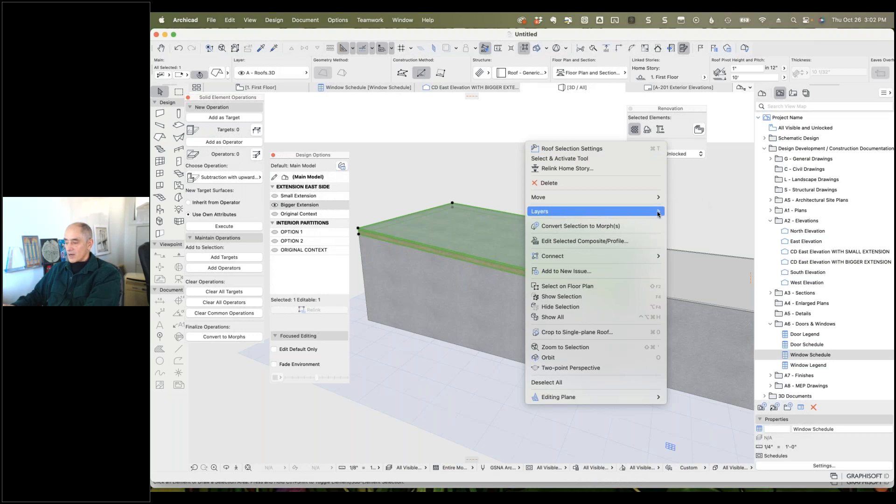
{"action": "left_click", "coordinate": [677, 220]}
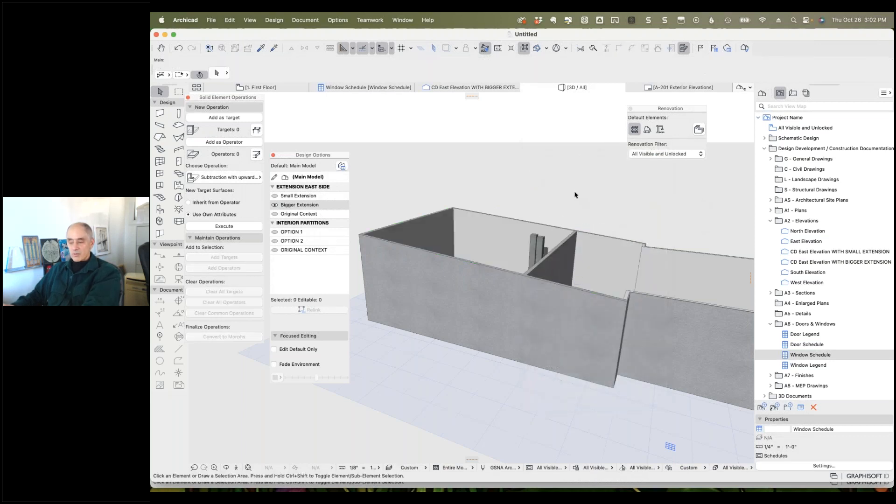
{"action": "left_click", "coordinate": [275, 214]}
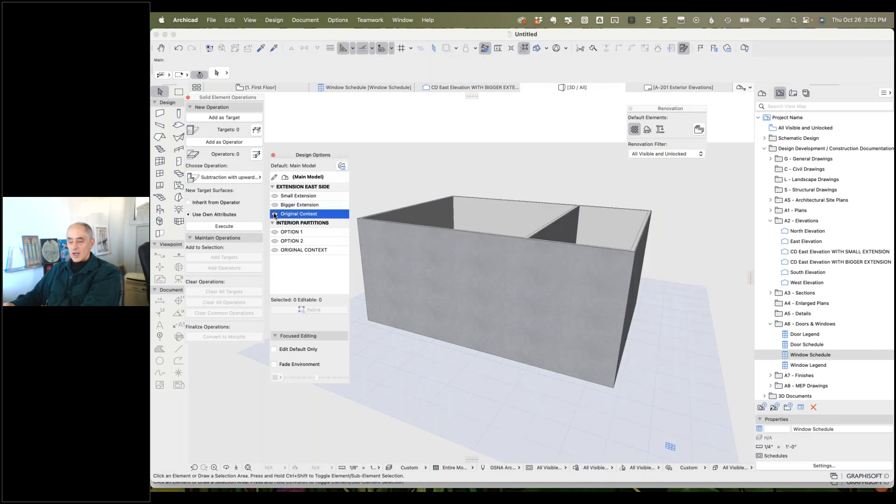
{"action": "left_click", "coordinate": [275, 206]}
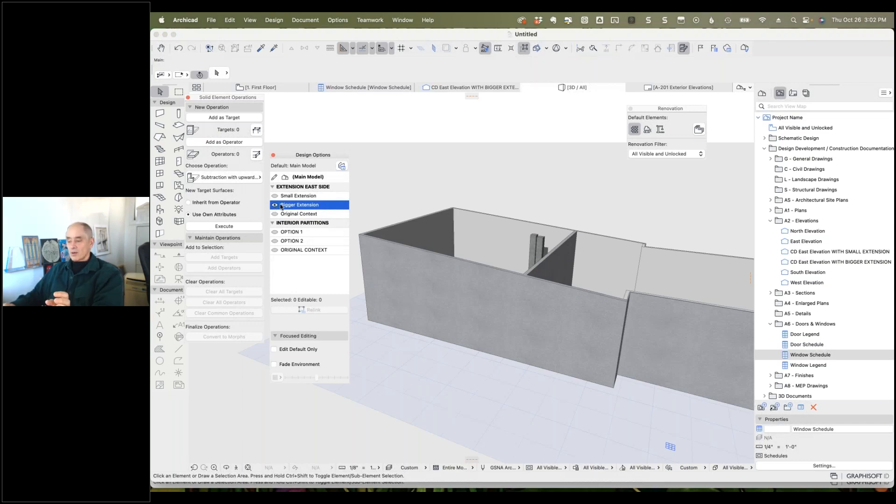
- Apply the Exterior Elevations layer combination, and compare the model in the Original Context and Bigger Extension options
{"action": "left_click", "coordinate": [421, 467]}
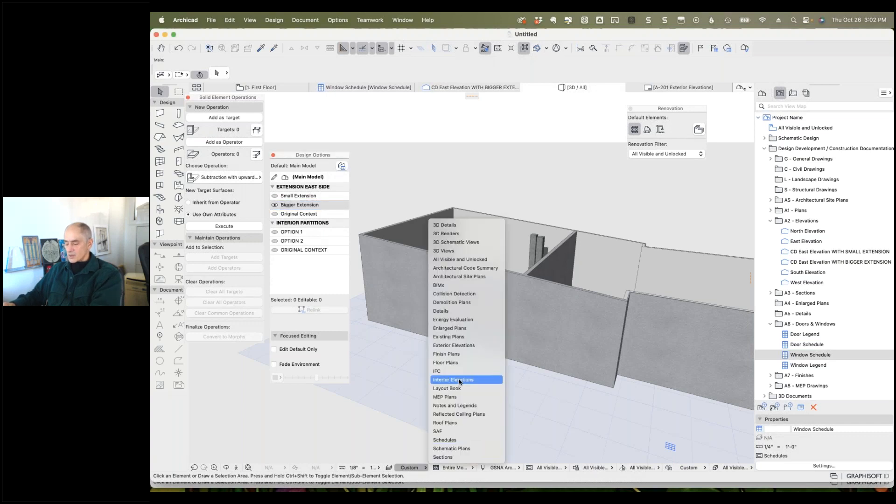
{"action": "left_click", "coordinate": [475, 345]}
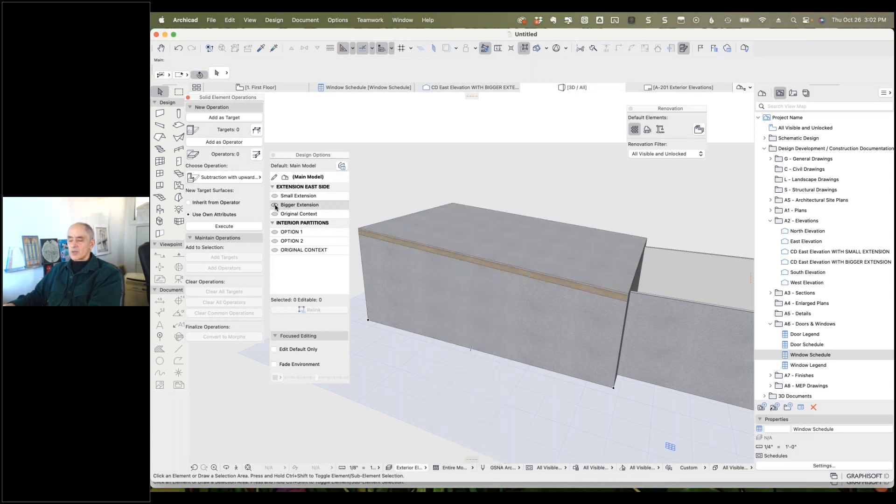
{"action": "left_click", "coordinate": [274, 215]}
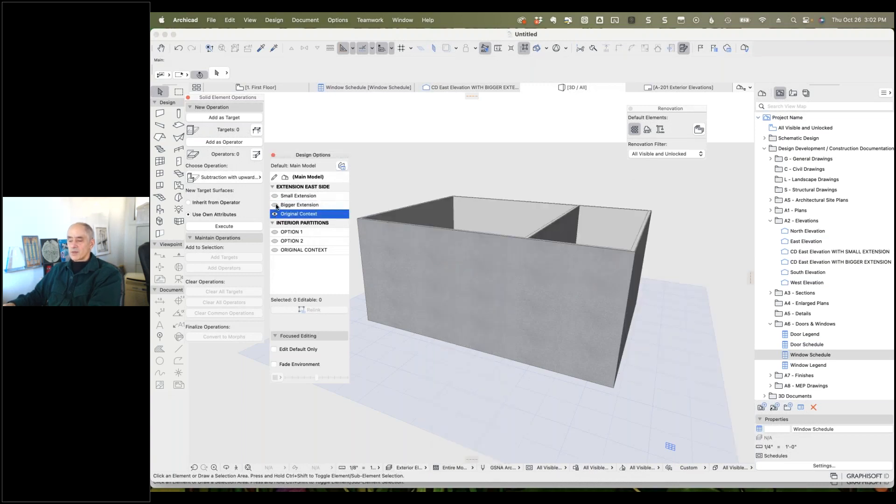
{"action": "left_click", "coordinate": [275, 206]}
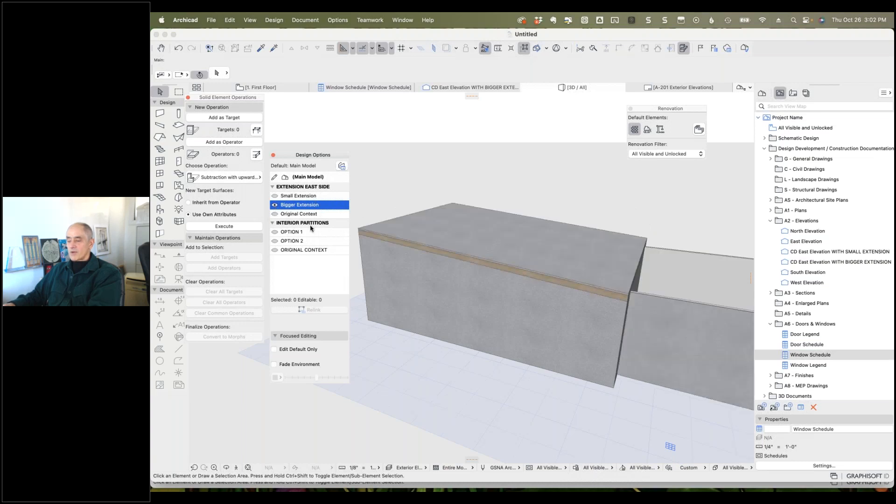
- Relink the roof from the Bigger Extension option to the Main Model and deselect it
{"action": "left_click", "coordinate": [387, 239]}
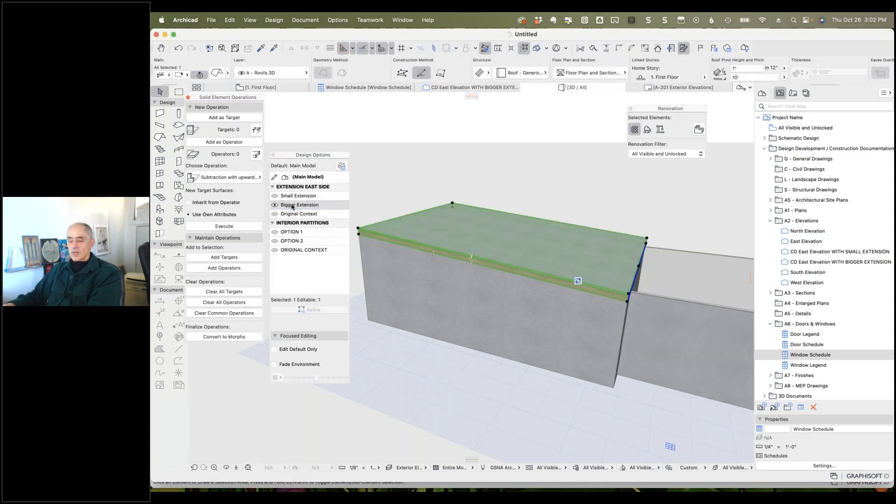
{"action": "left_click", "coordinate": [312, 180]}
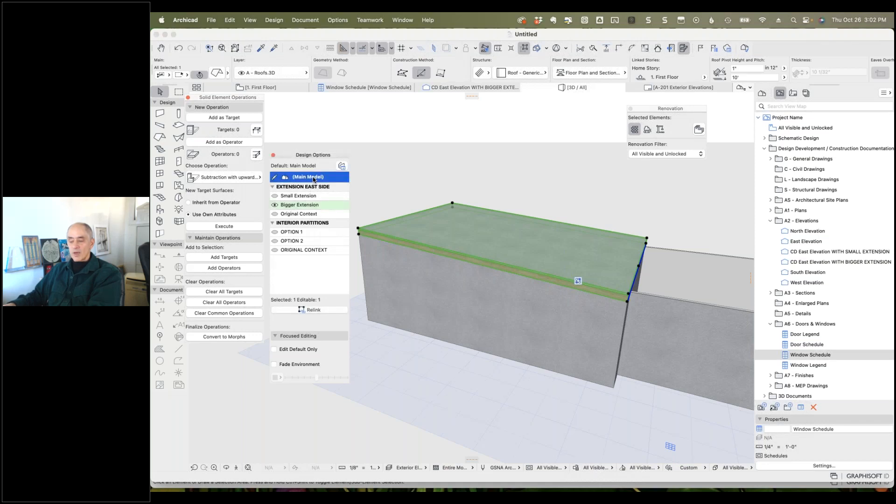
{"action": "left_click", "coordinate": [315, 310]}
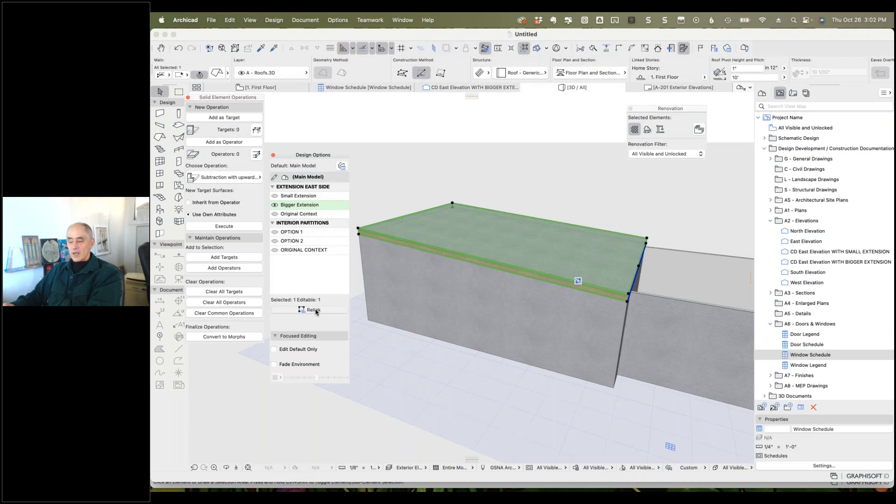
{"action": "left_click", "coordinate": [437, 176]}
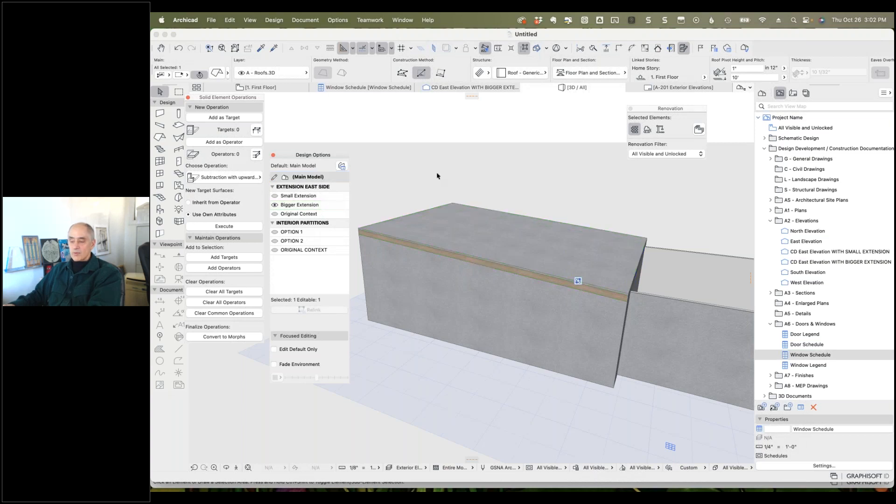
- Display the Original Context option to examine how the roof and trimmed walls appear there
{"action": "left_click", "coordinate": [301, 214]}
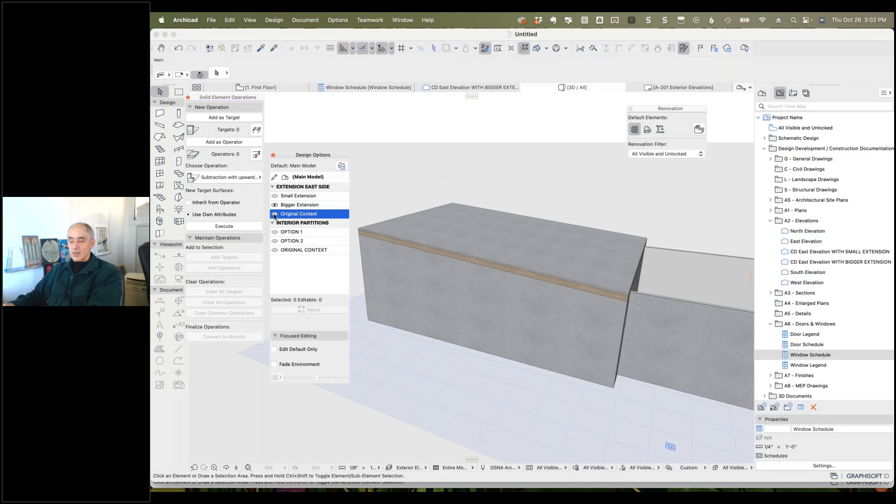
{"action": "left_click", "coordinate": [274, 214]}
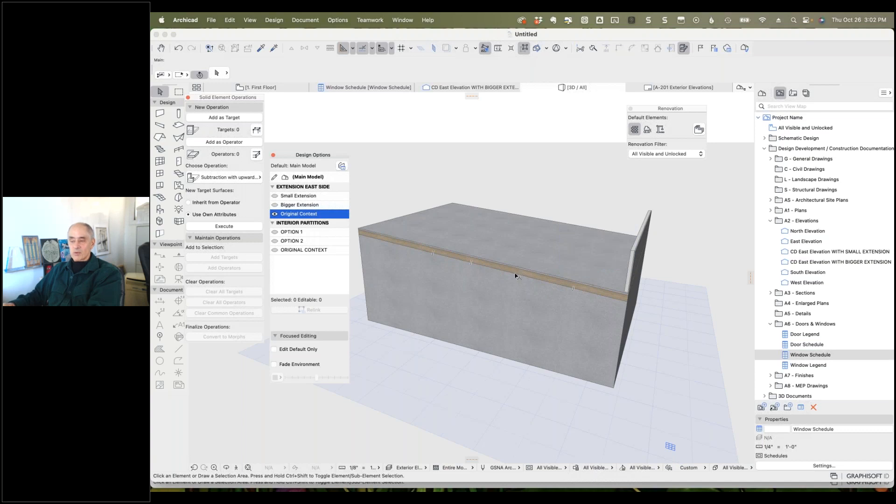
{"action": "mouse_move", "coordinate": [516, 276]}
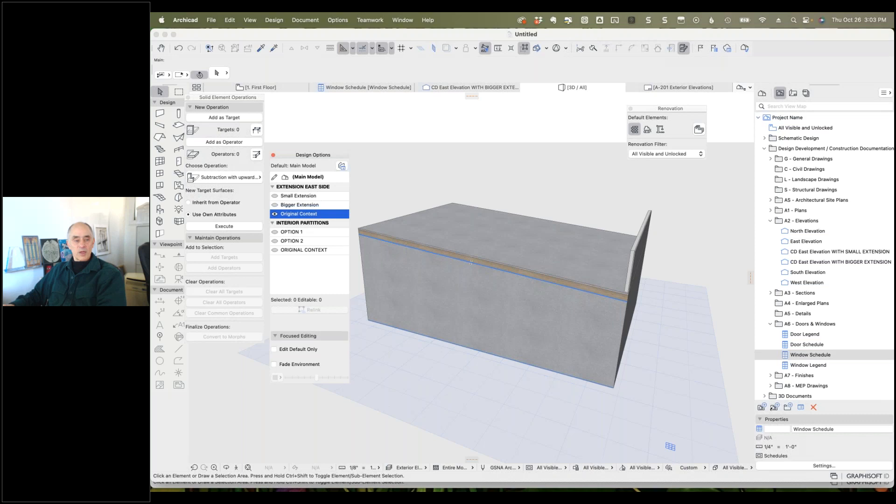
{"action": "key", "text": "super+Tab"}
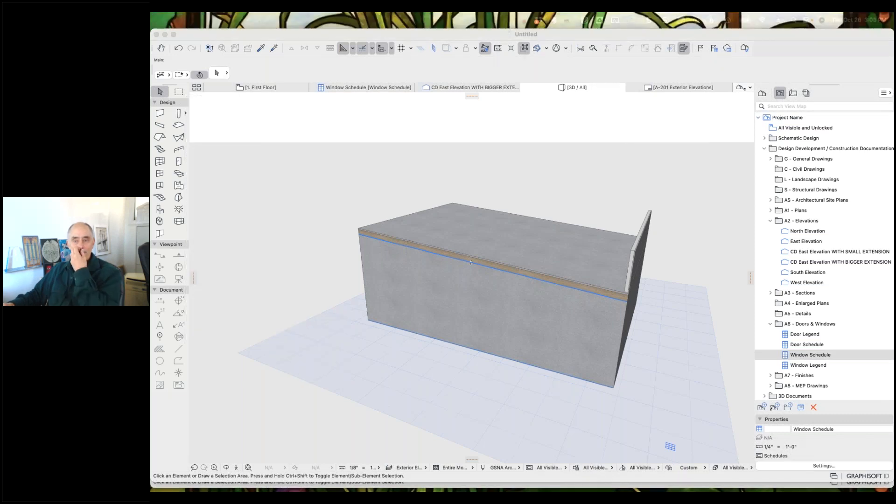